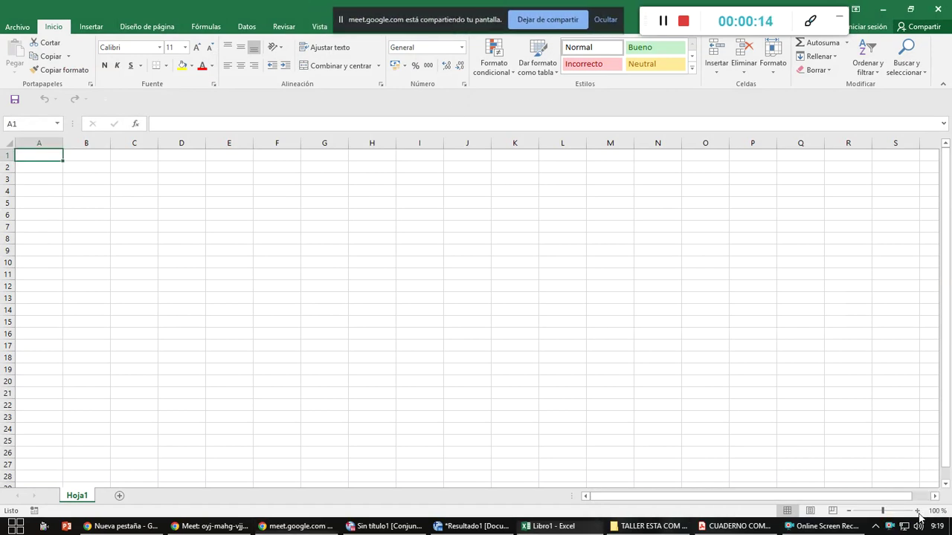
# Enter the column headers EDAD, PESO and TALLA in cells B2, C2 and D2
pyautogui.click(916, 511)
pyautogui.click(917, 511)
pyautogui.click(917, 511)
pyautogui.click(917, 511)
pyautogui.click(916, 511)
pyautogui.click(917, 511)
pyautogui.click(917, 511)
pyautogui.click(917, 511)
pyautogui.click(917, 511)
pyautogui.click(137, 194)
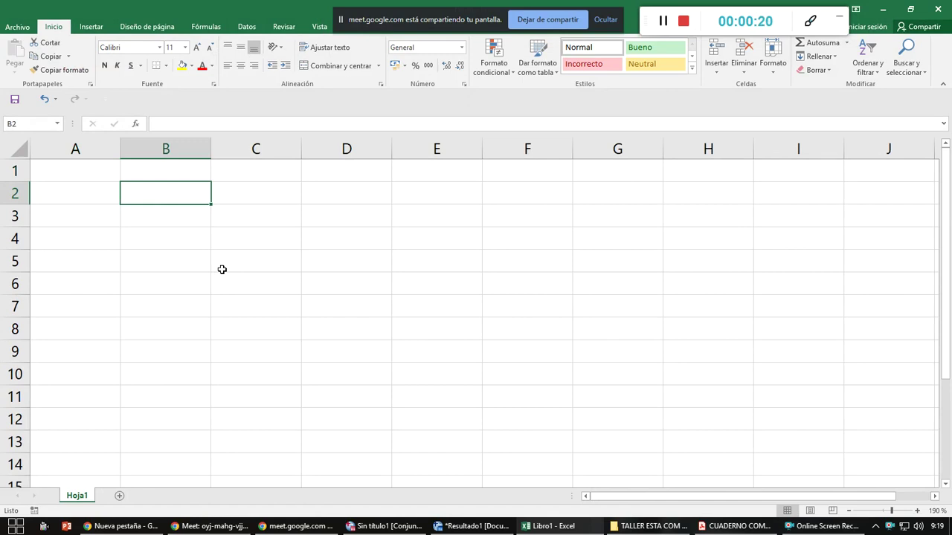
pyautogui.write('EDAD')
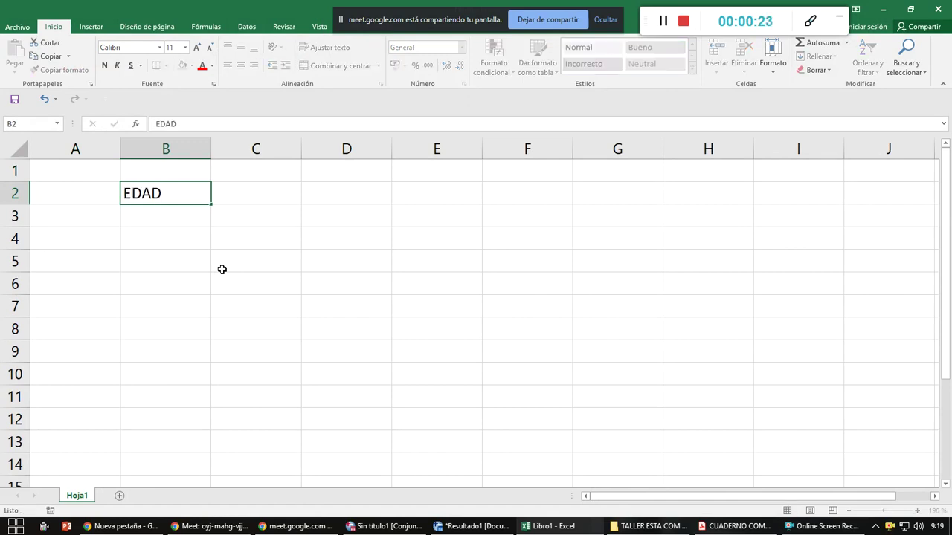
pyautogui.press('Tab')
pyautogui.write('PESO')
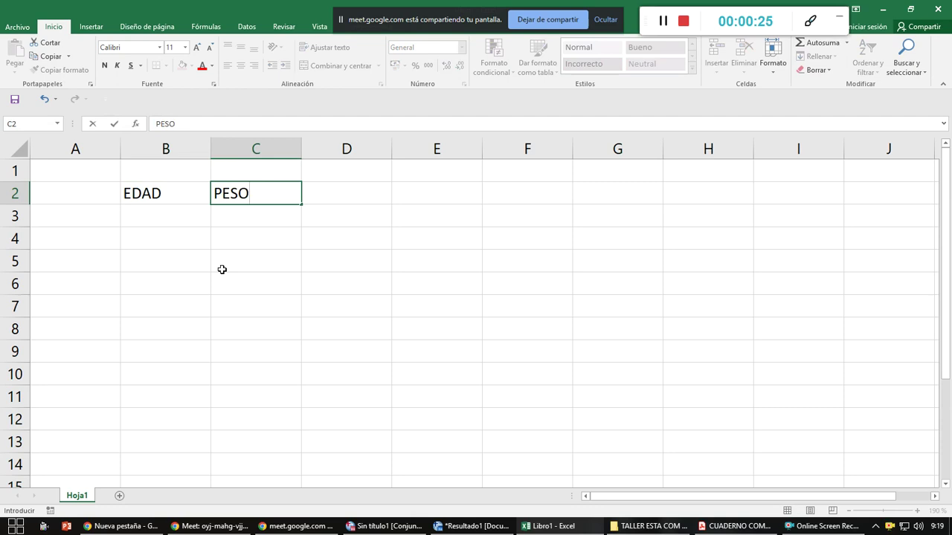
pyautogui.press('Tab')
pyautogui.write('TALLE')
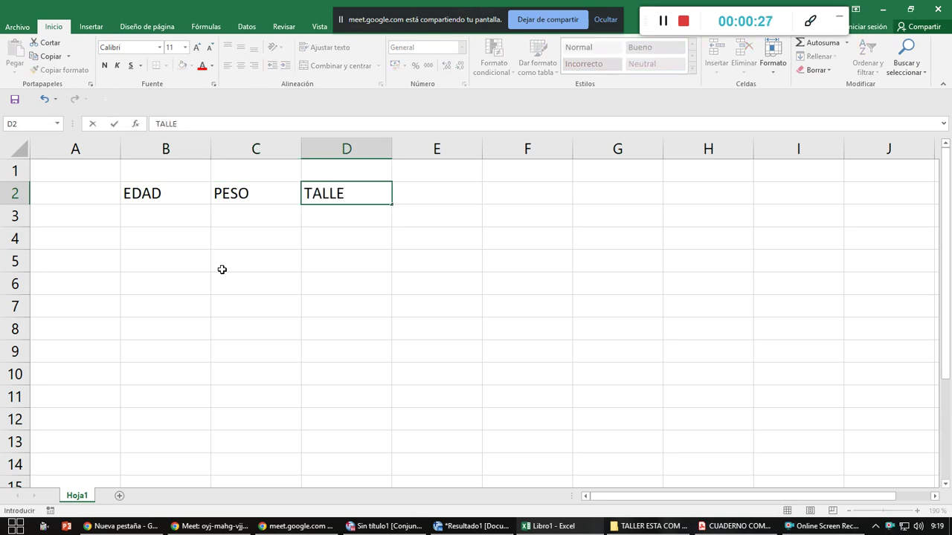
pyautogui.press('BackSpace')
pyautogui.write('A')
pyautogui.press('Return')
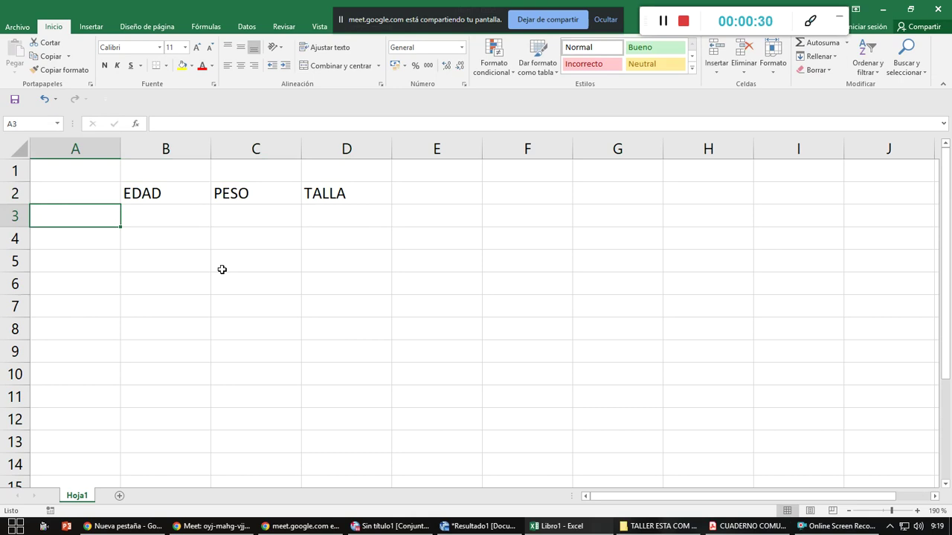
# Label cells A3 to A5 ESTUDIANTE 1, ESTUDIANTE 2 and ESTUDIANTE 3, and widen column A to fit the labels
pyautogui.write('ESTUDIANTE')
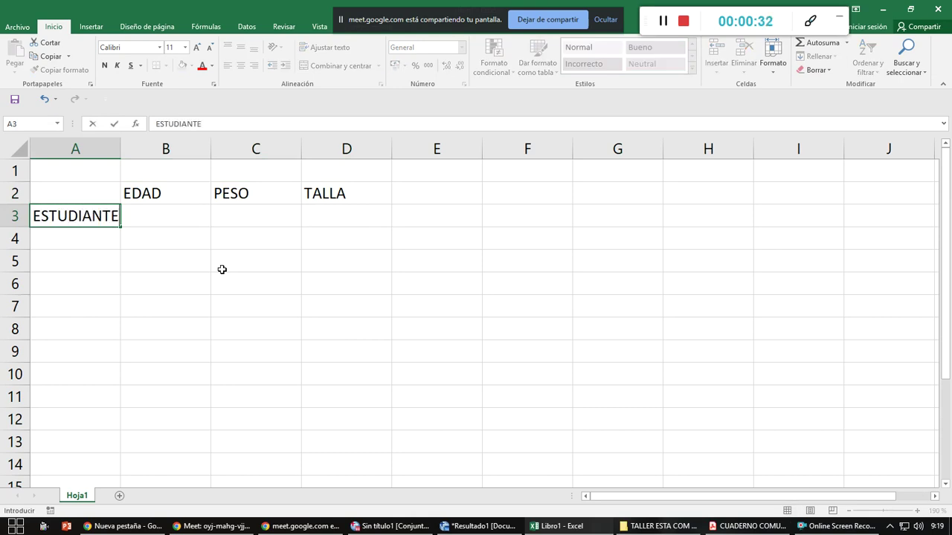
pyautogui.write(' 1')
pyautogui.press('Return')
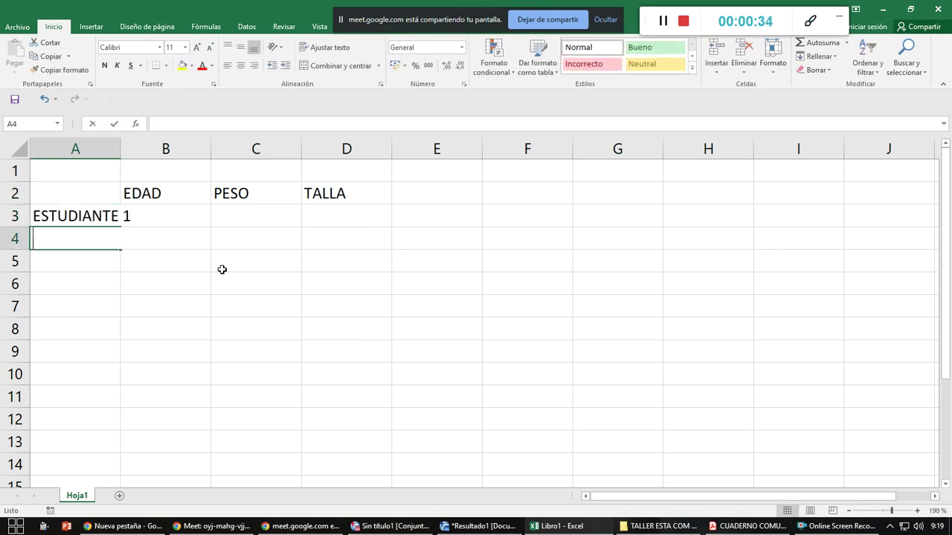
pyautogui.write('ESTUDIANTE 2')
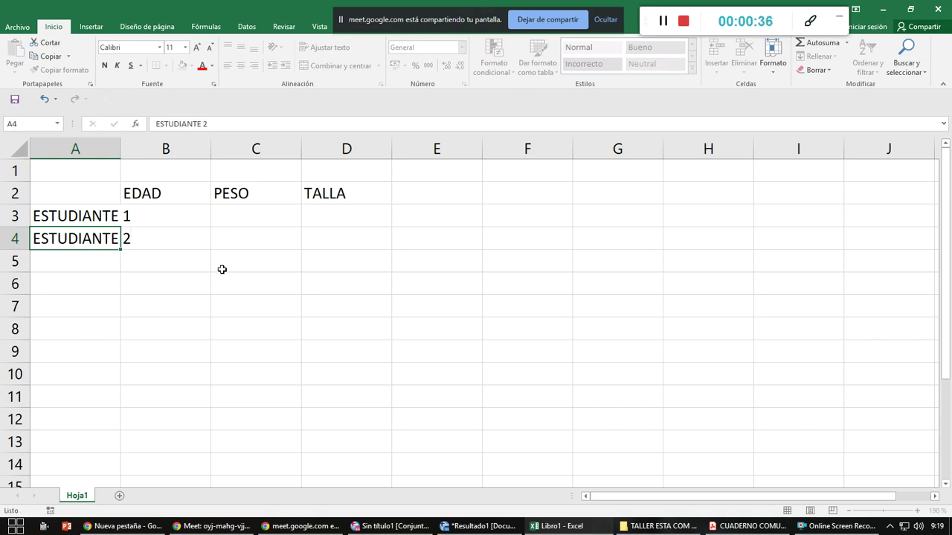
pyautogui.press('Return')
pyautogui.write('ESTUDIEN')
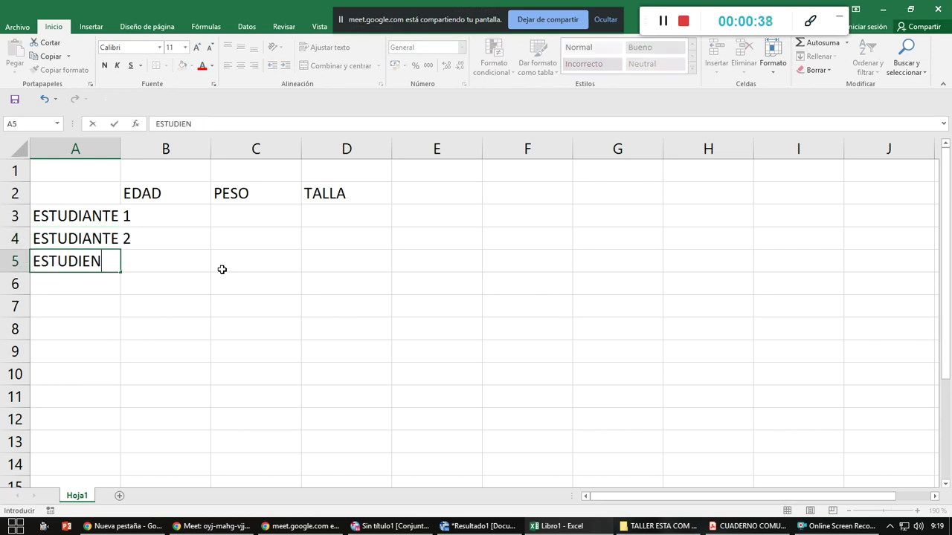
pyautogui.press('BackSpace')
pyautogui.press('BackSpace')
pyautogui.write('ANTE')
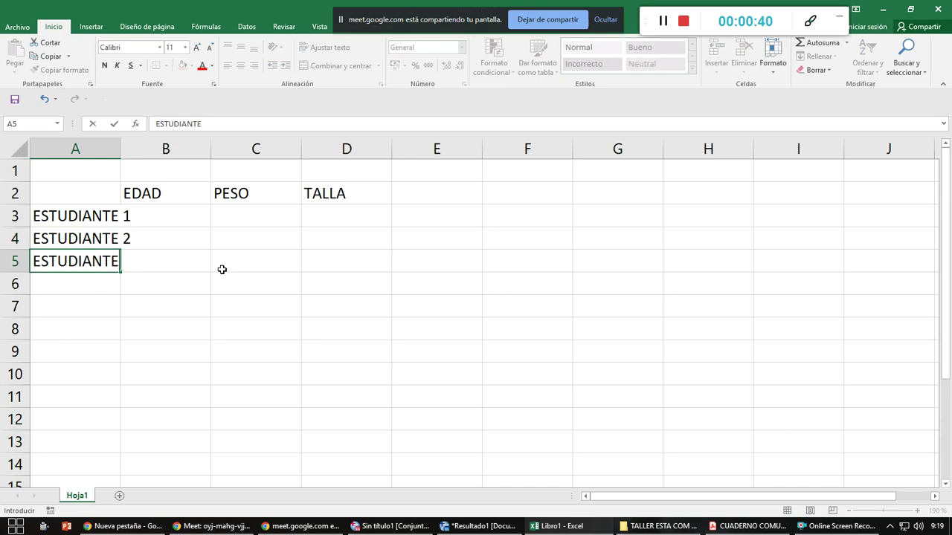
pyautogui.write(' 3')
pyautogui.press('Return')
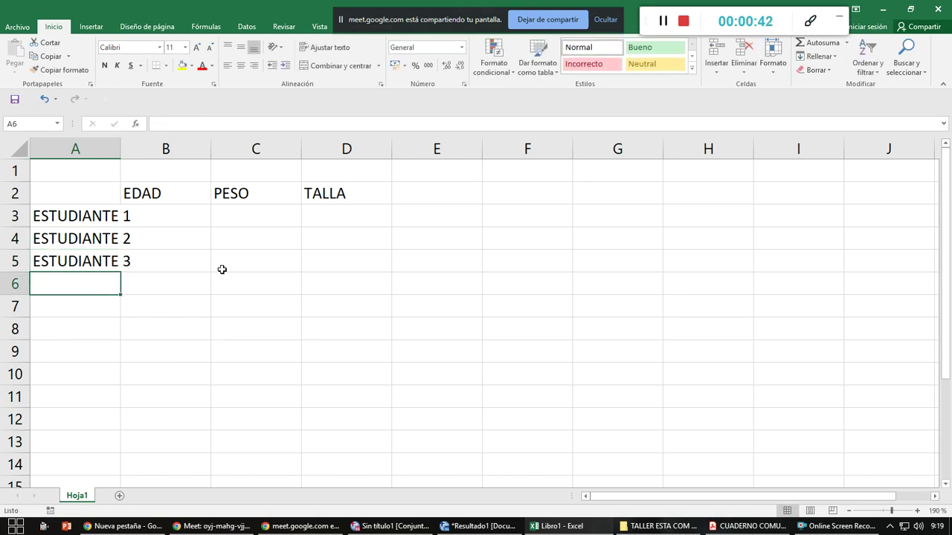
pyautogui.moveTo(121, 148); pyautogui.dragTo(146, 151)
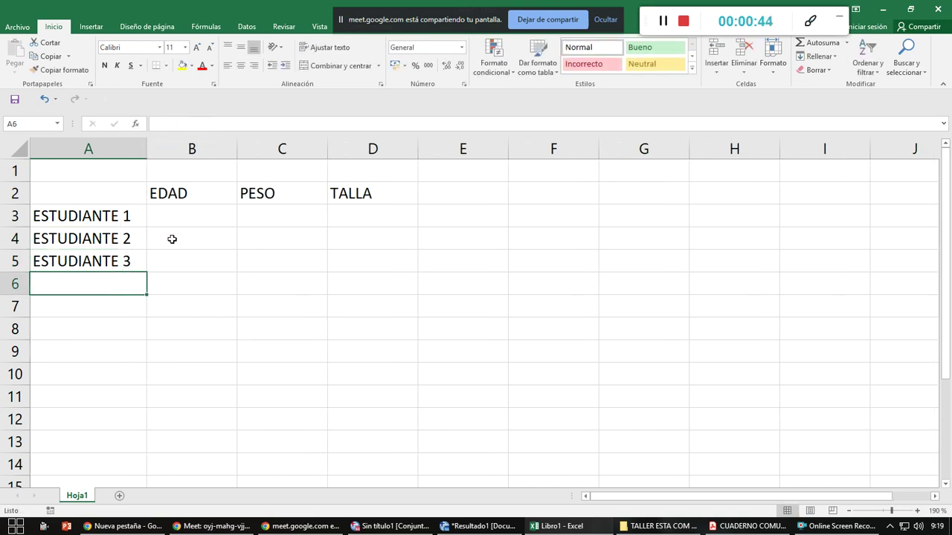
# Enter the EDAD values 21, 20 and 20 for the three students in cells B3 to B5
pyautogui.moveTo(127, 216); pyautogui.dragTo(130, 397)
pyautogui.click(206, 334)
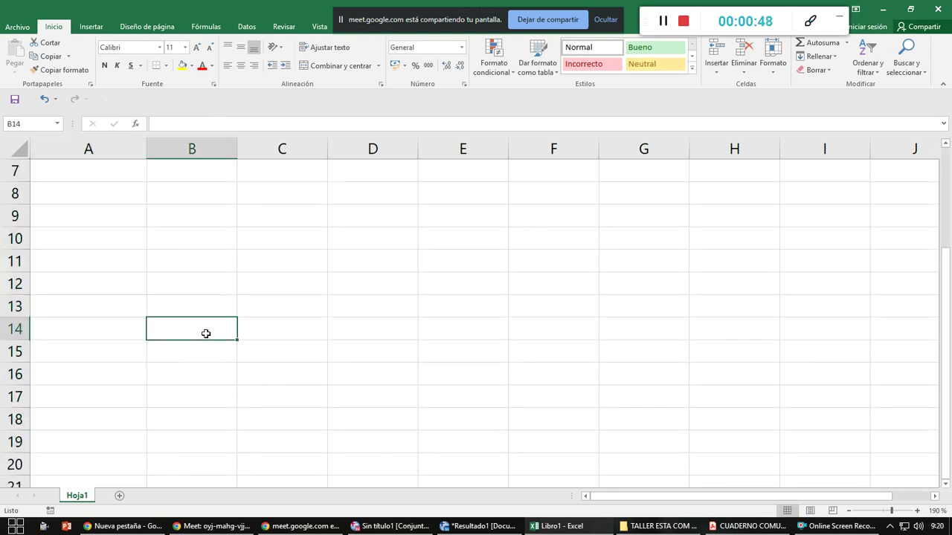
pyautogui.scroll(2, 206, 334)
pyautogui.click(178, 221)
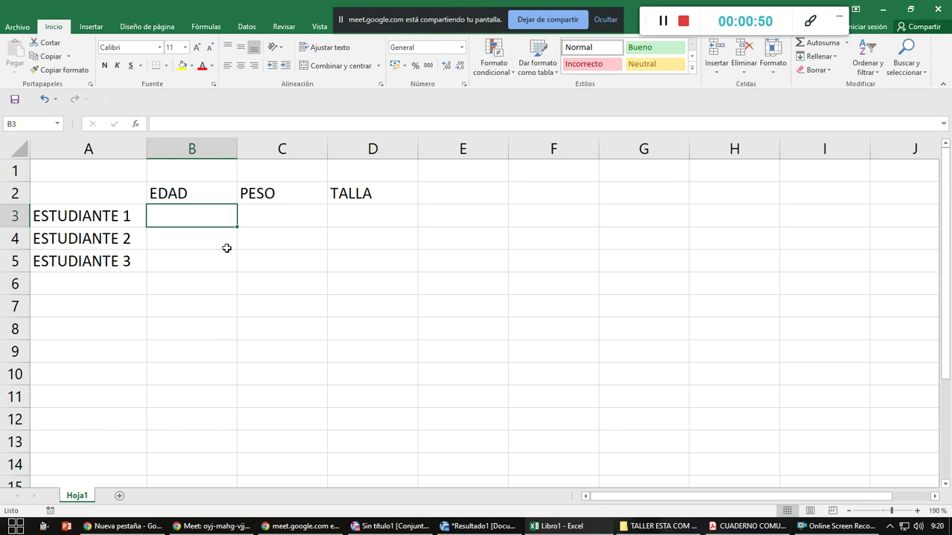
pyautogui.write('21')
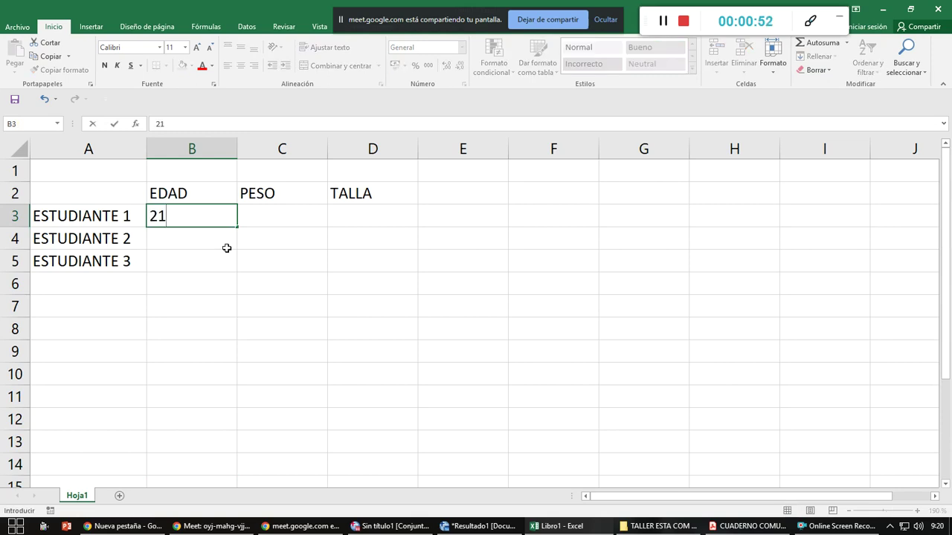
pyautogui.press('Return')
pyautogui.write('20')
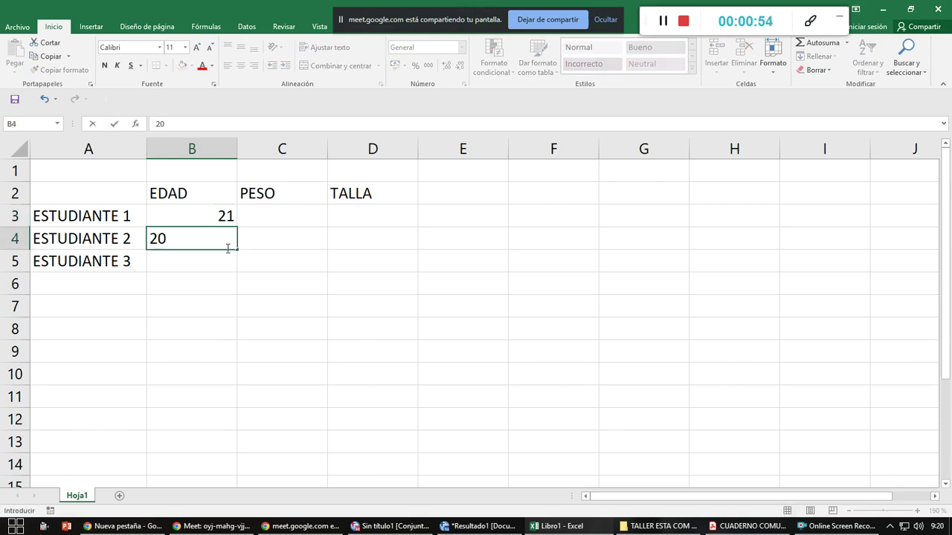
pyautogui.press('Return')
pyautogui.write('20')
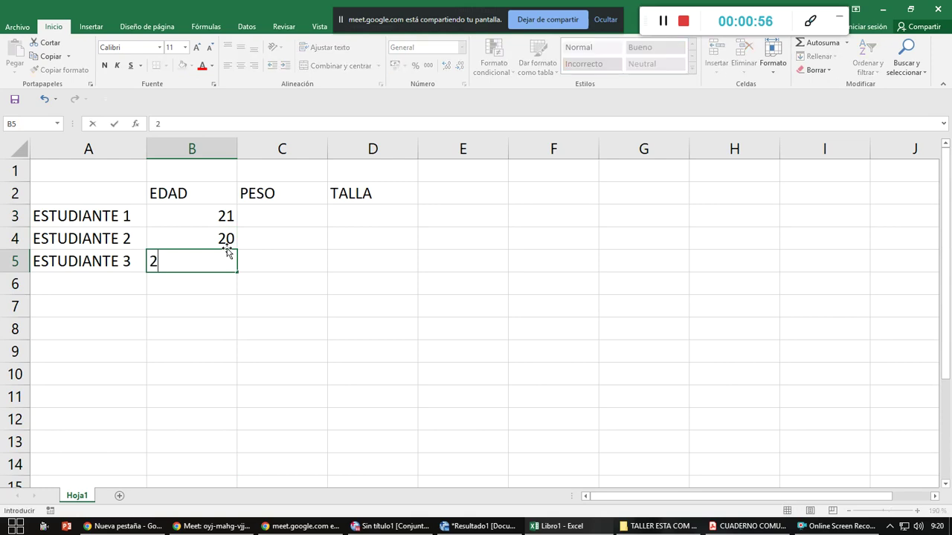
pyautogui.press('Return')
# Enter the PESO values 65, 70 and 68 for the three students in cells C3 to C5
pyautogui.press('Up')
pyautogui.press('Up')
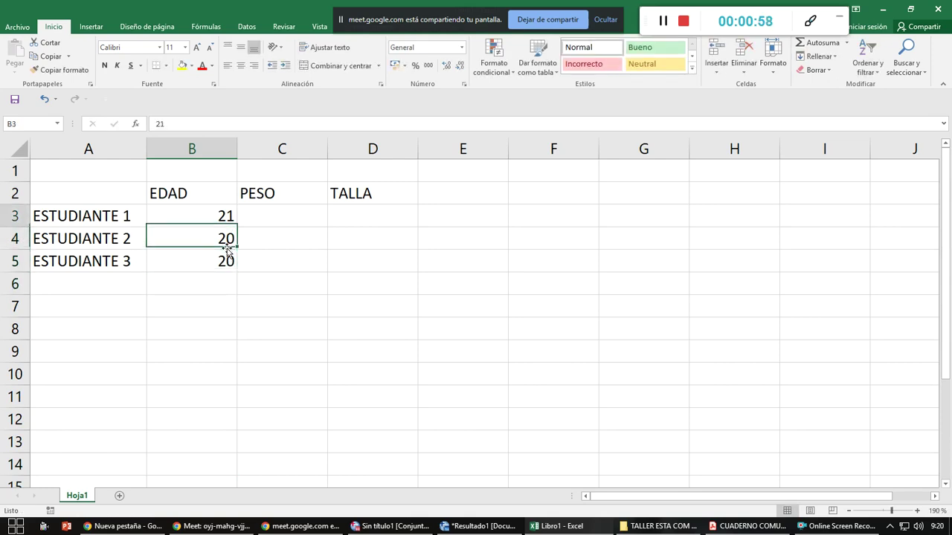
pyautogui.press('Up')
pyautogui.press('Right')
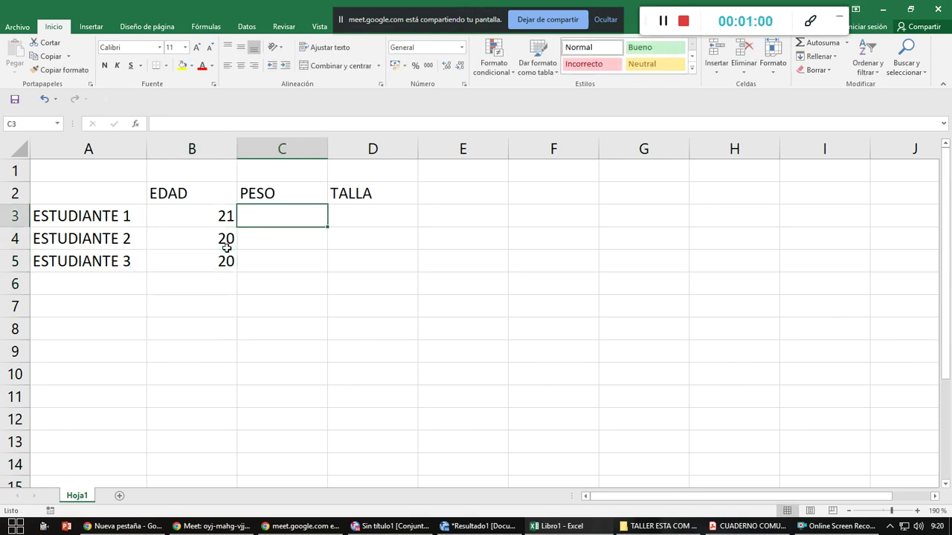
pyautogui.write('65')
pyautogui.press('Return')
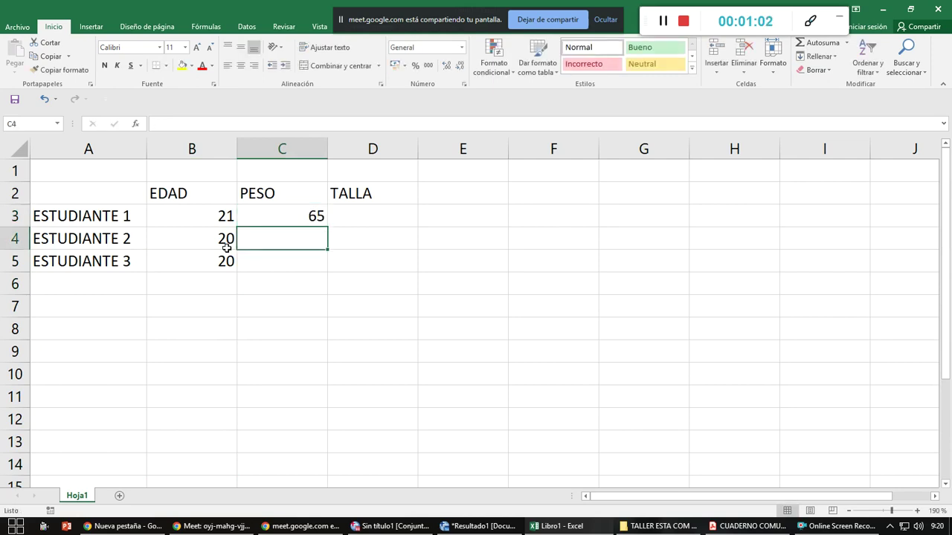
pyautogui.write('70')
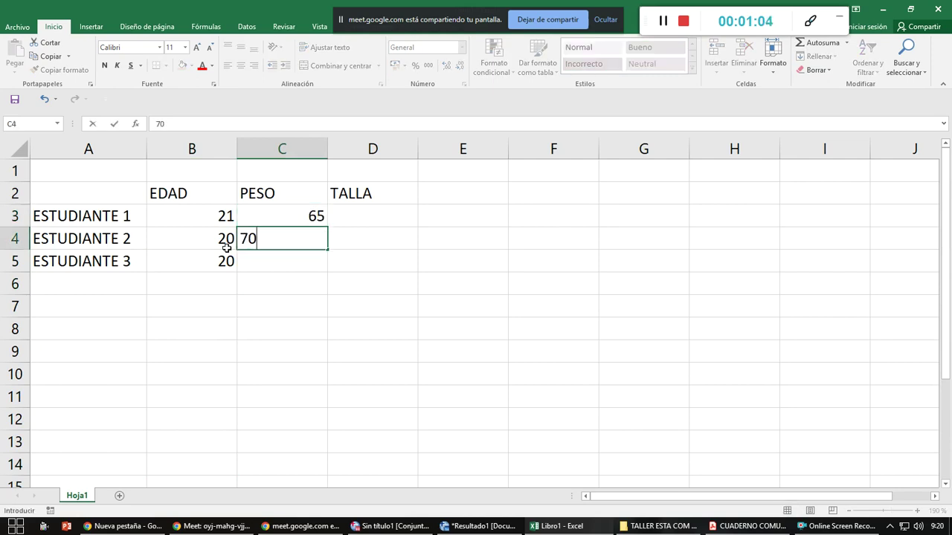
pyautogui.press('Return')
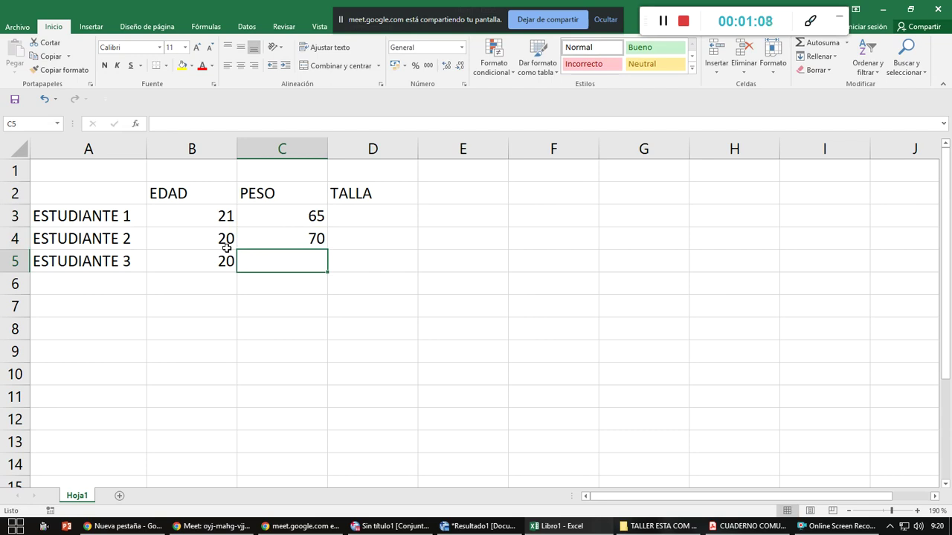
pyautogui.write('68')
pyautogui.press('Tab')
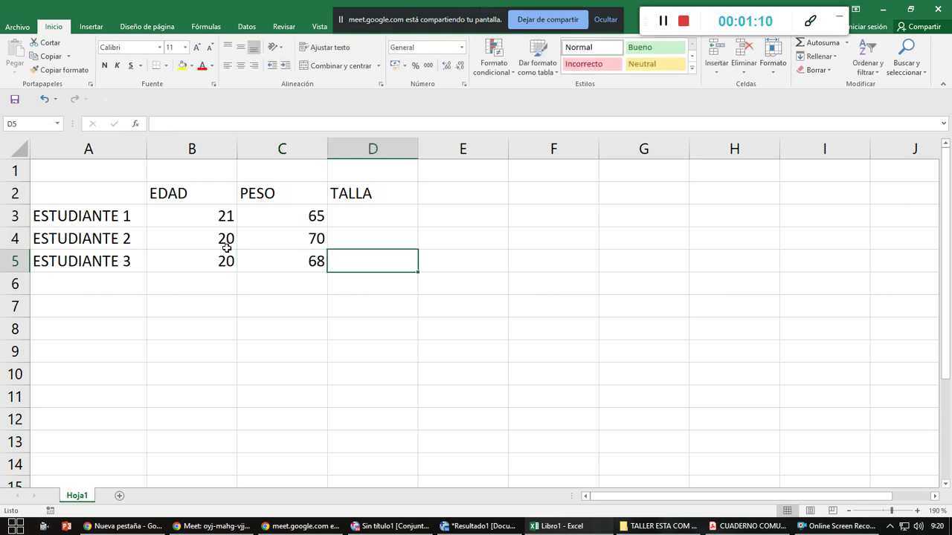
# Enter the TALLA values 155, 170 and 165 for the three students in cells D3 to D5
pyautogui.press('Up')
pyautogui.press('Up')
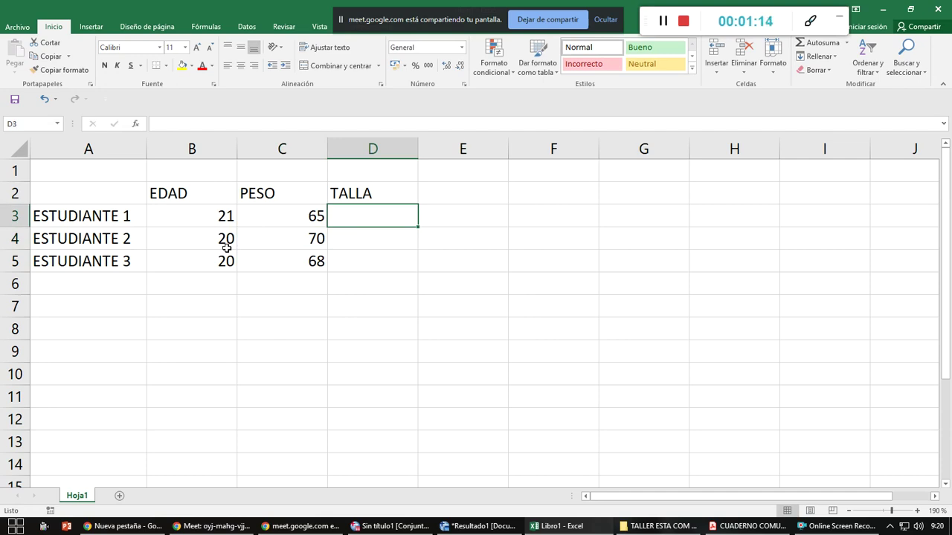
pyautogui.write('155')
pyautogui.press('Return')
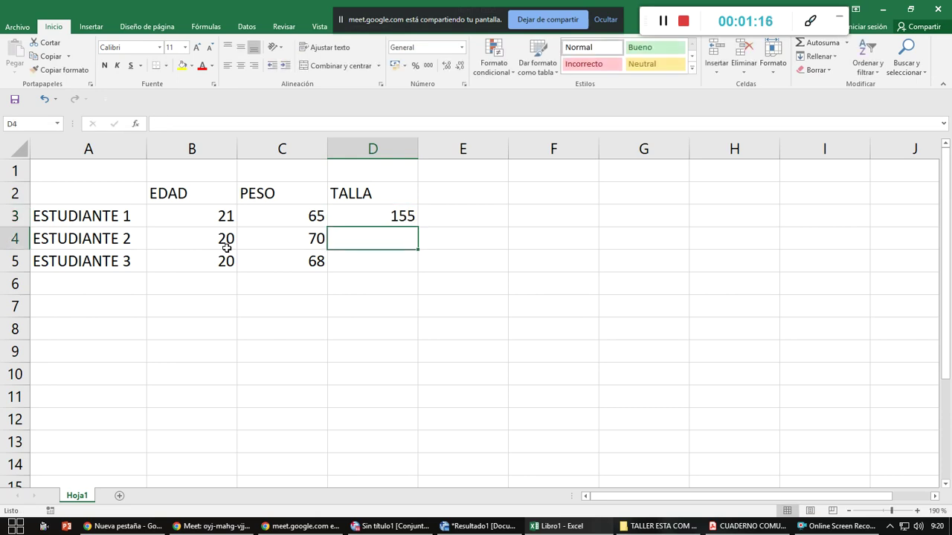
pyautogui.write('170')
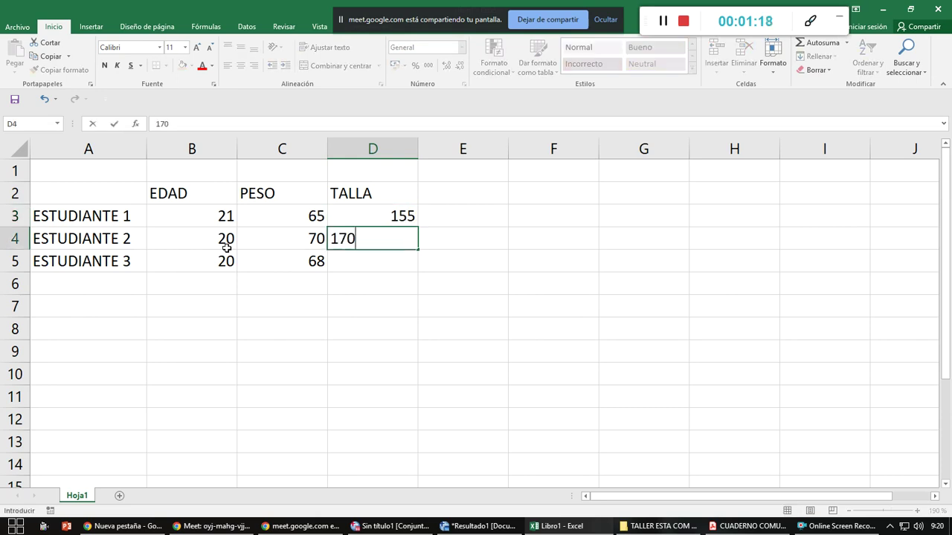
pyautogui.press('Return')
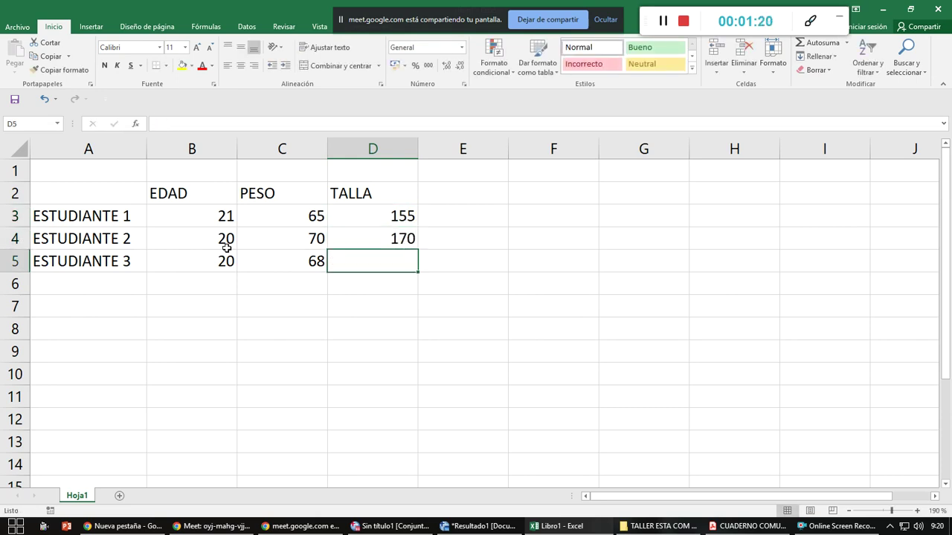
pyautogui.write('165')
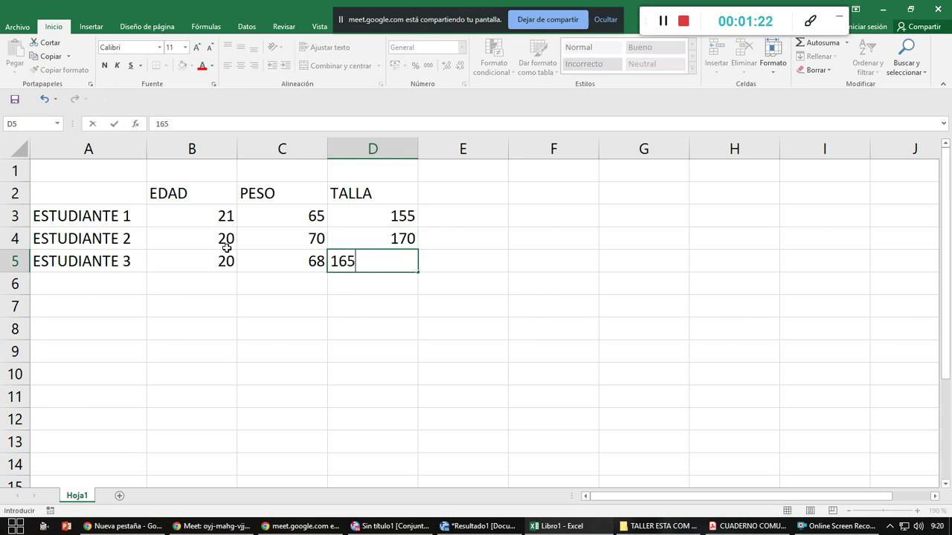
pyautogui.press('Return')
# Center the contents of the range A2:D14 and apply all borders to its cells
pyautogui.moveTo(127, 192); pyautogui.dragTo(364, 457)
pyautogui.click(240, 65)
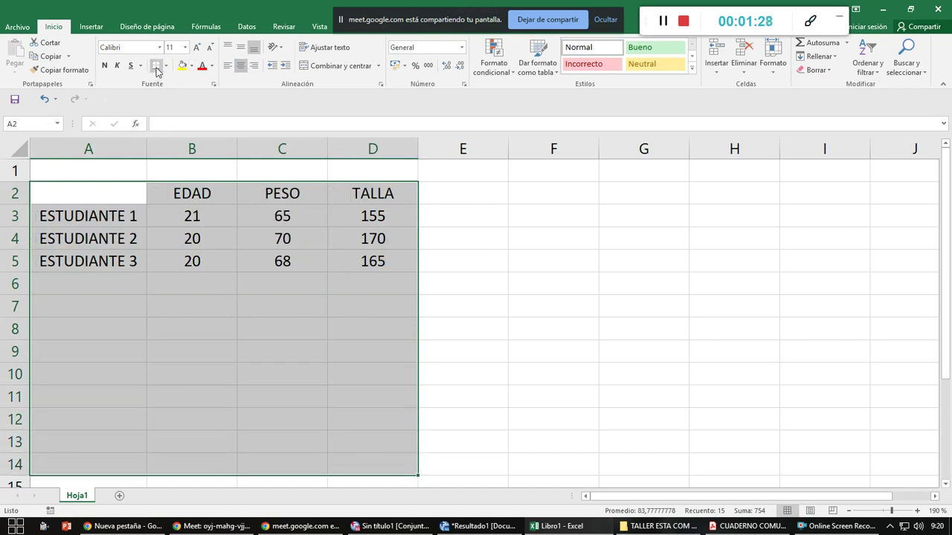
pyautogui.click(167, 66)
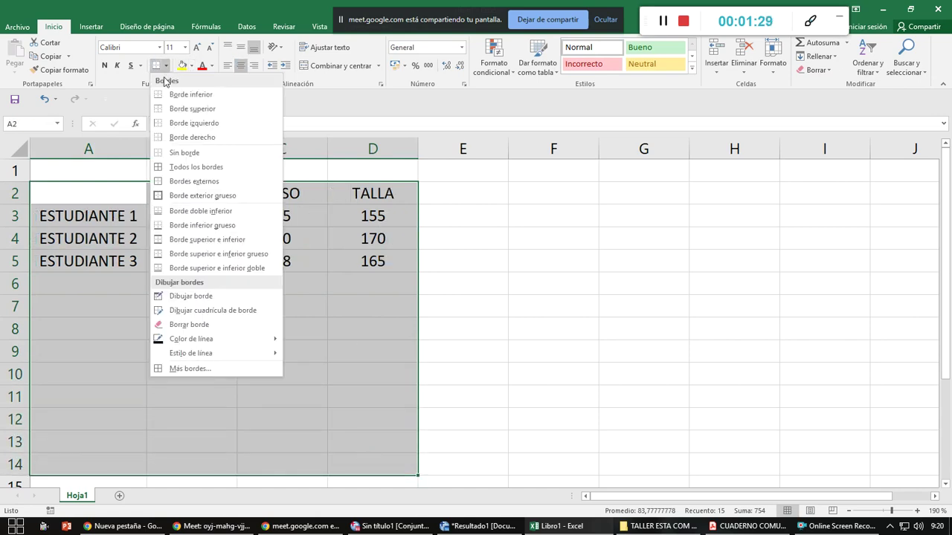
pyautogui.click(158, 172)
pyautogui.click(346, 321)
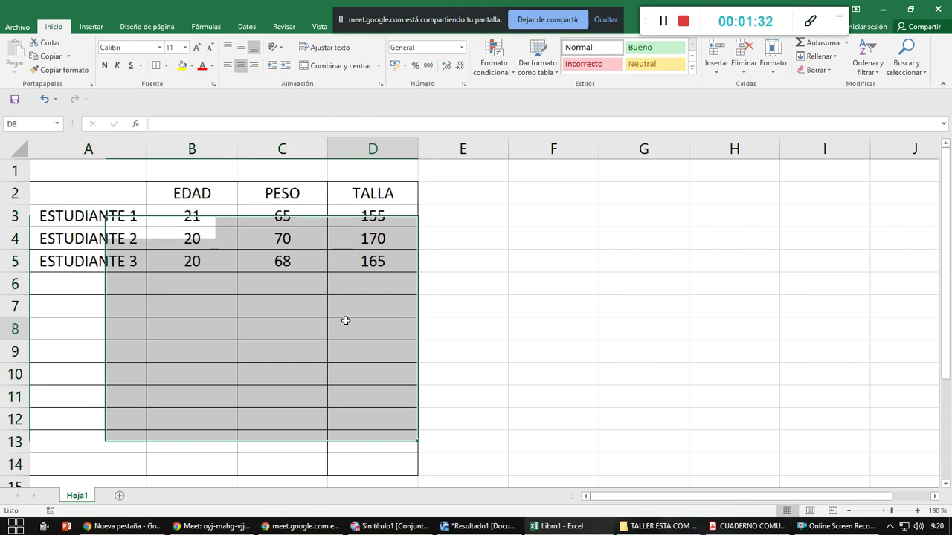
# Fill the header cells EDAD, PESO and TALLA in B2:D2 with yellow
pyautogui.moveTo(197, 198); pyautogui.dragTo(336, 207)
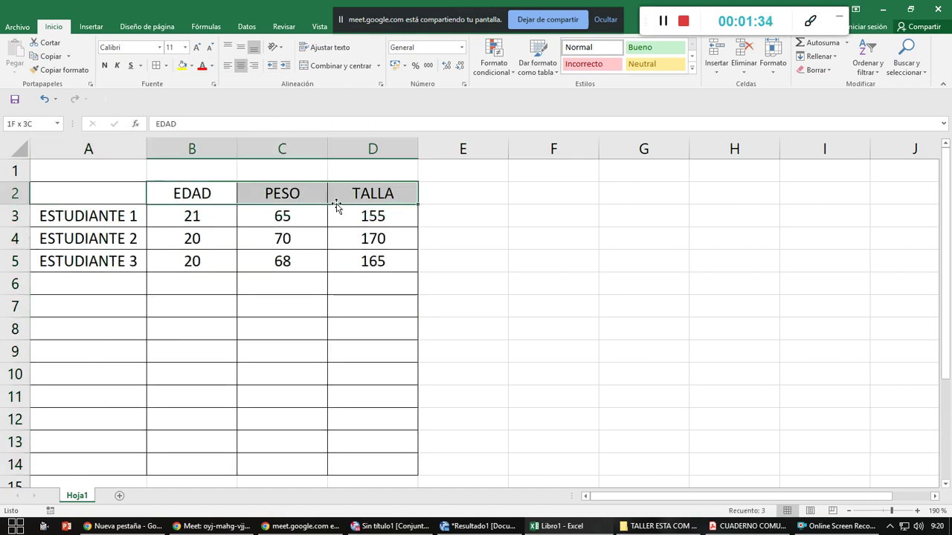
pyautogui.click(182, 66)
pyautogui.click(443, 300)
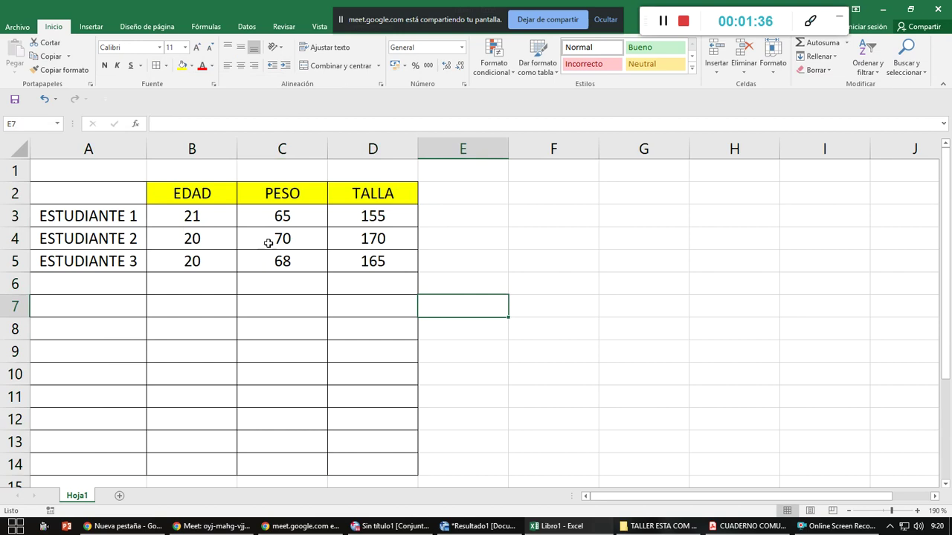
# Enter the row labels MEDIA=, MEDIANA= and MODA= in cells A6 to A8
pyautogui.click(82, 286)
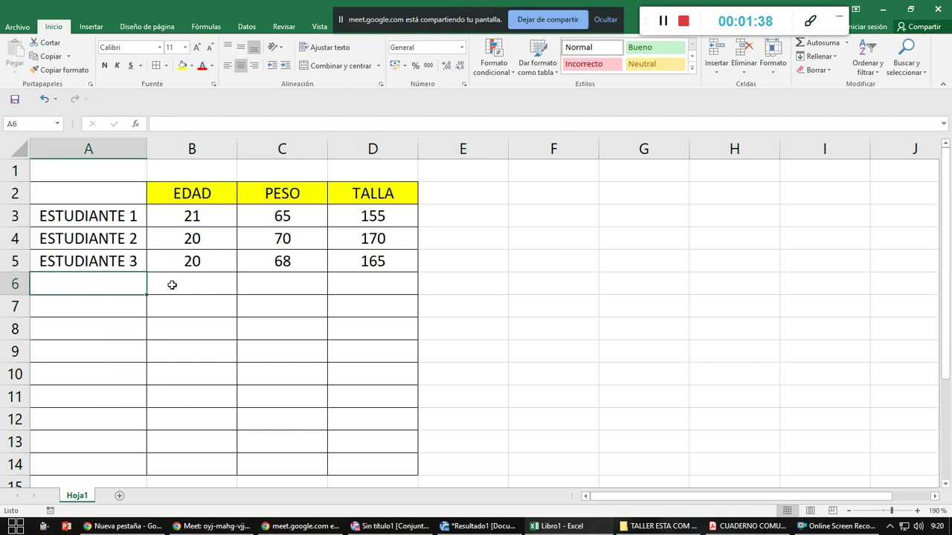
pyautogui.write('MEDIA')
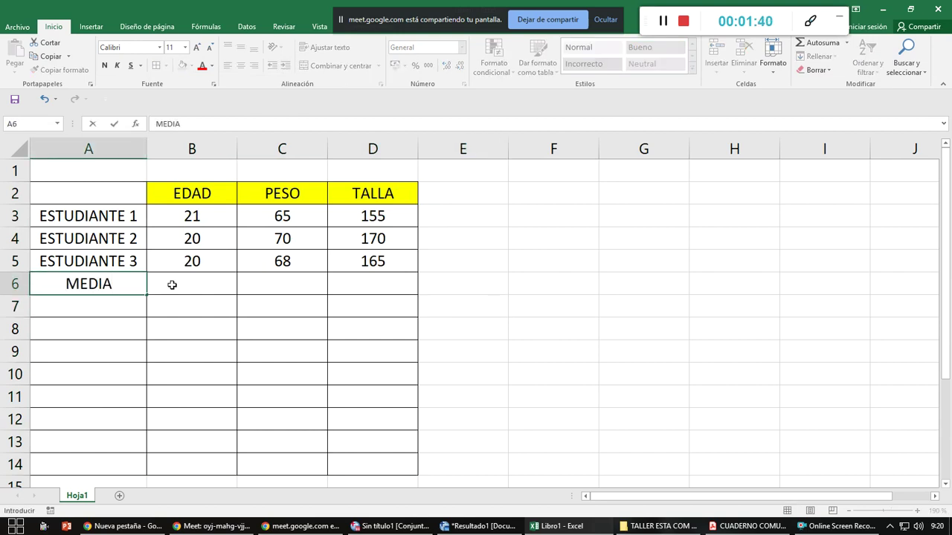
pyautogui.write('=')
pyautogui.press('Return')
pyautogui.write('mediana=')
pyautogui.press('Return')
pyautogui.press('Up')
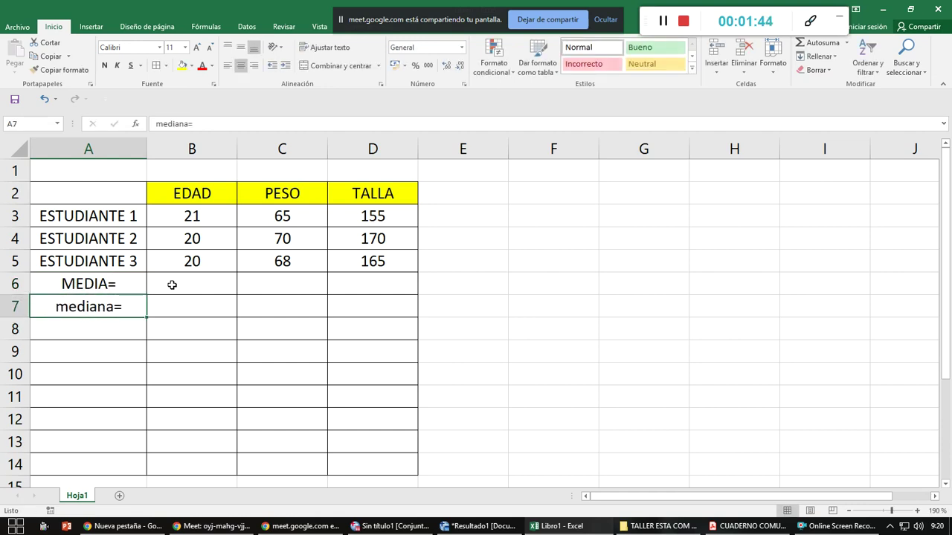
pyautogui.write('MEDIANA=')
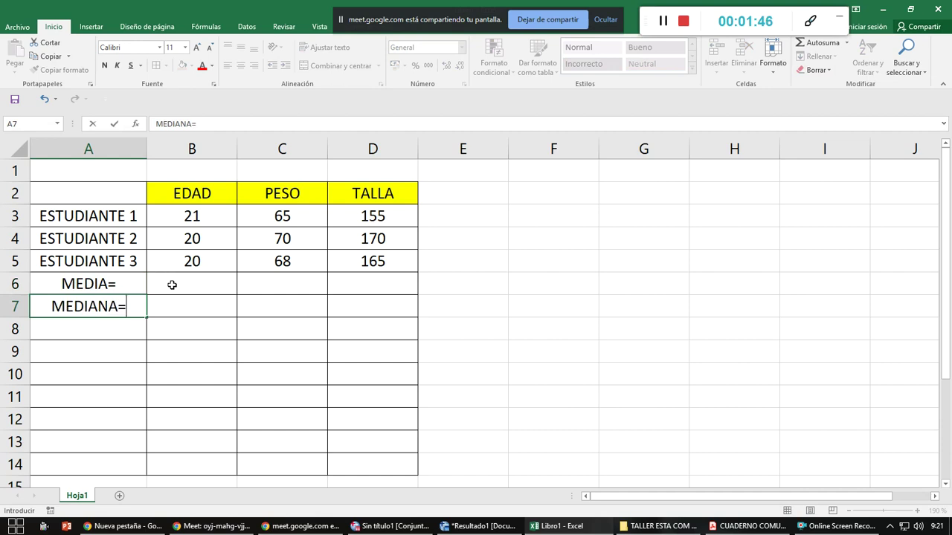
pyautogui.press('Return')
pyautogui.write('MODA=')
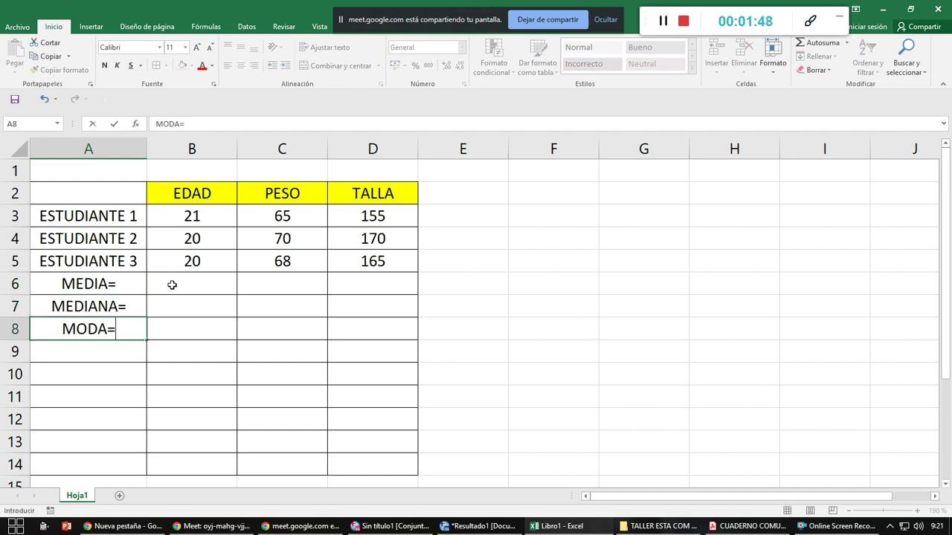
pyautogui.press('Return')
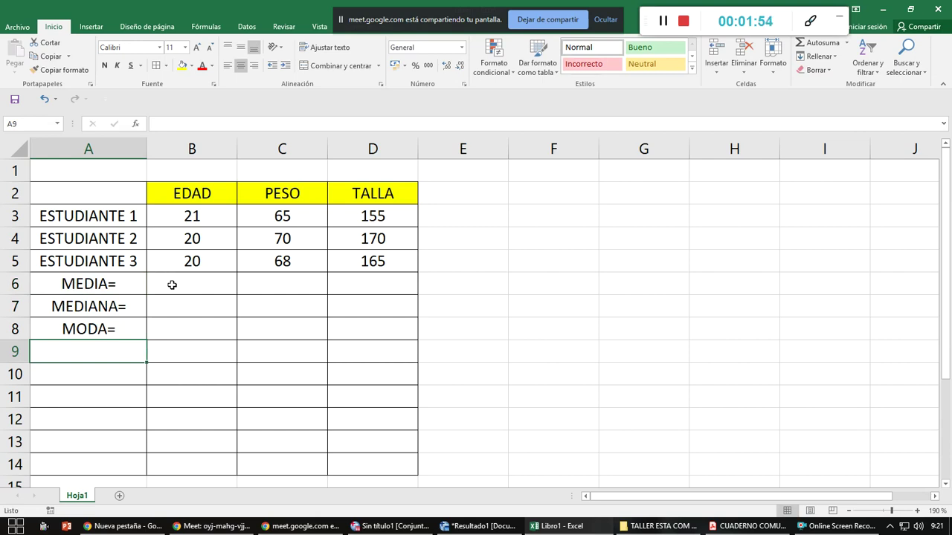
# Enter the row labels MÁX, MÍN= and RANGO= in cells A9 to A11
pyautogui.write('MÁX')
pyautogui.press('Return')
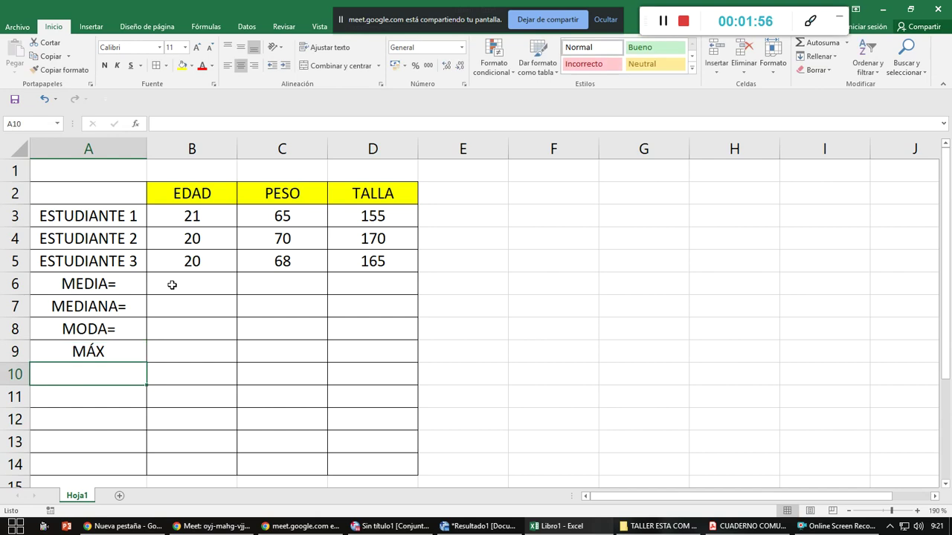
pyautogui.write('MÍN=')
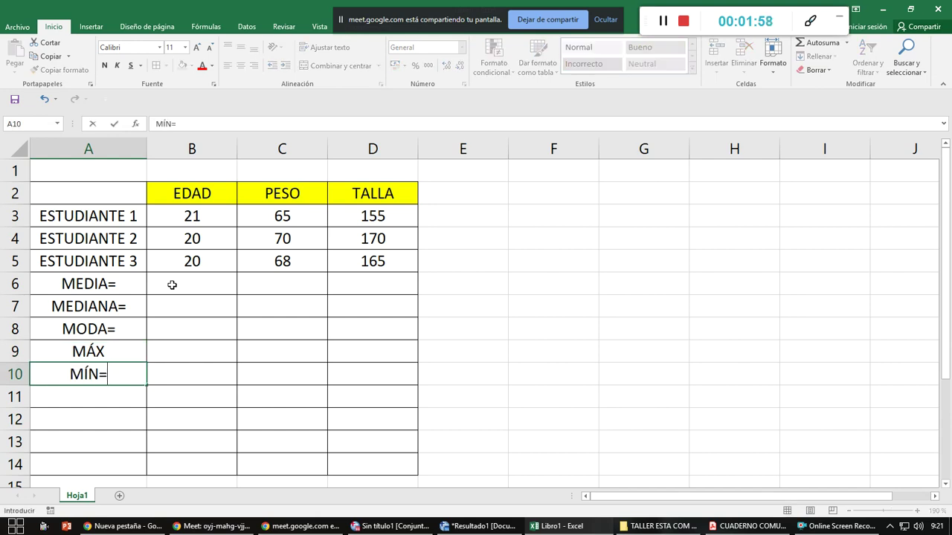
pyautogui.press('Return')
pyautogui.write('RANGO=')
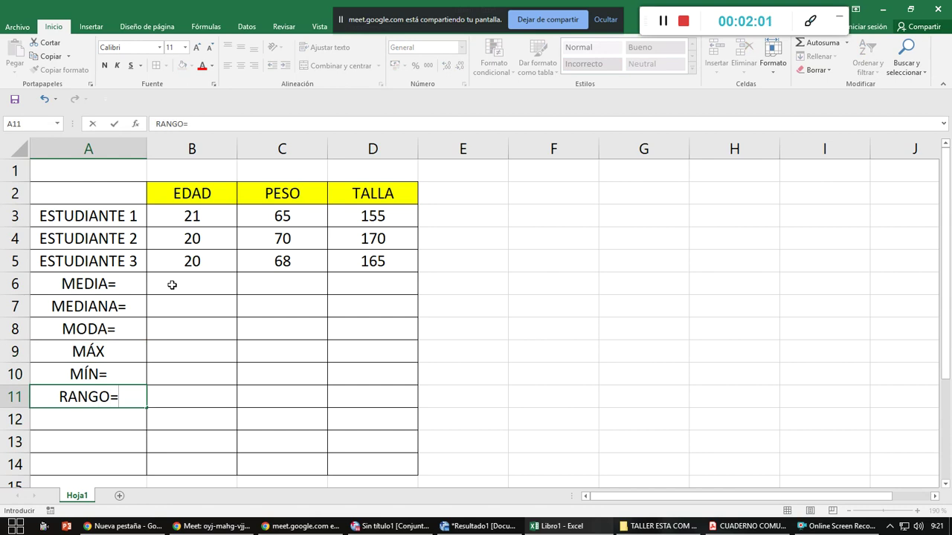
pyautogui.press('Return')
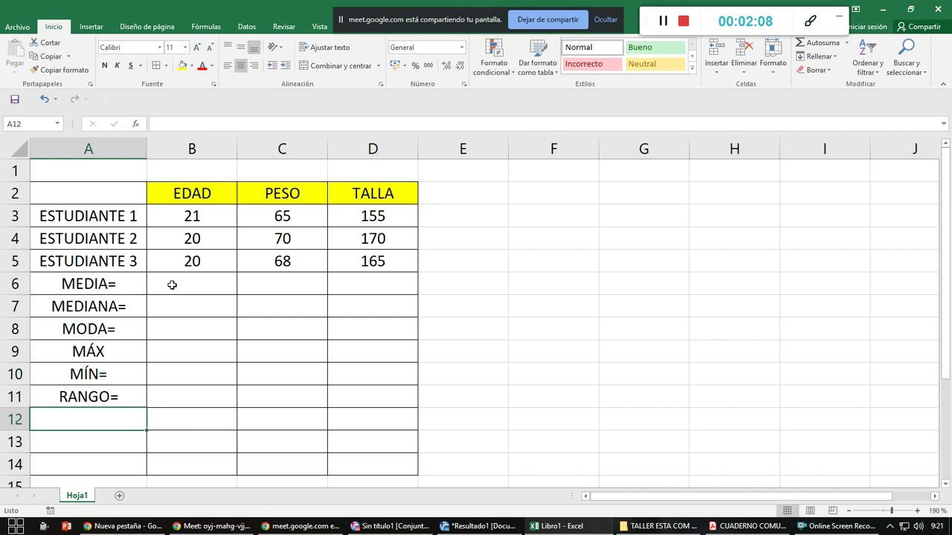
# Enter the row labels VARIANZA= and DESV.EST.= in cells A12 and A13
pyautogui.write('VARIANZA')
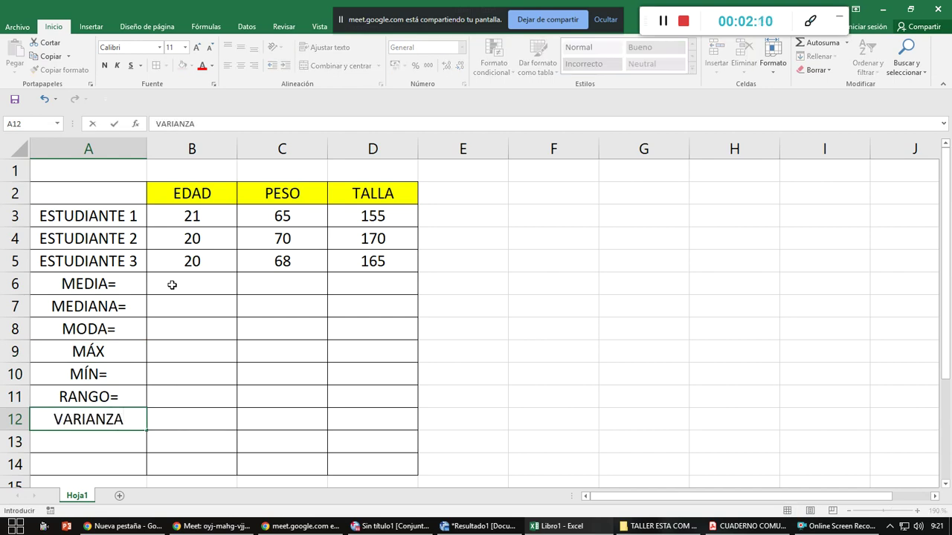
pyautogui.write('=')
pyautogui.press('Return')
pyautogui.write('DESVI')
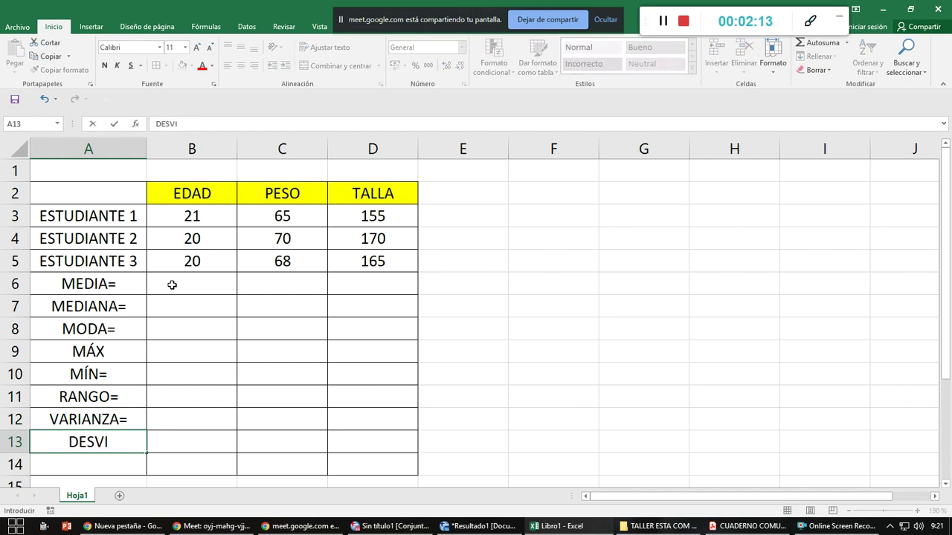
pyautogui.press('BackSpace')
pyautogui.write('.EST.=')
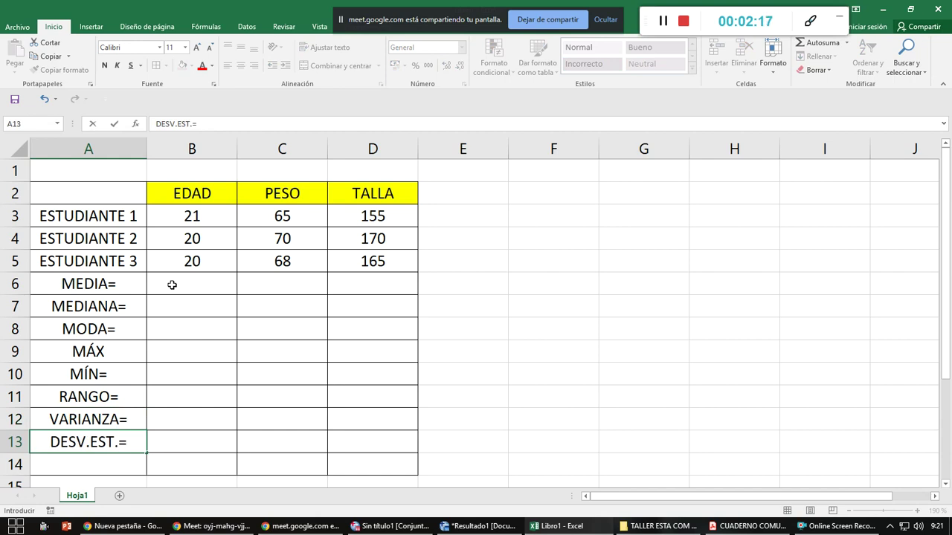
pyautogui.press('Return')
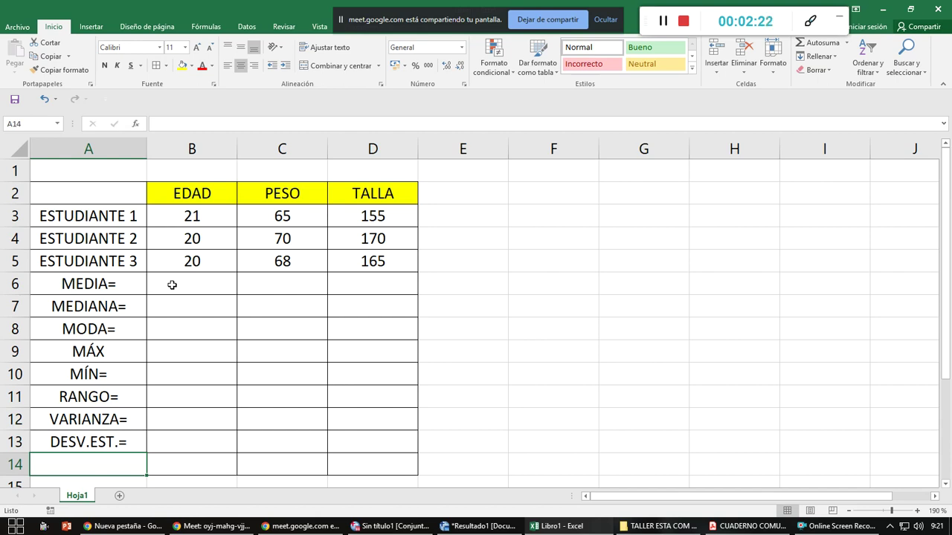
# Enter the row labels DESV.MED.= and C.V.= in cells A14 and A15
pyautogui.write('DESV')
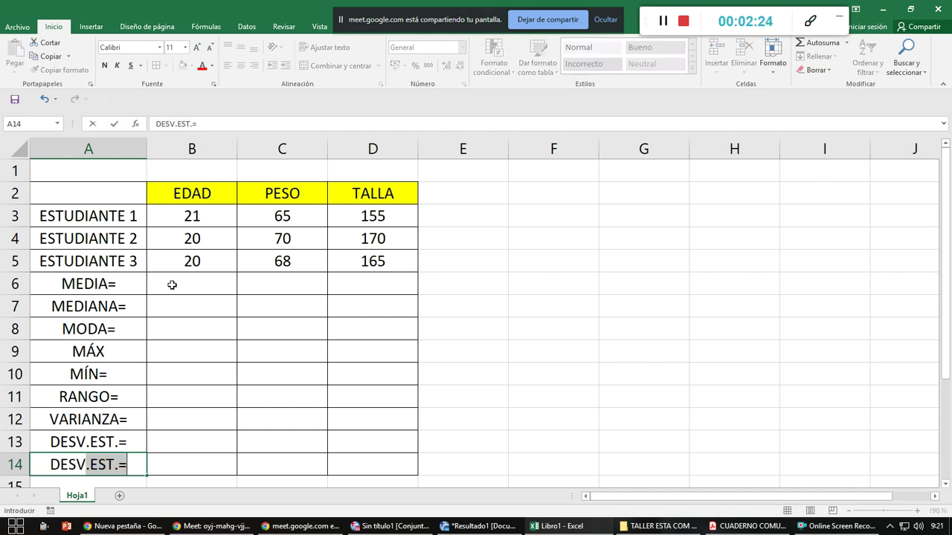
pyautogui.write('.MED')
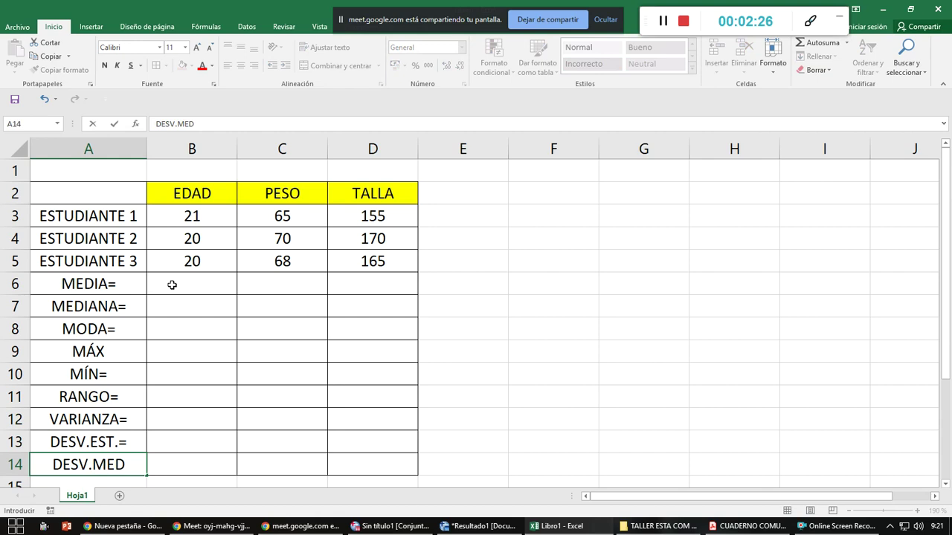
pyautogui.write('.=')
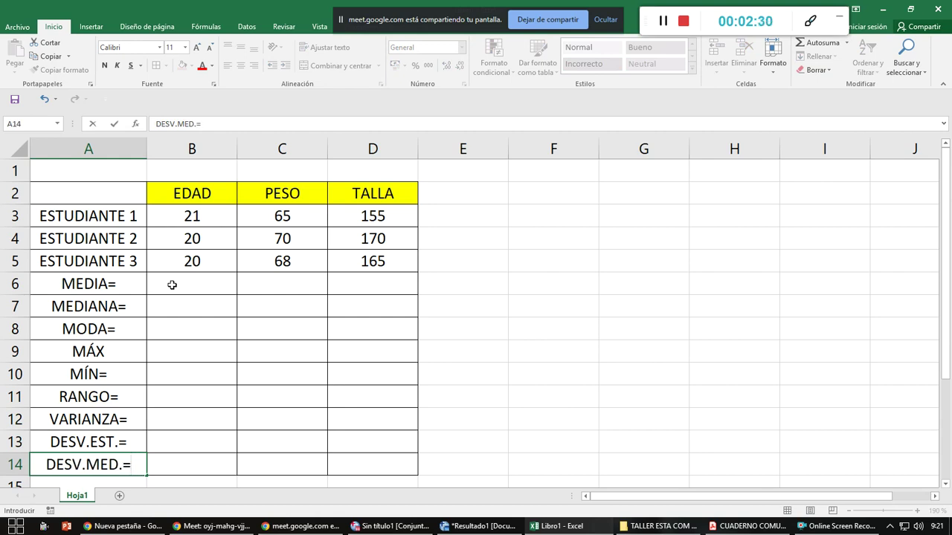
pyautogui.scroll(-1, 172, 285)
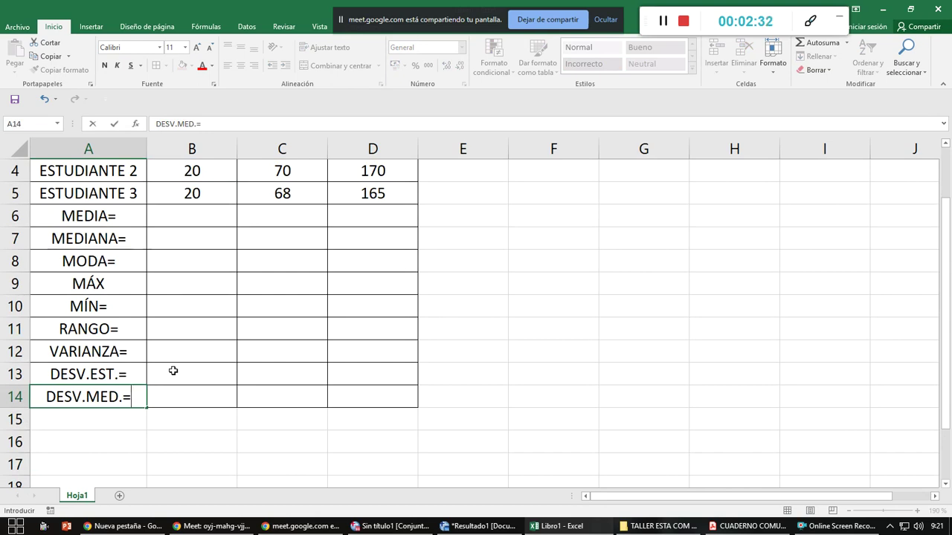
pyautogui.press('Return')
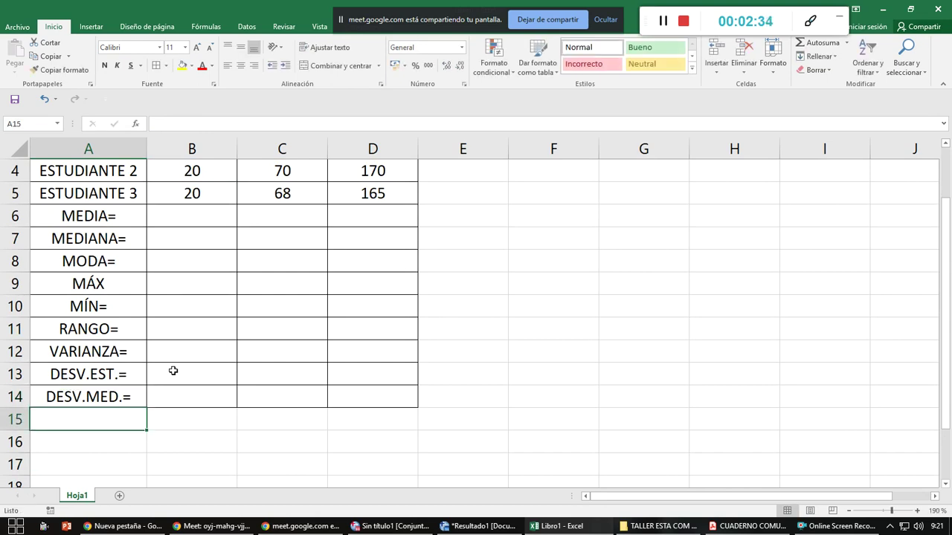
pyautogui.write('C.V')
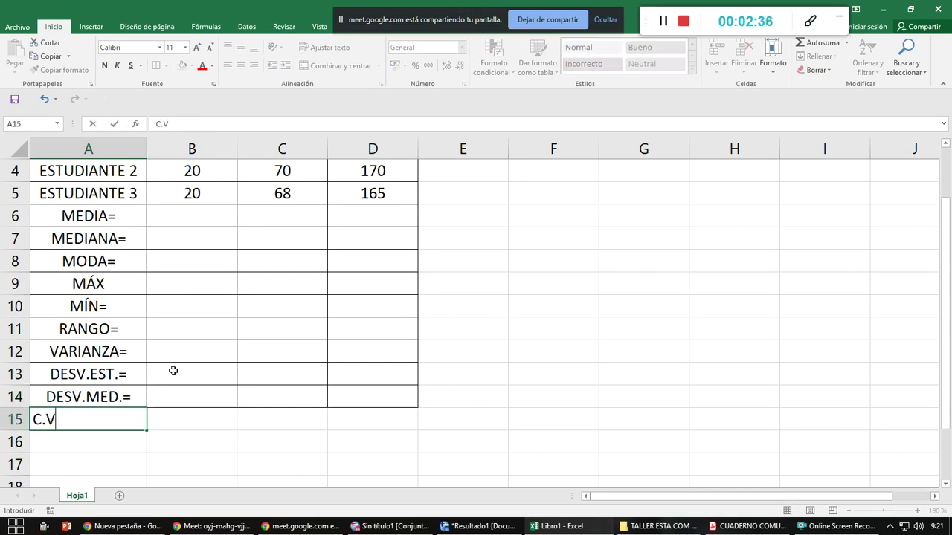
pyautogui.write('.=')
pyautogui.hotkey('ctrl', 'Return')
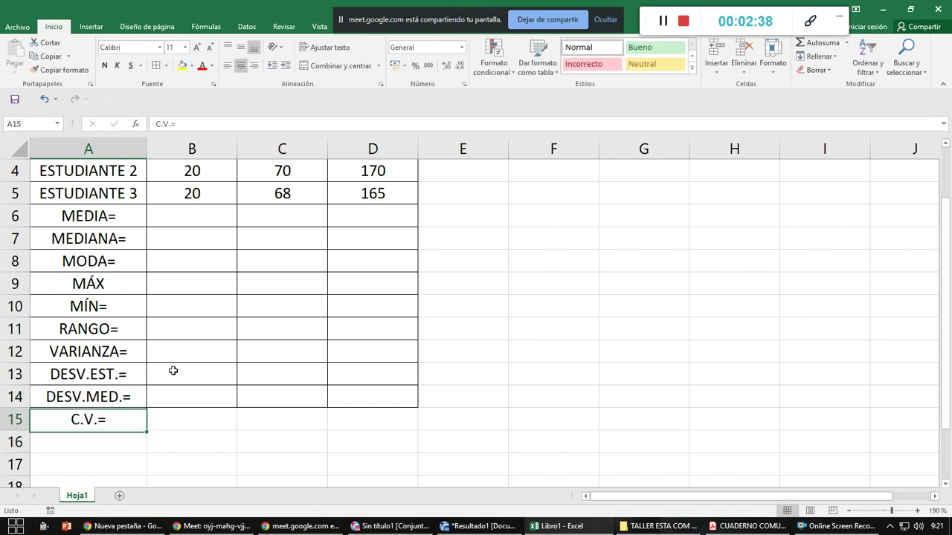
# Apply all borders to the C.V. row, cells A15:D15
pyautogui.click(179, 426)
pyautogui.moveTo(334, 419); pyautogui.dragTo(125, 425)
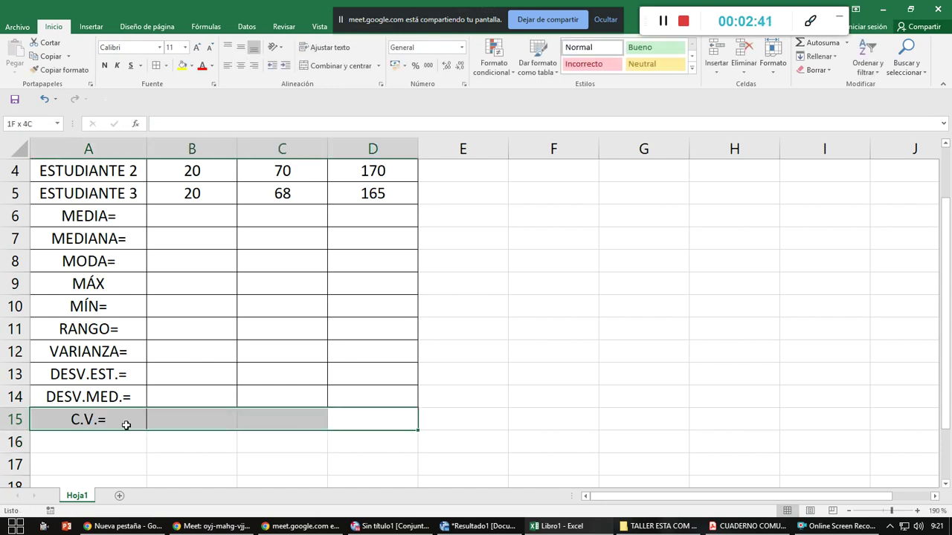
pyautogui.click(156, 66)
pyautogui.click(245, 348)
# Fill the statistics result cells B6:D15 with yellow
pyautogui.moveTo(176, 217); pyautogui.dragTo(342, 423)
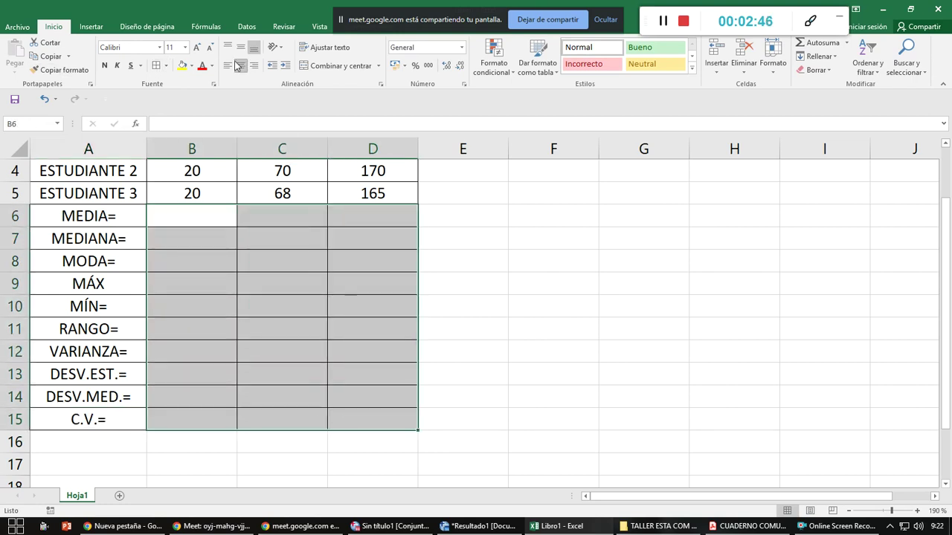
pyautogui.click(183, 66)
pyautogui.scroll(1, 394, 328)
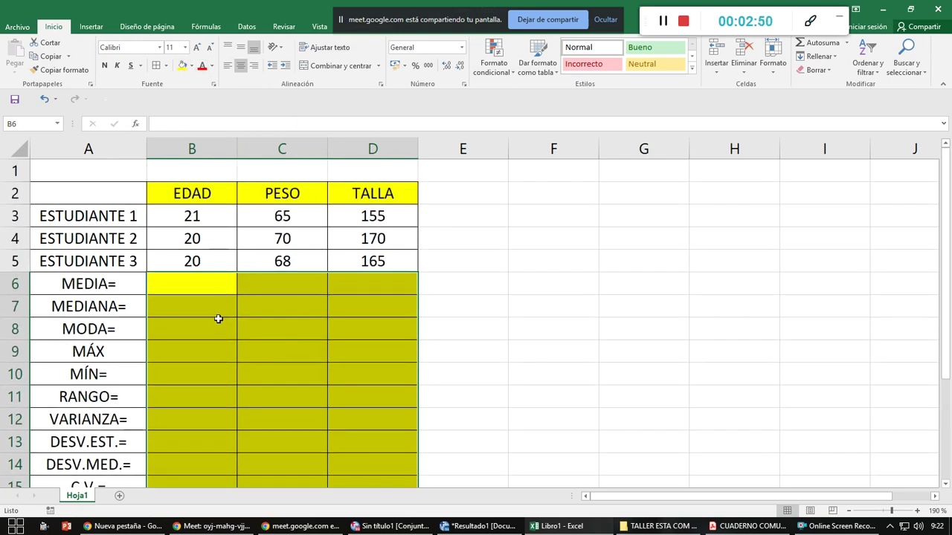
pyautogui.click(466, 321)
# Calculate the mean of the EDAD values in B6 with =PROMEDIO(B3:B5) and copy the formula across to C6 and D6
pyautogui.click(206, 278)
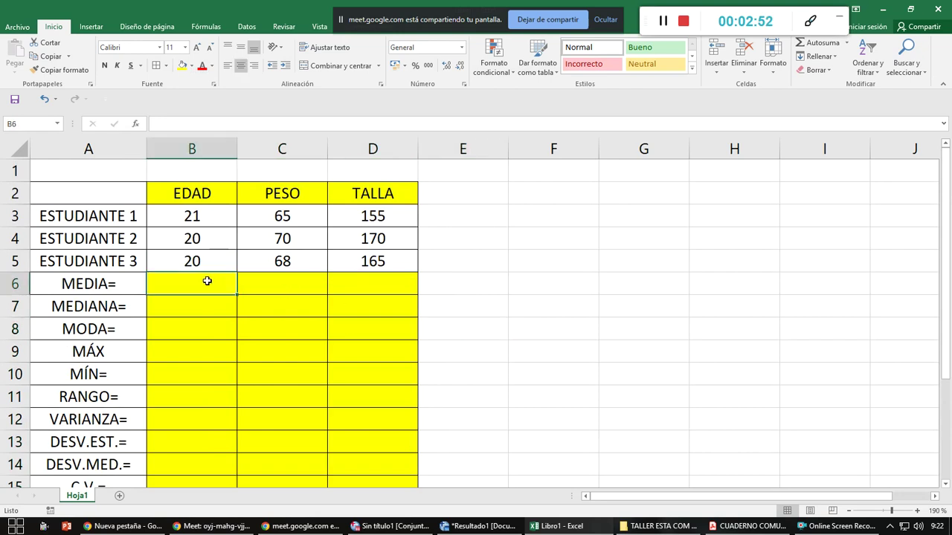
pyautogui.click(846, 46)
pyautogui.click(811, 69)
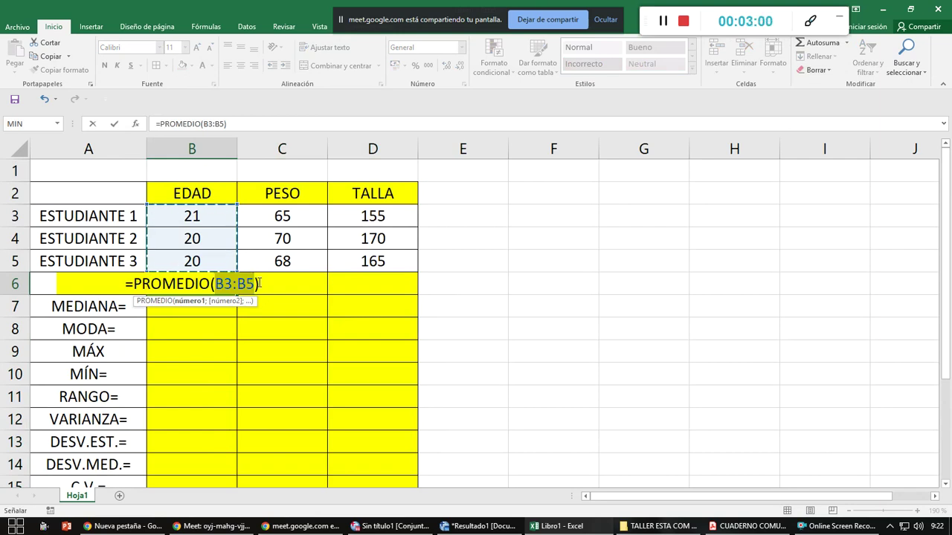
pyautogui.press('Return')
pyautogui.click(226, 287)
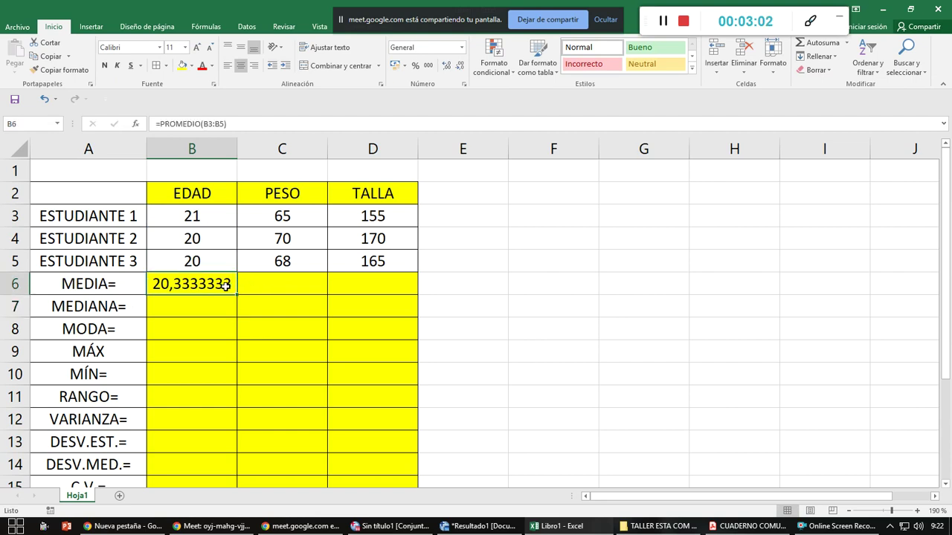
pyautogui.moveTo(236, 294); pyautogui.dragTo(381, 290)
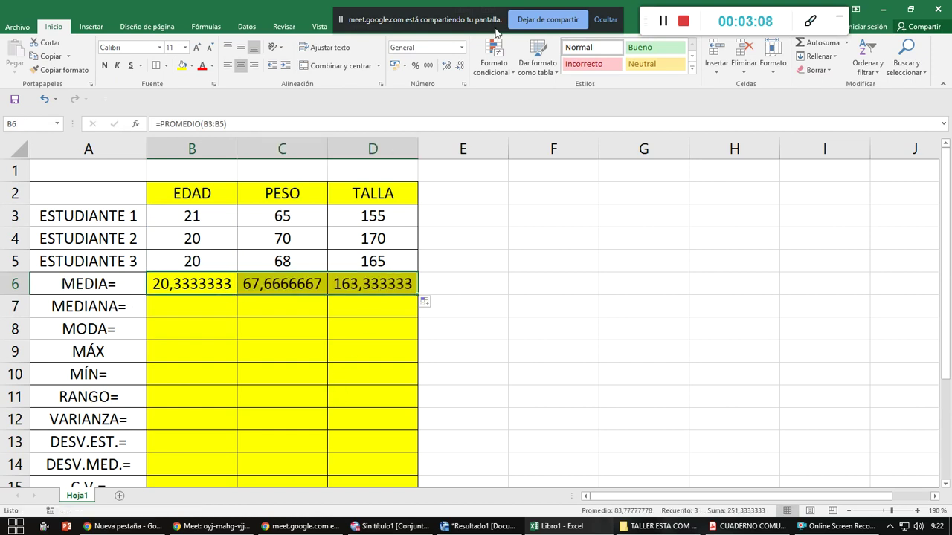
# Reduce the MEDIA results in B6:D6 to one decimal place
pyautogui.click(459, 66)
pyautogui.click(459, 66)
pyautogui.click(459, 67)
pyautogui.click(459, 66)
pyautogui.click(459, 66)
pyautogui.click(458, 66)
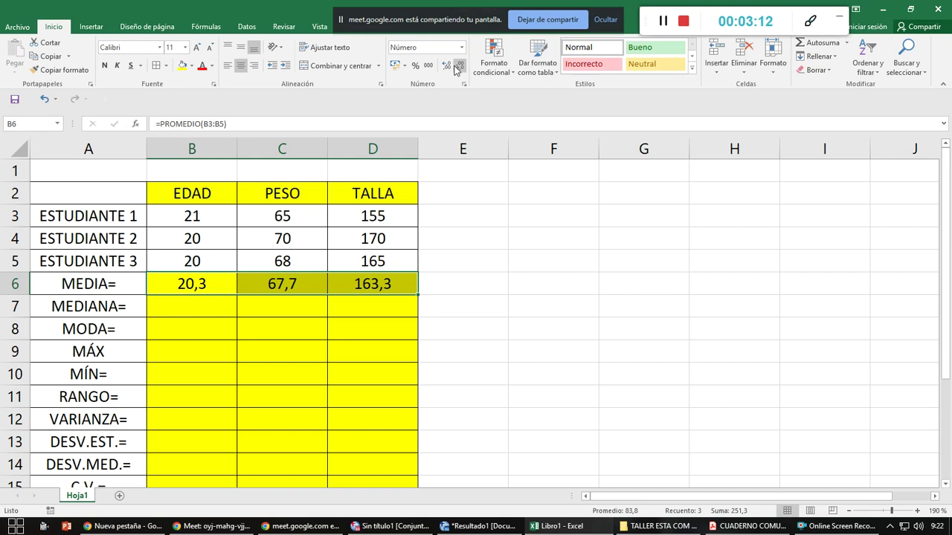
# Calculate the EDAD median in B7 with the statistical function =MEDIANA(B3:B6)
pyautogui.click(225, 308)
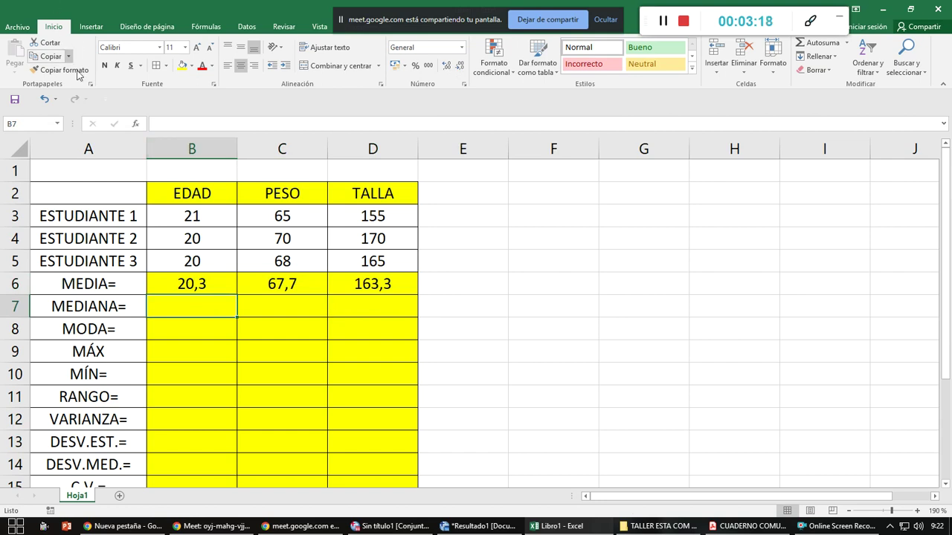
pyautogui.click(137, 125)
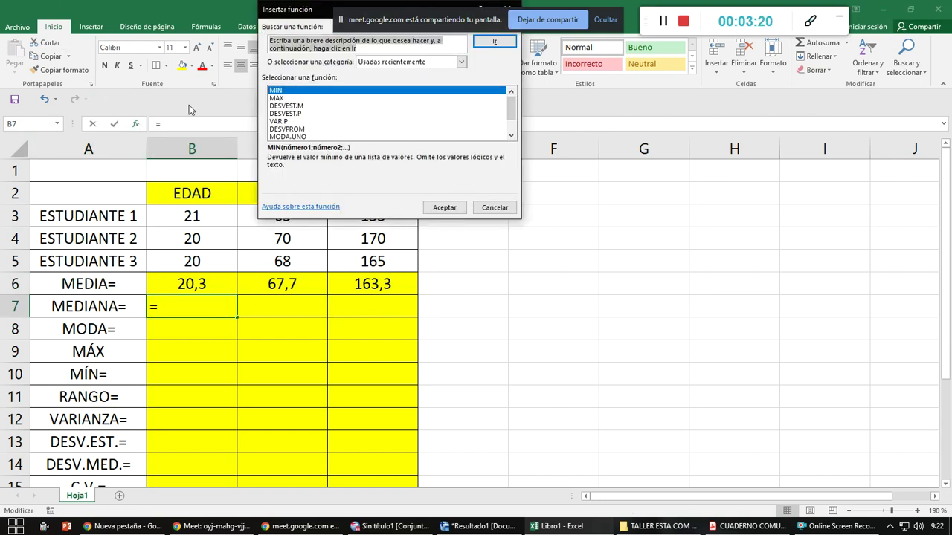
pyautogui.click(461, 62)
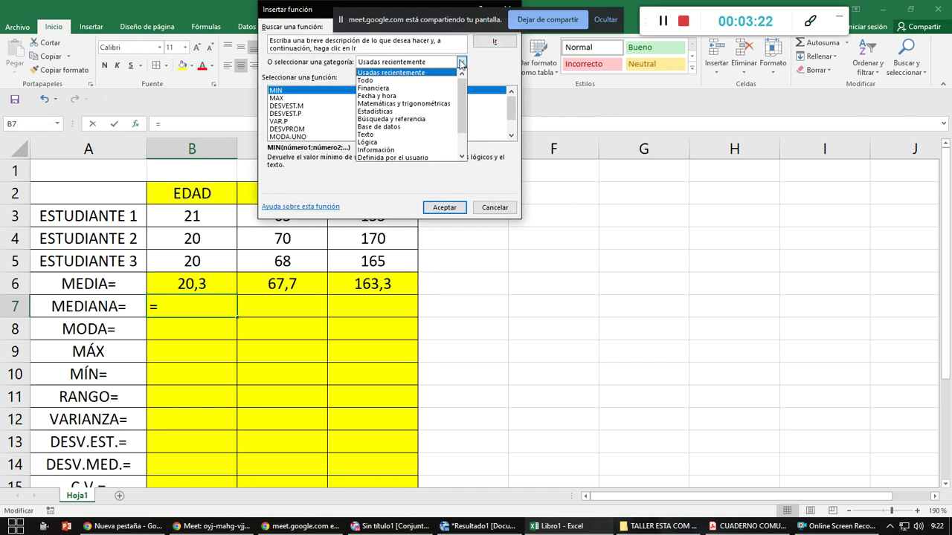
pyautogui.click(424, 113)
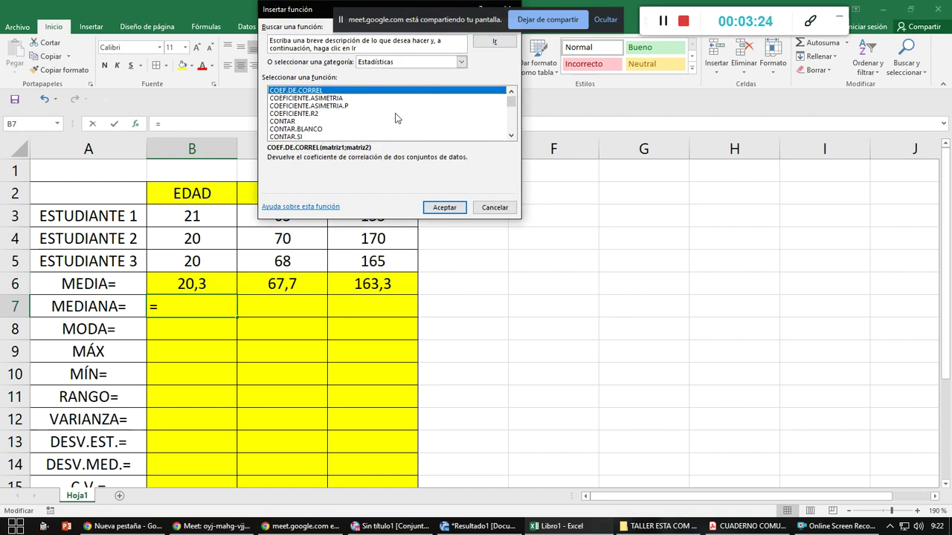
pyautogui.scroll(-4, 395, 118)
pyautogui.scroll(-10, 396, 118)
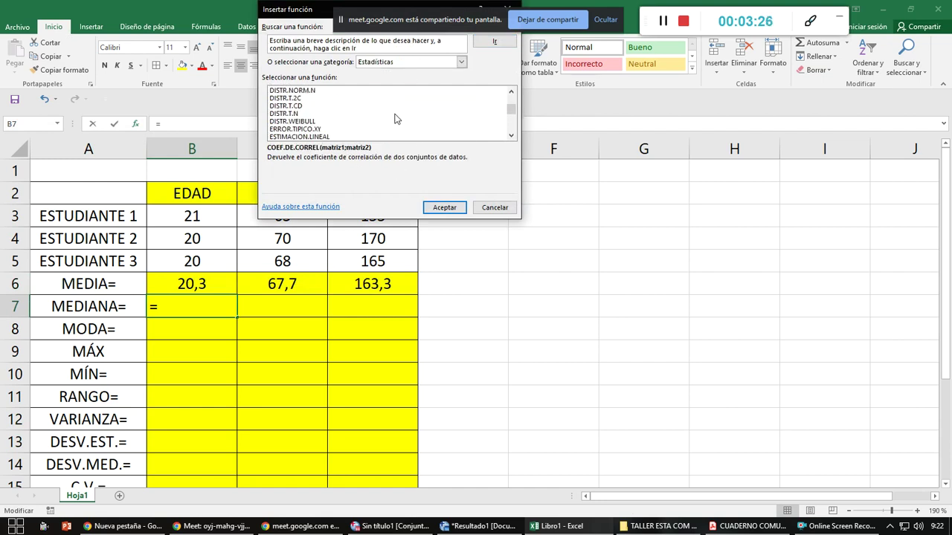
pyautogui.scroll(-5, 395, 118)
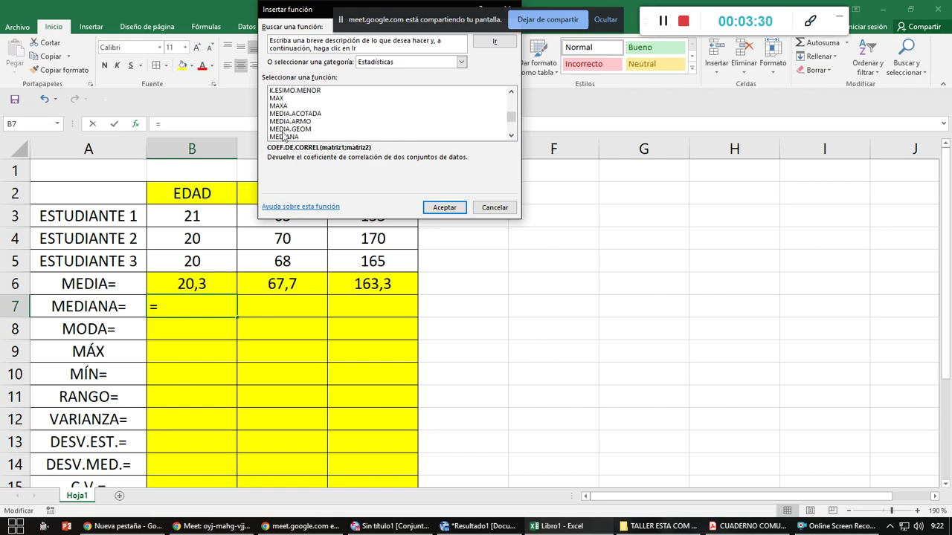
pyautogui.scroll(-1, 290, 128)
pyautogui.click(296, 115)
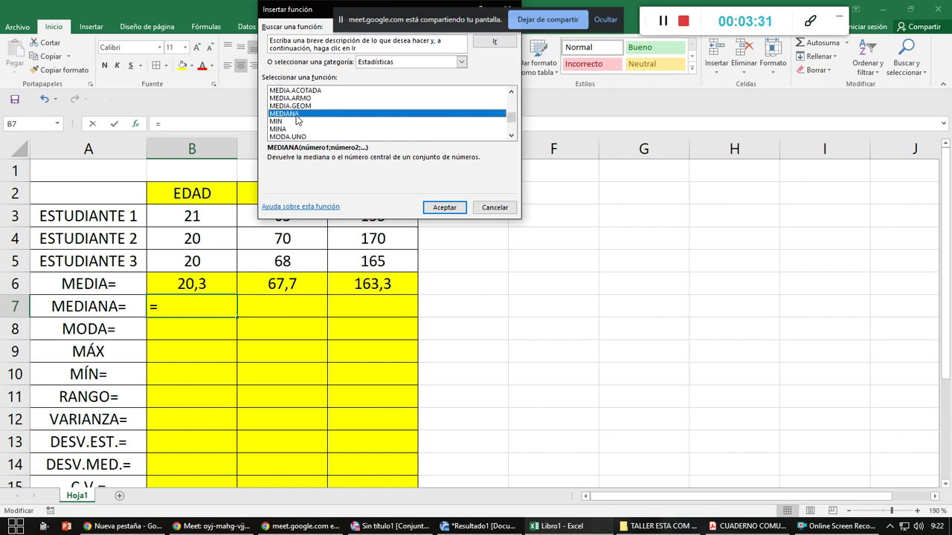
pyautogui.click(444, 207)
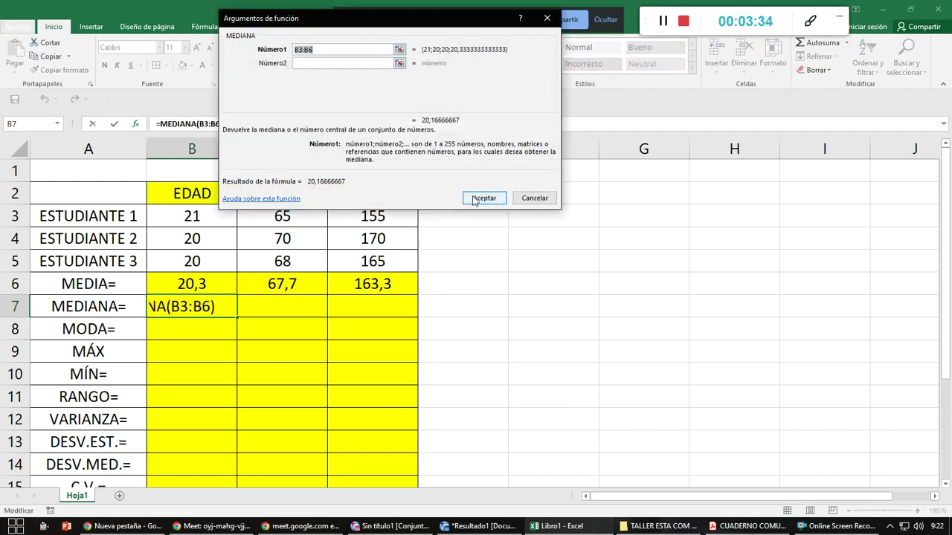
pyautogui.click(475, 199)
# Reduce the EDAD median in B7 to one decimal place and copy its formula across to C7 and D7
pyautogui.click(460, 65)
pyautogui.click(460, 65)
pyautogui.click(461, 65)
pyautogui.click(460, 66)
pyautogui.click(460, 66)
pyautogui.click(460, 65)
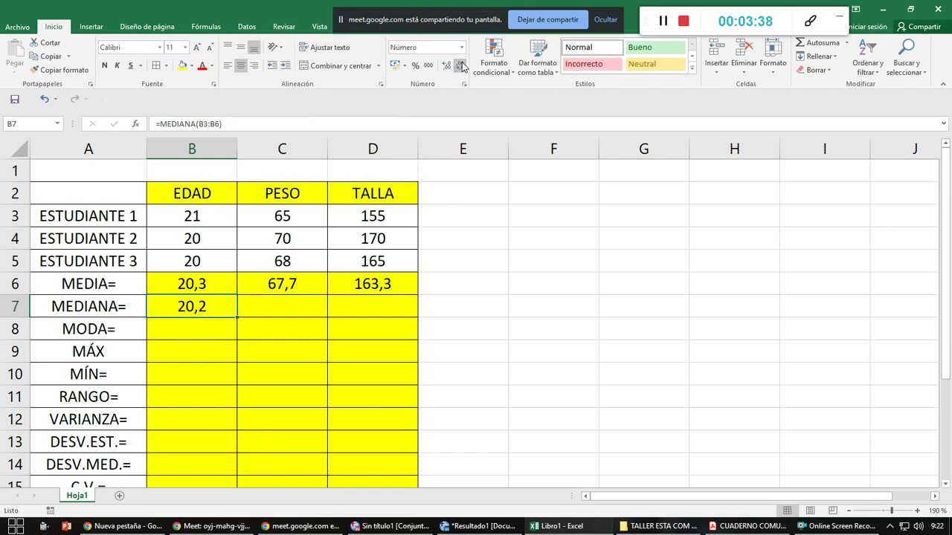
pyautogui.moveTo(238, 317); pyautogui.dragTo(380, 309)
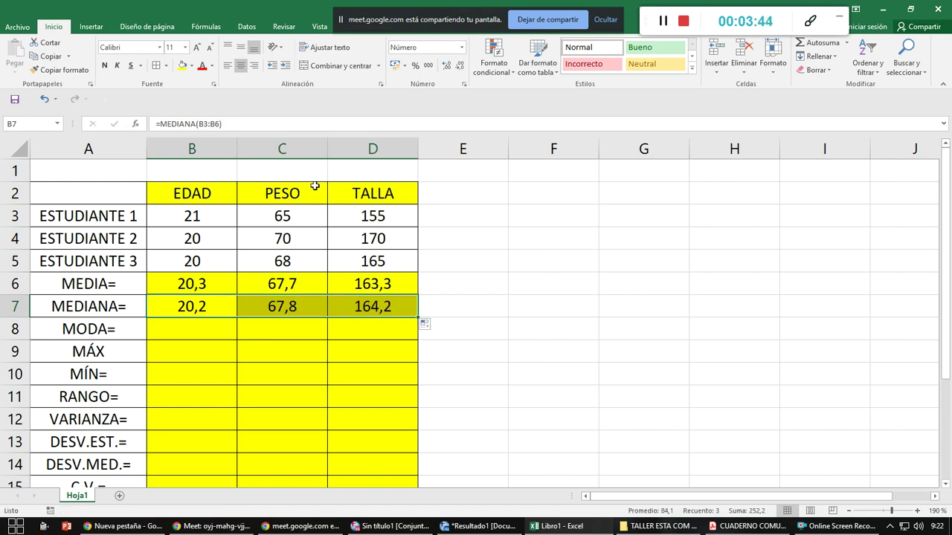
# Calculate the mode of the EDAD values in B8 with =MODA.UNO(B3:B5) and copy the formula across to C8 and D8
pyautogui.click(215, 328)
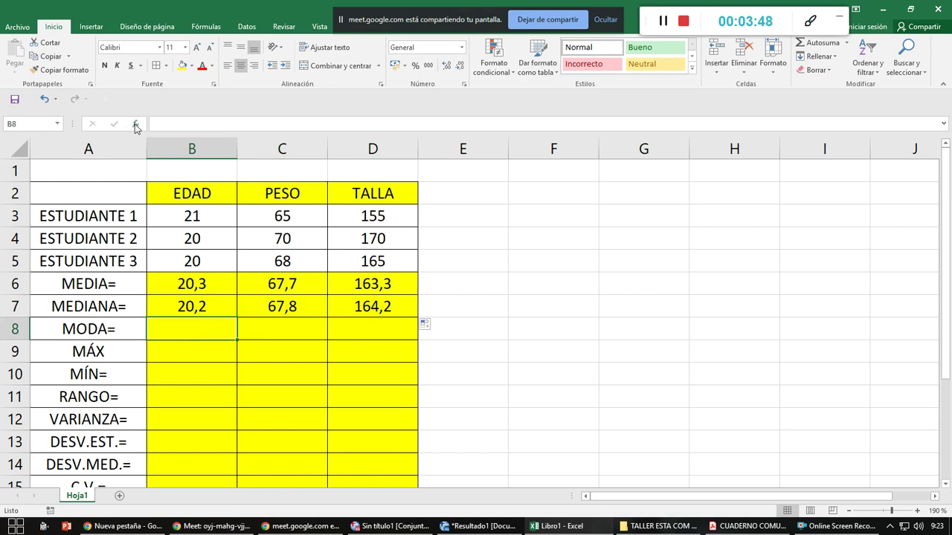
pyautogui.click(135, 124)
pyautogui.scroll(-15, 363, 121)
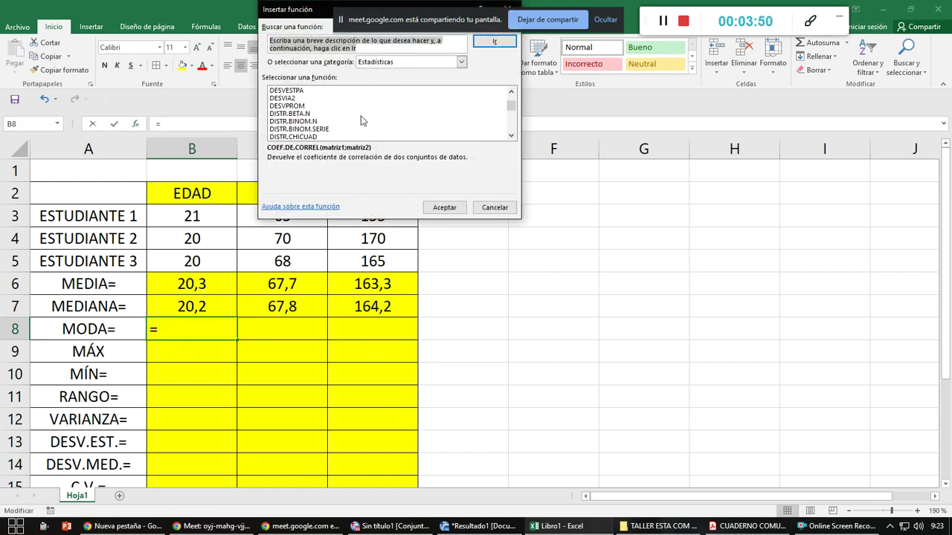
pyautogui.scroll(-10, 362, 121)
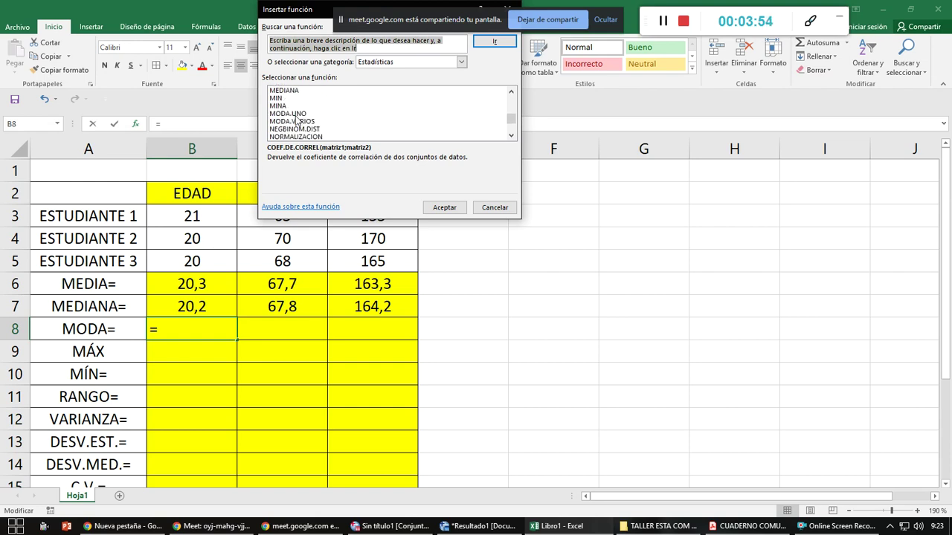
pyautogui.click(296, 115)
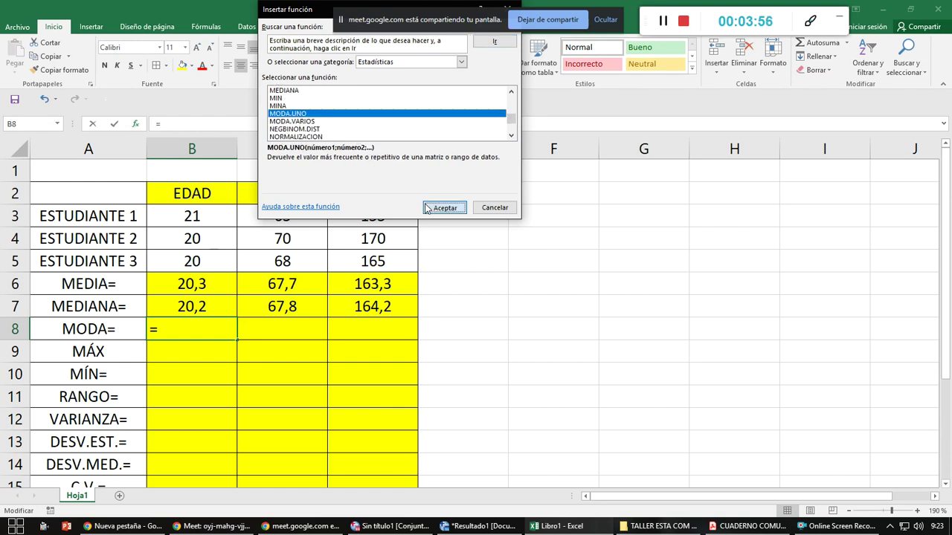
pyautogui.click(428, 209)
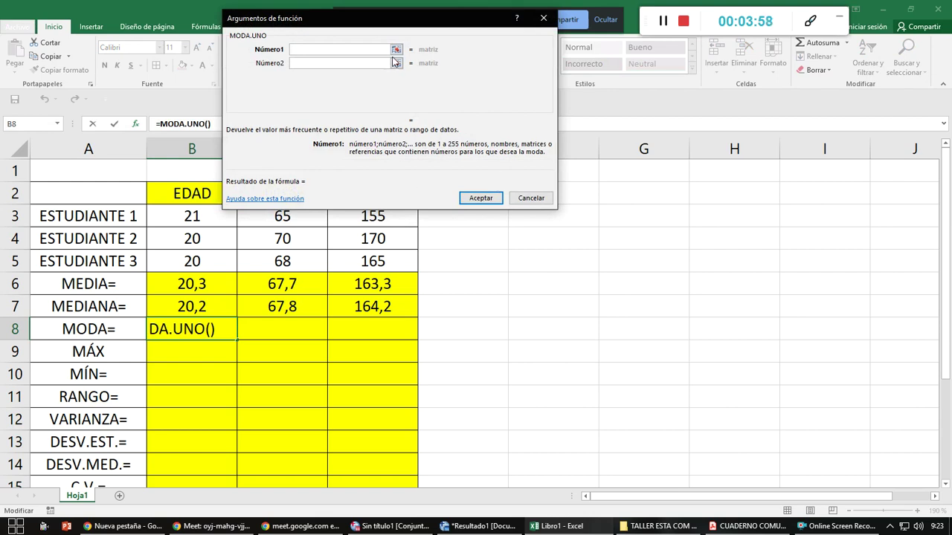
pyautogui.click(396, 49)
pyautogui.moveTo(214, 214); pyautogui.dragTo(221, 259)
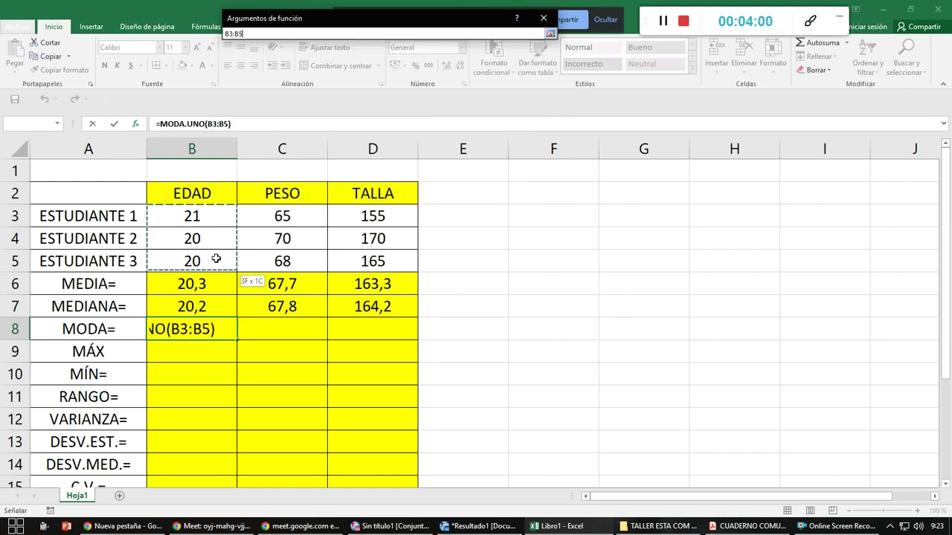
pyautogui.click(550, 35)
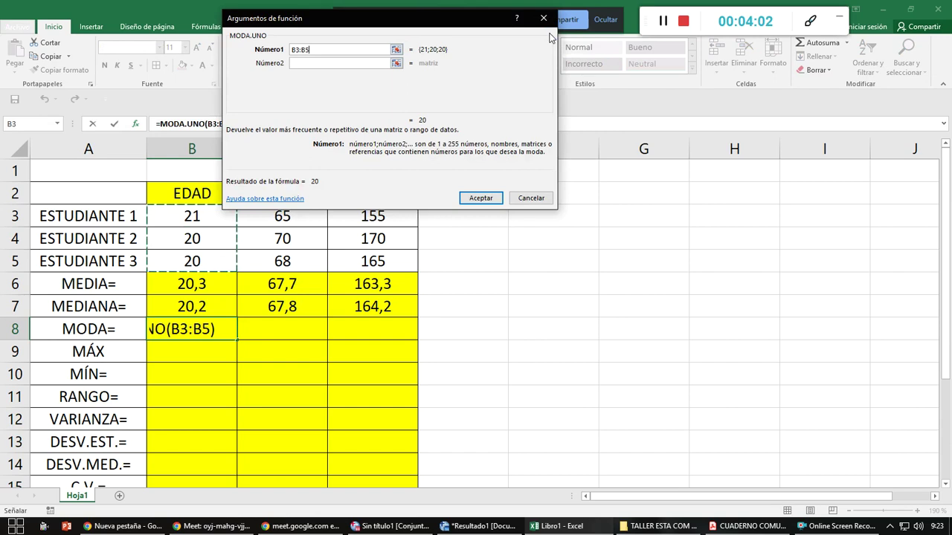
pyautogui.click(473, 195)
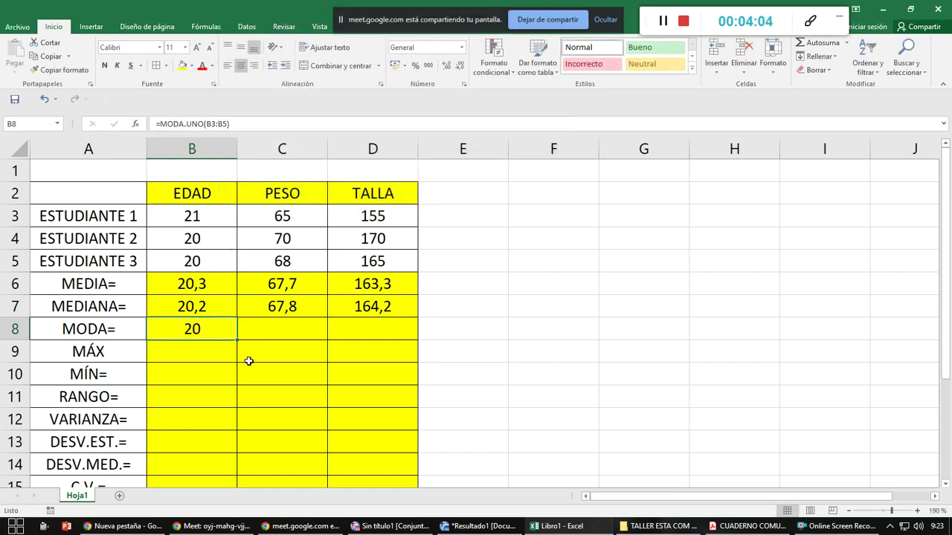
pyautogui.moveTo(235, 339); pyautogui.dragTo(379, 335)
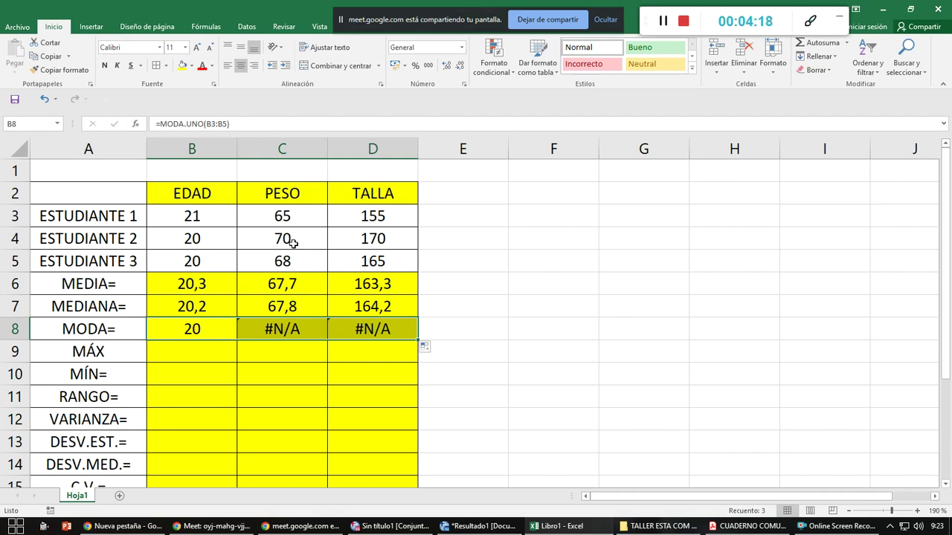
pyautogui.click(343, 220)
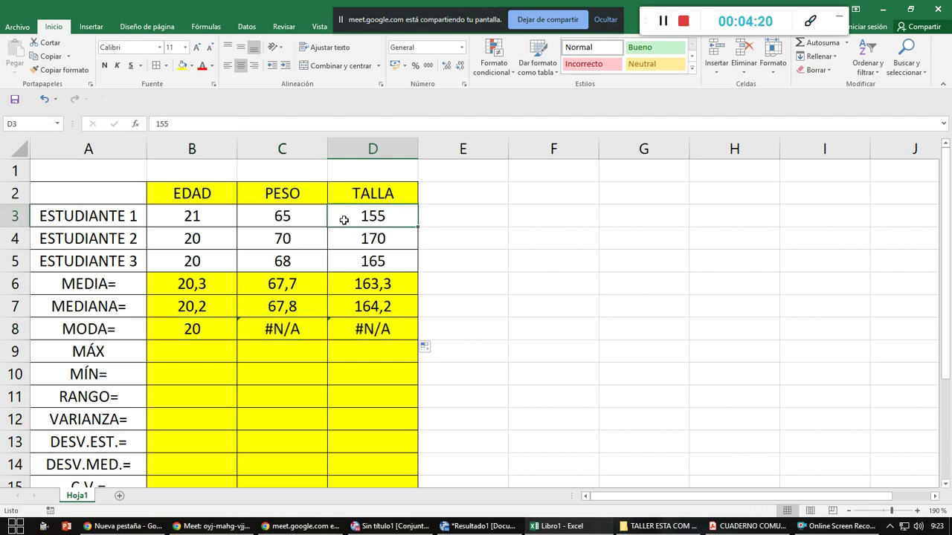
pyautogui.click(359, 238)
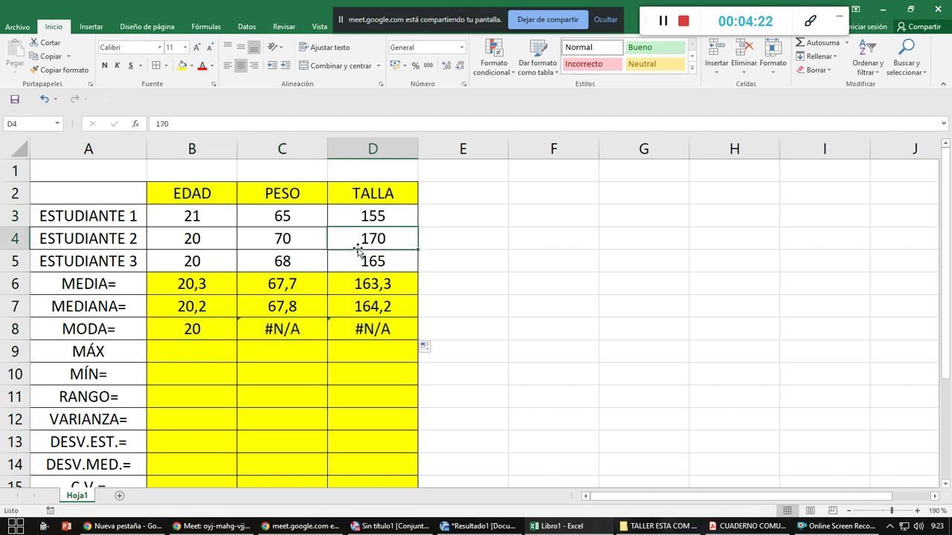
pyautogui.click(378, 258)
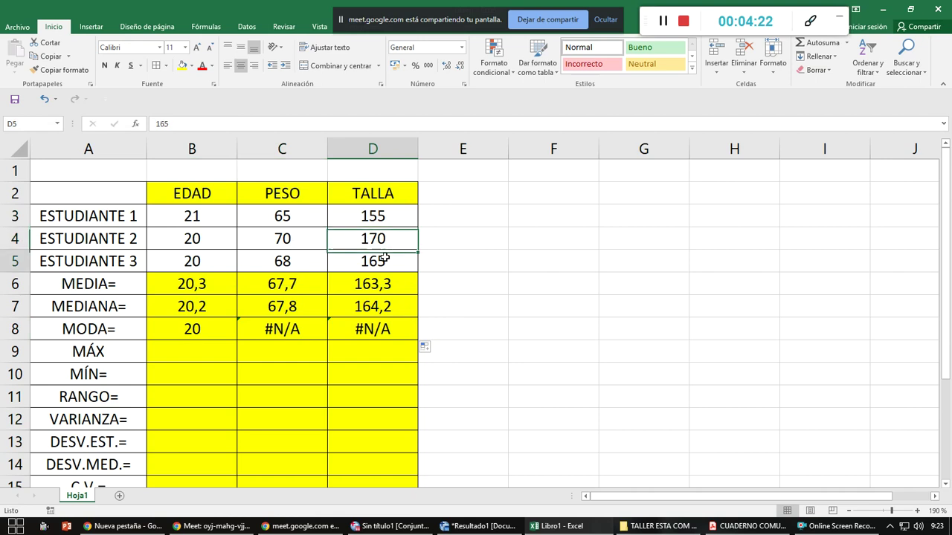
# Calculate the maximum of the EDAD values in B9 with =MAX(B3:B5) and copy the formula across to C9 and D9
pyautogui.click(215, 354)
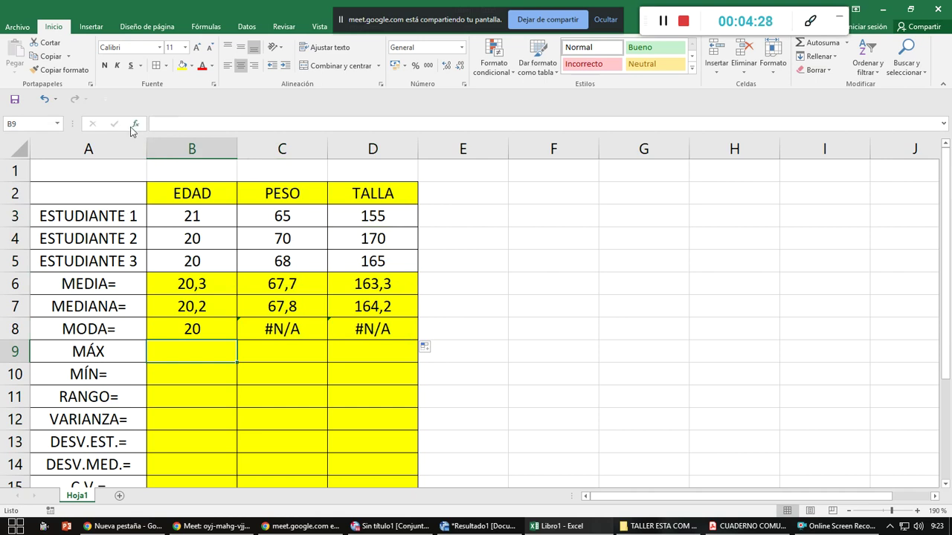
pyautogui.click(135, 124)
pyautogui.scroll(-5, 333, 115)
pyautogui.scroll(-10, 332, 115)
pyautogui.scroll(-7, 332, 114)
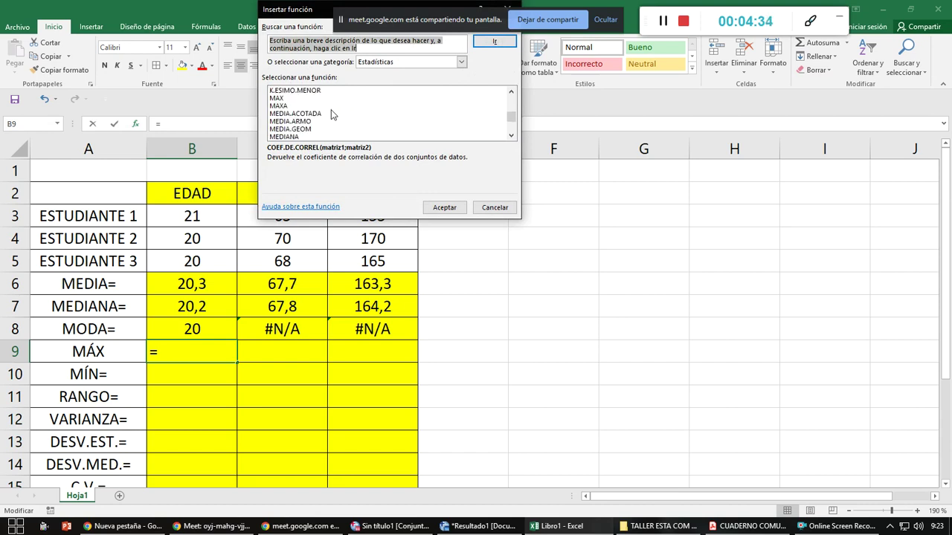
pyautogui.click(302, 99)
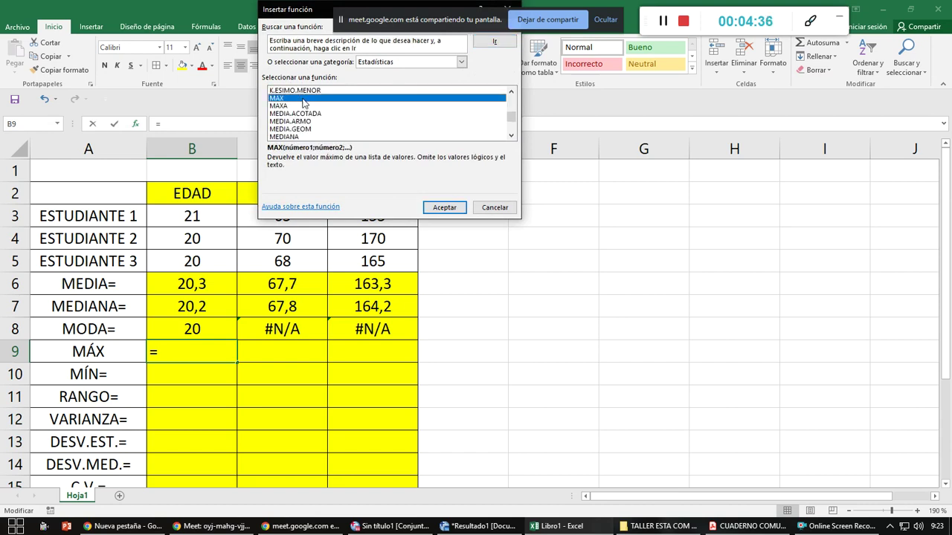
pyautogui.click(443, 207)
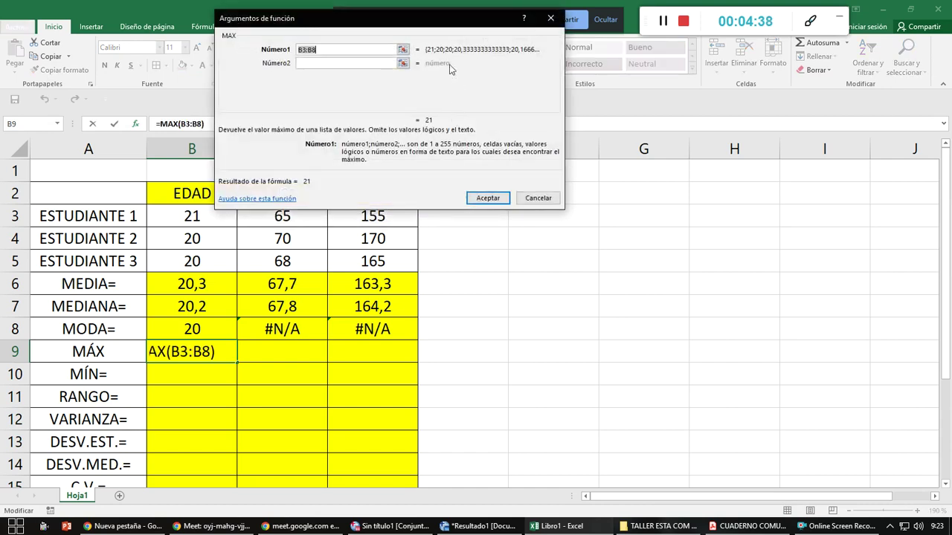
pyautogui.click(402, 50)
pyautogui.moveTo(211, 216); pyautogui.dragTo(206, 261)
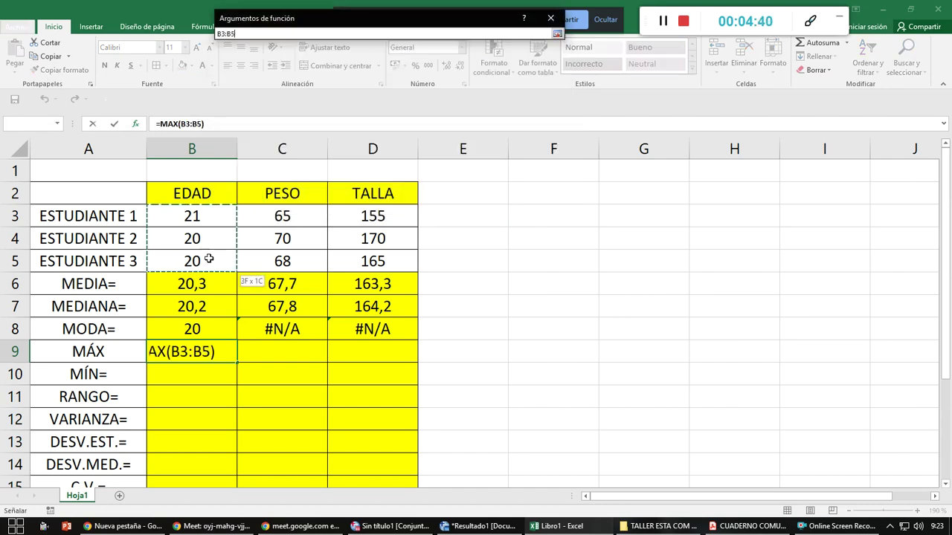
pyautogui.click(557, 34)
pyautogui.click(476, 195)
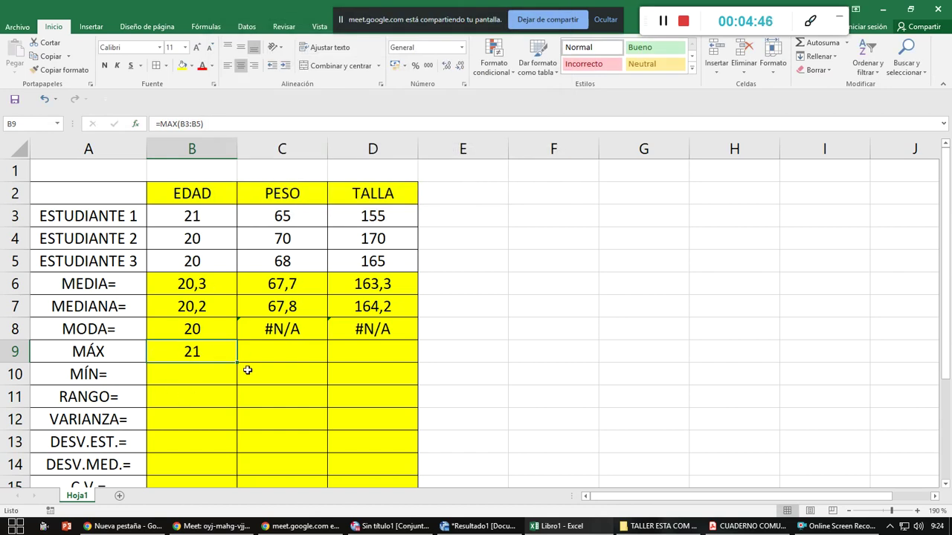
pyautogui.moveTo(240, 362); pyautogui.dragTo(391, 351)
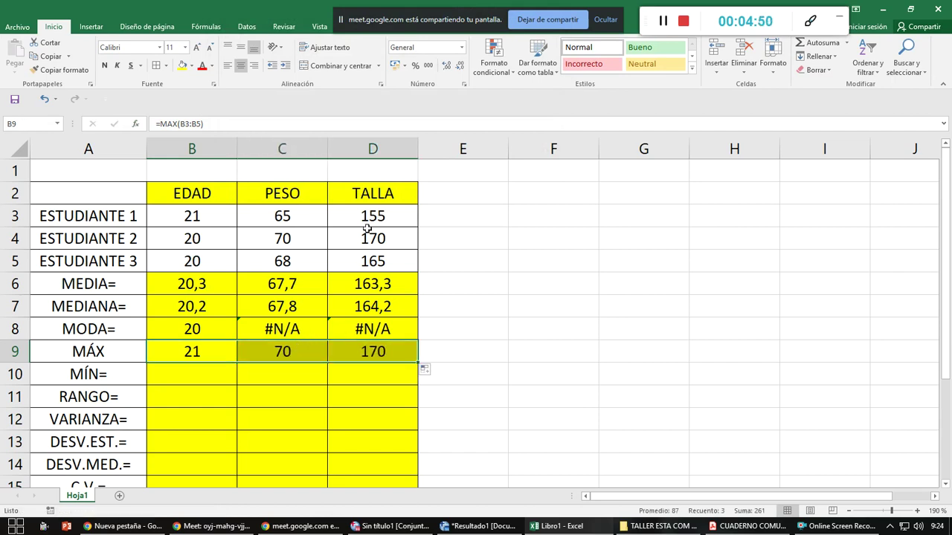
# Calculate the minimum of the EDAD values in B10 with =MIN(B3:B5) and copy the formula across to C10 and D10
pyautogui.click(206, 377)
pyautogui.click(135, 125)
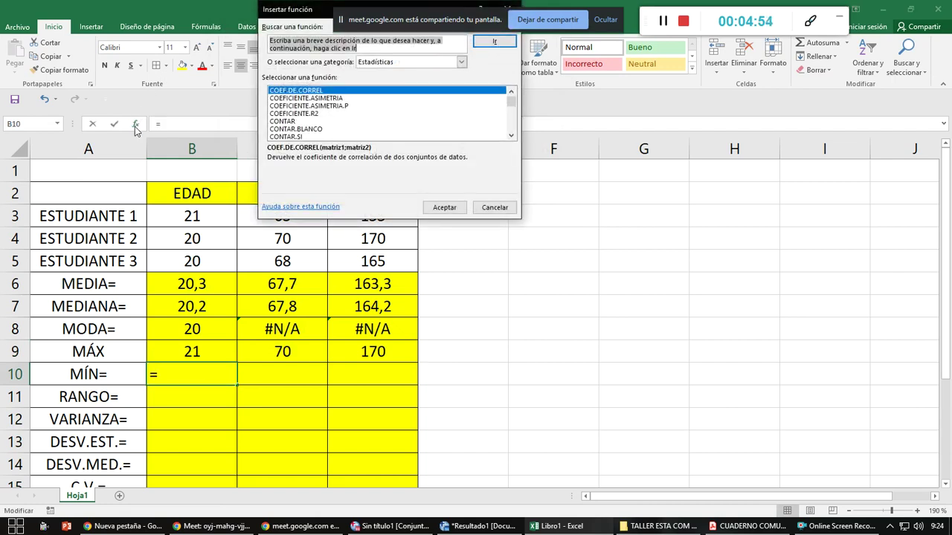
pyautogui.scroll(-20, 358, 113)
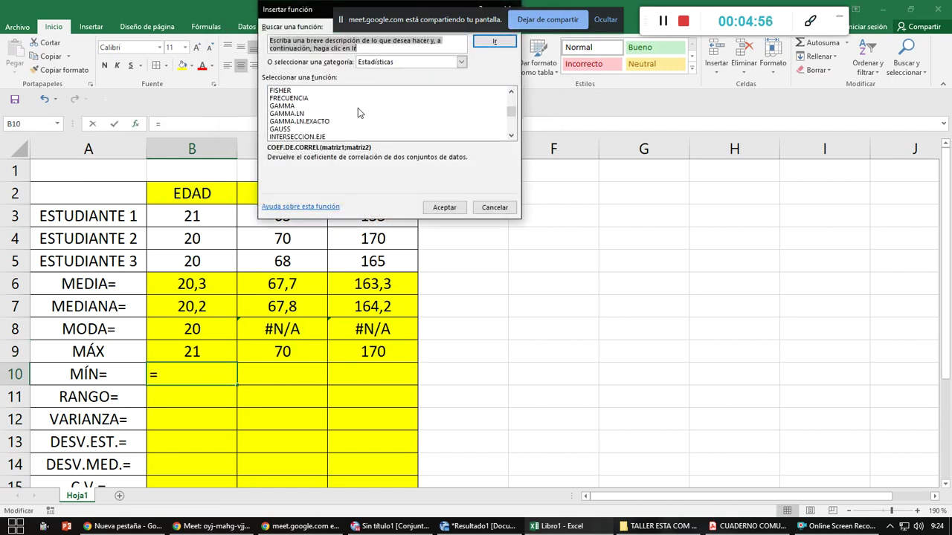
pyautogui.scroll(-6, 358, 108)
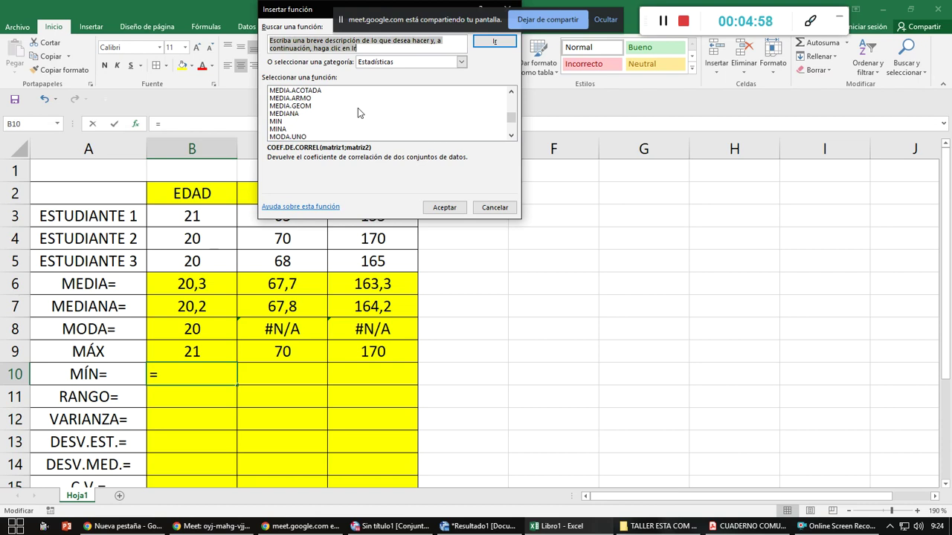
pyautogui.click(275, 122)
pyautogui.click(445, 208)
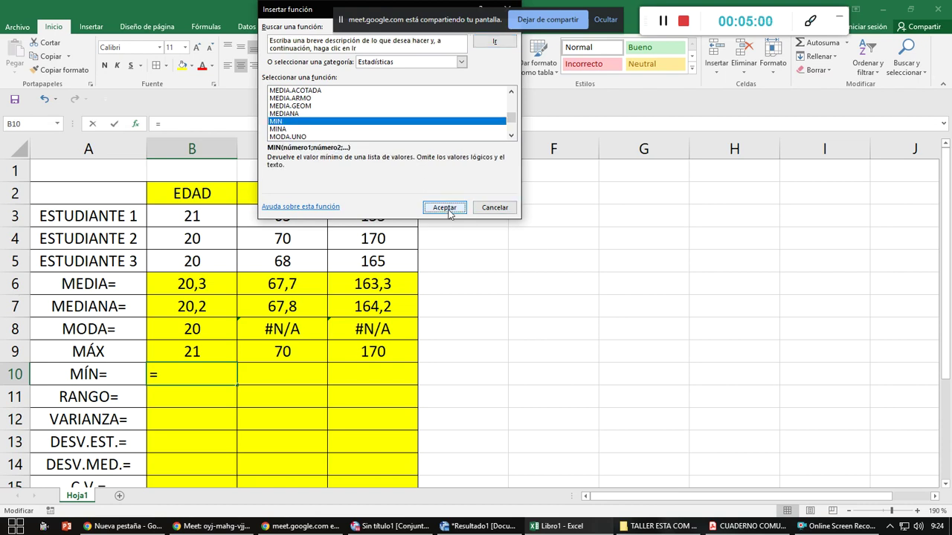
pyautogui.click(401, 49)
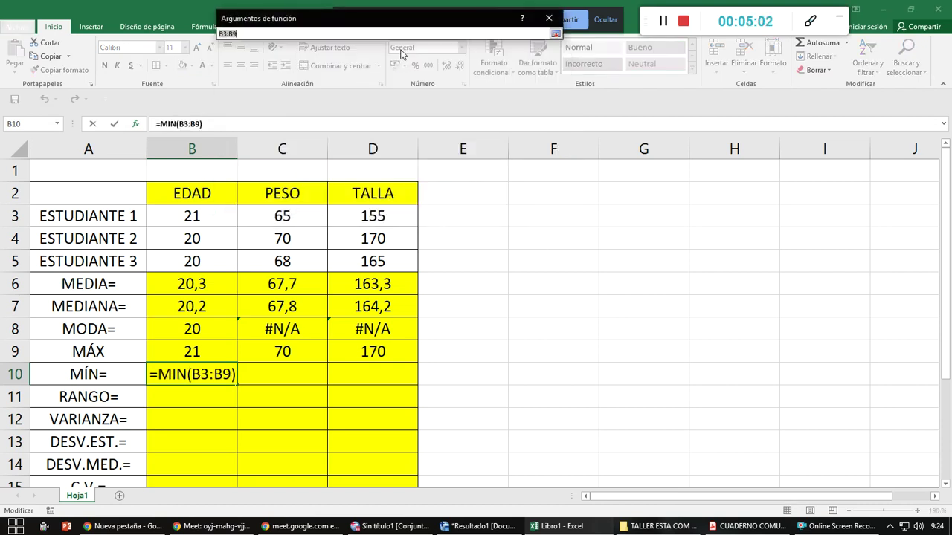
pyautogui.moveTo(195, 212); pyautogui.dragTo(207, 262)
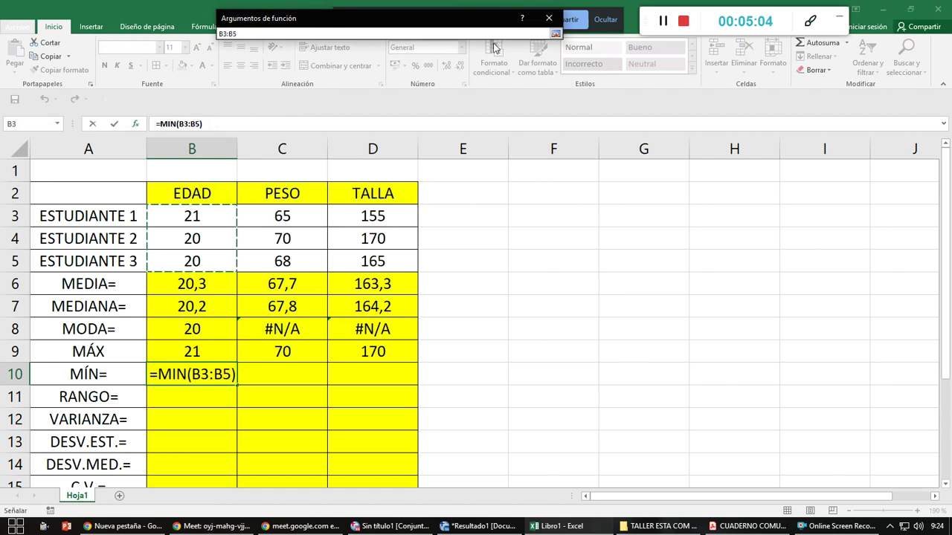
pyautogui.click(555, 33)
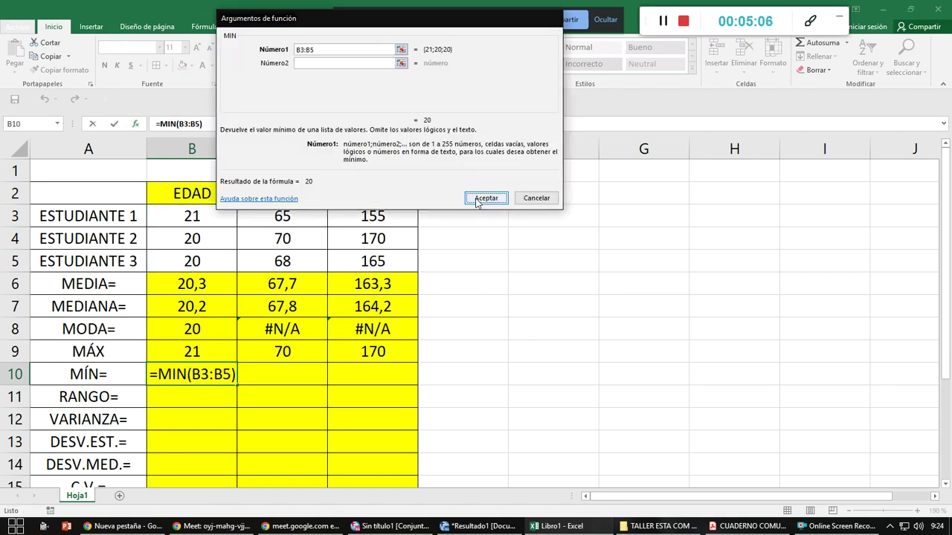
pyautogui.click(485, 197)
pyautogui.moveTo(235, 385); pyautogui.dragTo(340, 370)
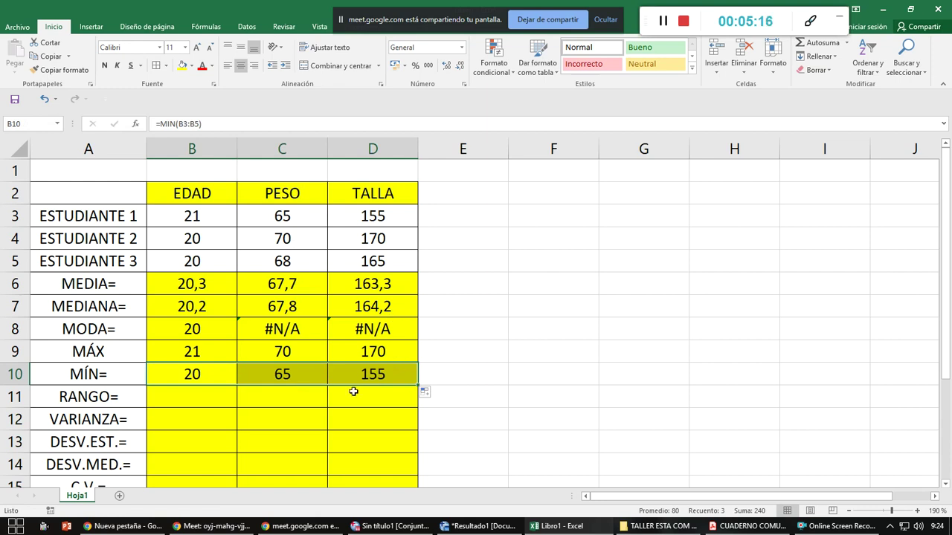
# Calculate the EDAD range in B11 with =B9-B10 and copy the formula across to C11 and D11
pyautogui.click(230, 397)
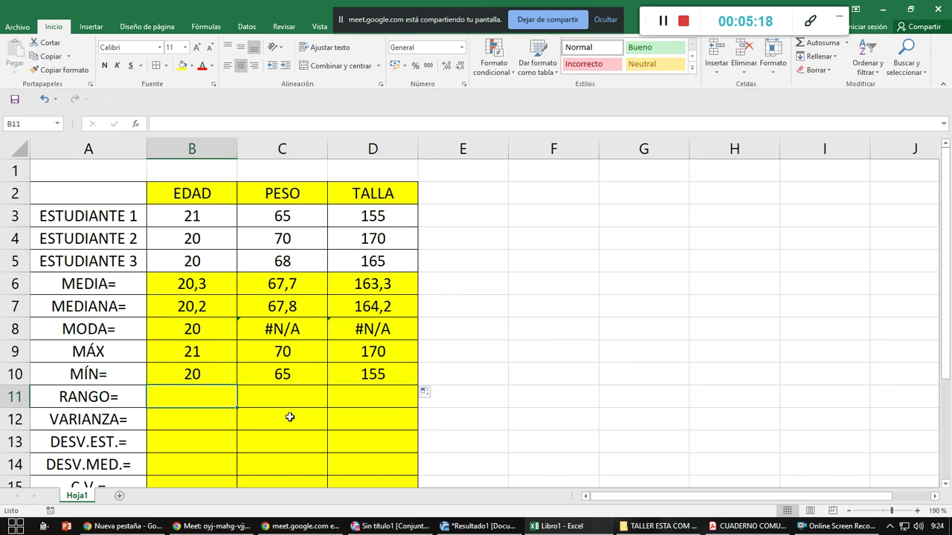
pyautogui.write('=')
pyautogui.press('Up')
pyautogui.press('Up')
pyautogui.write('-')
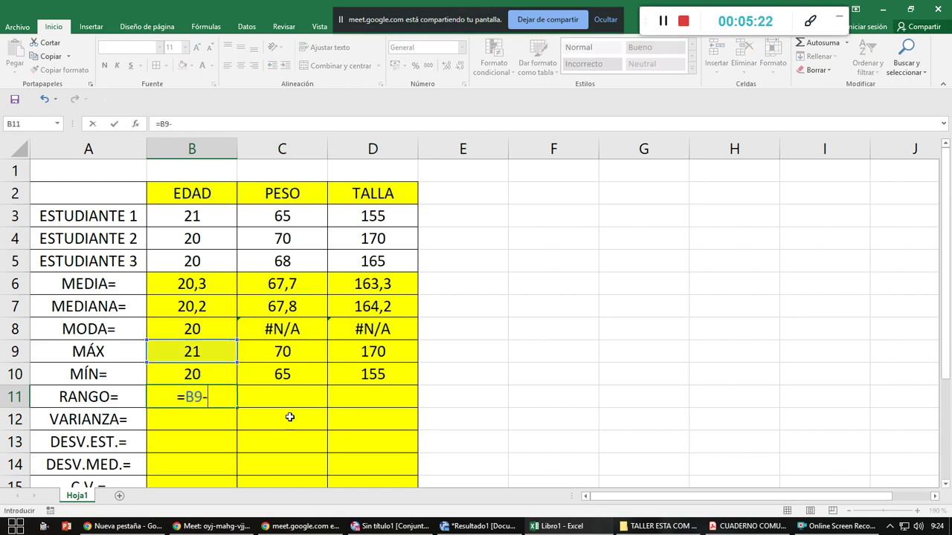
pyautogui.press('Up')
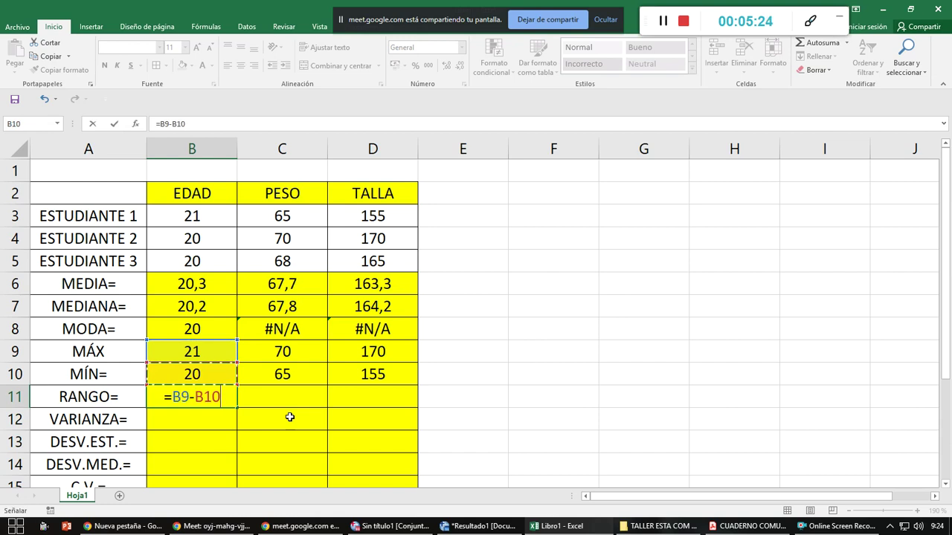
pyautogui.hotkey('ctrl', 'Return')
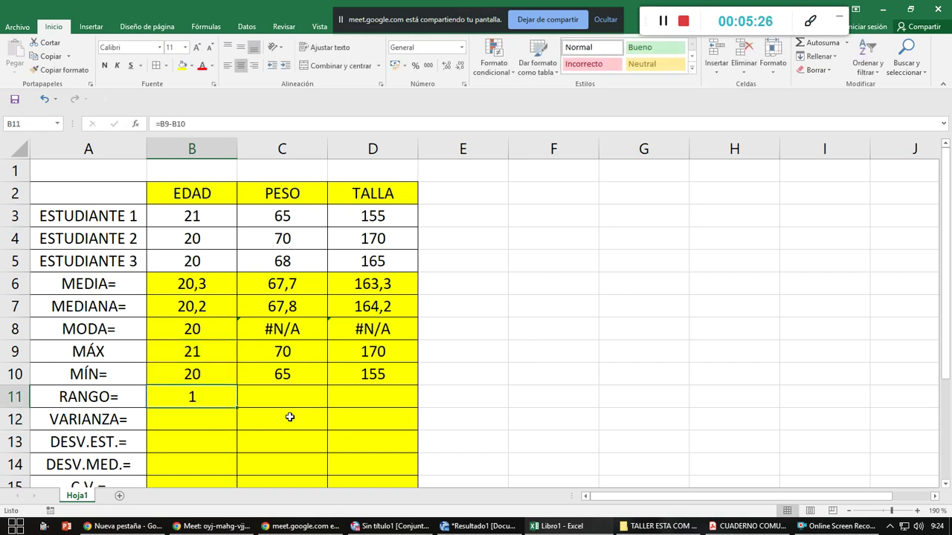
pyautogui.moveTo(237, 407); pyautogui.dragTo(324, 405)
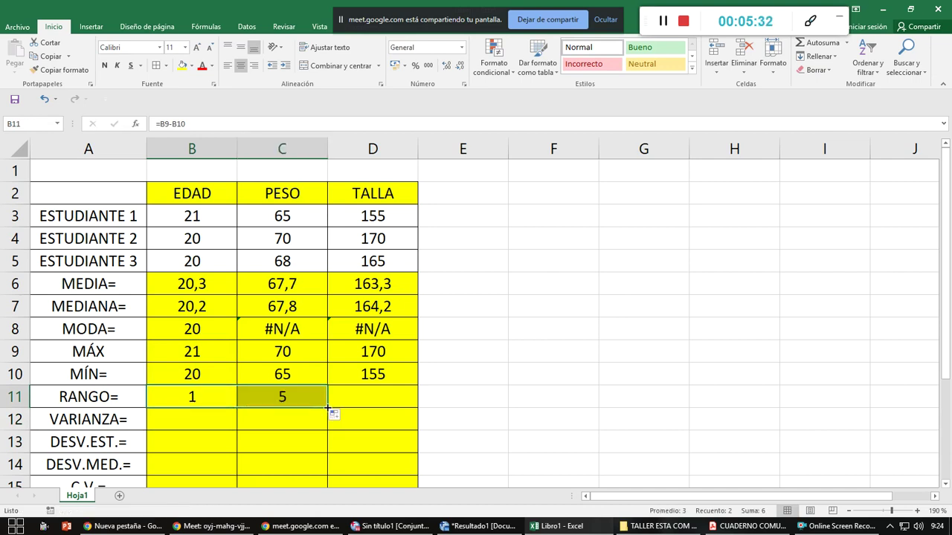
pyautogui.moveTo(327, 408); pyautogui.dragTo(403, 402)
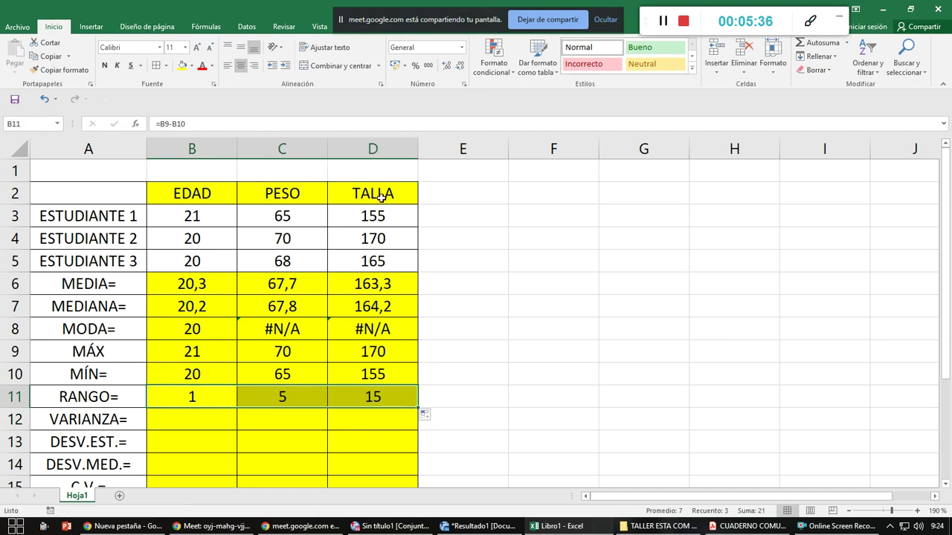
# Calculate the sample variance of the EDAD values in B12 with the statistical function =VAR.S(B3:B5)
pyautogui.click(194, 421)
pyautogui.click(135, 123)
pyautogui.scroll(-12, 342, 124)
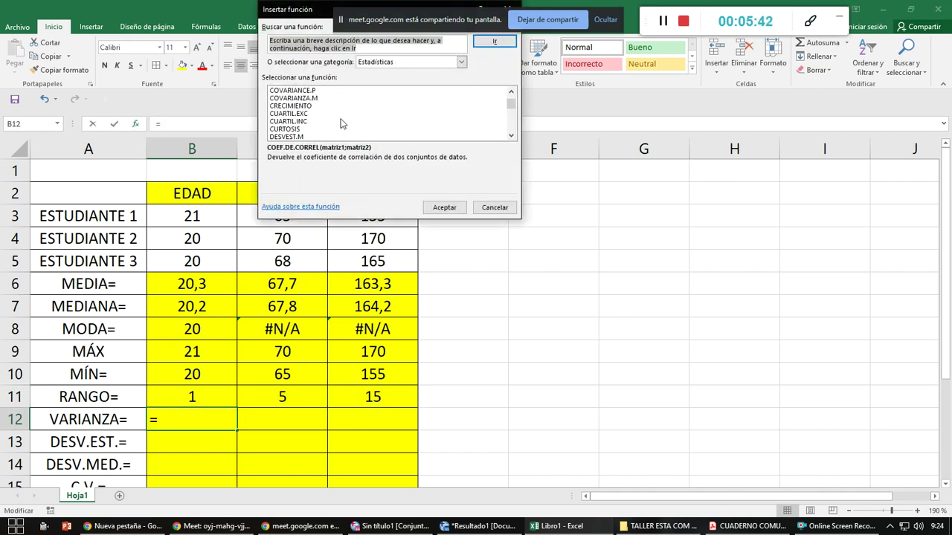
pyautogui.scroll(-20, 342, 123)
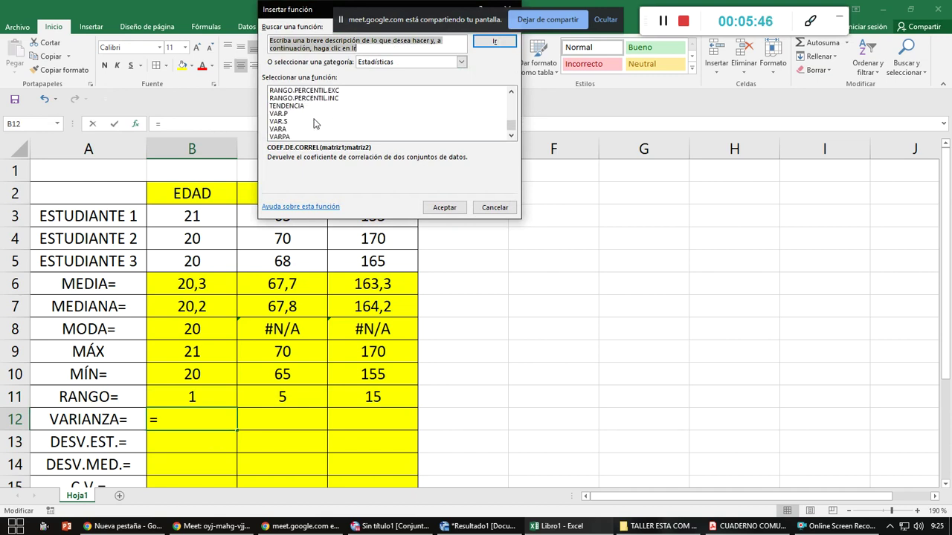
pyautogui.click(282, 113)
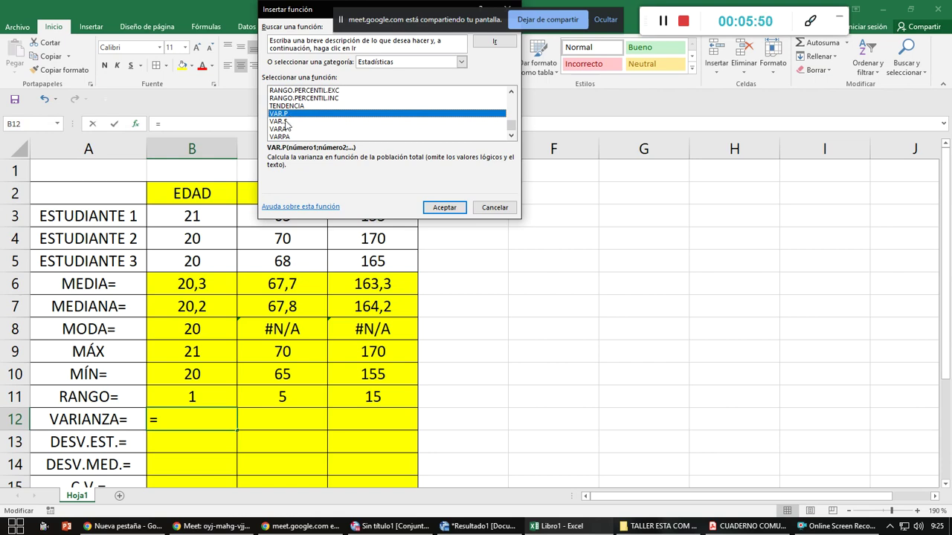
pyautogui.click(288, 120)
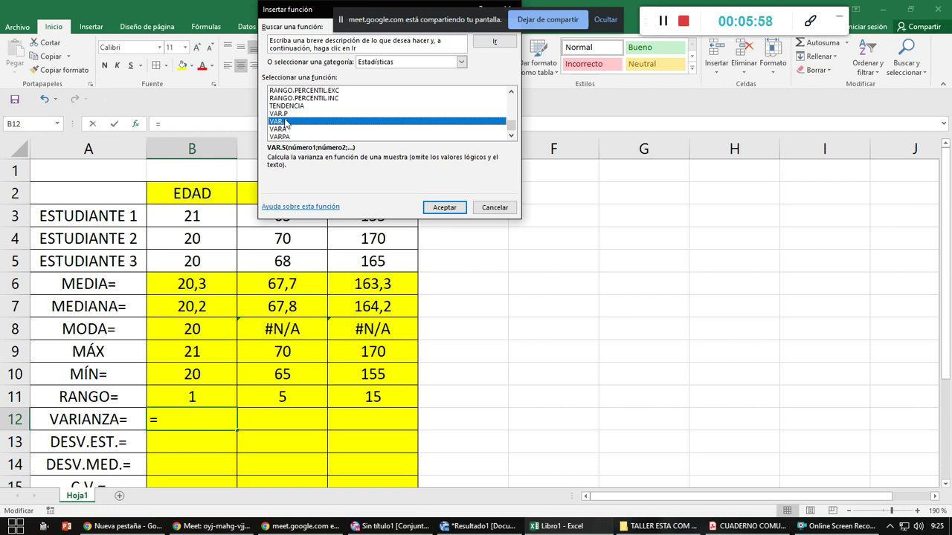
pyautogui.click(441, 209)
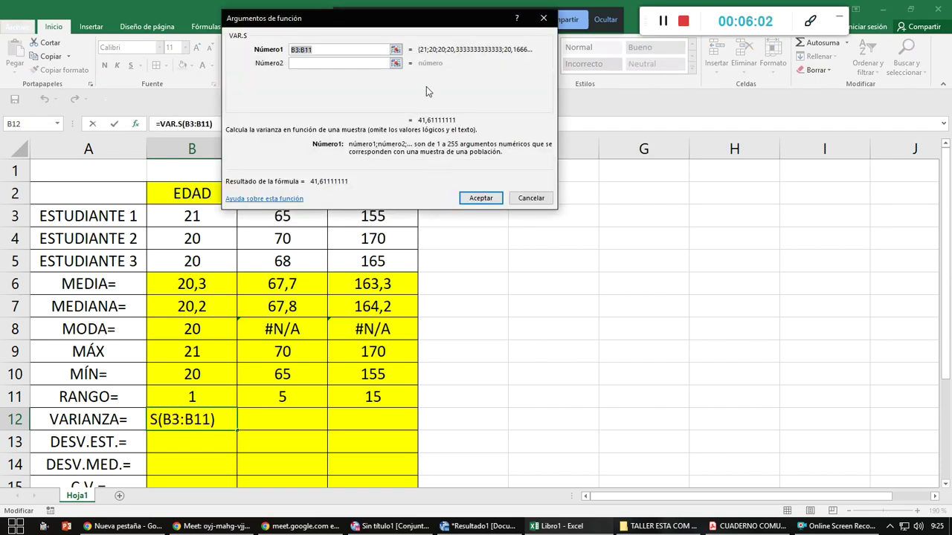
pyautogui.click(396, 50)
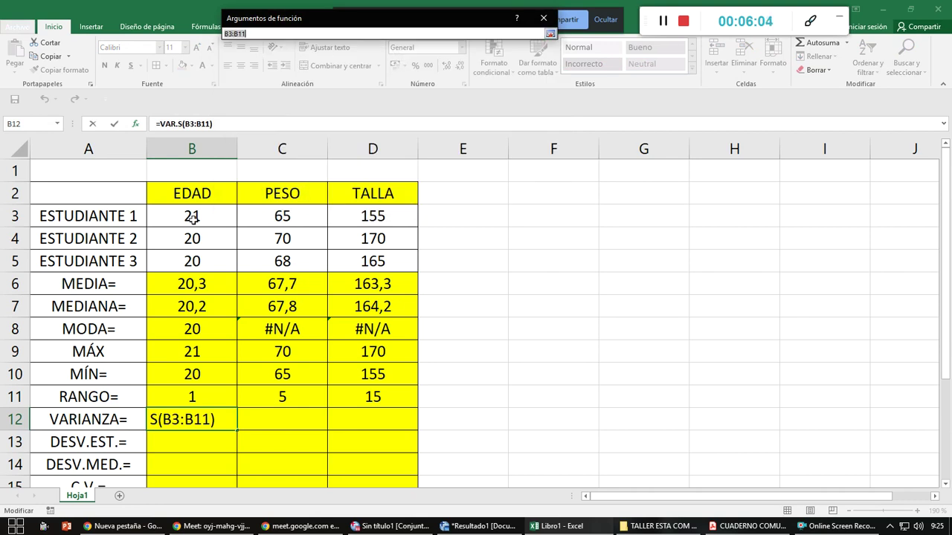
pyautogui.moveTo(198, 214); pyautogui.dragTo(194, 258)
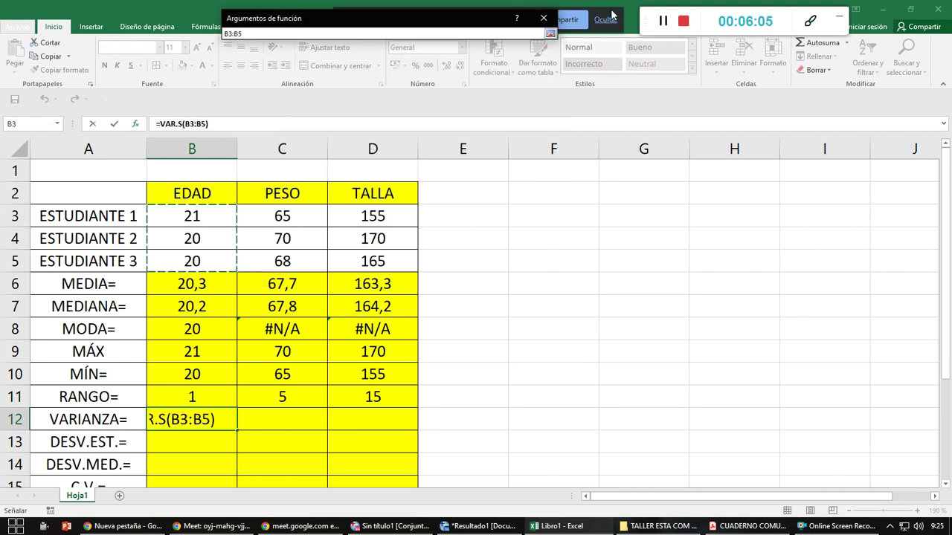
pyautogui.click(551, 33)
pyautogui.click(480, 197)
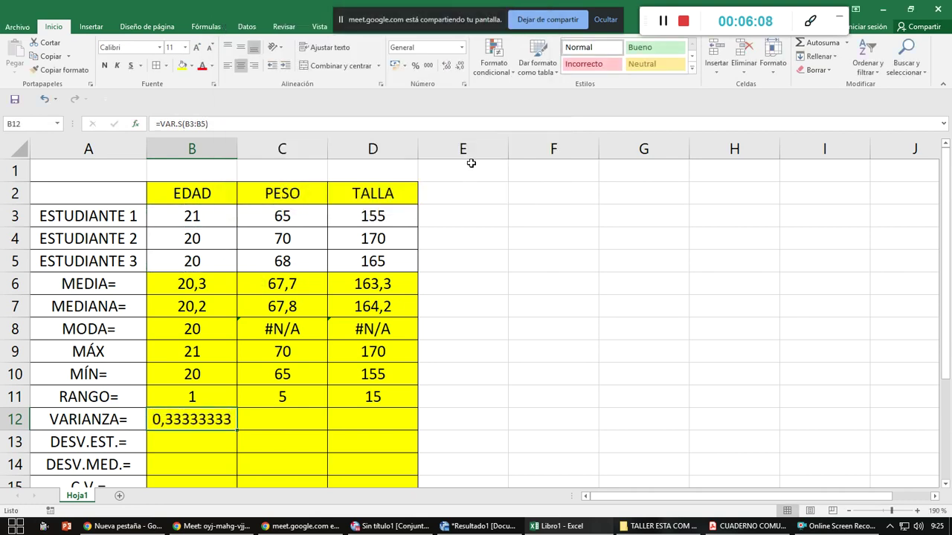
# Reduce the EDAD variance in B12 to two decimal places and copy its formula across to C12 and D12
pyautogui.doubleClick(459, 67)
pyautogui.doubleClick(459, 67)
pyautogui.doubleClick(458, 67)
pyautogui.click(459, 67)
pyautogui.click(447, 67)
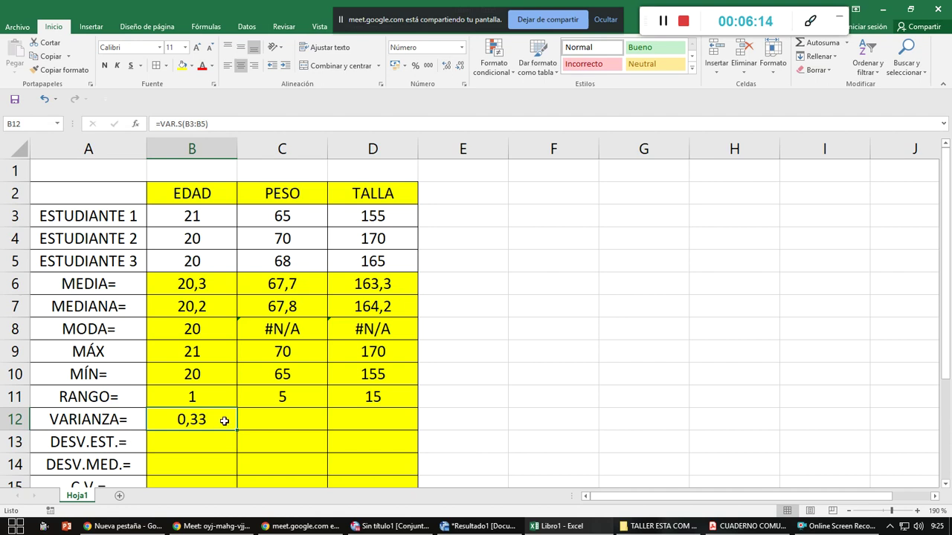
pyautogui.moveTo(236, 431); pyautogui.dragTo(296, 432)
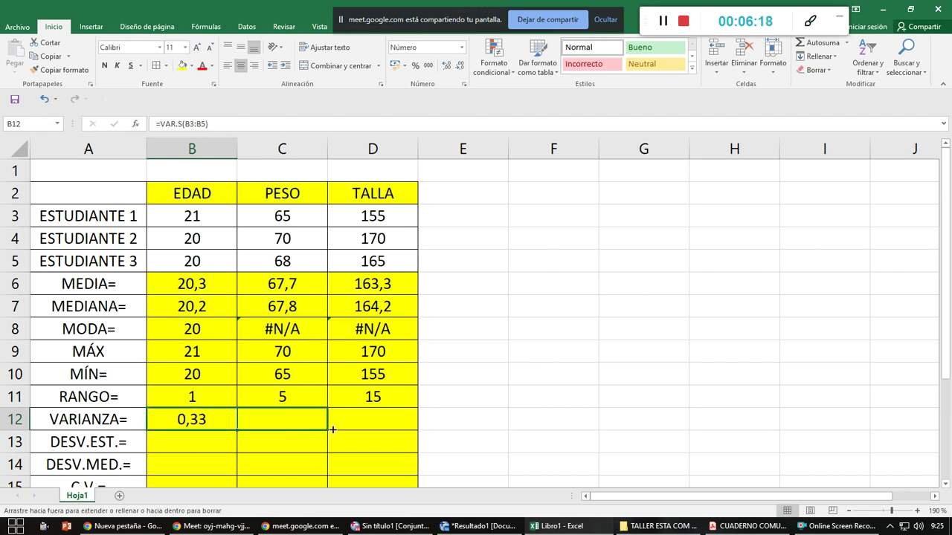
pyautogui.moveTo(374, 426); pyautogui.dragTo(377, 422)
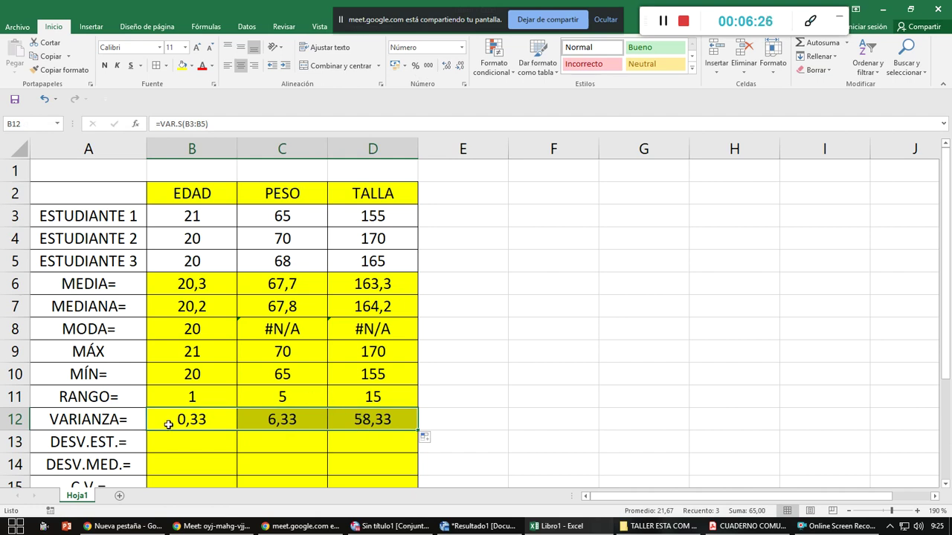
# Calculate the EDAD standard deviation in B13 as the square root of the variance with =RAIZ(B12)
pyautogui.click(190, 450)
pyautogui.scroll(-2, 189, 450)
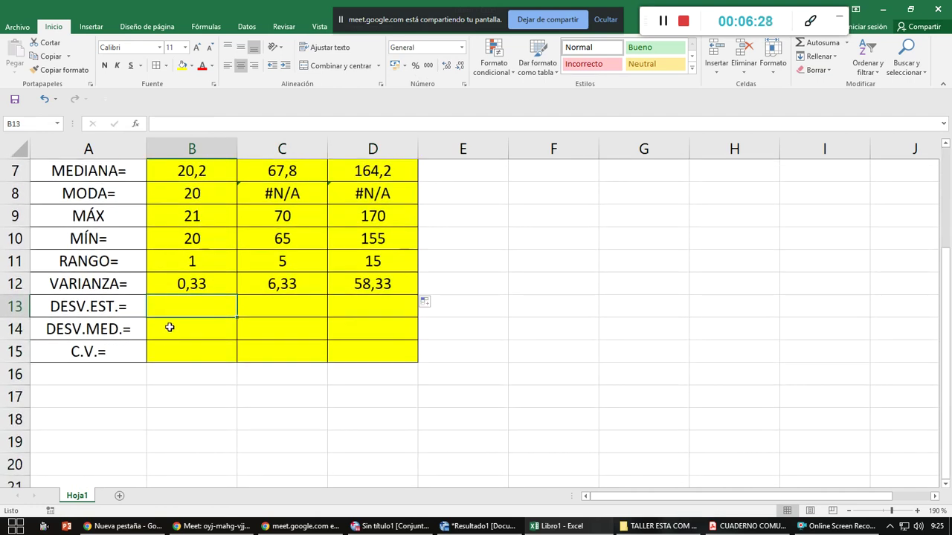
pyautogui.click(181, 287)
pyautogui.click(187, 306)
pyautogui.click(190, 288)
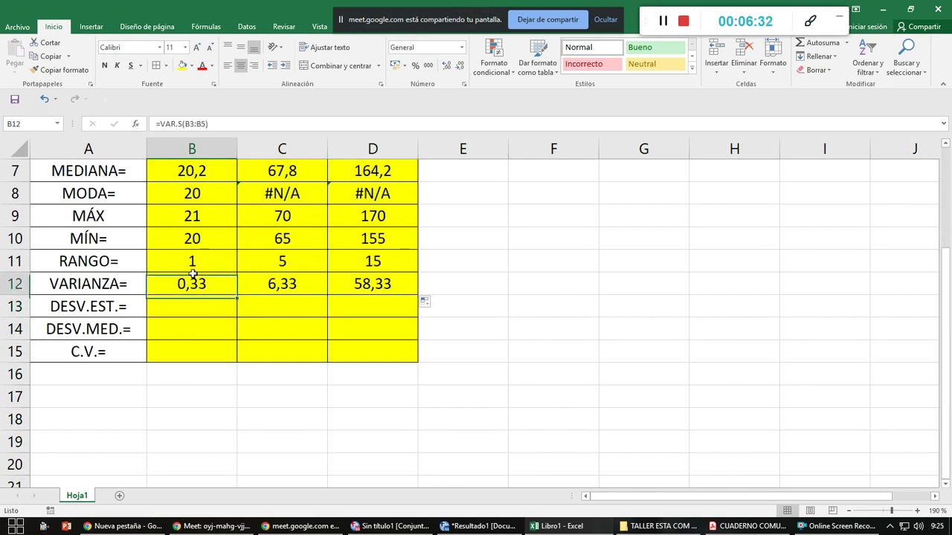
pyautogui.click(193, 301)
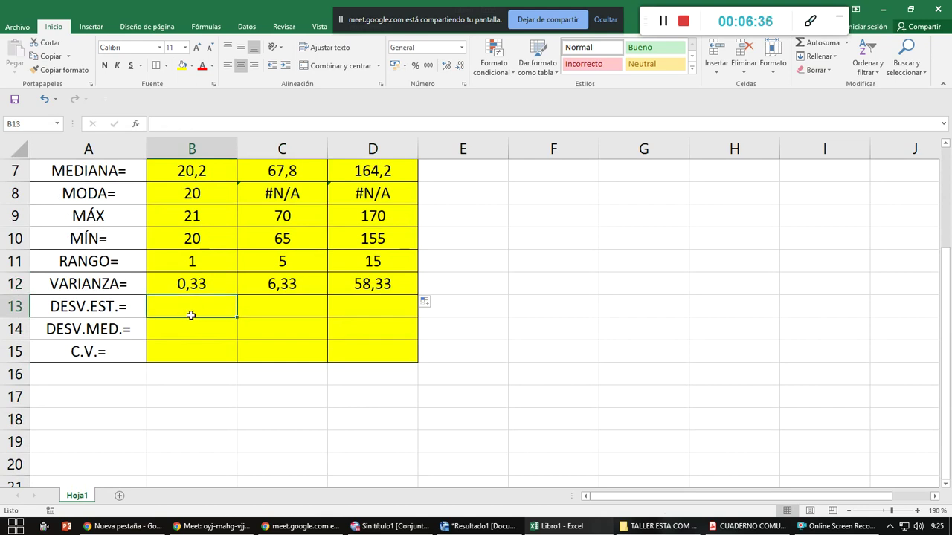
pyautogui.write('=RAIZ(')
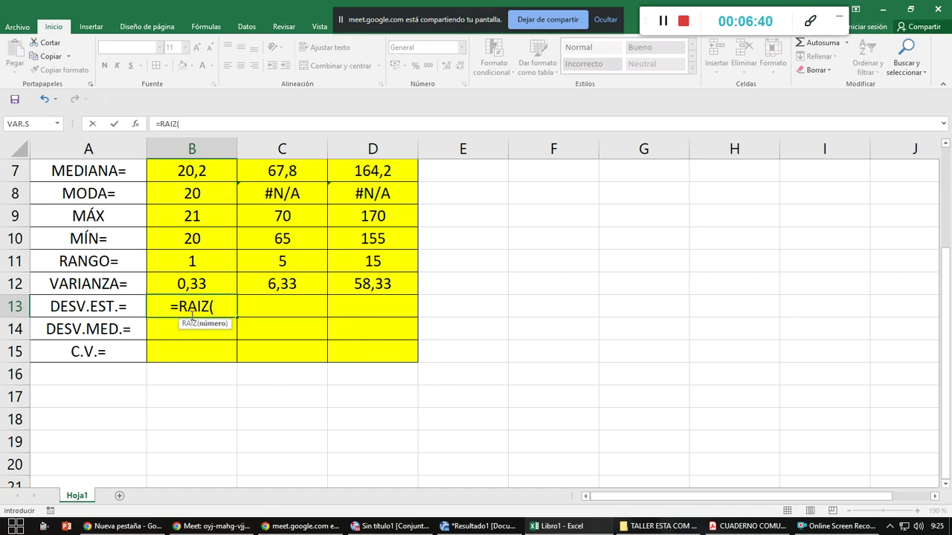
pyautogui.press('Up')
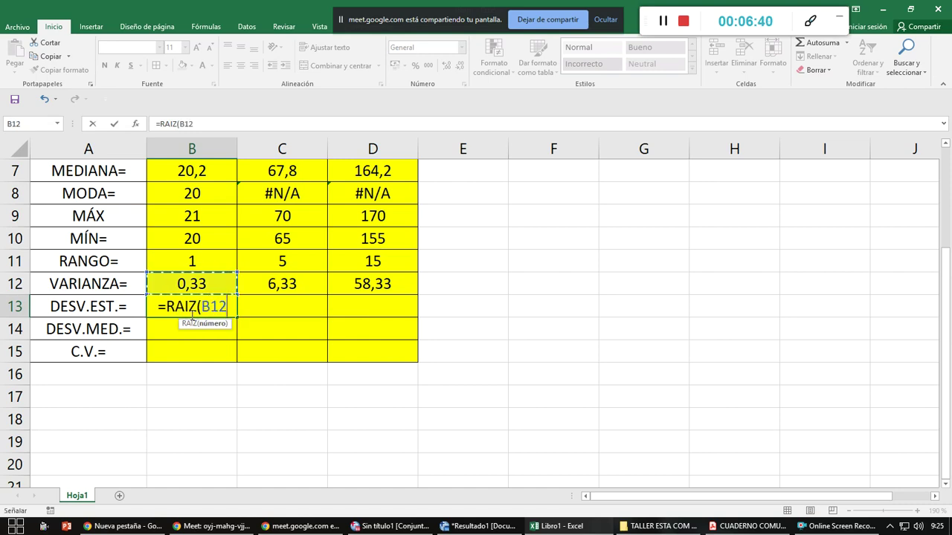
pyautogui.write(')')
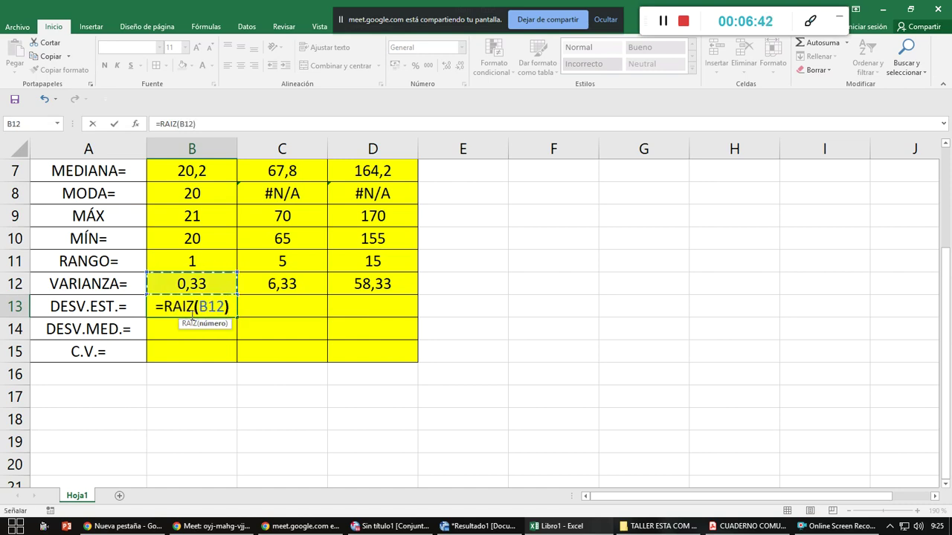
pyautogui.press('Return')
pyautogui.press('Up')
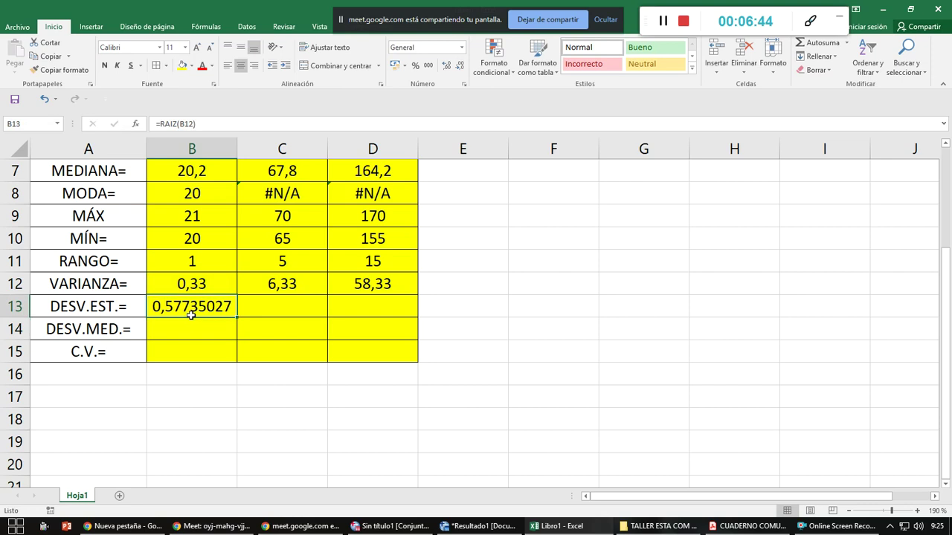
# Reduce the EDAD standard deviation in B13 to two decimal places and copy its formula across to C13 and D13
pyautogui.click(460, 66)
pyautogui.click(460, 66)
pyautogui.click(460, 66)
pyautogui.click(460, 66)
pyautogui.click(460, 67)
pyautogui.click(461, 66)
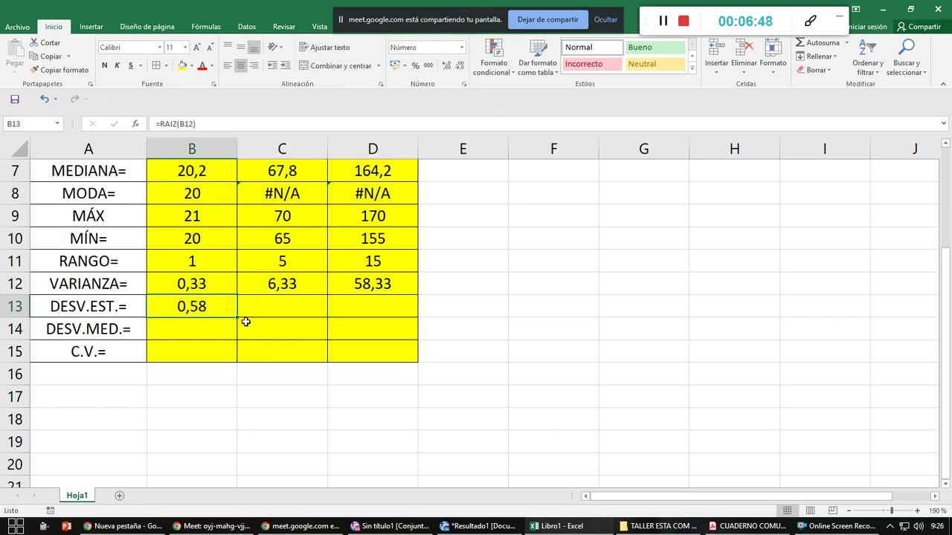
pyautogui.moveTo(236, 319); pyautogui.dragTo(236, 318)
pyautogui.moveTo(325, 317); pyautogui.dragTo(397, 319)
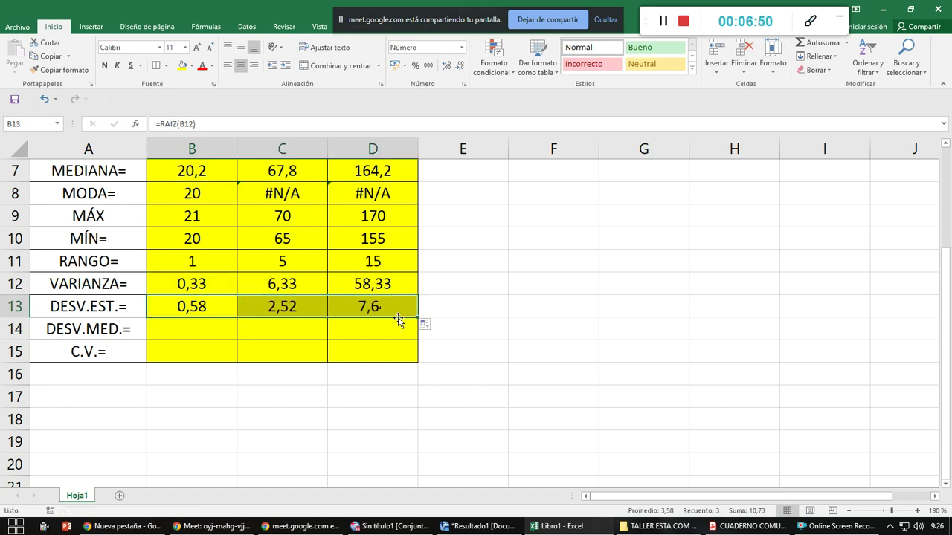
# Increase the standard deviation values in B13:D13 and the variance values in B12:D12 to three decimal places
pyautogui.click(447, 67)
pyautogui.moveTo(225, 284); pyautogui.dragTo(351, 283)
pyautogui.click(446, 67)
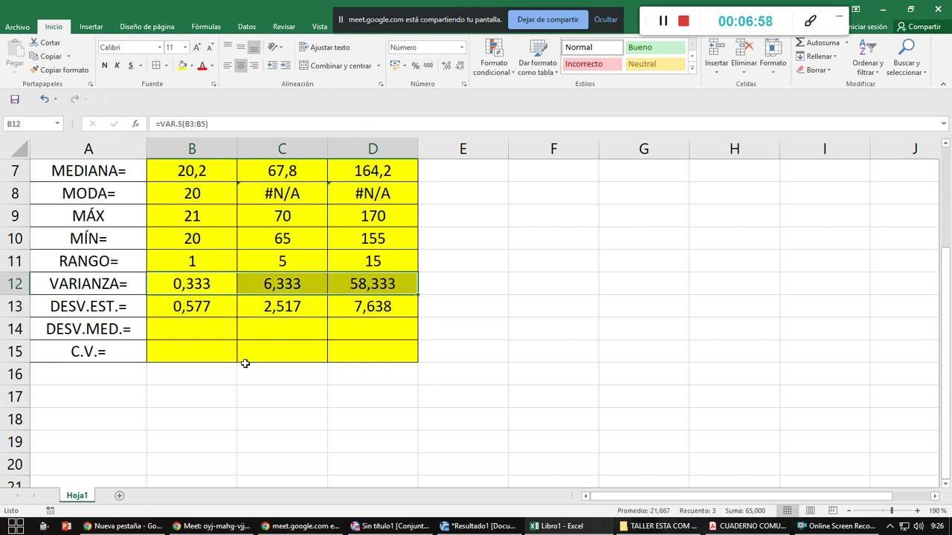
# Increase the mean and median values in B6:D7 to three decimal places
pyautogui.scroll(2, 301, 346)
pyautogui.moveTo(200, 279); pyautogui.dragTo(350, 301)
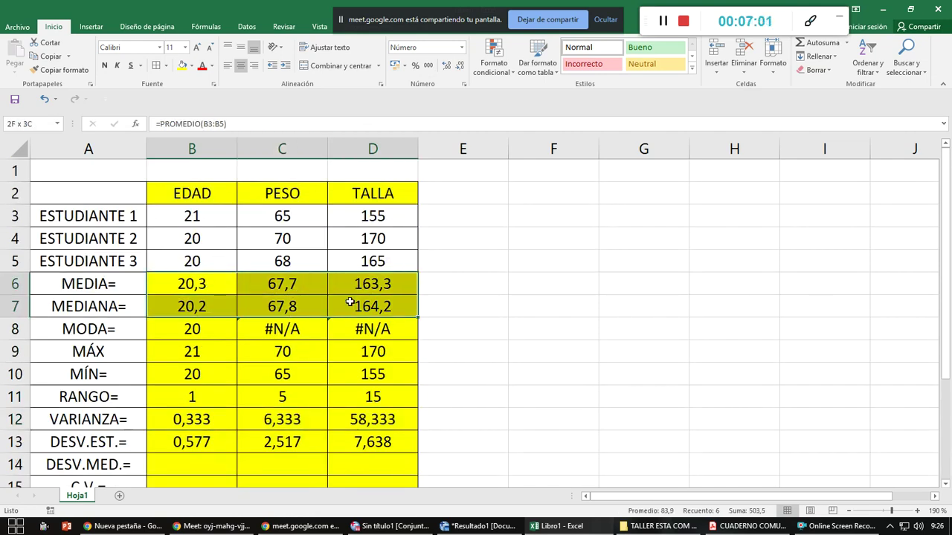
pyautogui.click(447, 67)
pyautogui.click(447, 66)
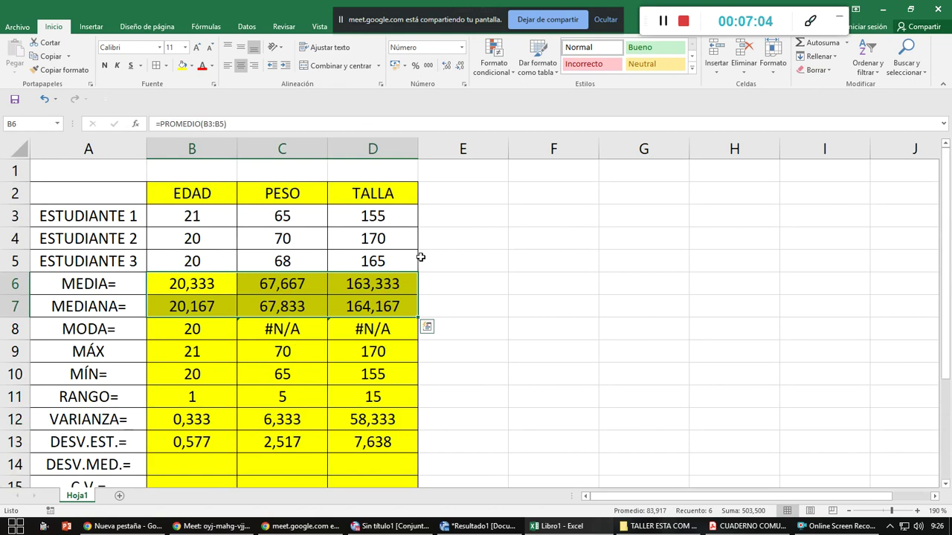
pyautogui.click(519, 400)
# Insert the statistical function DESVPROM in B14 for the EDAD mean deviation
pyautogui.scroll(-1, 300, 392)
pyautogui.scroll(-1, 299, 392)
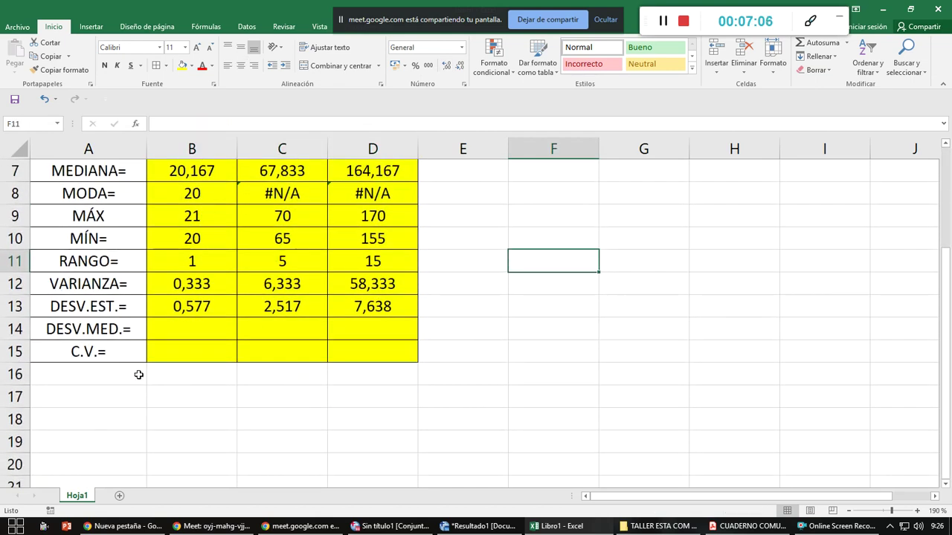
pyautogui.click(182, 334)
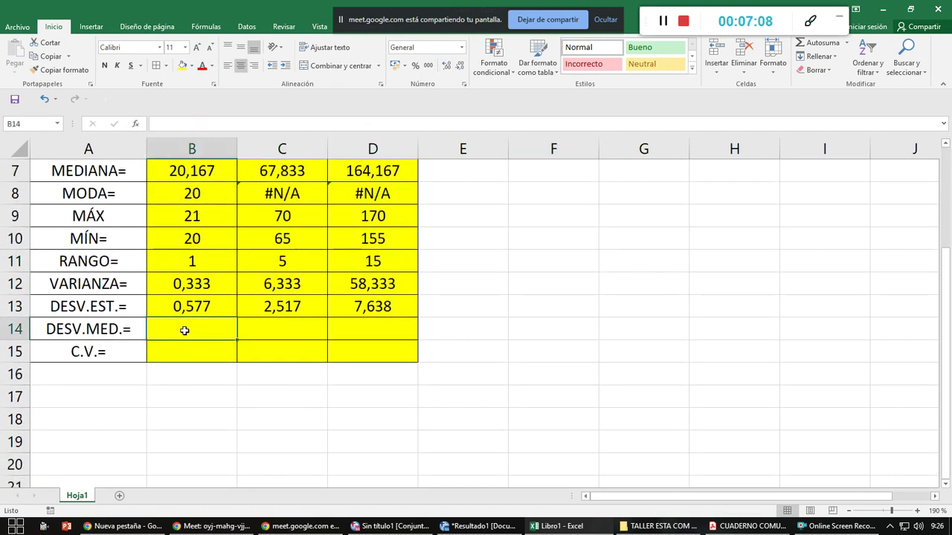
pyautogui.click(136, 124)
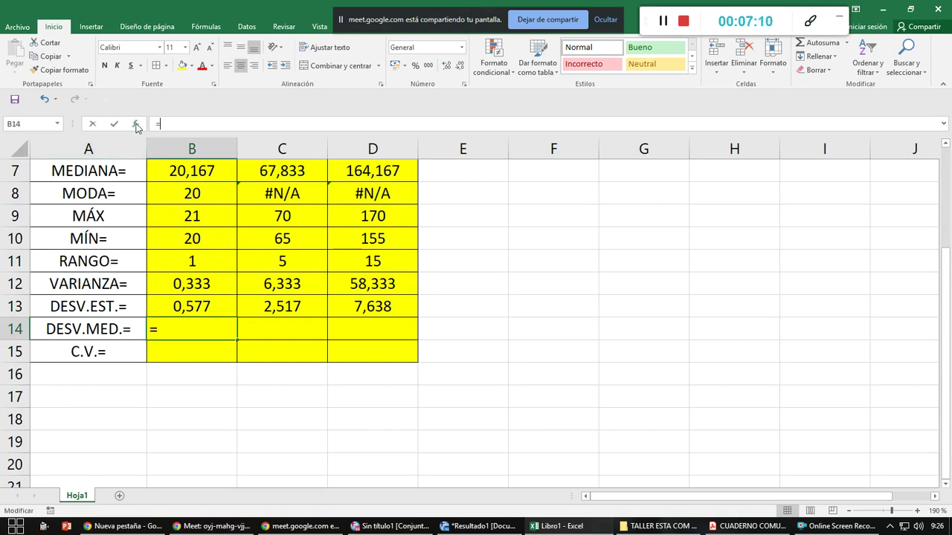
pyautogui.scroll(-4, 321, 114)
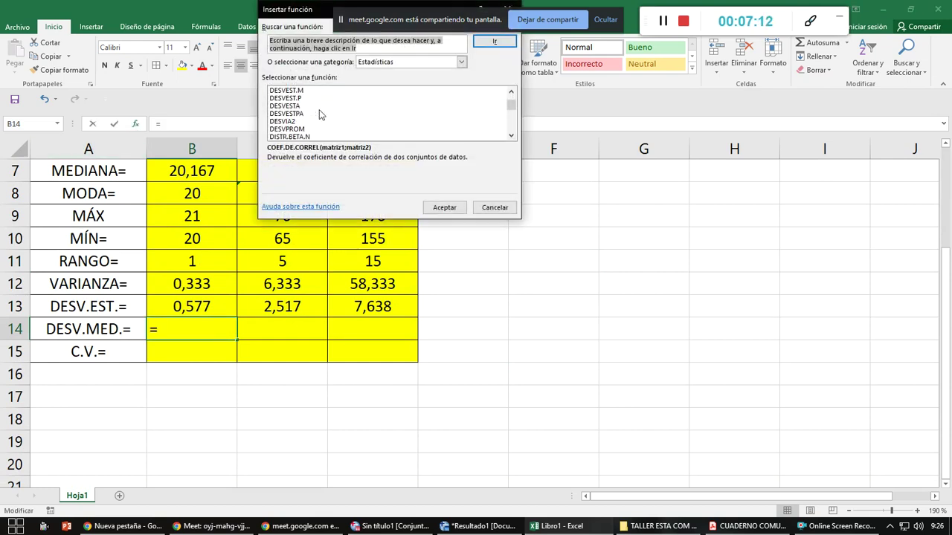
pyautogui.scroll(2, 321, 113)
pyautogui.scroll(-2, 322, 114)
pyautogui.click(305, 129)
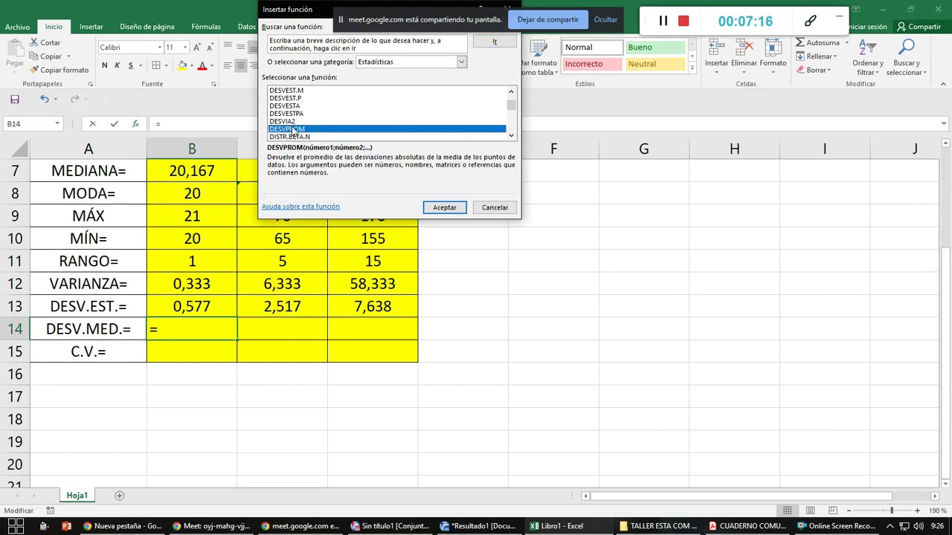
pyautogui.click(444, 207)
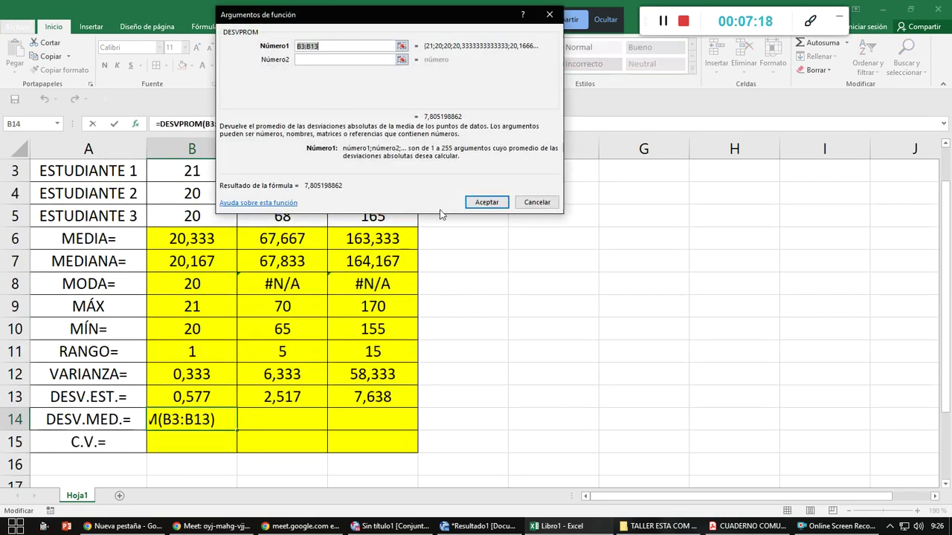
# Set the first DESVPROM argument to the EDAD student values B3:B5 and accept the function
pyautogui.click(402, 46)
pyautogui.scroll(2, 215, 227)
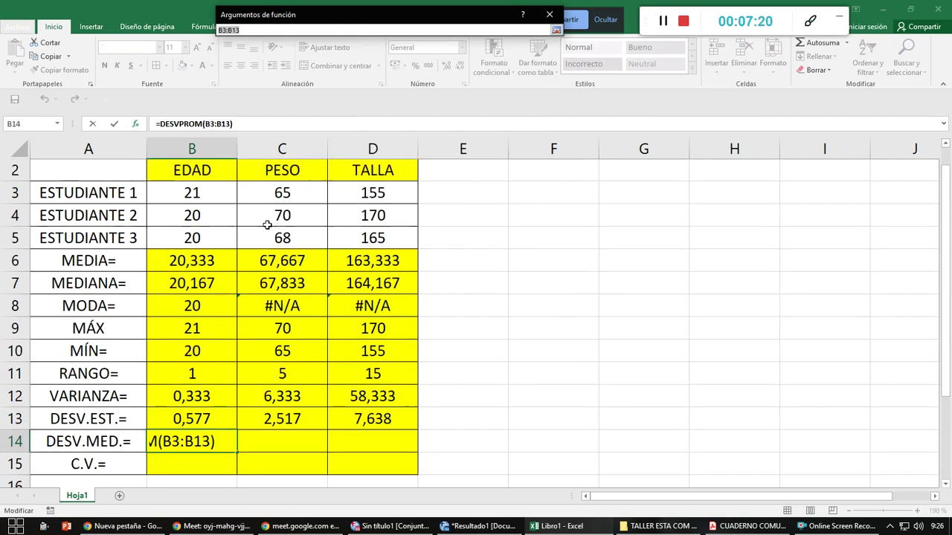
pyautogui.moveTo(214, 227); pyautogui.dragTo(209, 256)
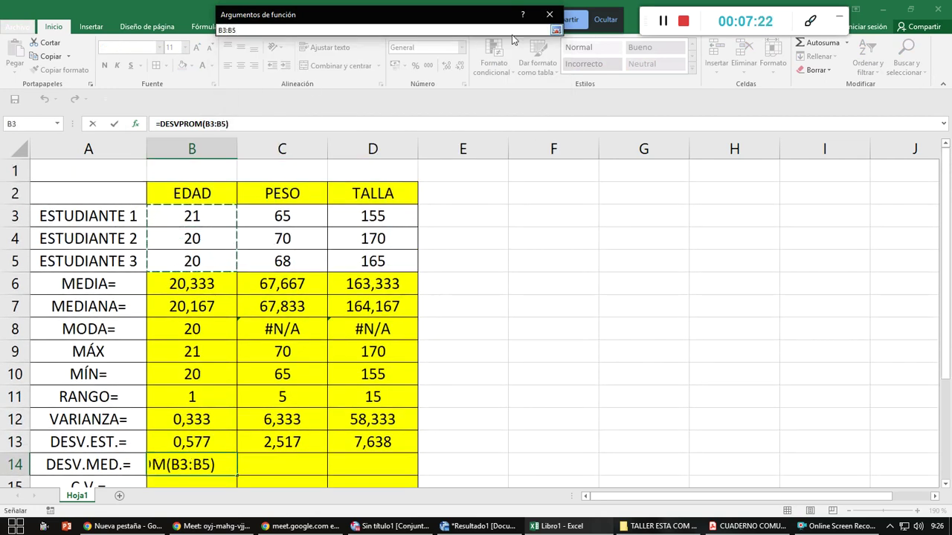
pyautogui.click(554, 31)
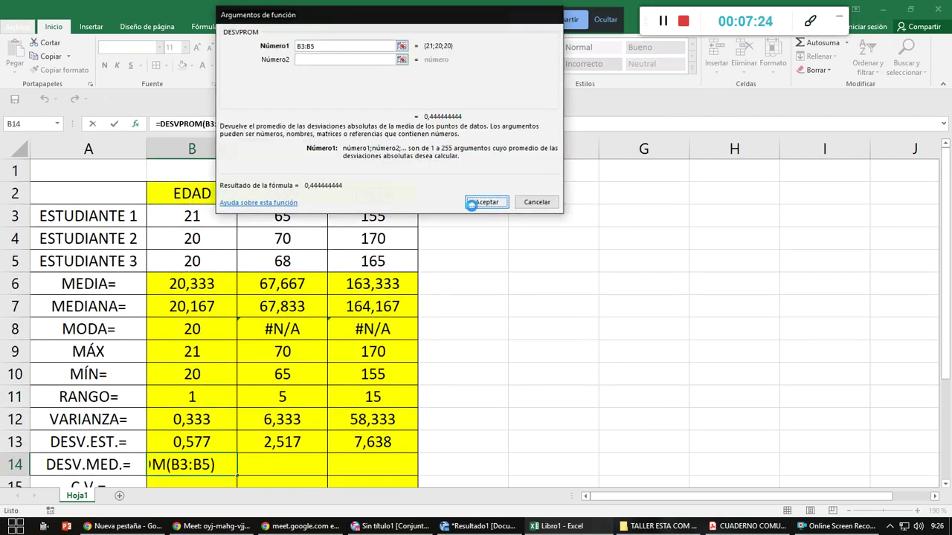
pyautogui.click(473, 206)
# Reduce the EDAD mean deviation in B14 to three decimal places and copy its formula across to C14 and D14
pyautogui.click(460, 66)
pyautogui.click(460, 66)
pyautogui.click(460, 66)
pyautogui.click(461, 66)
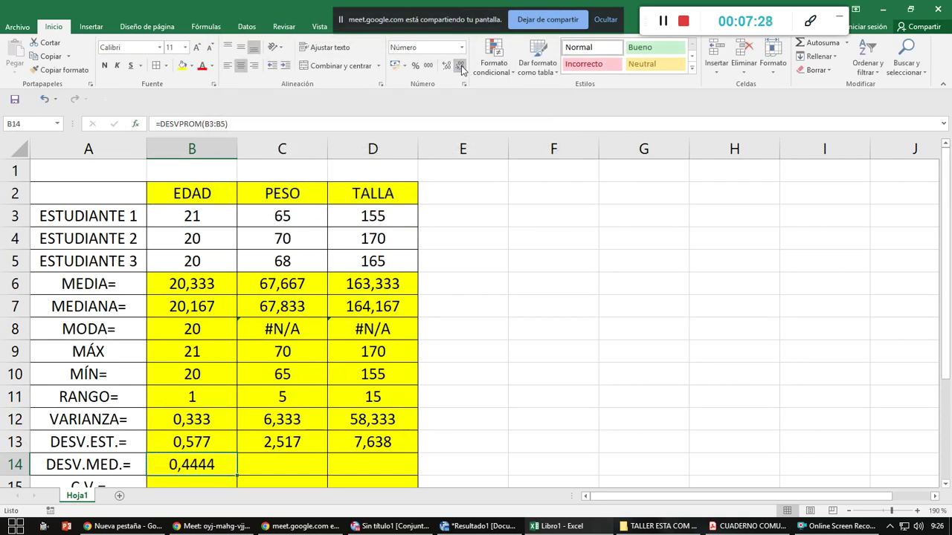
pyautogui.click(460, 66)
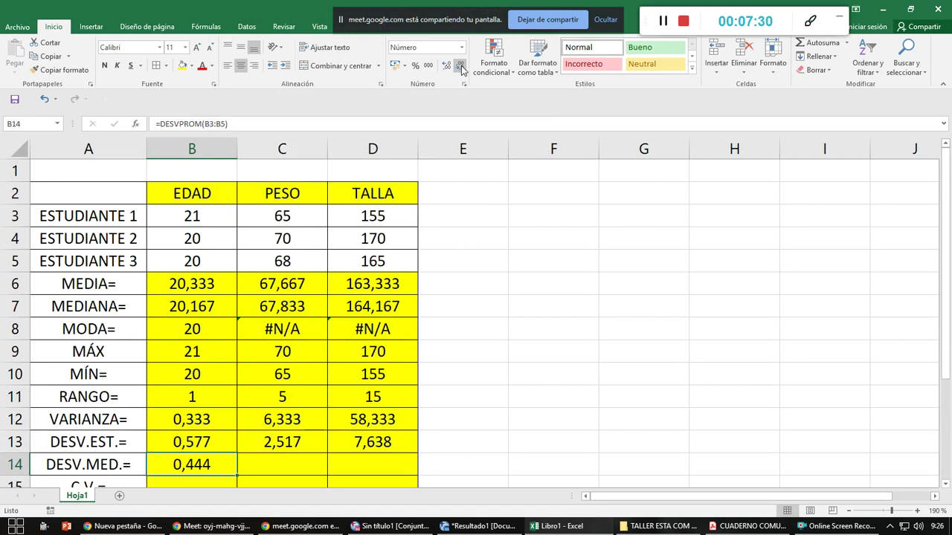
pyautogui.scroll(-1, 185, 396)
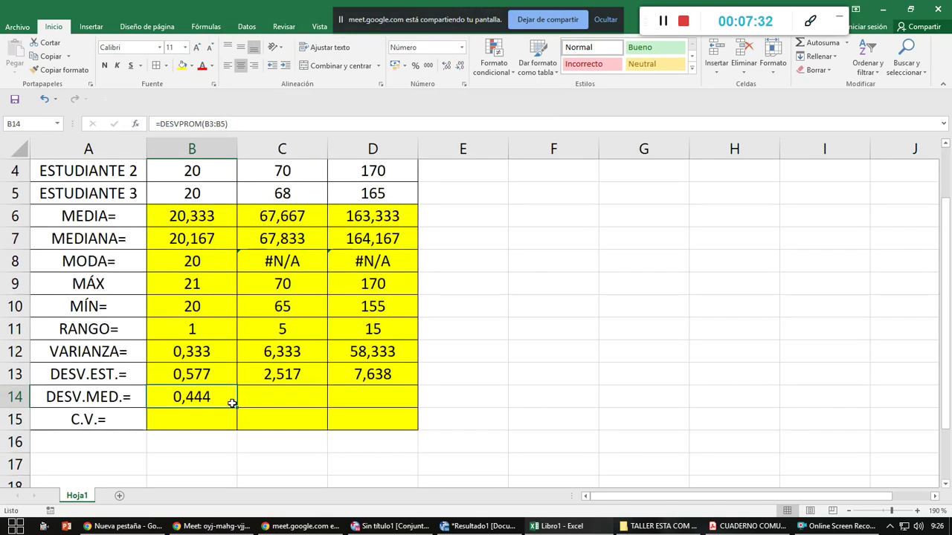
pyautogui.moveTo(238, 408); pyautogui.dragTo(410, 401)
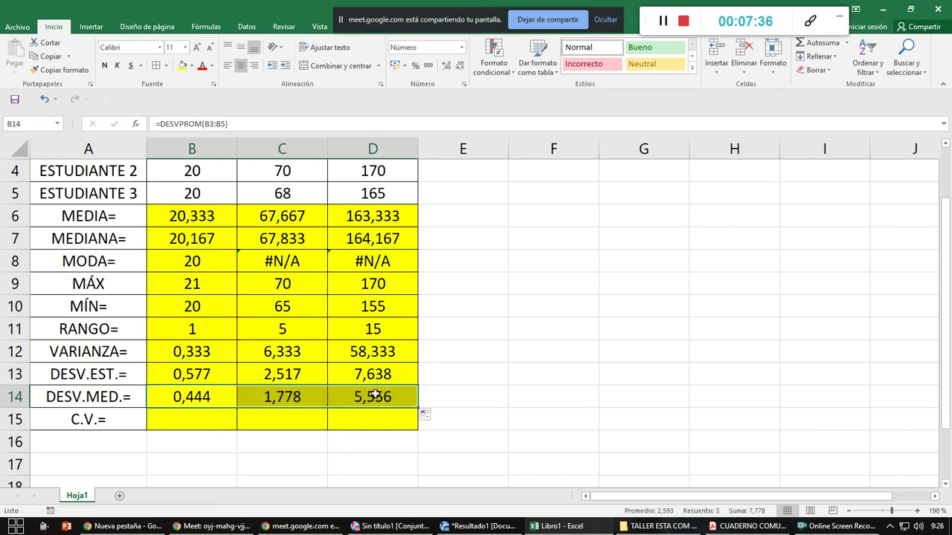
# Calculate the EDAD coefficient of variation in B15 from the standard deviation and mean with =(B13/B6)*100
pyautogui.click(179, 418)
pyautogui.write('=')
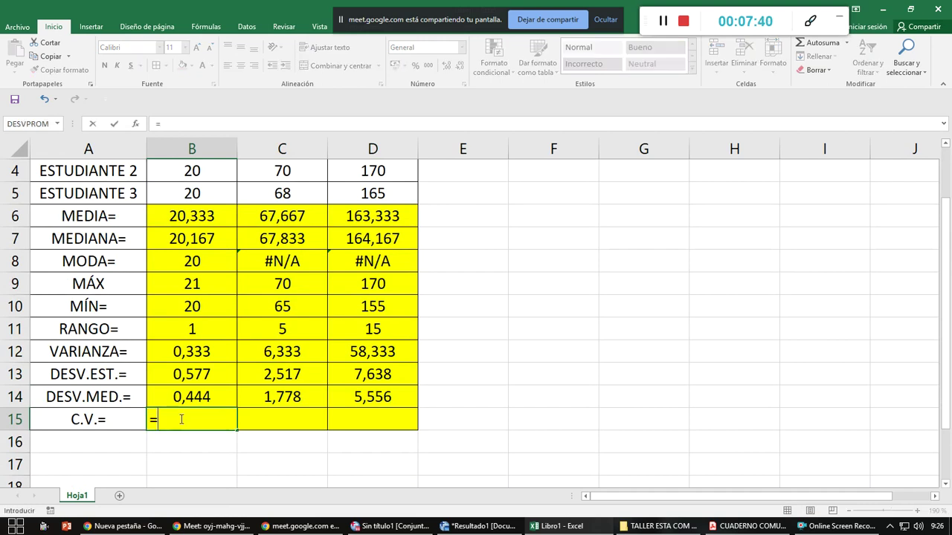
pyautogui.write('(')
pyautogui.click(189, 373)
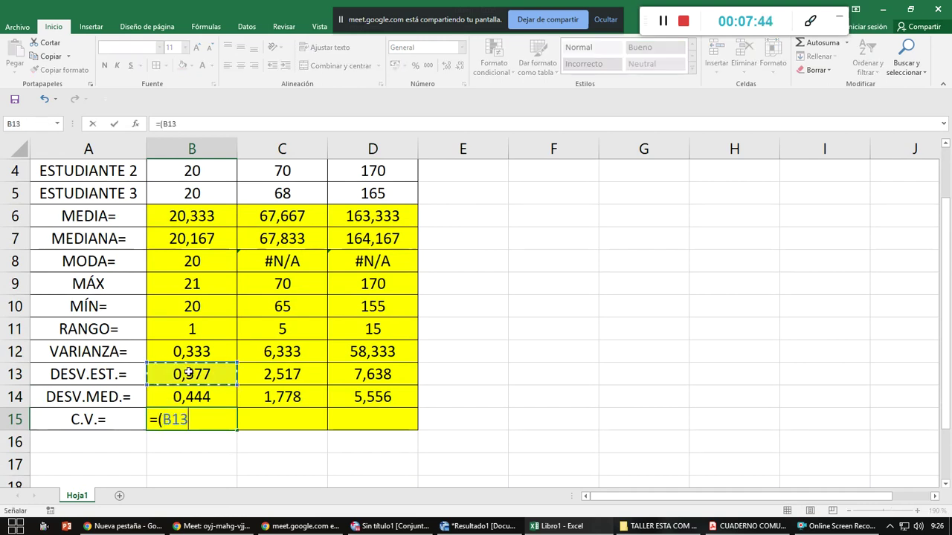
pyautogui.write('/')
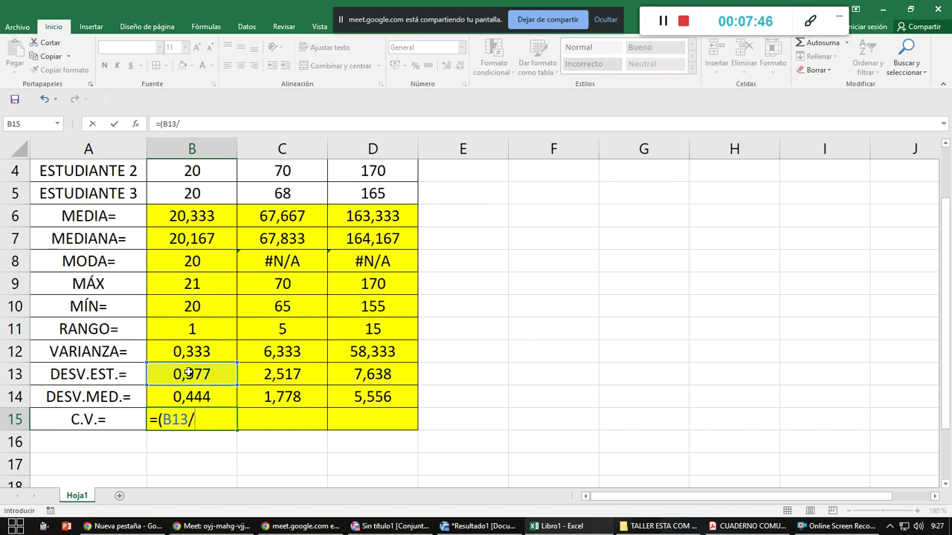
pyautogui.scroll(1, 190, 373)
pyautogui.click(170, 284)
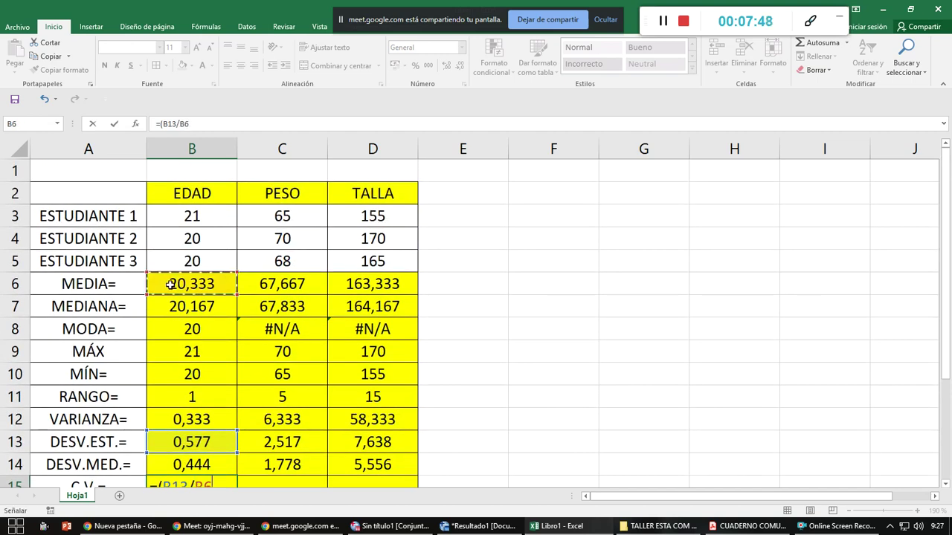
pyautogui.scroll(-1, 234, 439)
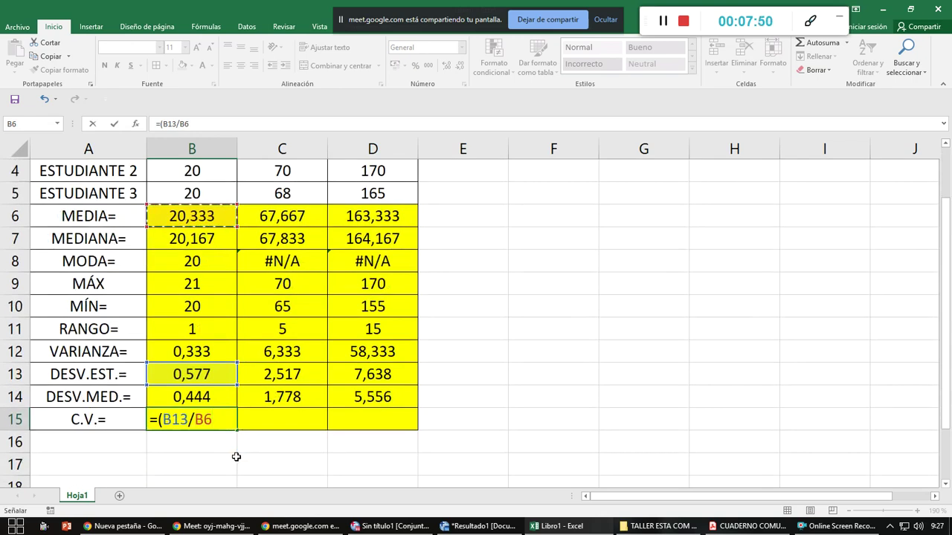
pyautogui.write(')*100')
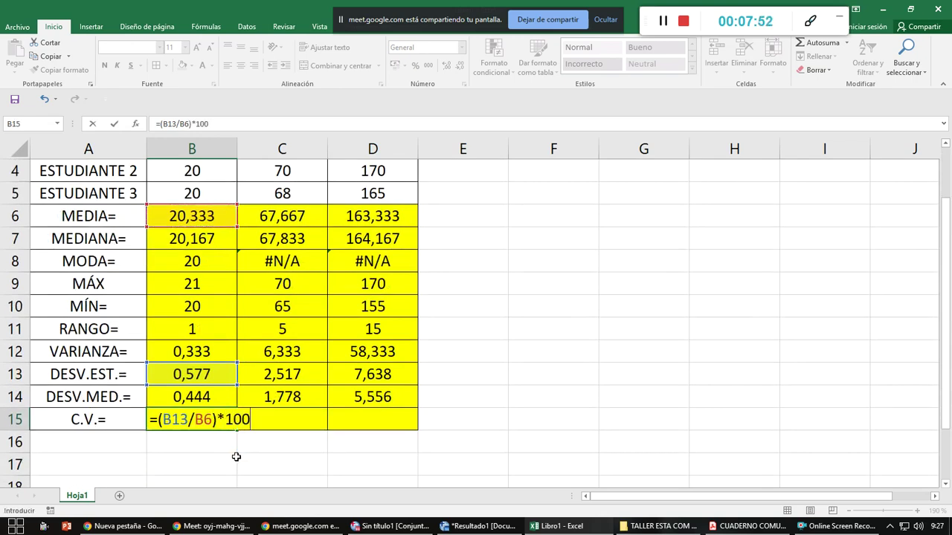
pyautogui.press('Return')
pyautogui.press('Up')
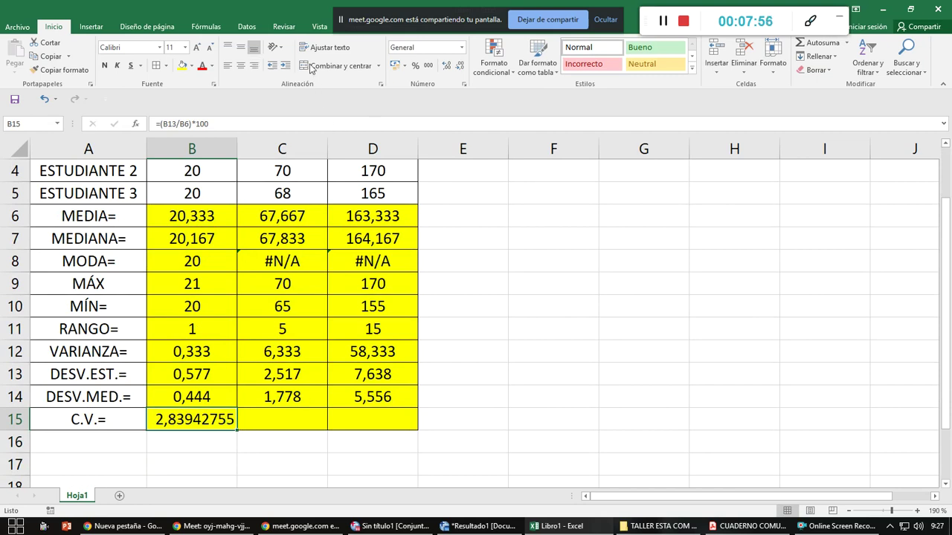
# Reduce the EDAD coefficient of variation in B15 to three decimal places and centre it horizontally
pyautogui.click(459, 67)
pyautogui.click(459, 67)
pyautogui.click(458, 67)
pyautogui.click(458, 67)
pyautogui.click(459, 67)
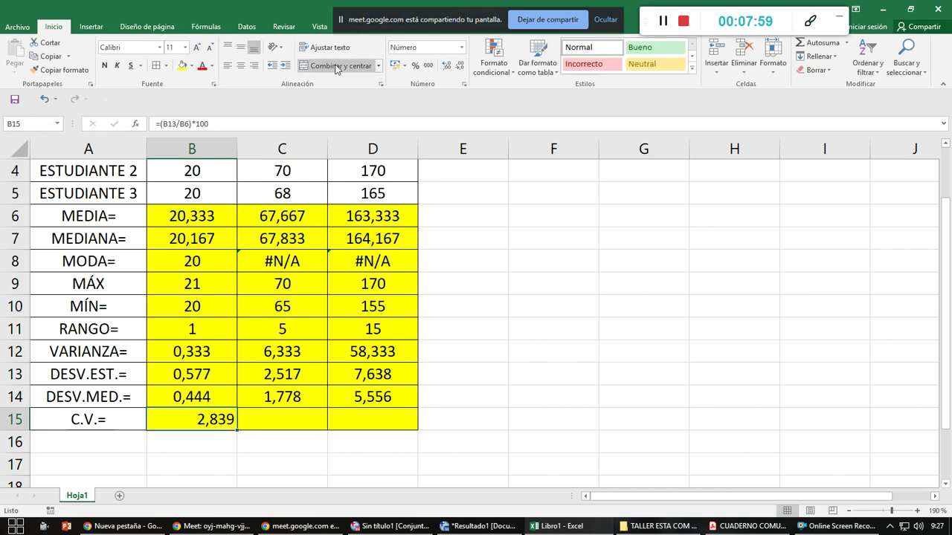
pyautogui.click(240, 65)
# Reduce the coefficient of variation in B15 to one decimal place and copy its formula across to C15 and D15
pyautogui.click(458, 67)
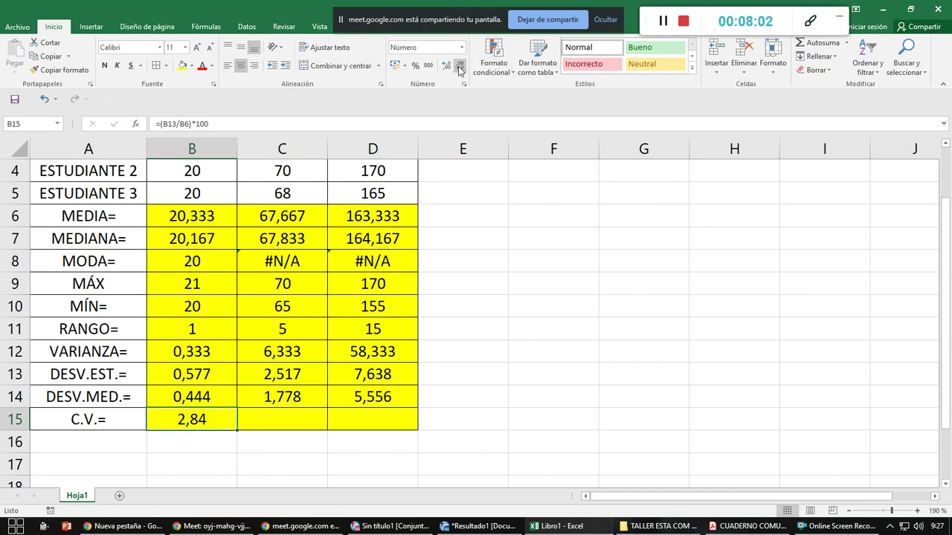
pyautogui.click(459, 67)
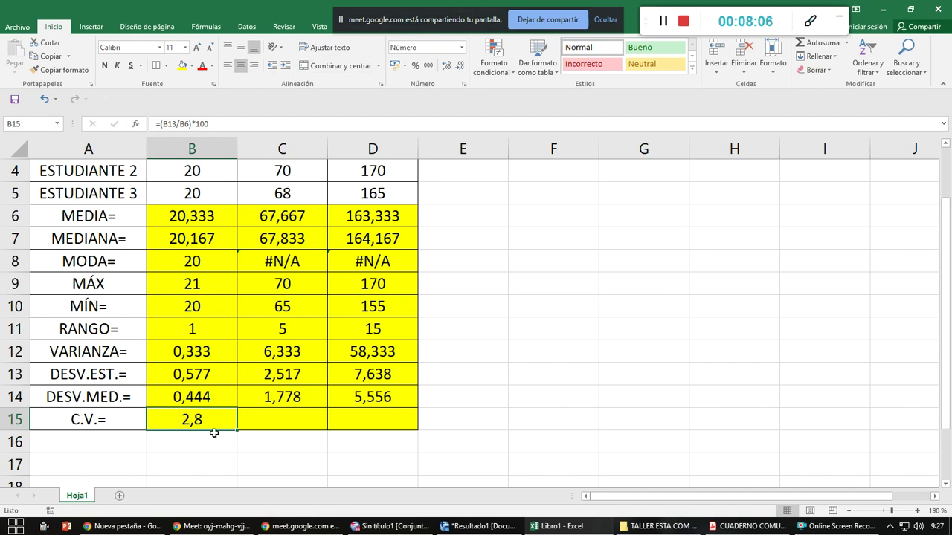
pyautogui.moveTo(238, 431); pyautogui.dragTo(385, 421)
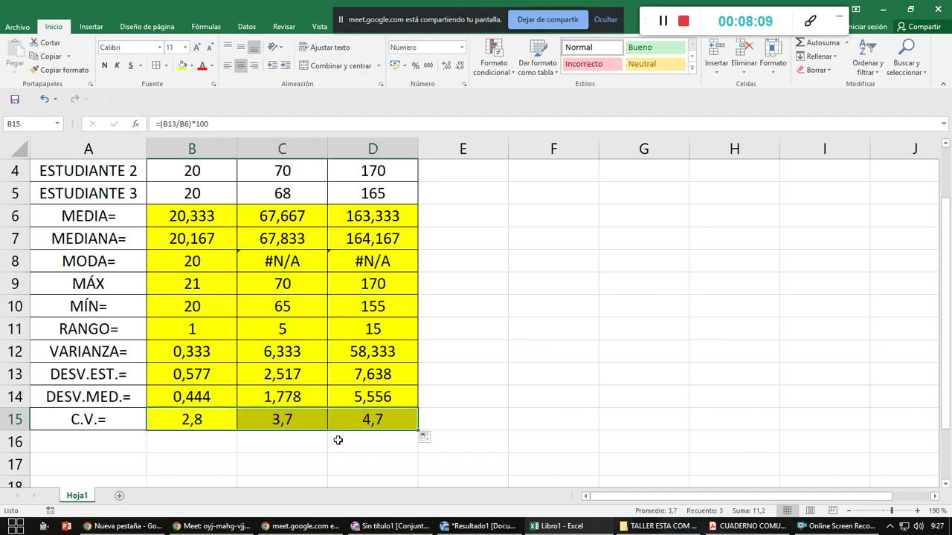
# Examine the coefficient of variation formulas in B15:D15 and compare their results with the student data and means above
pyautogui.click(294, 420)
pyautogui.scroll(1, 294, 421)
pyautogui.scroll(-2, 295, 423)
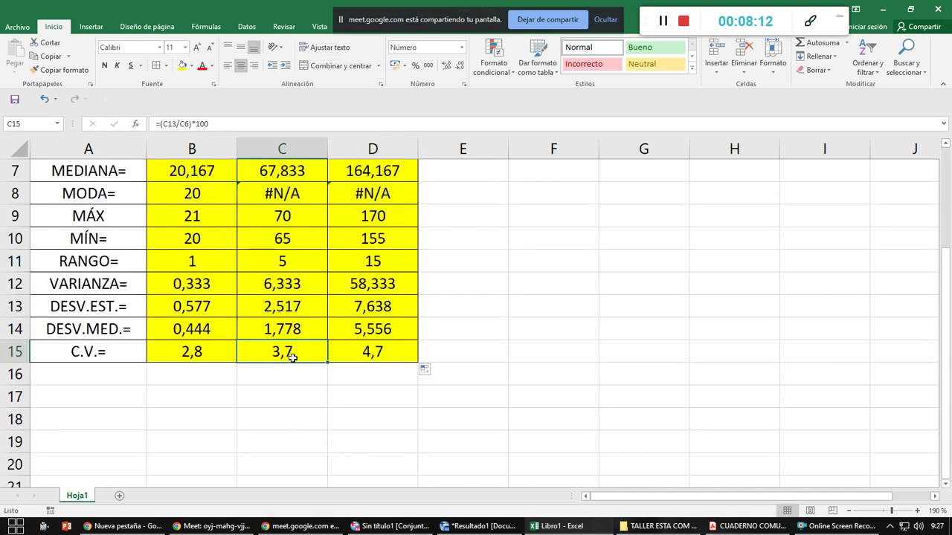
pyautogui.click(372, 354)
pyautogui.scroll(2, 395, 379)
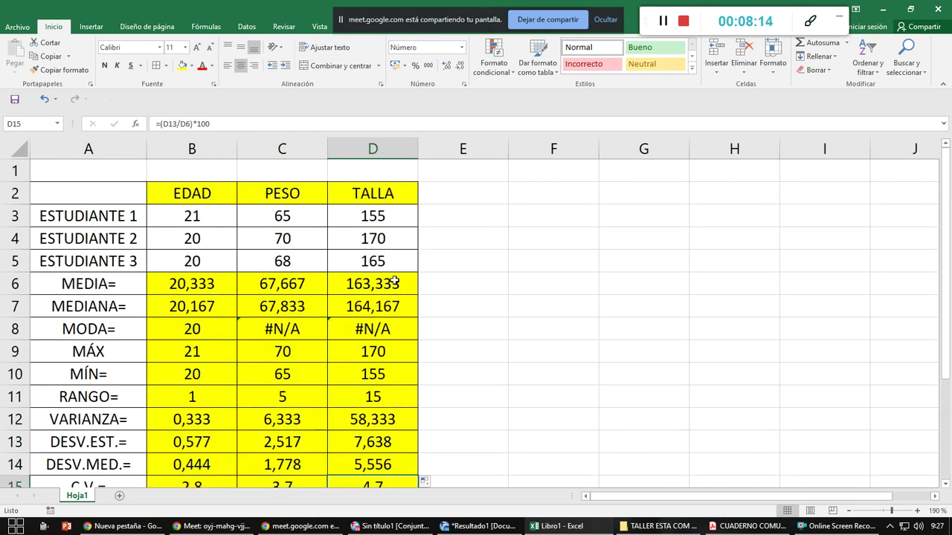
pyautogui.scroll(-2, 401, 455)
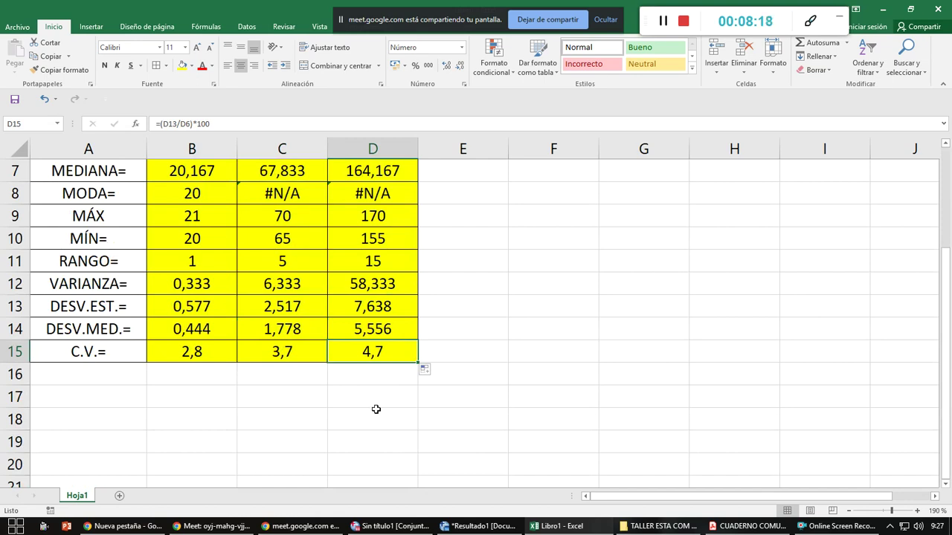
pyautogui.click(371, 383)
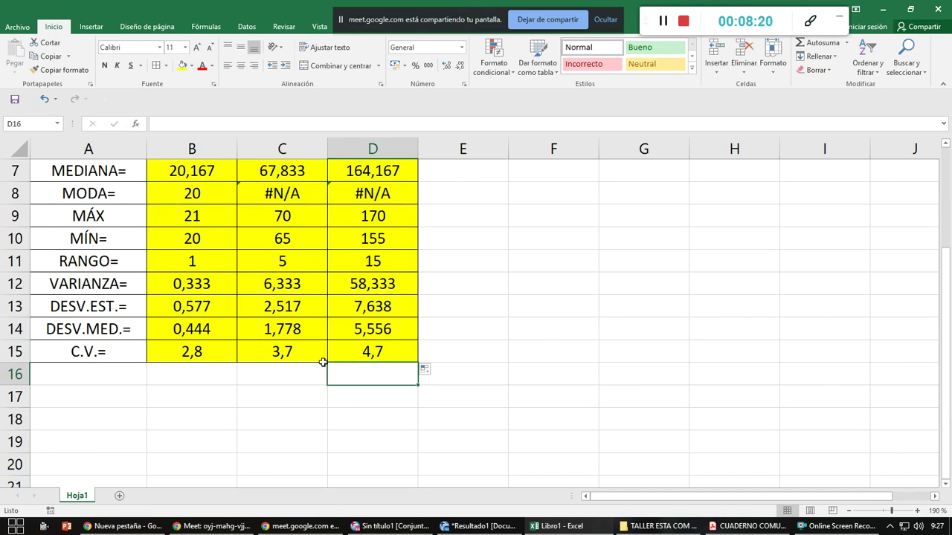
pyautogui.click(218, 352)
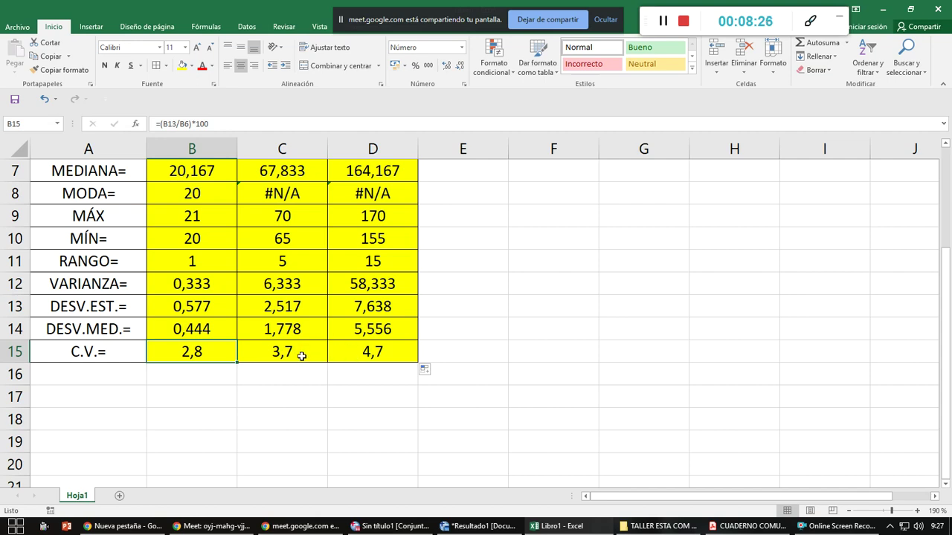
pyautogui.scroll(2, 302, 367)
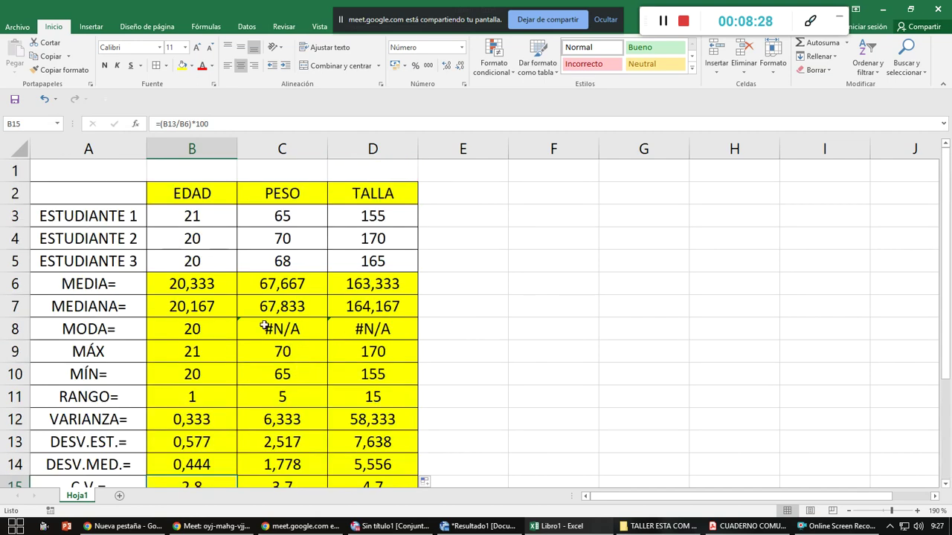
pyautogui.moveTo(195, 215); pyautogui.dragTo(205, 261)
pyautogui.scroll(-2, 218, 375)
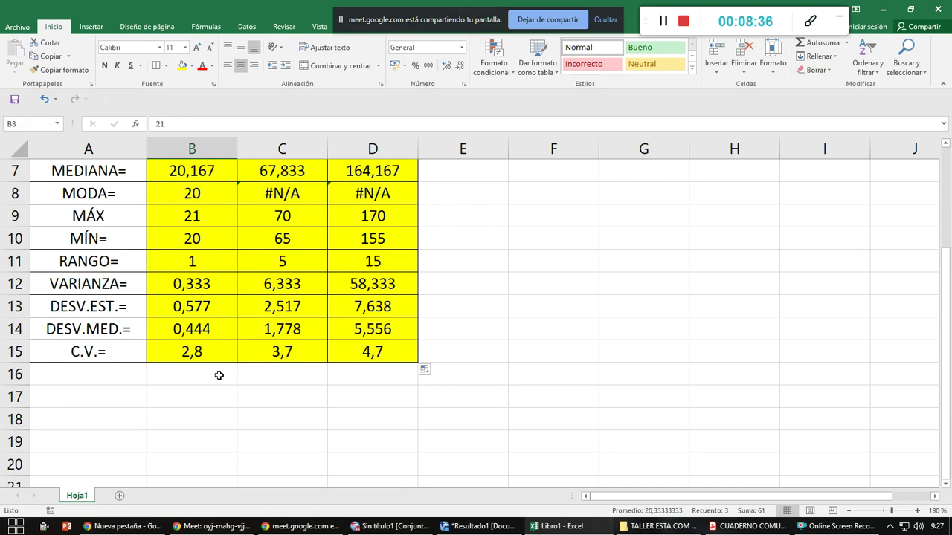
pyautogui.scroll(2, 219, 374)
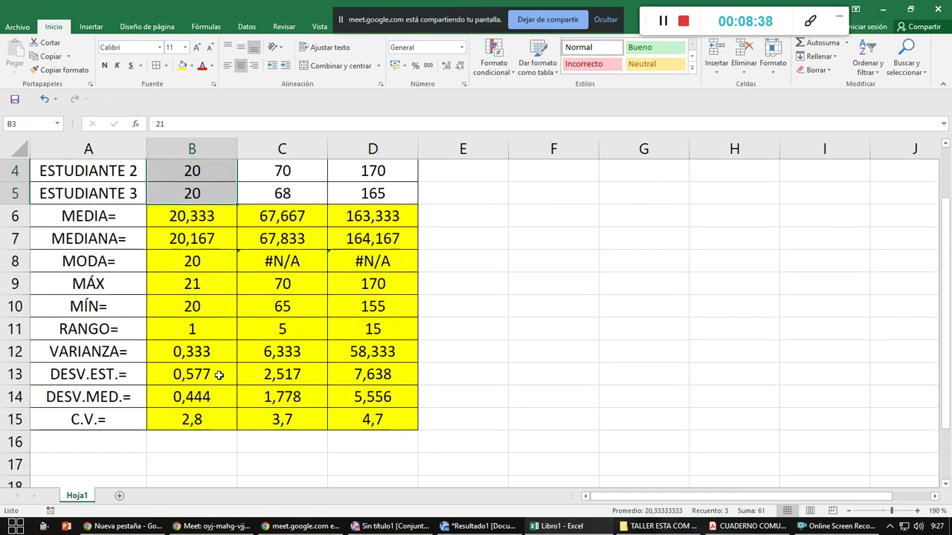
pyautogui.click(475, 255)
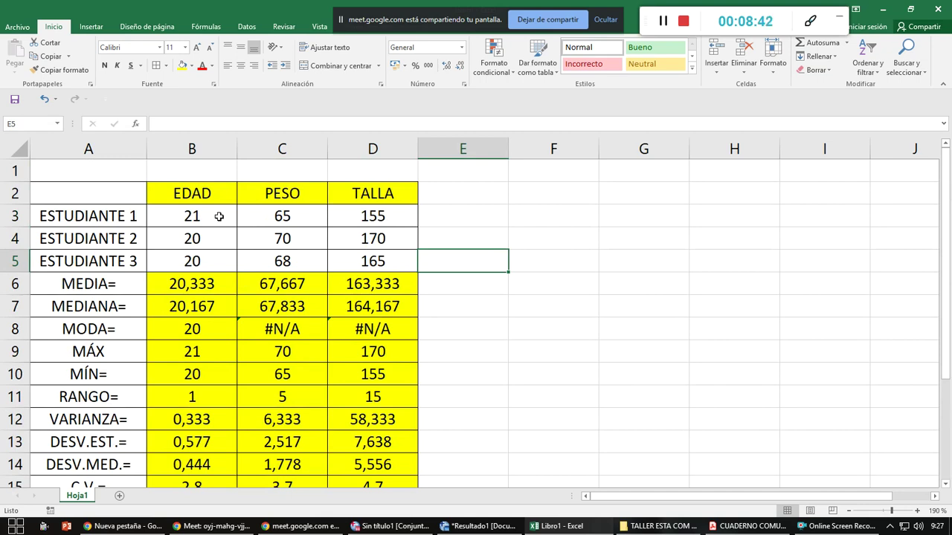
# Insert a scatter chart of the students' EDAD and PESO values in B3:C5
pyautogui.moveTo(219, 210); pyautogui.dragTo(272, 261)
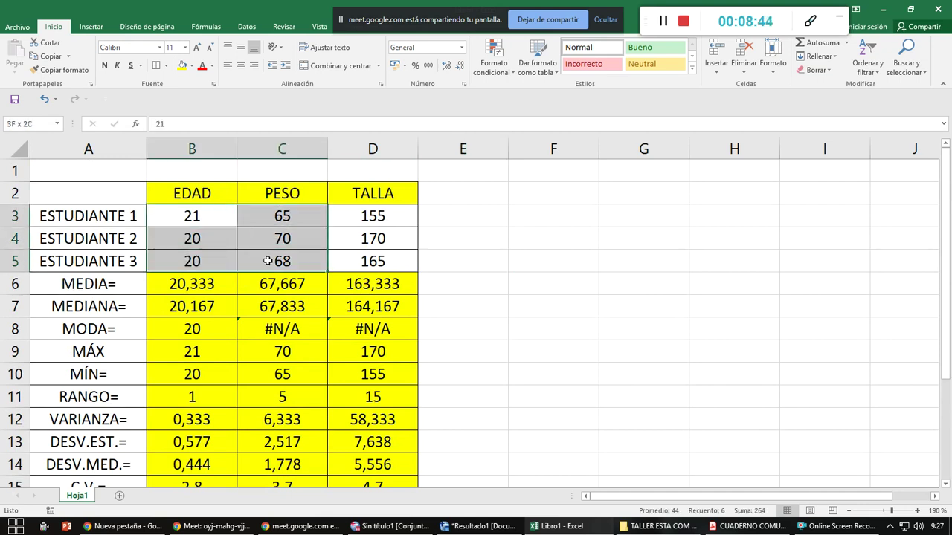
pyautogui.click(86, 26)
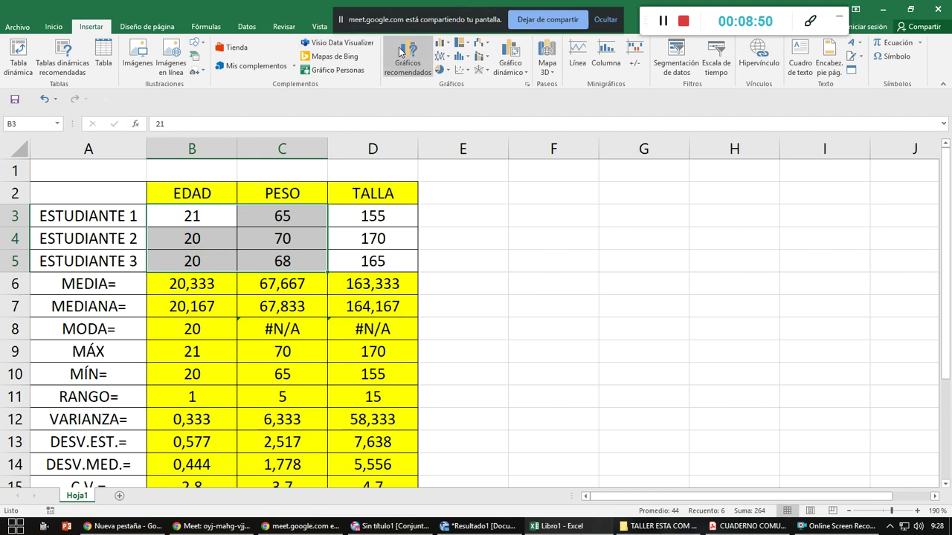
pyautogui.click(466, 71)
pyautogui.click(470, 108)
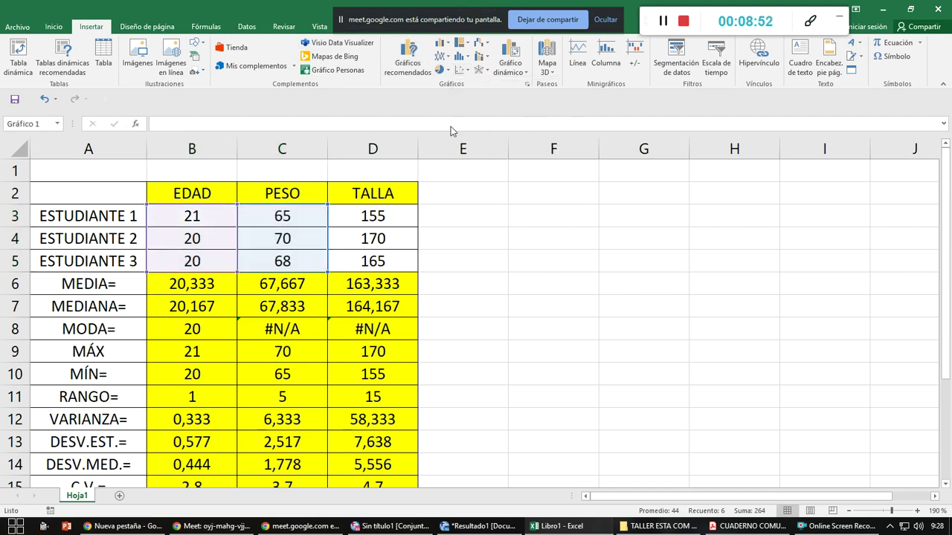
# Apply the dark grey chart style, then shrink and place the scatter chart beside the table across columns E to J
pyautogui.moveTo(702, 181); pyautogui.dragTo(897, 182)
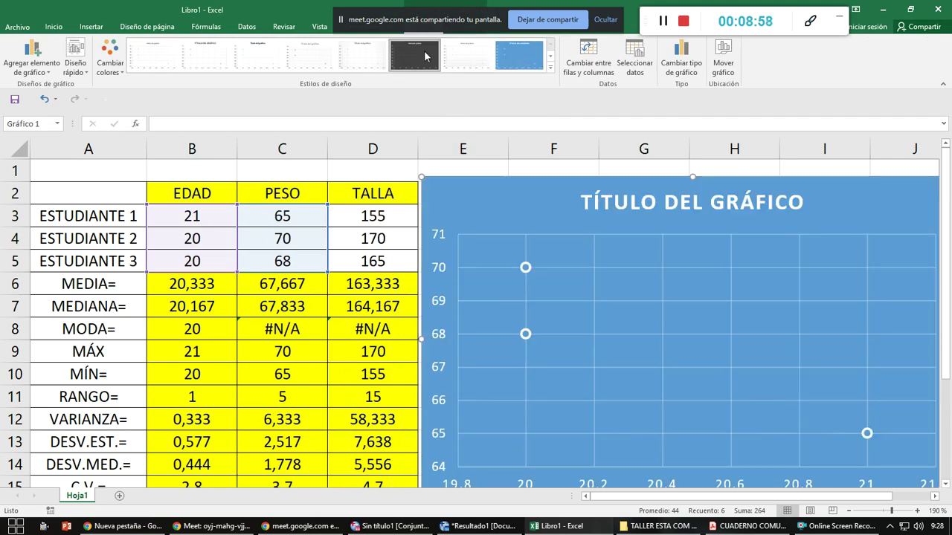
pyautogui.click(414, 54)
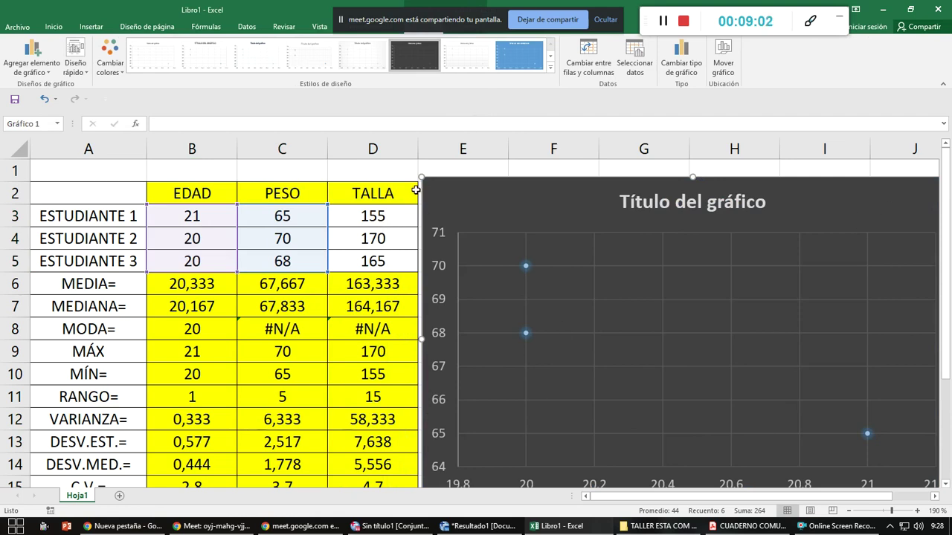
pyautogui.moveTo(417, 190); pyautogui.dragTo(507, 263)
pyautogui.moveTo(649, 256); pyautogui.dragTo(587, 191)
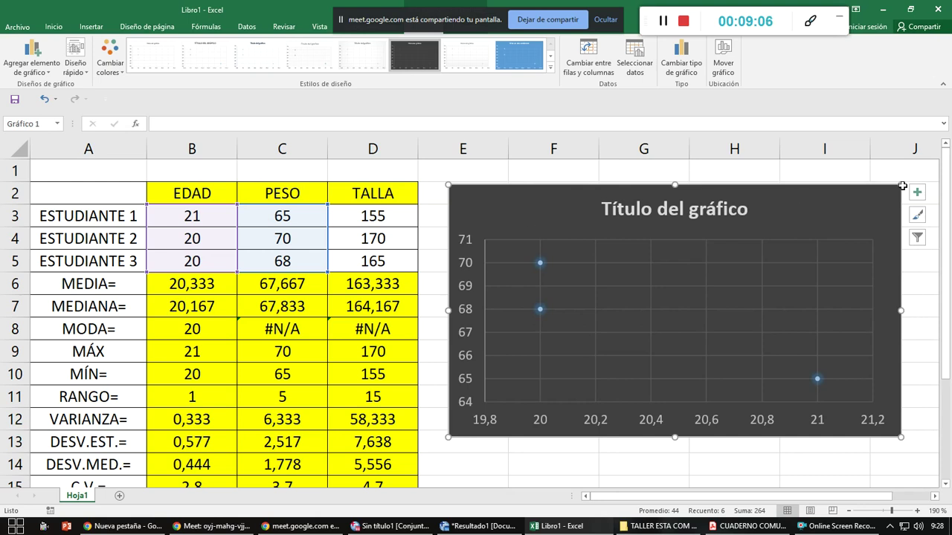
# Add axis titles and data labels to the scatter chart, leaving error bars, legend and trendline off
pyautogui.click(917, 192)
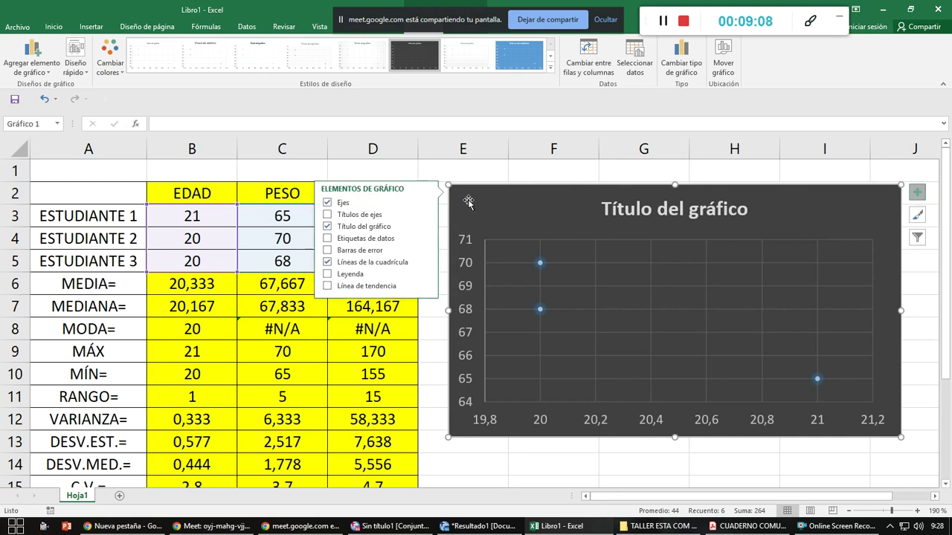
pyautogui.click(342, 215)
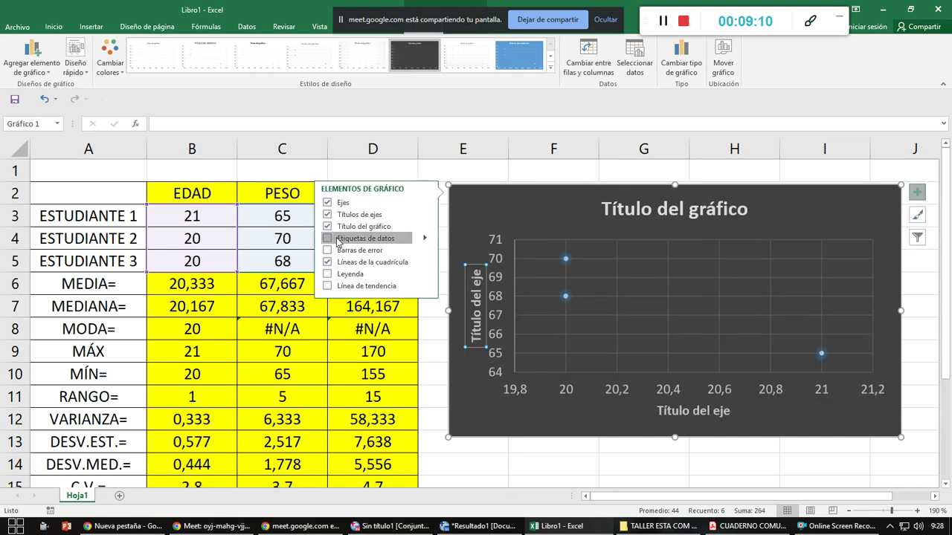
pyautogui.click(338, 239)
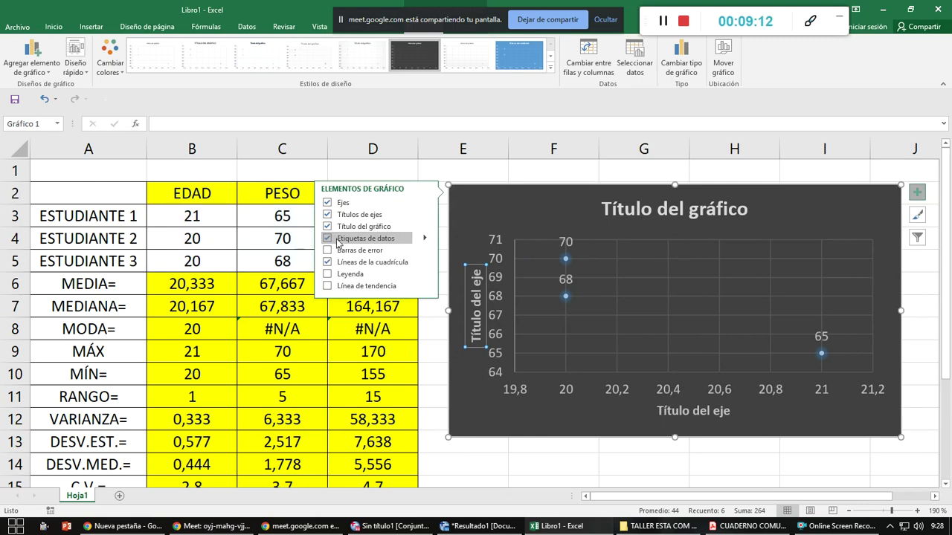
pyautogui.click(338, 252)
pyautogui.click(338, 251)
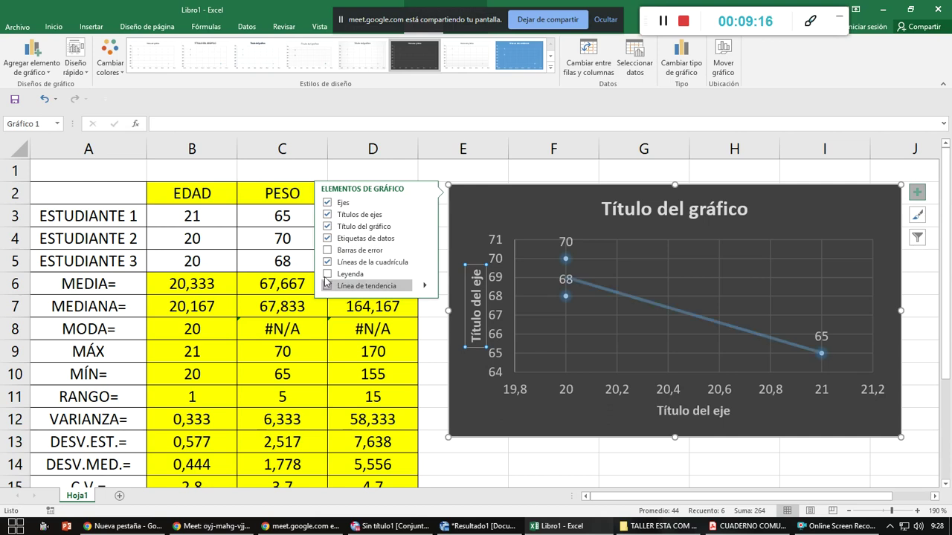
pyautogui.click(327, 274)
pyautogui.click(327, 274)
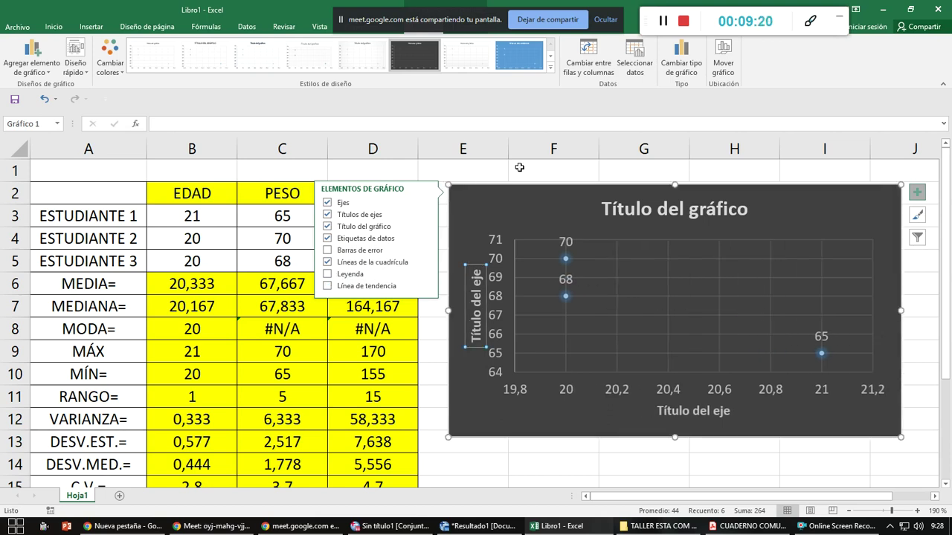
pyautogui.click(515, 209)
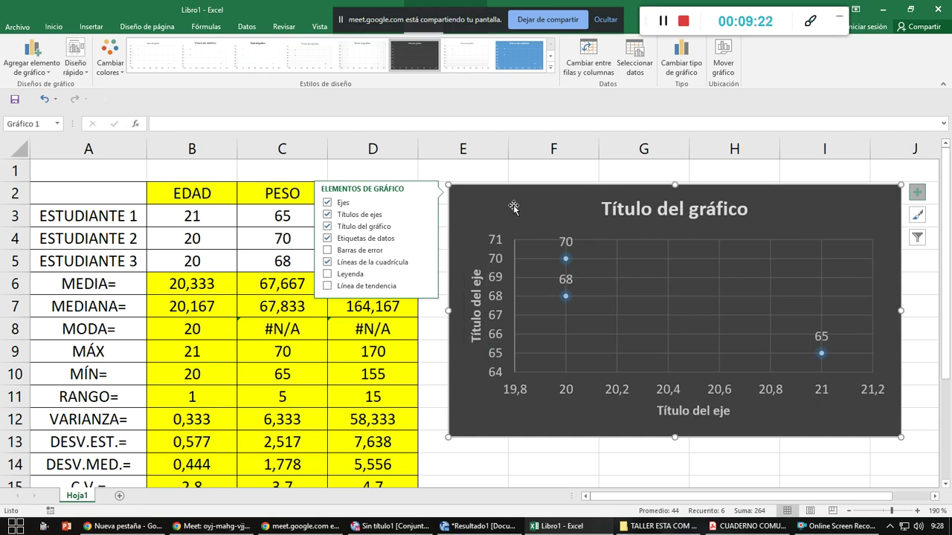
# Apply the quick layout with a linear trendline, its equation and R² to the chart, and delete the legend
pyautogui.click(74, 64)
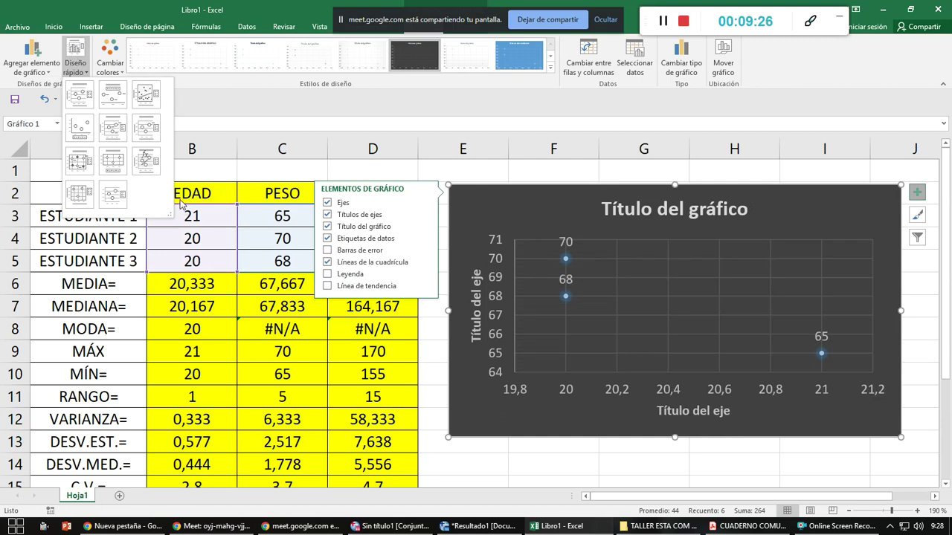
pyautogui.click(146, 159)
pyautogui.click(812, 316)
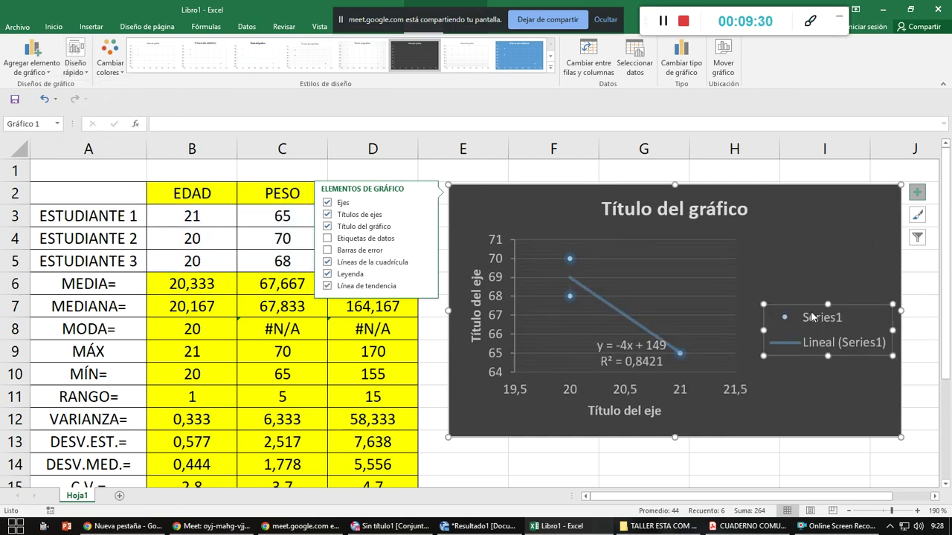
pyautogui.press('Delete')
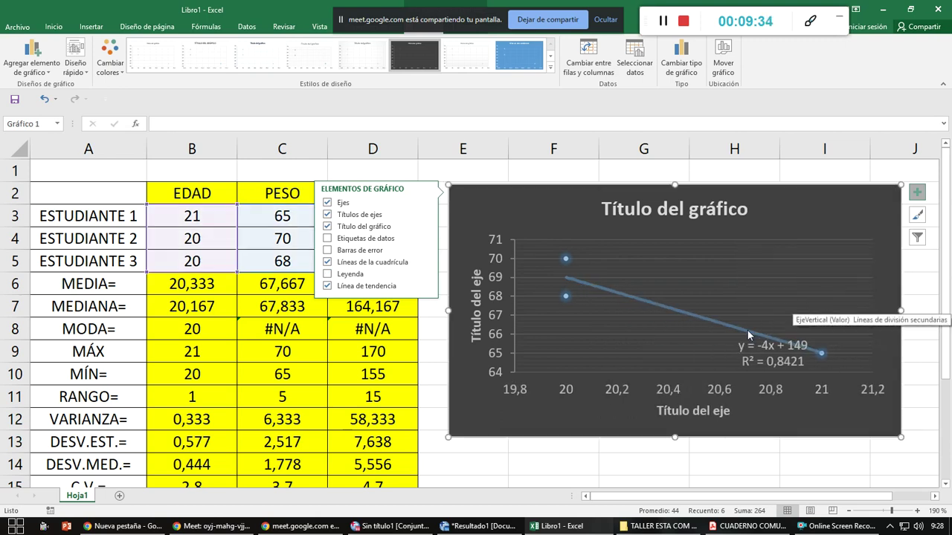
# Move the trendline equation label above the line and format its text as 14 pt yellow
pyautogui.click(766, 347)
pyautogui.moveTo(754, 332); pyautogui.dragTo(735, 264)
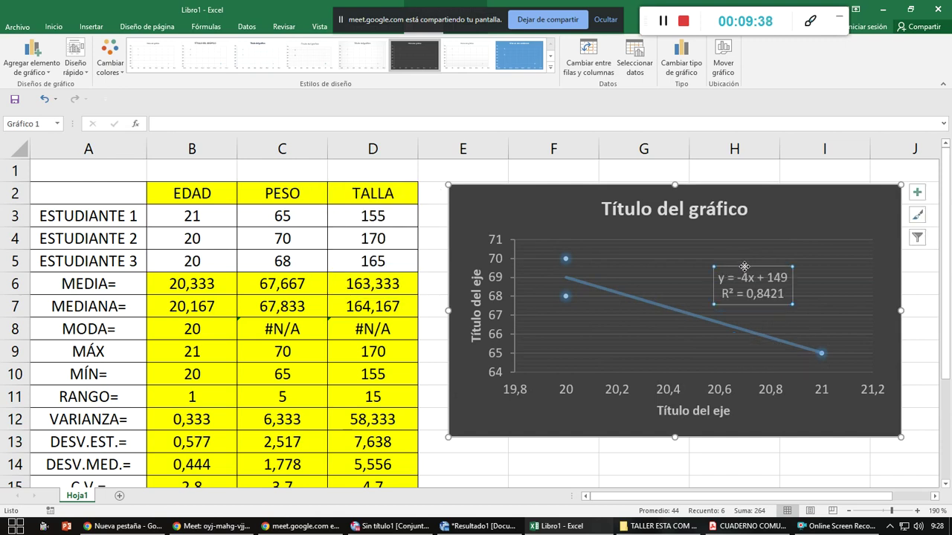
pyautogui.click(53, 27)
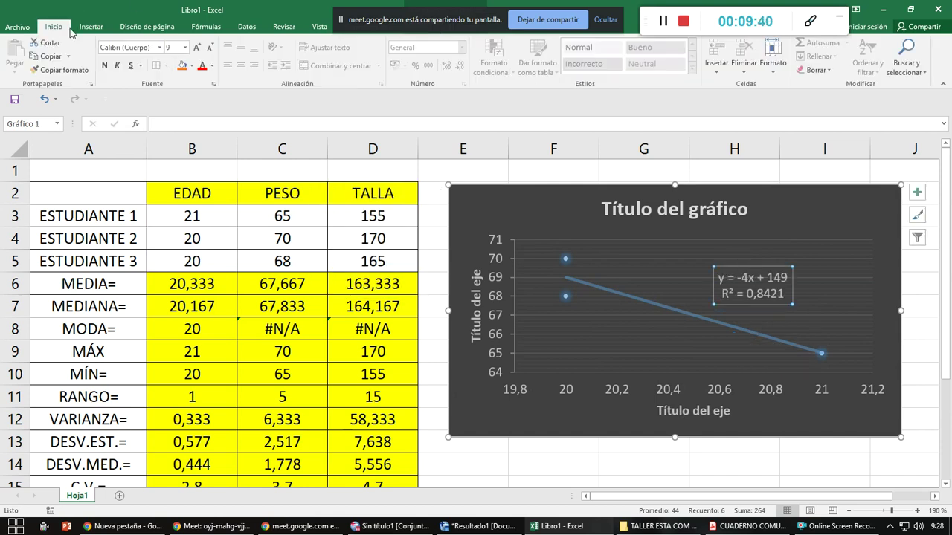
pyautogui.click(185, 47)
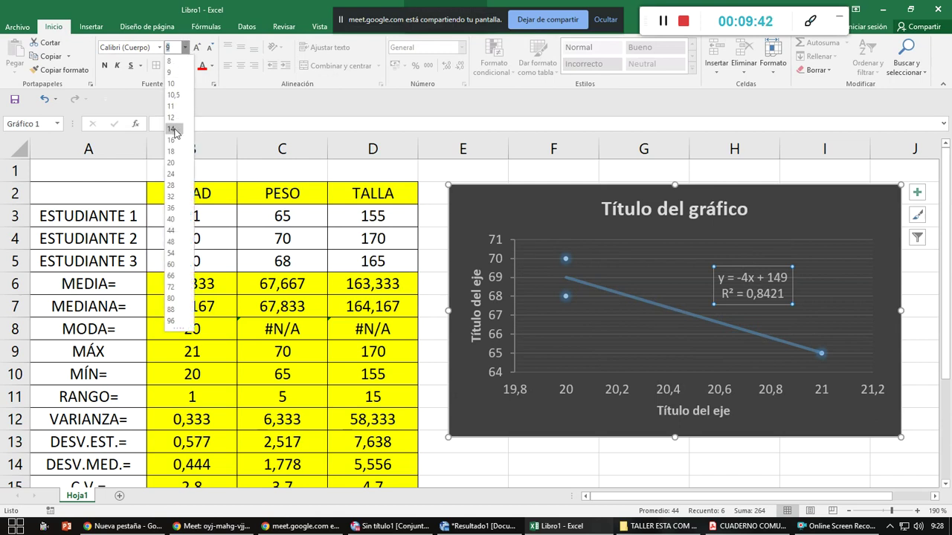
pyautogui.click(173, 130)
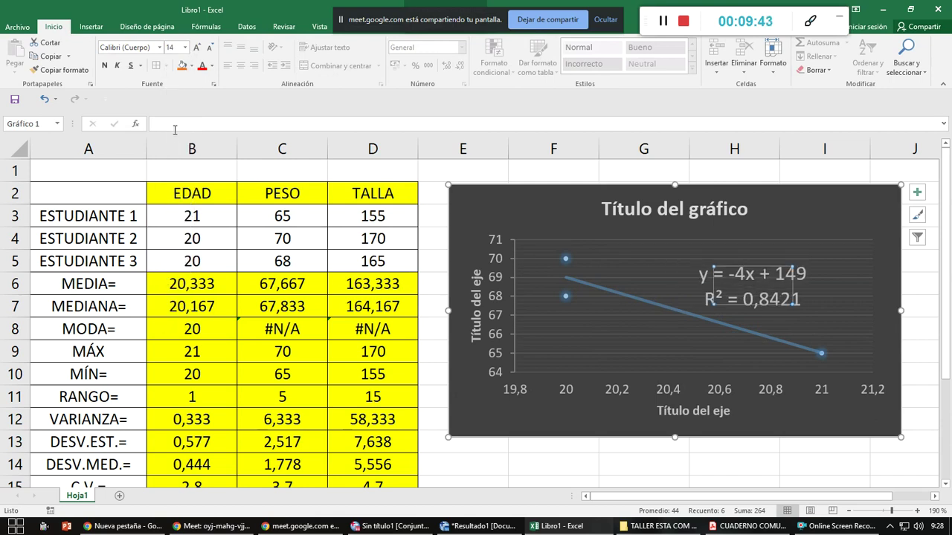
pyautogui.click(211, 68)
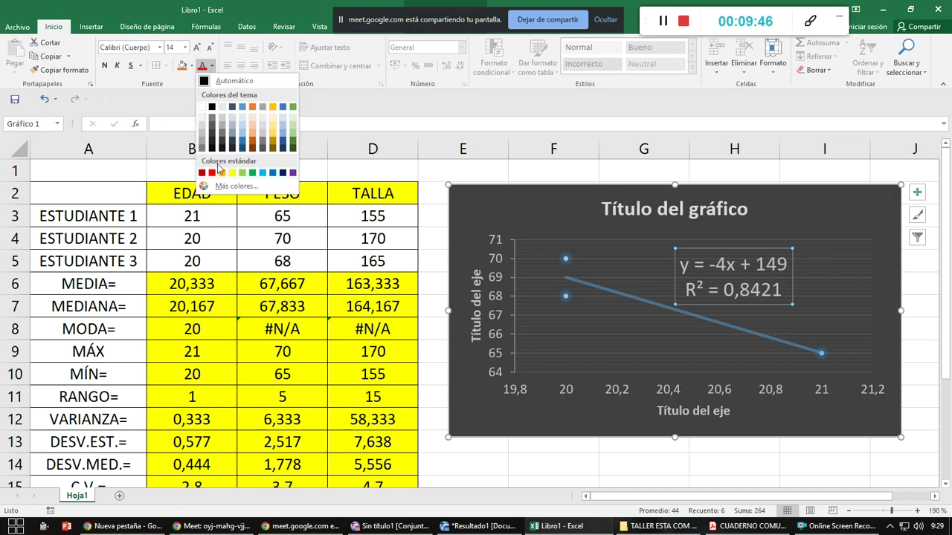
pyautogui.click(235, 176)
pyautogui.moveTo(762, 300)
pyautogui.mouseDown()
pyautogui.moveTo(774, 247)
pyautogui.moveTo(757, 293)
pyautogui.mouseUp()
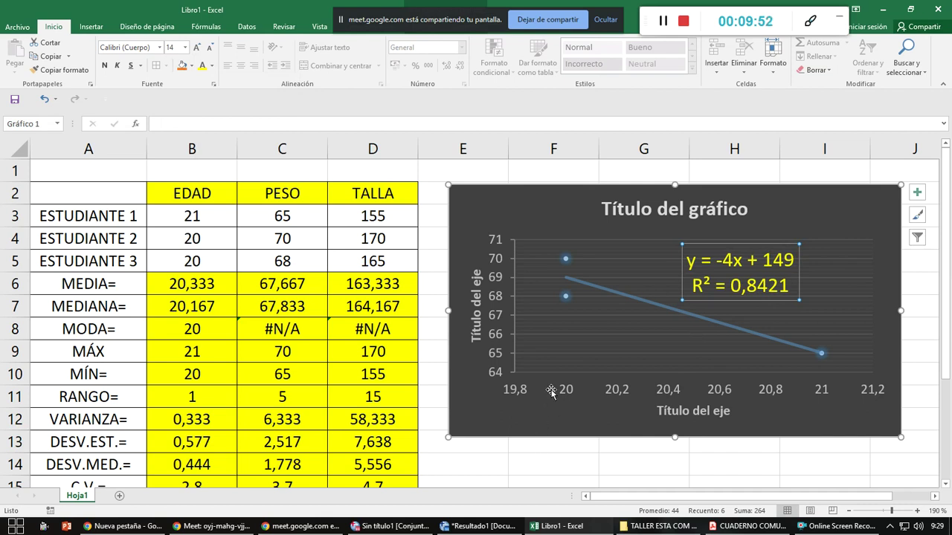
# Replace the horizontal axis title with "X:=Edad en años"
pyautogui.click(661, 411)
pyautogui.click(661, 411)
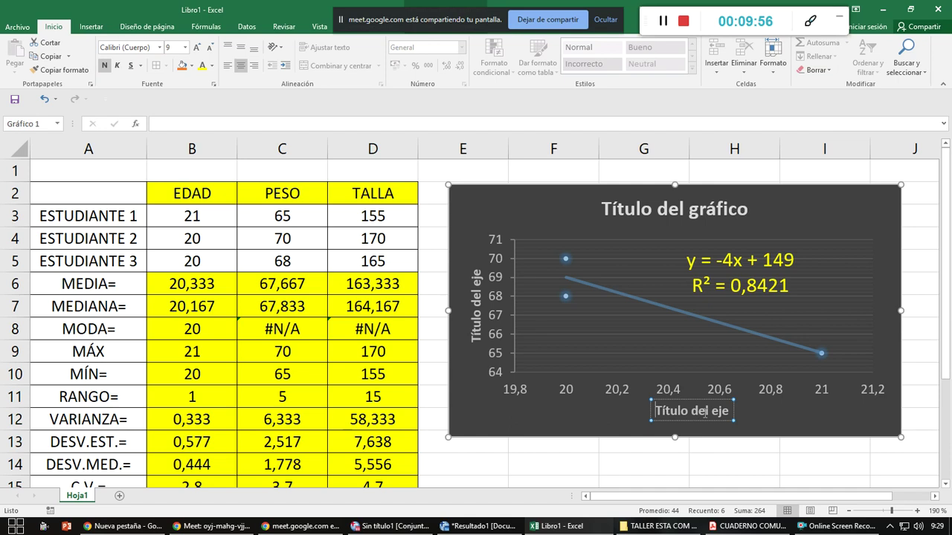
pyautogui.write('X:=')
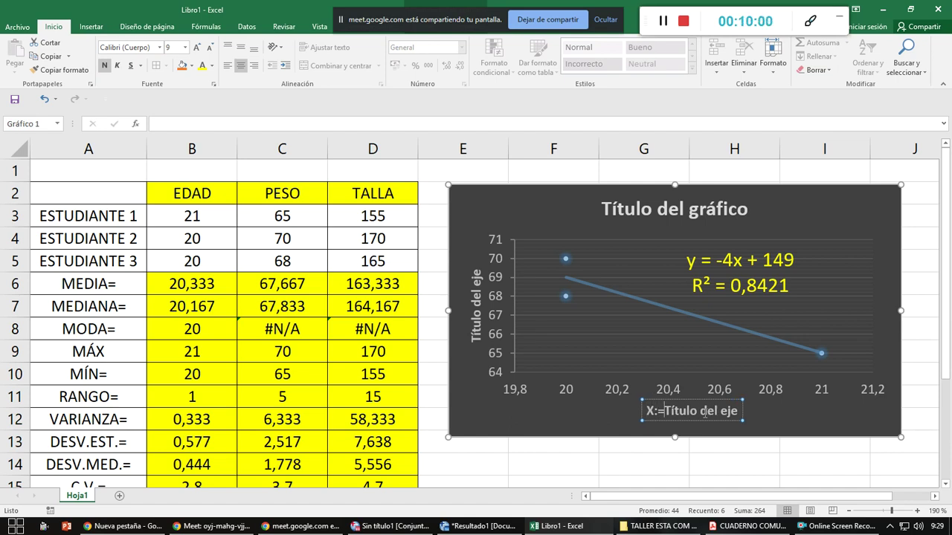
pyautogui.write('e')
pyautogui.press('BackSpace')
pyautogui.write('Edad en años')
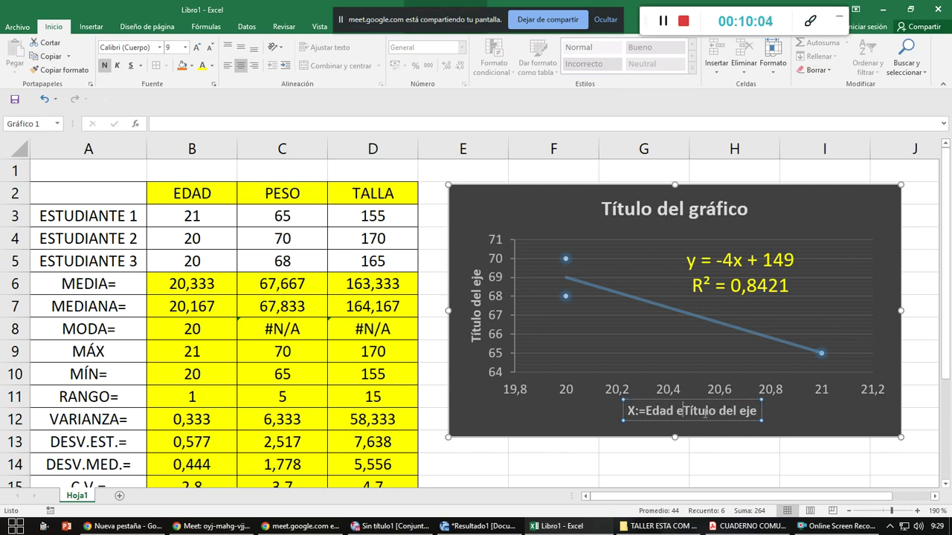
pyautogui.press('Delete')
pyautogui.press('Delete')
pyautogui.press('Delete')
pyautogui.press('Delete')
pyautogui.press('Delete')
pyautogui.press('Delete')
pyautogui.press('Delete')
pyautogui.press('Delete')
pyautogui.press('Delete')
pyautogui.press('Delete')
pyautogui.press('Delete')
pyautogui.press('Delete')
pyautogui.press('Delete')
pyautogui.press('Delete')
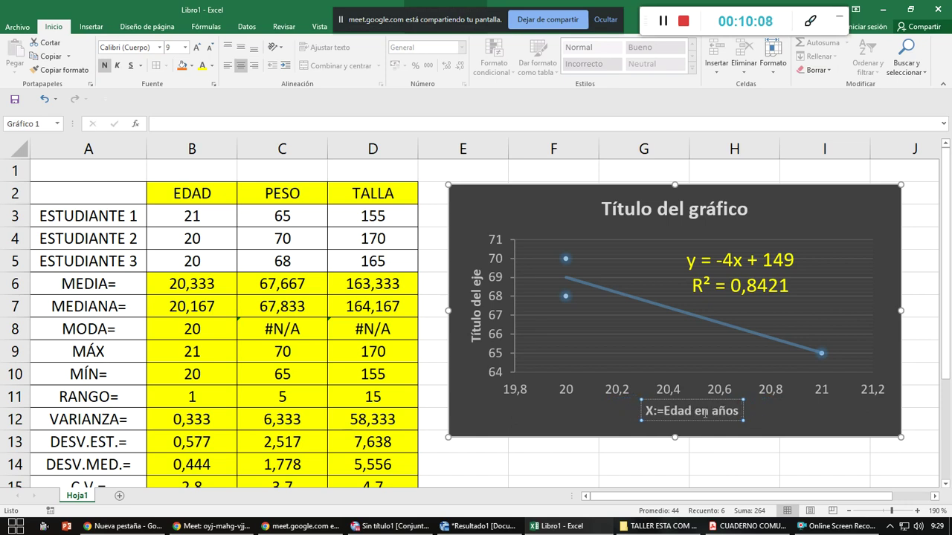
# Replace the vertical axis title with "Y:=Pesos en kg." and deselect the chart
pyautogui.click(478, 337)
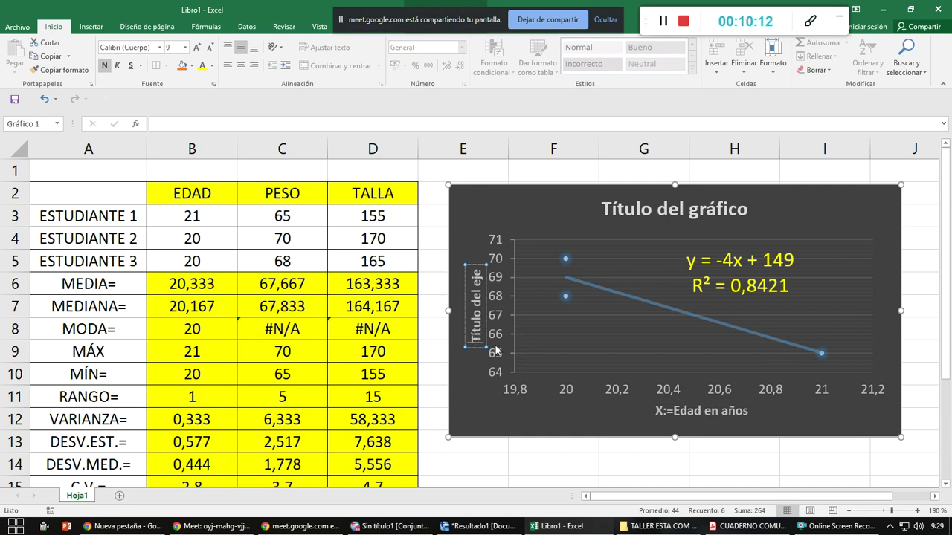
pyautogui.write('Y')
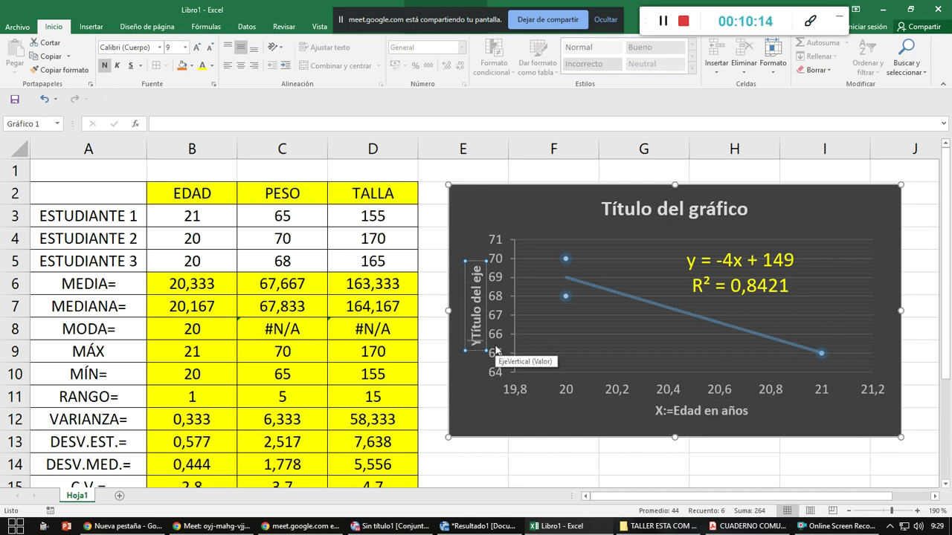
pyautogui.write(':=')
pyautogui.write('Pesos en k')
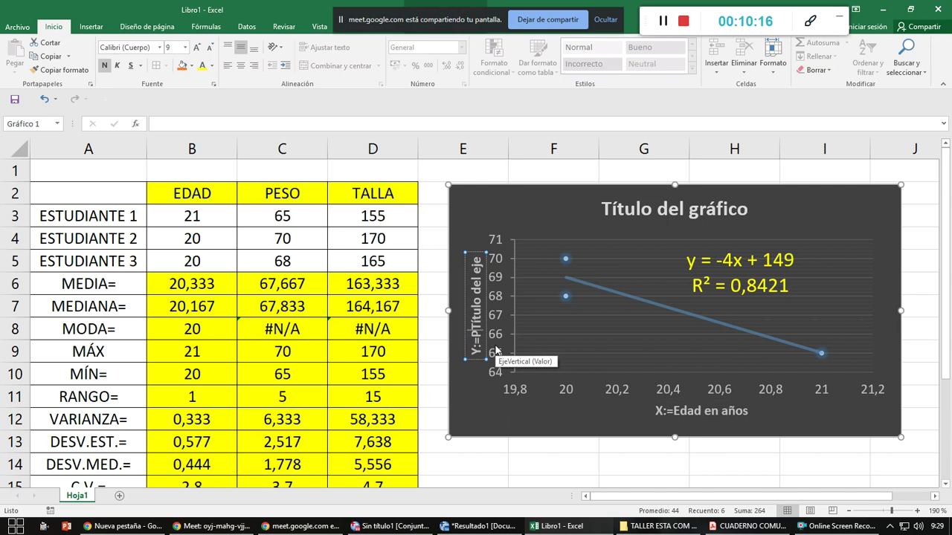
pyautogui.write('g.')
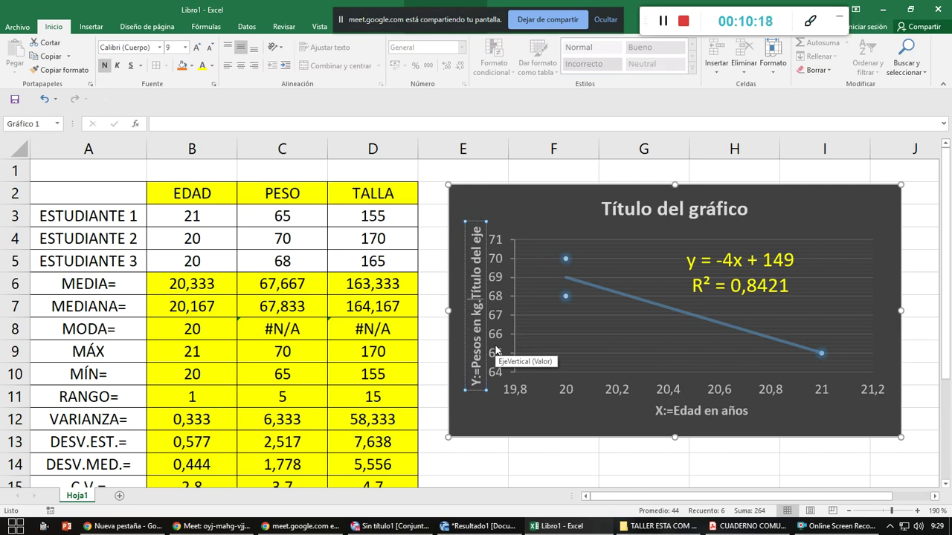
pyautogui.press('Delete')
pyautogui.press('Delete')
pyautogui.press('Delete')
pyautogui.press('Delete')
pyautogui.press('Delete')
pyautogui.press('Delete')
pyautogui.press('Delete')
pyautogui.press('Delete')
pyautogui.press('Delete')
pyautogui.press('Delete')
pyautogui.press('Delete')
pyautogui.press('Delete')
pyautogui.press('Delete')
pyautogui.press('Delete')
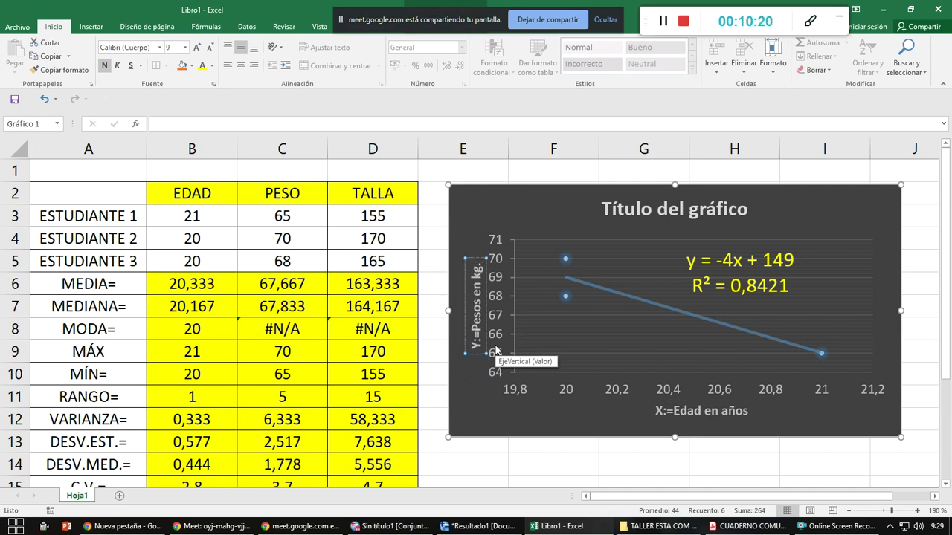
pyautogui.click(433, 192)
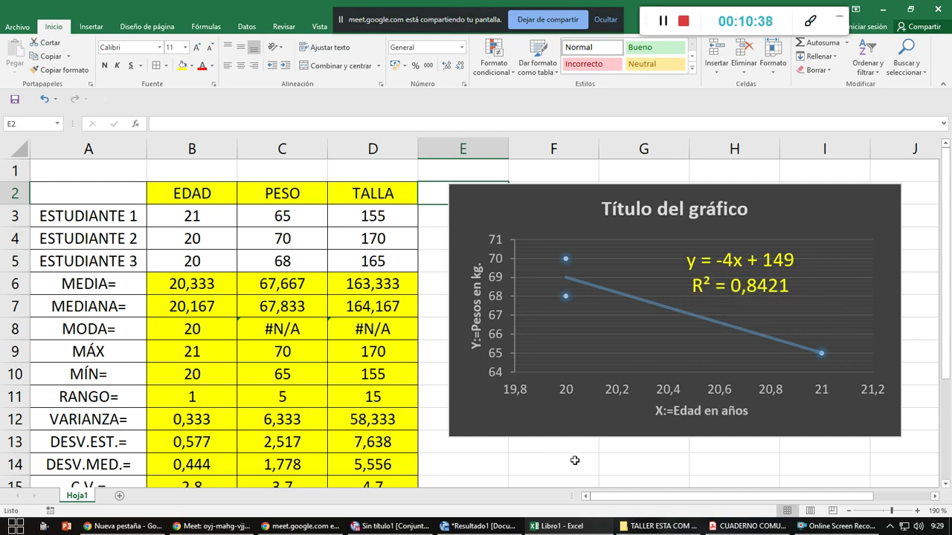
# Record the coefficient of determination under the chart, with "R^2=" in F14 and 0,8421 in G14
pyautogui.scroll(-1, 573, 450)
pyautogui.click(560, 397)
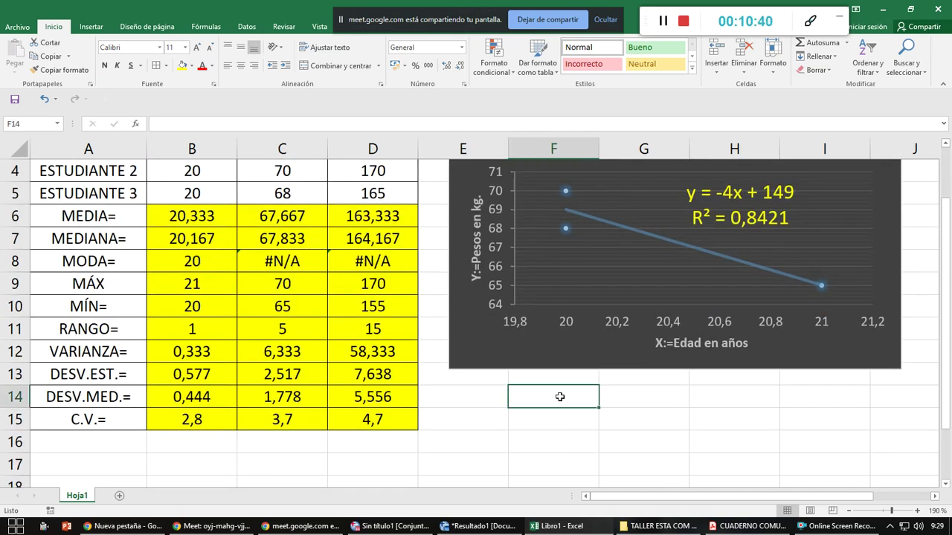
pyautogui.write('R^^')
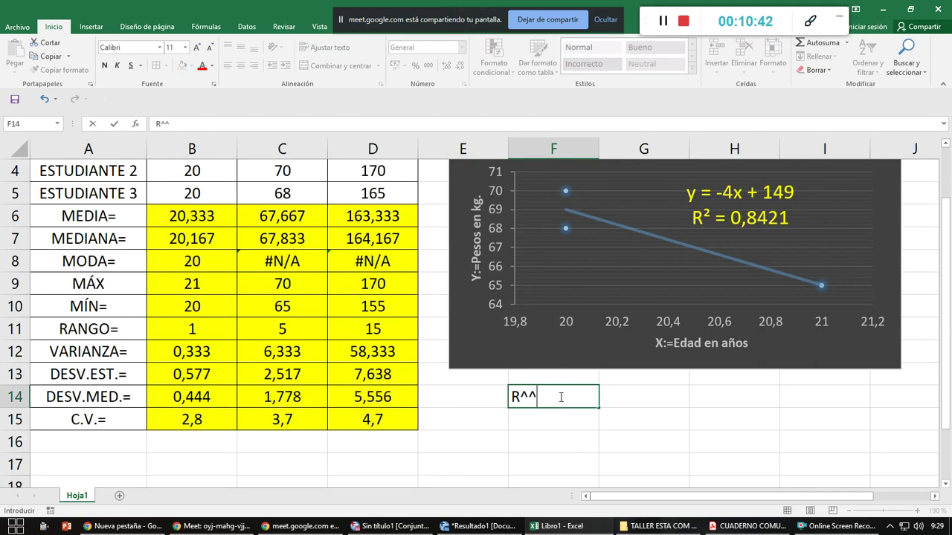
pyautogui.press('BackSpace')
pyautogui.write('2=')
pyautogui.press('Tab')
pyautogui.write('0,')
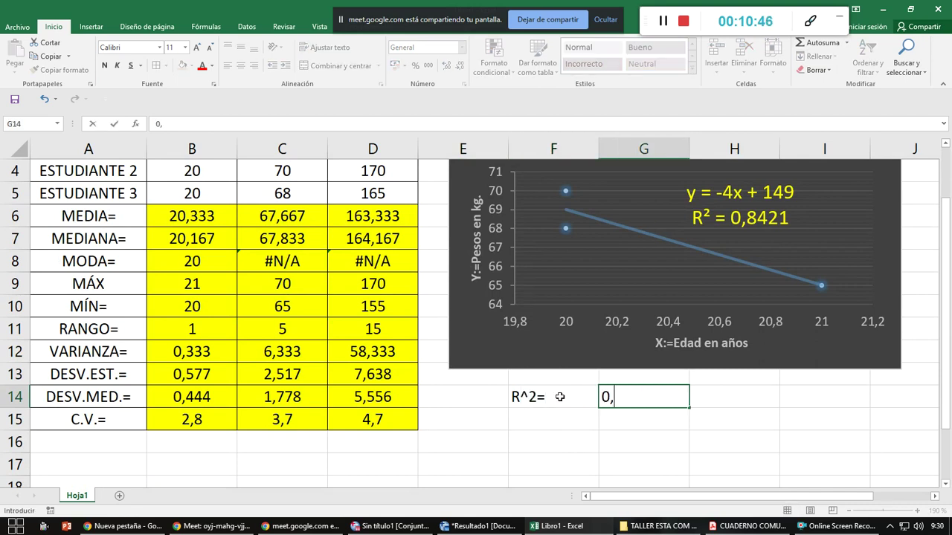
pyautogui.write('8421')
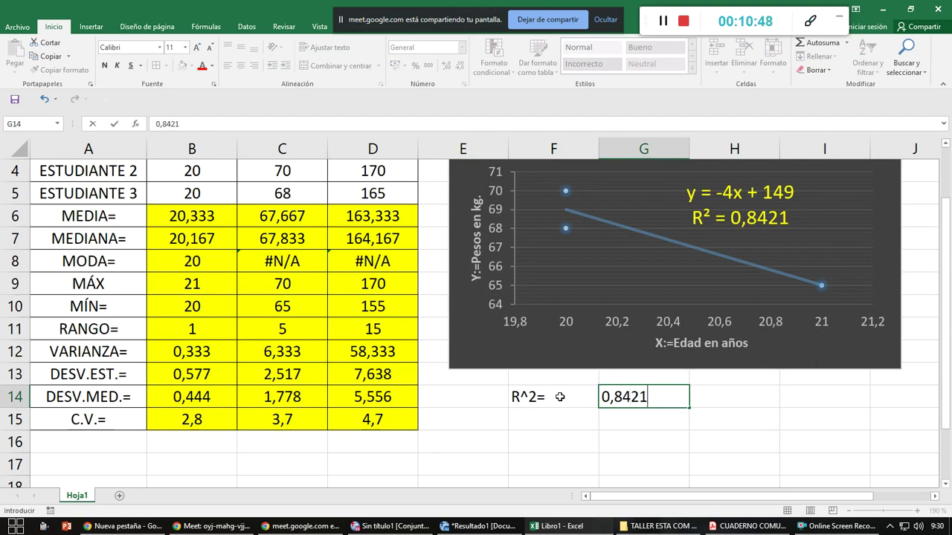
pyautogui.press('Return')
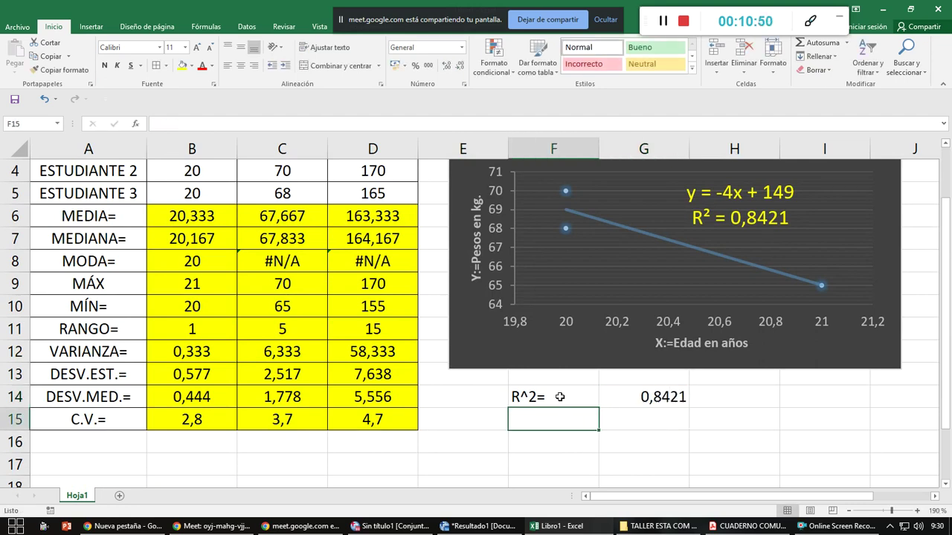
# Label F15 "R=" and calculate the square root of R² in G15 with =RAIZ(G14)
pyautogui.write('R=')
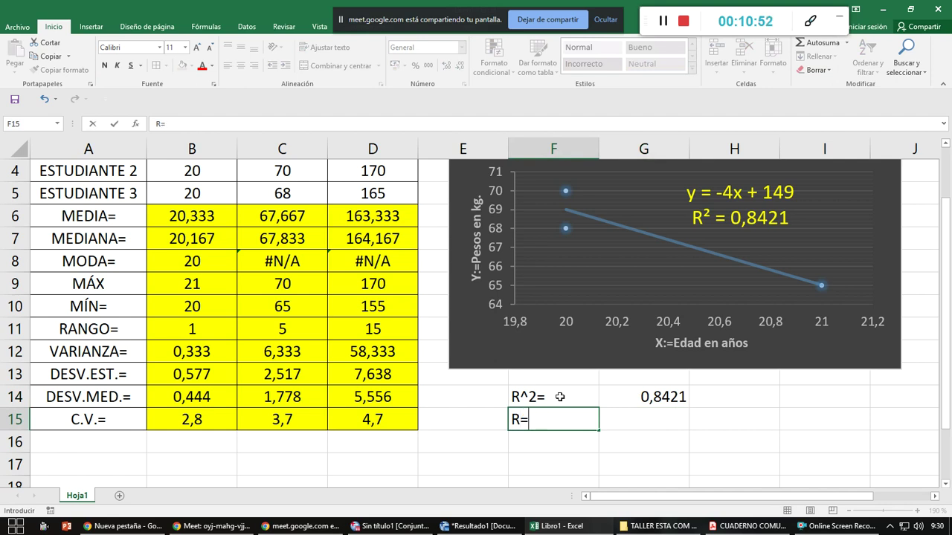
pyautogui.press('Tab')
pyautogui.write('=')
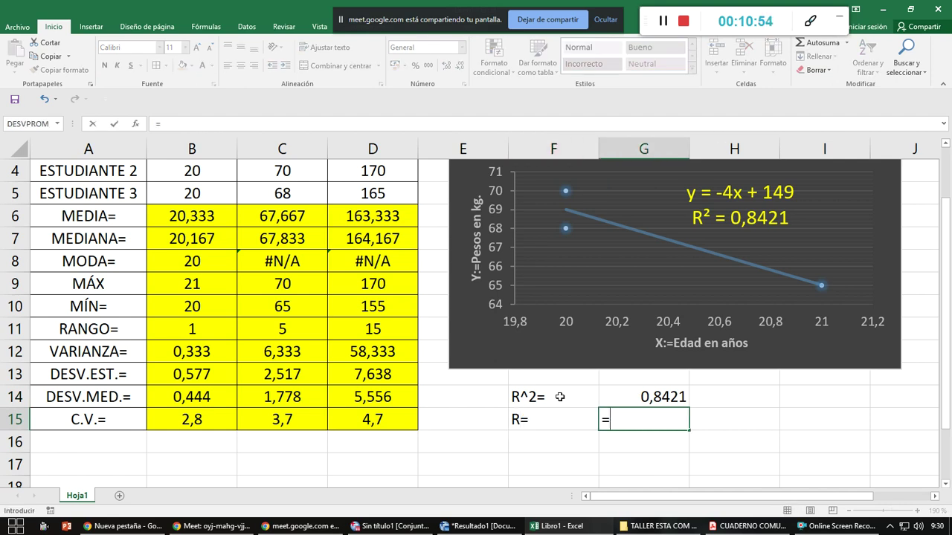
pyautogui.write('raiz(')
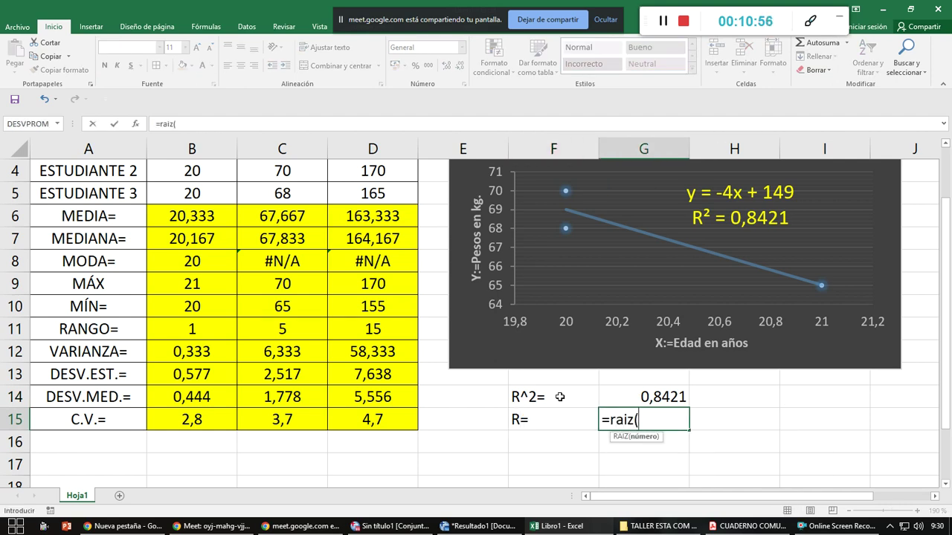
pyautogui.press('Up')
pyautogui.write(')')
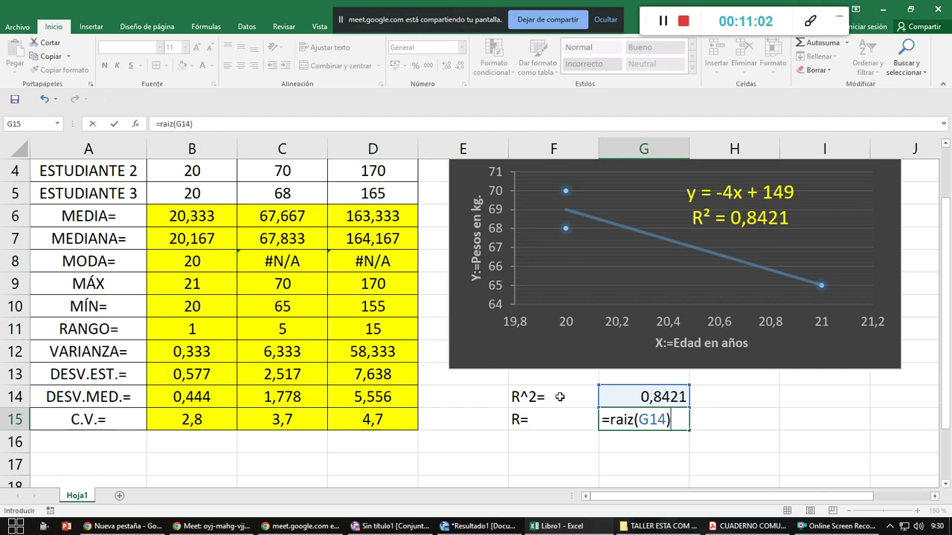
pyautogui.press('Return')
# Format the R value in G15 to show four decimal places
pyautogui.press('Up')
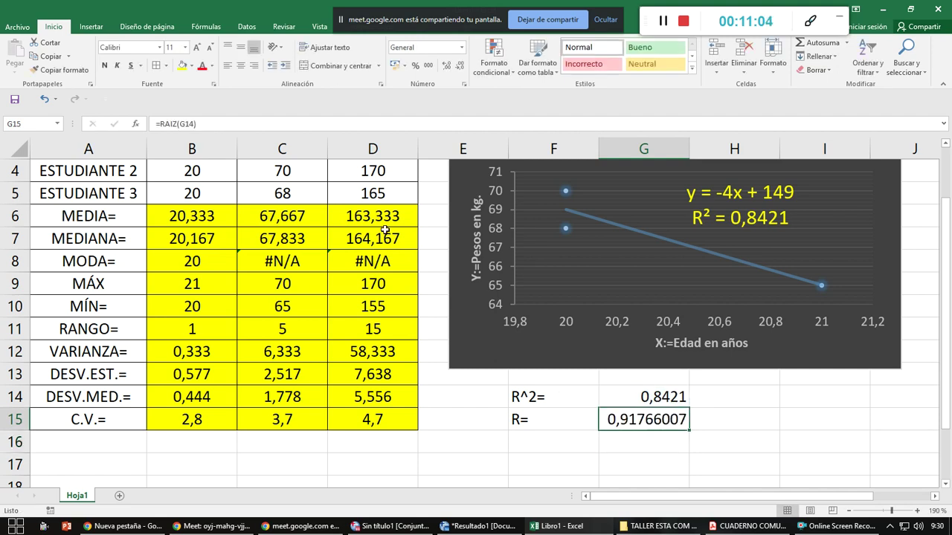
pyautogui.click(458, 66)
pyautogui.click(458, 65)
pyautogui.click(459, 65)
pyautogui.click(459, 65)
pyautogui.click(458, 66)
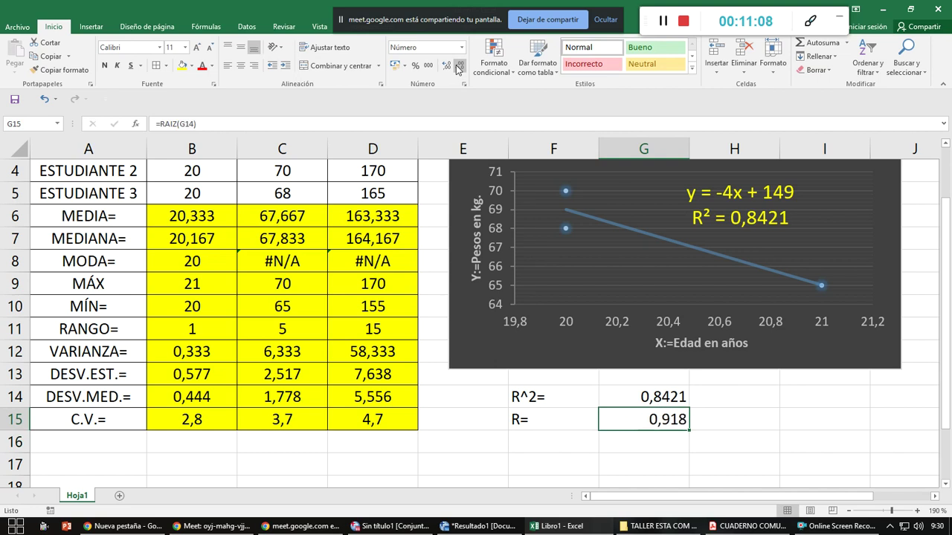
pyautogui.click(447, 65)
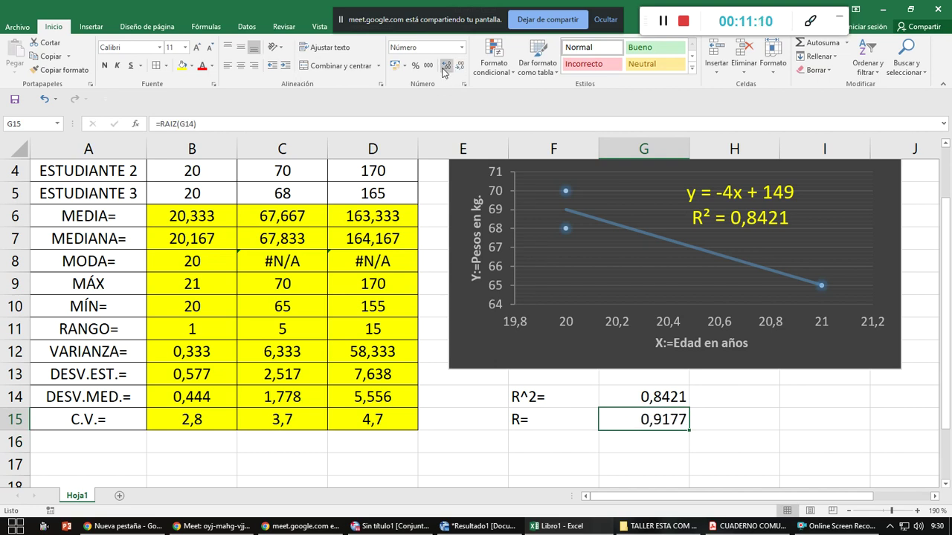
# Right-align the labels in F14:F15 and centre the values in G14:G15
pyautogui.click(588, 395)
pyautogui.moveTo(587, 396); pyautogui.dragTo(614, 427)
pyautogui.click(254, 65)
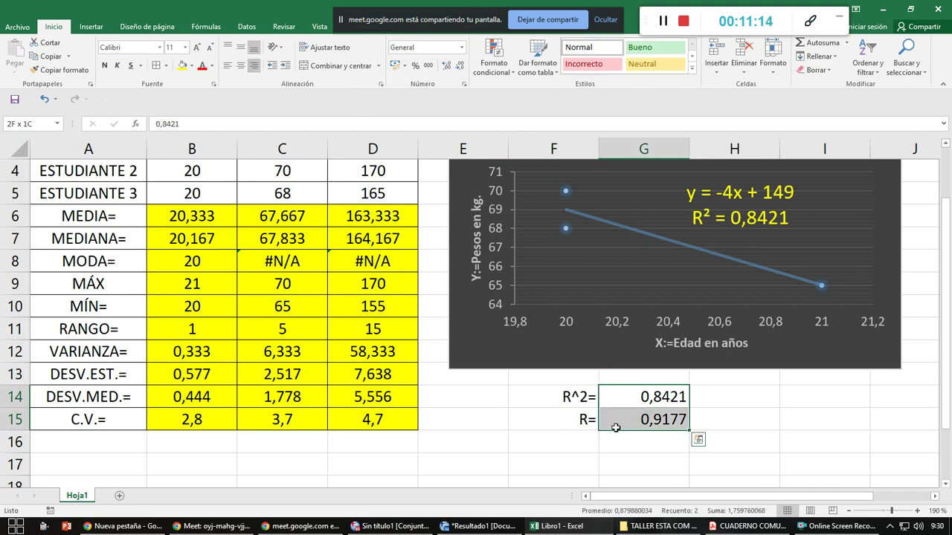
pyautogui.click(240, 66)
pyautogui.click(632, 458)
# Fill the R^2 and R cells F14:G15 with light green
pyautogui.moveTo(587, 398); pyautogui.dragTo(627, 417)
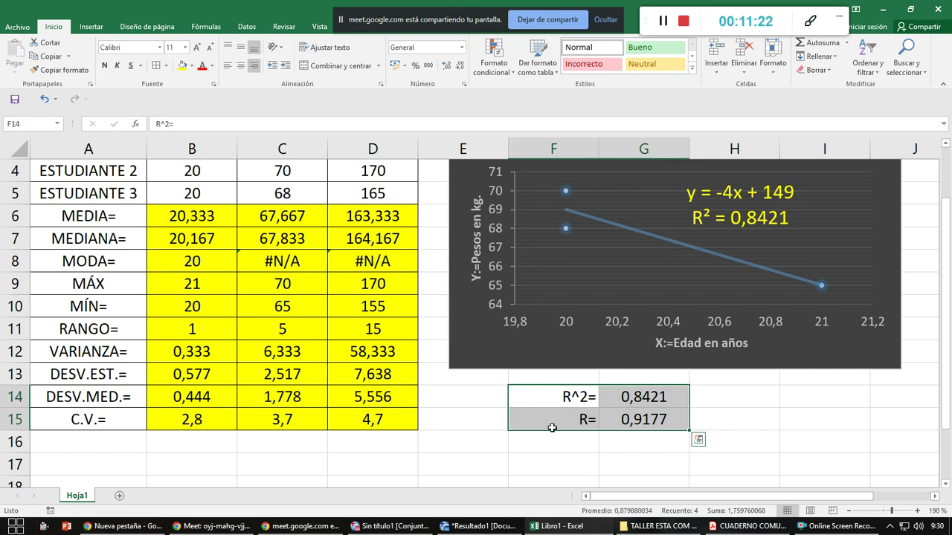
pyautogui.click(191, 66)
pyautogui.click(223, 151)
# Enter the description "Coeficiente de determinación" in H14 beside the R^2 value
pyautogui.click(736, 398)
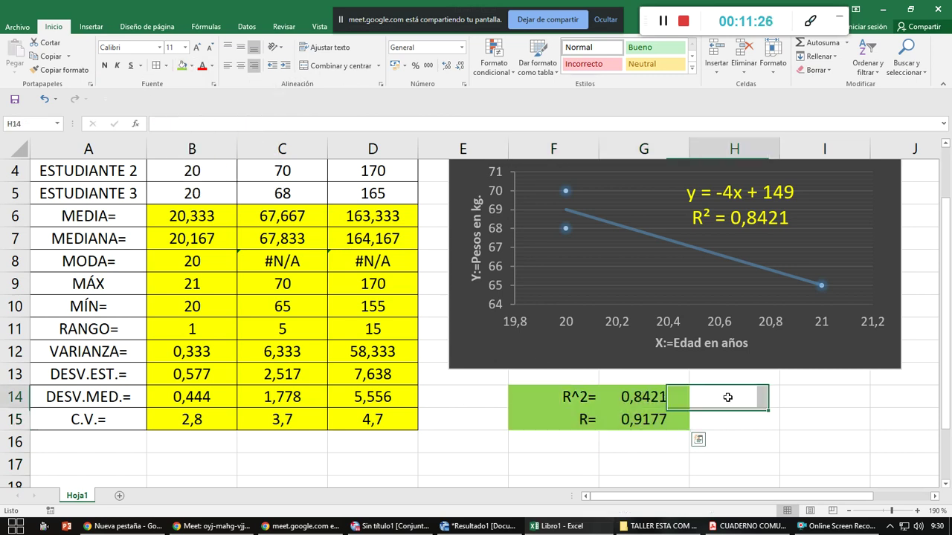
pyautogui.write('Coe')
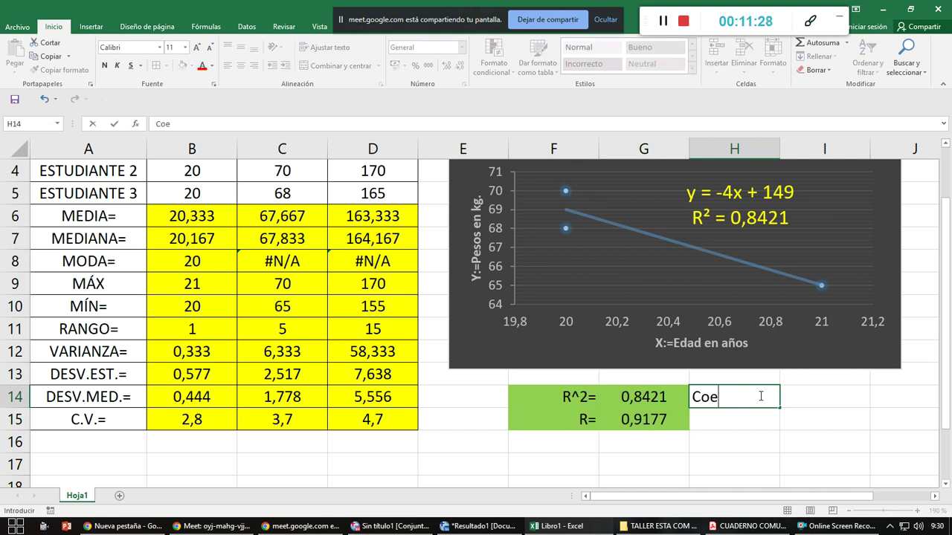
pyautogui.write('ficiente de detr')
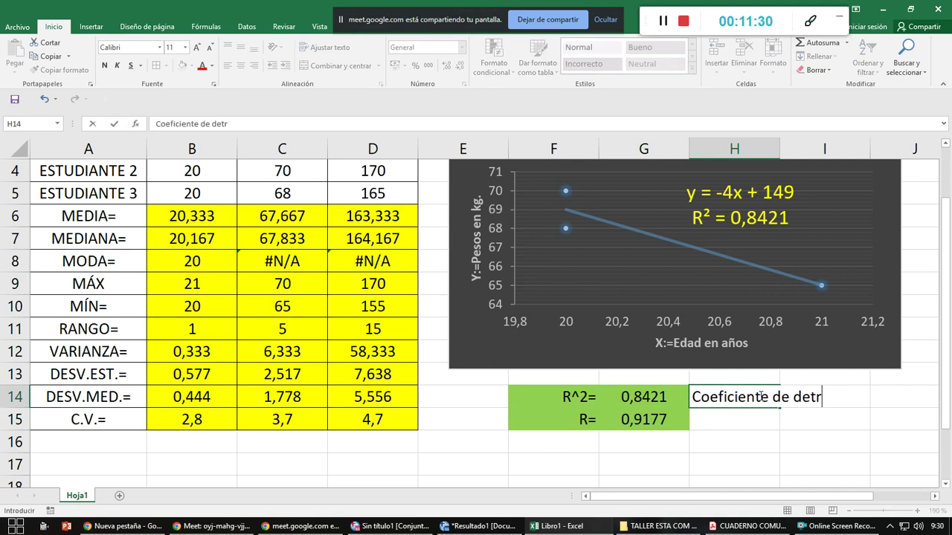
pyautogui.write('minación')
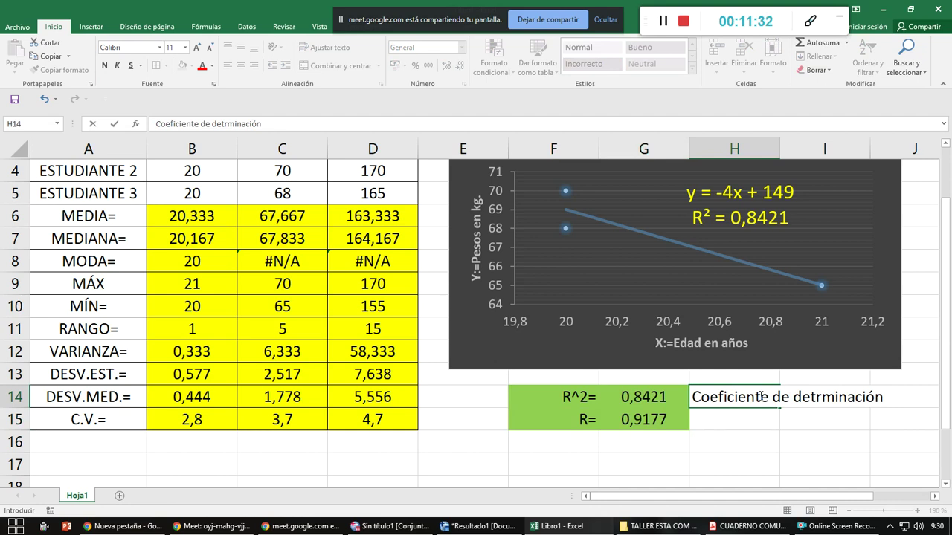
pyautogui.click(224, 124)
pyautogui.write('e')
pyautogui.press('Return')
# Enter the description "Coeficiente de correlación (Pearson)" in H15 beside the R value
pyautogui.write('Co')
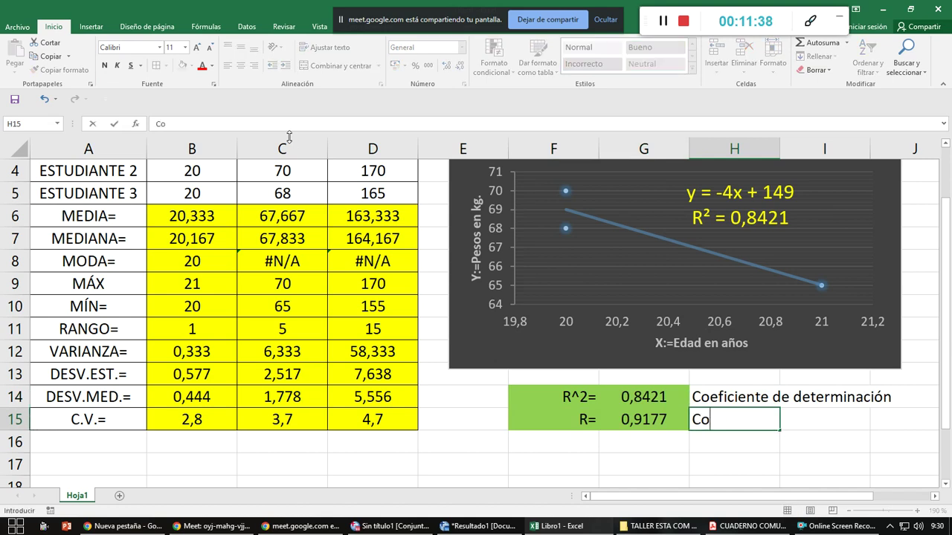
pyautogui.write('eficiente de')
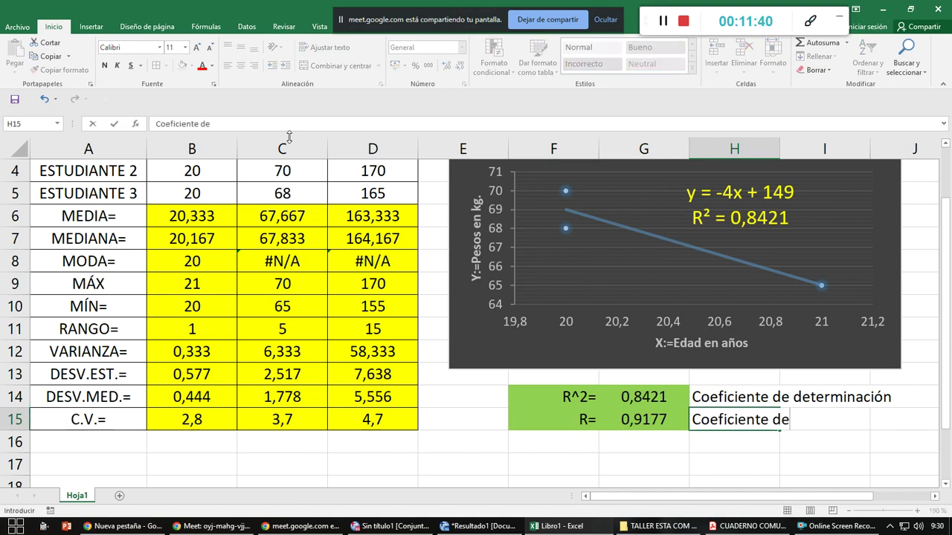
pyautogui.write(' correlación')
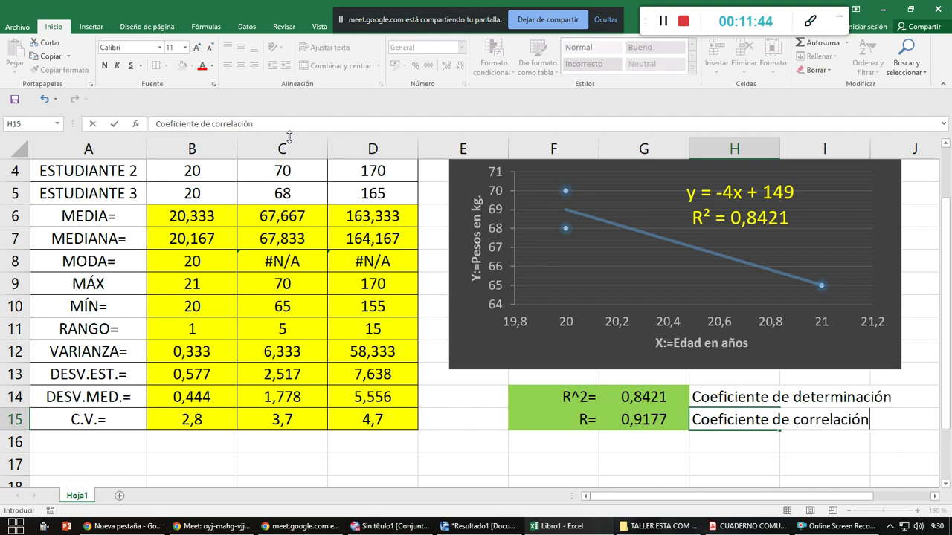
pyautogui.write(' (Pearson)')
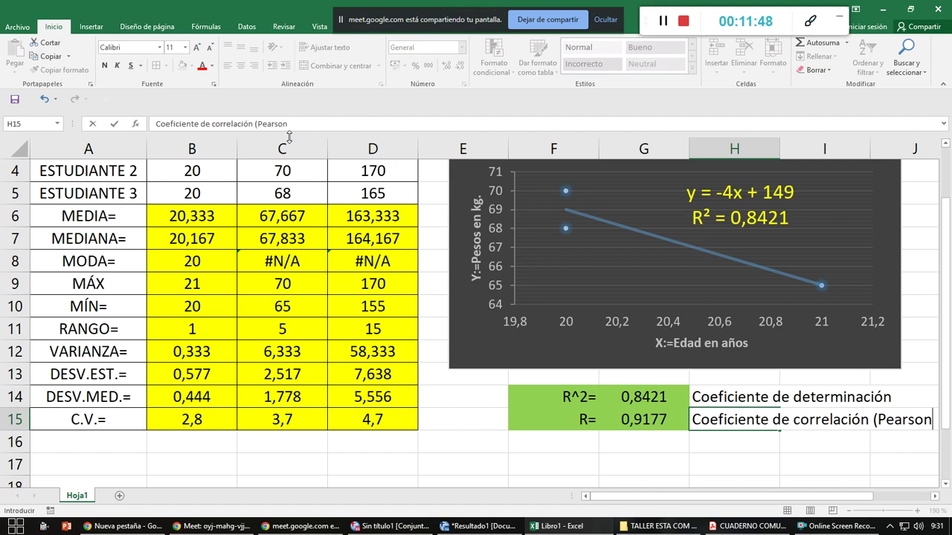
pyautogui.press('Return')
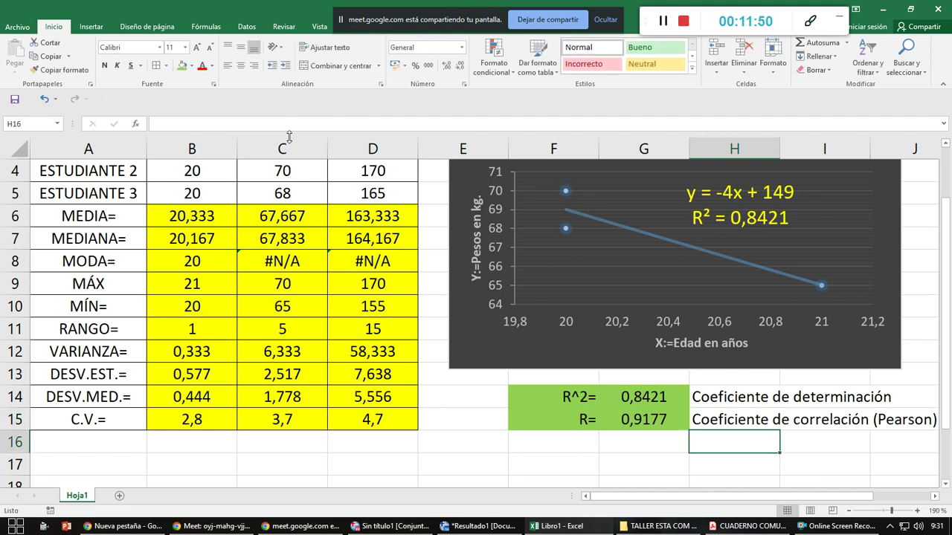
pyautogui.click(629, 425)
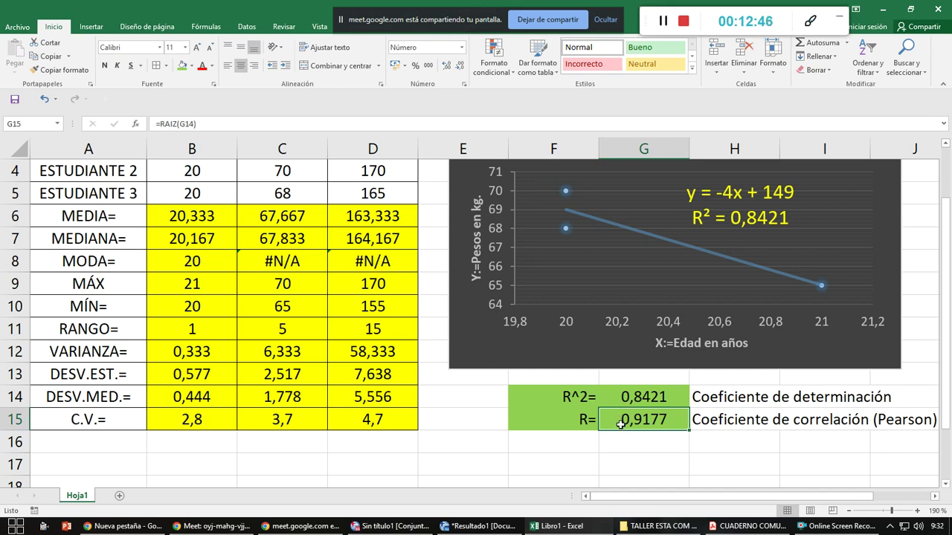
pyautogui.click(191, 458)
pyautogui.click(577, 440)
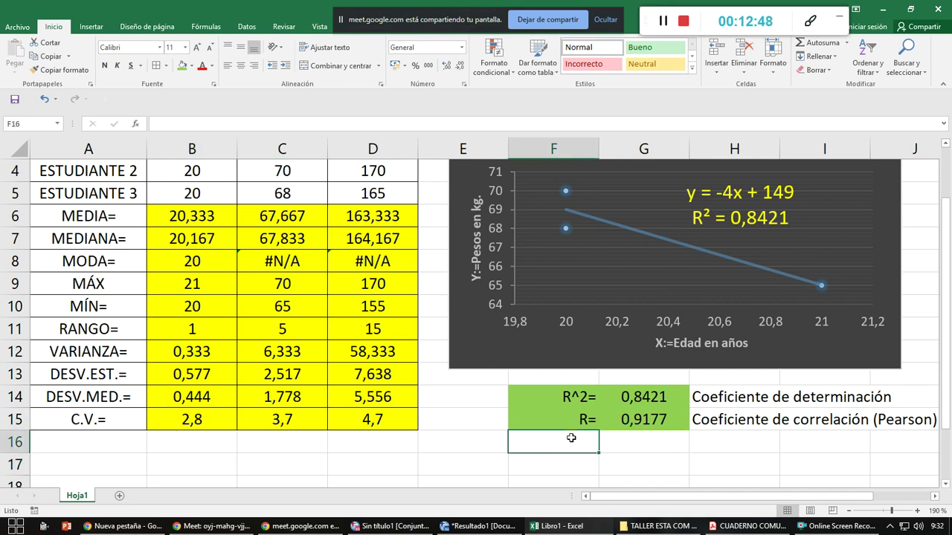
# Insert the statistical function COEF.DE.CORREL in G16 below the R value
pyautogui.click(623, 439)
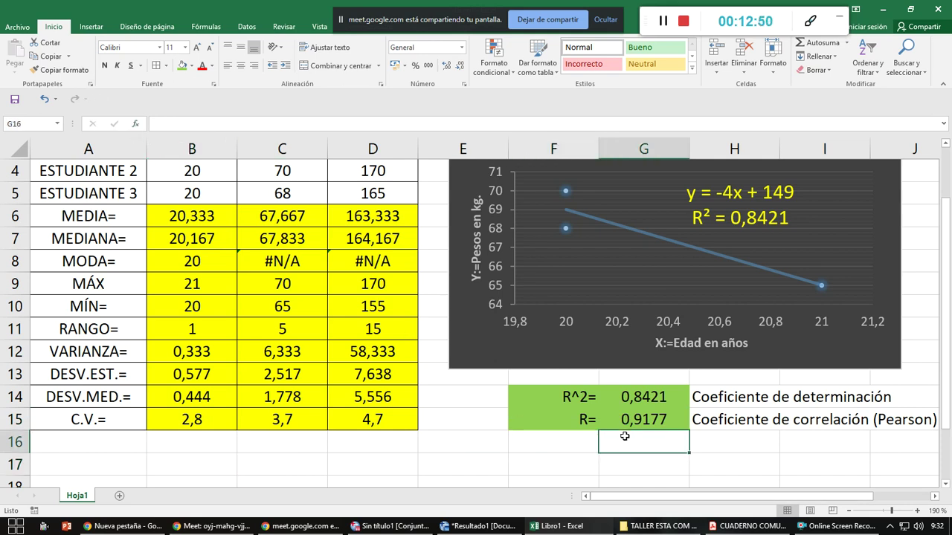
pyautogui.click(139, 124)
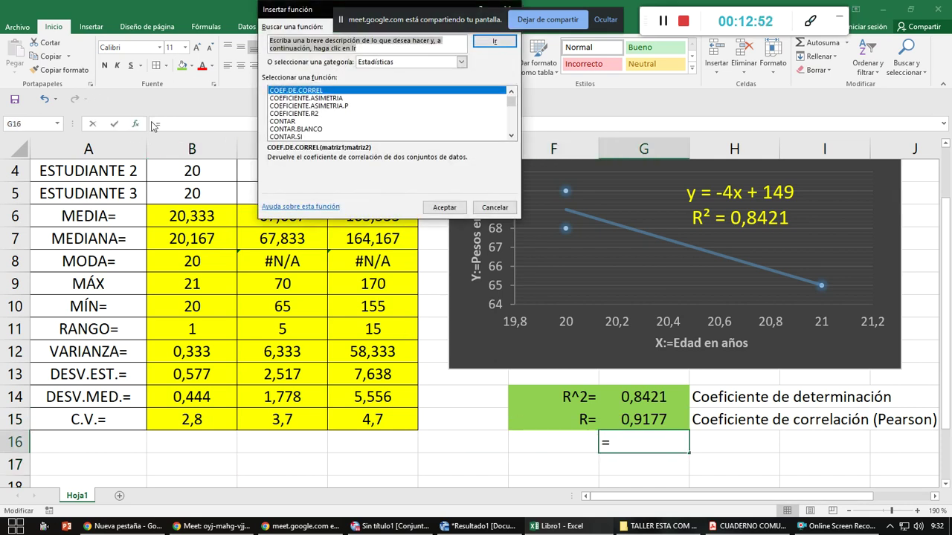
pyautogui.scroll(-2, 360, 110)
pyautogui.scroll(-15, 359, 110)
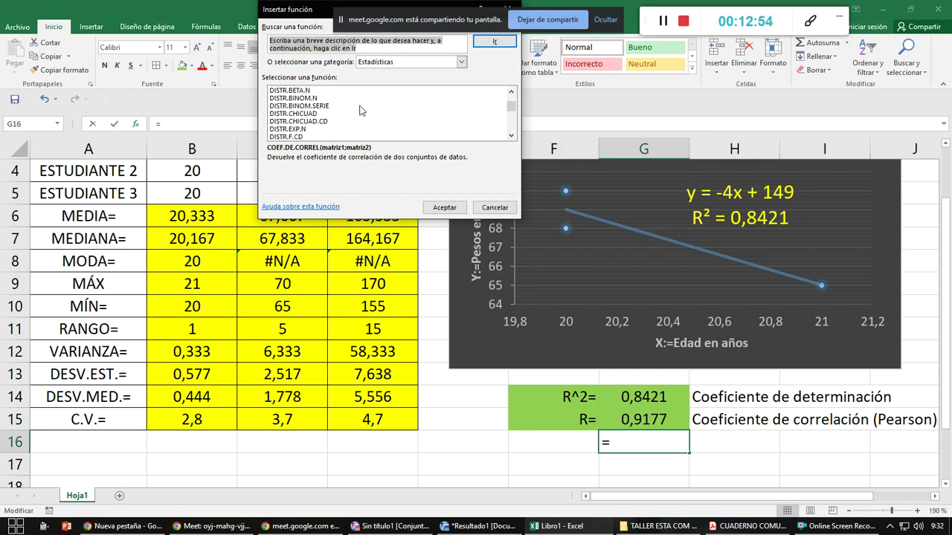
pyautogui.scroll(10, 359, 110)
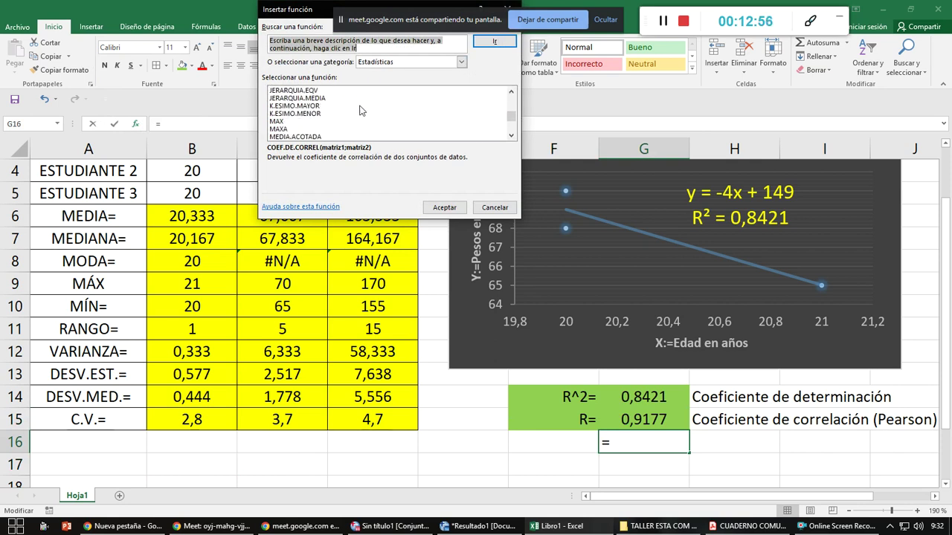
pyautogui.scroll(6, 359, 110)
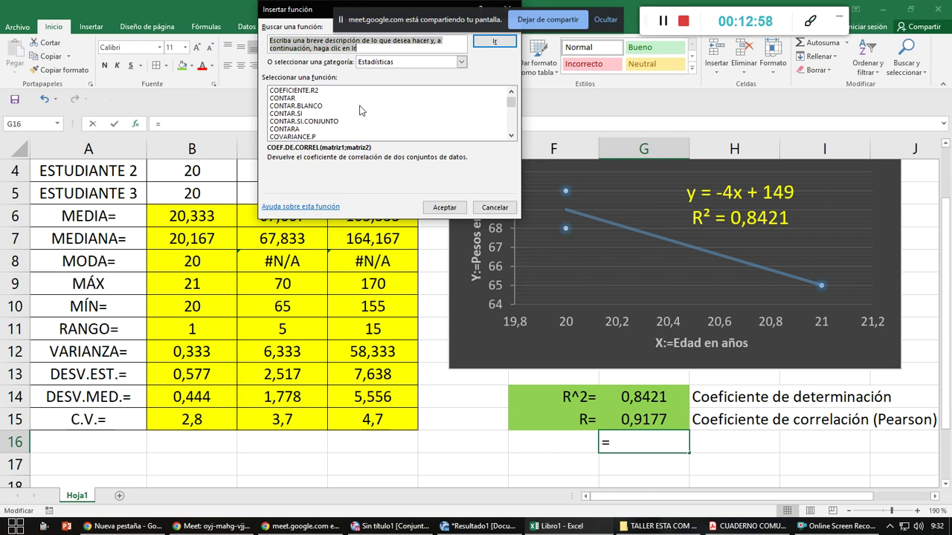
pyautogui.scroll(1, 359, 110)
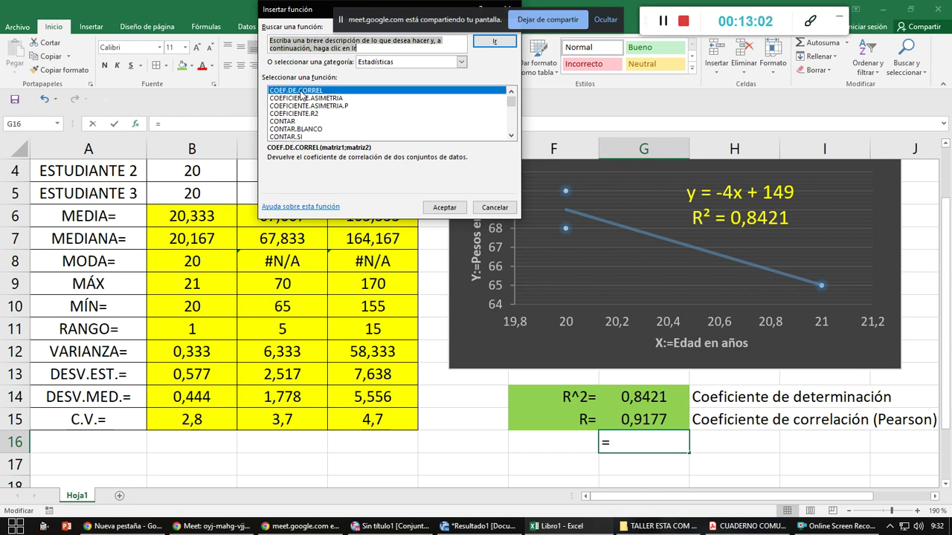
pyautogui.click(306, 114)
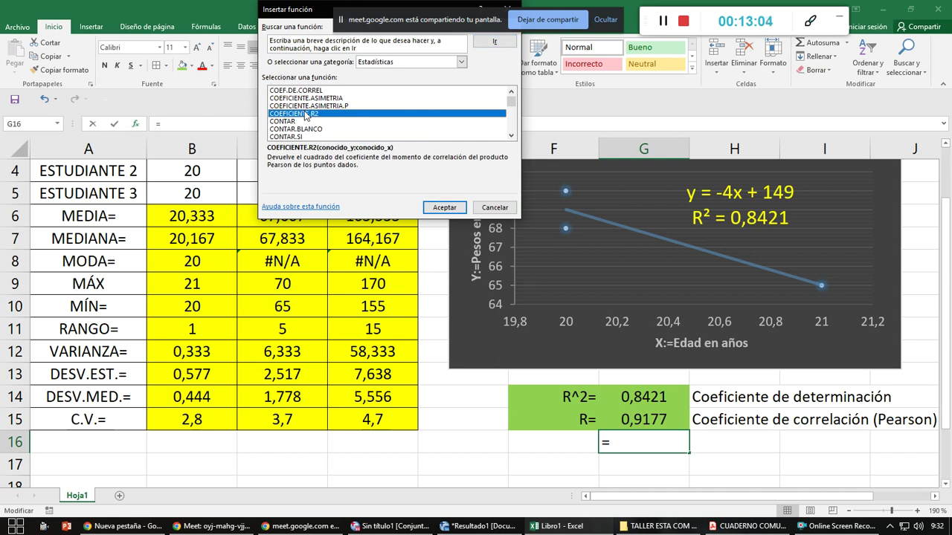
pyautogui.click(299, 91)
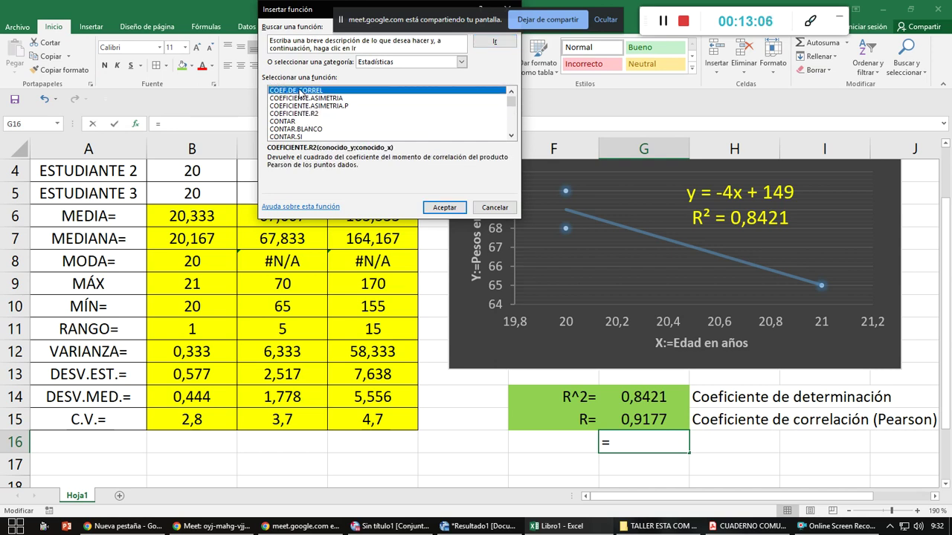
pyautogui.doubleClick(299, 92)
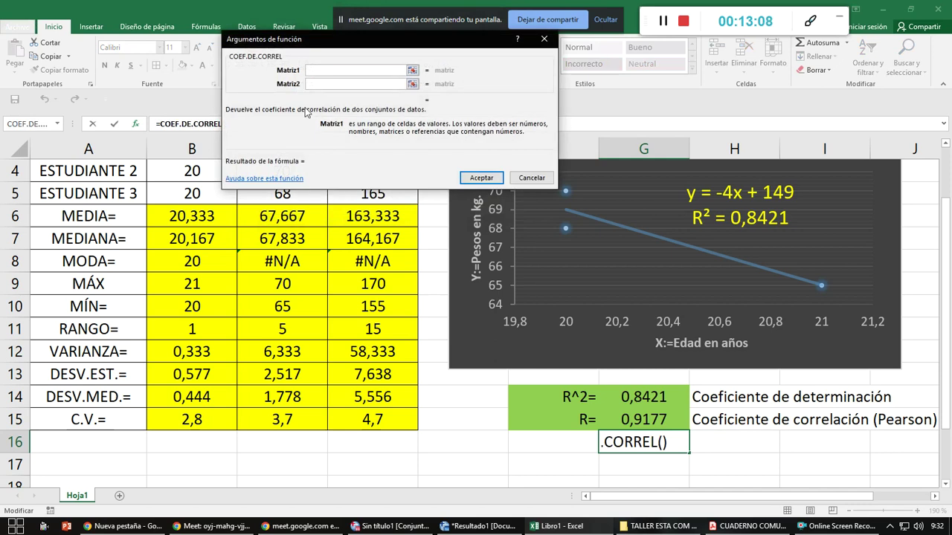
# Complete COEF.DE.CORREL in G16 with the ages B3:B5 as Matriz1 and the weights C3:C5 as Matriz2
pyautogui.click(412, 70)
pyautogui.scroll(1, 198, 185)
pyautogui.moveTo(198, 217); pyautogui.dragTo(208, 260)
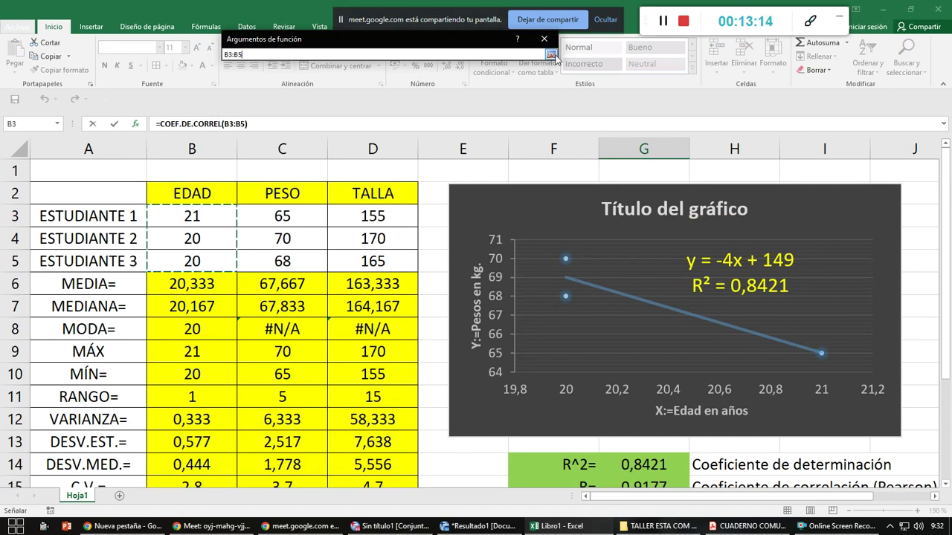
pyautogui.click(551, 55)
pyautogui.click(373, 84)
pyautogui.click(273, 214)
pyautogui.moveTo(272, 215); pyautogui.dragTo(279, 261)
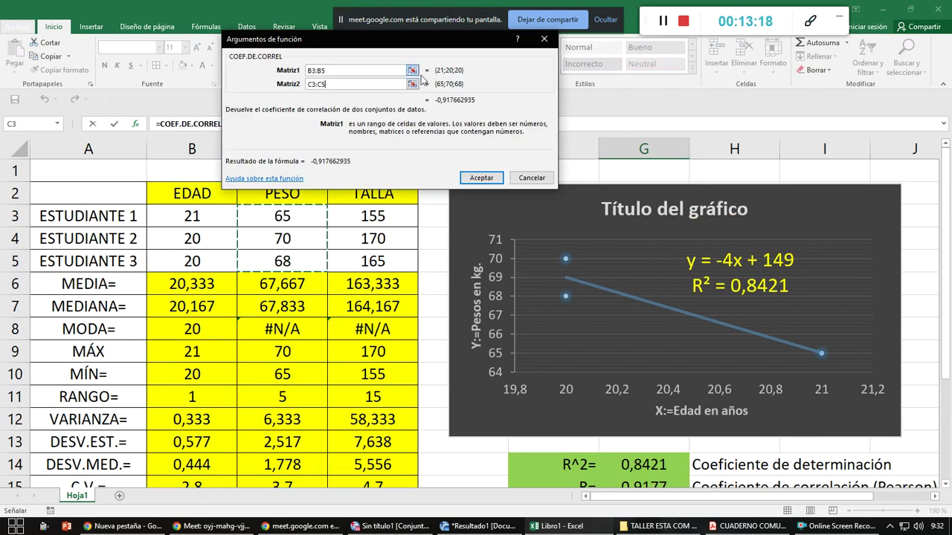
pyautogui.click(480, 178)
# Format the correlation result in G16 to four decimal places and centre it in the cell
pyautogui.scroll(-1, 654, 395)
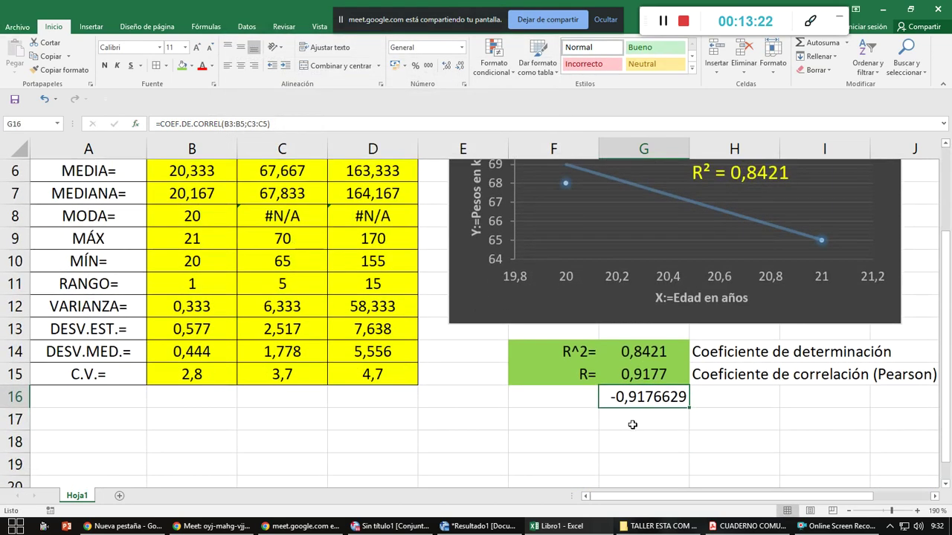
pyautogui.click(459, 67)
pyautogui.click(460, 68)
pyautogui.click(459, 67)
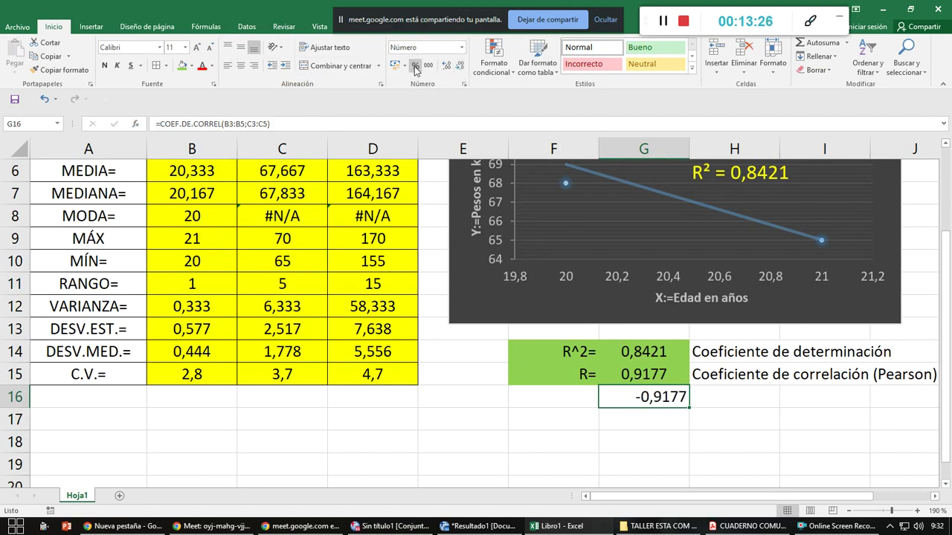
pyautogui.click(240, 65)
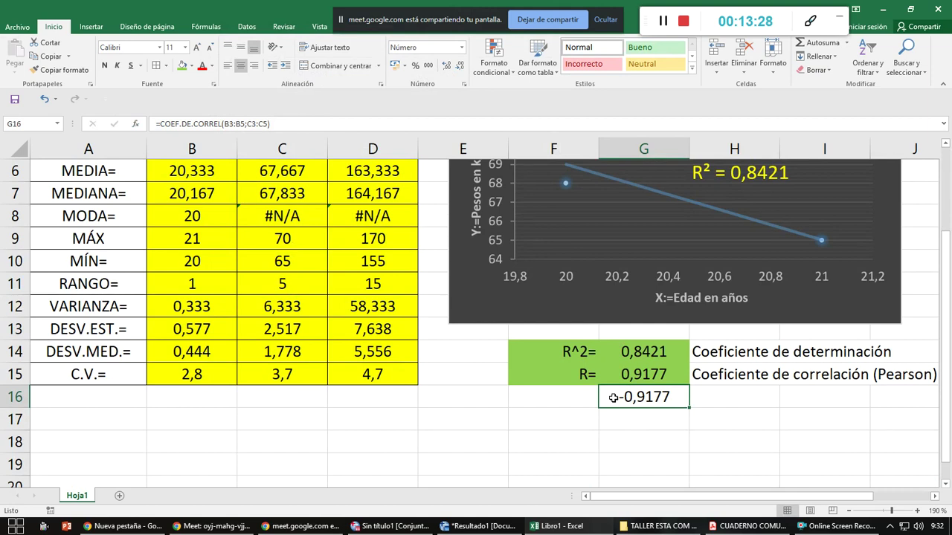
# Compare the R^2 and R values in G14:G15 with the COEF.DE.CORREL result in G16 and the chart's trendline slope
pyautogui.click(573, 373)
pyautogui.click(616, 370)
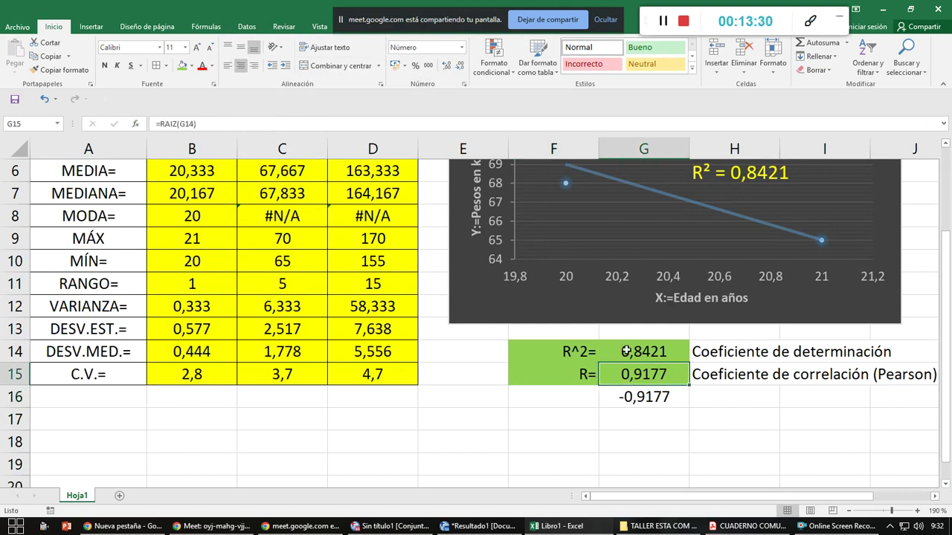
pyautogui.click(629, 351)
pyautogui.click(642, 378)
pyautogui.click(650, 397)
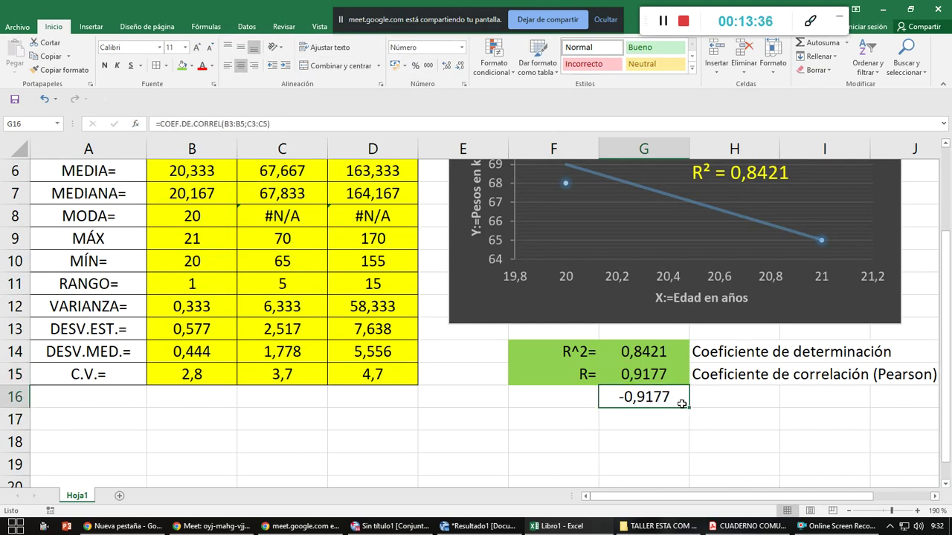
pyautogui.scroll(2, 678, 394)
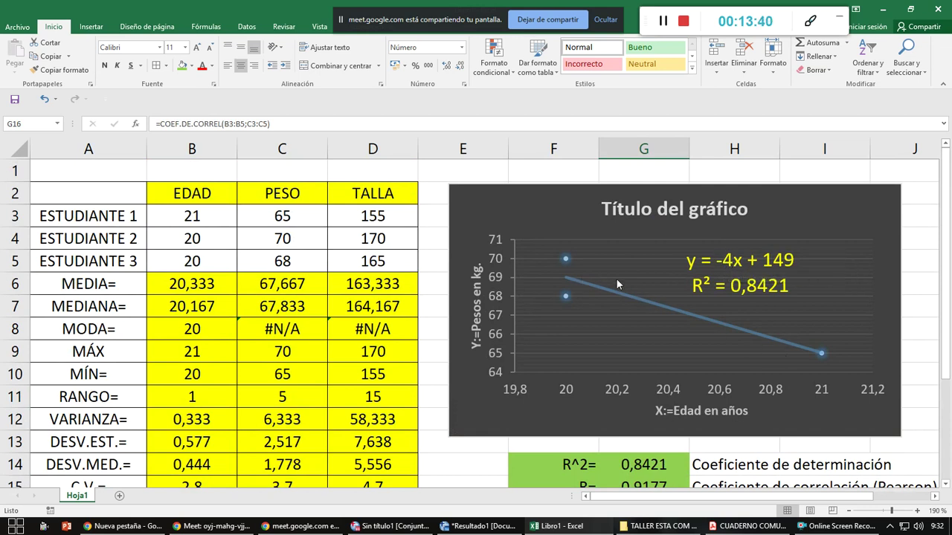
pyautogui.scroll(-3, 609, 375)
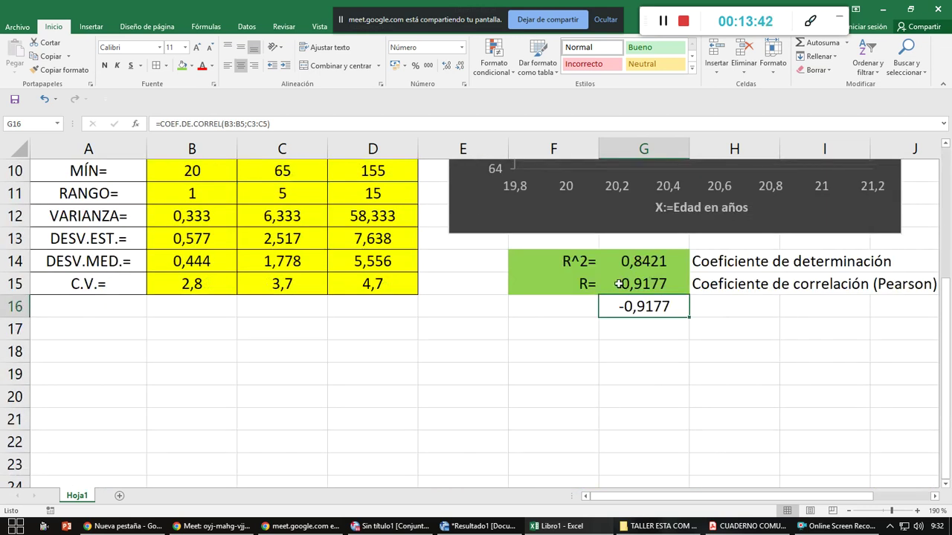
pyautogui.click(619, 284)
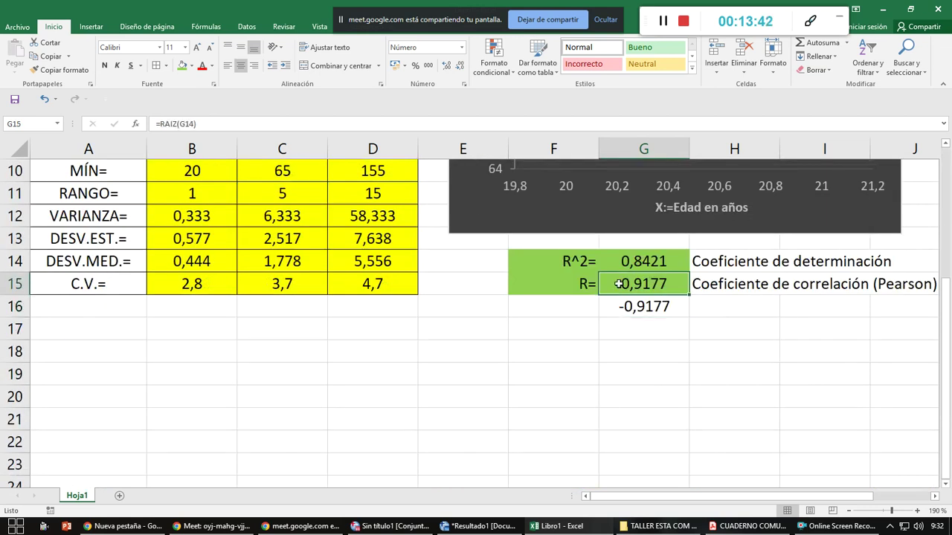
# Enter the right-aligned label "R=" in F16 and fill F16:G16 with light green
pyautogui.click(580, 308)
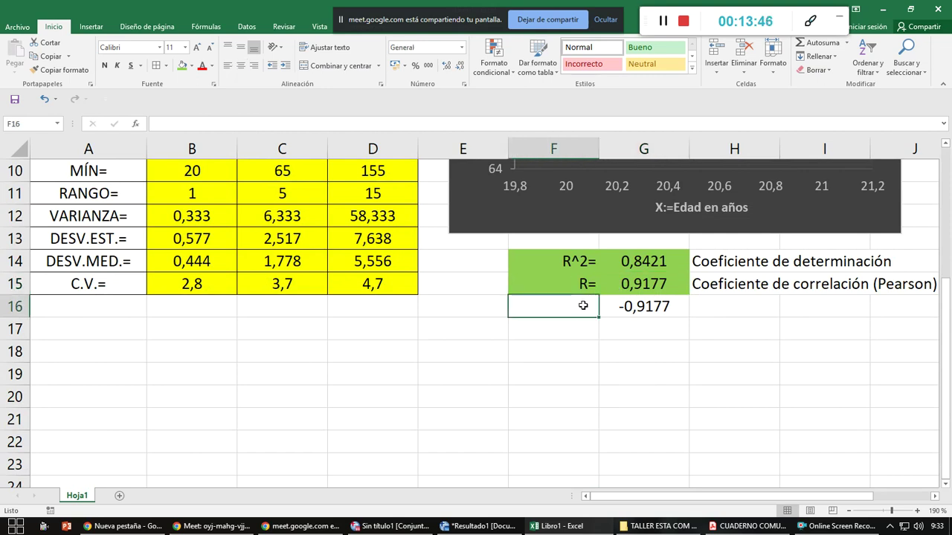
pyautogui.write('R=')
pyautogui.press('Return')
pyautogui.click(583, 306)
pyautogui.click(254, 66)
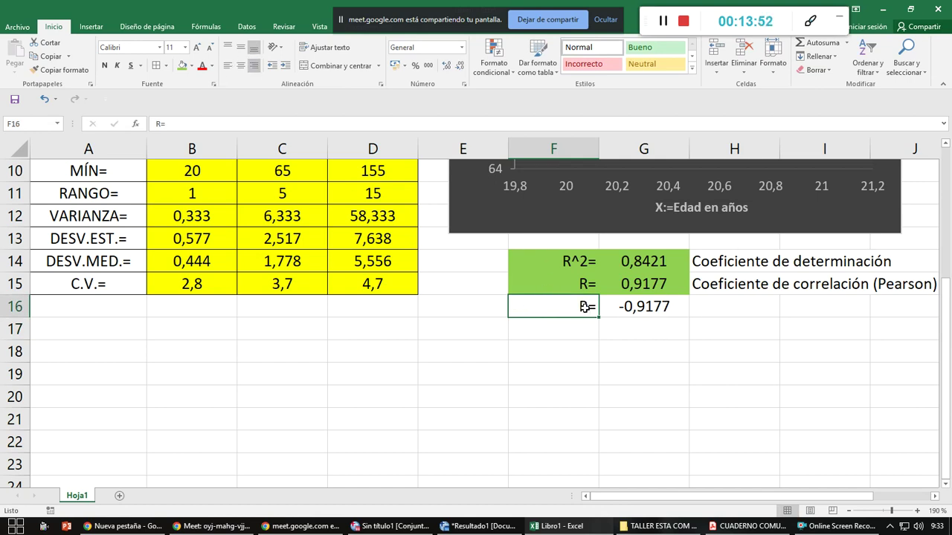
pyautogui.moveTo(569, 308); pyautogui.dragTo(642, 307)
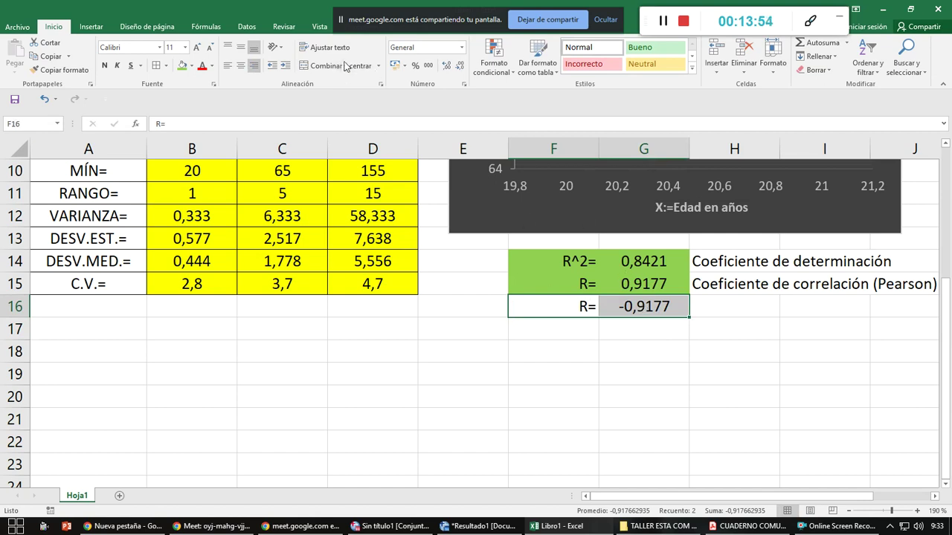
pyautogui.click(185, 67)
# Fill the square-root-based R row F15:G15 with red
pyautogui.click(566, 281)
pyautogui.moveTo(566, 281); pyautogui.dragTo(632, 287)
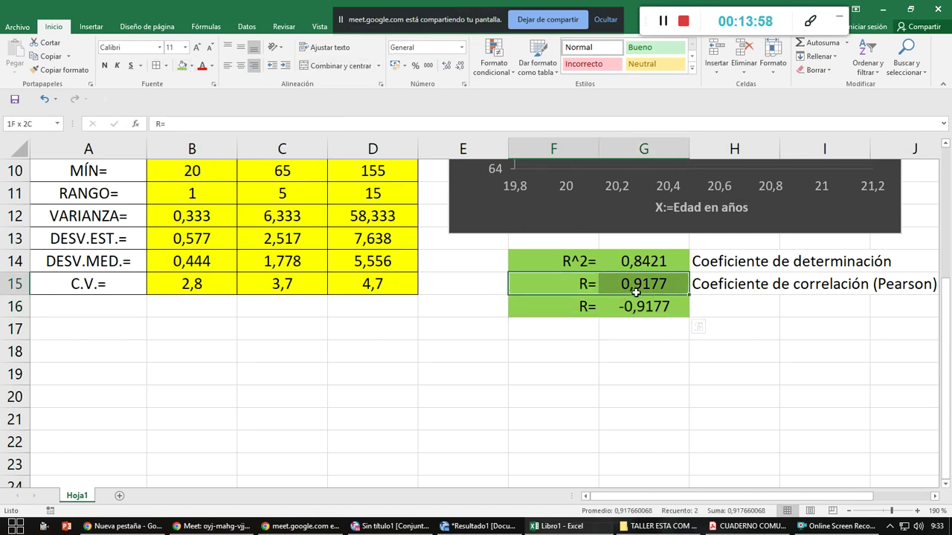
pyautogui.click(191, 66)
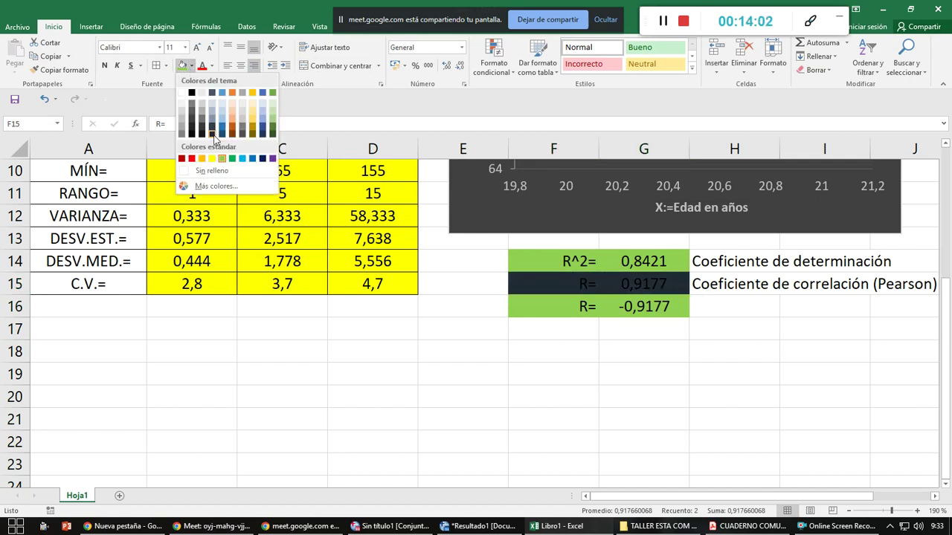
pyautogui.click(191, 159)
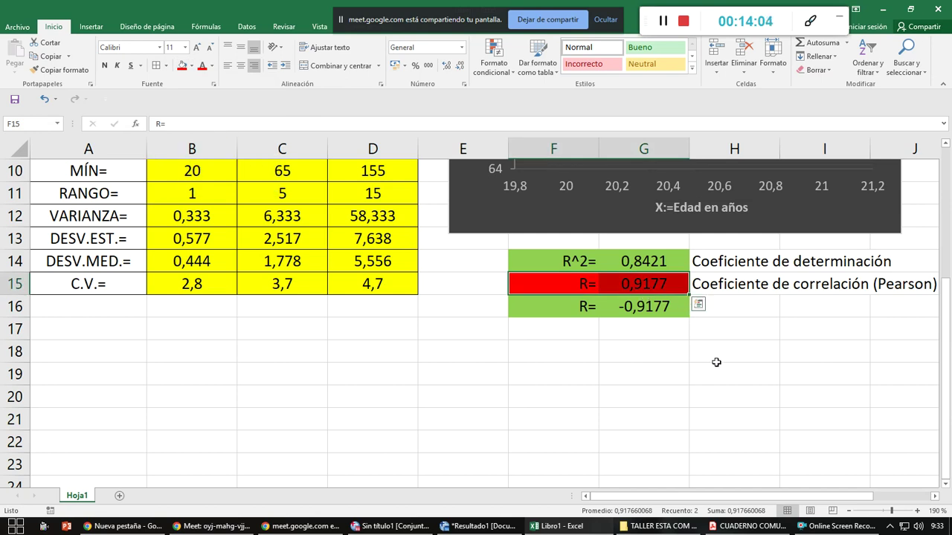
pyautogui.scroll(2, 713, 361)
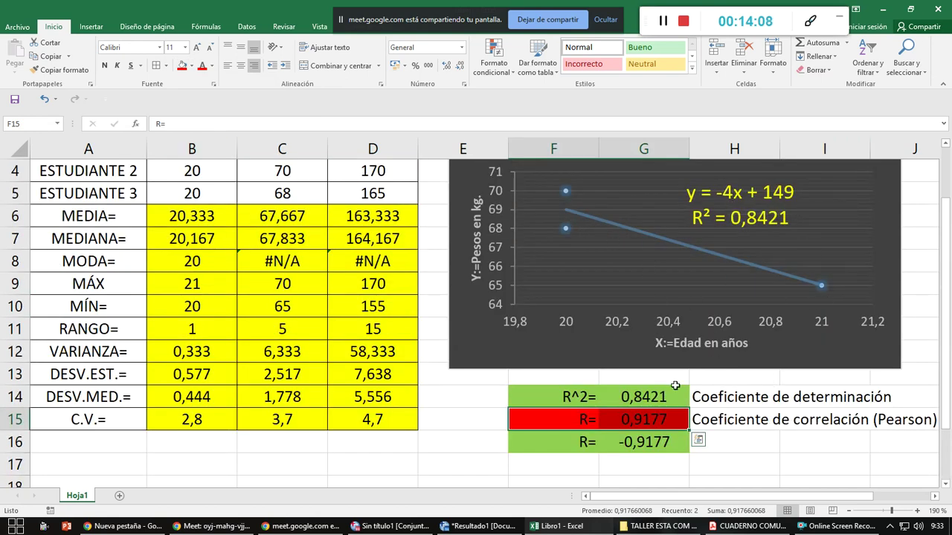
pyautogui.scroll(-2, 632, 306)
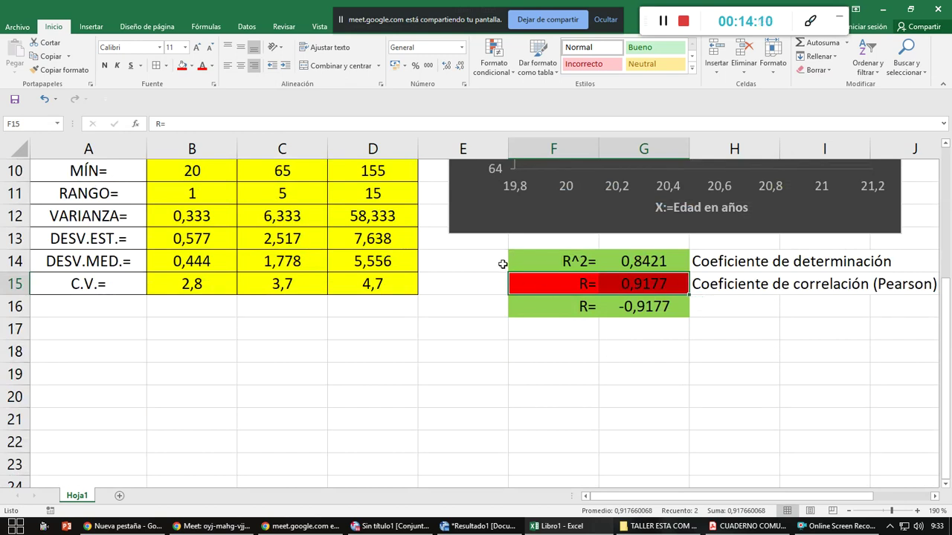
# Insert the statistical function COEFICIENTE.R2 in G17 below the COEF.DE.CORREL result
pyautogui.click(585, 333)
pyautogui.click(611, 268)
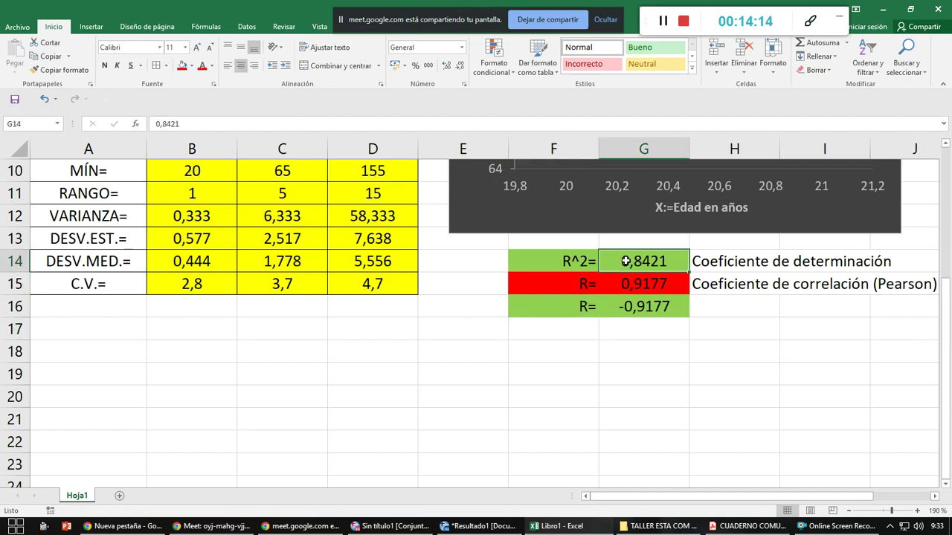
pyautogui.click(584, 335)
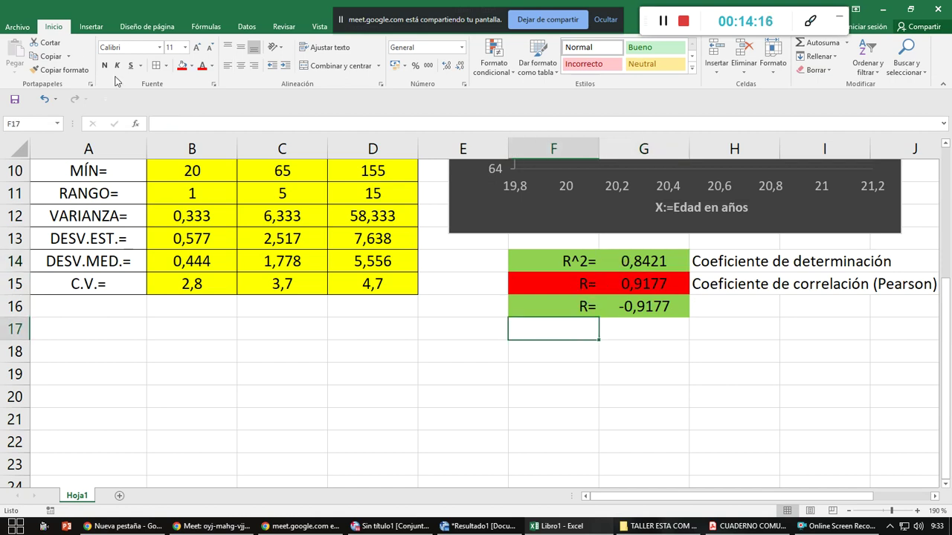
pyautogui.click(620, 327)
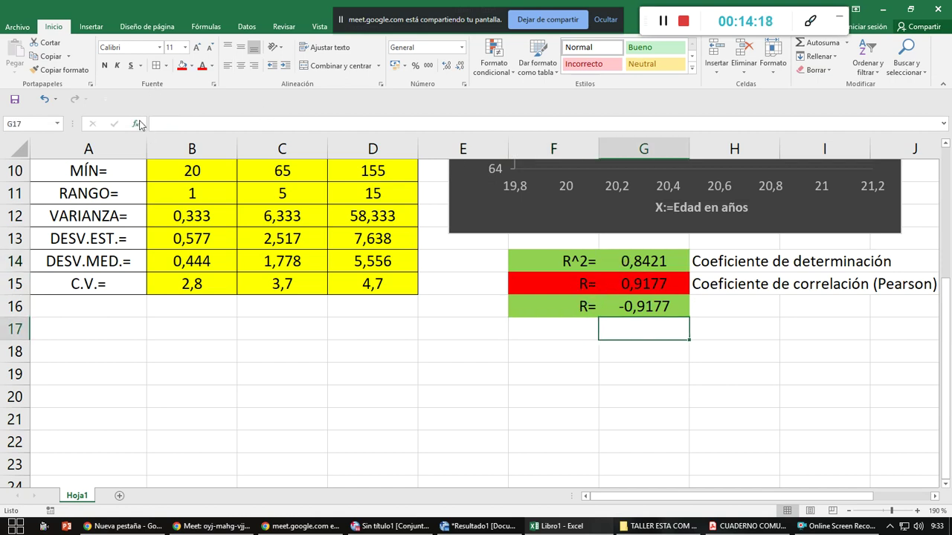
pyautogui.click(138, 124)
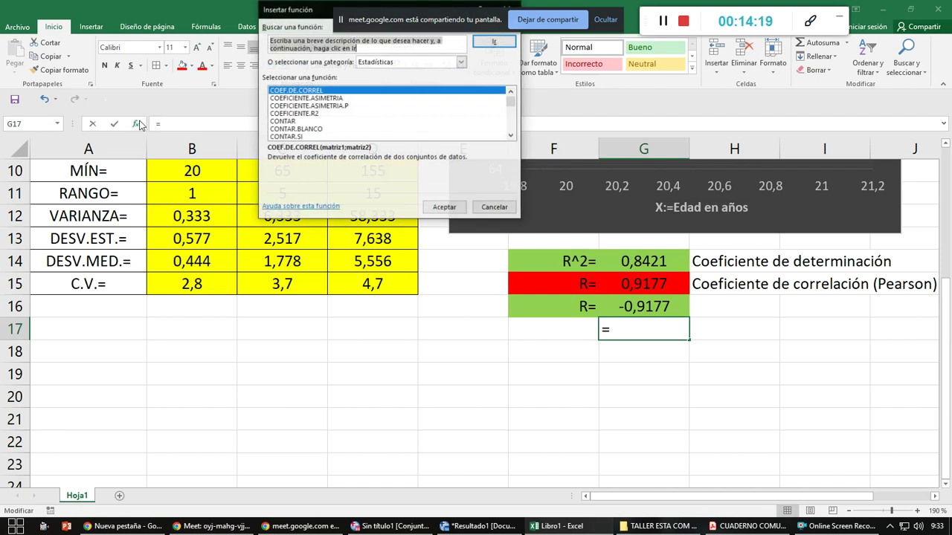
pyautogui.click(305, 114)
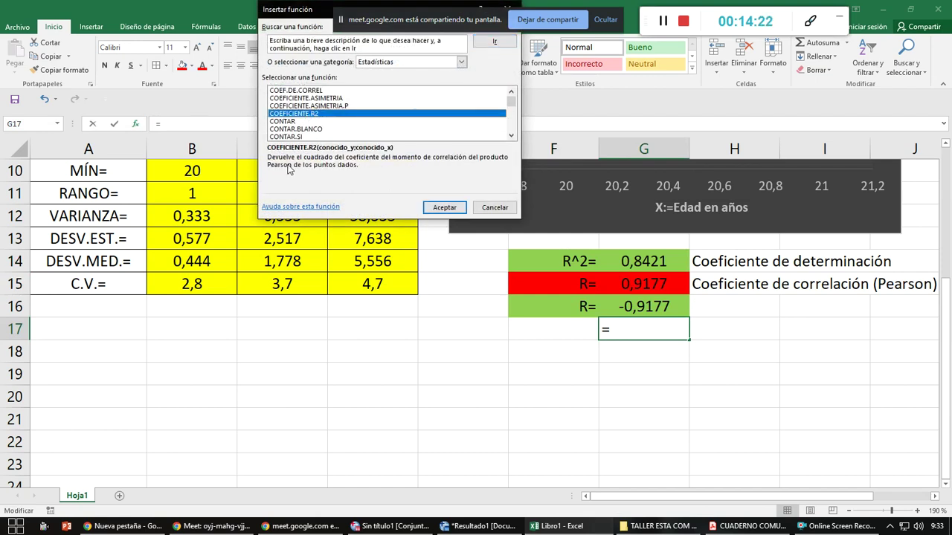
pyautogui.click(445, 207)
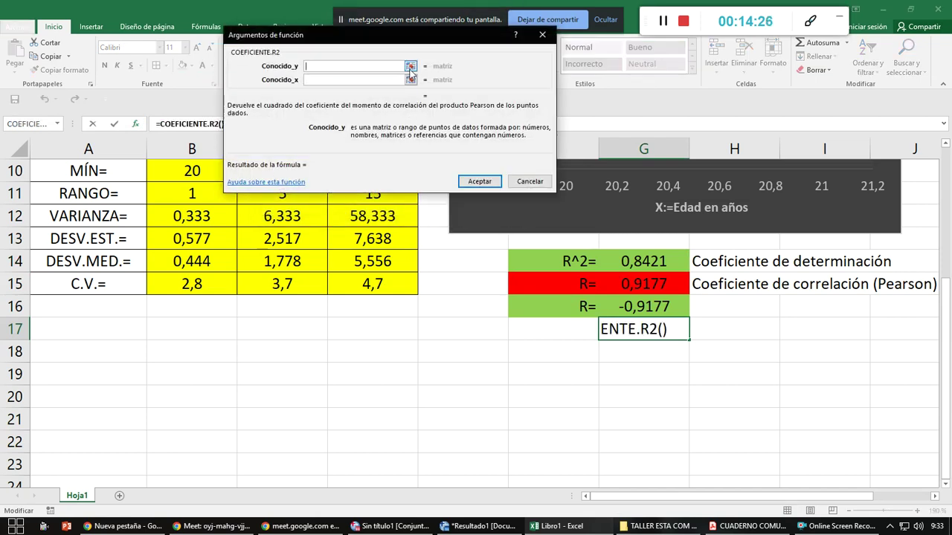
# Complete COEFICIENTE.R2 with the weights C3:C5 as Conocido_y and the ages B3:B5 as Conocido_x
pyautogui.click(411, 66)
pyautogui.scroll(3, 194, 216)
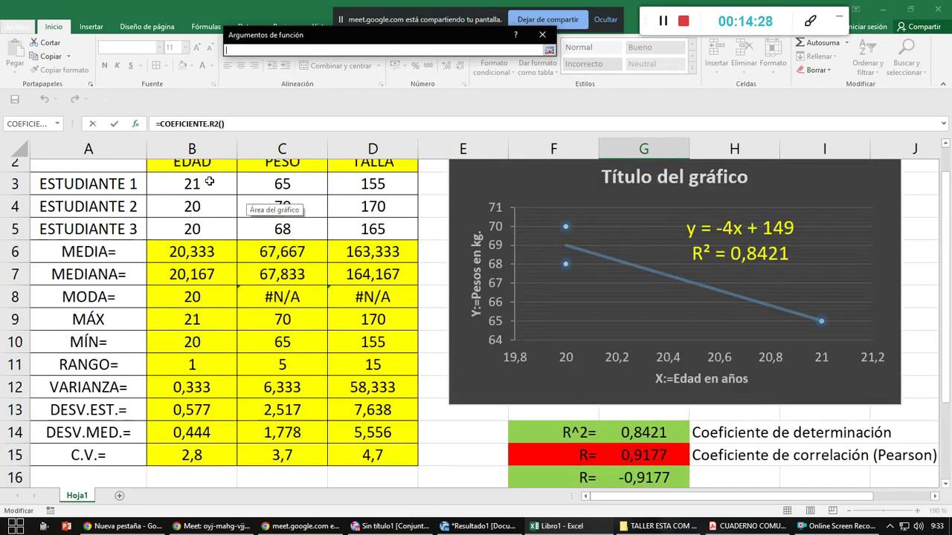
pyautogui.moveTo(195, 216); pyautogui.dragTo(201, 255)
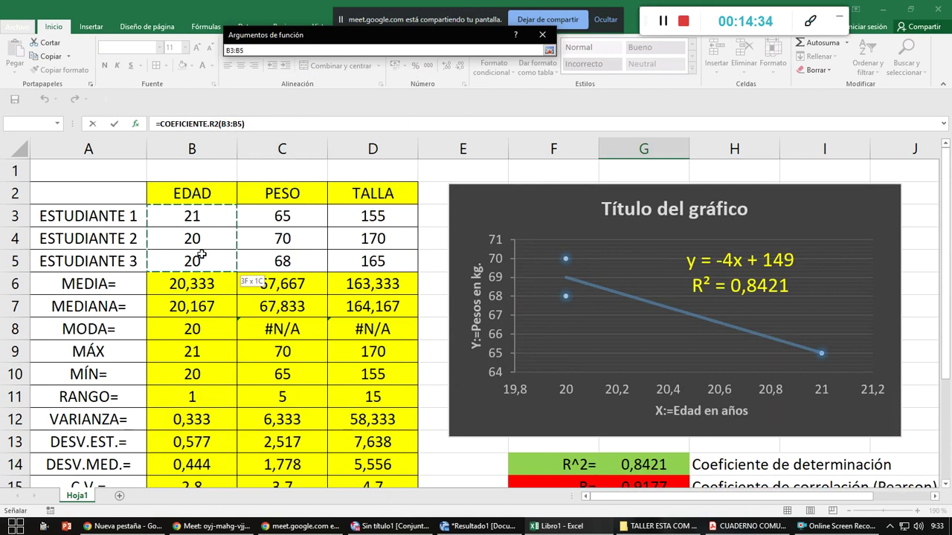
pyautogui.moveTo(245, 216); pyautogui.dragTo(252, 260)
pyautogui.click(549, 50)
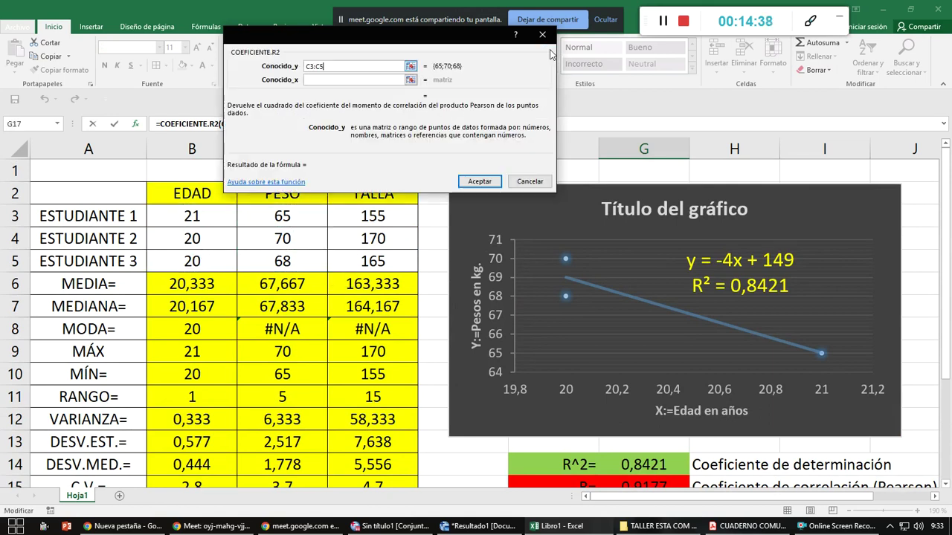
pyautogui.click(391, 81)
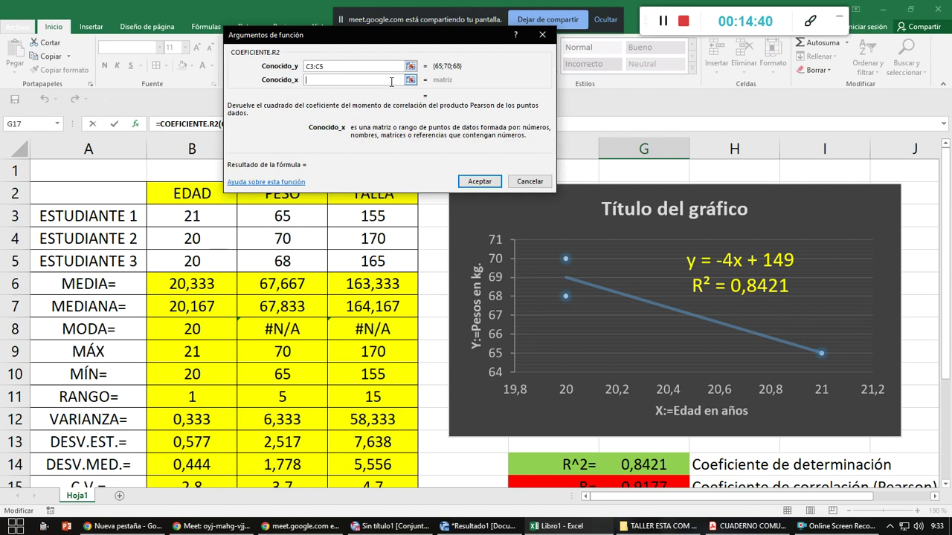
pyautogui.moveTo(202, 216); pyautogui.dragTo(208, 250)
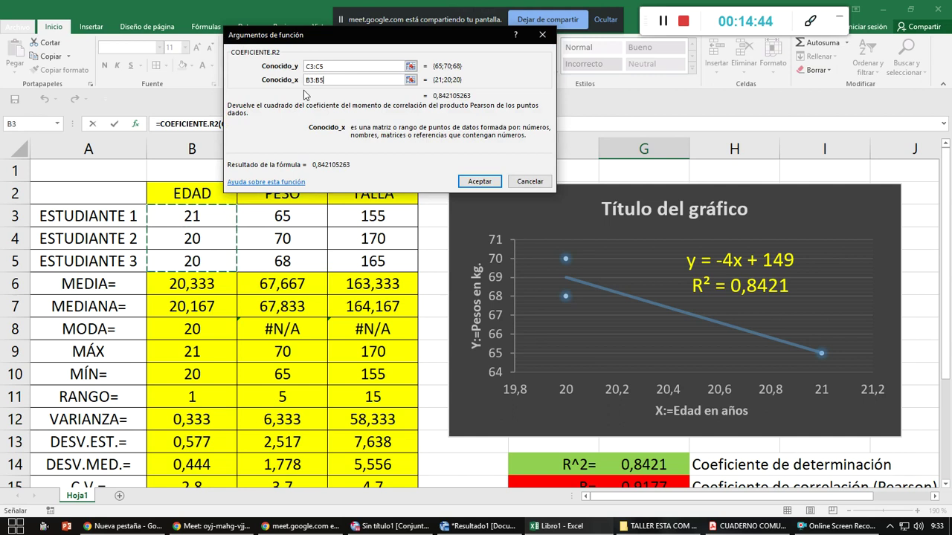
pyautogui.click(476, 182)
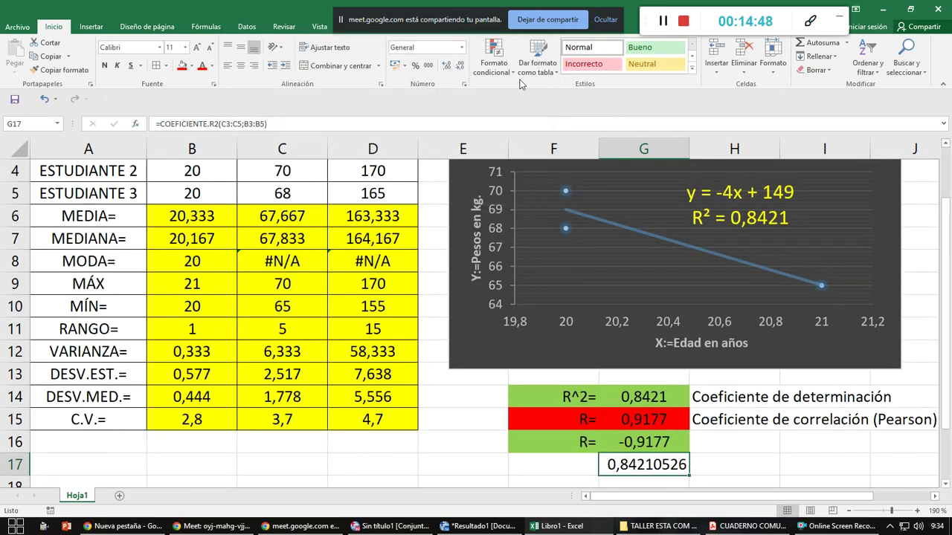
# Format the COEFICIENTE.R2 result in G17 to four decimal places and centre it in the cell
pyautogui.click(460, 67)
pyautogui.click(459, 67)
pyautogui.click(460, 66)
pyautogui.click(460, 67)
pyautogui.click(240, 66)
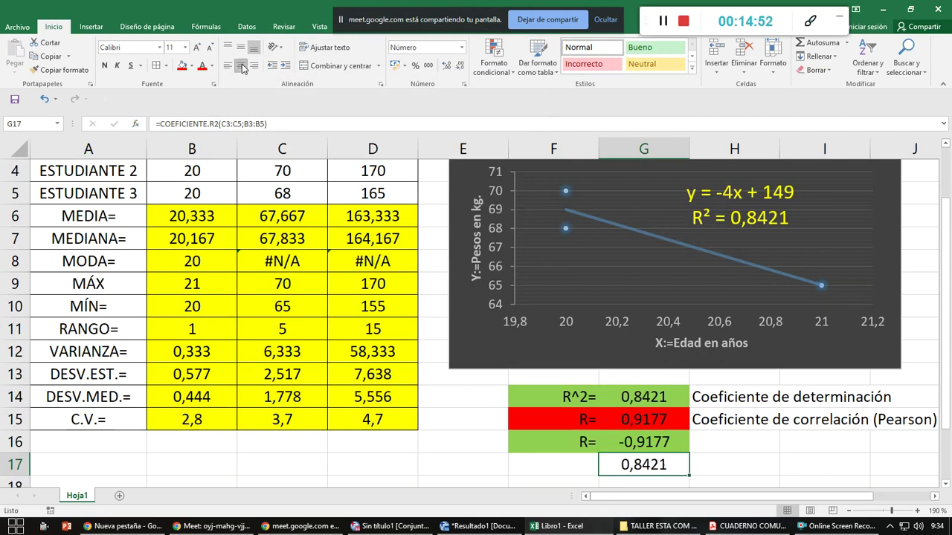
# Copy the "R^2=" label from F14 into F17 beside the COEFICIENTE.R2 result
pyautogui.click(574, 388)
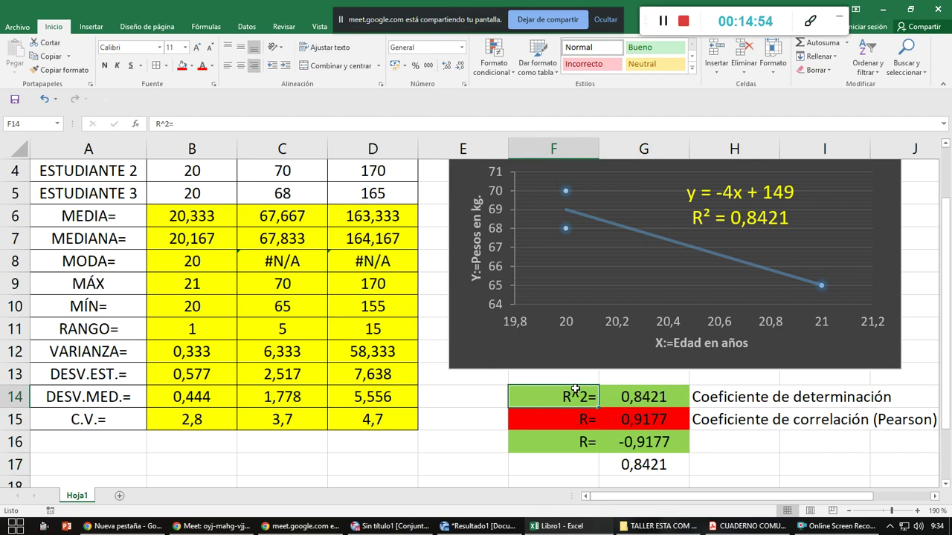
pyautogui.hotkey('ctrl', 'c')
pyautogui.click(588, 465)
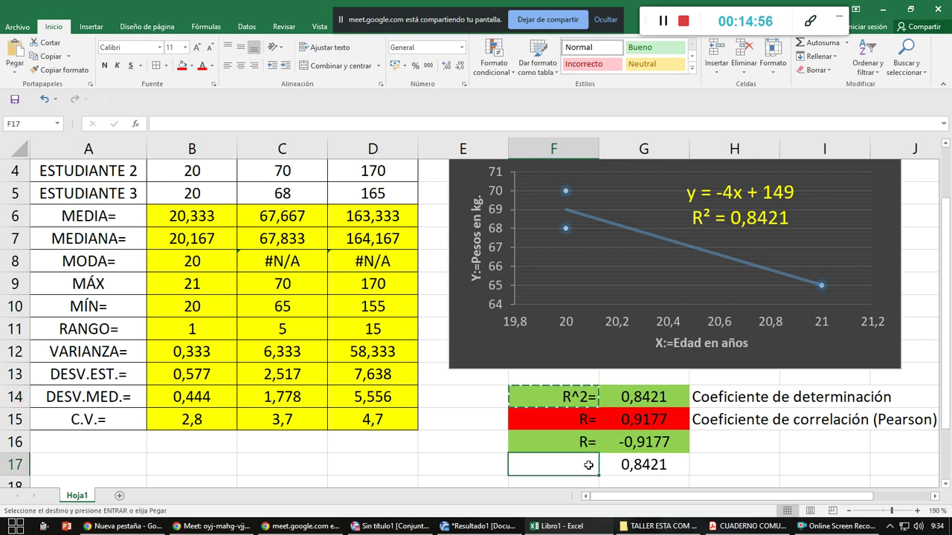
pyautogui.hotkey('ctrl', 'v')
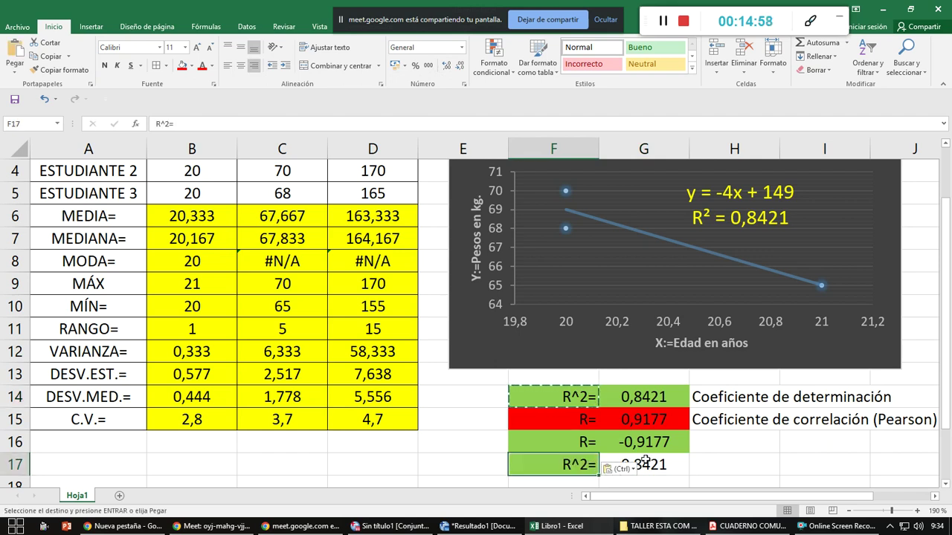
# Fill the COEFICIENTE.R2 result cell G17 with light green to match its label
pyautogui.click(675, 472)
pyautogui.click(191, 66)
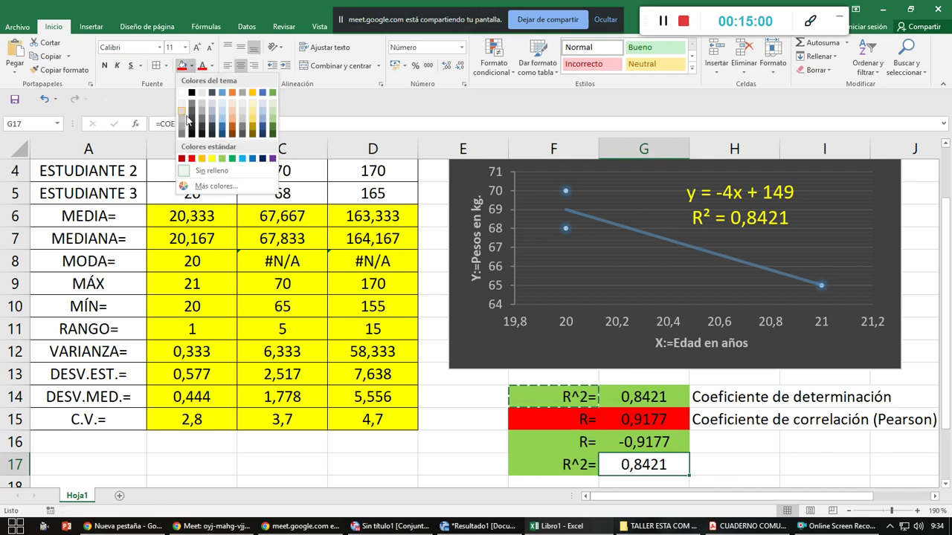
pyautogui.click(222, 158)
pyautogui.click(719, 461)
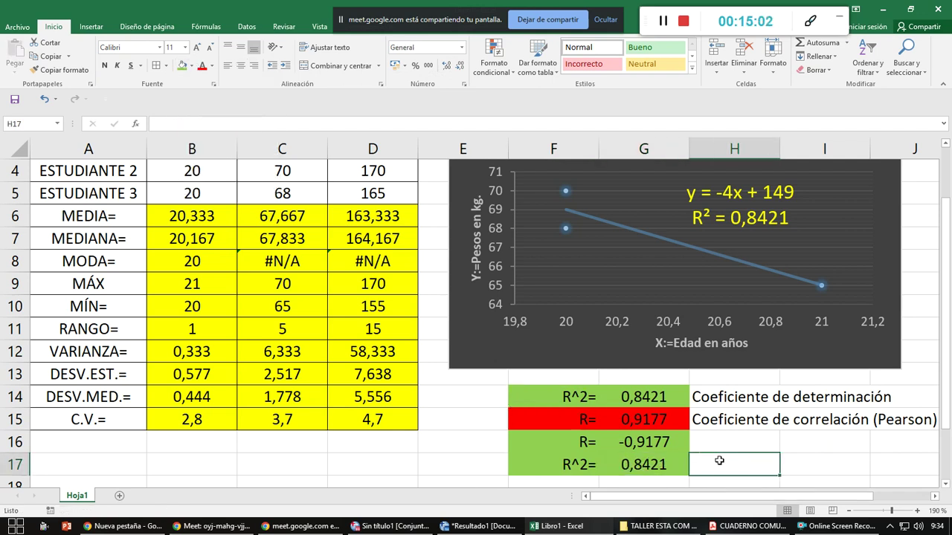
# Fill the manually entered R^2 label and value in F14:G14 with red
pyautogui.click(653, 394)
pyautogui.click(655, 465)
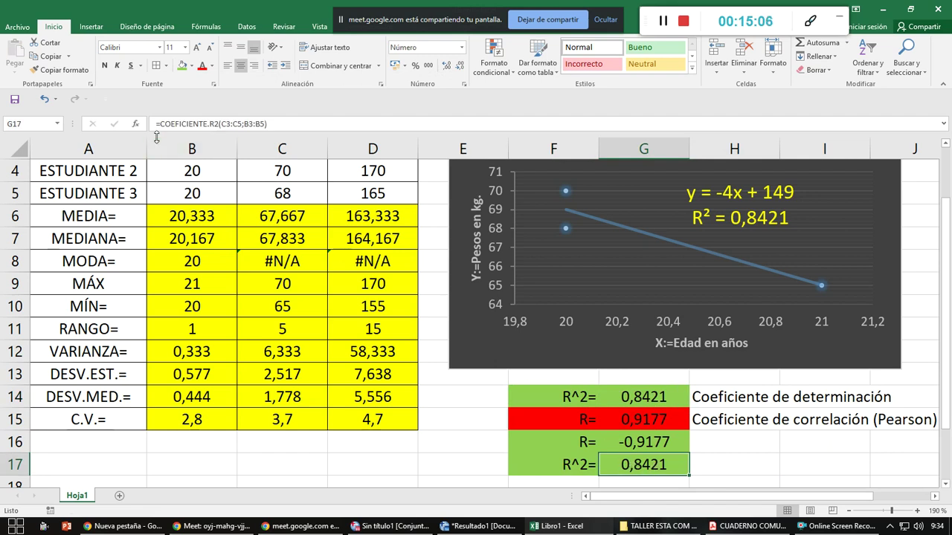
pyautogui.click(628, 399)
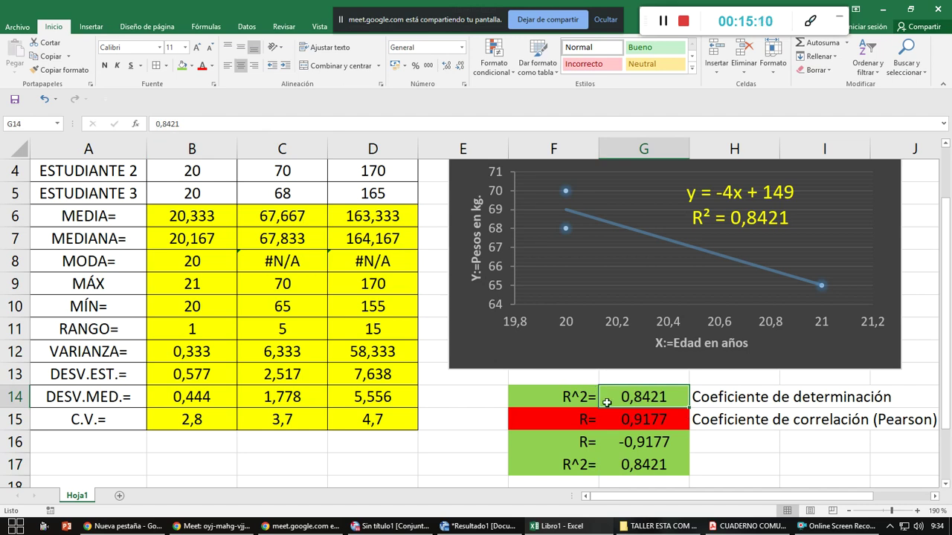
pyautogui.click(629, 420)
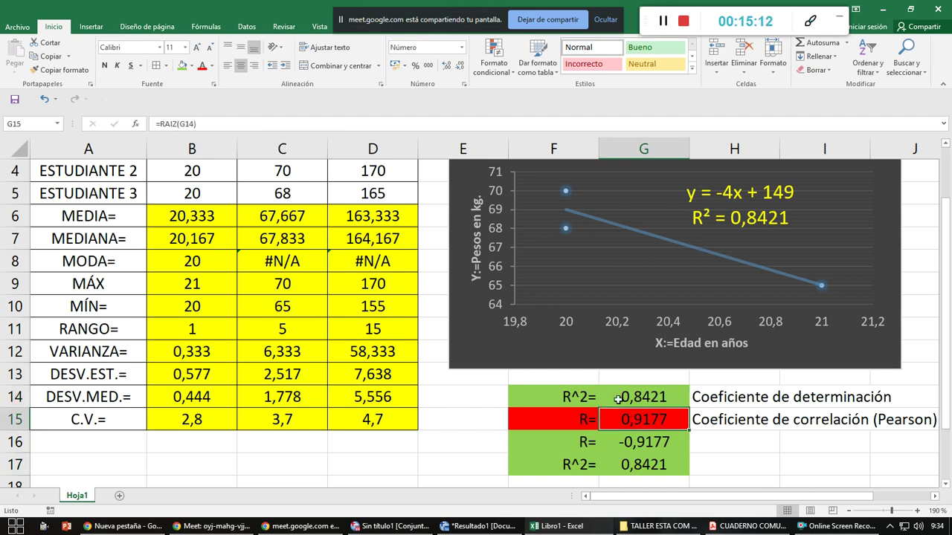
pyautogui.moveTo(524, 398); pyautogui.dragTo(616, 400)
pyautogui.click(202, 65)
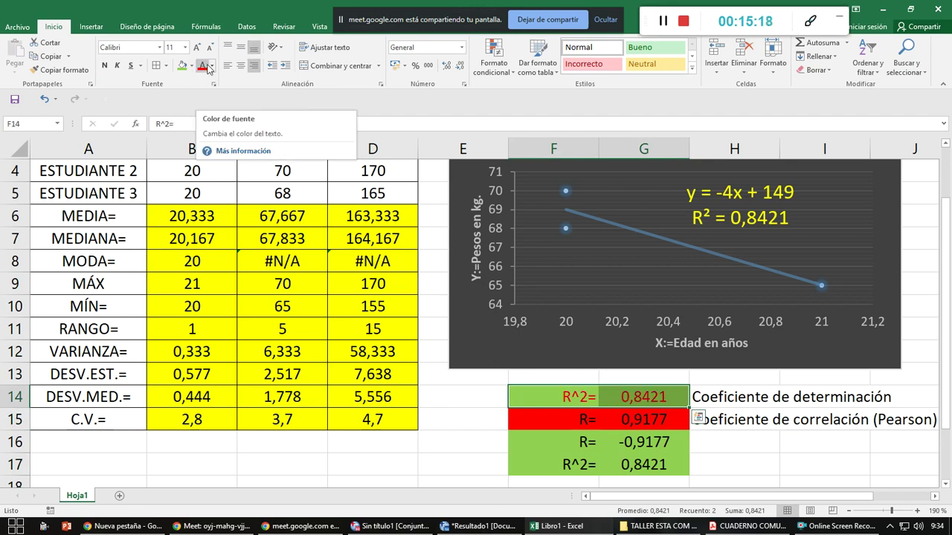
pyautogui.hotkey('ctrl', 'z')
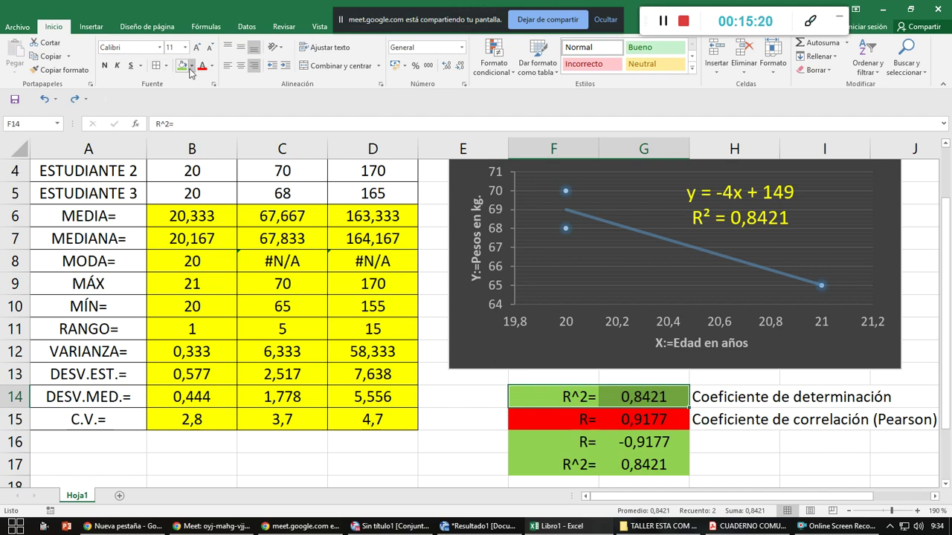
pyautogui.click(191, 66)
pyautogui.click(191, 153)
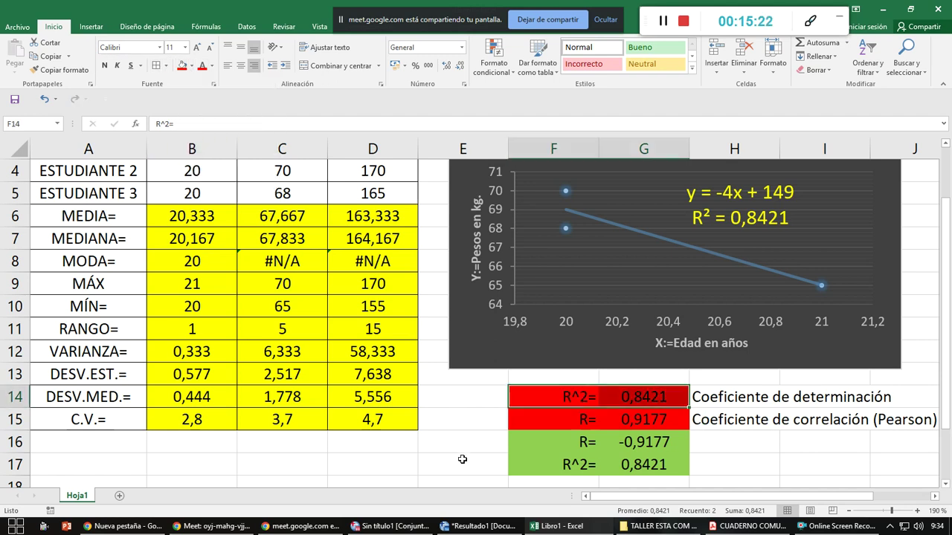
pyautogui.click(463, 459)
# Examine the formulas behind the green R and R^2 results in G16 and G17
pyautogui.scroll(-2, 455, 438)
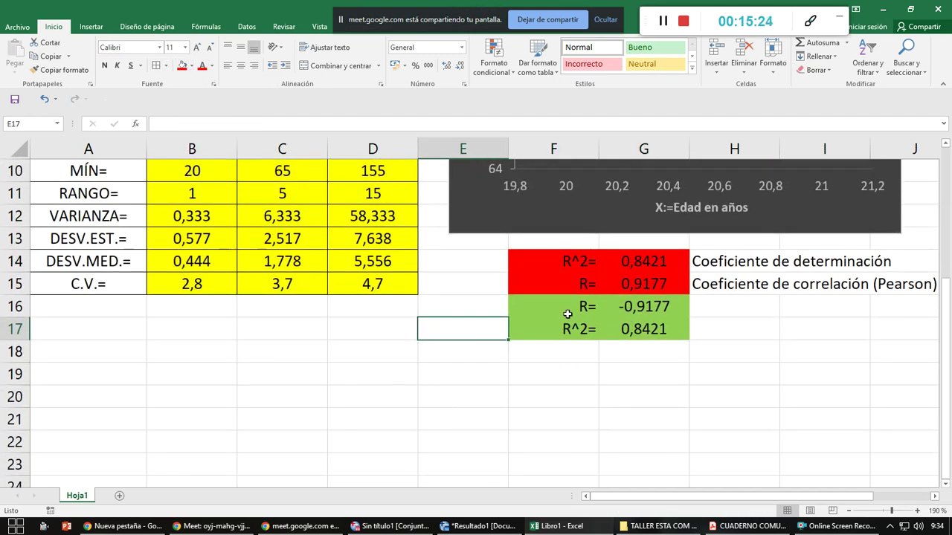
pyautogui.click(629, 305)
pyautogui.click(644, 329)
pyautogui.click(637, 307)
pyautogui.click(633, 326)
pyautogui.click(632, 307)
pyautogui.click(644, 328)
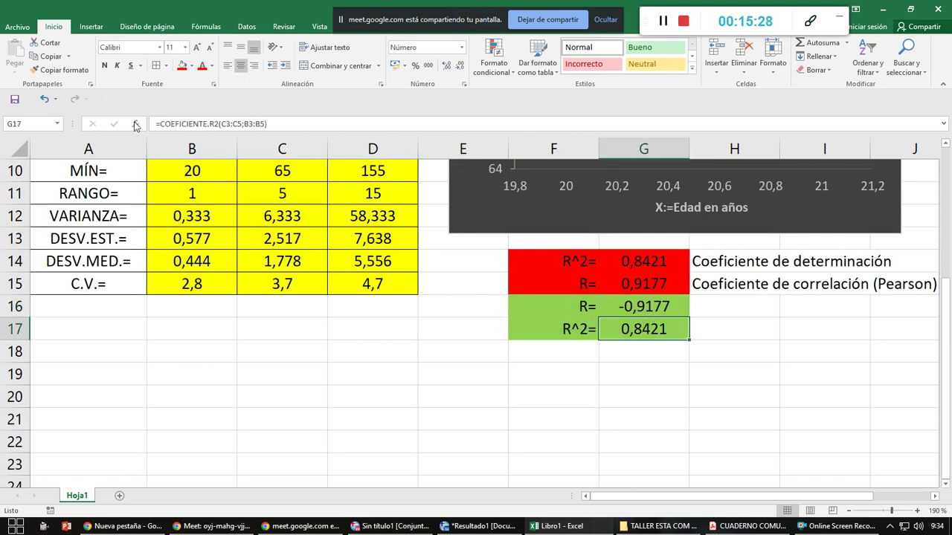
pyautogui.click(335, 313)
# Replace the chart title with "GRÁFICO DE DISPERSIÓN ENTRE EDAD Y PESO"
pyautogui.scroll(3, 372, 362)
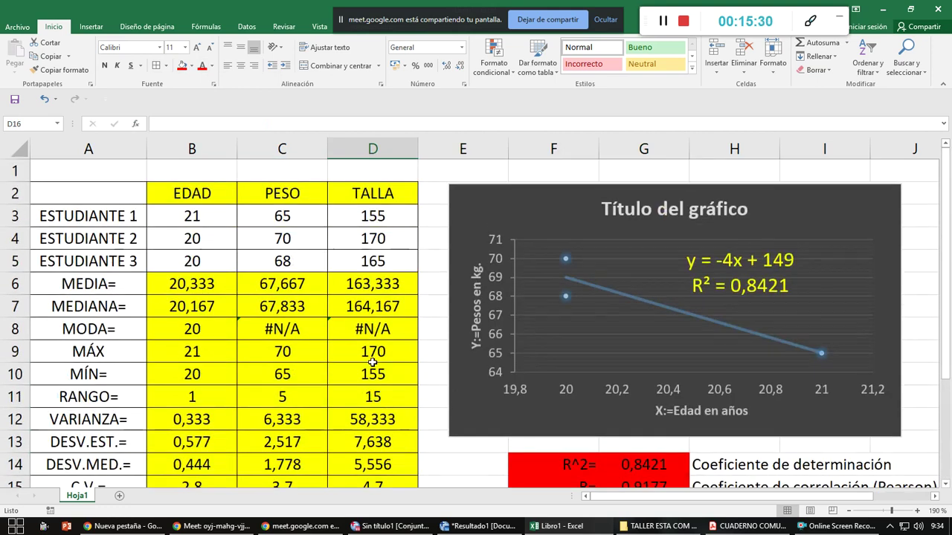
pyautogui.scroll(-1, 373, 363)
pyautogui.scroll(2, 372, 363)
pyautogui.click(605, 210)
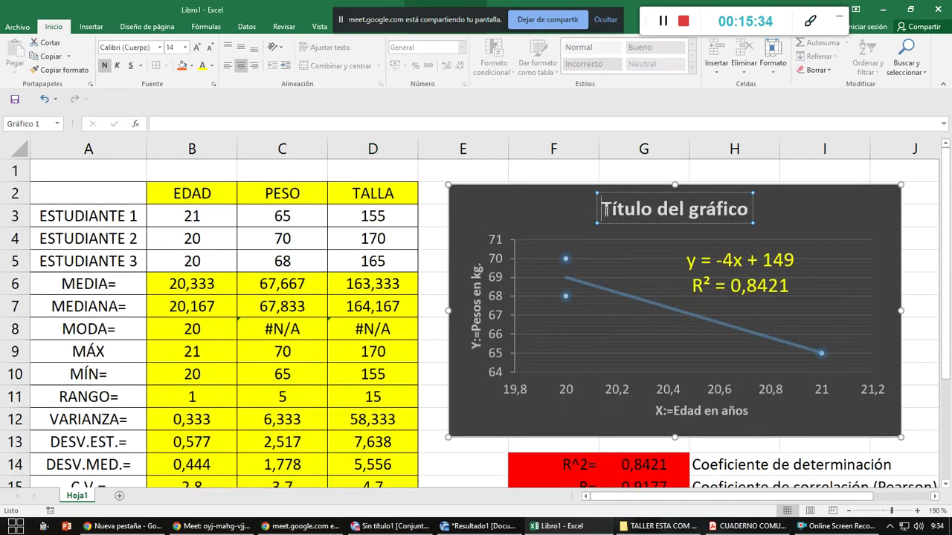
pyautogui.write('GRÁFICO DE')
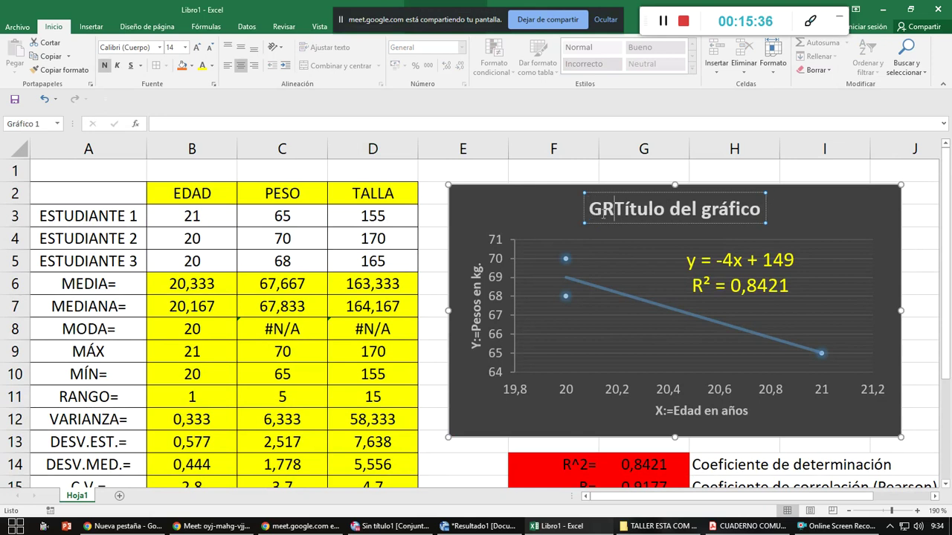
pyautogui.write(' DISPERSIÓN EN')
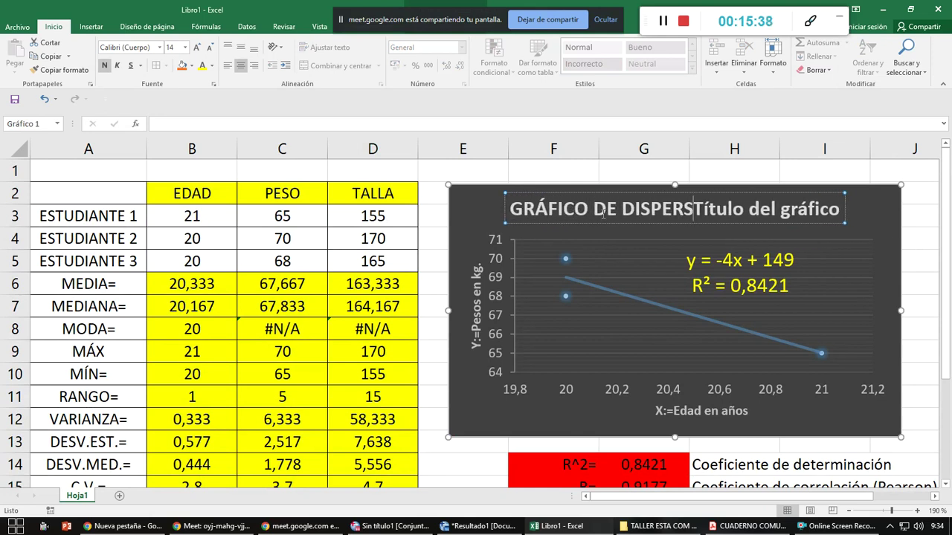
pyautogui.write('TRE EDAD Y ')
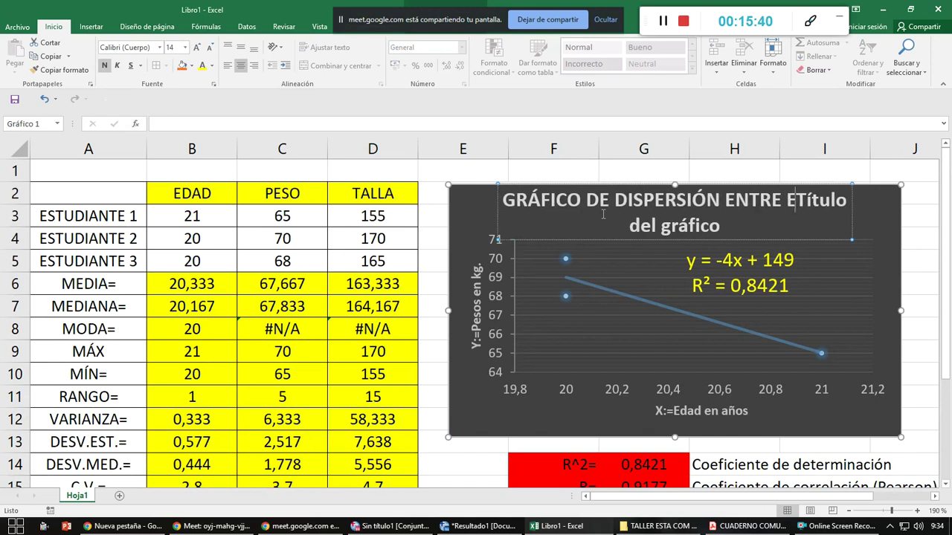
pyautogui.write('PESO')
pyautogui.press('Delete')
pyautogui.press('Delete')
pyautogui.press('Delete')
pyautogui.press('Delete')
pyautogui.press('Delete')
pyautogui.press('Delete')
pyautogui.press('Delete')
pyautogui.press('Delete')
pyautogui.press('Delete')
pyautogui.press('Delete')
pyautogui.press('Delete')
pyautogui.press('Delete')
pyautogui.press('Delete')
pyautogui.press('Delete')
pyautogui.press('Delete')
pyautogui.press('Delete')
pyautogui.press('Delete')
pyautogui.press('Delete')
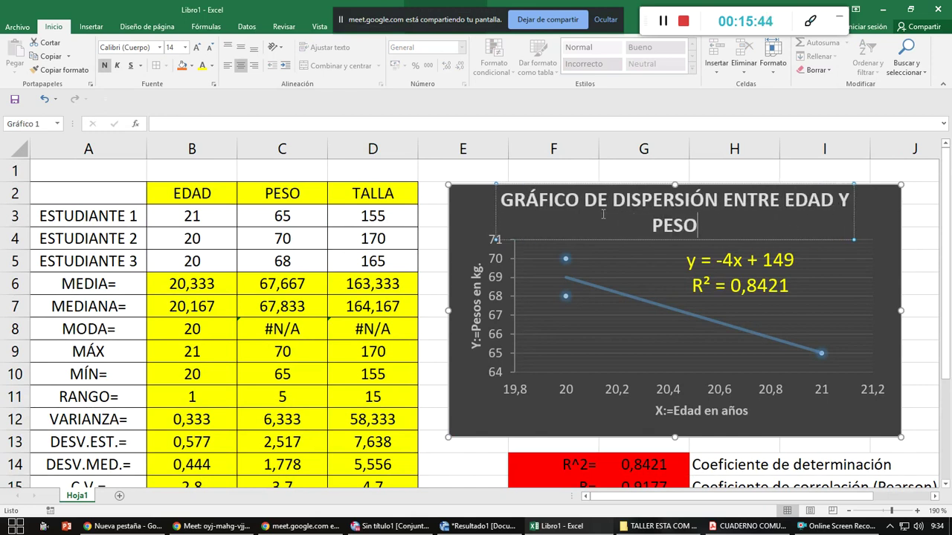
# Format the chart title with font size 11 and an orange font color
pyautogui.click(495, 206)
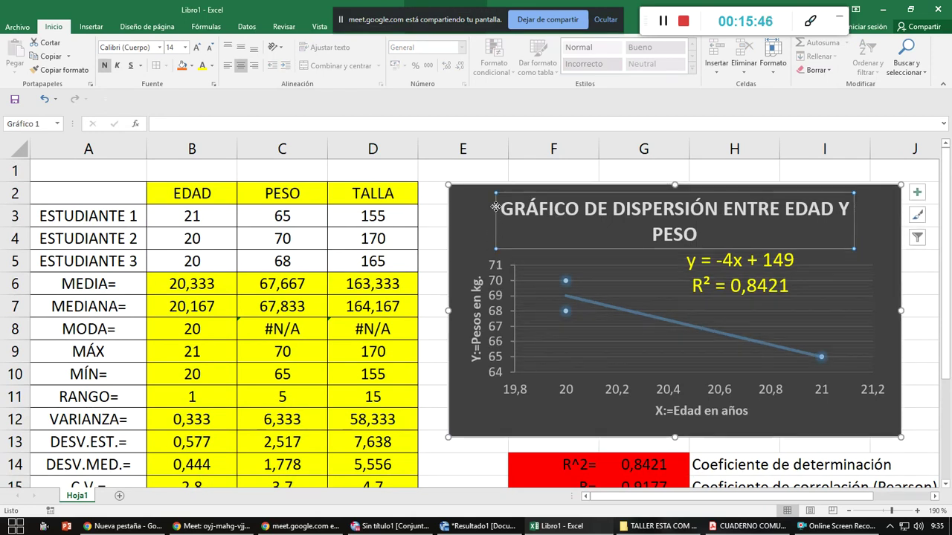
pyautogui.click(185, 47)
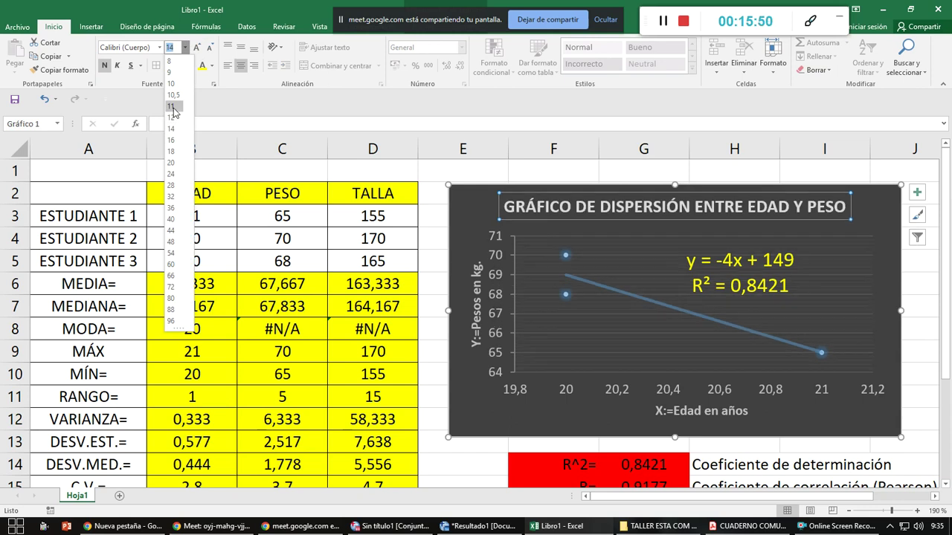
pyautogui.click(171, 106)
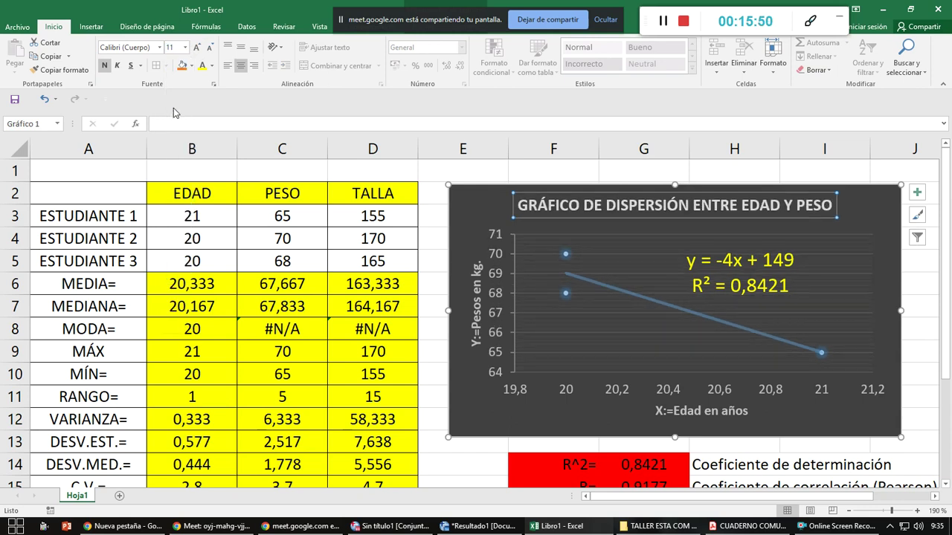
pyautogui.click(214, 66)
pyautogui.click(221, 167)
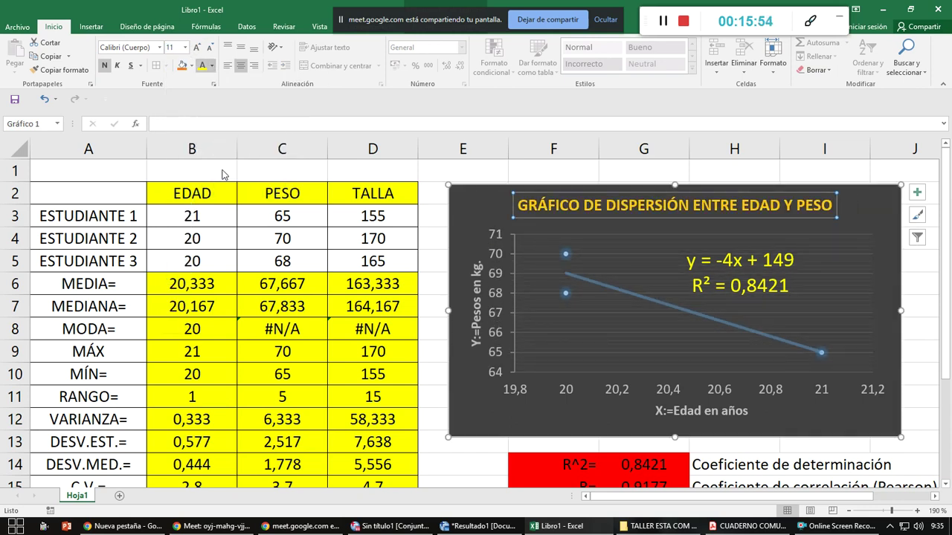
pyautogui.click(484, 462)
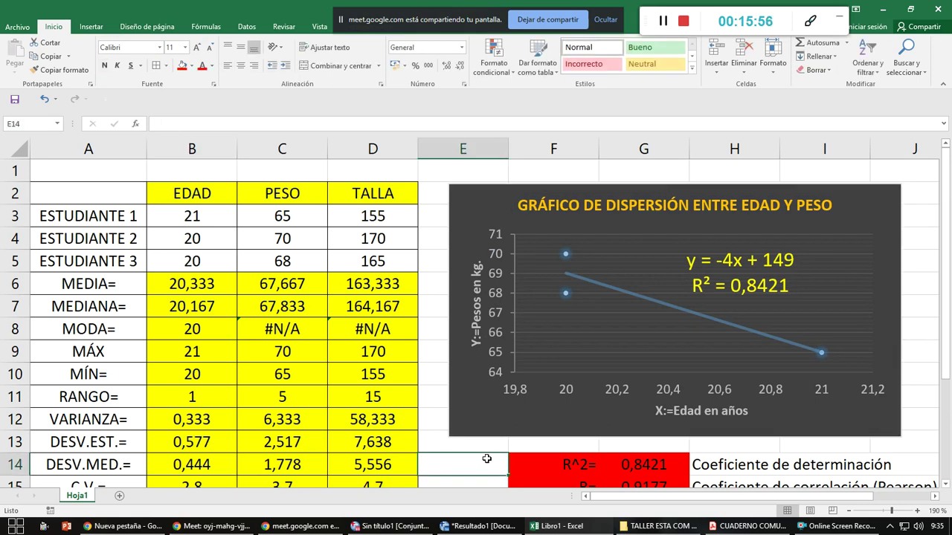
# Reduce the sheet zoom to 140% to view the whole table, the chart and the coefficients together
pyautogui.scroll(-2, 482, 452)
pyautogui.scroll(1, 480, 421)
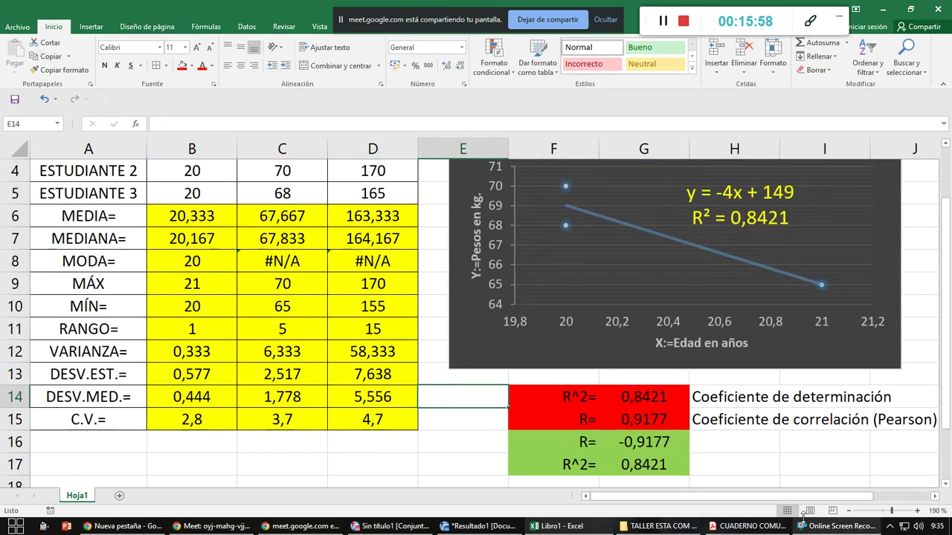
pyautogui.click(849, 511)
pyautogui.click(849, 511)
pyautogui.click(849, 511)
pyautogui.click(849, 512)
pyautogui.click(849, 512)
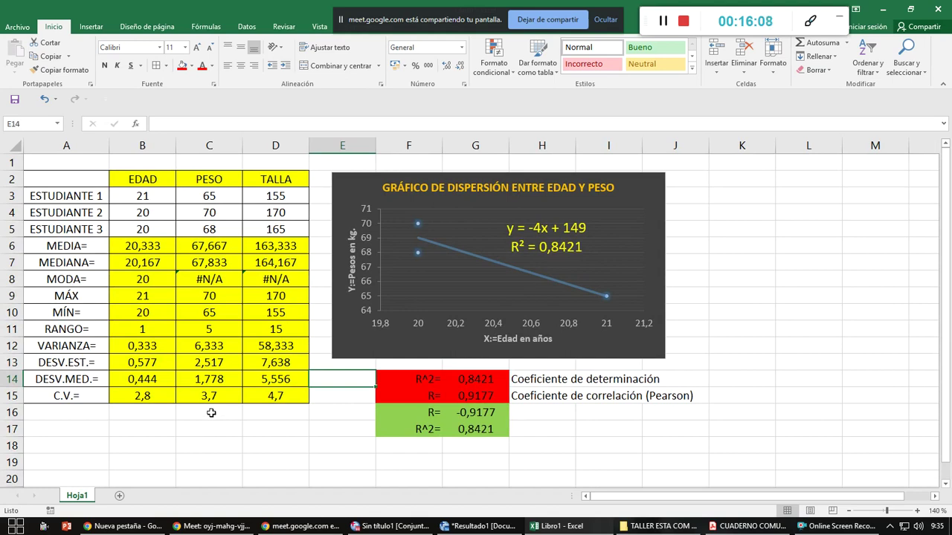
# Switch to the SPSS data editor and define three variables named EDAD, PESO and TALLA
pyautogui.moveTo(396, 532)
pyautogui.click(369, 480)
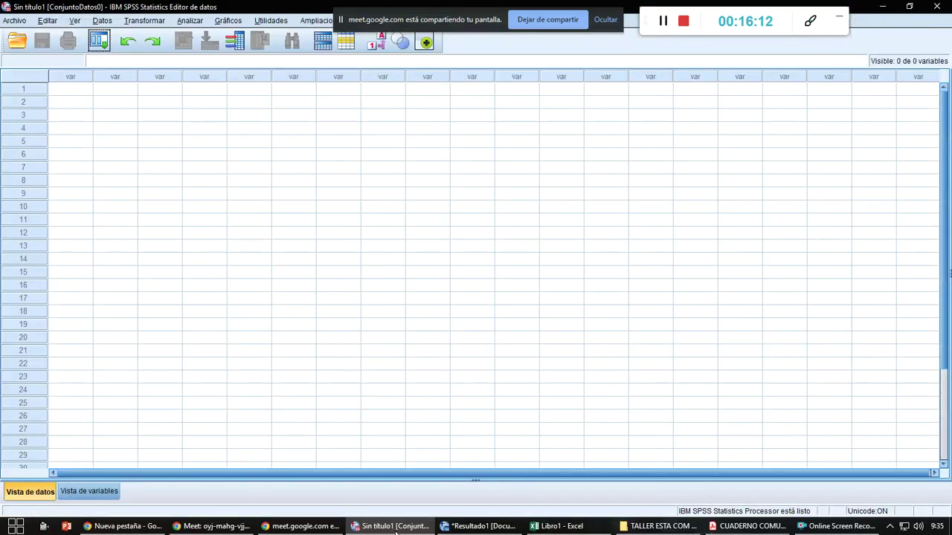
pyautogui.click(74, 492)
pyautogui.click(77, 76)
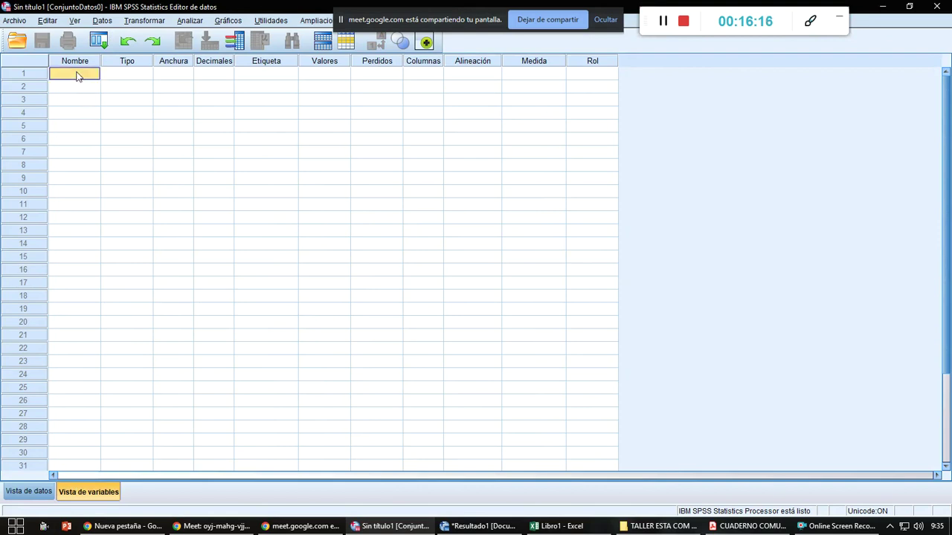
pyautogui.write('EDAD')
pyautogui.press('Return')
pyautogui.write('PE')
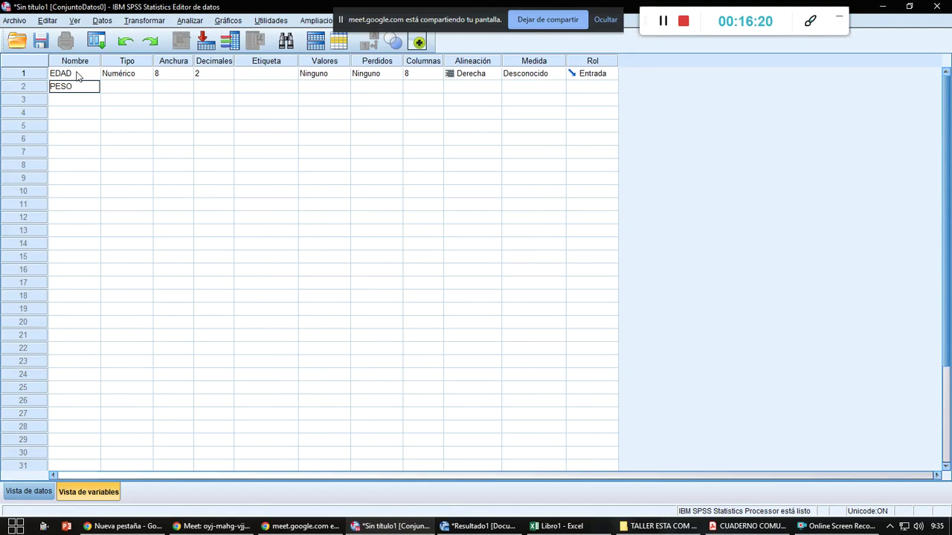
pyautogui.write('SO')
pyautogui.press('Return')
pyautogui.press('Return')
pyautogui.press('Up')
pyautogui.write('TA')
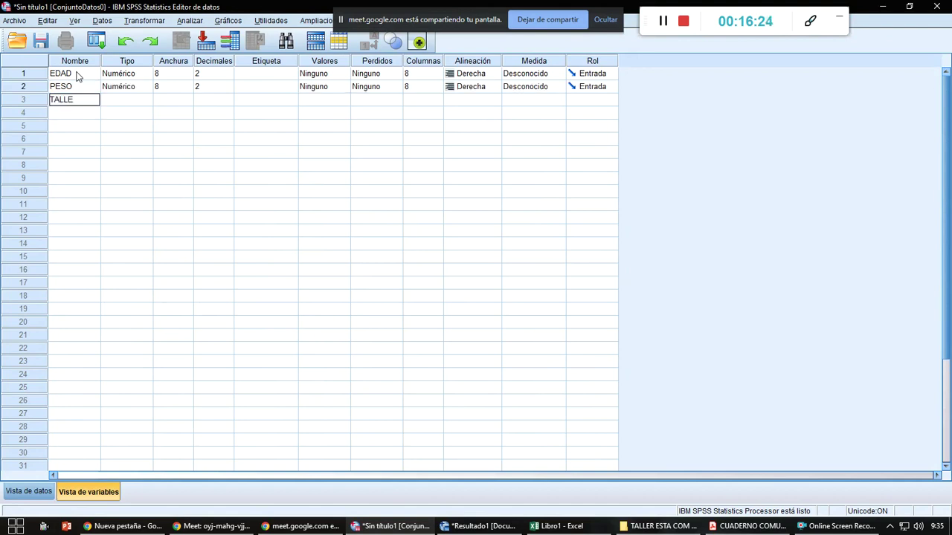
pyautogui.press('Return')
# Copy the age, weight and height values of the three students, B3:D5, from the Excel sheet
pyautogui.click(28, 491)
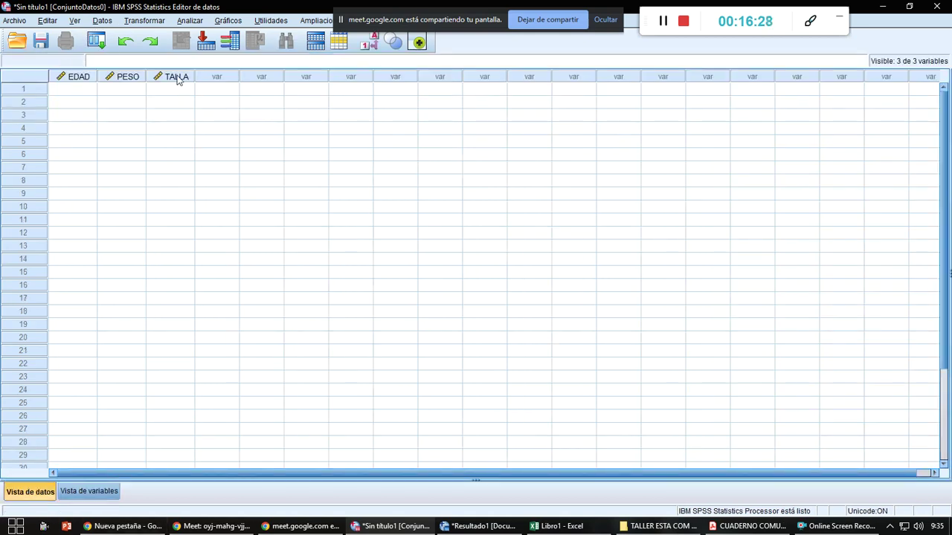
pyautogui.click(80, 91)
pyautogui.hotkey('alt', 'Tab')
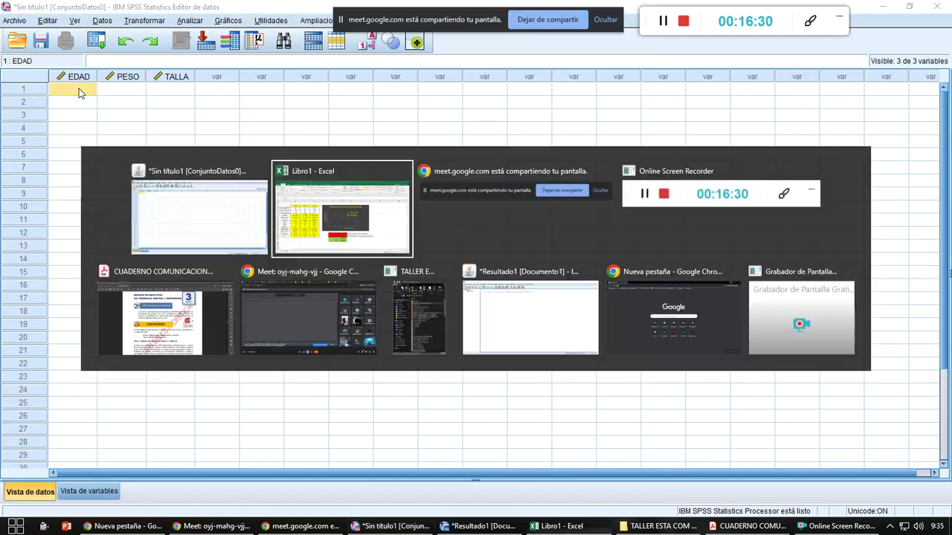
pyautogui.click(151, 196)
pyautogui.moveTo(151, 197); pyautogui.dragTo(281, 229)
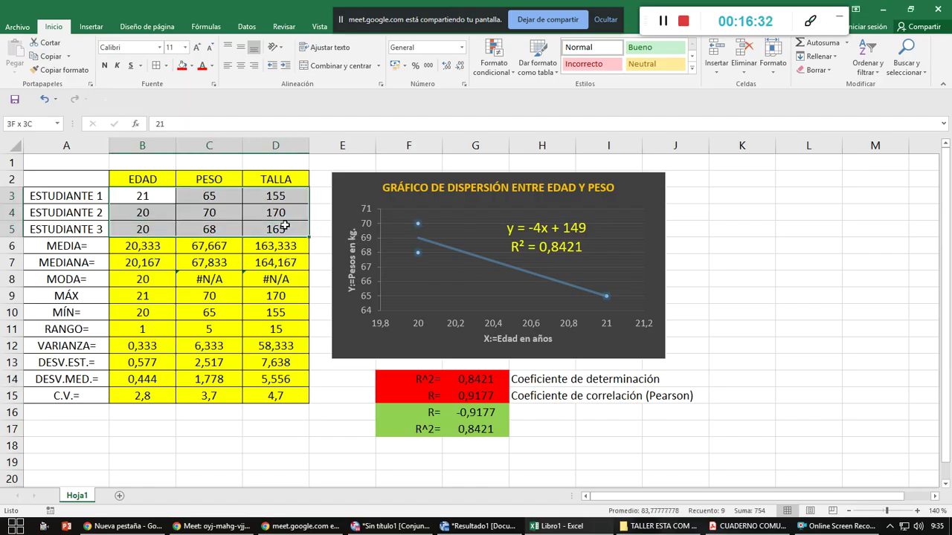
pyautogui.hotkey('ctrl', 'c')
# Paste the copied student values into the EDAD, PESO and TALLA columns in SPSS, starting at row 1
pyautogui.hotkey('alt', 'Tab')
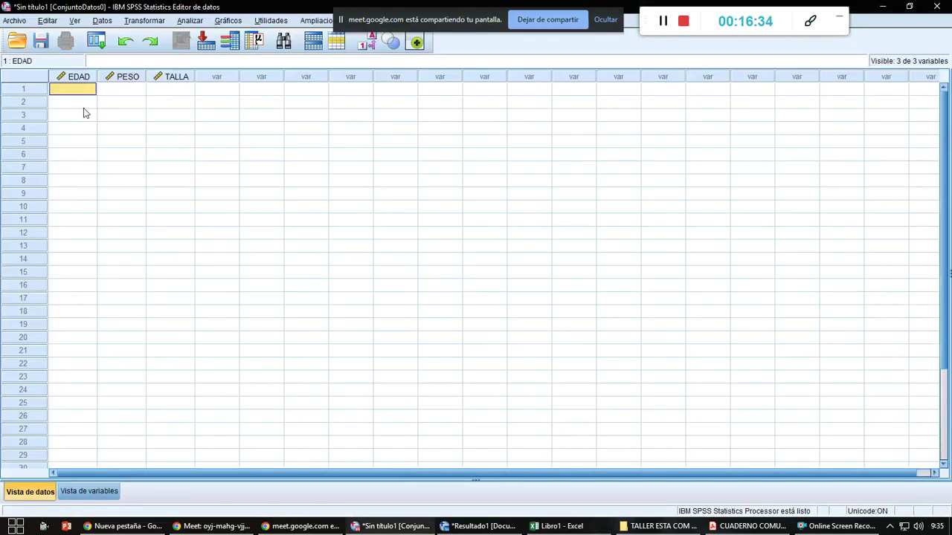
pyautogui.click(81, 114)
pyautogui.moveTo(82, 89); pyautogui.dragTo(173, 131)
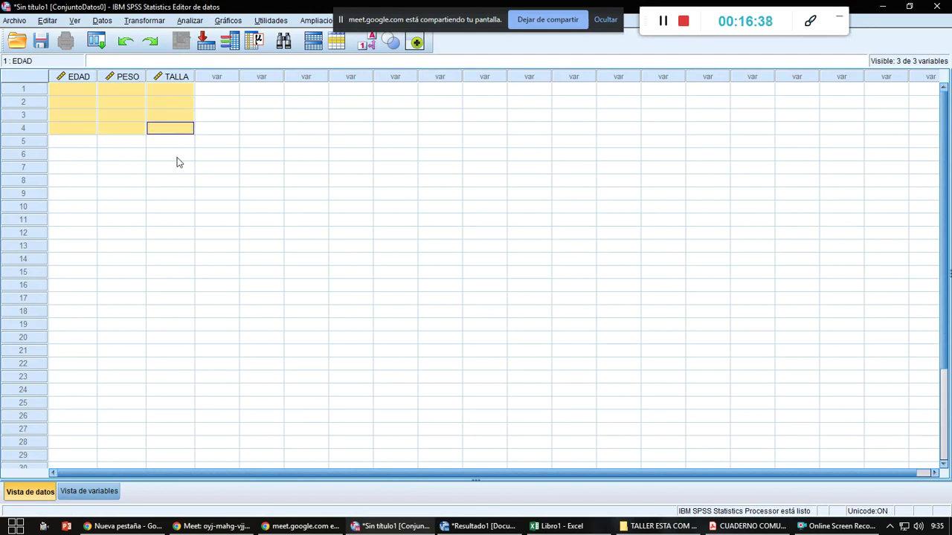
pyautogui.hotkey('ctrl', 'v')
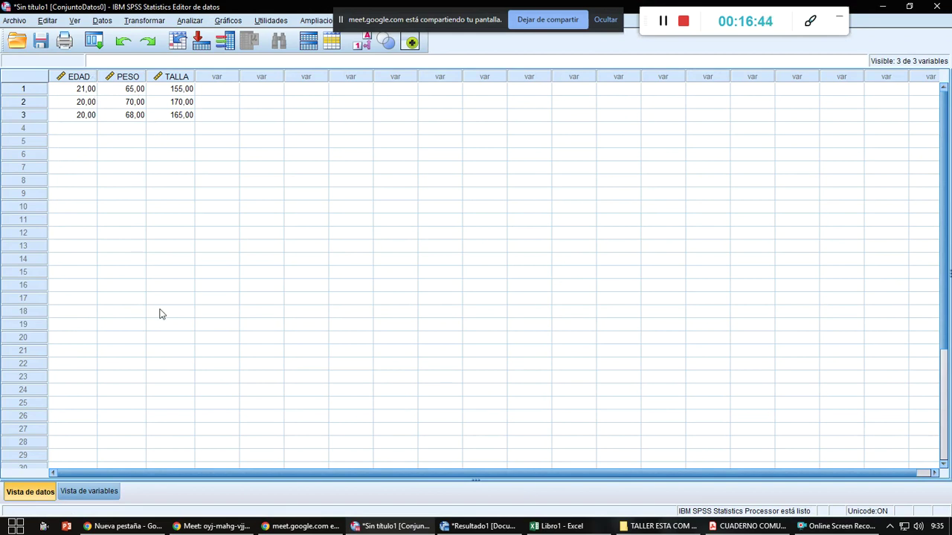
# Set the variables EDAD, PESO and TALLA to 0 decimals and return to the data view
pyautogui.click(85, 491)
pyautogui.click(229, 73)
pyautogui.click(228, 70)
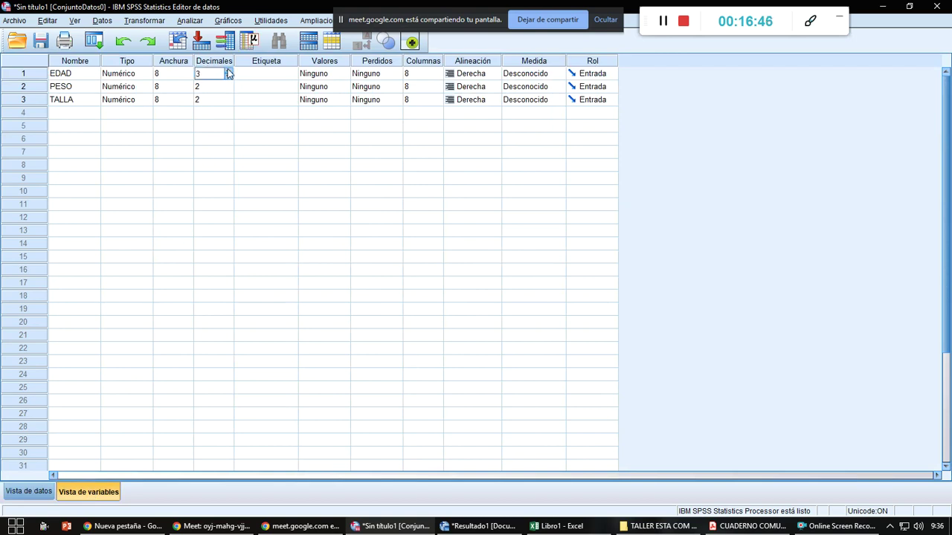
pyautogui.click(228, 87)
pyautogui.click(228, 90)
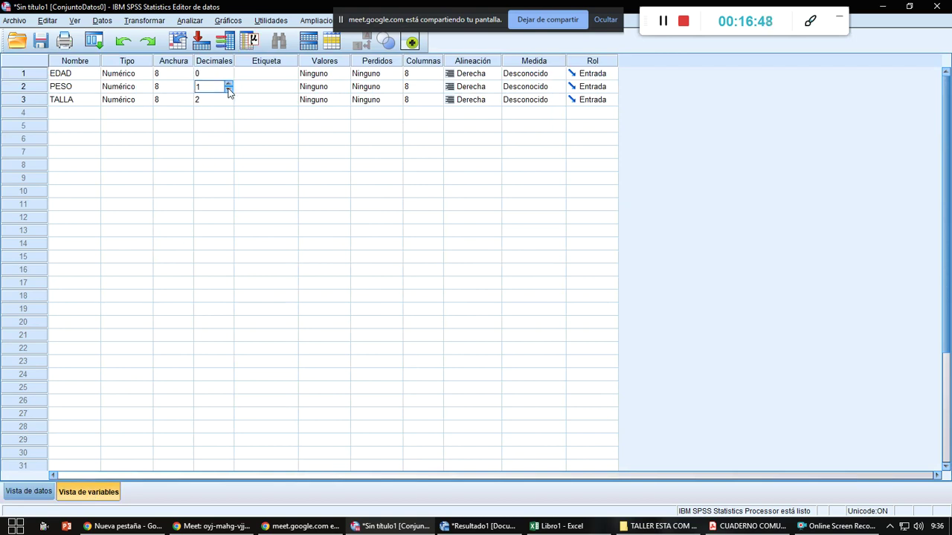
pyautogui.click(228, 100)
pyautogui.click(29, 491)
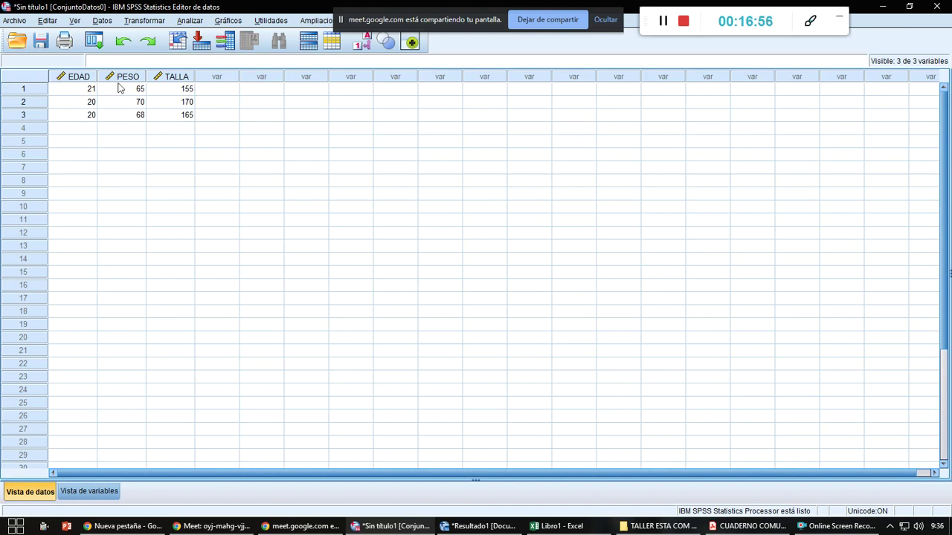
# Start a Frecuencias analysis from the descriptive statistics and add EDAD, PESO and TALLA as its variables
pyautogui.click(189, 21)
pyautogui.moveTo(230, 50)
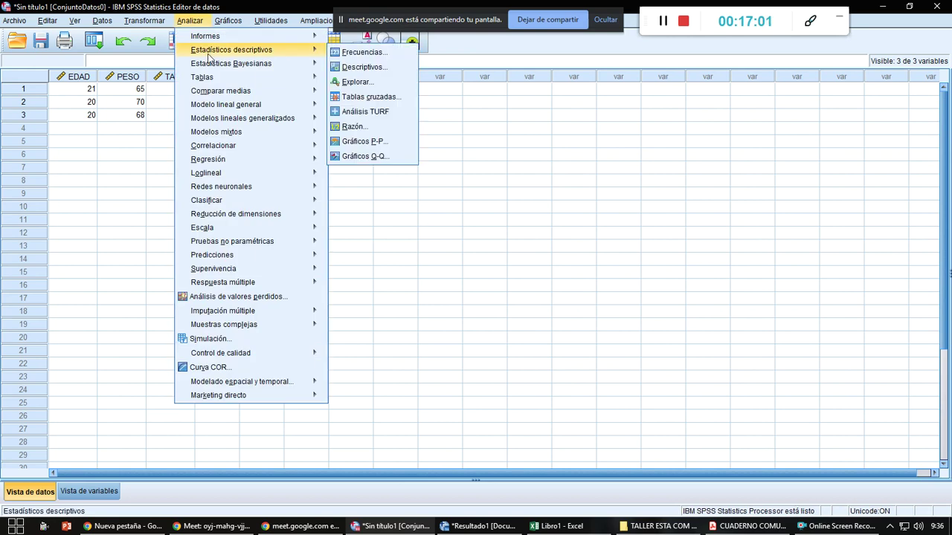
pyautogui.click(366, 50)
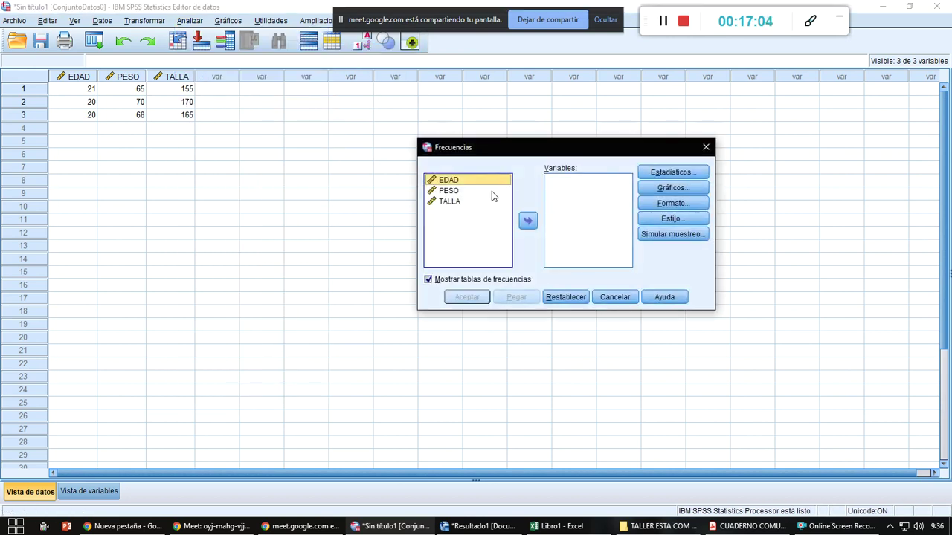
pyautogui.keyDown('shift'); pyautogui.click(495, 195); pyautogui.keyUp('shift')
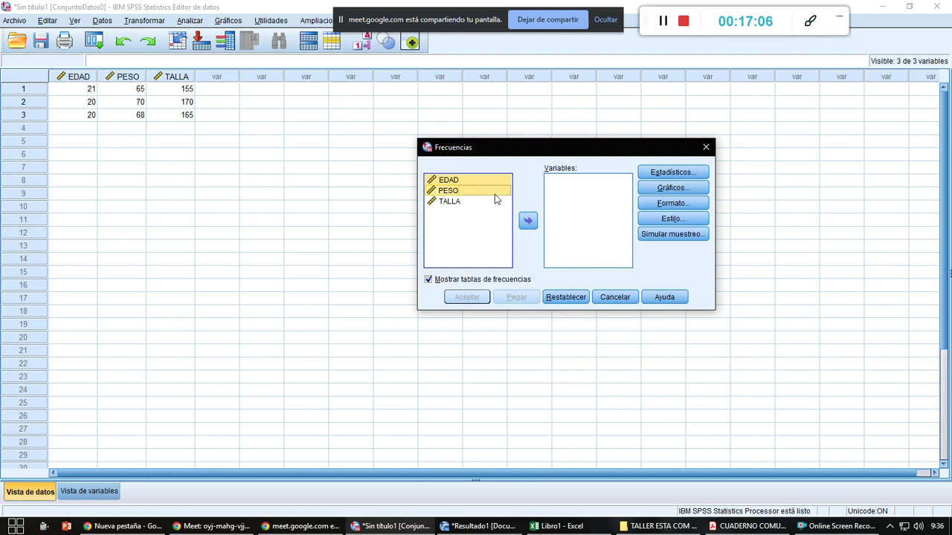
pyautogui.keyDown('shift'); pyautogui.click(495, 200); pyautogui.keyUp('shift')
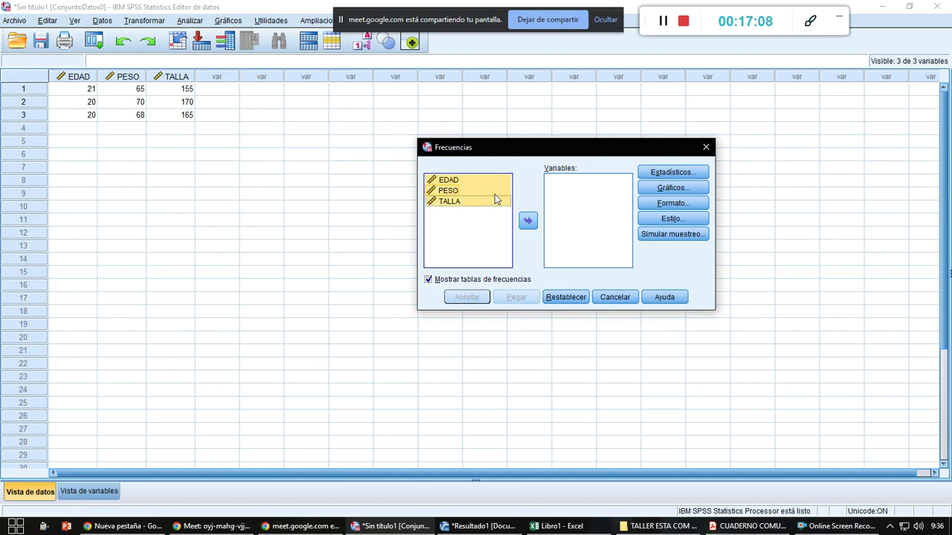
pyautogui.click(529, 220)
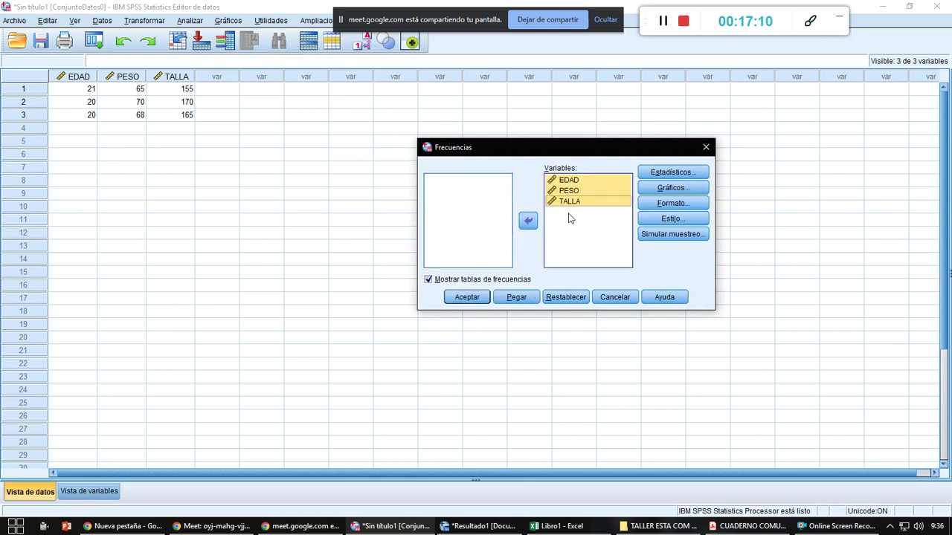
# Request the mean, median, mode, standard deviation, variance, range, minimum and maximum as statistics for the frequencies analysis
pyautogui.click(689, 175)
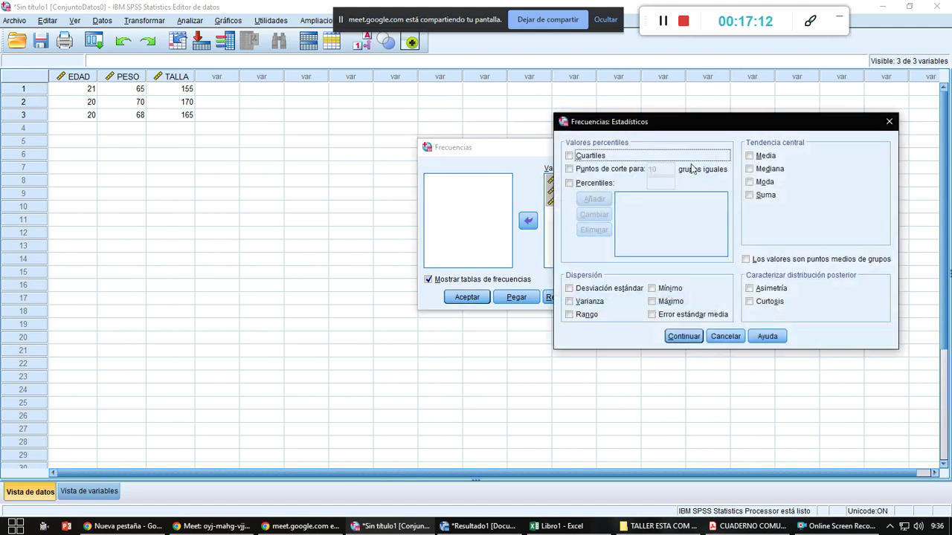
pyautogui.click(750, 156)
pyautogui.click(750, 169)
pyautogui.click(749, 182)
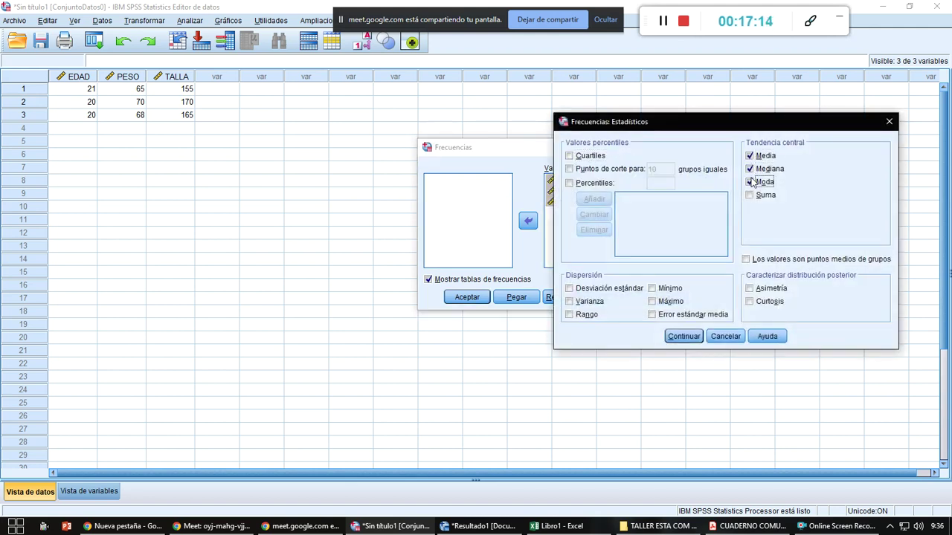
pyautogui.click(570, 288)
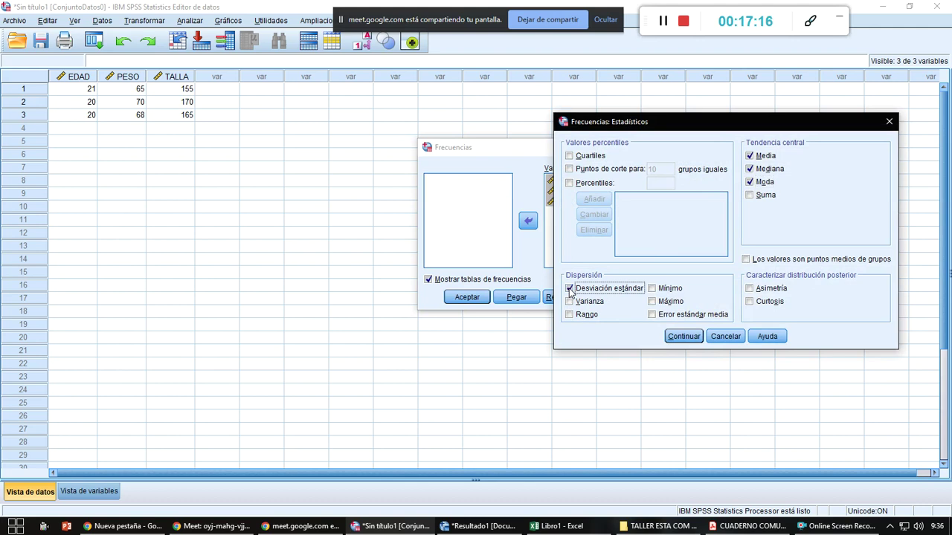
pyautogui.click(584, 301)
pyautogui.click(579, 314)
pyautogui.click(652, 289)
pyautogui.click(653, 302)
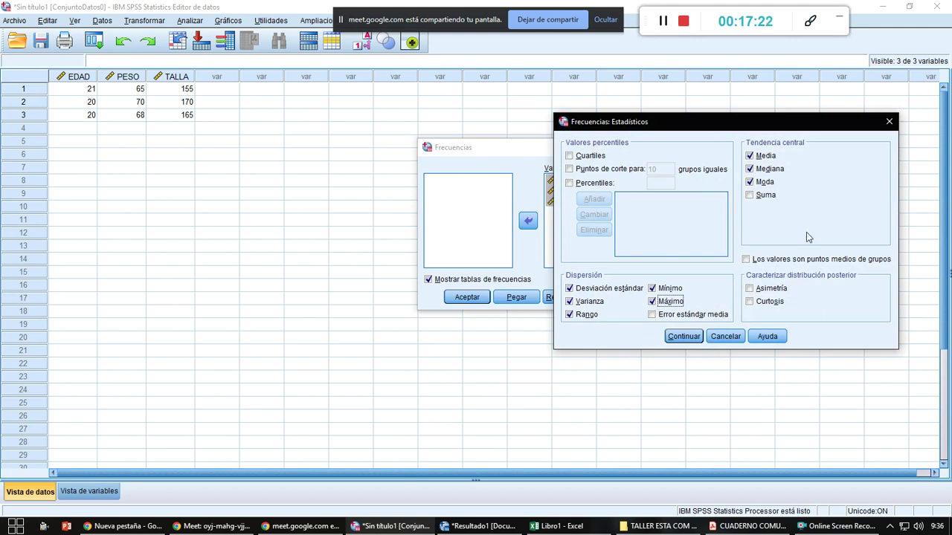
# Add quartiles to the requested statistics, leaving custom percentiles off, and run the frequencies analysis
pyautogui.click(569, 157)
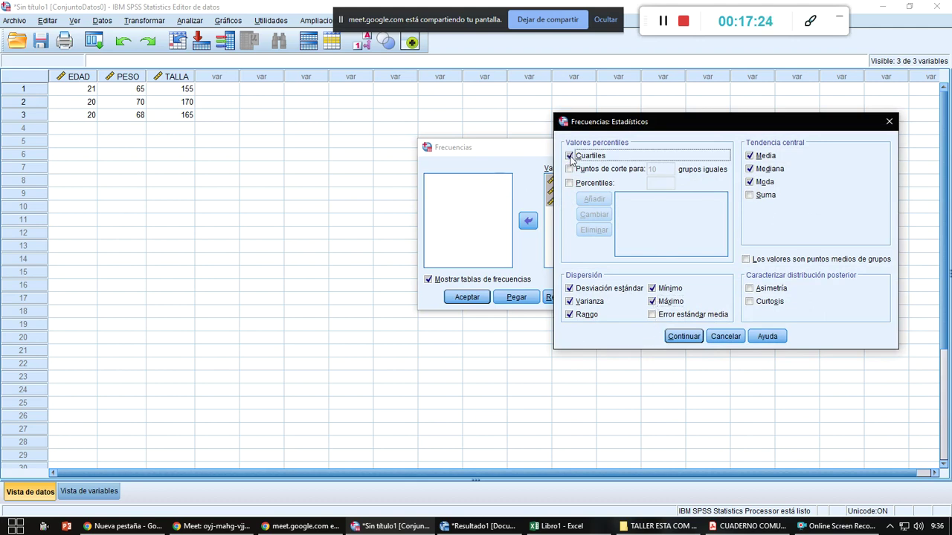
pyautogui.click(570, 183)
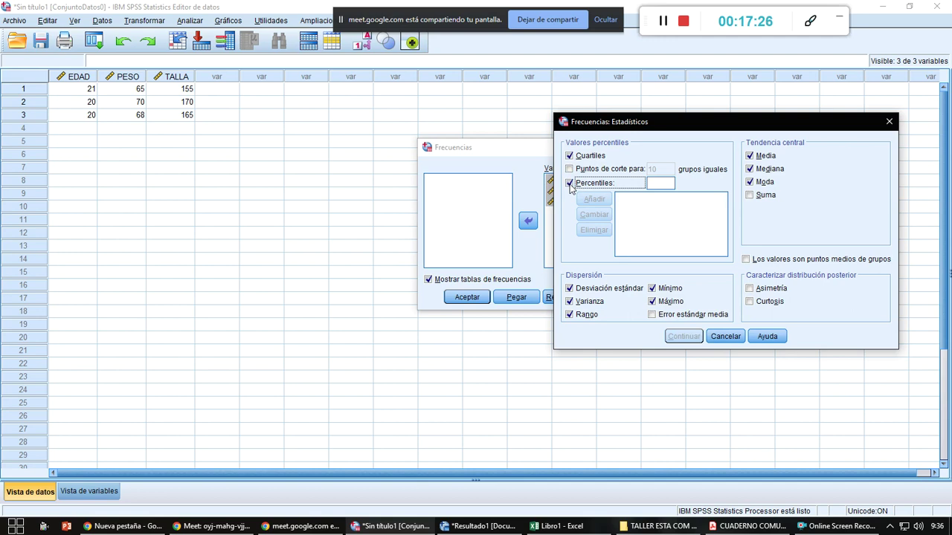
pyautogui.click(570, 184)
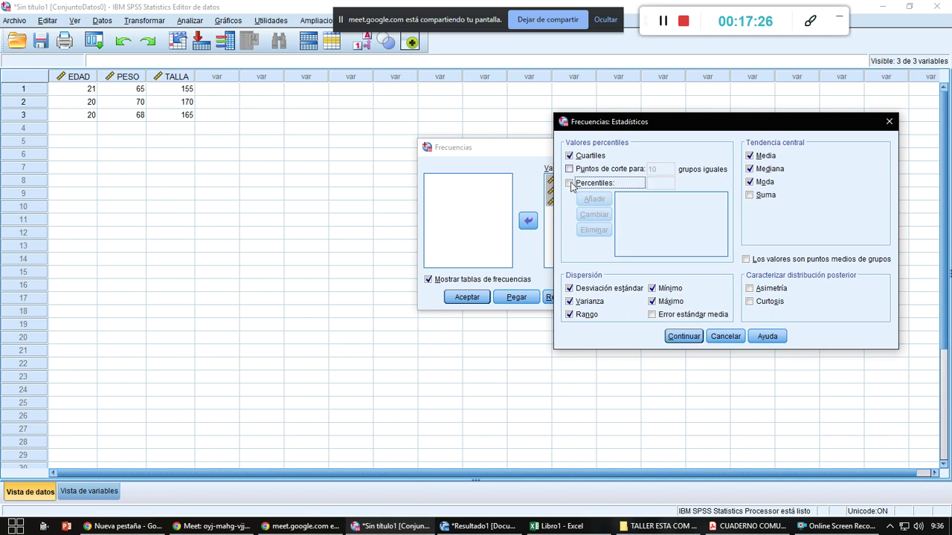
pyautogui.click(683, 337)
pyautogui.click(467, 297)
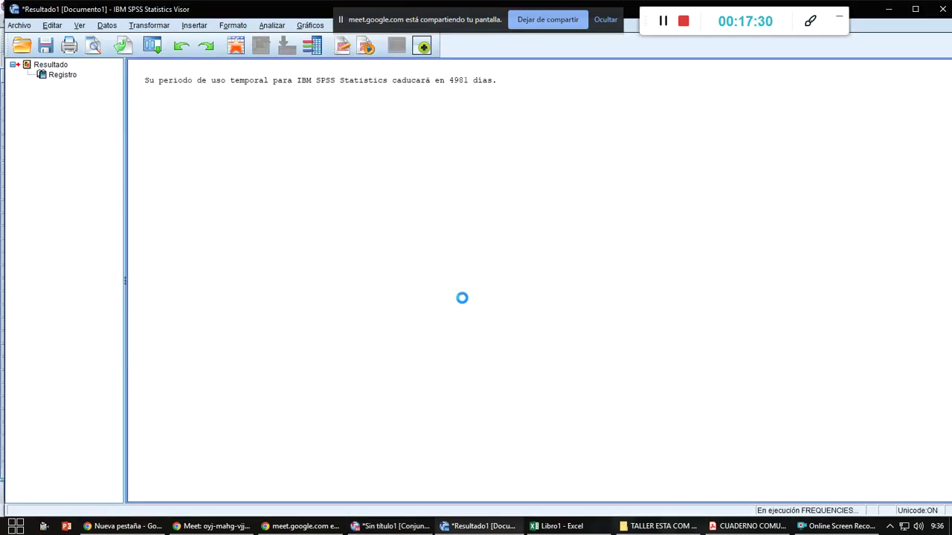
pyautogui.click(203, 173)
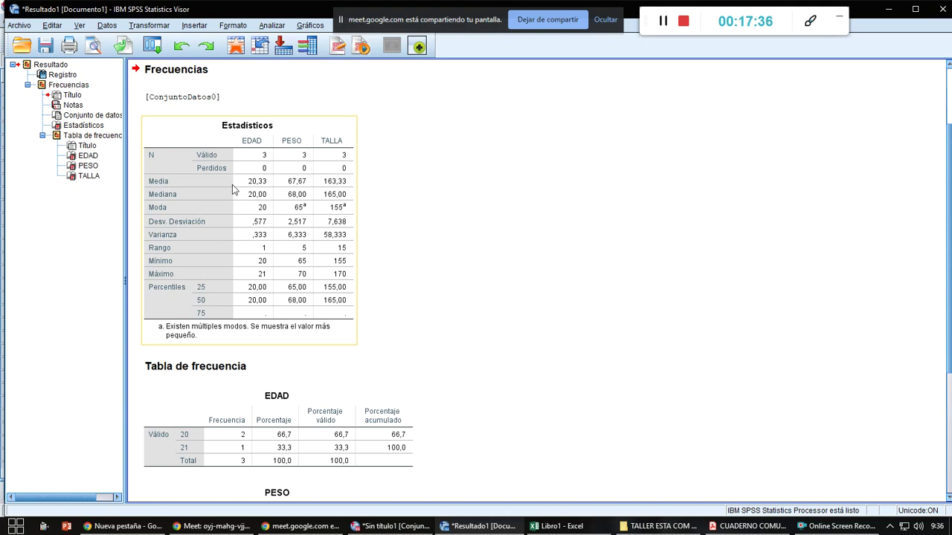
# Switch to the Excel workbook and resize its window so the data table sits beside the SPSS statistics output
pyautogui.hotkey('alt', 'Tab')
pyautogui.hotkey('alt', 'Tab')
pyautogui.moveTo(806, 217); pyautogui.dragTo(788, 235)
pyautogui.write('R')
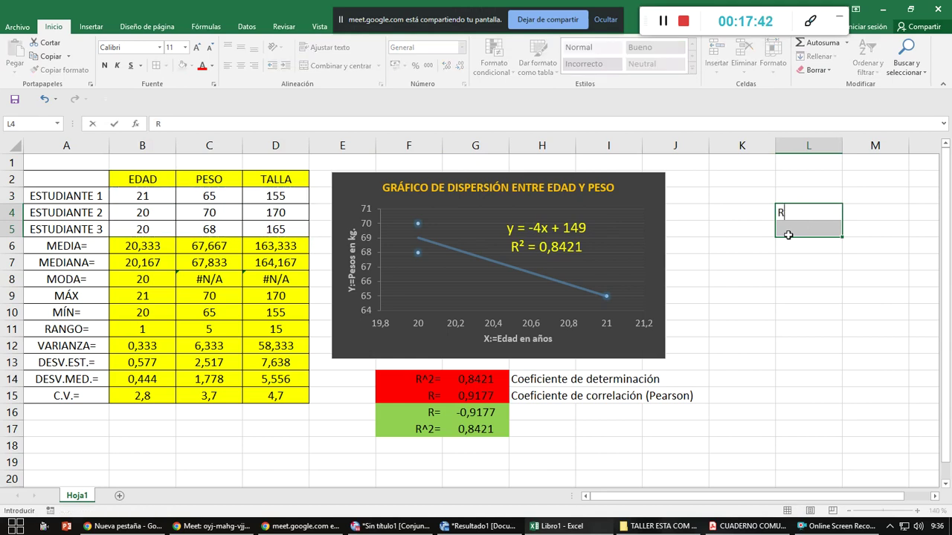
pyautogui.click(910, 9)
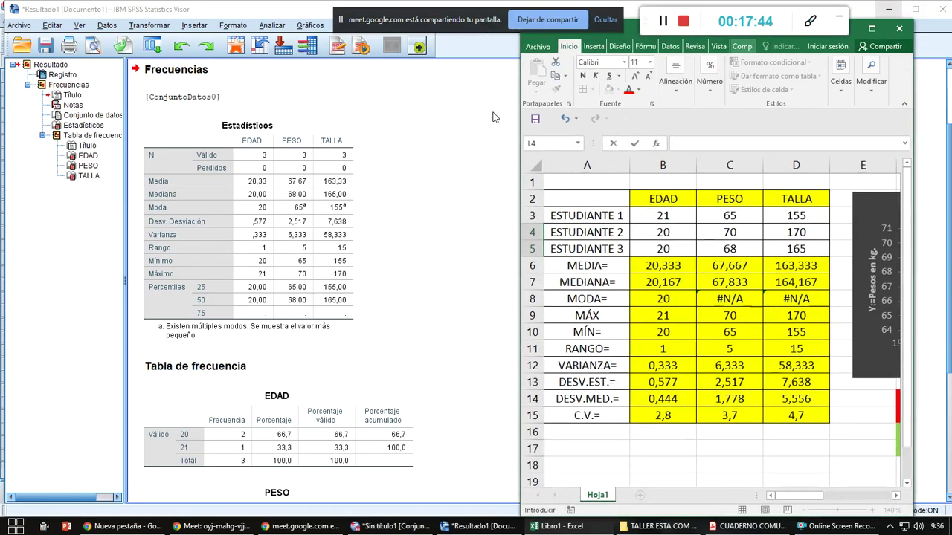
pyautogui.moveTo(520, 149); pyautogui.dragTo(437, 142)
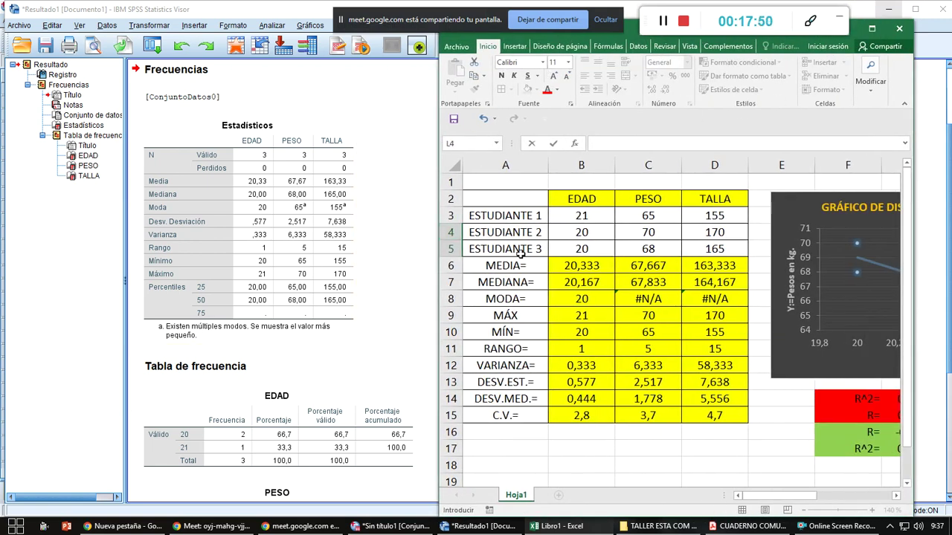
# Display the PESO and EDAD medians in C7 and B7 with no decimals
pyautogui.click(258, 183)
pyautogui.click(597, 287)
pyautogui.click(631, 287)
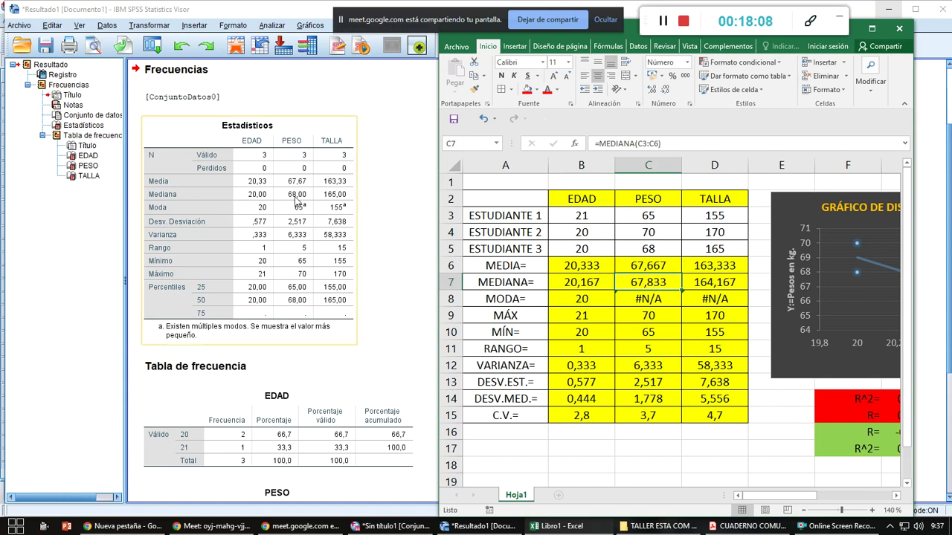
pyautogui.click(671, 90)
pyautogui.click(671, 91)
pyautogui.click(670, 91)
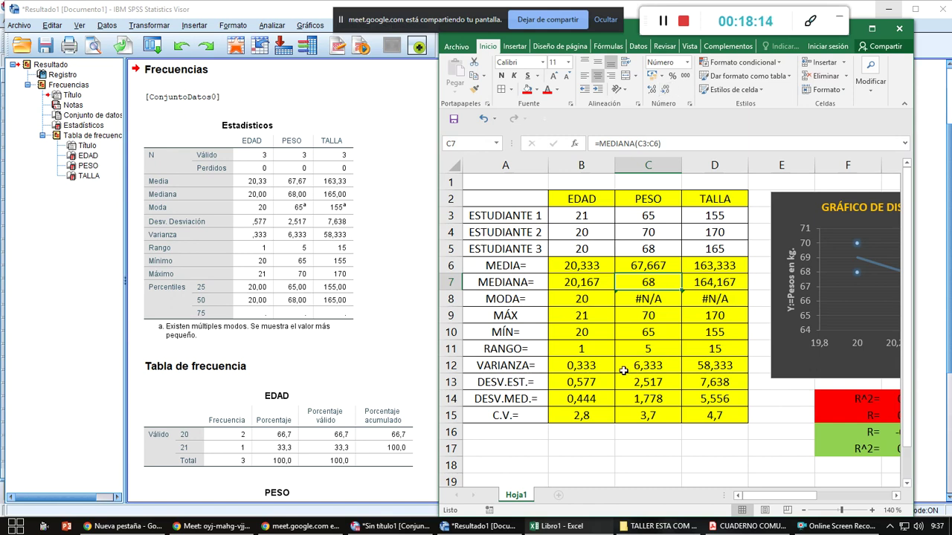
pyautogui.click(598, 287)
pyautogui.click(667, 90)
pyautogui.click(667, 90)
pyautogui.click(667, 90)
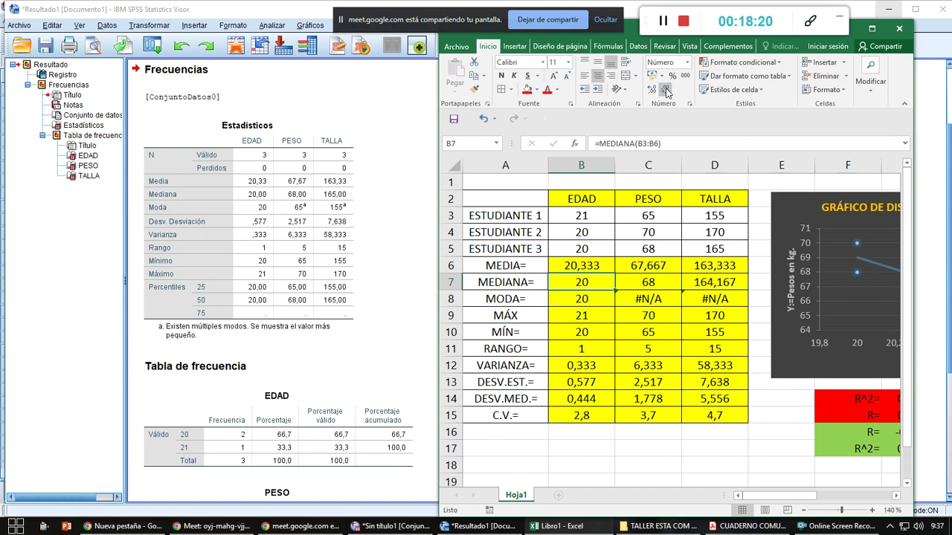
# Display the TALLA median in D7 with two decimals
pyautogui.click(701, 283)
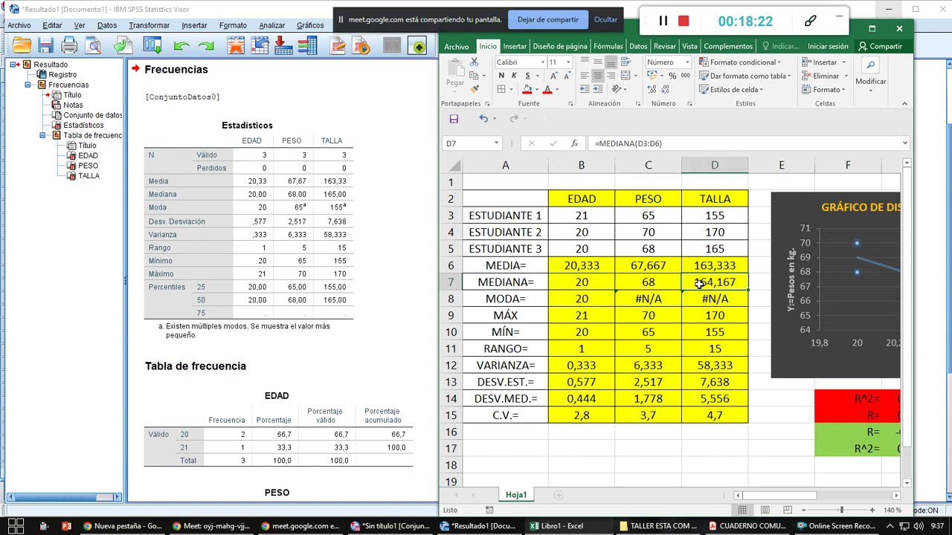
pyautogui.click(665, 90)
pyautogui.click(665, 90)
pyautogui.click(666, 90)
pyautogui.click(653, 90)
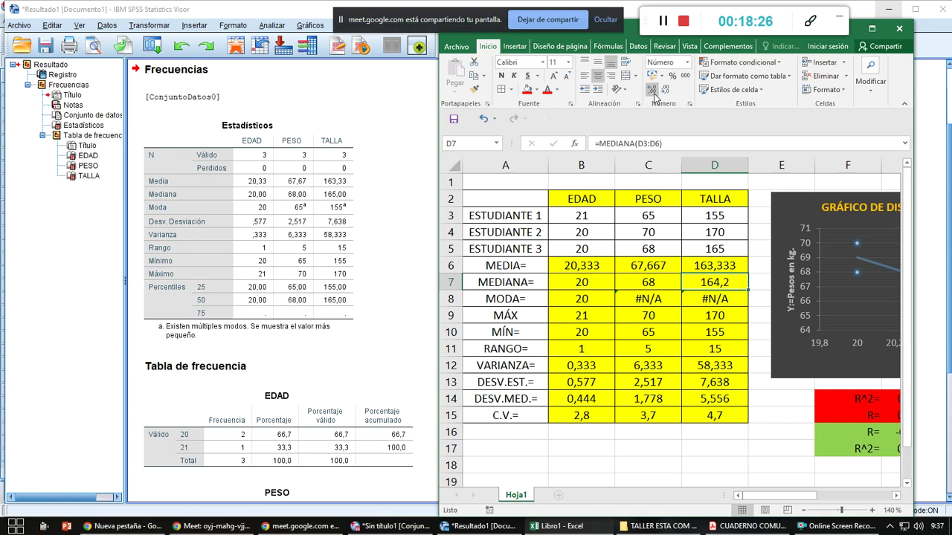
pyautogui.click(653, 90)
# Compare the modes and other statistics in the SPSS output with the MODA and RANGO rows in Excel
pyautogui.click(302, 232)
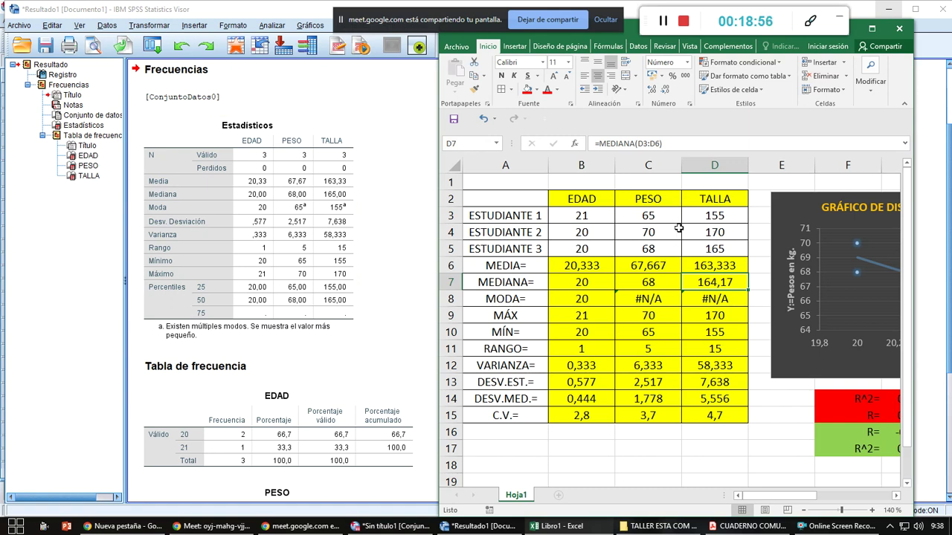
pyautogui.click(333, 202)
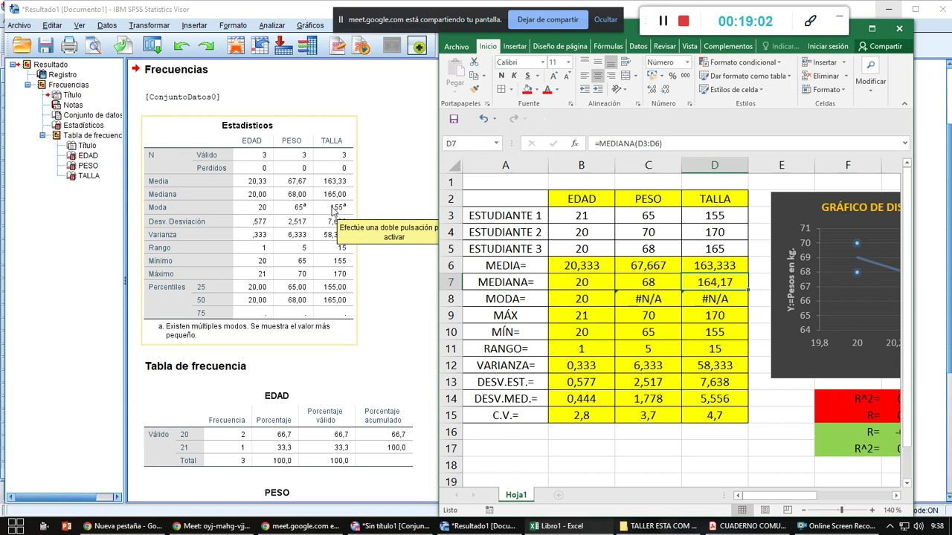
pyautogui.click(417, 231)
pyautogui.click(327, 211)
pyautogui.click(361, 127)
pyautogui.click(328, 213)
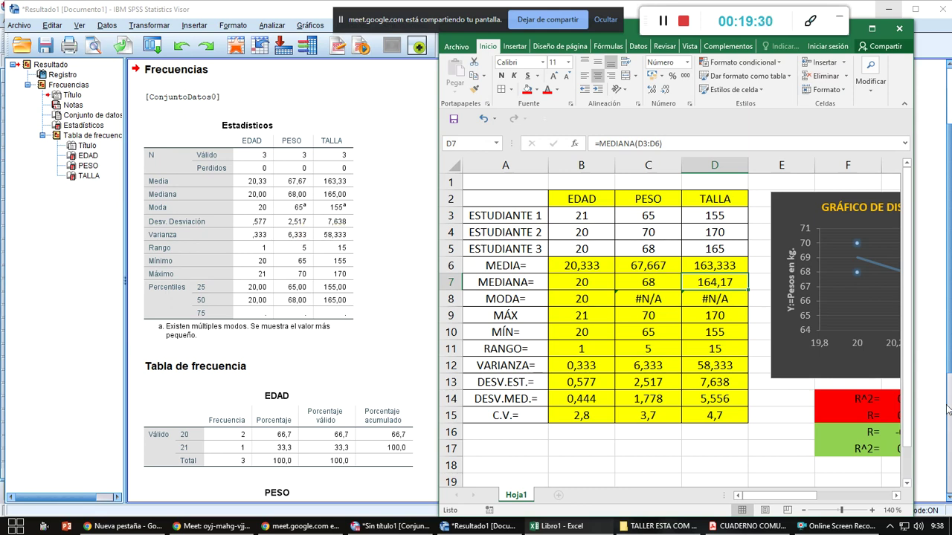
pyautogui.click(673, 299)
pyautogui.click(701, 300)
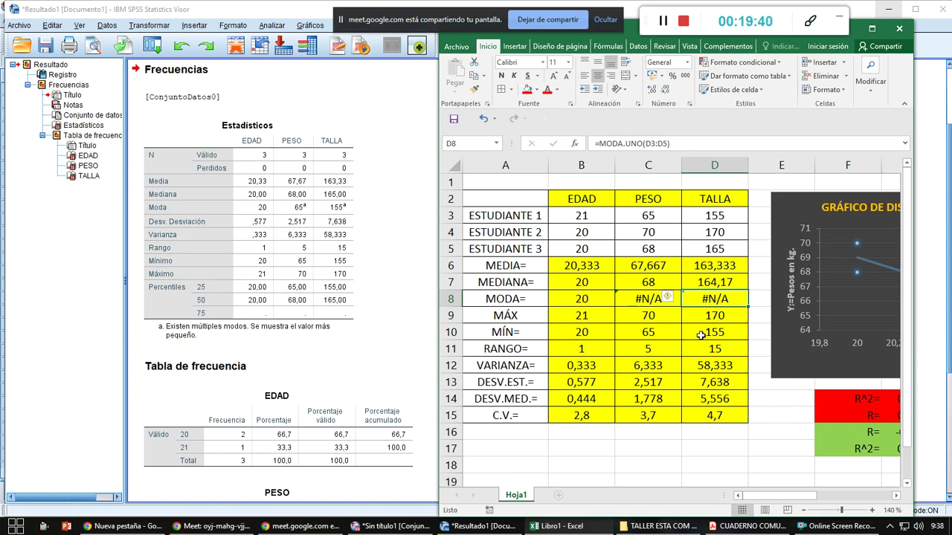
pyautogui.click(567, 350)
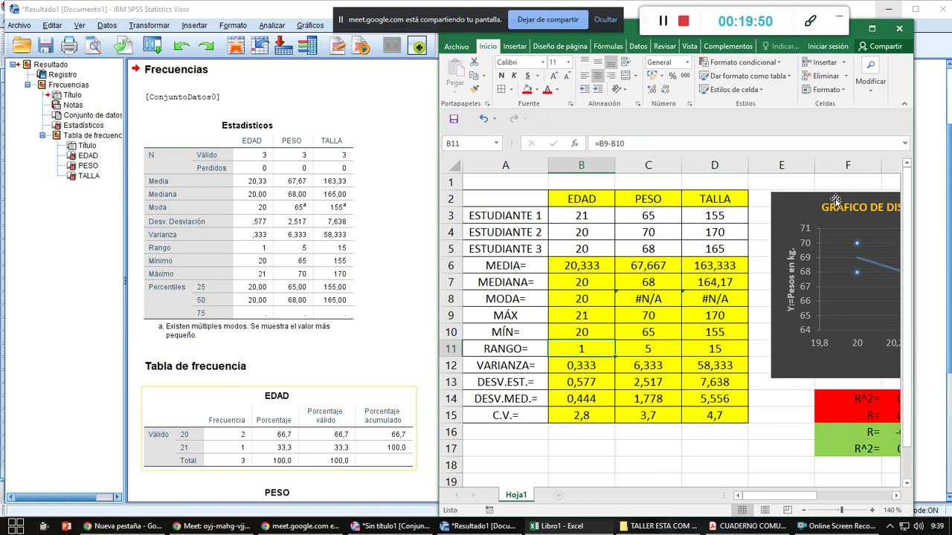
# Enter the heading MEDIDAS DE POSICIÓN in cell B17, below the statistics table
pyautogui.click(565, 451)
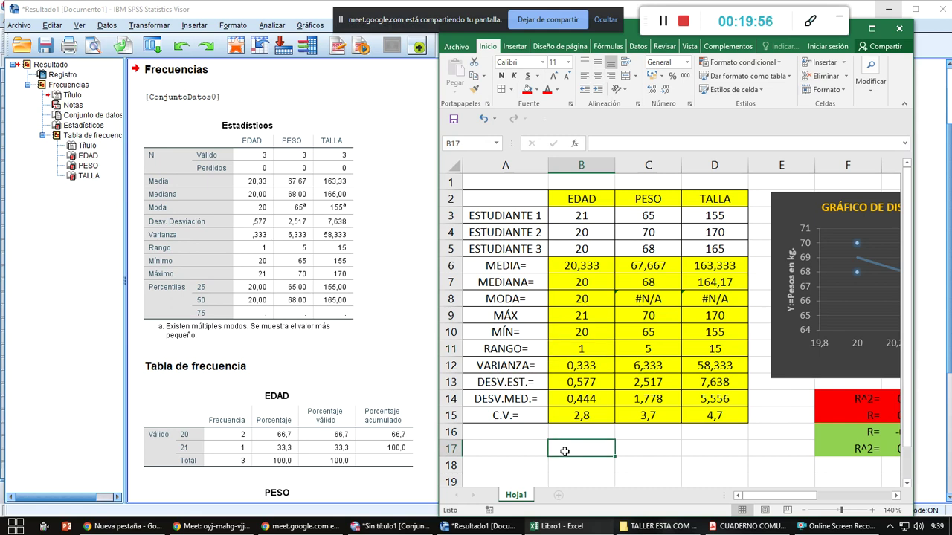
pyautogui.write('Q')
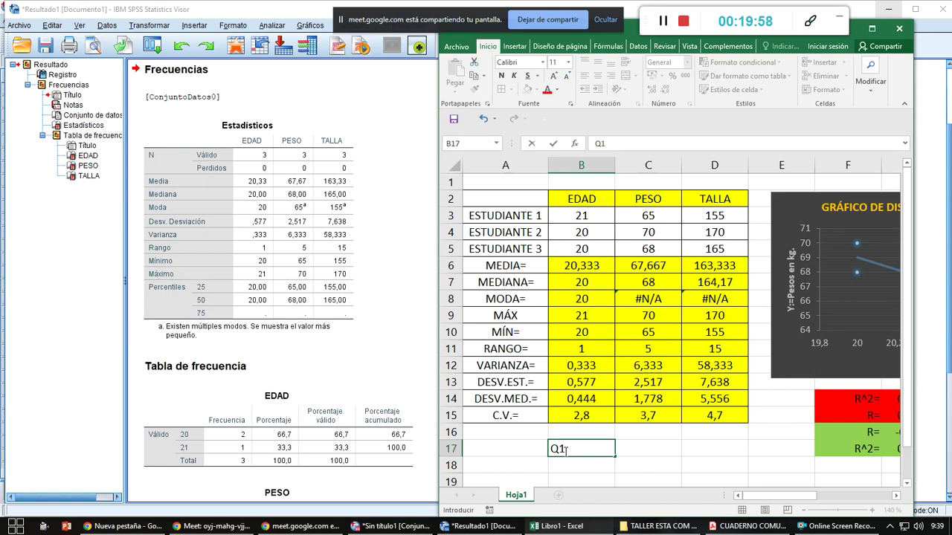
pyautogui.press('BackSpace')
pyautogui.write('MEDIDAS ')
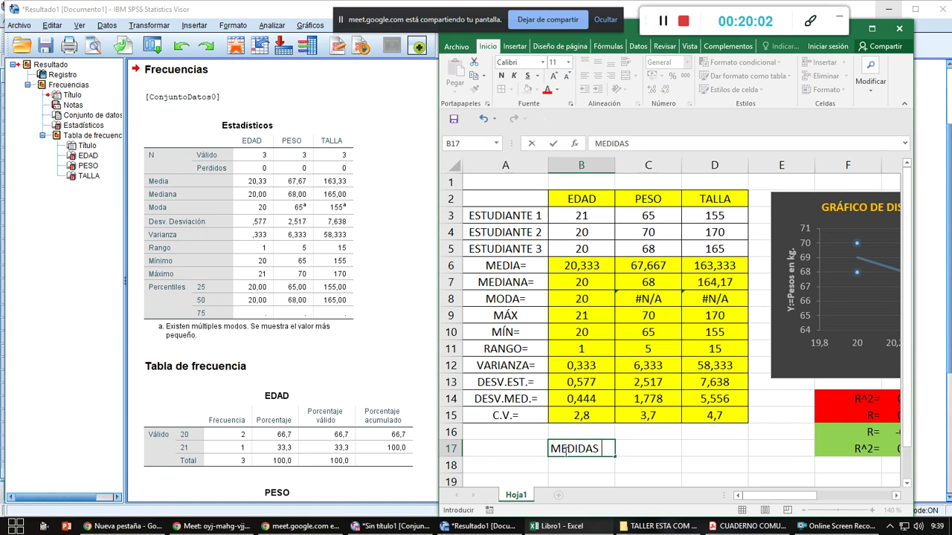
pyautogui.write('DE POSICIÓN')
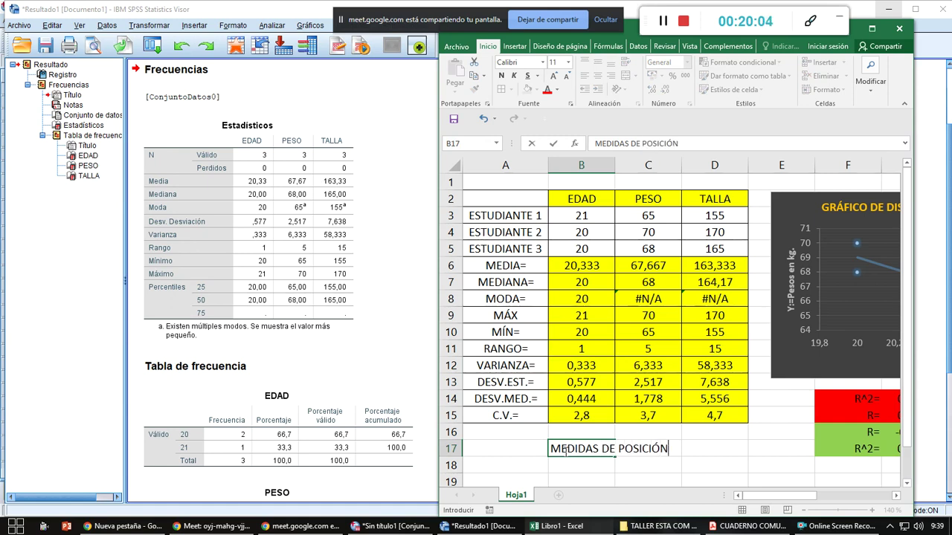
pyautogui.press('Return')
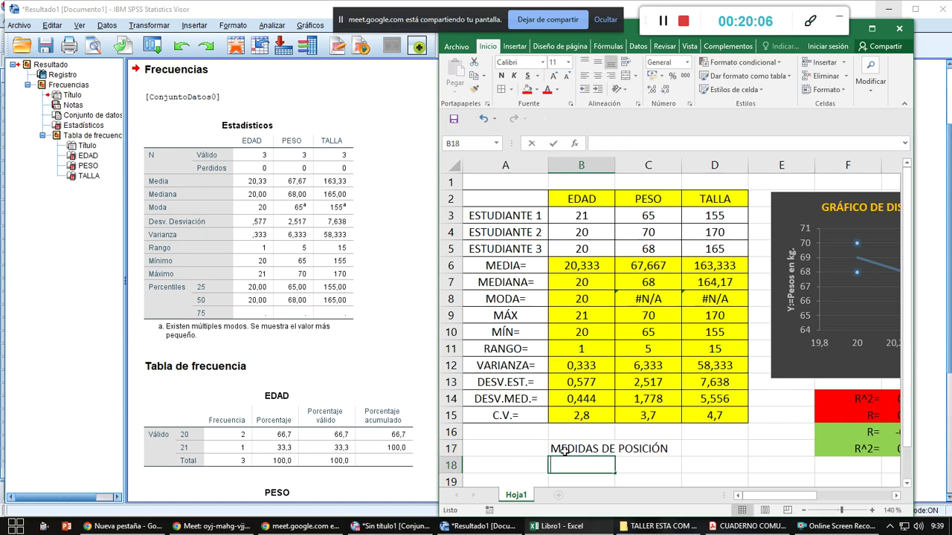
# Enter the position labels Q1=P25, Q2=P50=Me(x) and Q3=P75 in cells B18 to B20
pyautogui.write('Q1=P25')
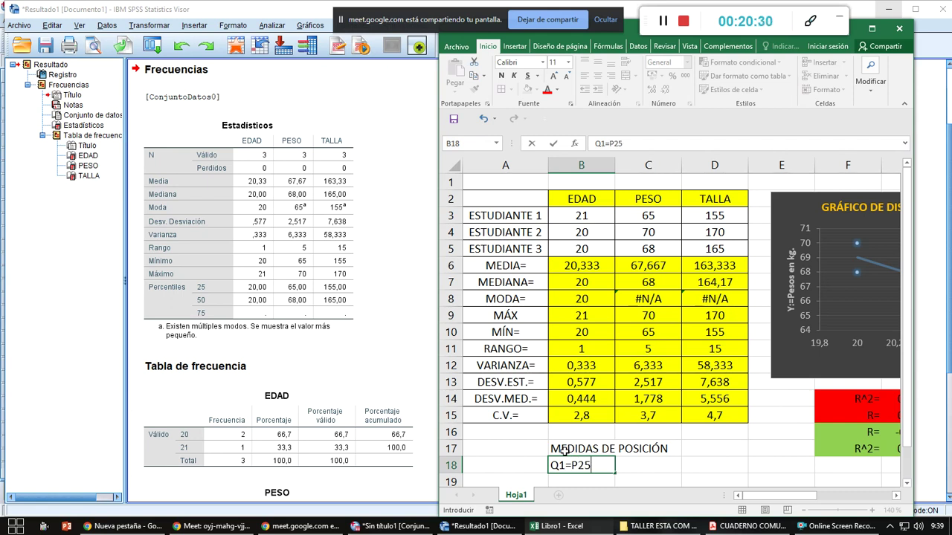
pyautogui.press('Return')
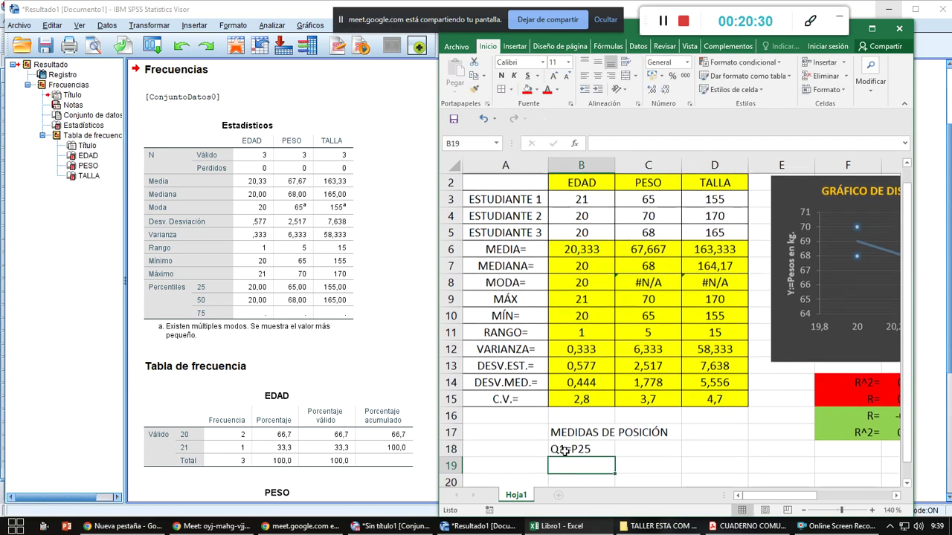
pyautogui.write('Q2')
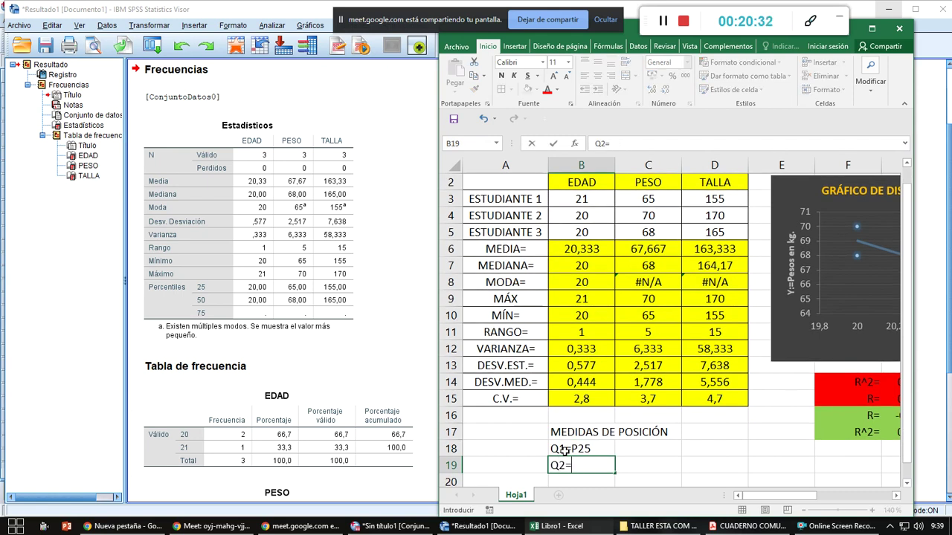
pyautogui.write('=P50=Me(x)')
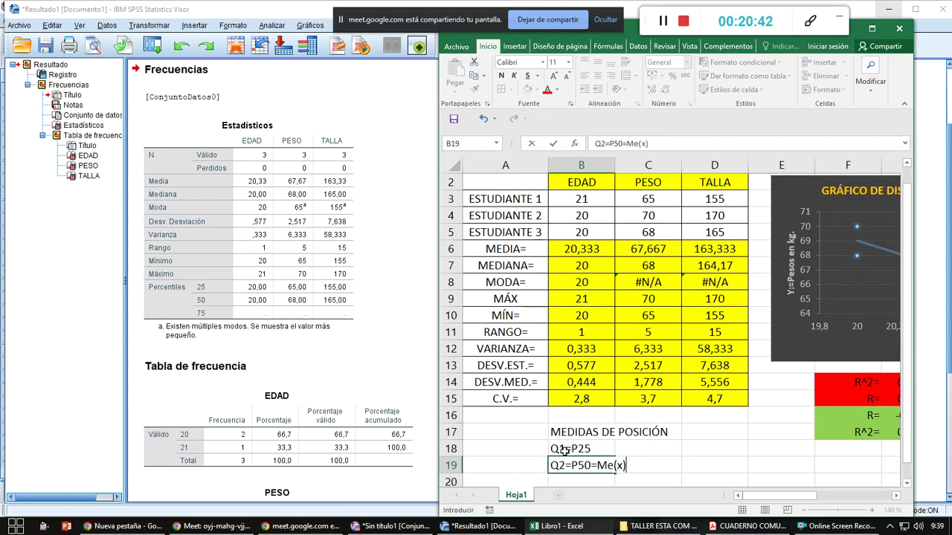
pyautogui.press('Return')
pyautogui.write('Q3')
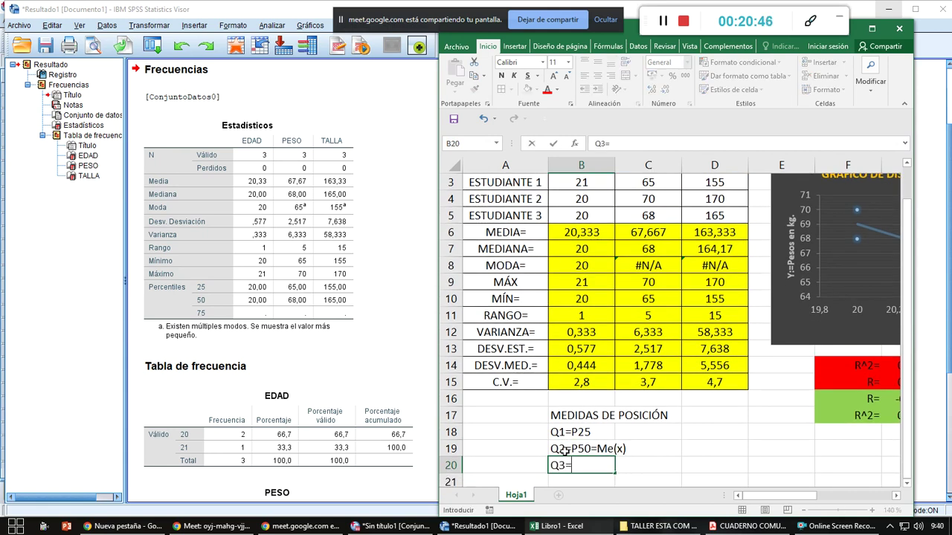
pyautogui.write('=P75')
# Apply borders and a light green fill to the position measures block B18:C20
pyautogui.moveTo(597, 428); pyautogui.dragTo(624, 466)
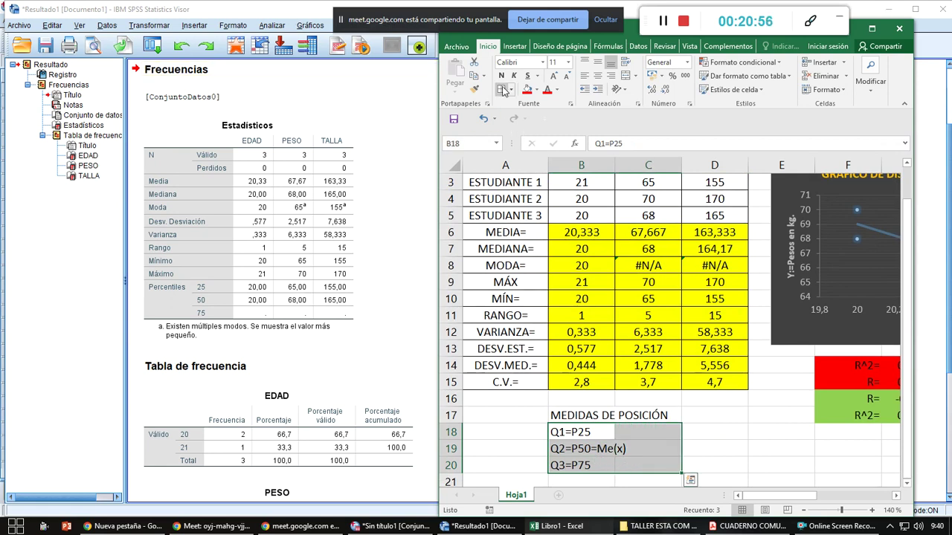
pyautogui.click(535, 90)
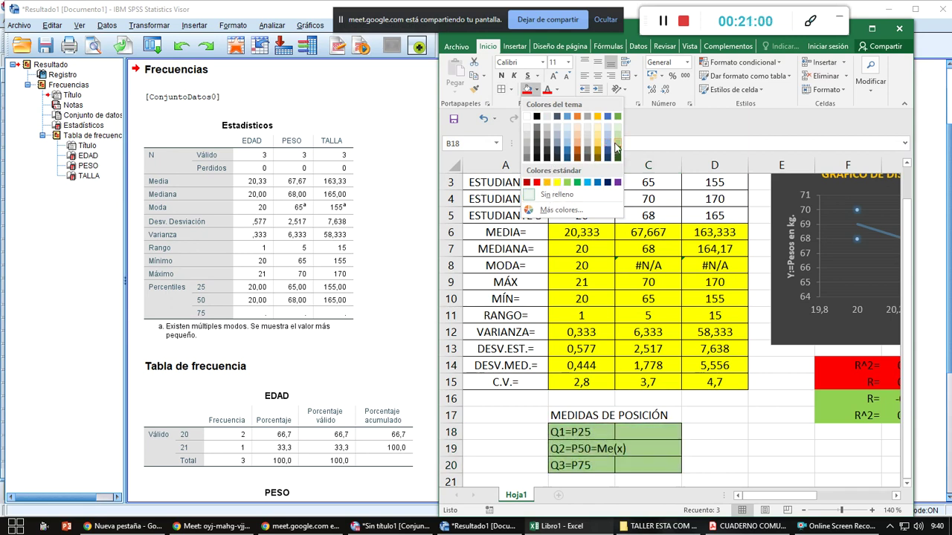
pyautogui.click(617, 148)
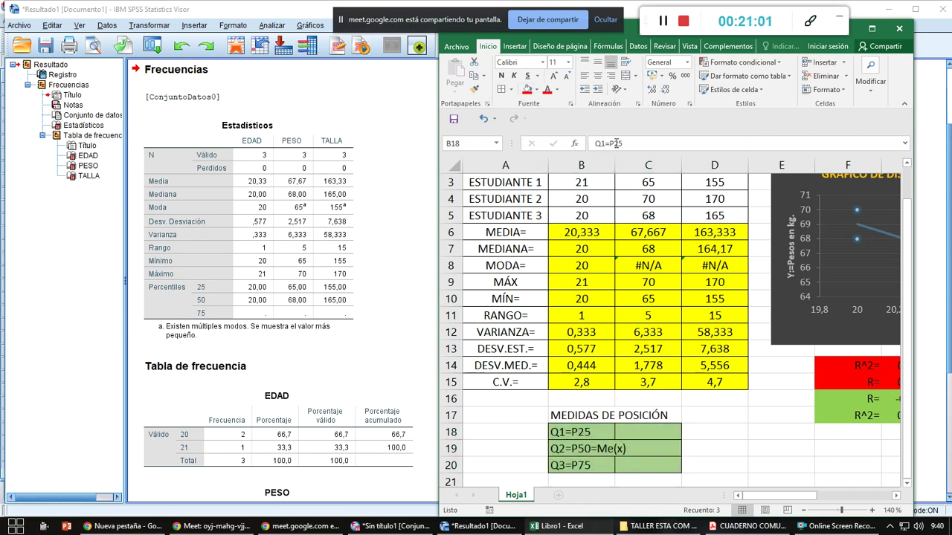
pyautogui.click(643, 439)
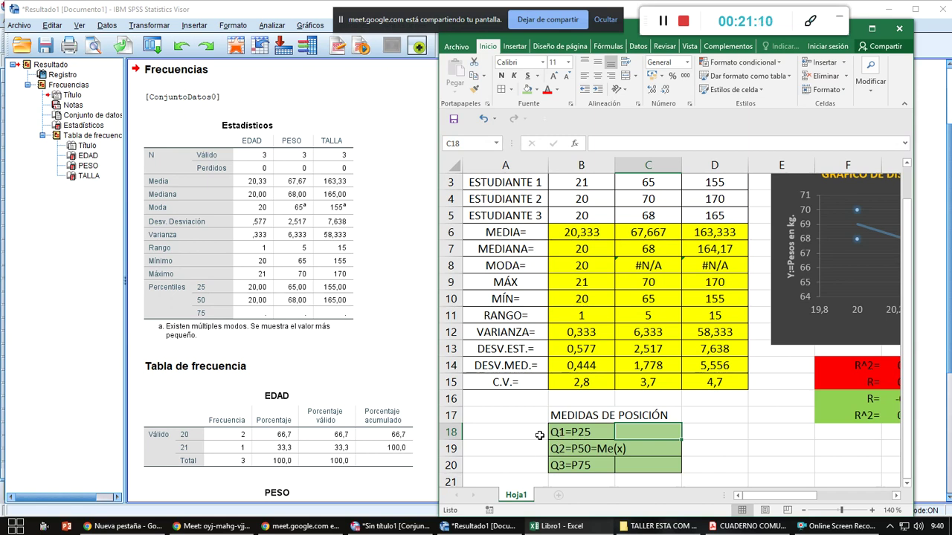
# Switch to Paint and draw a thick black horizontal line across the middle of the blank canvas
pyautogui.click(11, 524)
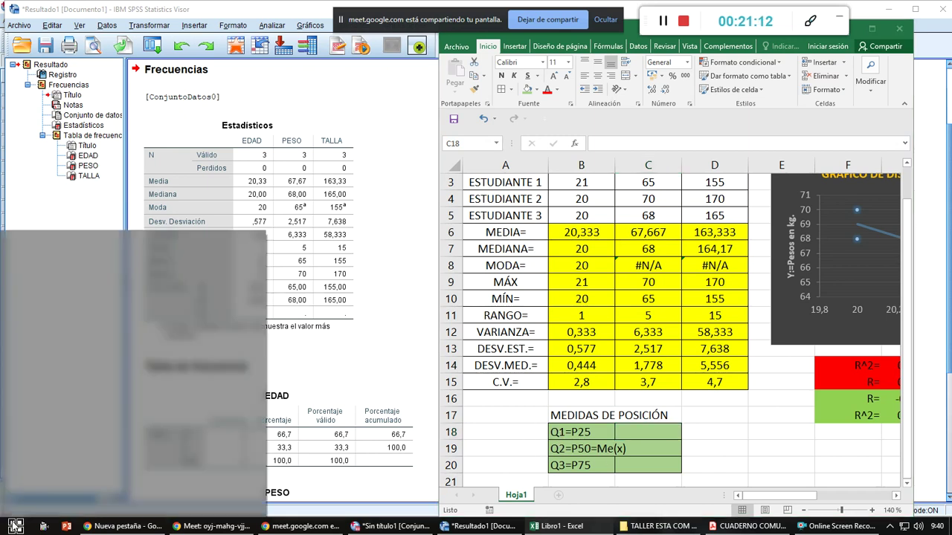
pyautogui.click(32, 252)
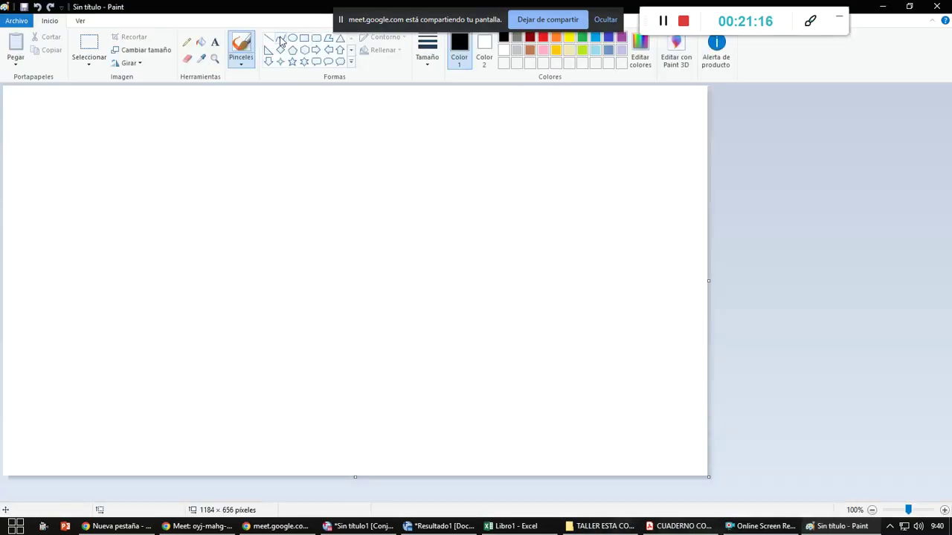
pyautogui.click(269, 39)
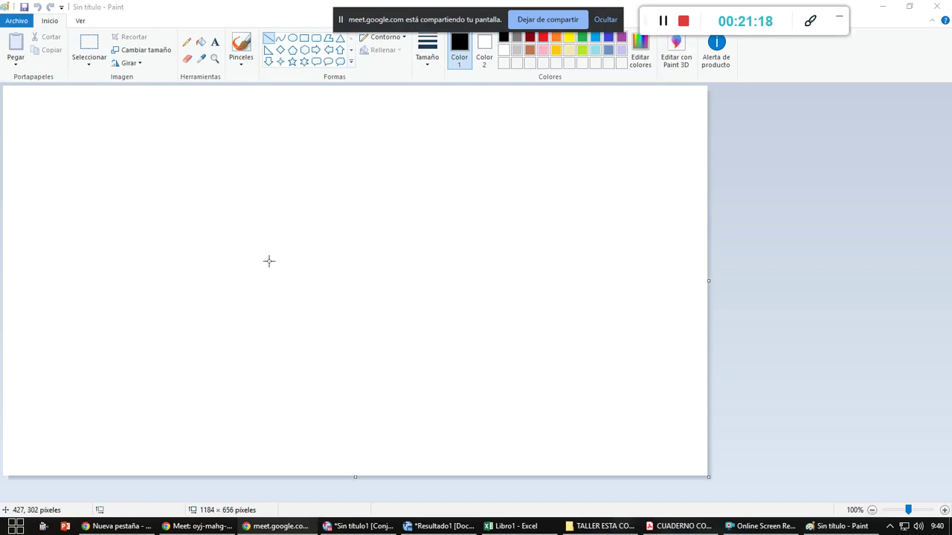
pyautogui.moveTo(157, 245); pyautogui.dragTo(554, 245)
pyautogui.click(570, 292)
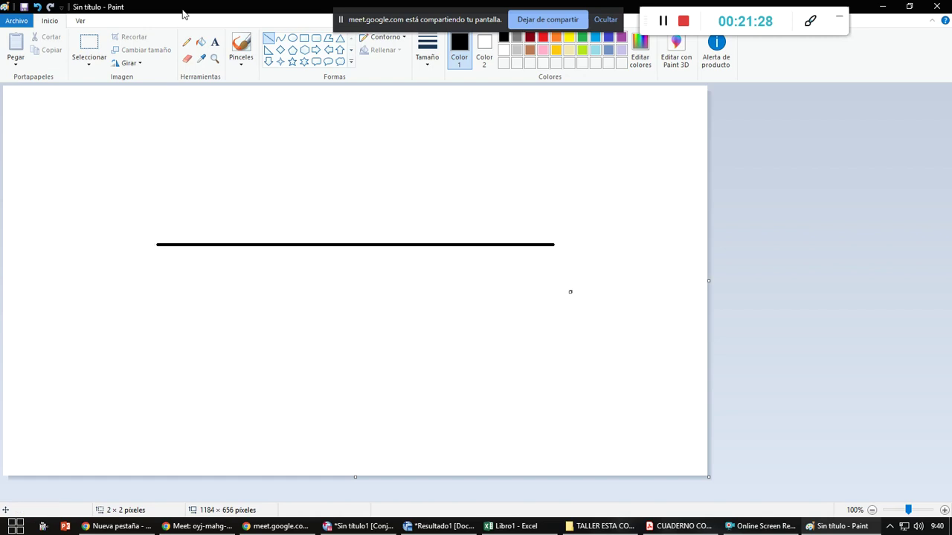
# Draw a short red pencil tick across the black line near its left end
pyautogui.click(186, 42)
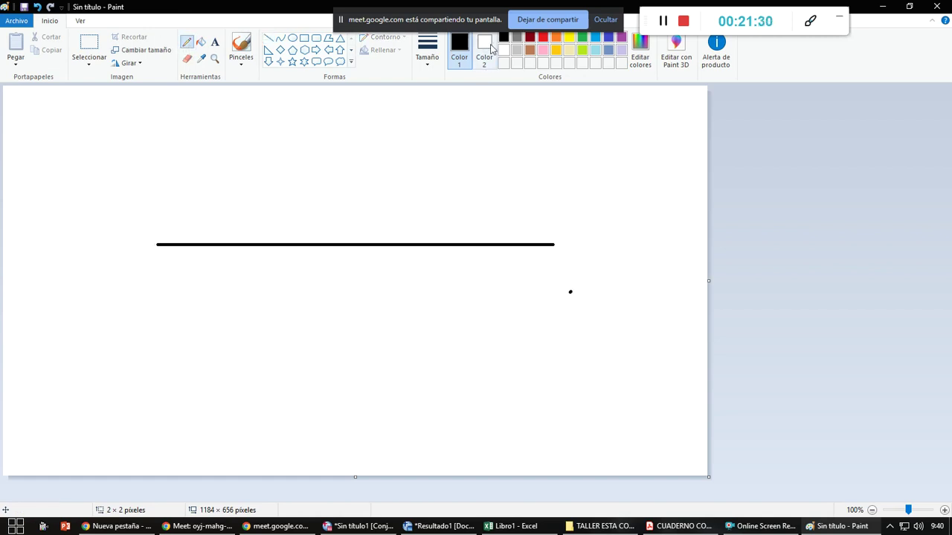
pyautogui.click(542, 38)
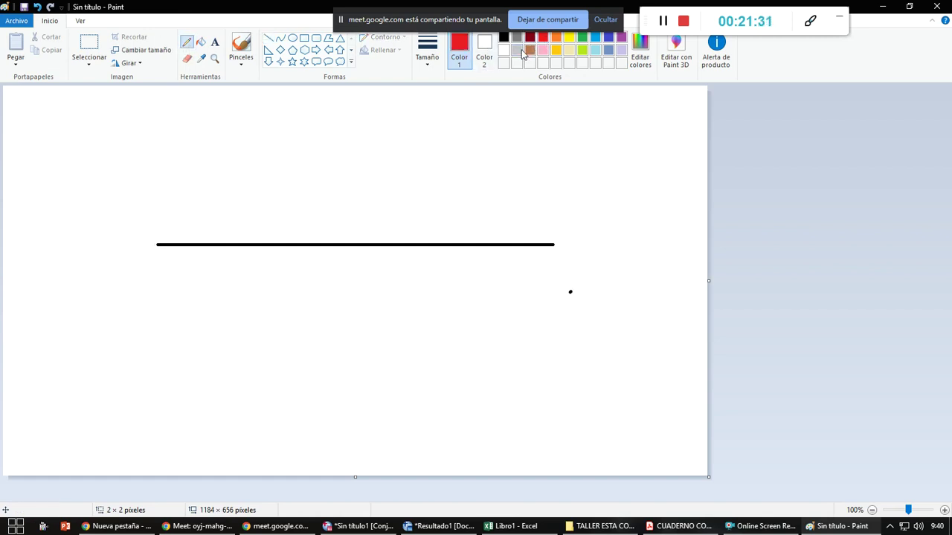
pyautogui.click(428, 50)
pyautogui.click(456, 127)
pyautogui.moveTo(201, 239); pyautogui.dragTo(197, 257)
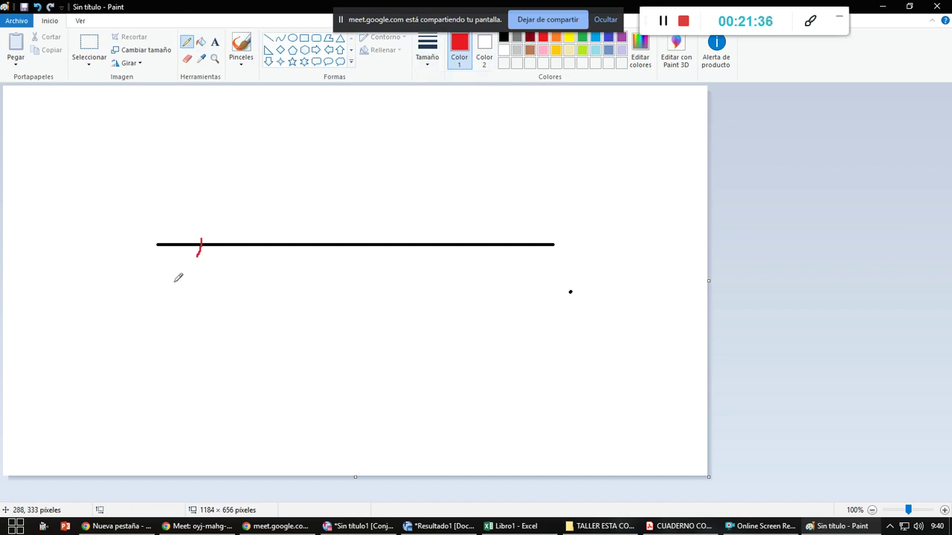
# Add red text below the line reading Mín under the left tick and Máx near the right end
pyautogui.click(215, 41)
pyautogui.click(185, 276)
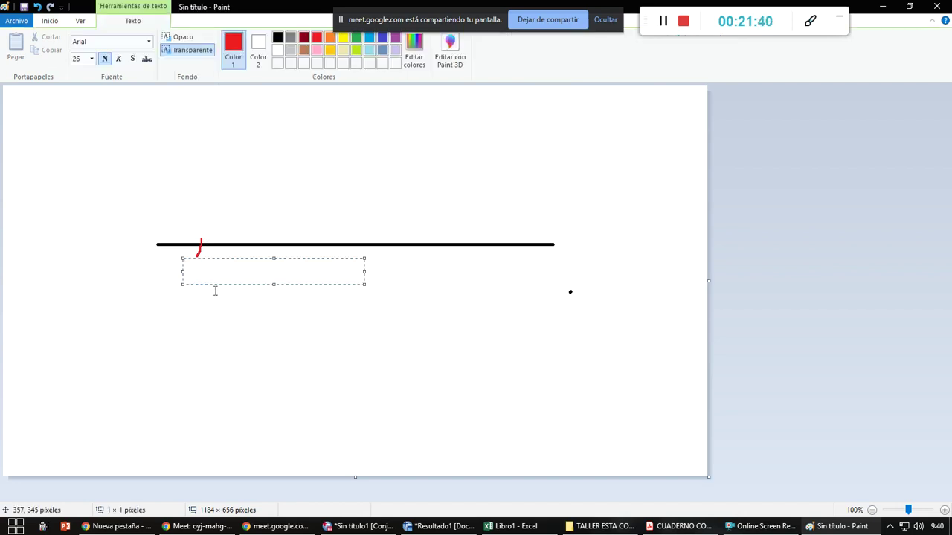
pyautogui.write('Mín')
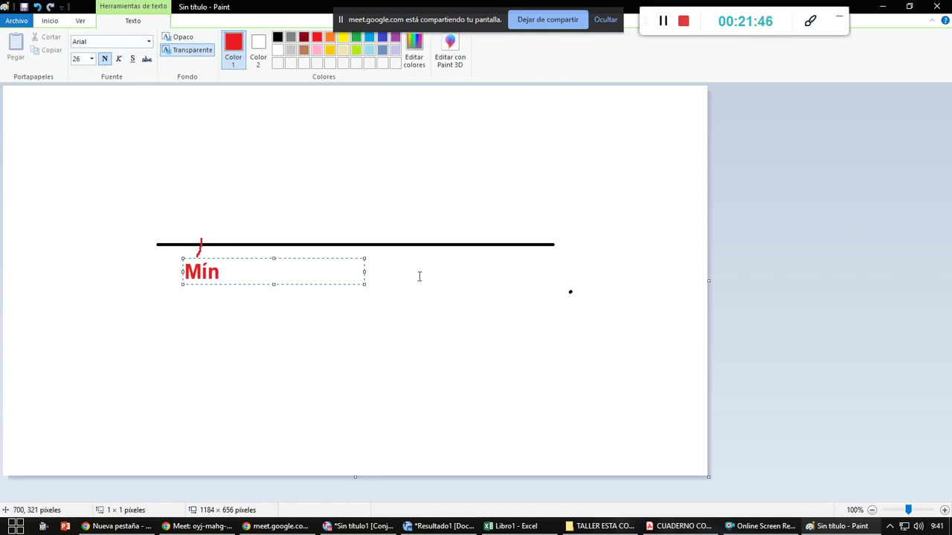
pyautogui.write(' máx')
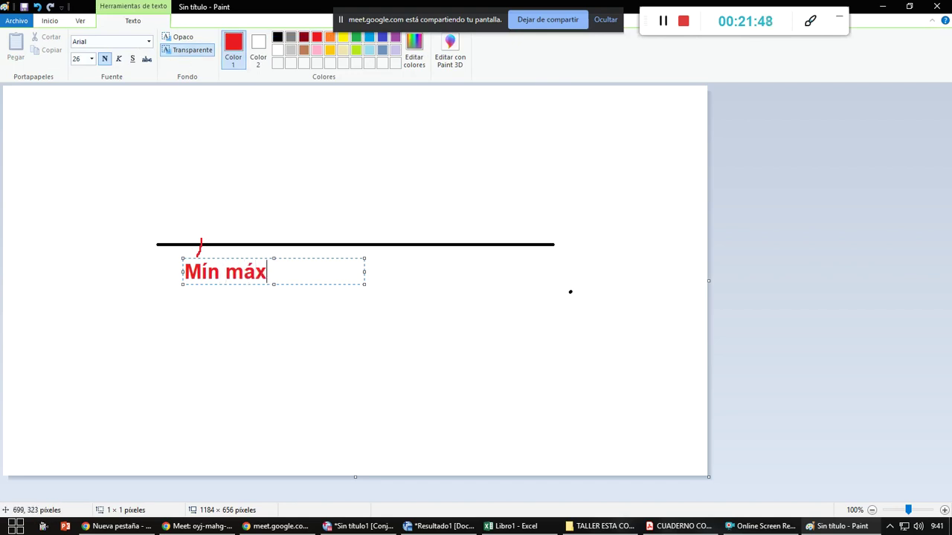
pyautogui.press('Delete')
pyautogui.write('M')
pyautogui.press('Left')
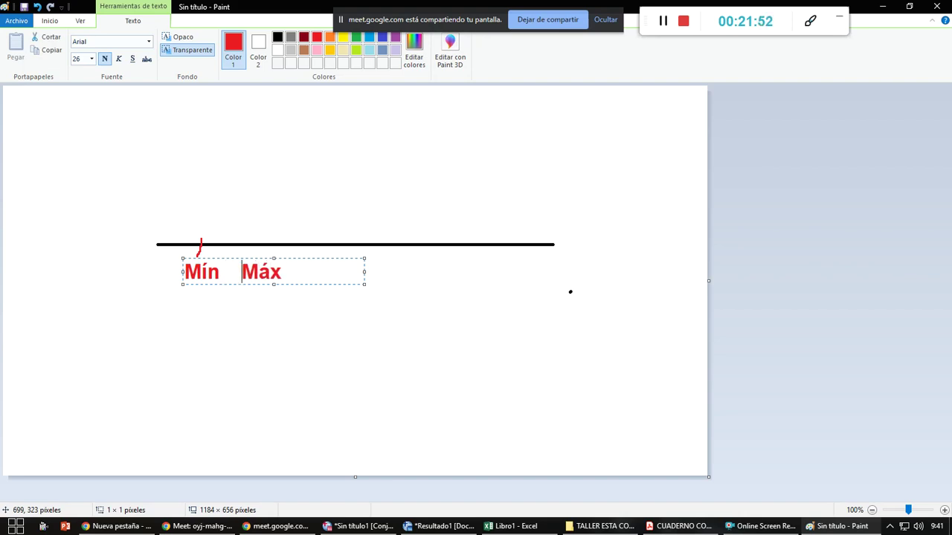
pyautogui.moveTo(365, 270); pyautogui.dragTo(567, 268)
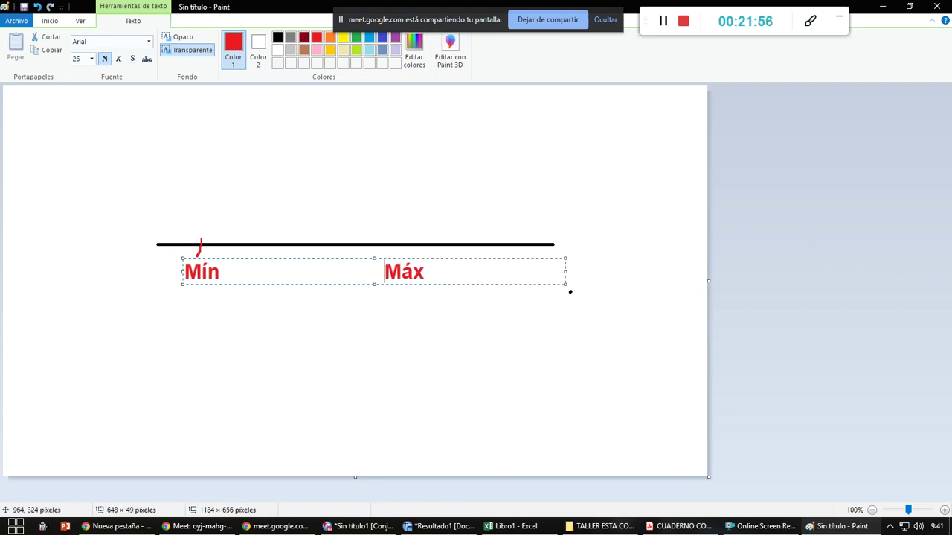
pyautogui.click(594, 274)
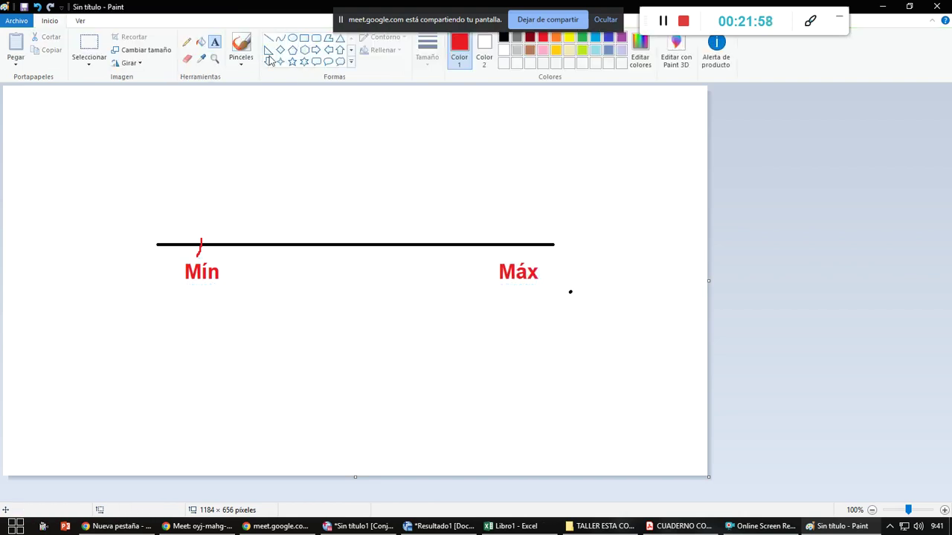
# Draw a red pencil tick on the line above Máx and circle the Mín and Máx labels
pyautogui.click(186, 41)
pyautogui.moveTo(510, 233); pyautogui.dragTo(509, 246)
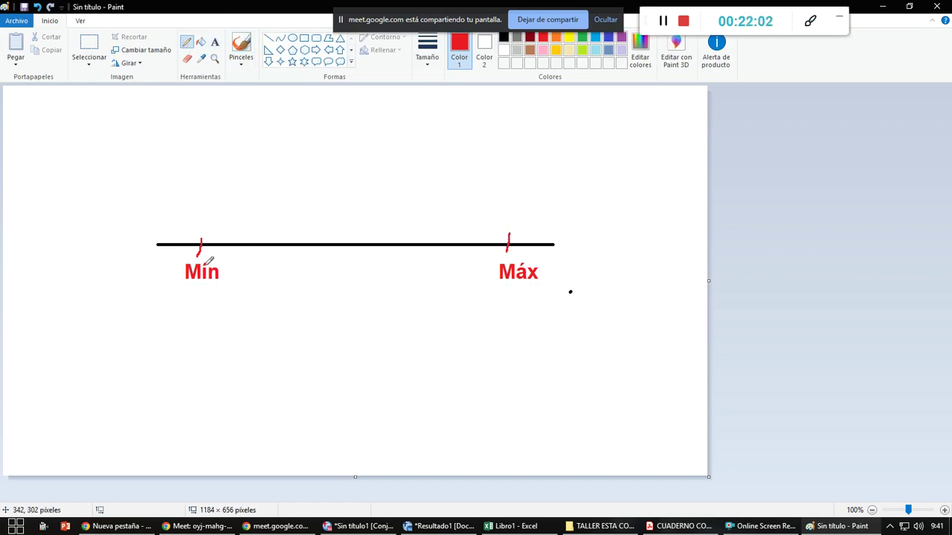
pyautogui.moveTo(211, 253)
pyautogui.mouseDown()
pyautogui.moveTo(198, 254)
pyautogui.moveTo(205, 296)
pyautogui.moveTo(229, 269)
pyautogui.moveTo(216, 251)
pyautogui.mouseUp()
pyautogui.moveTo(546, 269)
pyautogui.mouseDown()
pyautogui.moveTo(536, 256)
pyautogui.moveTo(500, 255)
pyautogui.moveTo(513, 293)
pyautogui.moveTo(546, 266)
pyautogui.mouseUp()
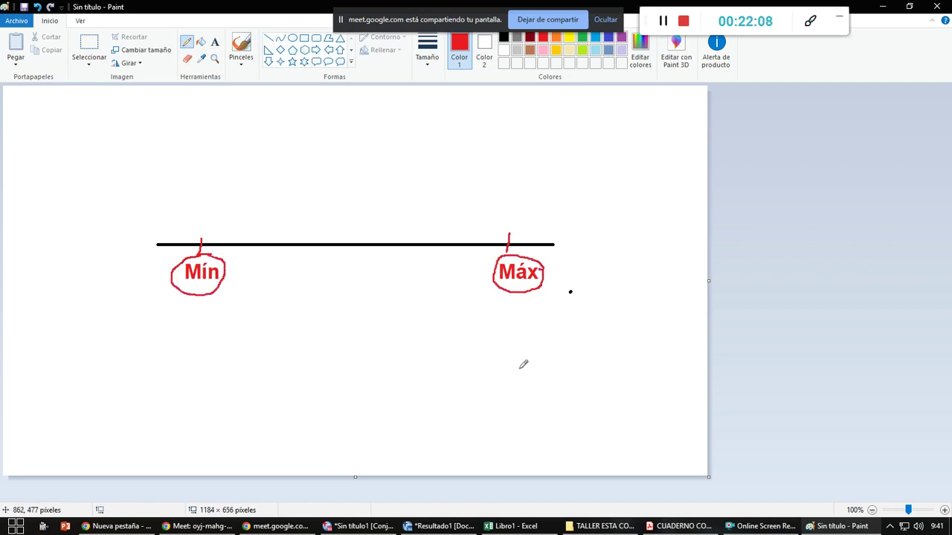
# Place copies of the Mín–Máx number line above and below the original, and delete the stray dot beside the middle one
pyautogui.click(90, 42)
pyautogui.moveTo(146, 218)
pyautogui.mouseDown()
pyautogui.moveTo(272, 329)
pyautogui.moveTo(531, 329)
pyautogui.moveTo(561, 311)
pyautogui.moveTo(558, 298)
pyautogui.mouseUp()
pyautogui.hotkey('ctrl', 'c')
pyautogui.click(607, 319)
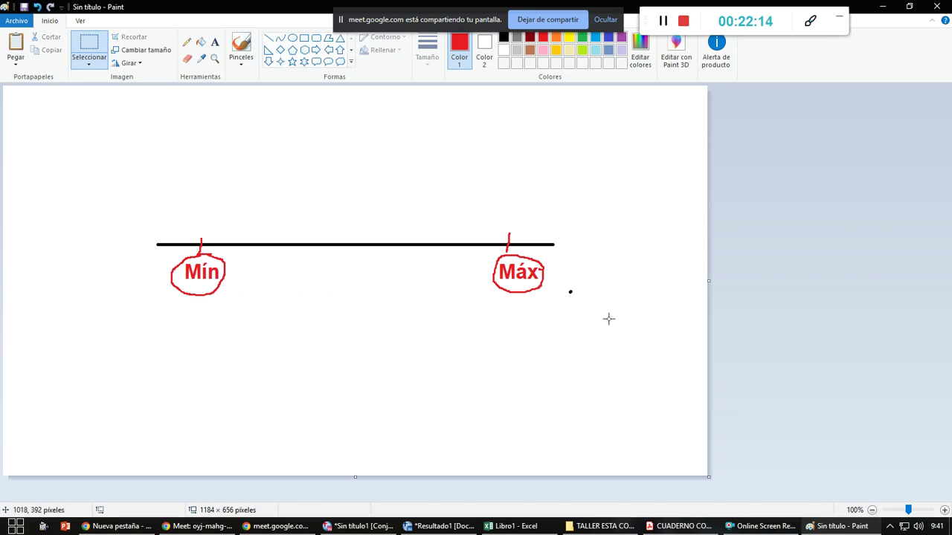
pyautogui.hotkey('ctrl', 'v')
pyautogui.moveTo(340, 129); pyautogui.dragTo(479, 149)
pyautogui.click(450, 321)
pyautogui.hotkey('ctrl', 'v')
pyautogui.moveTo(293, 108); pyautogui.dragTo(435, 343)
pyautogui.click(612, 386)
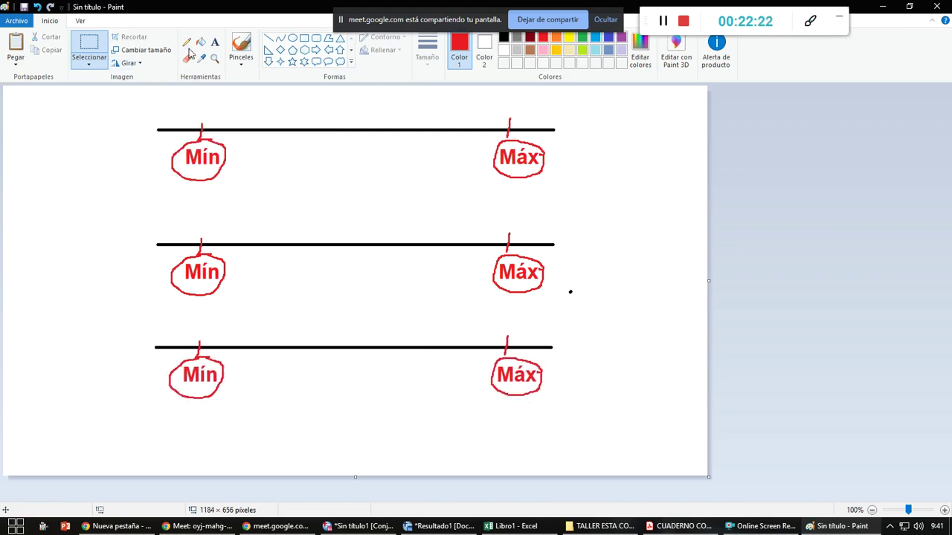
pyautogui.moveTo(558, 281); pyautogui.dragTo(593, 305)
pyautogui.press('Delete')
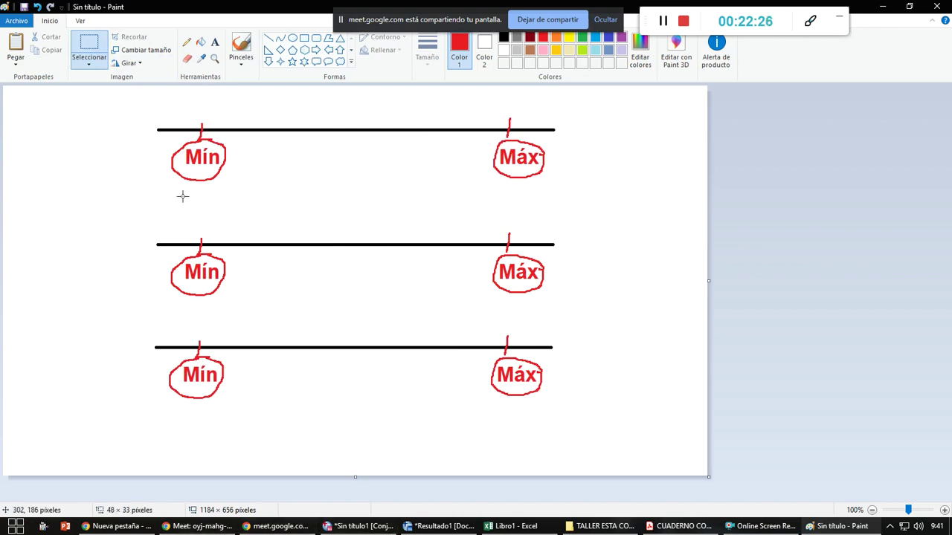
# Label the three number lines from top to bottom with red headings CUARTILES, DECILES and PERCENTILES
pyautogui.click(215, 42)
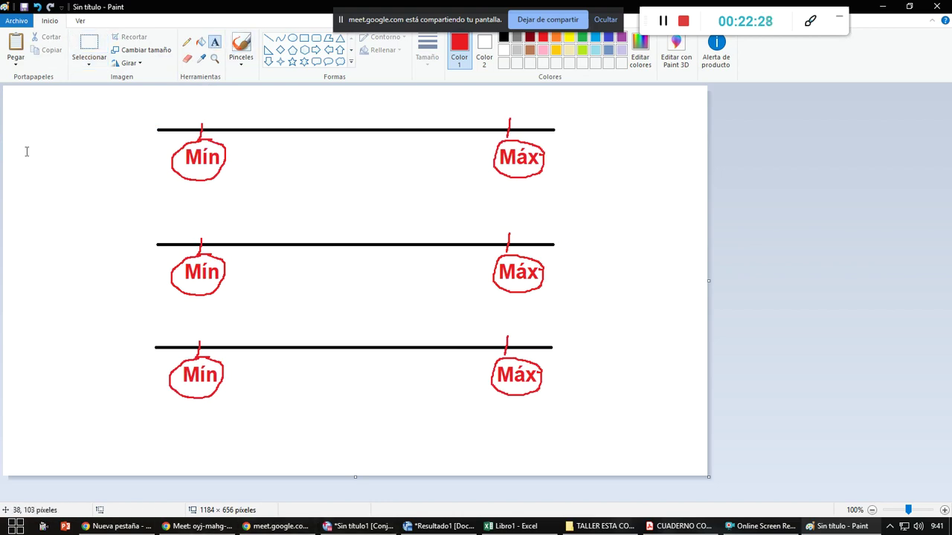
pyautogui.click(42, 110)
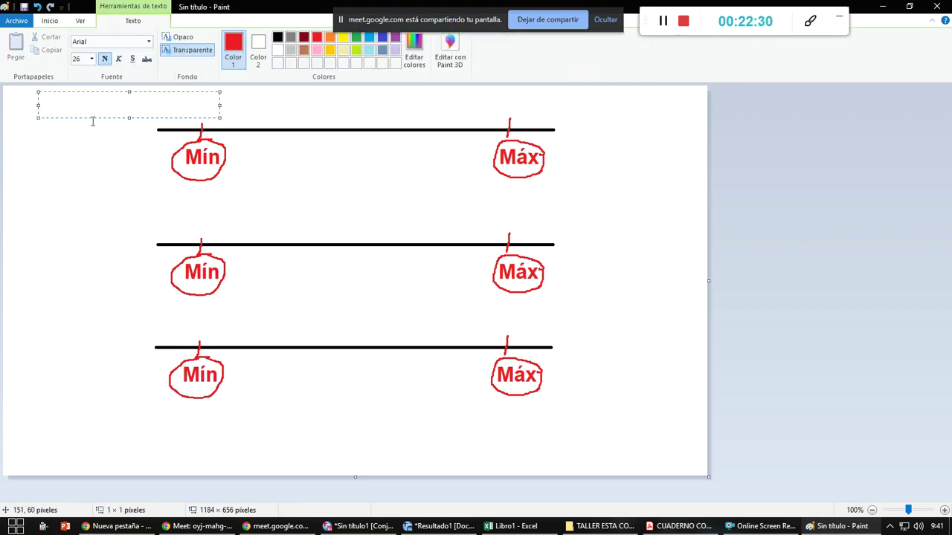
pyautogui.write('CUARTILES')
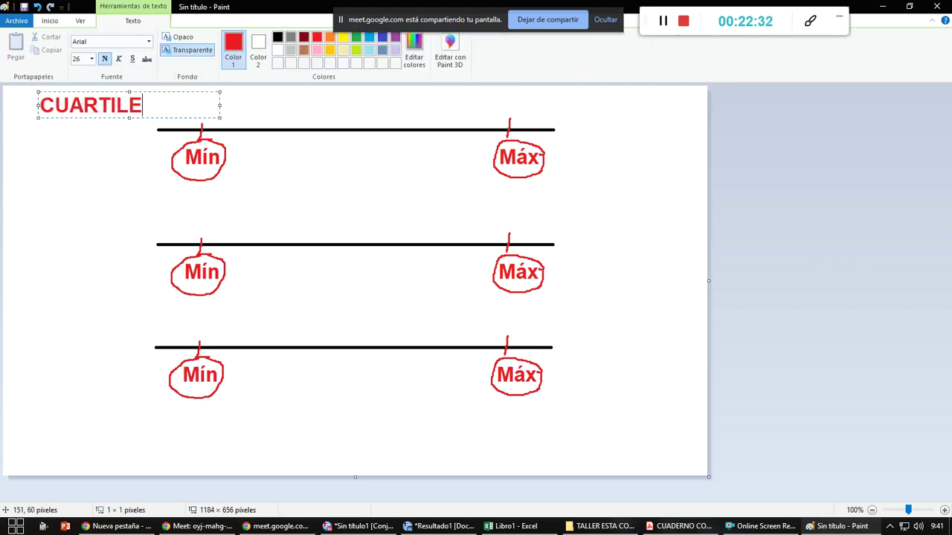
pyautogui.click(43, 209)
pyautogui.click(41, 210)
pyautogui.write('DECILES')
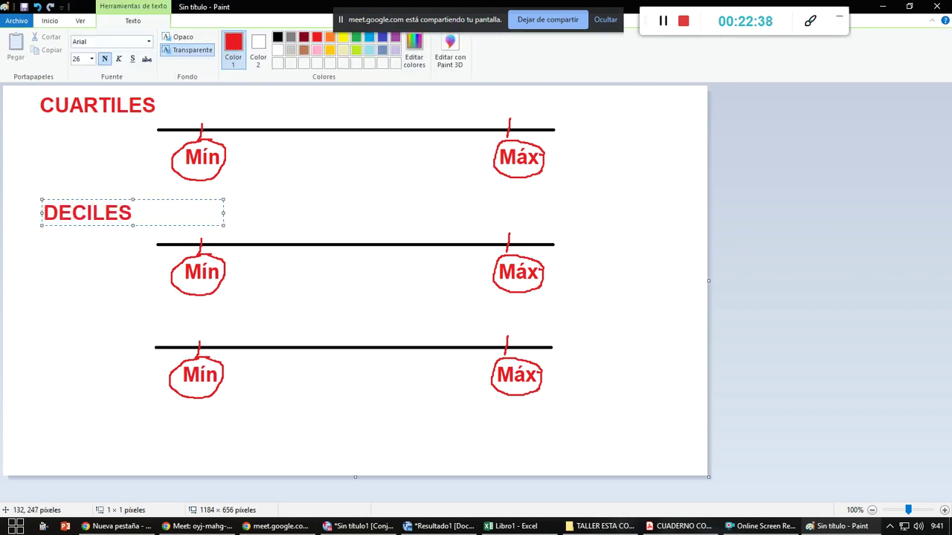
pyautogui.click(49, 331)
pyautogui.click(55, 314)
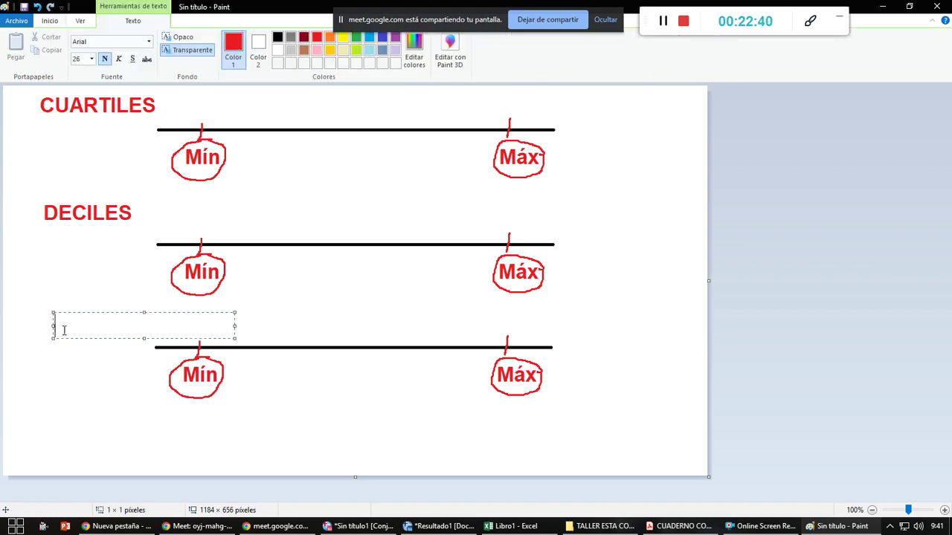
pyautogui.write('PERCENTIL')
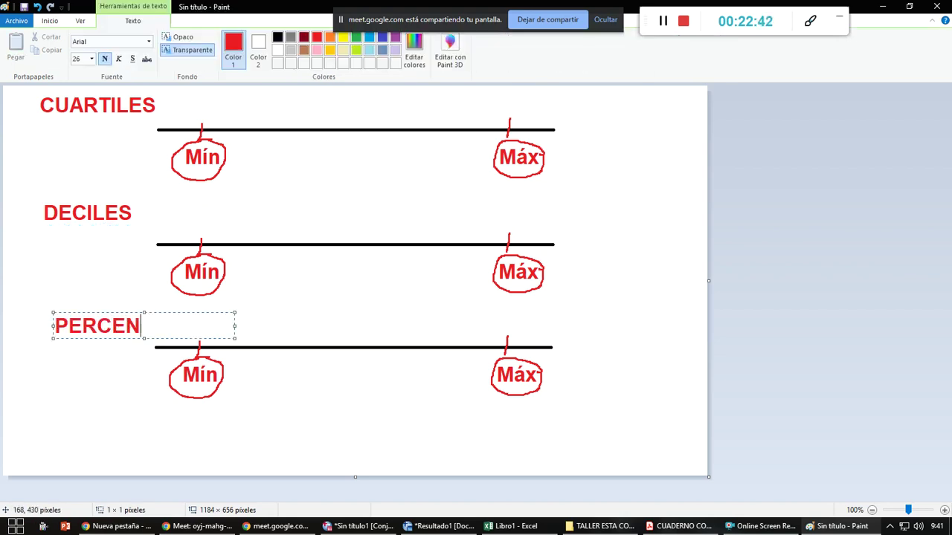
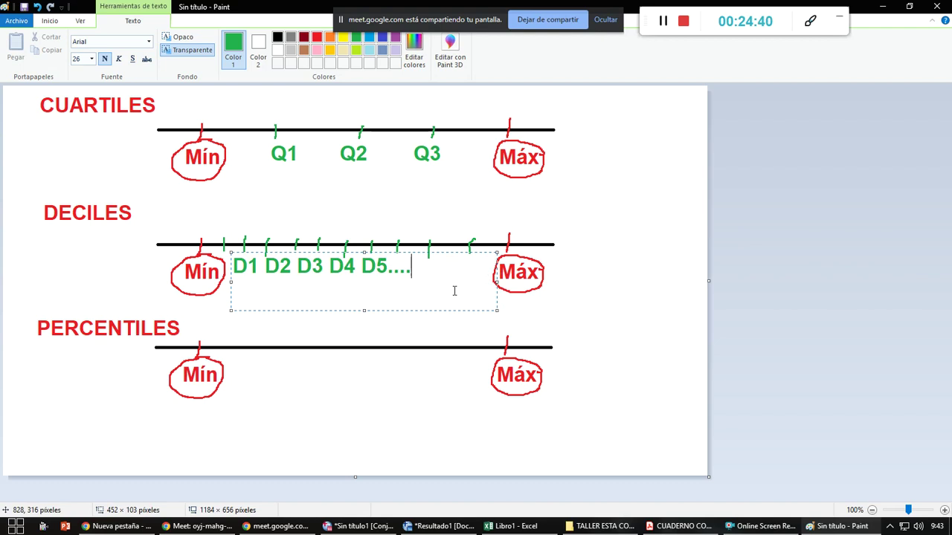
# Add D10 after D5.... in the green labels under the DECILES line, spaced toward its last tick
pyautogui.write('D10')
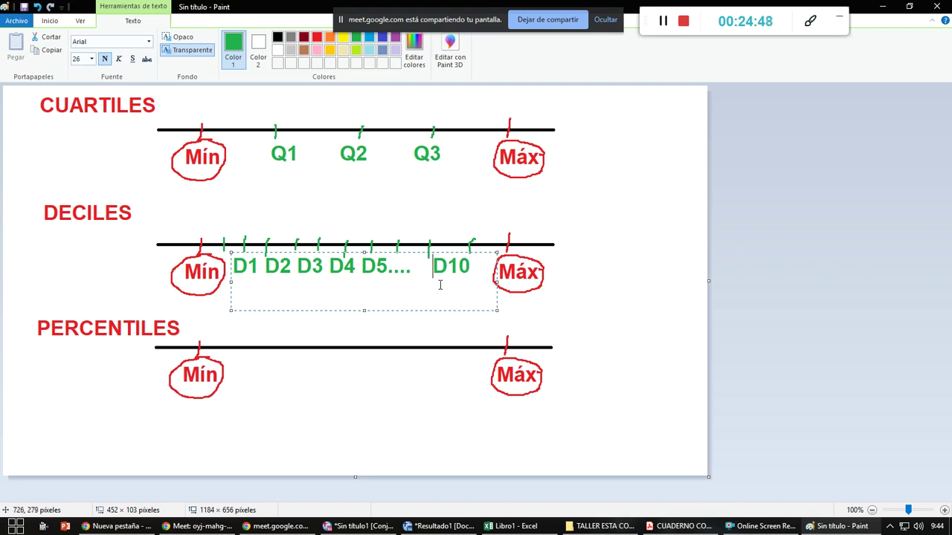
# Finish the green decile labels D1 to D10 below the DECILES line, keeping them all on one row
pyautogui.press('Return')
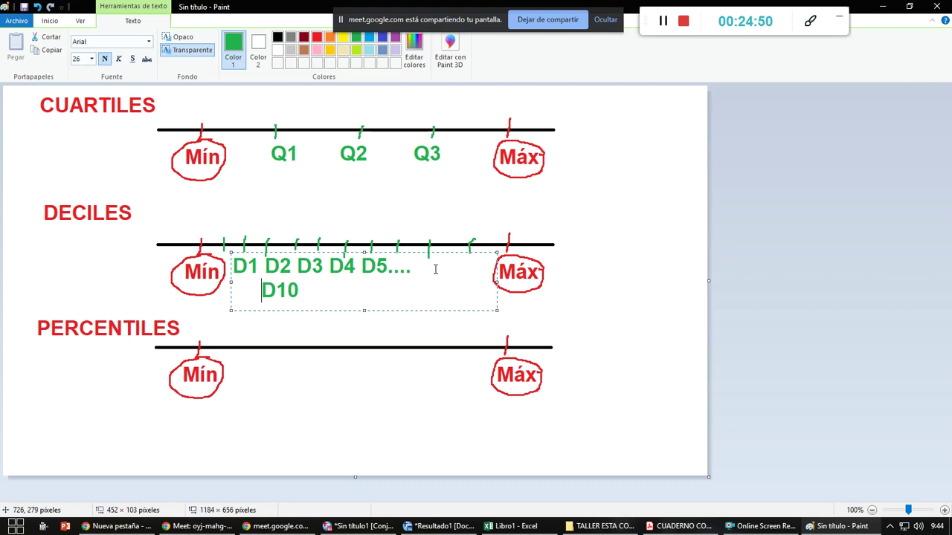
pyautogui.hotkey('ctrl', 'z')
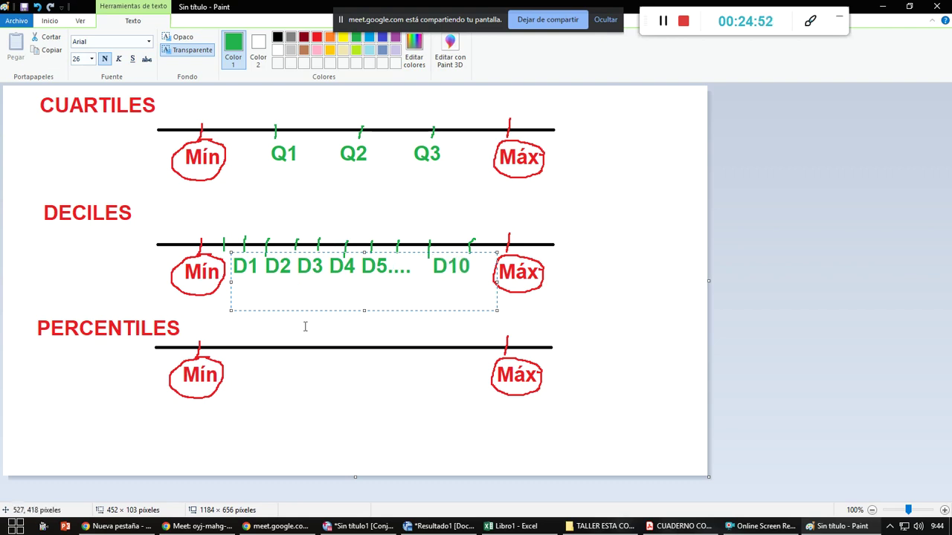
pyautogui.click(569, 297)
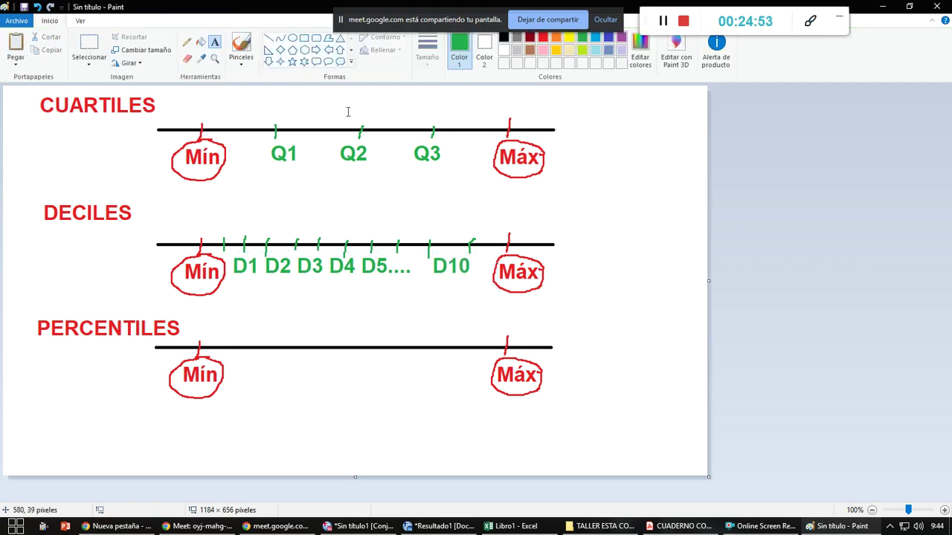
# Draw closely spaced green pencil tick marks along the PERCENTILES line between Mín and Máx
pyautogui.click(186, 44)
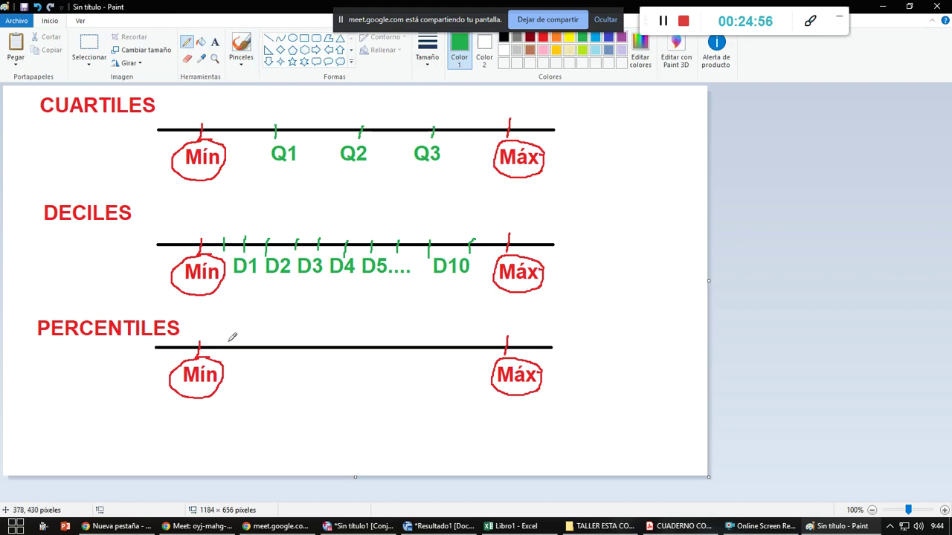
pyautogui.moveTo(221, 342)
pyautogui.mouseDown()
pyautogui.moveTo(219, 350)
pyautogui.moveTo(256, 358)
pyautogui.moveTo(358, 360)
pyautogui.mouseUp()
pyautogui.moveTo(369, 342)
pyautogui.mouseDown()
pyautogui.moveTo(369, 354)
pyautogui.moveTo(496, 352)
pyautogui.mouseUp()
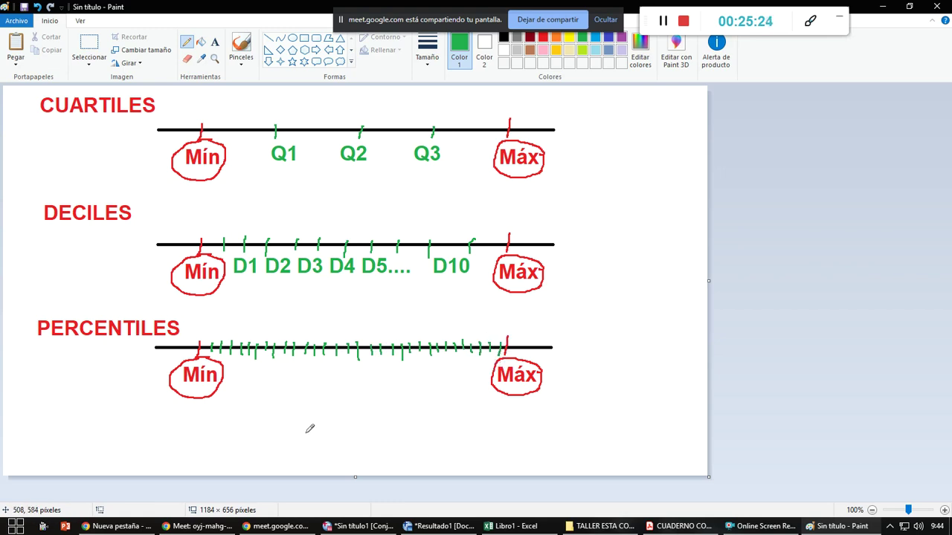
# Add size 9 text "P1 P2 P3 P4 P5 P6 P7P8" with trailing dots above the PERCENTILES line, and widen the text box to reach Máx
pyautogui.click(217, 42)
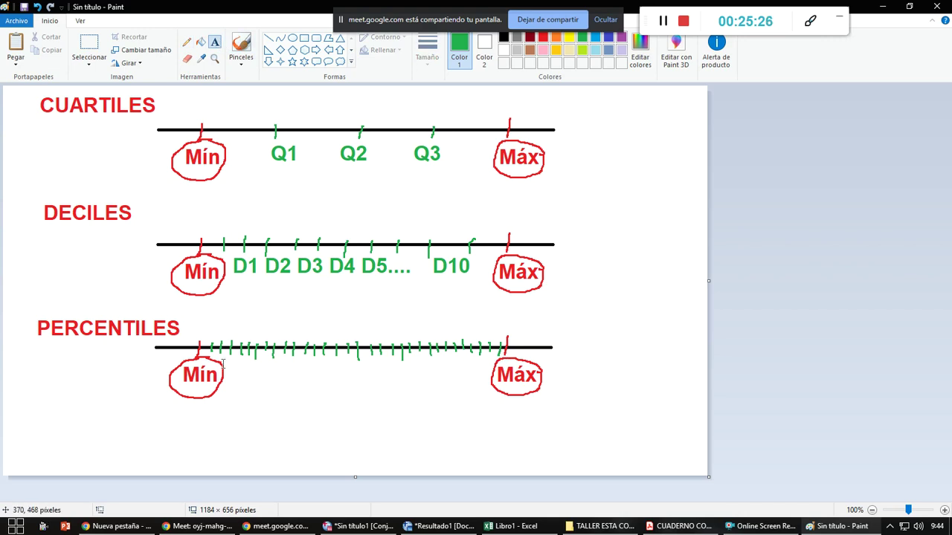
pyautogui.click(207, 321)
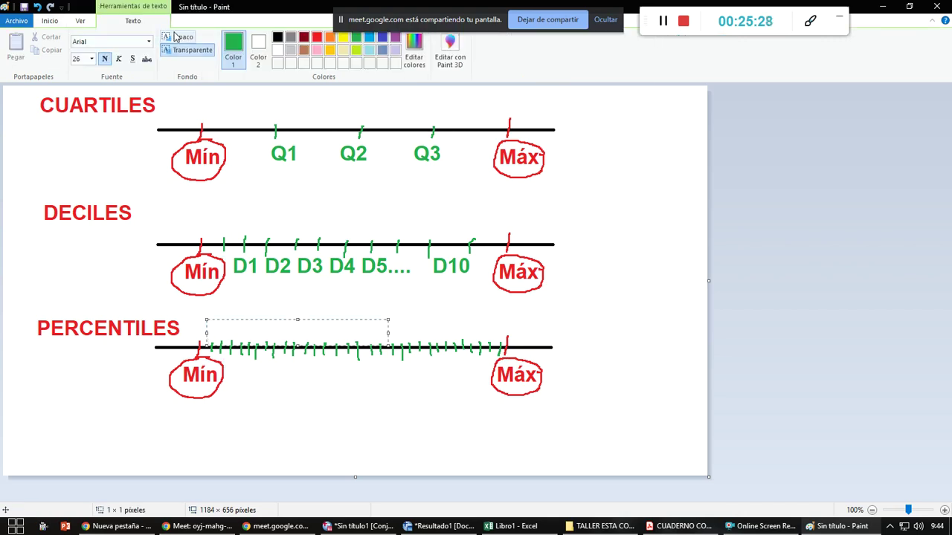
pyautogui.click(92, 59)
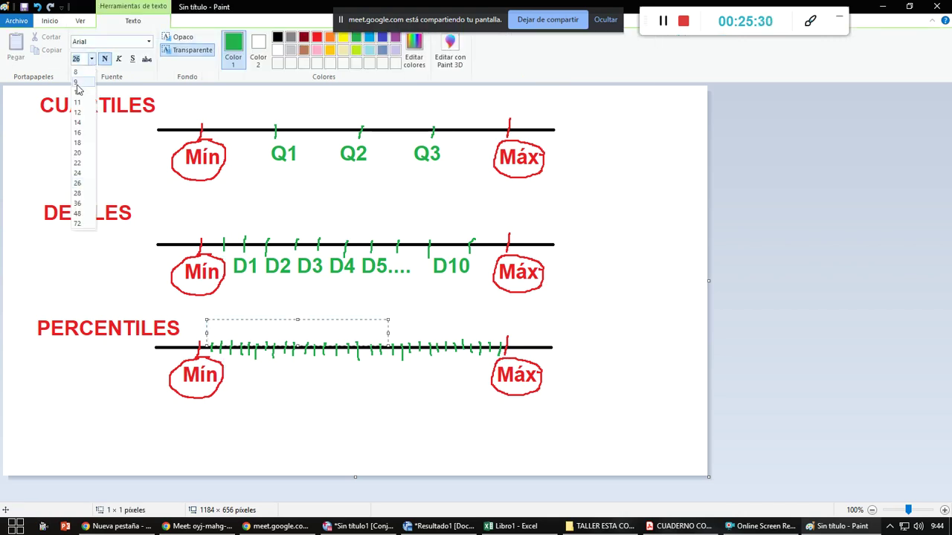
pyautogui.click(77, 82)
pyautogui.write('P1 P2 P3 P4 P5 P6 P7P')
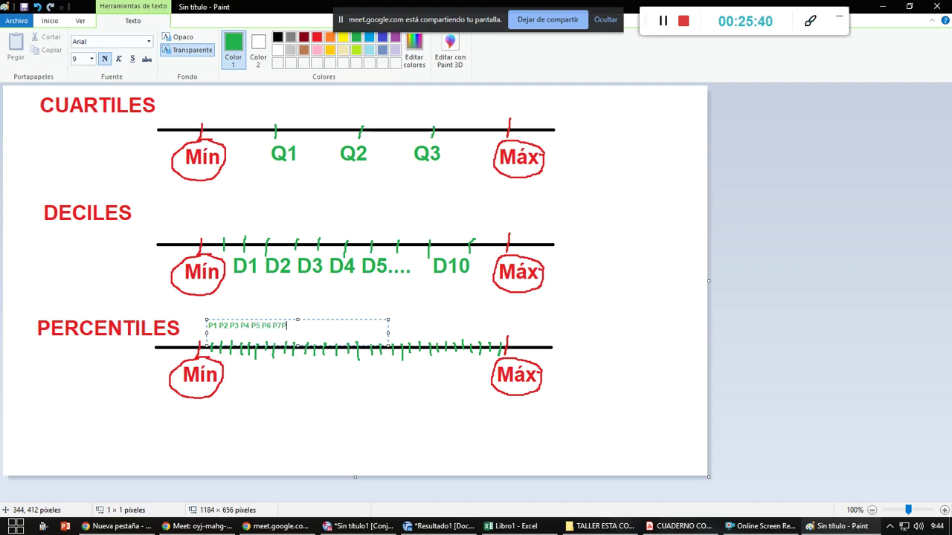
pyautogui.write('8...............................')
pyautogui.moveTo(388, 332); pyautogui.dragTo(512, 330)
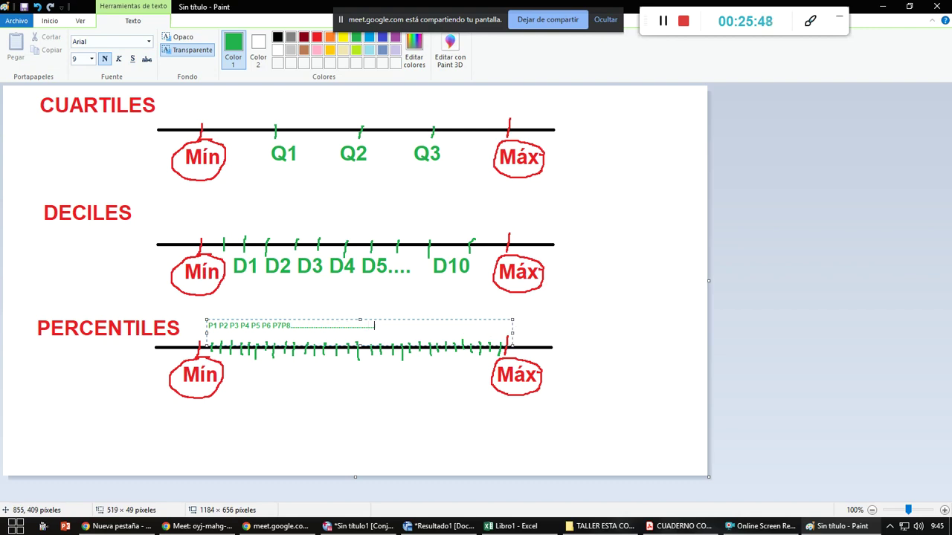
# Extend the percentile label row with dots to P50 near the middle of the line, followed by more dots and P75
pyautogui.write('...........................')
pyautogui.press('BackSpace')
pyautogui.press('BackSpace')
pyautogui.press('BackSpace')
pyautogui.press('BackSpace')
pyautogui.press('BackSpace')
pyautogui.press('BackSpace')
pyautogui.press('BackSpace')
pyautogui.press('BackSpace')
pyautogui.press('BackSpace')
pyautogui.press('BackSpace')
pyautogui.press('BackSpace')
pyautogui.press('BackSpace')
pyautogui.press('BackSpace')
pyautogui.press('BackSpace')
pyautogui.press('BackSpace')
pyautogui.press('BackSpace')
pyautogui.press('BackSpace')
pyautogui.press('BackSpace')
pyautogui.press('BackSpace')
pyautogui.press('BackSpace')
pyautogui.write('P50...................................')
pyautogui.press('BackSpace')
pyautogui.press('BackSpace')
# Insert P25 among the dots between P8 and P50, and end the row with dots and P99 so it fits on one line
pyautogui.hotkey('shift', 'Left')
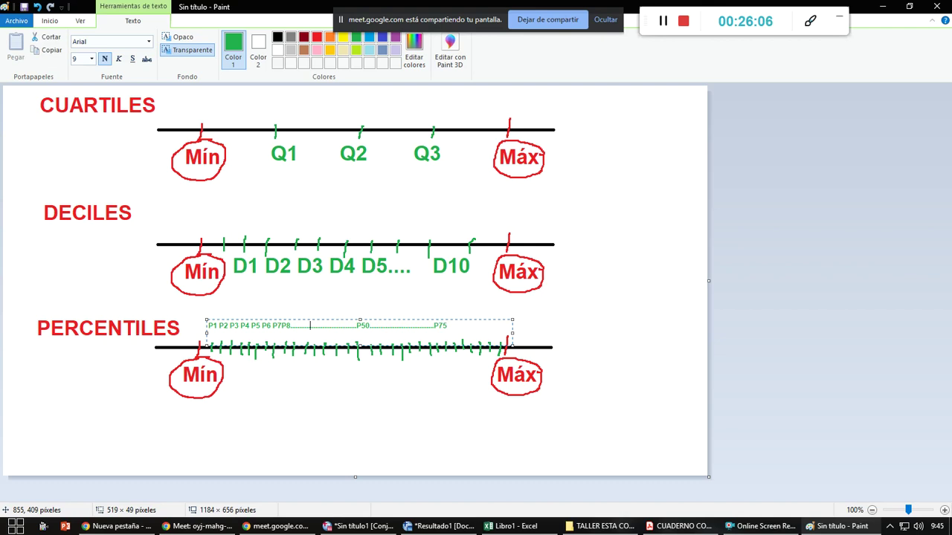
pyautogui.write('P25')
pyautogui.click(366, 326)
pyautogui.click(456, 325)
pyautogui.write('......................')
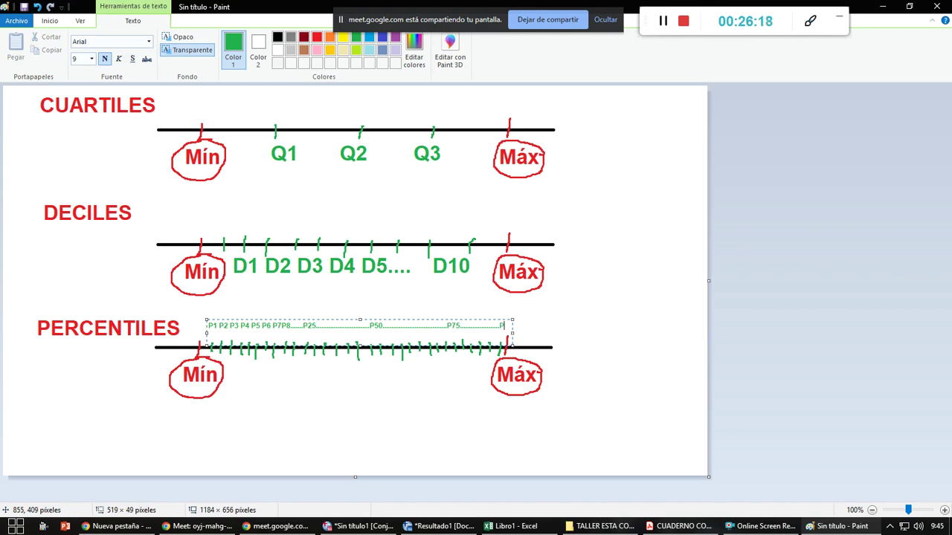
pyautogui.write('P99')
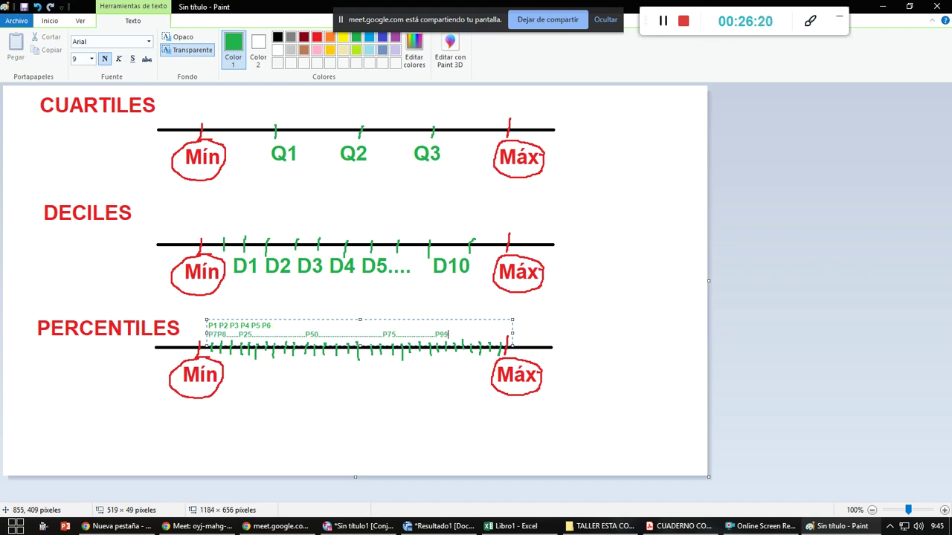
pyautogui.press('BackSpace')
pyautogui.press('BackSpace')
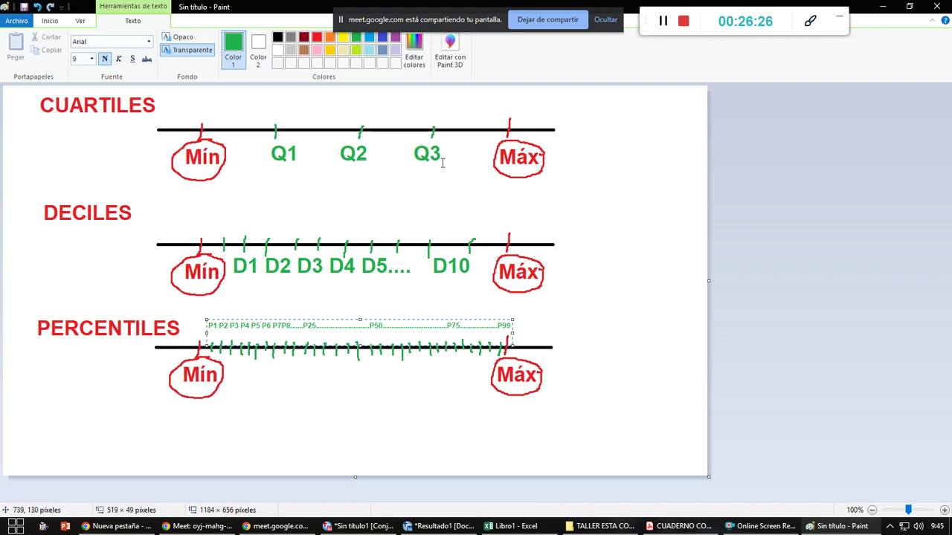
pyautogui.click(460, 266)
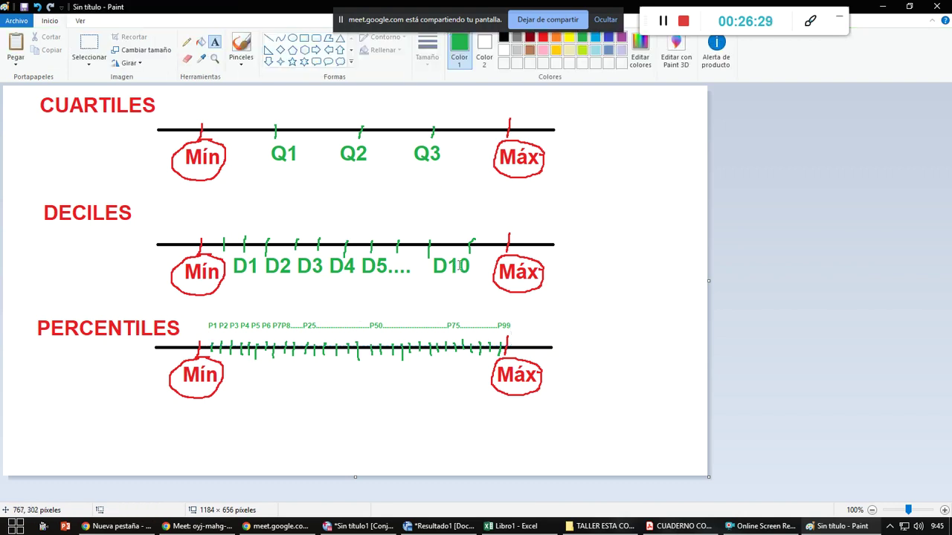
# Erase the 10 from the D10 label and handwrite a green 9 so it reads D9
pyautogui.click(187, 58)
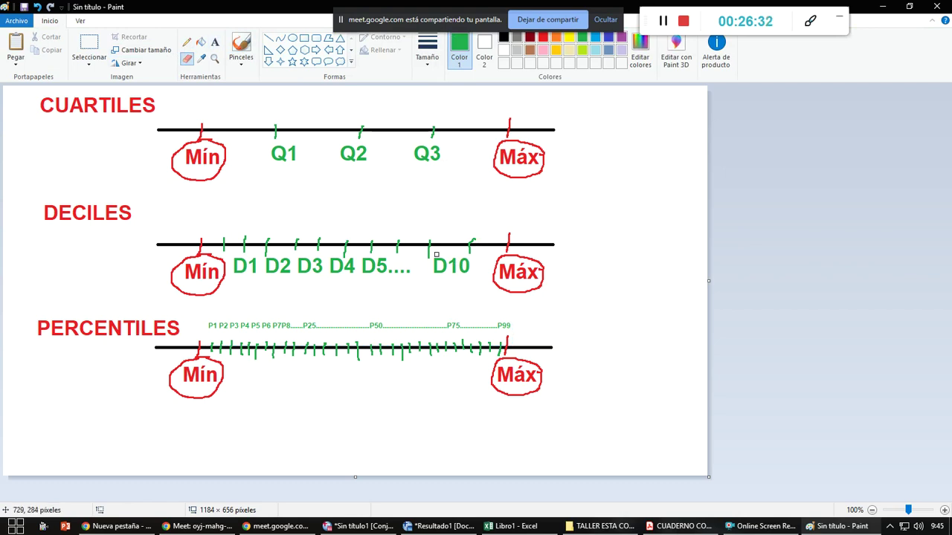
pyautogui.moveTo(451, 259)
pyautogui.mouseDown()
pyautogui.moveTo(452, 274)
pyautogui.moveTo(469, 267)
pyautogui.mouseUp()
pyautogui.click(214, 42)
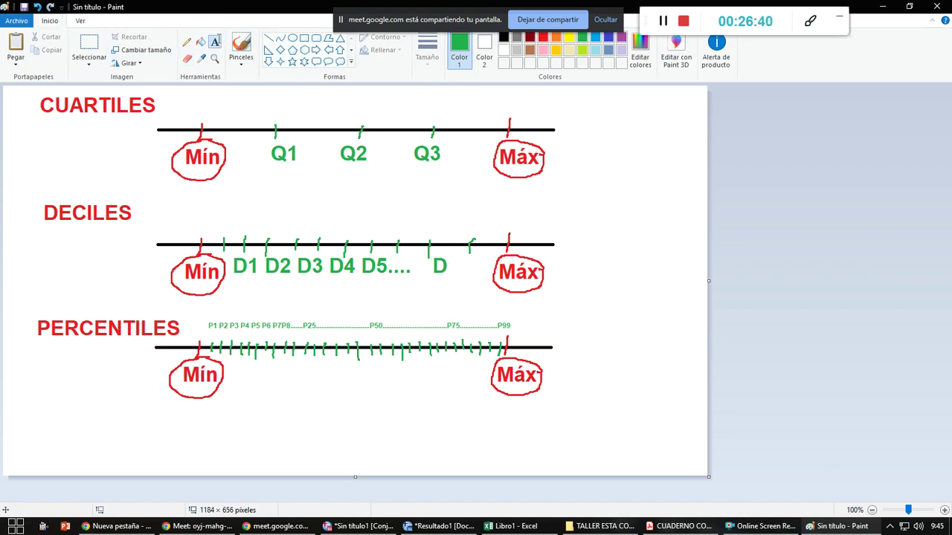
pyautogui.click(187, 41)
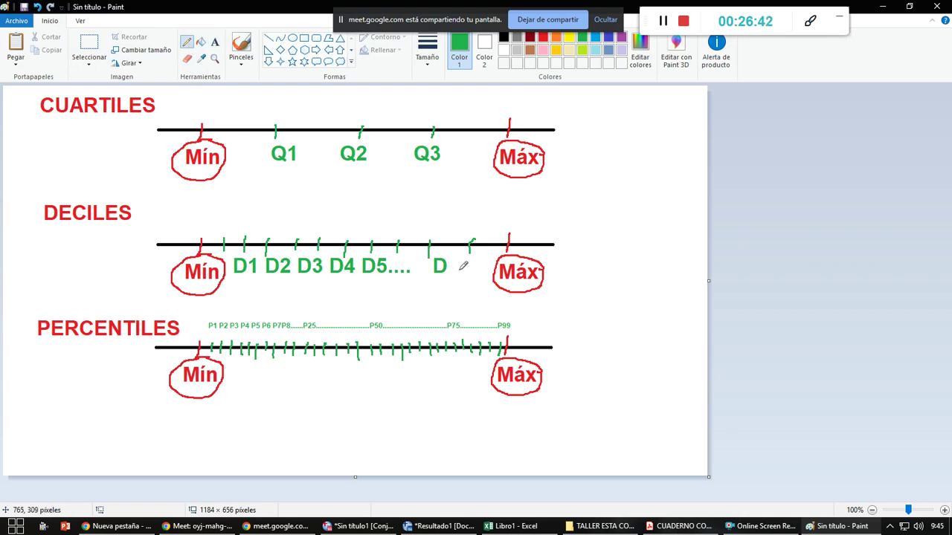
pyautogui.moveTo(450, 262)
pyautogui.mouseDown()
pyautogui.moveTo(467, 253)
pyautogui.moveTo(463, 274)
pyautogui.moveTo(451, 271)
pyautogui.mouseUp()
# Handwrite the formulas nK/4, nK/10 and nK/100 in green beyond the right ends of the CUARTILES, DECILES and PERCENTILES lines respectively
pyautogui.moveTo(594, 104)
pyautogui.mouseDown()
pyautogui.moveTo(593, 113)
pyautogui.moveTo(599, 105)
pyautogui.moveTo(621, 122)
pyautogui.moveTo(602, 138)
pyautogui.moveTo(614, 136)
pyautogui.moveTo(611, 153)
pyautogui.mouseUp()
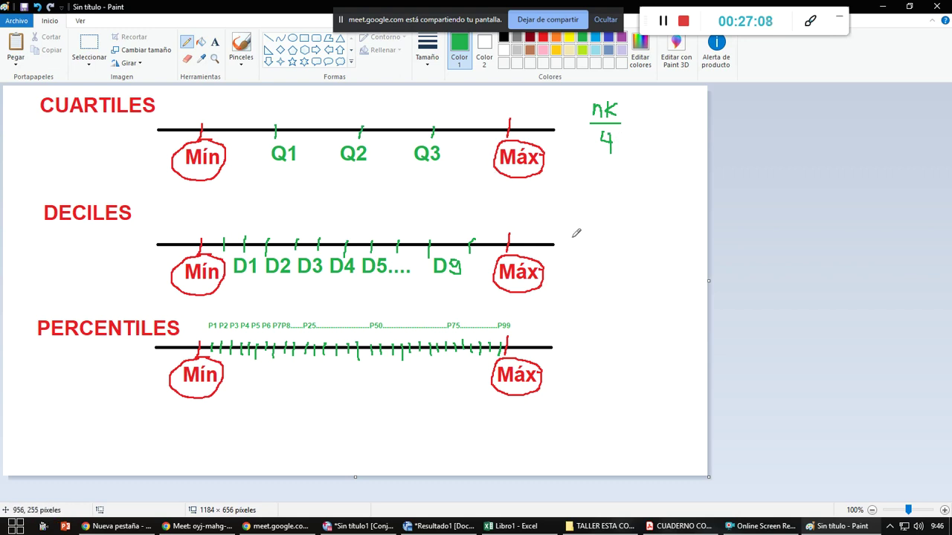
pyautogui.moveTo(593, 217)
pyautogui.mouseDown()
pyautogui.moveTo(593, 228)
pyautogui.moveTo(608, 212)
pyautogui.moveTo(606, 227)
pyautogui.moveTo(615, 214)
pyautogui.moveTo(629, 223)
pyautogui.mouseUp()
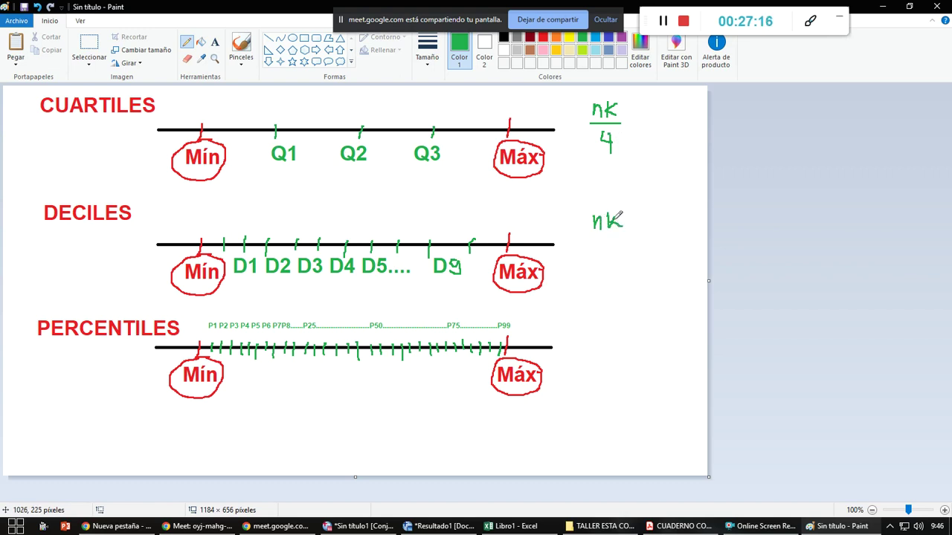
pyautogui.moveTo(593, 237)
pyautogui.mouseDown()
pyautogui.moveTo(623, 236)
pyautogui.moveTo(602, 258)
pyautogui.moveTo(608, 246)
pyautogui.mouseUp()
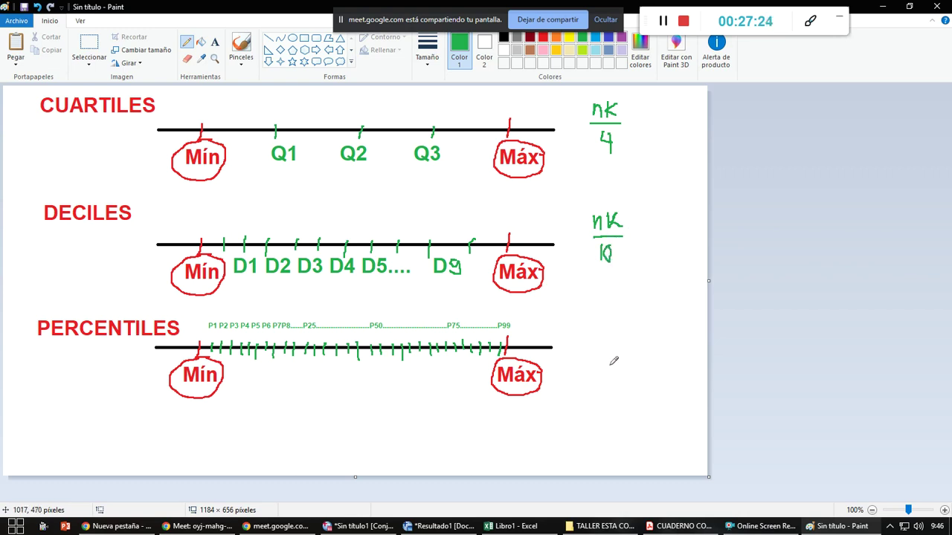
pyautogui.moveTo(591, 327)
pyautogui.mouseDown()
pyautogui.moveTo(607, 340)
pyautogui.moveTo(613, 323)
pyautogui.moveTo(622, 339)
pyautogui.moveTo(600, 345)
pyautogui.moveTo(625, 344)
pyautogui.moveTo(593, 369)
pyautogui.moveTo(604, 356)
pyautogui.moveTo(624, 369)
pyautogui.moveTo(620, 356)
pyautogui.mouseUp()
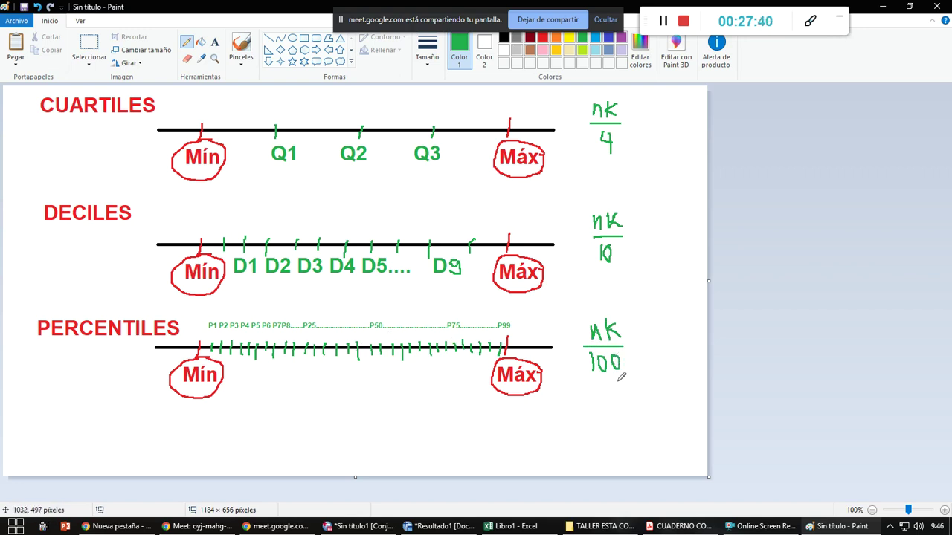
# Add the text "K=1,2,3" beside the nK/4 formula
pyautogui.click(215, 42)
pyautogui.click(638, 125)
pyautogui.write('K=')
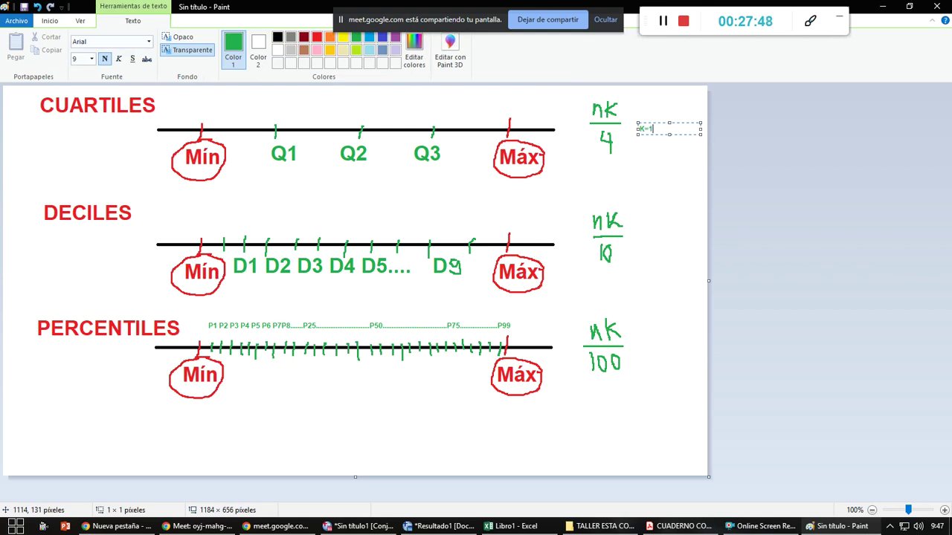
pyautogui.write('1,2,3')
pyautogui.click(632, 227)
# Add the text "K=1,2,3,....8,9" beside the nK/10 formula
pyautogui.click(632, 227)
pyautogui.write('K=1,2,3')
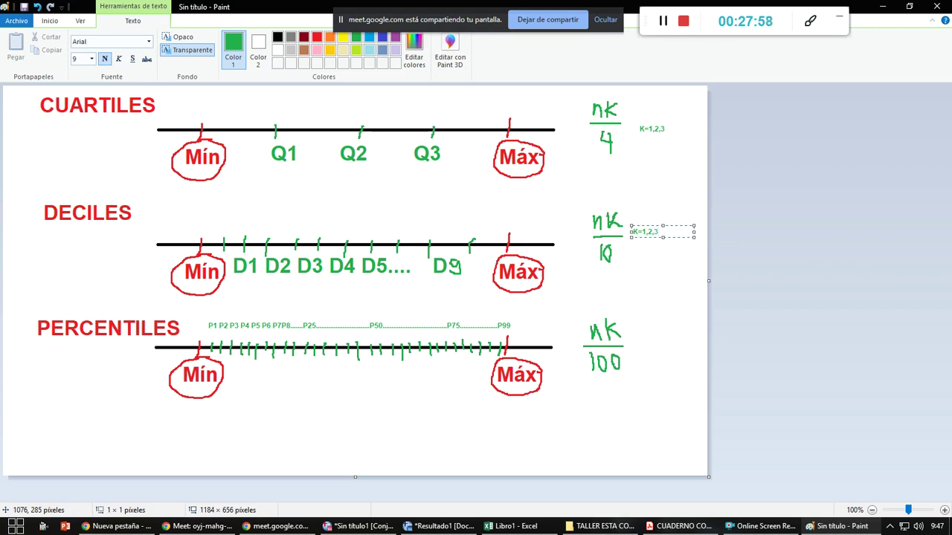
pyautogui.write('....8,9')
pyautogui.click(636, 340)
# Add the text "K=1,2,3,.....98,99" beside the nK/100 formula
pyautogui.click(635, 340)
pyautogui.write('K')
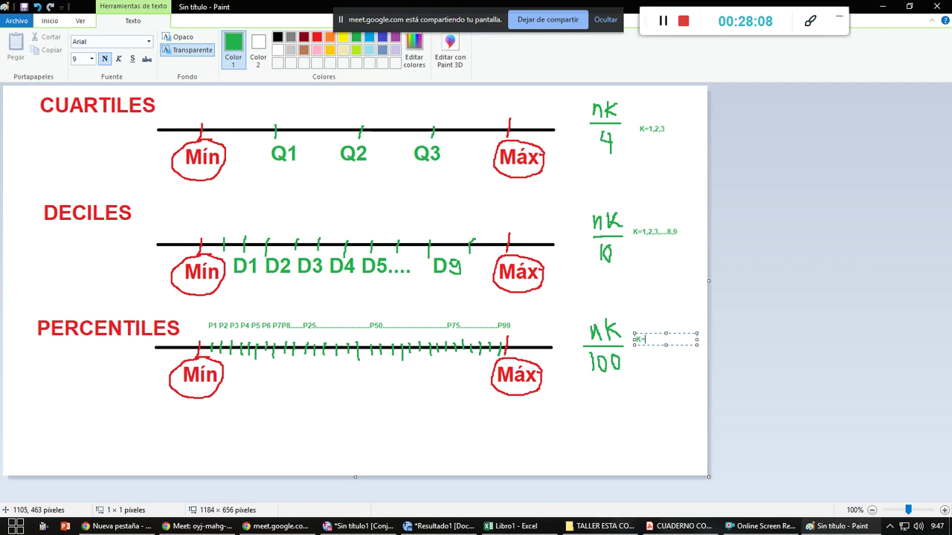
pyautogui.write('=1,2,3,.....98,99')
pyautogui.click(659, 387)
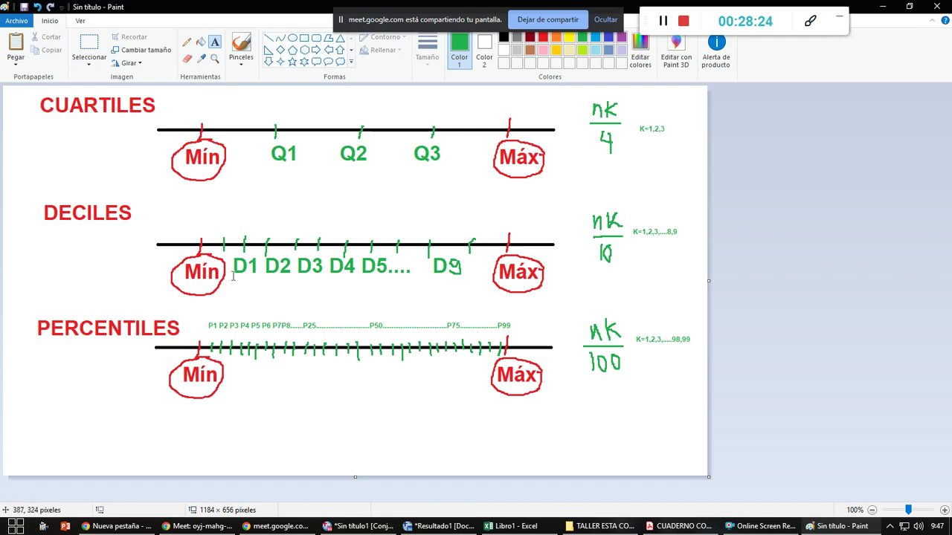
# Switch to the SPSS output viewer and examine the percentiles in the Estadísticos table for EDAD, PESO and TALLA
pyautogui.hotkey('alt', 'Tab')
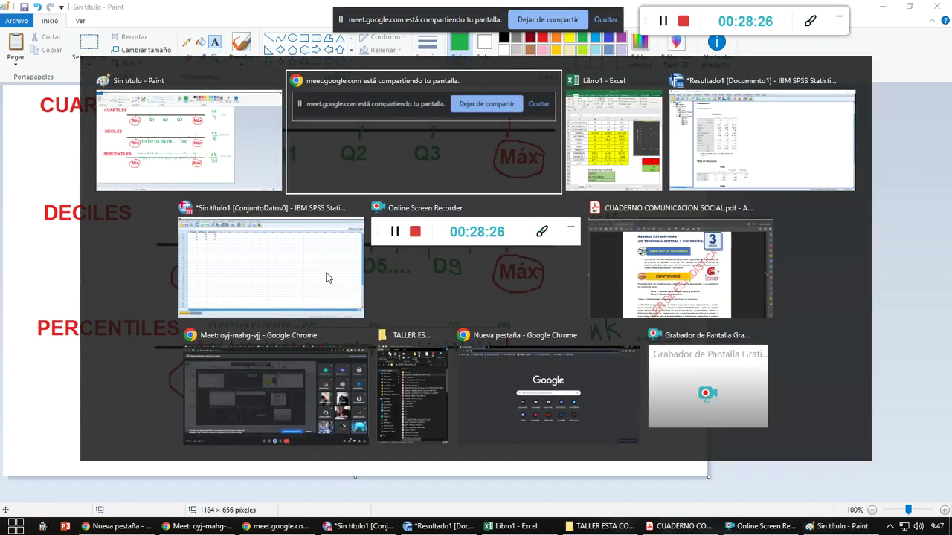
pyautogui.hotkey('alt', 'Tab')
pyautogui.hotkey('alt', 'Tab')
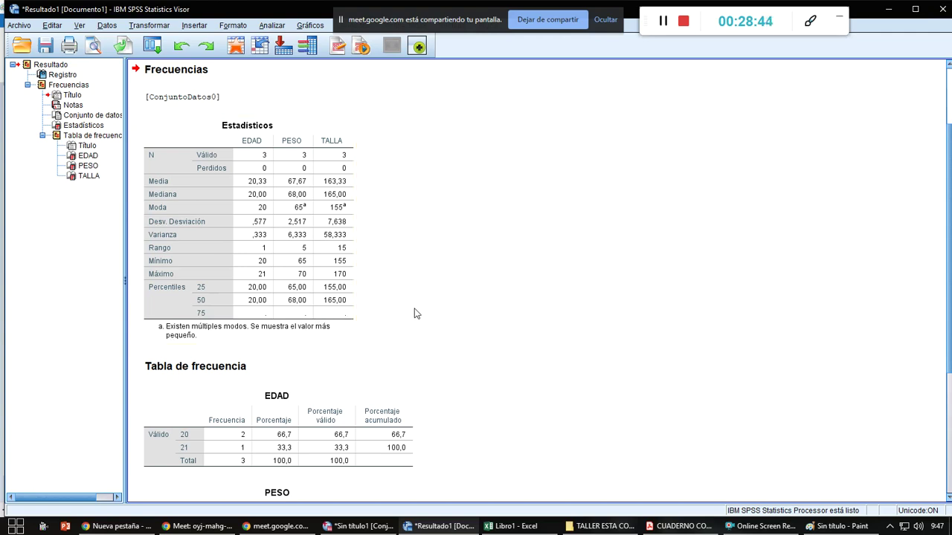
# Switch to the Excel workbook and insert the statistical function PERCENTIL.INC in C18 for Q1=P25
pyautogui.hotkey('alt', 'Tab')
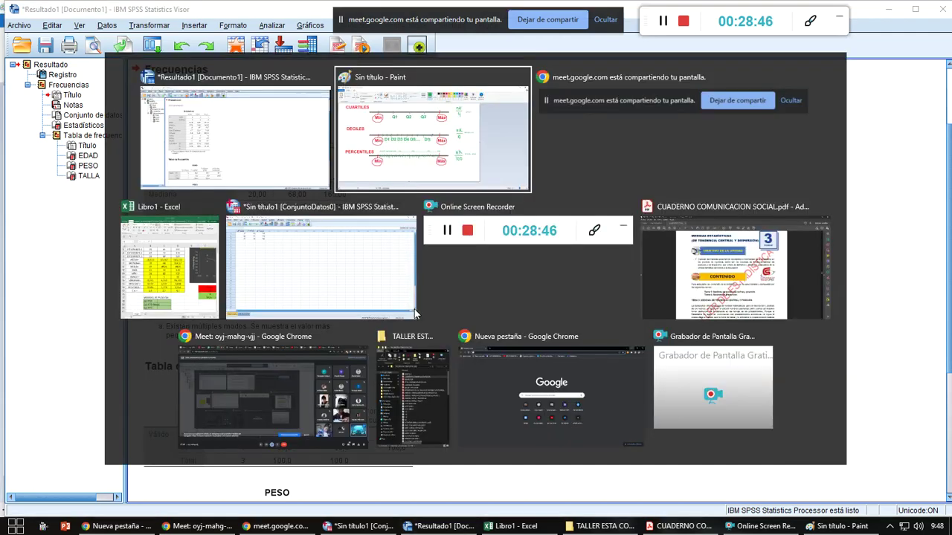
pyautogui.hotkey('alt', 'Tab')
pyautogui.hotkey('alt', 'Tab')
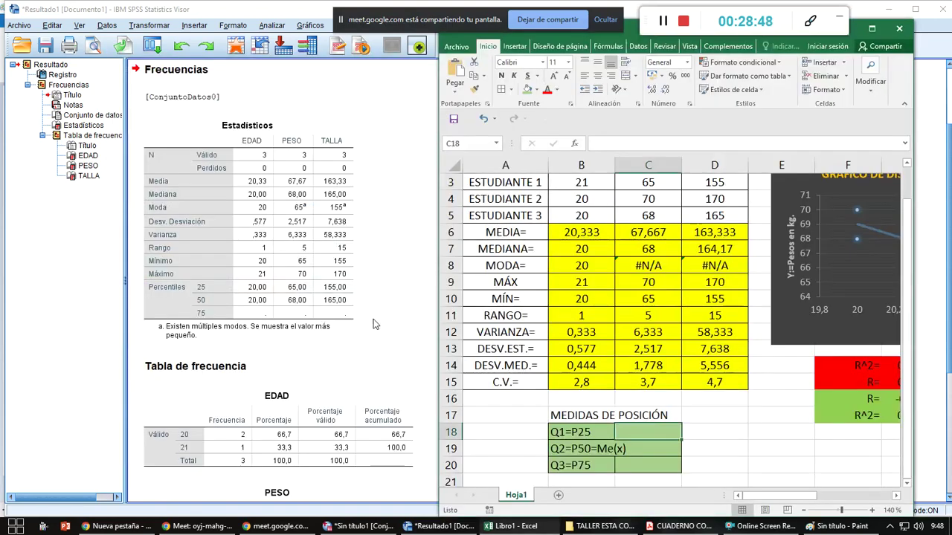
pyautogui.scroll(-1, 508, 416)
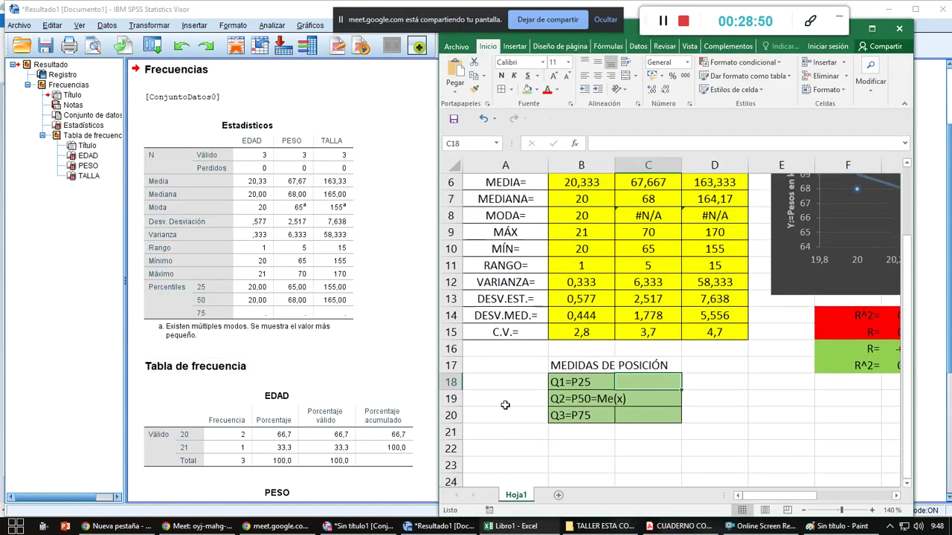
pyautogui.scroll(-1, 573, 416)
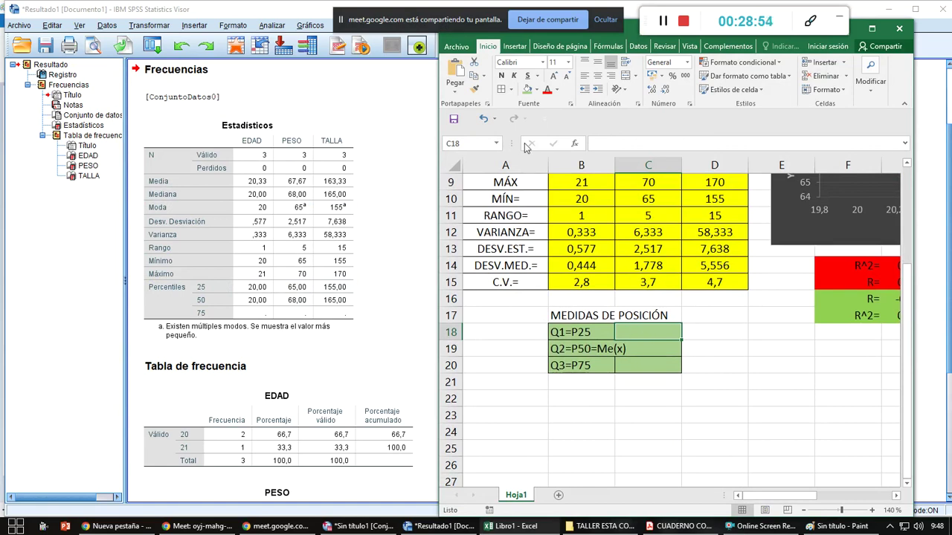
pyautogui.click(589, 145)
pyautogui.click(575, 145)
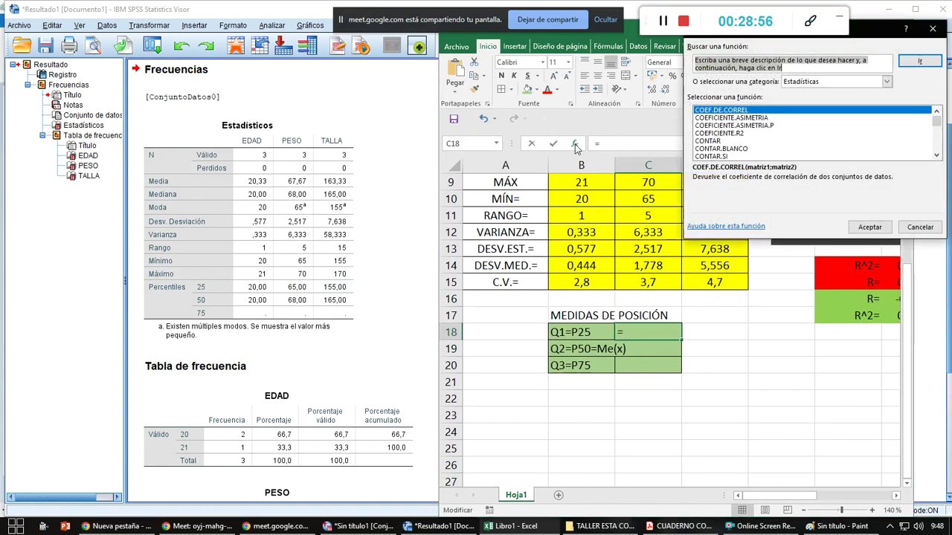
pyautogui.scroll(-6, 780, 135)
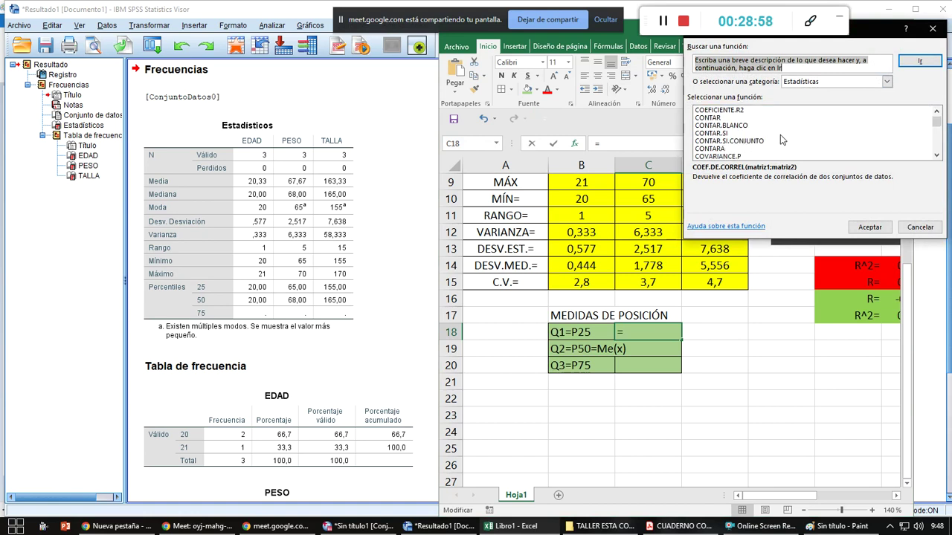
pyautogui.scroll(-12, 781, 138)
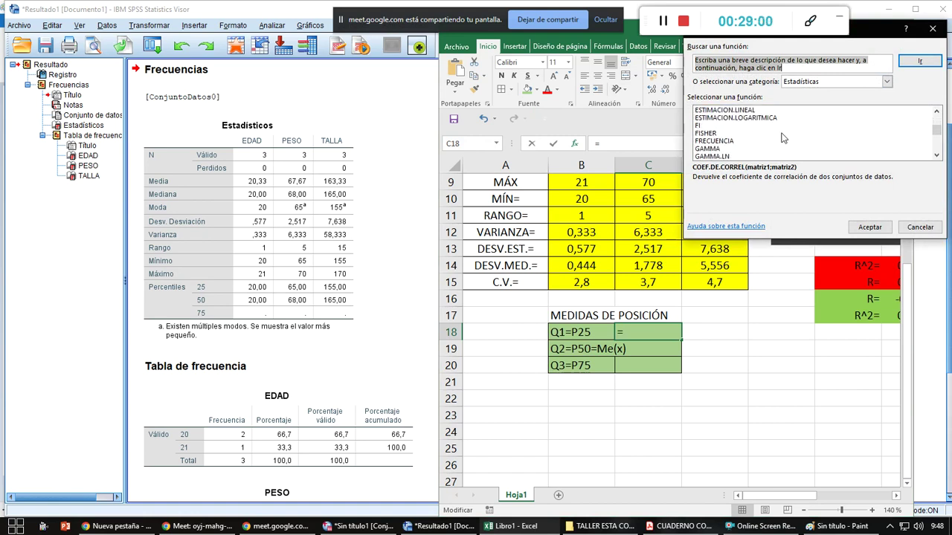
pyautogui.scroll(-7, 781, 138)
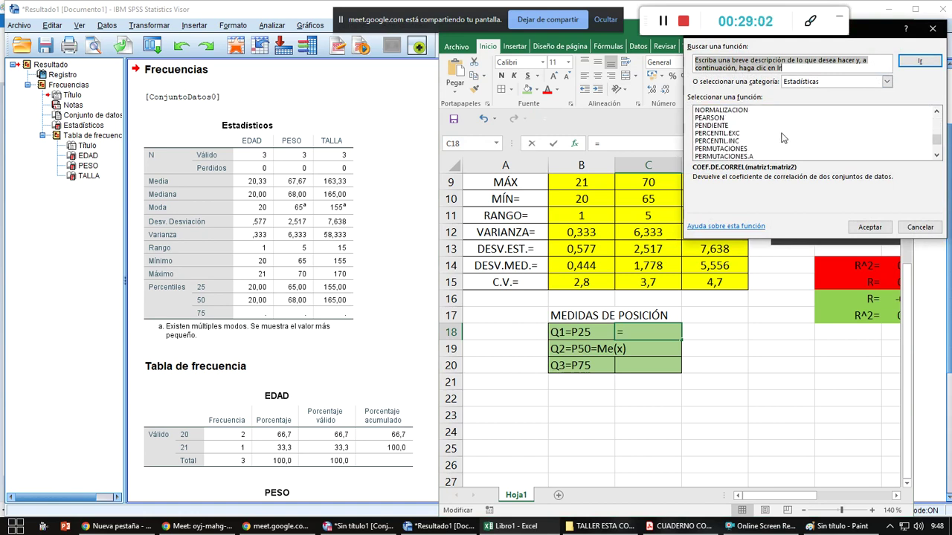
pyautogui.click(728, 141)
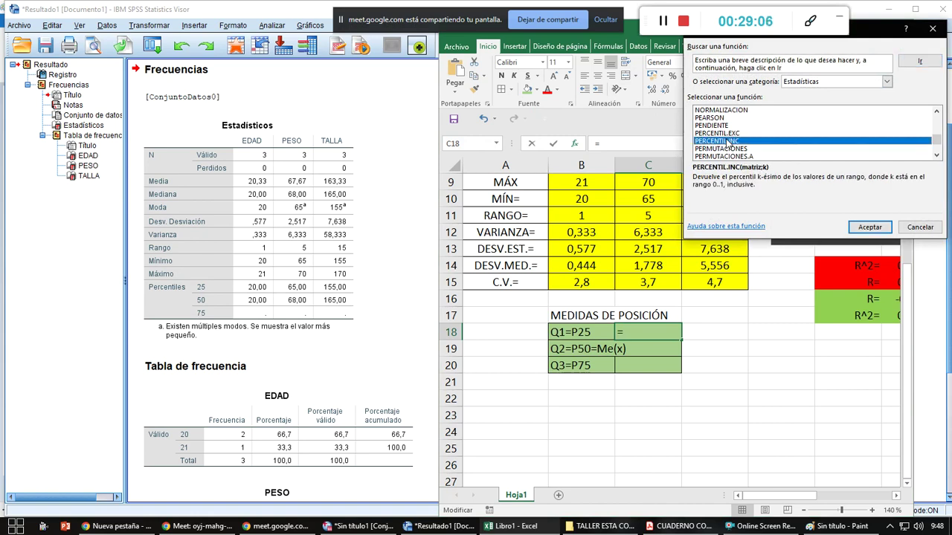
pyautogui.click(859, 228)
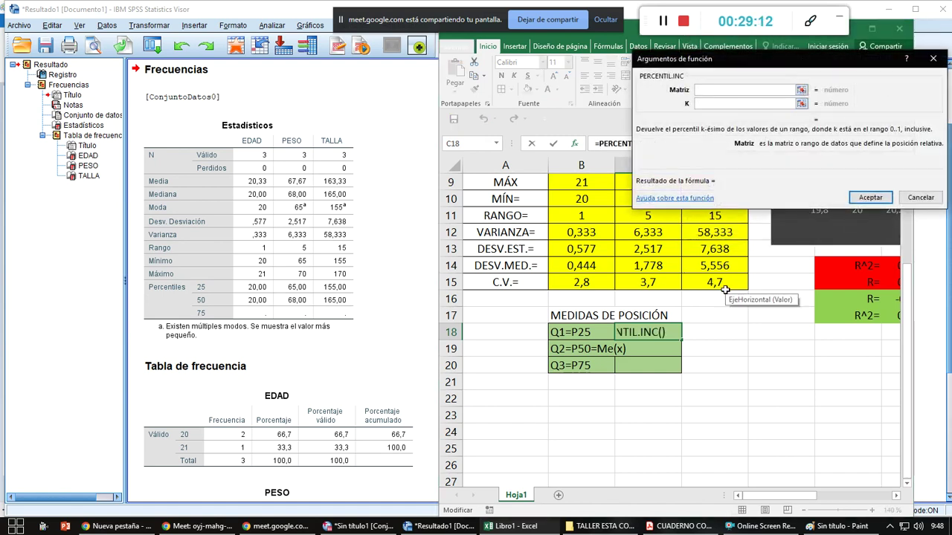
# Calculate Q1 with the EDAD values B3:B5 as the array and K set to 25
pyautogui.scroll(2, 732, 325)
pyautogui.scroll(2, 732, 324)
pyautogui.moveTo(589, 218); pyautogui.dragTo(592, 243)
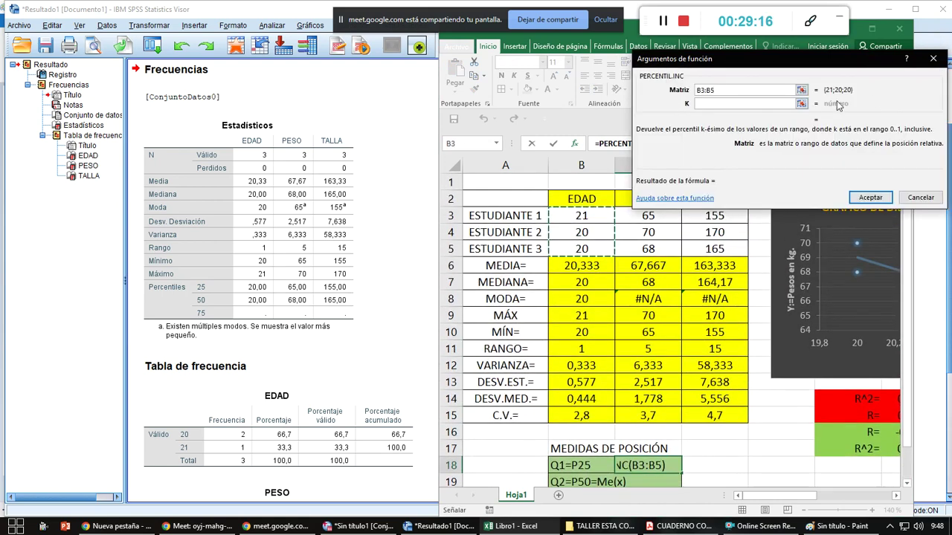
pyautogui.click(777, 103)
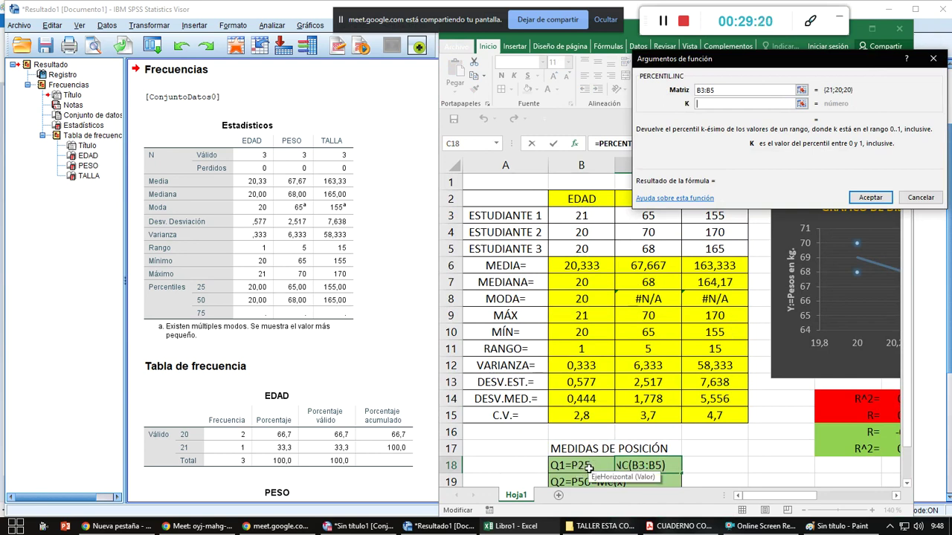
pyautogui.write('25')
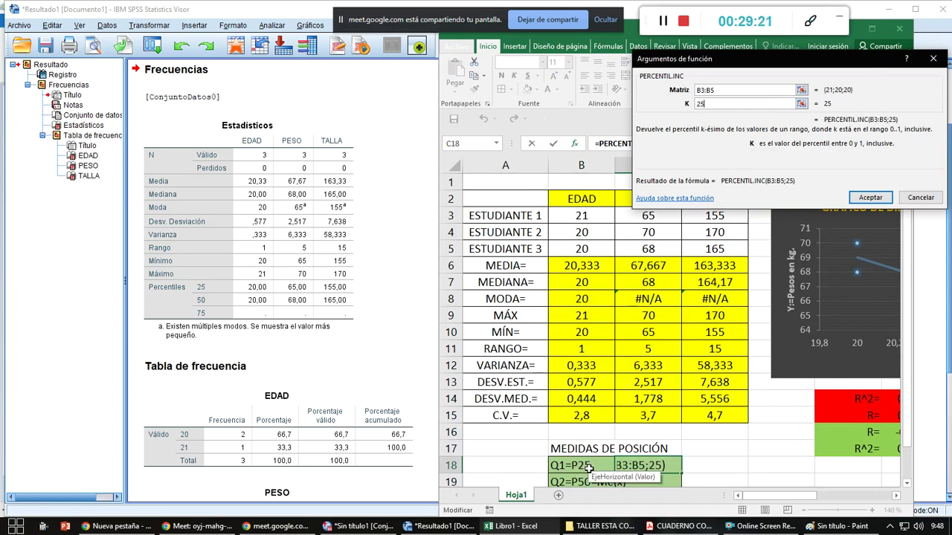
pyautogui.click(870, 198)
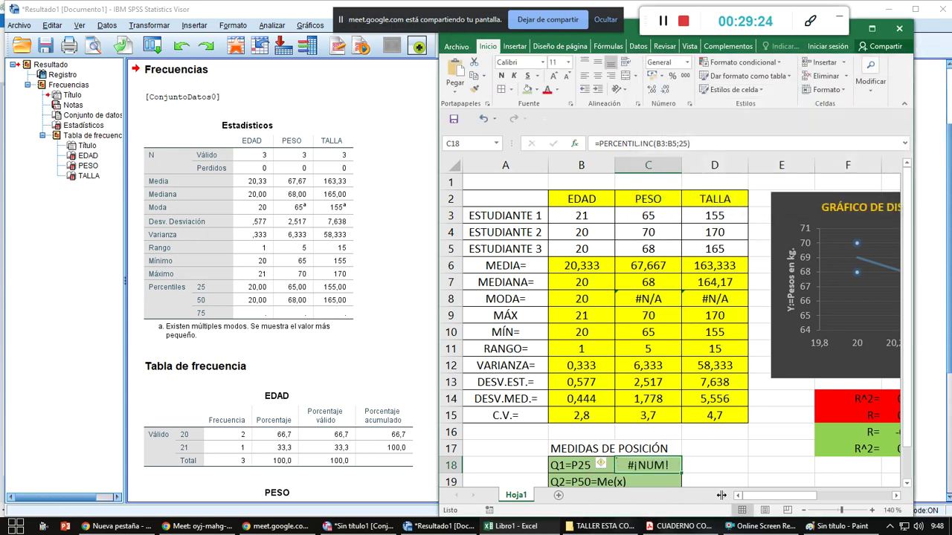
# Change the Q1 formula in C18 to use PERCENTIL.EXC instead of PERCENTIL.INC and recheck its arguments
pyautogui.scroll(-2, 650, 390)
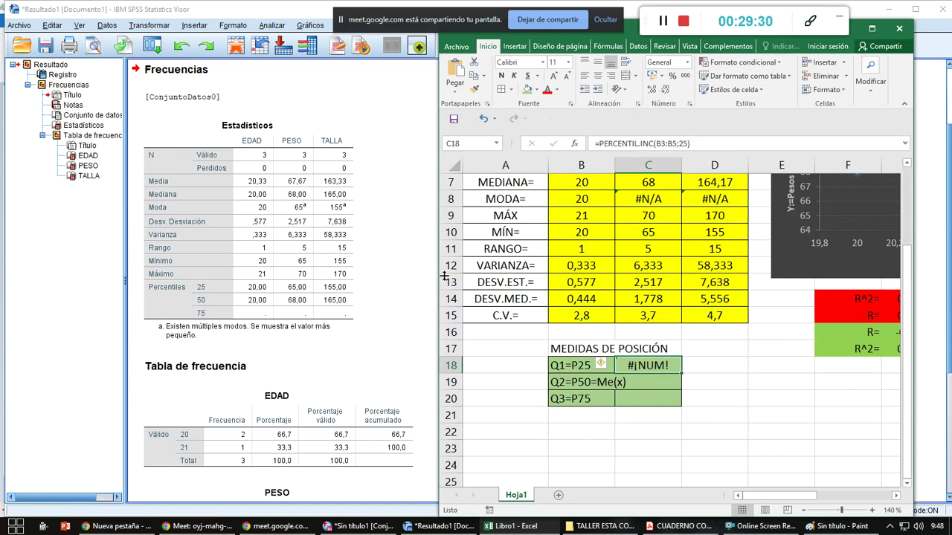
pyautogui.moveTo(436, 279); pyautogui.dragTo(393, 277)
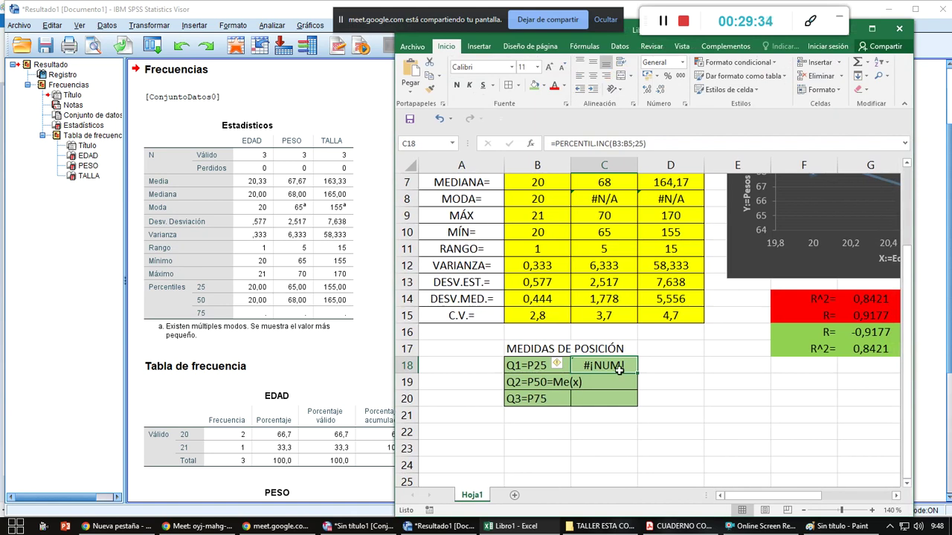
pyautogui.click(598, 147)
pyautogui.press('BackSpace')
pyautogui.write('EX')
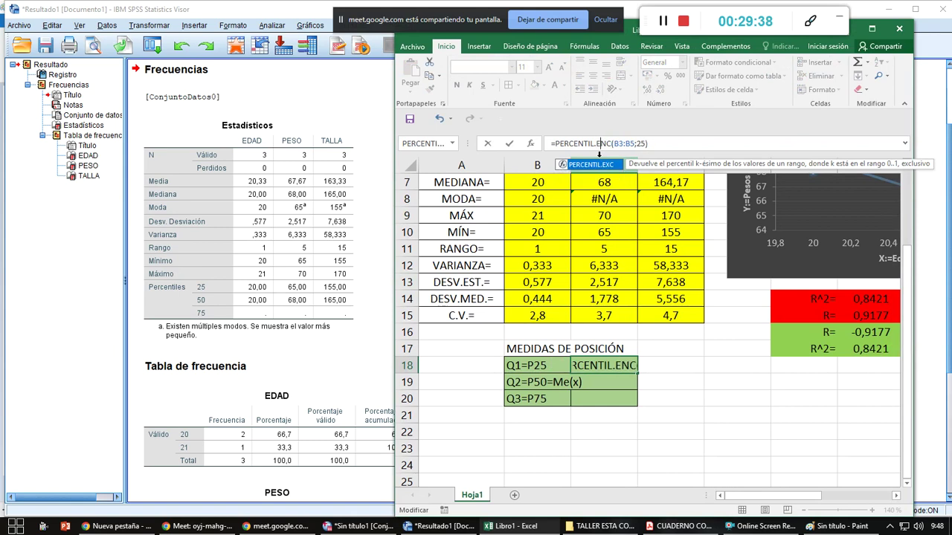
pyautogui.press('BackSpace')
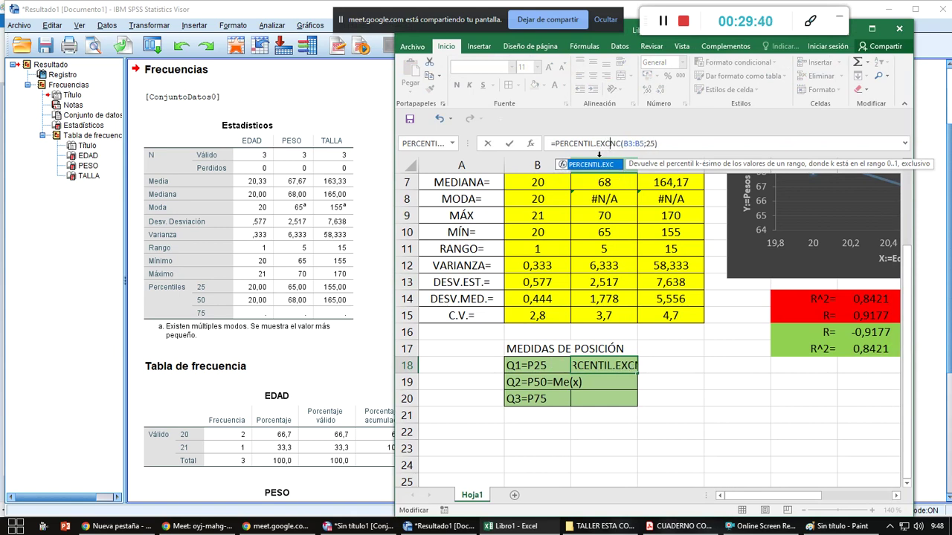
pyautogui.press('Right')
pyautogui.hotkey('ctrl', 'Return')
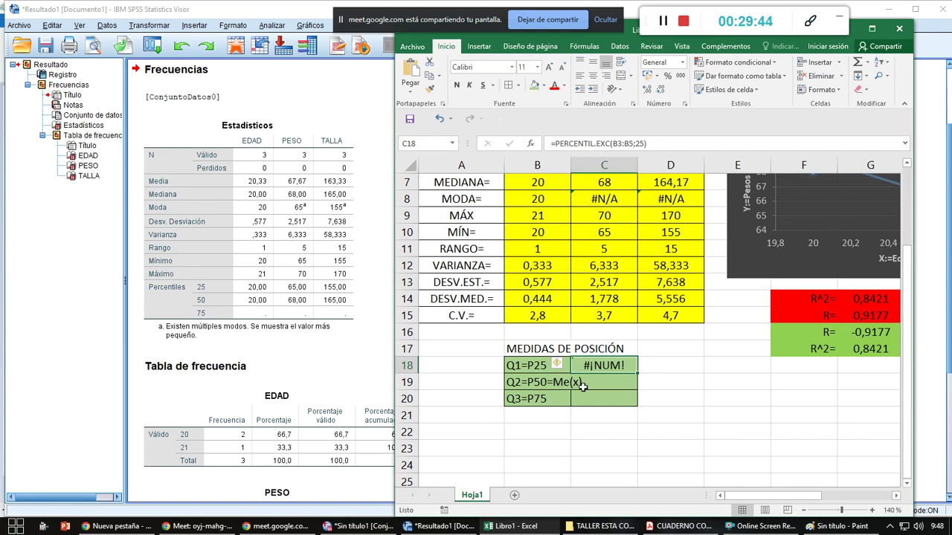
pyautogui.doubleClick(593, 367)
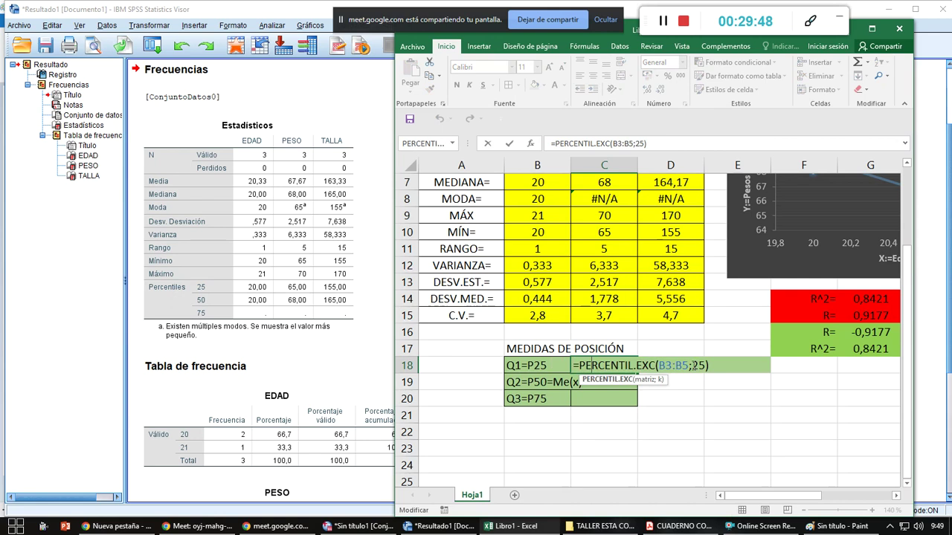
pyautogui.click(711, 365)
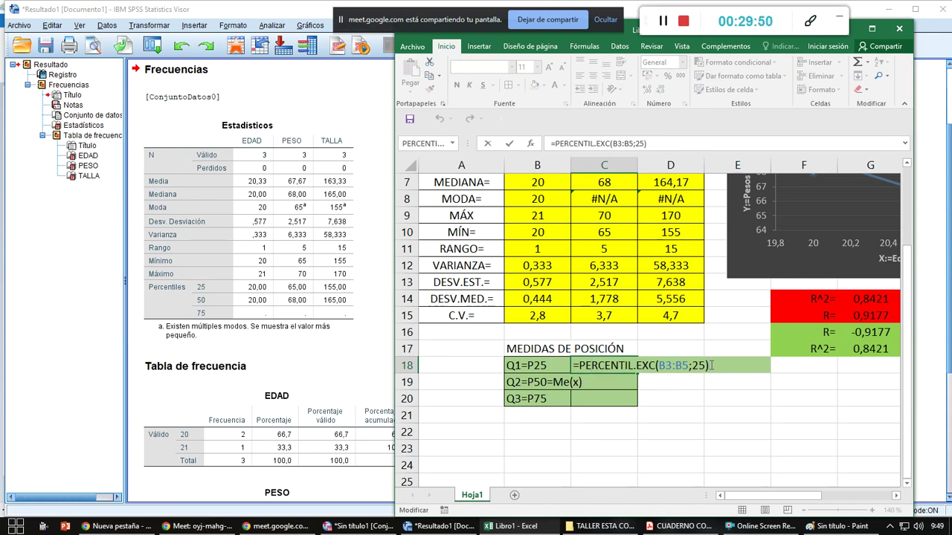
pyautogui.press('Return')
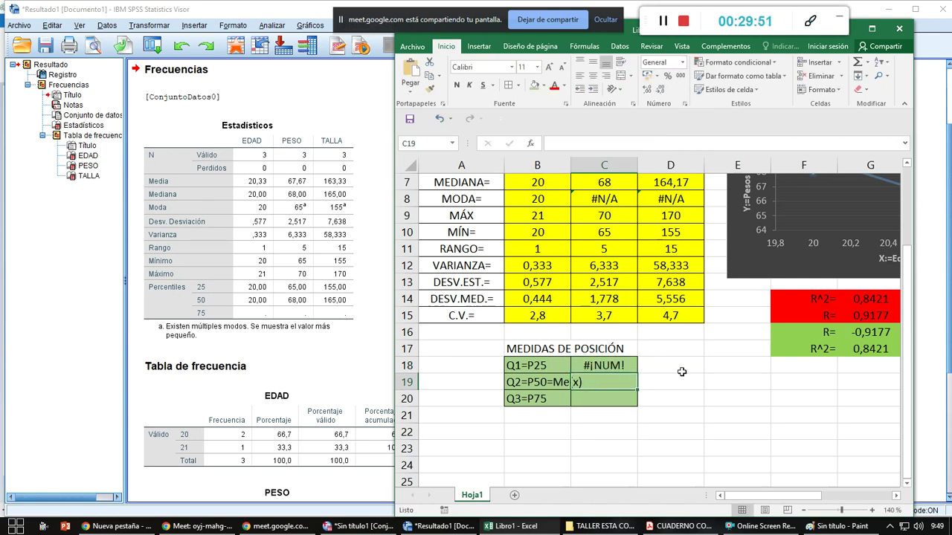
# Insert the statistical function PERCENTIL.EXC in C19 for Q2=P50
pyautogui.click(530, 143)
pyautogui.scroll(-8, 691, 143)
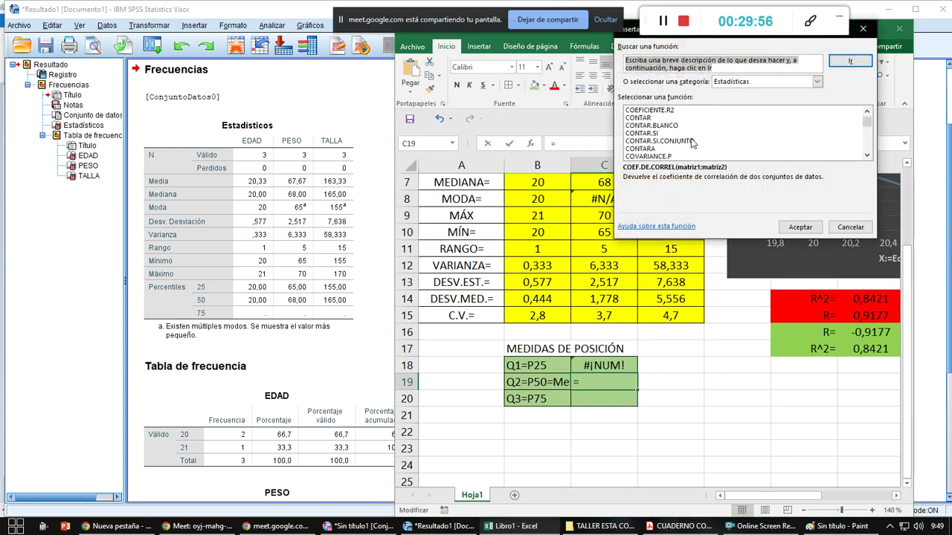
pyautogui.scroll(-11, 691, 143)
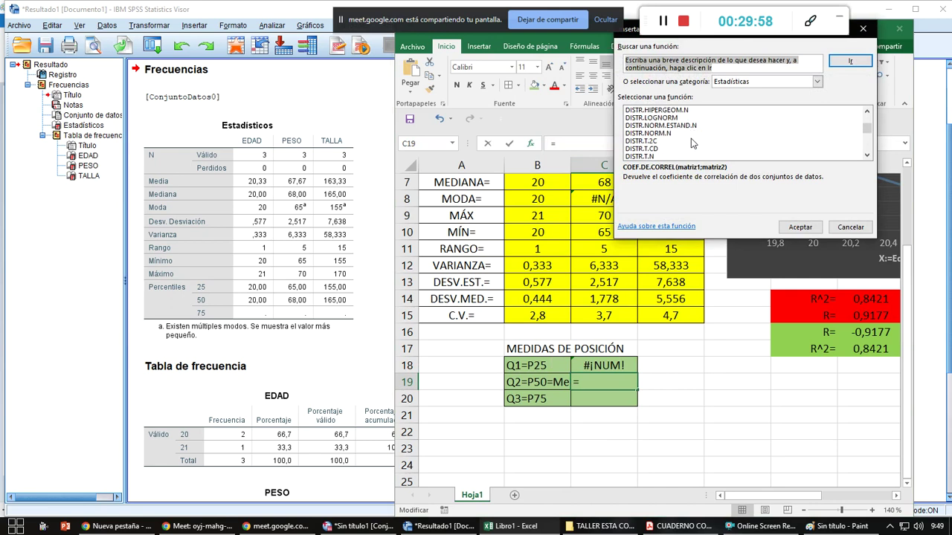
pyautogui.scroll(-10, 691, 142)
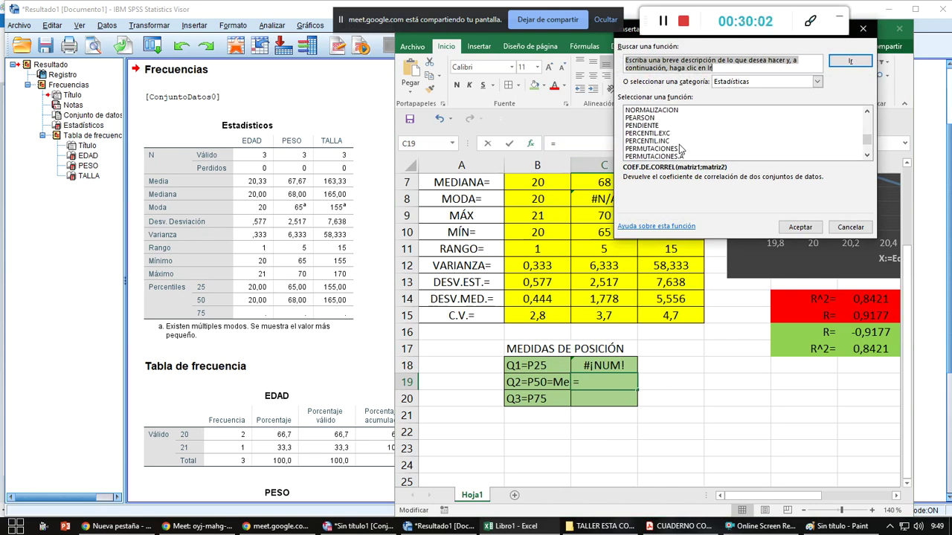
pyautogui.scroll(-1, 674, 152)
pyautogui.scroll(1, 673, 151)
pyautogui.click(651, 134)
pyautogui.click(790, 228)
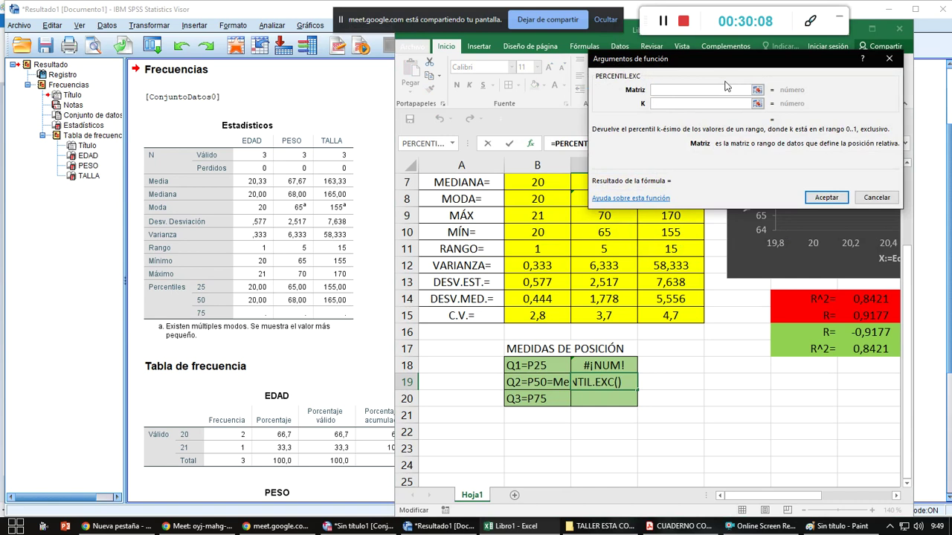
# Calculate Q2 with the PESO values C3:C5 as the array and K set to 50
pyautogui.click(757, 90)
pyautogui.scroll(2, 621, 209)
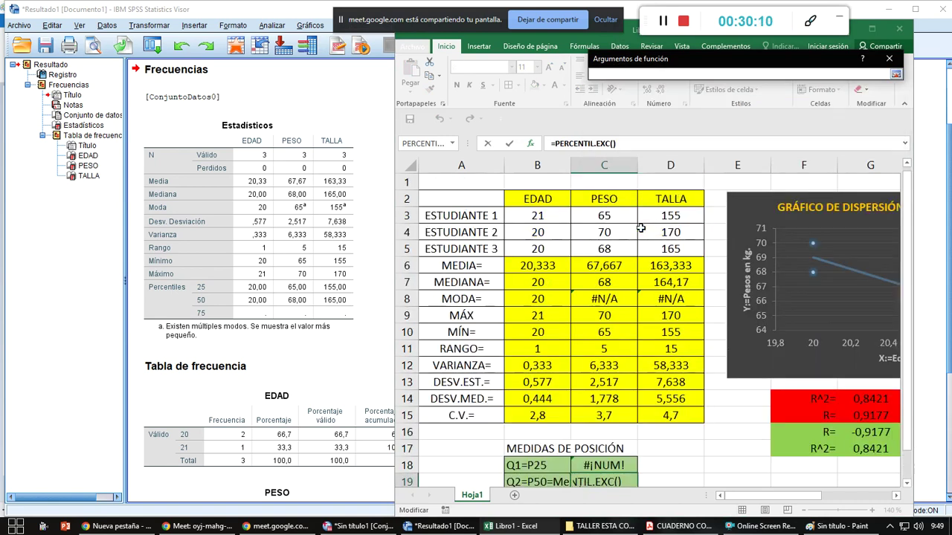
pyautogui.moveTo(619, 215); pyautogui.dragTo(616, 242)
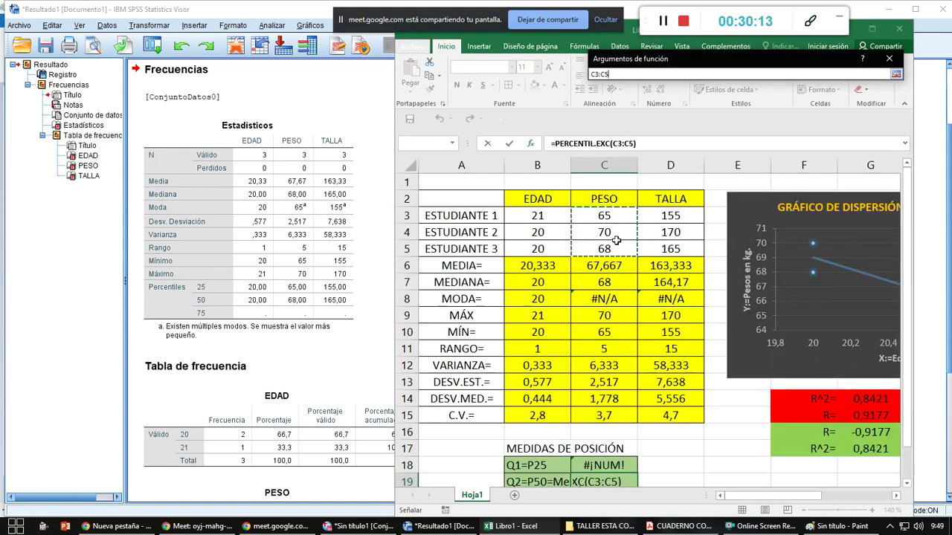
pyautogui.click(896, 74)
pyautogui.click(692, 108)
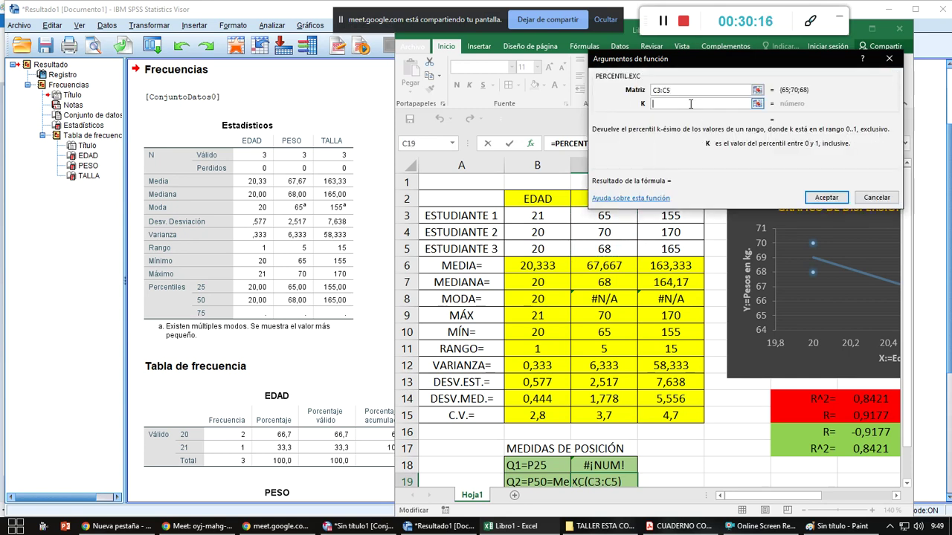
pyautogui.write('50')
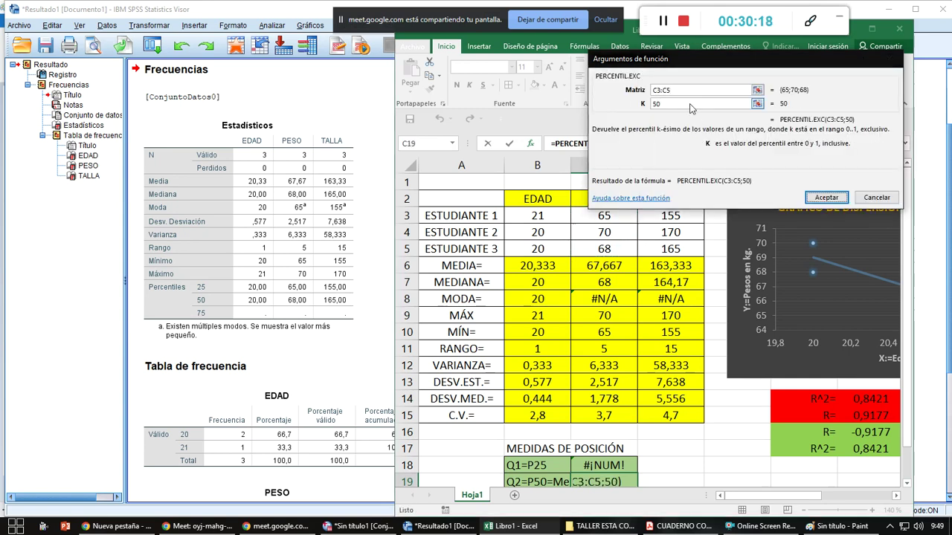
pyautogui.press('Return')
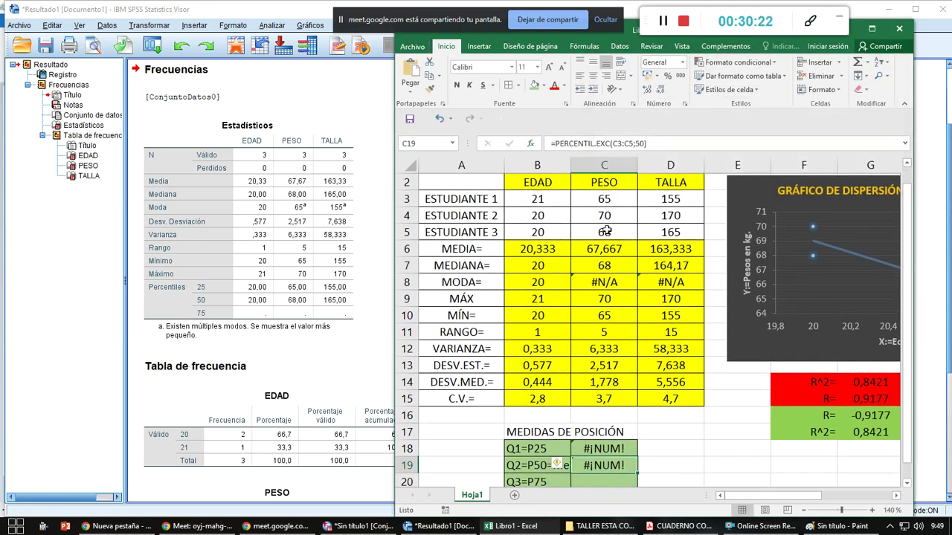
# Change the Q2 formula in C19 to use PERCENTIL.INC instead of PERCENTIL.EXC
pyautogui.click(598, 143)
pyautogui.write('IN')
pyautogui.press('Delete')
pyautogui.press('Delete')
pyautogui.press('Return')
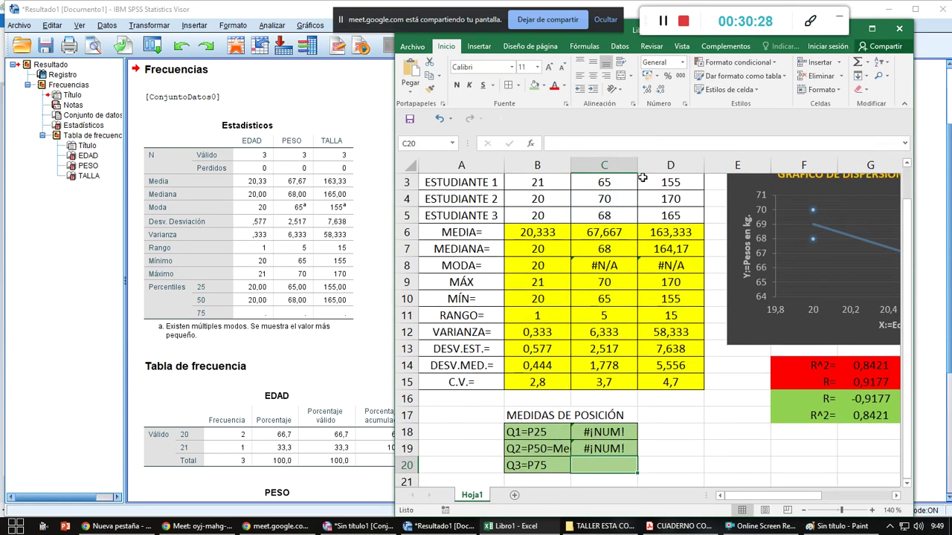
pyautogui.click(623, 449)
pyautogui.click(621, 462)
pyautogui.click(530, 145)
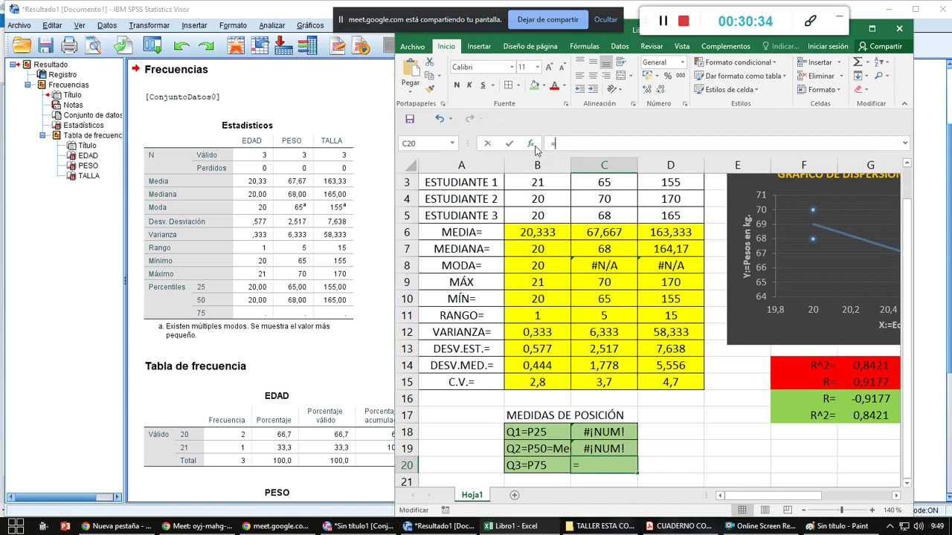
pyautogui.scroll(-18, 718, 144)
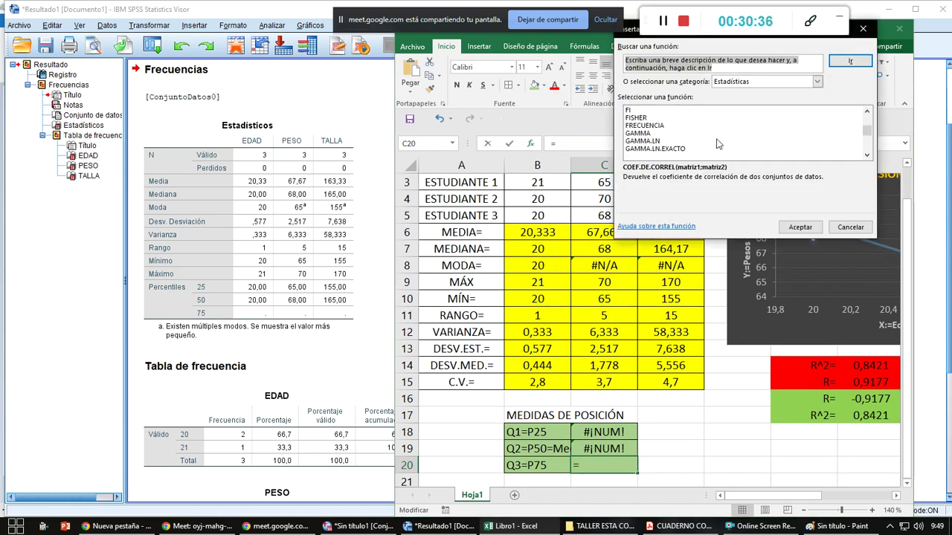
pyautogui.scroll(-7, 719, 143)
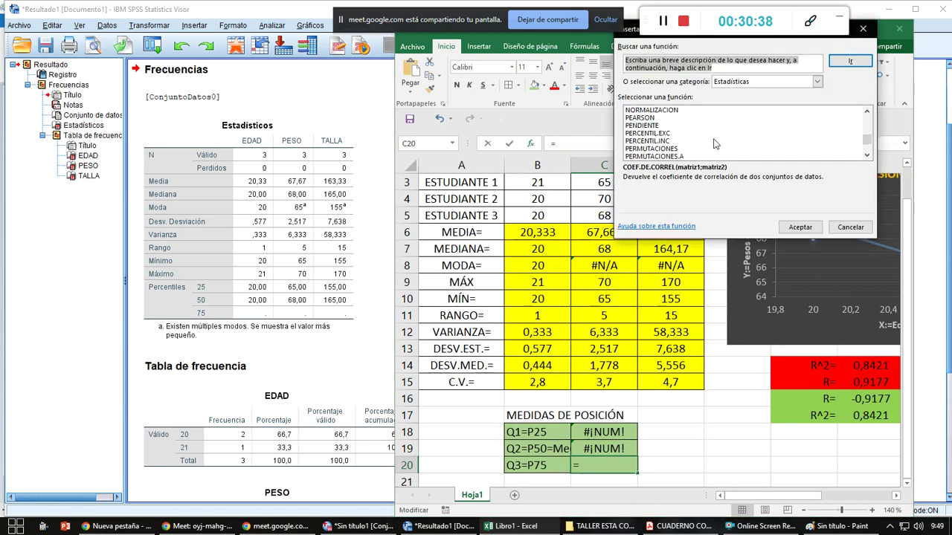
pyautogui.click(714, 140)
pyautogui.click(787, 226)
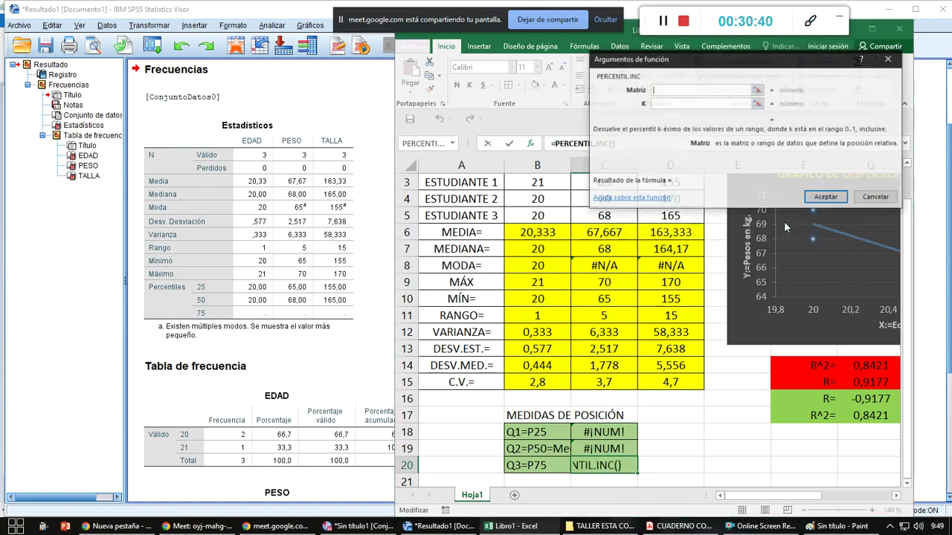
pyautogui.click(757, 90)
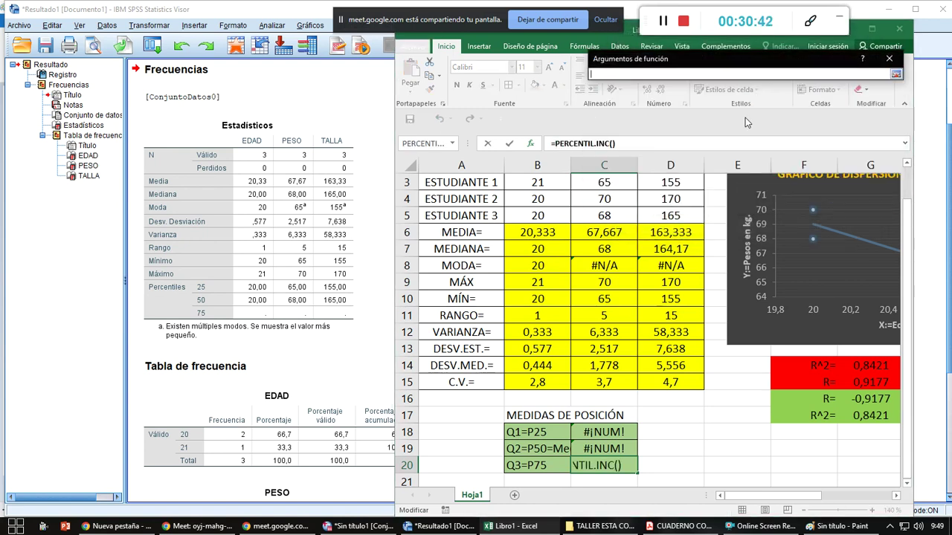
pyautogui.click(623, 449)
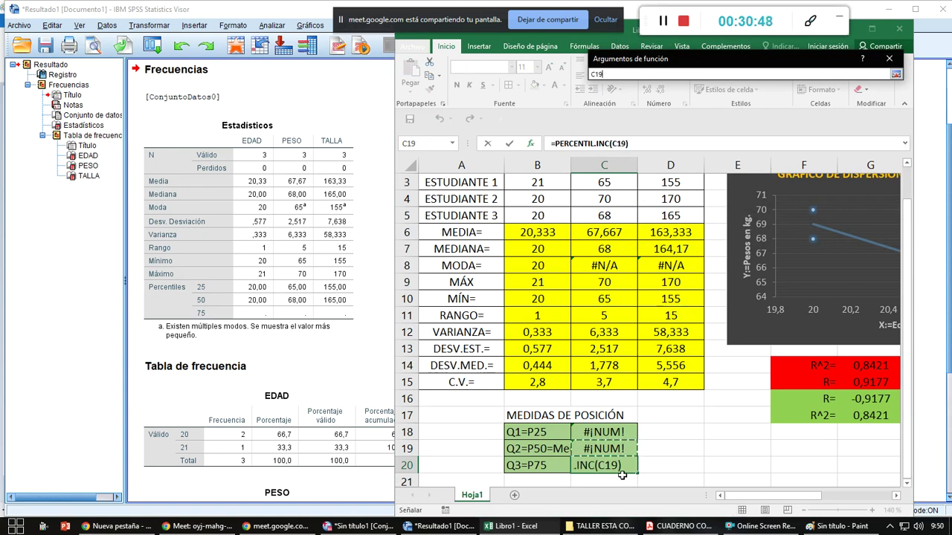
pyautogui.click(618, 466)
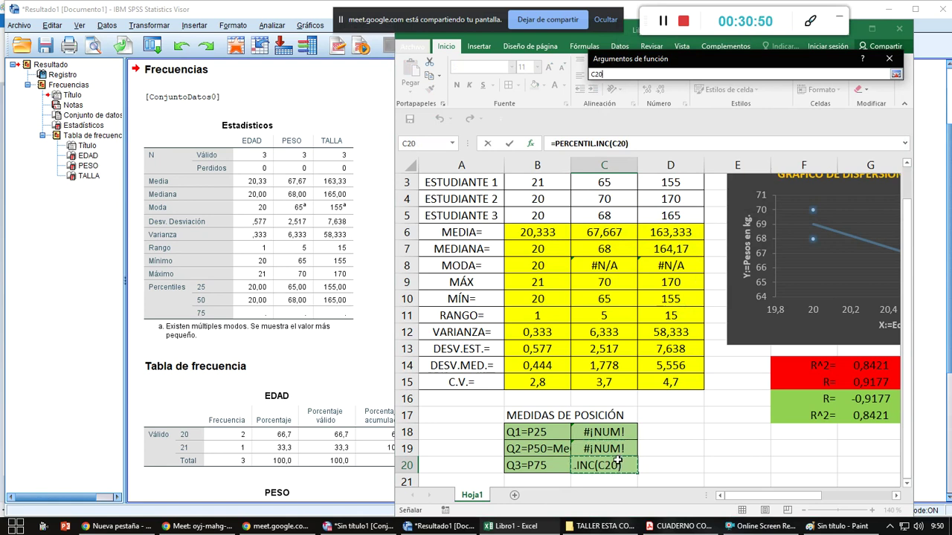
pyautogui.write('+')
pyautogui.click(617, 467)
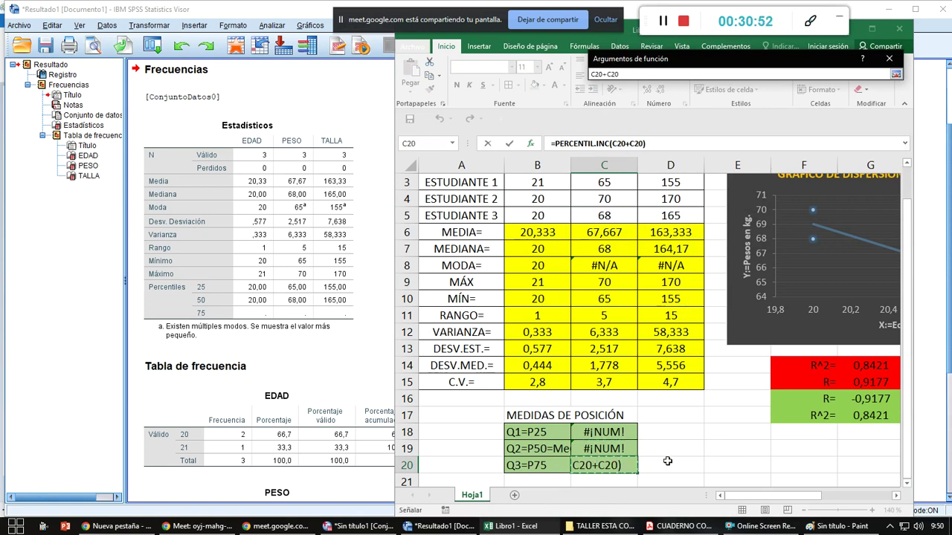
pyautogui.press('BackSpace')
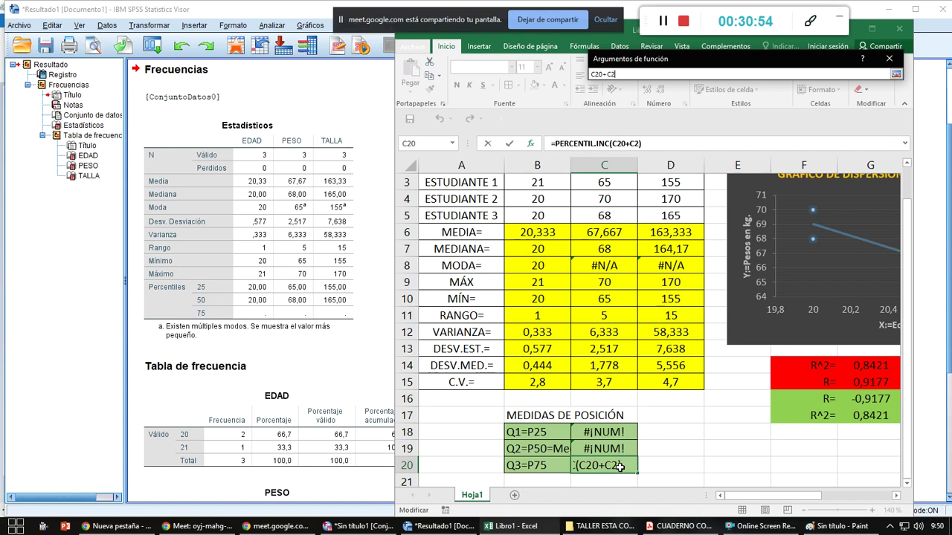
pyautogui.write('+')
pyautogui.click(657, 467)
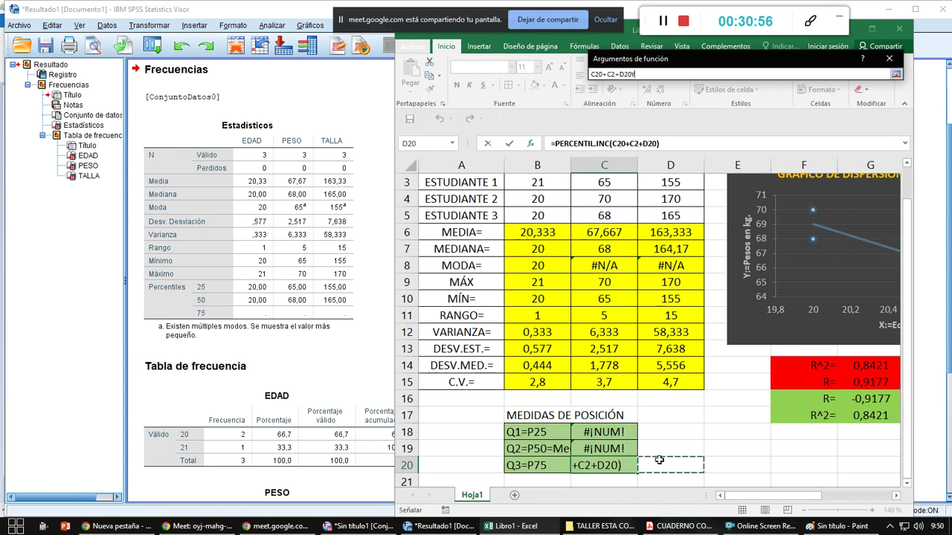
pyautogui.click(896, 74)
pyautogui.click(870, 198)
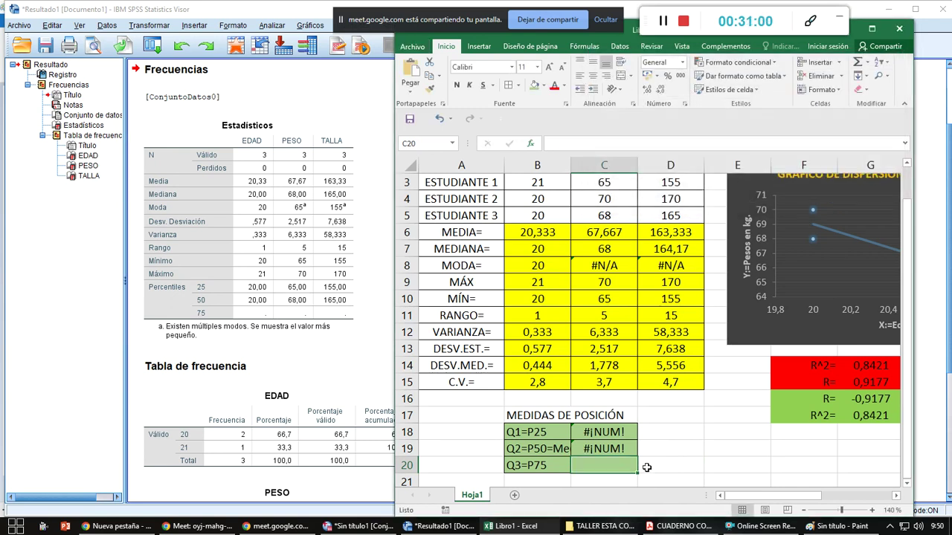
pyautogui.click(629, 450)
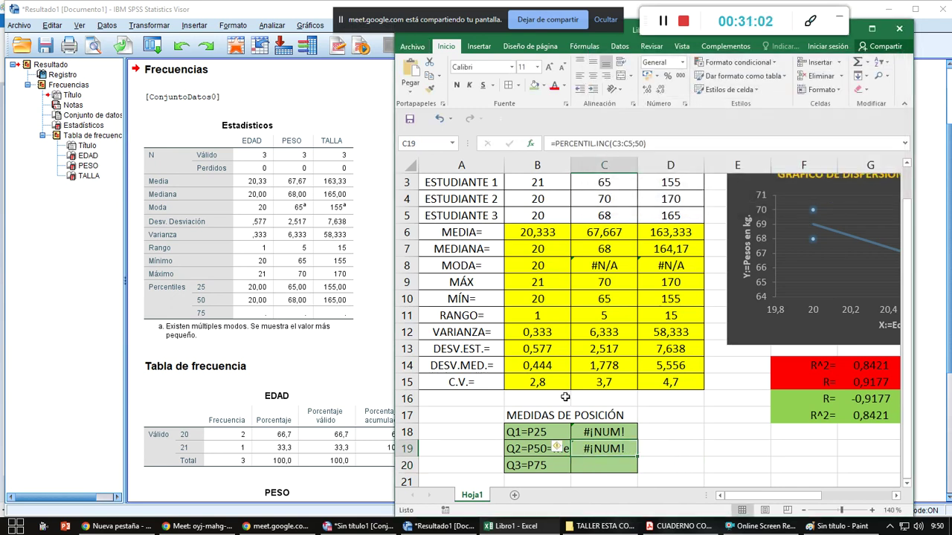
pyautogui.scroll(1, 581, 357)
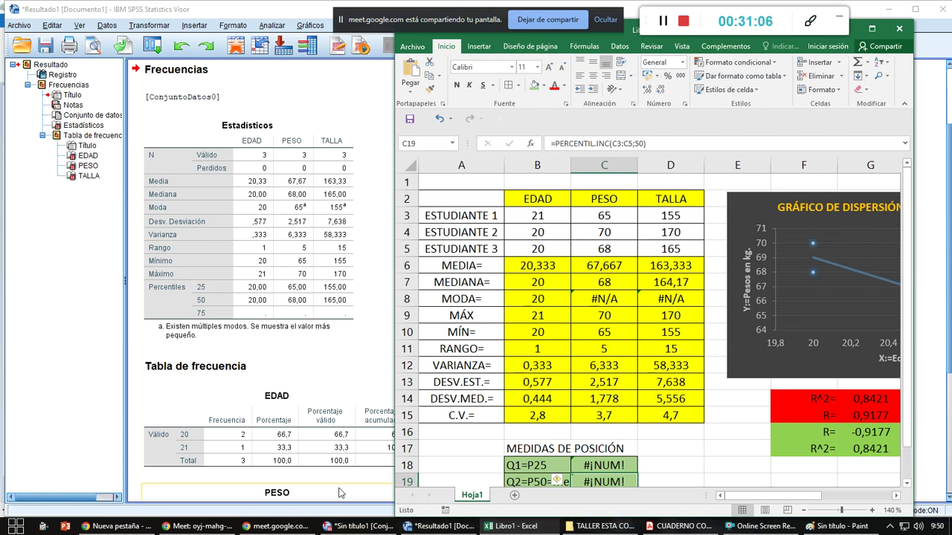
# Open a blank Paint drawing and draw a long black horizontal line across the middle of the canvas
pyautogui.click(16, 526)
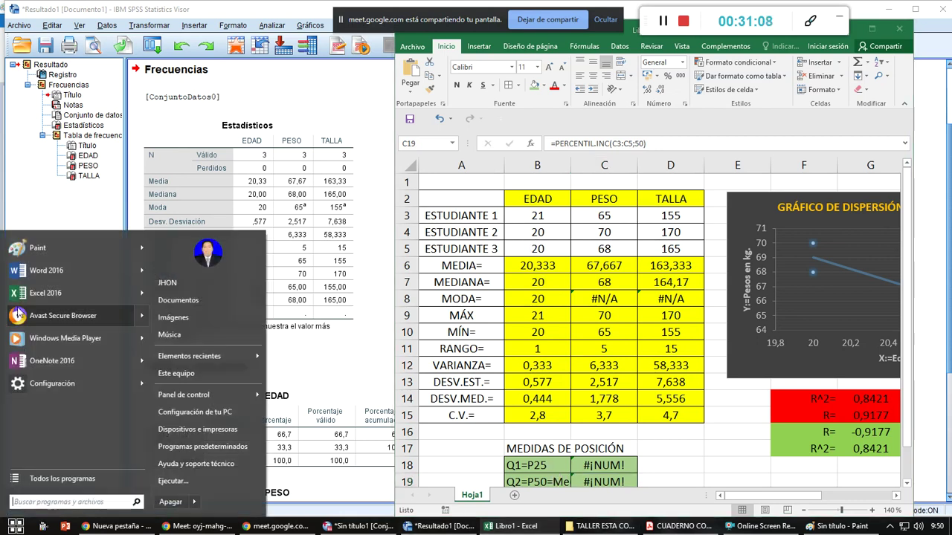
pyautogui.click(23, 248)
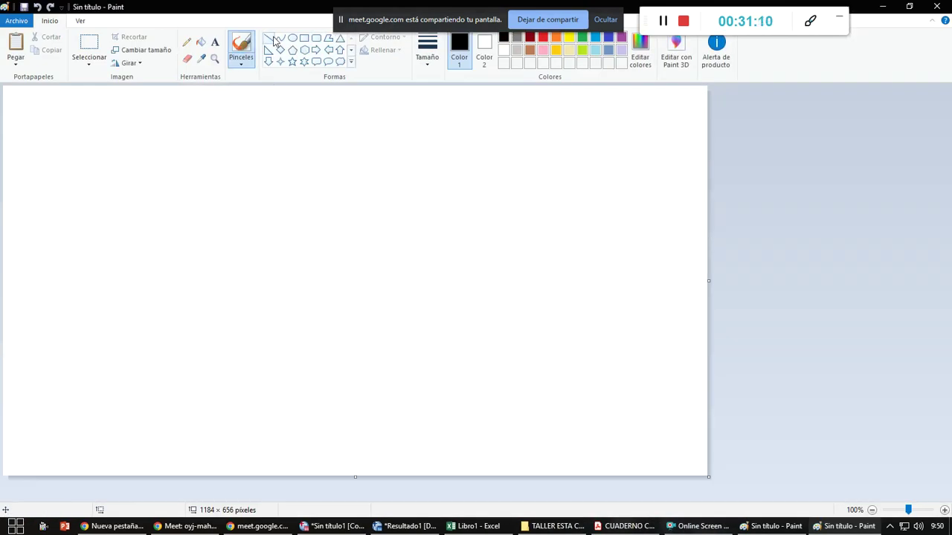
pyautogui.click(269, 38)
pyautogui.moveTo(205, 233); pyautogui.dragTo(528, 232)
pyautogui.moveTo(530, 233); pyautogui.dragTo(543, 232)
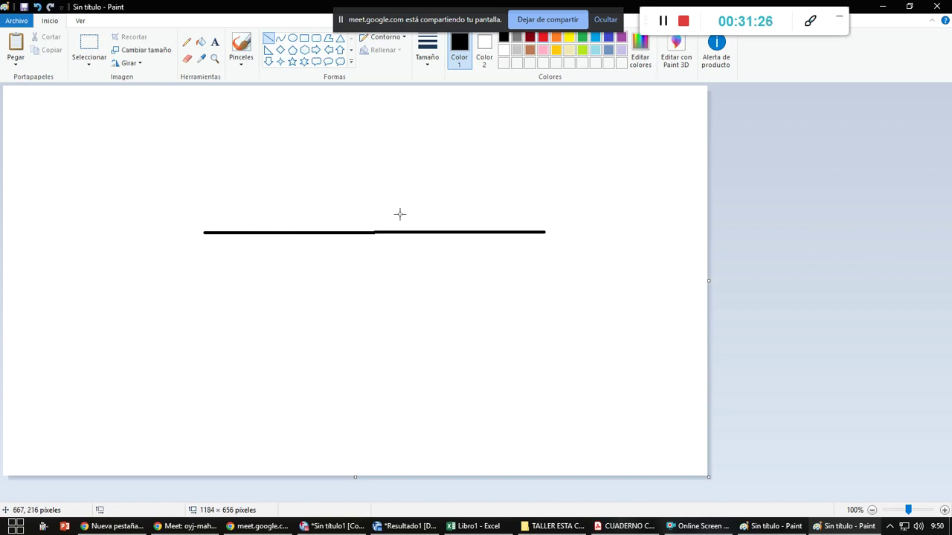
# Draw three red vertical tick marks across the black line with the Pencil at the second line thickness
pyautogui.click(186, 42)
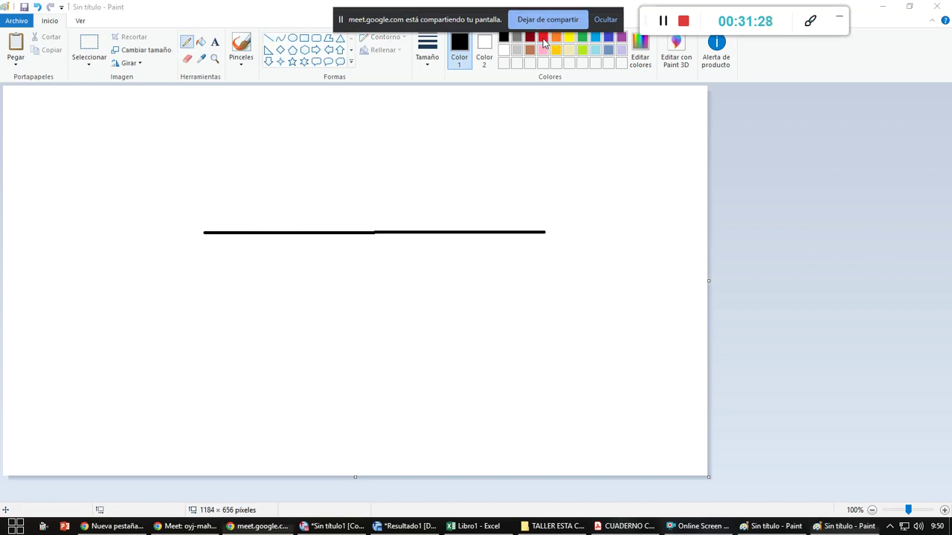
pyautogui.moveTo(253, 219); pyautogui.dragTo(260, 240)
pyautogui.hotkey('ctrl', 'z')
pyautogui.click(428, 52)
pyautogui.click(453, 130)
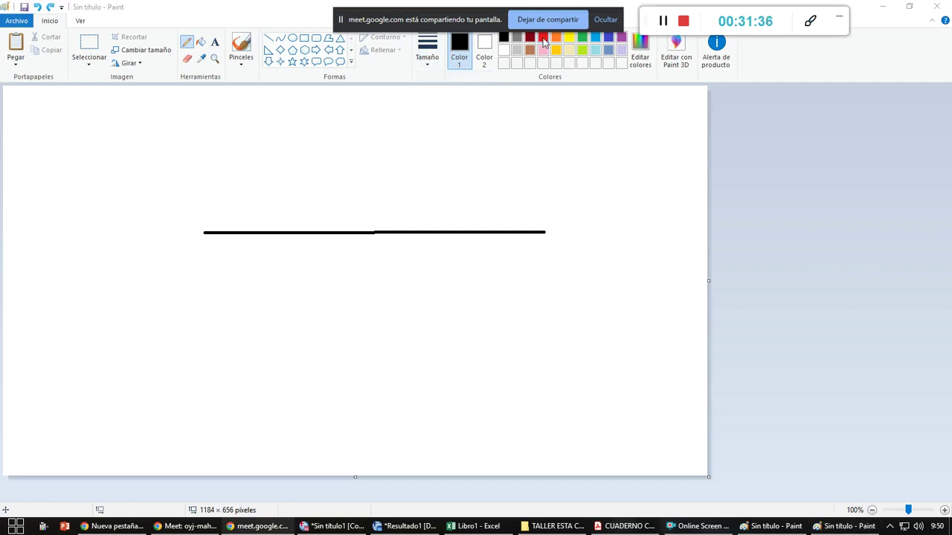
pyautogui.click(428, 58)
pyautogui.click(424, 64)
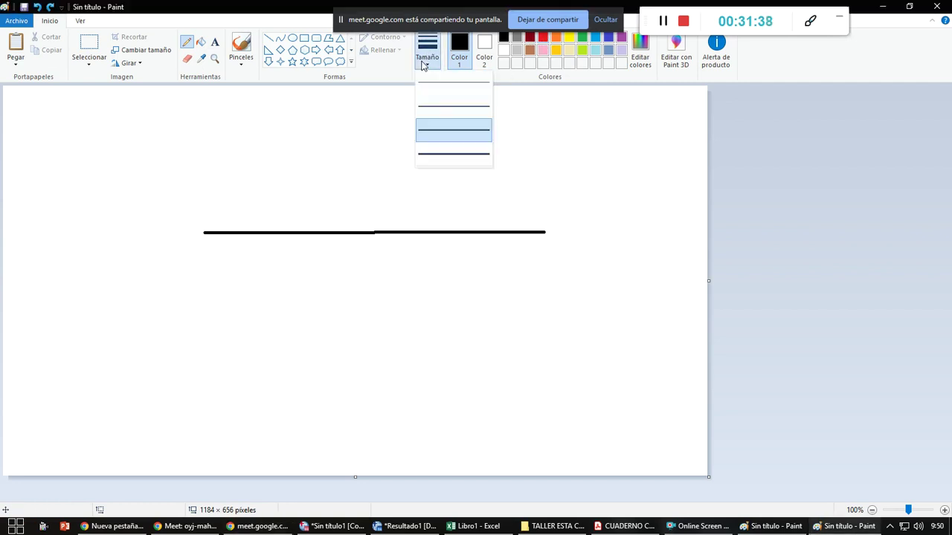
pyautogui.click(435, 112)
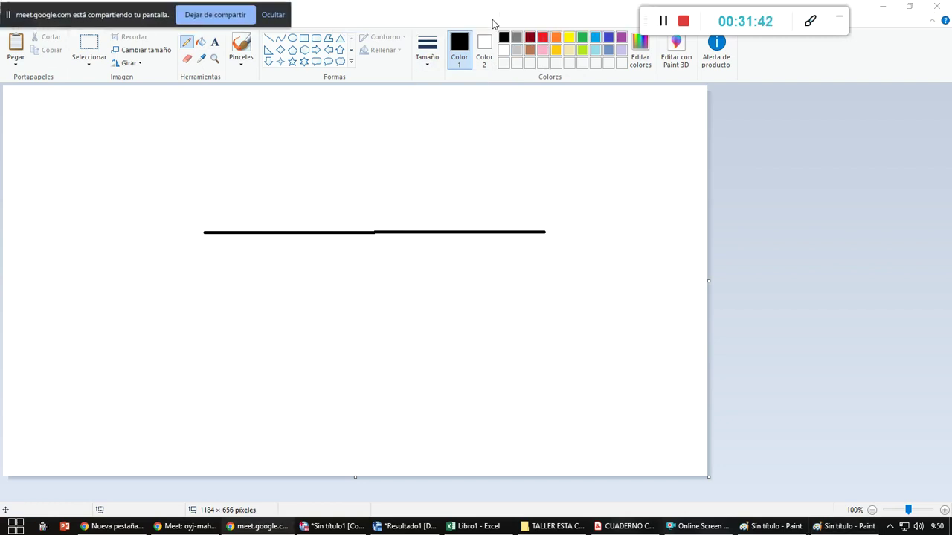
pyautogui.click(544, 38)
pyautogui.click(543, 39)
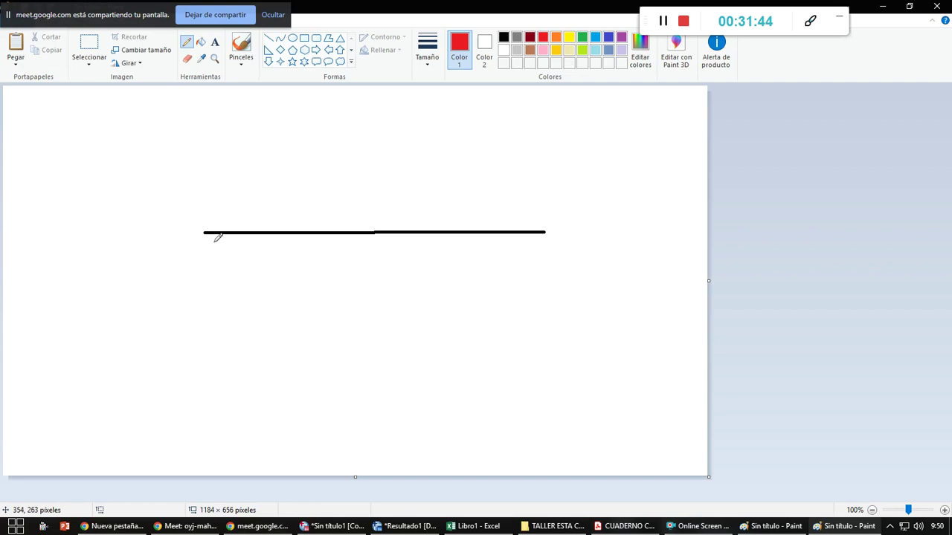
pyautogui.moveTo(246, 214); pyautogui.dragTo(246, 251)
pyautogui.moveTo(374, 215); pyautogui.dragTo(373, 248)
pyautogui.moveTo(485, 215); pyautogui.dragTo(487, 250)
# Check the EDAD values in Excel and handwrite 20, 20 and 21 in red beneath the three tick marks in Paint
pyautogui.hotkey('alt', 'Tab')
pyautogui.hotkey('alt', 'Tab')
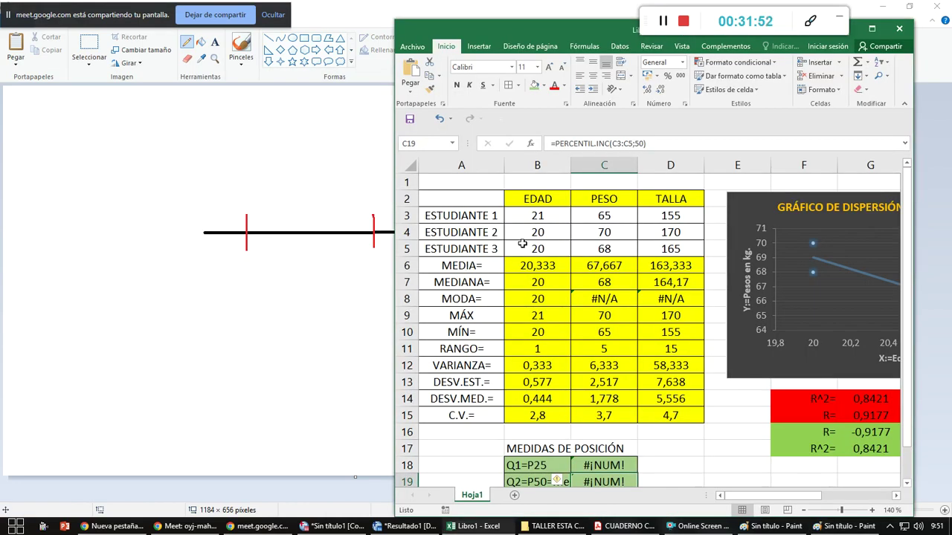
pyautogui.hotkey('alt', 'Tab')
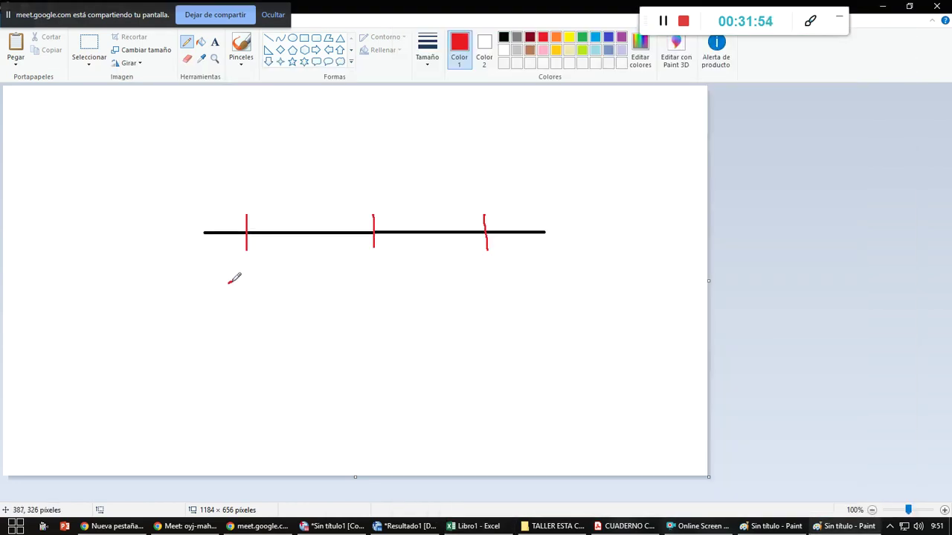
pyautogui.moveTo(237, 299); pyautogui.dragTo(251, 304)
pyautogui.moveTo(266, 271)
pyautogui.mouseDown()
pyautogui.moveTo(258, 305)
pyautogui.moveTo(269, 273)
pyautogui.mouseUp()
pyautogui.moveTo(362, 277)
pyautogui.mouseDown()
pyautogui.moveTo(365, 302)
pyautogui.moveTo(388, 305)
pyautogui.mouseUp()
pyautogui.moveTo(400, 272)
pyautogui.mouseDown()
pyautogui.moveTo(384, 296)
pyautogui.moveTo(413, 282)
pyautogui.moveTo(406, 275)
pyautogui.mouseUp()
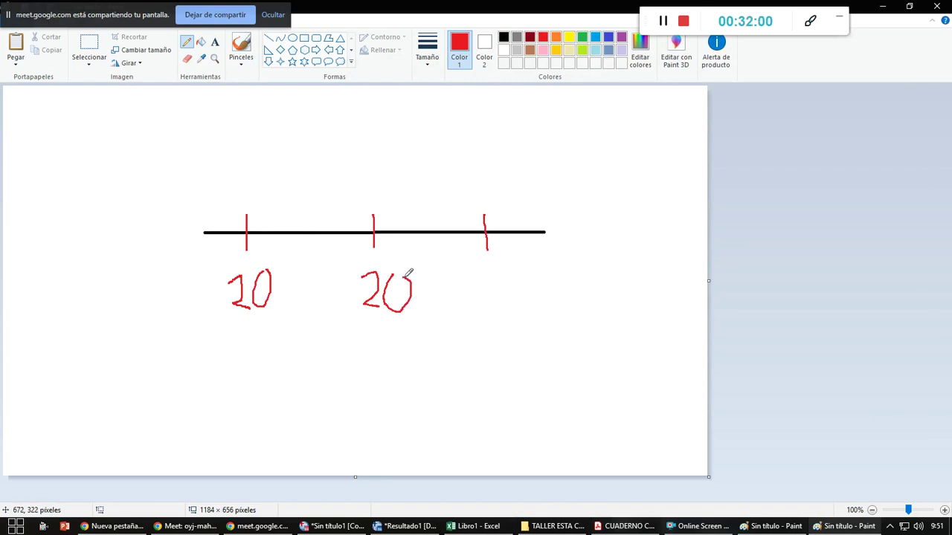
pyautogui.moveTo(467, 275)
pyautogui.mouseDown()
pyautogui.moveTo(497, 302)
pyautogui.moveTo(508, 268)
pyautogui.moveTo(512, 302)
pyautogui.mouseUp()
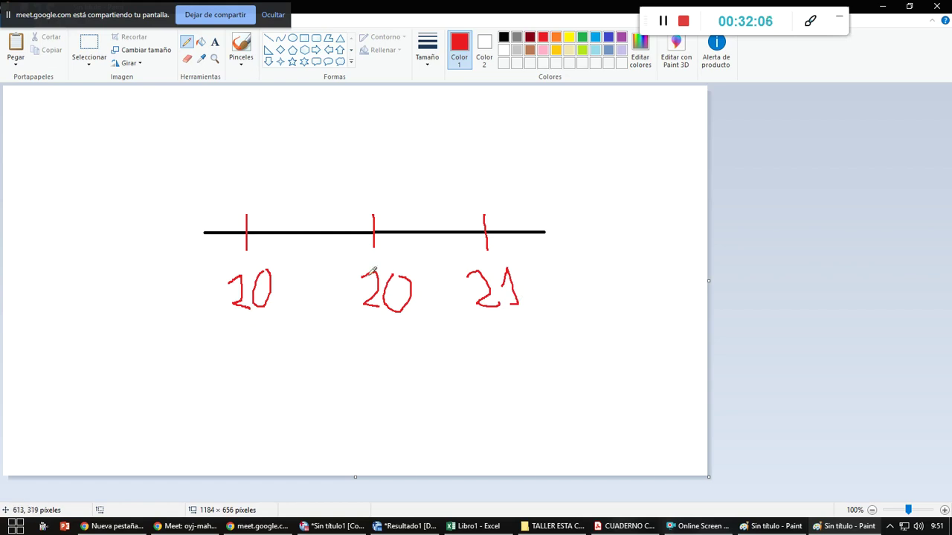
pyautogui.moveTo(371, 271); pyautogui.dragTo(382, 277)
pyautogui.moveTo(468, 275); pyautogui.dragTo(487, 281)
# Switch to Excel and review the quartile formulas in C18 and C19 and the EDAD data in B3:B5
pyautogui.hotkey('alt', 'Tab')
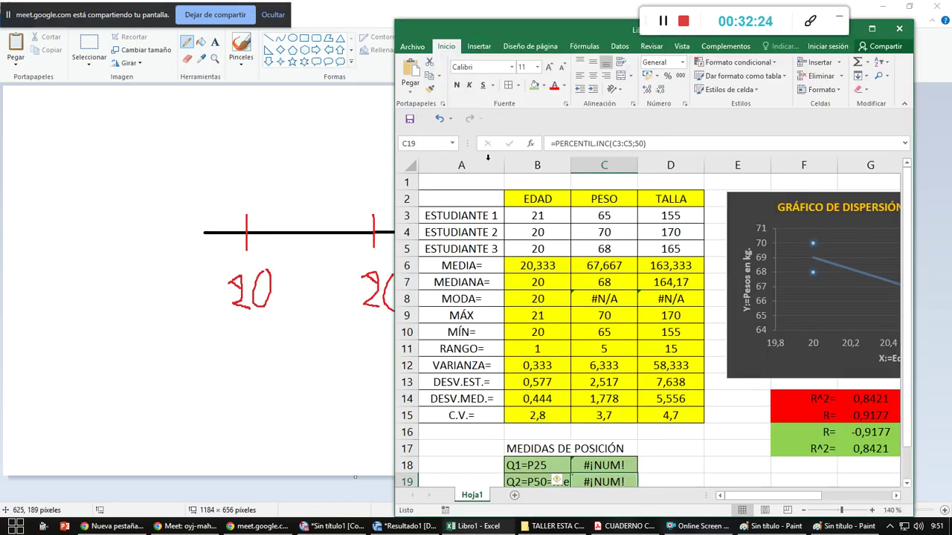
pyautogui.scroll(-1, 590, 436)
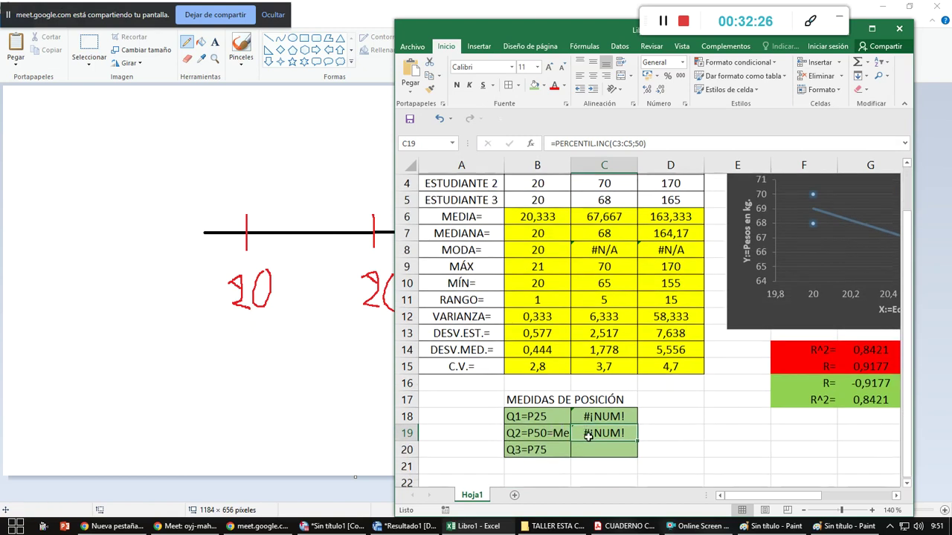
pyautogui.click(603, 417)
pyautogui.click(607, 431)
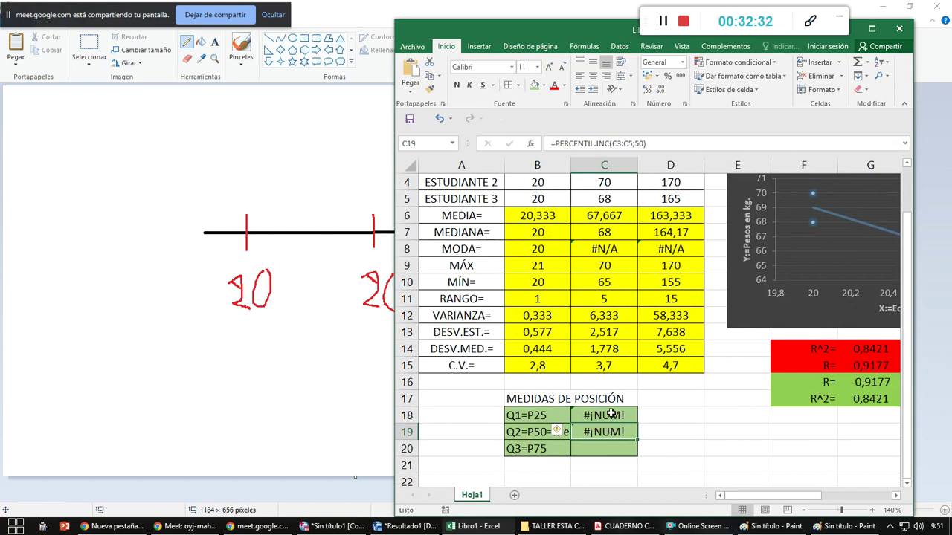
pyautogui.scroll(1, 554, 429)
pyautogui.moveTo(520, 217); pyautogui.dragTo(516, 249)
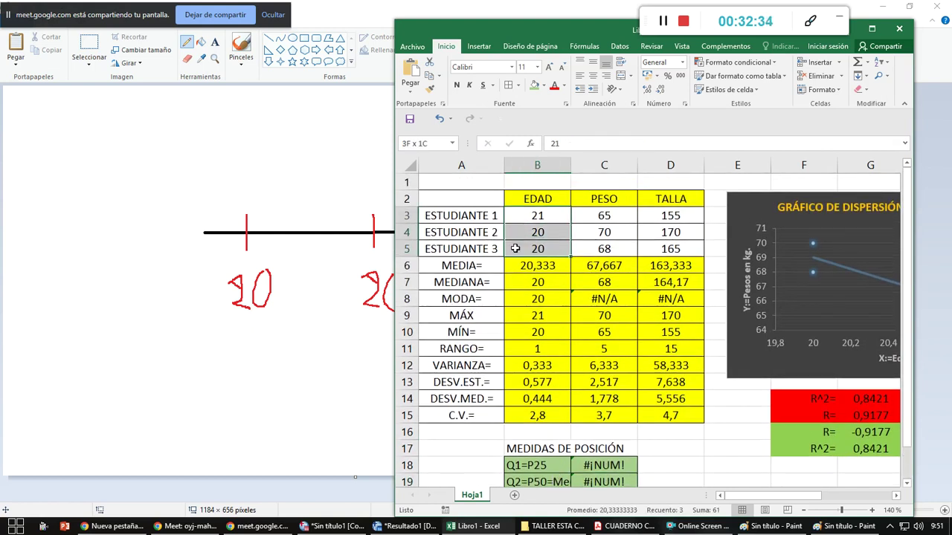
pyautogui.click(331, 385)
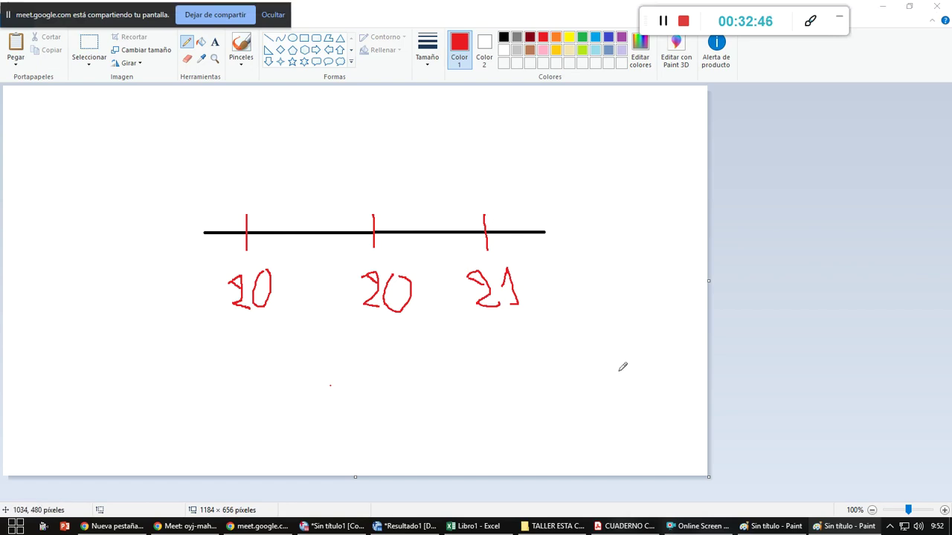
pyautogui.hotkey('alt', 'Tab')
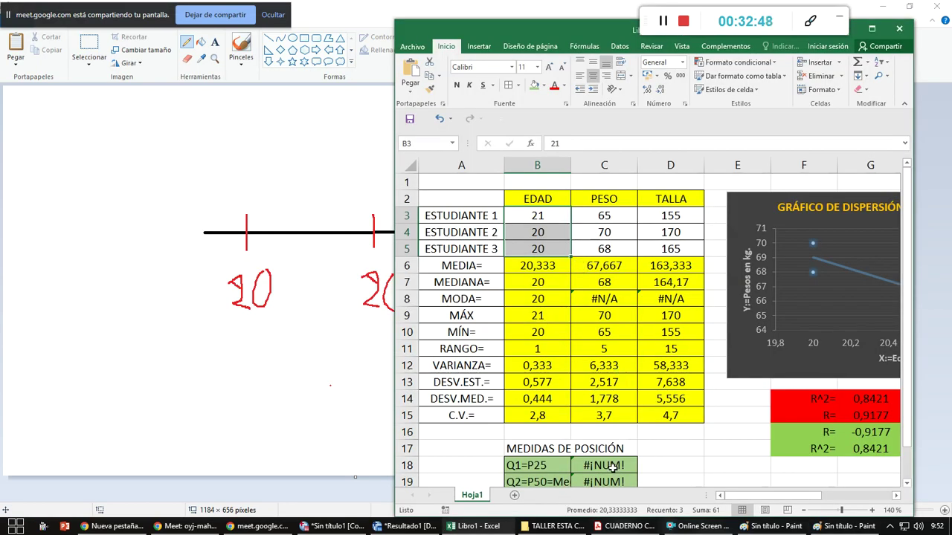
pyautogui.click(610, 466)
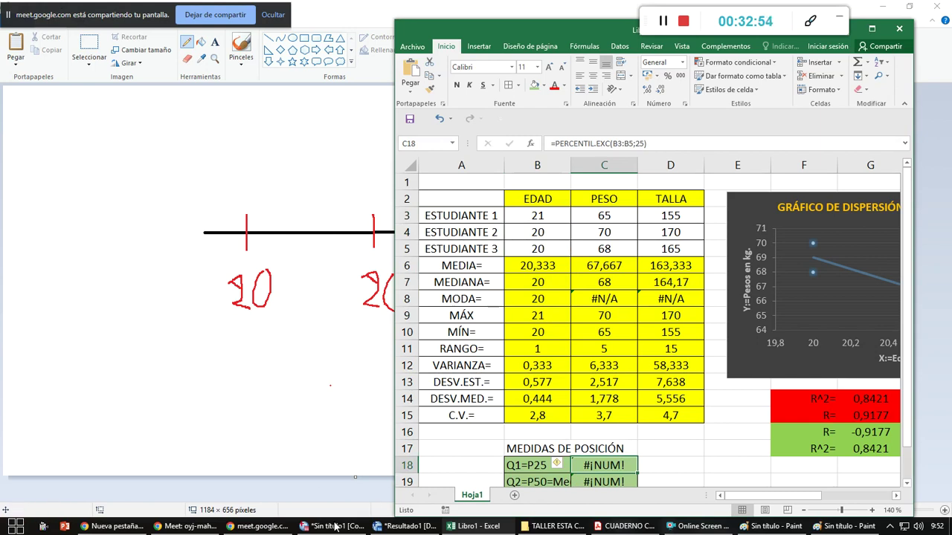
# Switch to the SPSS output and examine the 25, 50 and 75 percentiles of EDAD in the Estadísticos table
pyautogui.hotkey('alt', 'Tab')
pyautogui.hotkey('alt', 'Tab')
pyautogui.hotkey('alt', 'Tab')
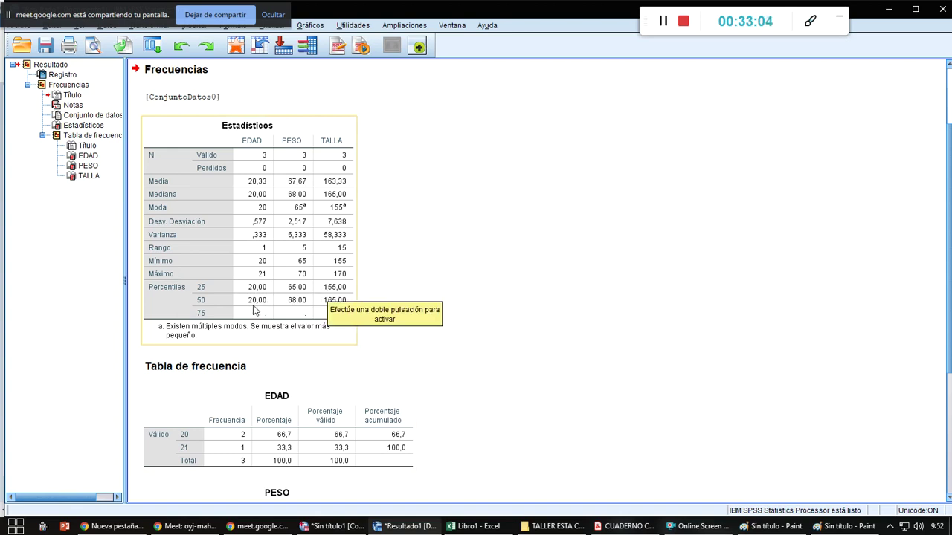
# Switch to Paint, circle the middle 20 in green and handwrite P50 = Me(x) above its tick mark
pyautogui.hotkey('alt', 'Tab')
pyautogui.hotkey('alt', 'Tab')
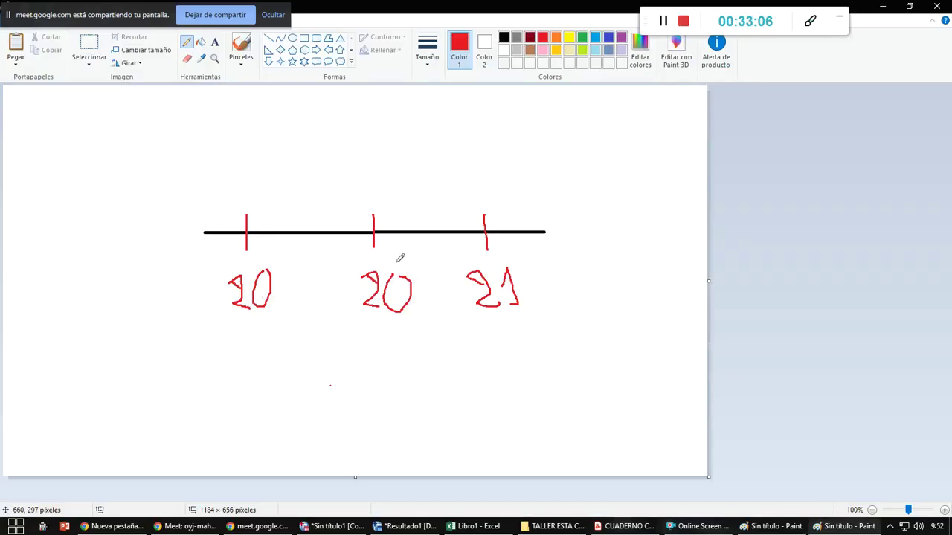
pyautogui.click(582, 37)
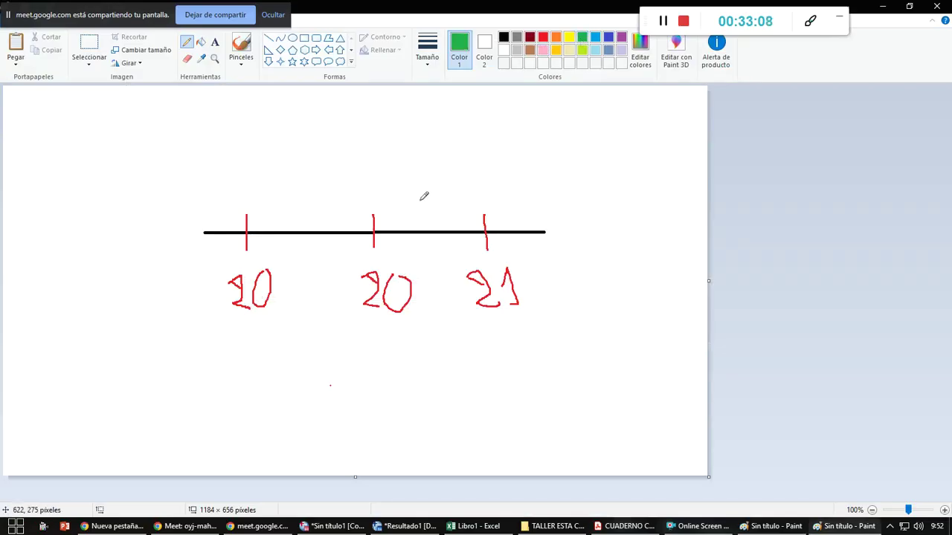
pyautogui.moveTo(393, 259)
pyautogui.mouseDown()
pyautogui.moveTo(360, 265)
pyautogui.moveTo(370, 319)
pyautogui.moveTo(419, 307)
pyautogui.moveTo(402, 262)
pyautogui.mouseUp()
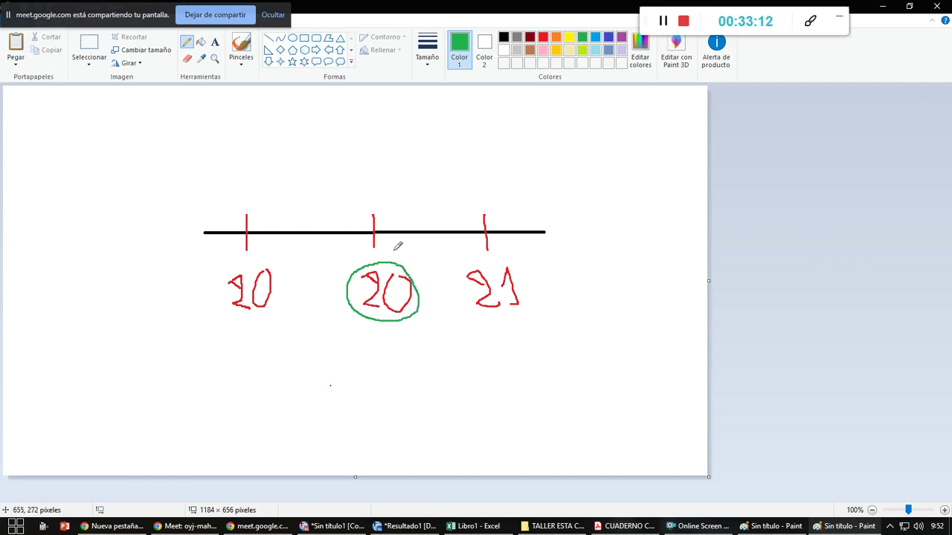
pyautogui.moveTo(362, 182); pyautogui.dragTo(361, 212)
pyautogui.moveTo(370, 179)
pyautogui.mouseDown()
pyautogui.moveTo(358, 194)
pyautogui.moveTo(367, 215)
pyautogui.moveTo(384, 214)
pyautogui.mouseUp()
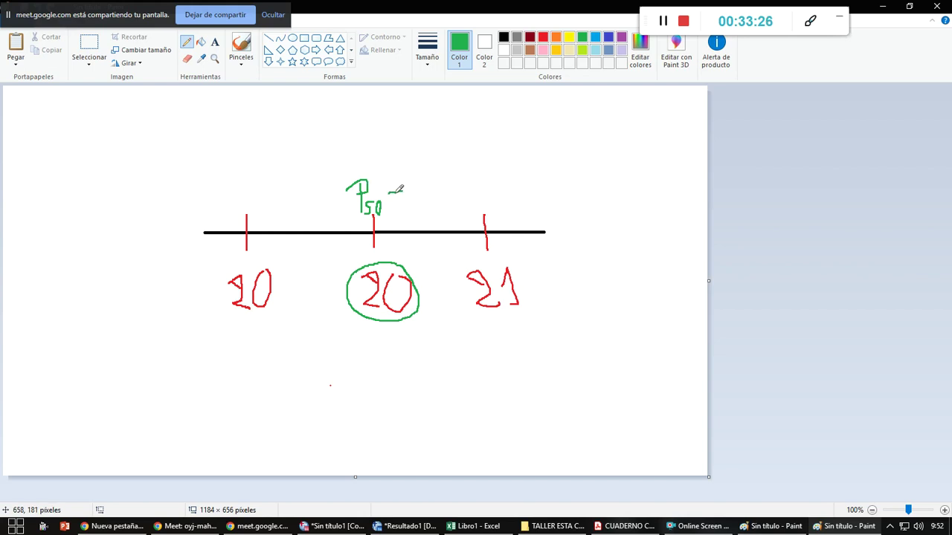
pyautogui.moveTo(402, 199)
pyautogui.mouseDown()
pyautogui.moveTo(409, 203)
pyautogui.moveTo(409, 178)
pyautogui.moveTo(441, 208)
pyautogui.moveTo(449, 196)
pyautogui.moveTo(473, 202)
pyautogui.mouseUp()
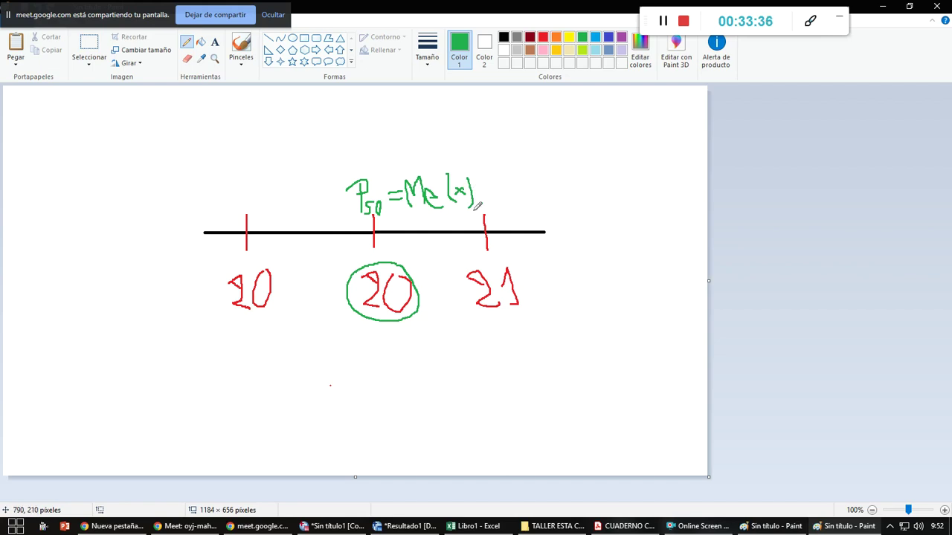
# Switch to Excel and review the quartile formulas in C18 and C19 under MEDIDAS DE POSICIÓN
pyautogui.hotkey('alt', 'Tab')
pyautogui.hotkey('alt', 'Tab')
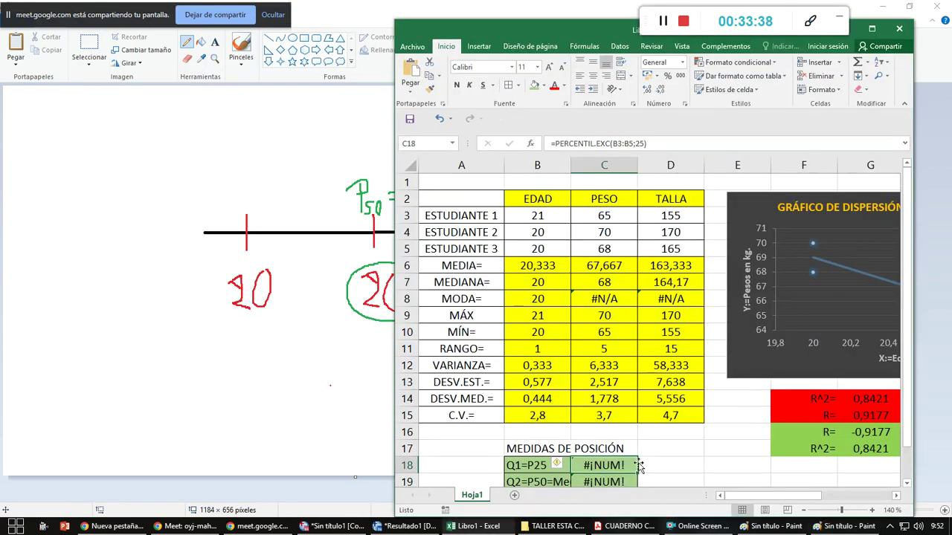
pyautogui.scroll(-1, 636, 465)
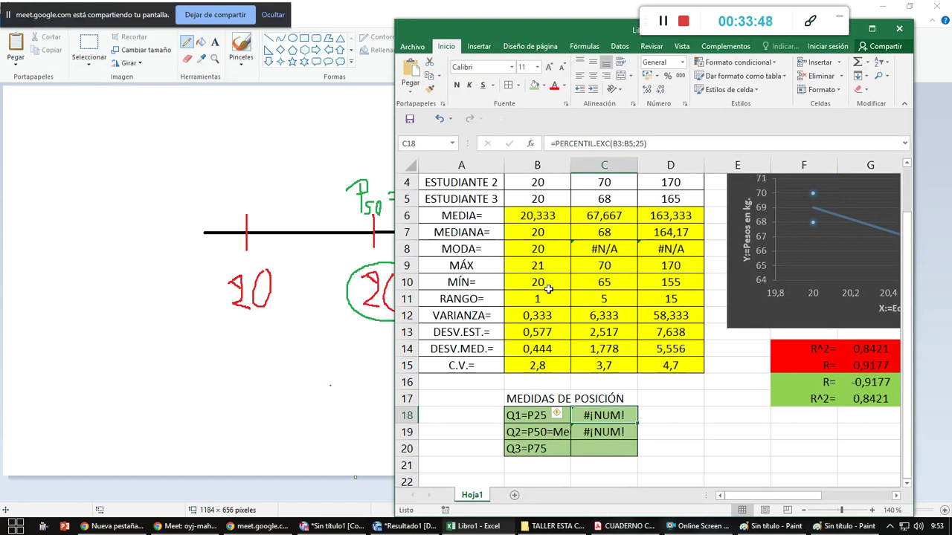
pyautogui.click(661, 419)
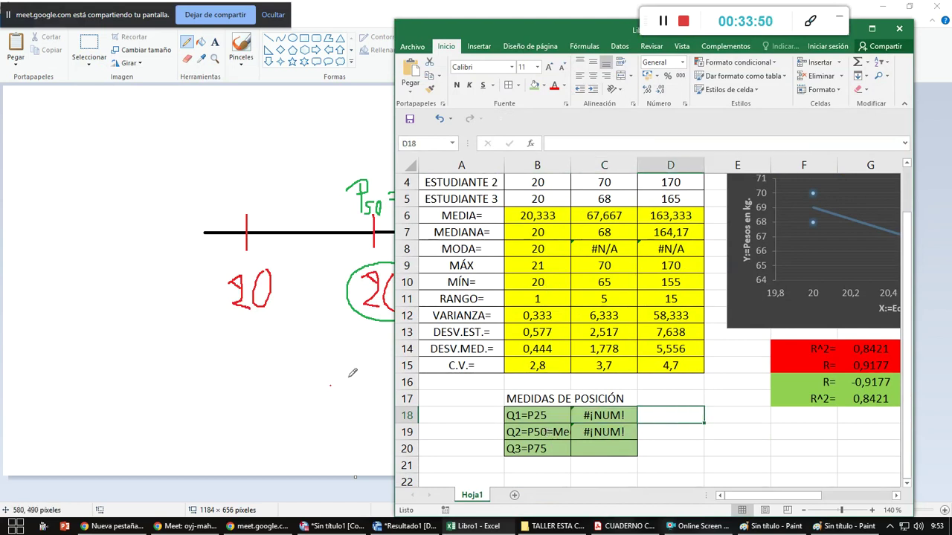
pyautogui.moveTo(515, 33)
pyautogui.mouseDown()
pyautogui.moveTo(498, 26)
pyautogui.moveTo(576, 19)
pyautogui.moveTo(545, 24)
pyautogui.moveTo(553, 20)
pyautogui.mouseUp()
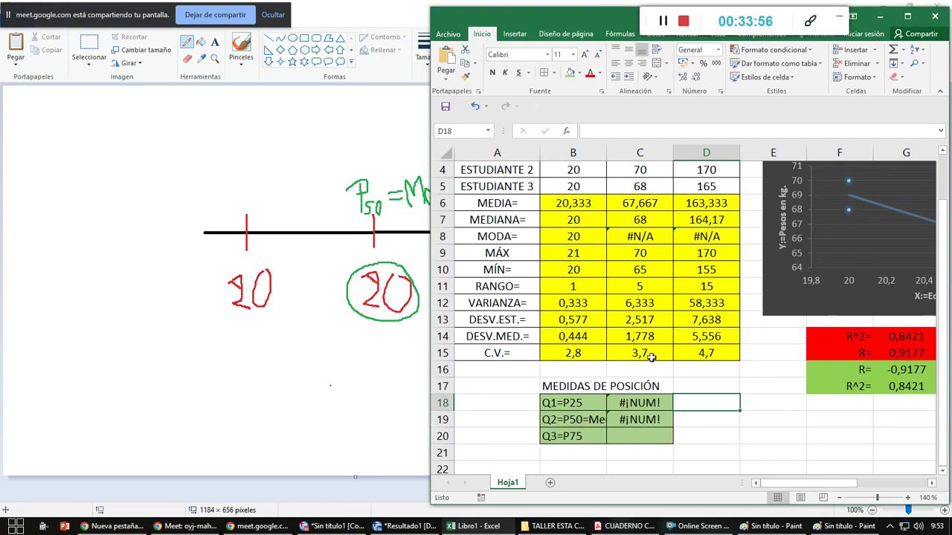
pyautogui.click(641, 402)
pyautogui.click(635, 421)
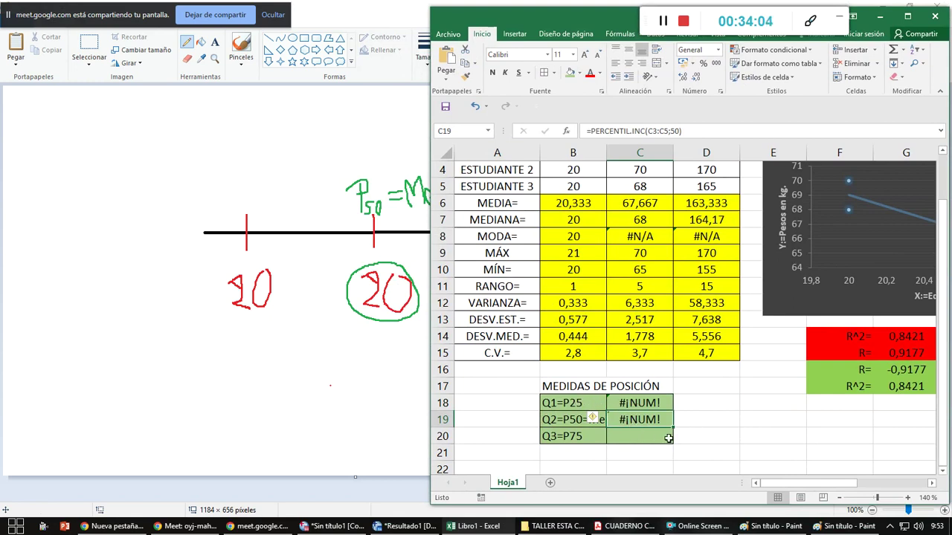
# Add a new blank worksheet to the workbook
pyautogui.click(550, 484)
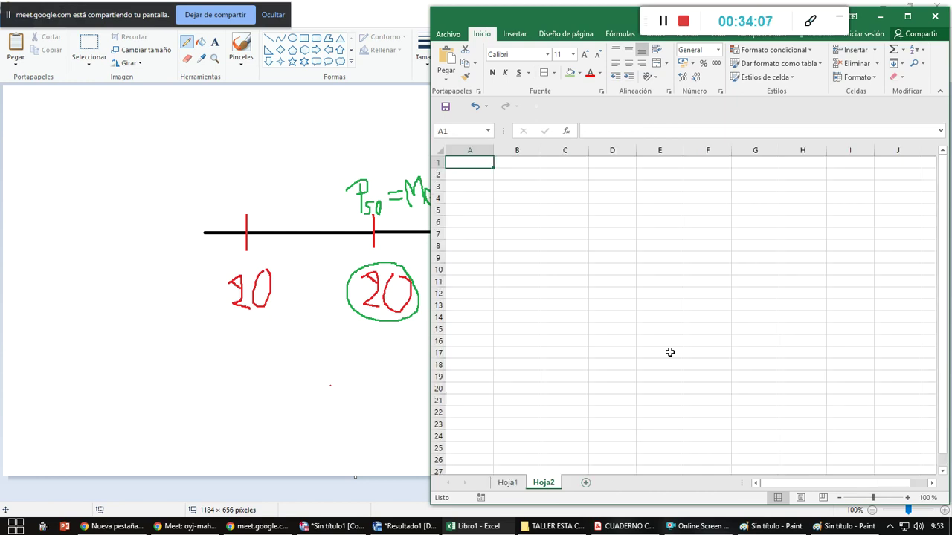
pyautogui.click(908, 498)
pyautogui.click(907, 498)
pyautogui.click(908, 498)
pyautogui.click(908, 498)
pyautogui.click(908, 498)
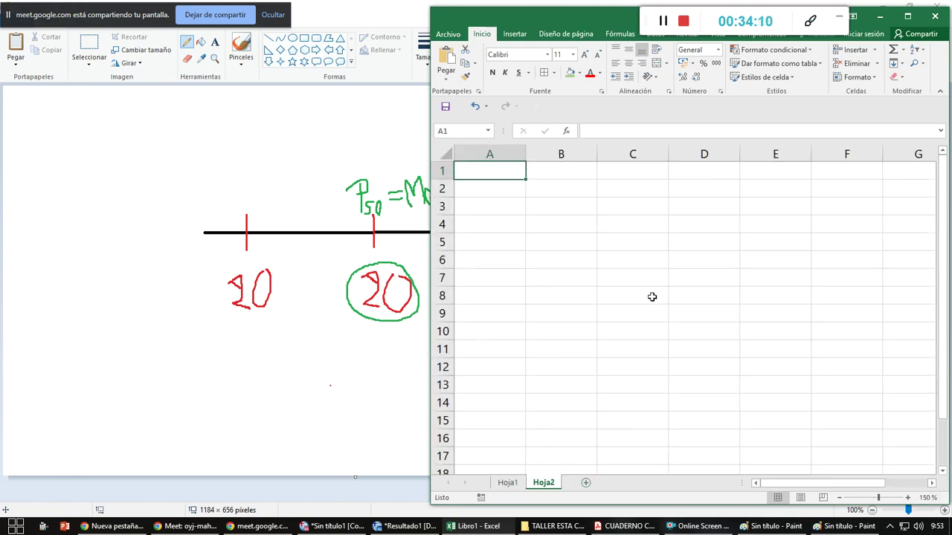
# Enter the column headings EDAD in B2 and PESO in C2
pyautogui.click(553, 188)
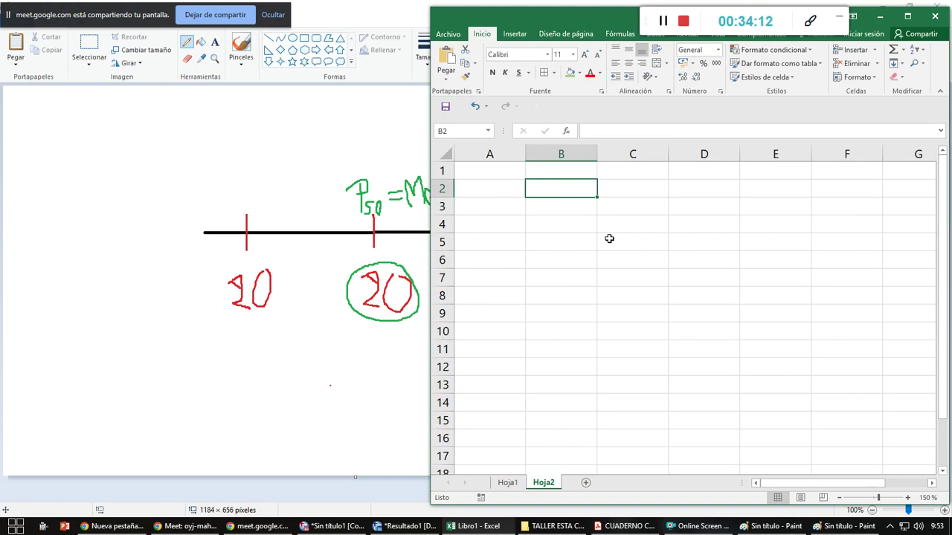
pyautogui.write('EDAD')
pyautogui.press('Tab')
pyautogui.write('PESPO')
pyautogui.press('BackSpace')
pyautogui.press('BackSpace')
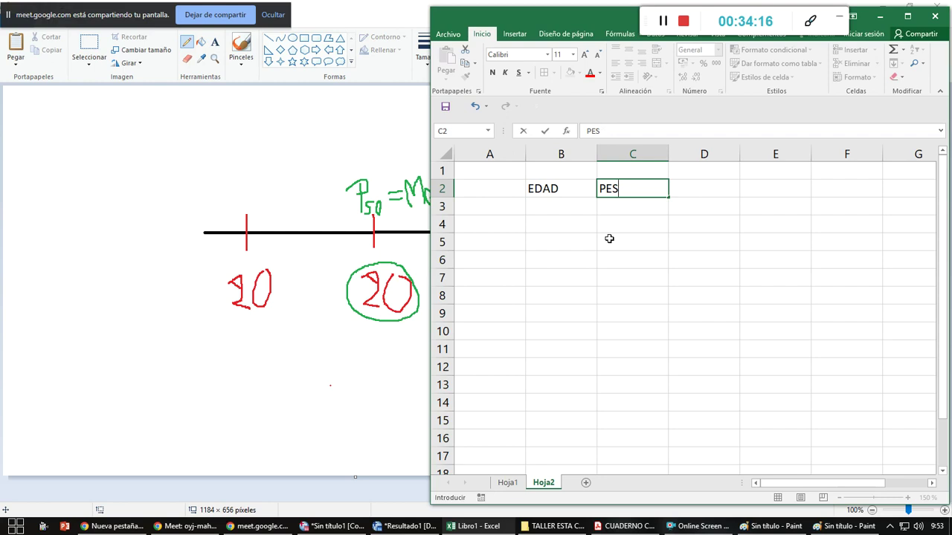
pyautogui.write('O')
pyautogui.press('Return')
# Fill B3:B18 with the ages 21, 19, 20, 22, 23, 25, 24, 23, 25, 29, 24, 25, 30, 19, 20, 21
pyautogui.press('Left')
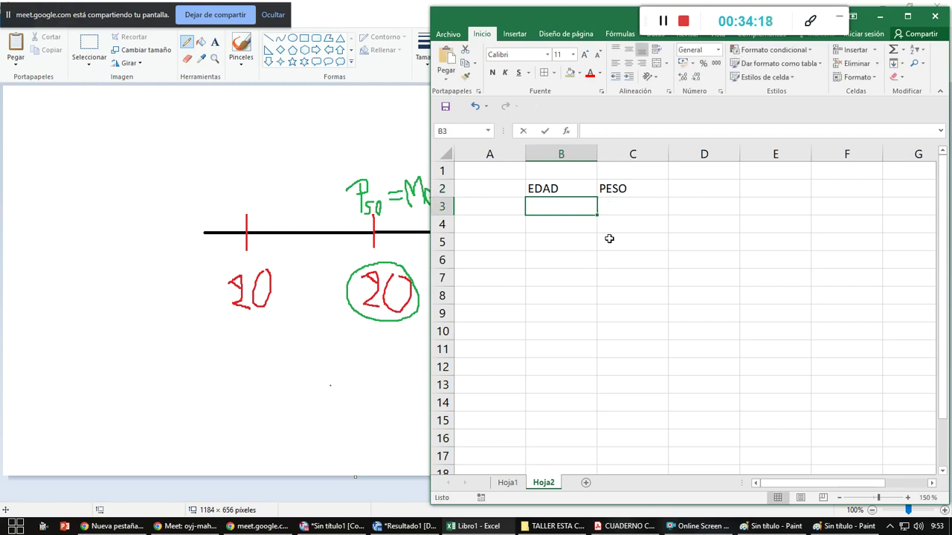
pyautogui.write('21')
pyautogui.press('Return')
pyautogui.write('19')
pyautogui.press('Return')
pyautogui.write('20')
pyautogui.press('Return')
pyautogui.write('22')
pyautogui.press('Return')
pyautogui.write('23')
pyautogui.press('Return')
pyautogui.write('25')
pyautogui.press('Return')
pyautogui.write('24')
pyautogui.press('Return')
pyautogui.write('23')
pyautogui.press('Return')
pyautogui.write('25')
pyautogui.press('Return')
pyautogui.write('29')
pyautogui.press('Return')
pyautogui.write('24')
pyautogui.press('Return')
pyautogui.write('25')
pyautogui.press('Return')
pyautogui.write('30')
pyautogui.press('Return')
pyautogui.write('19')
pyautogui.press('Return')
pyautogui.write('20')
pyautogui.press('Return')
pyautogui.write('21')
pyautogui.press('Return')
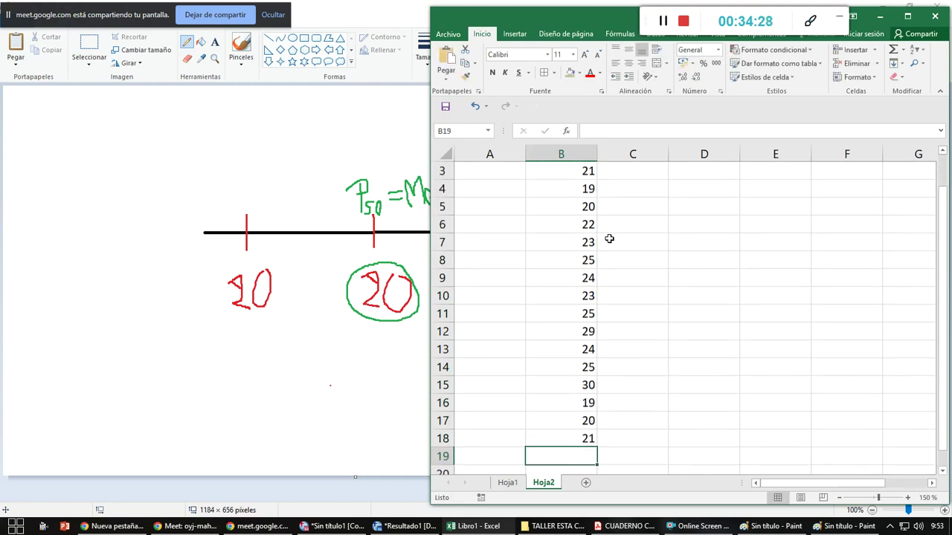
# Continue the EDAD column with 23 in B19, 22 in B20 and 25 in B21
pyautogui.press('Return')
pyautogui.write('22')
pyautogui.press('Up')
pyautogui.press('Up')
pyautogui.press('Down')
pyautogui.write('23')
pyautogui.press('Return')
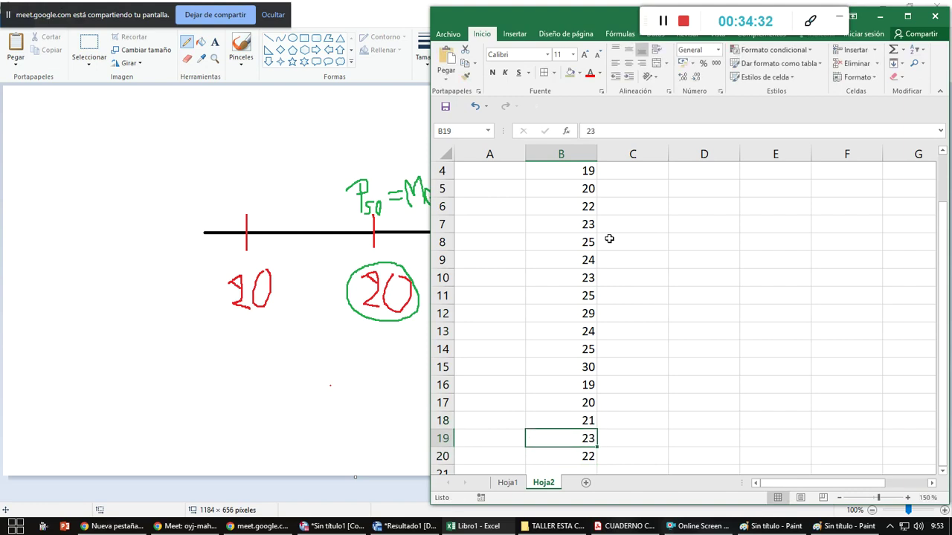
pyautogui.press('Return')
pyautogui.write('25')
pyautogui.press('Up')
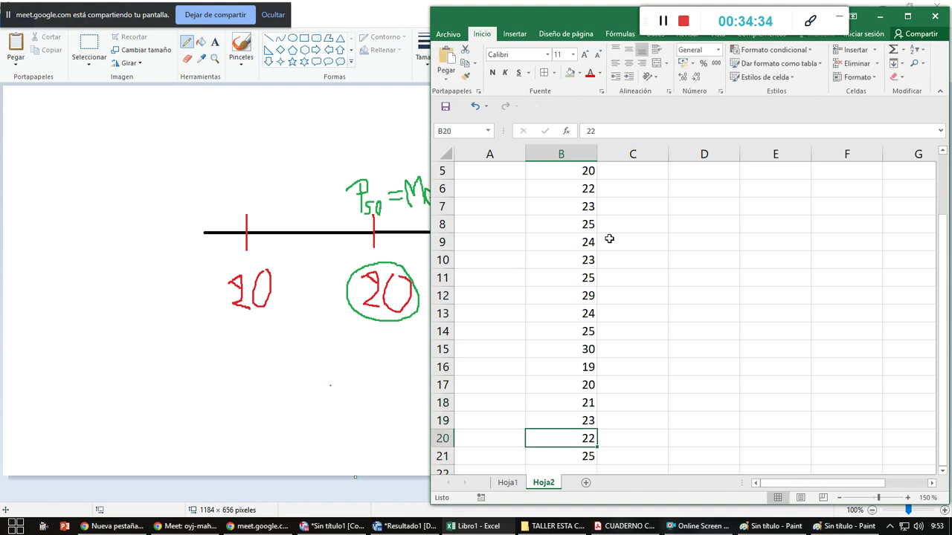
# Check how many ages the EDAD column holds and add 21 in B22
pyautogui.scroll(2, 604, 231)
pyautogui.moveTo(584, 206); pyautogui.dragTo(569, 437)
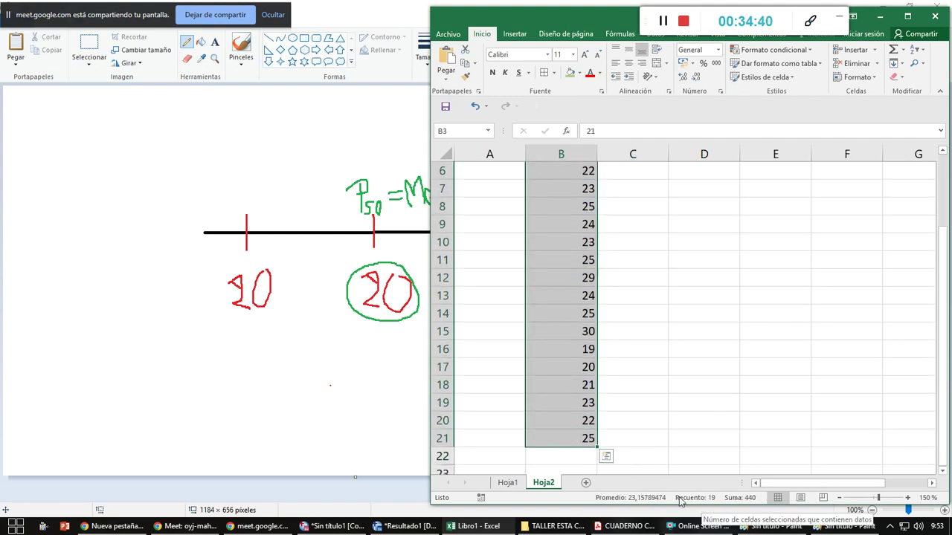
pyautogui.click(559, 456)
pyautogui.write('21')
pyautogui.press('Return')
pyautogui.press('Up')
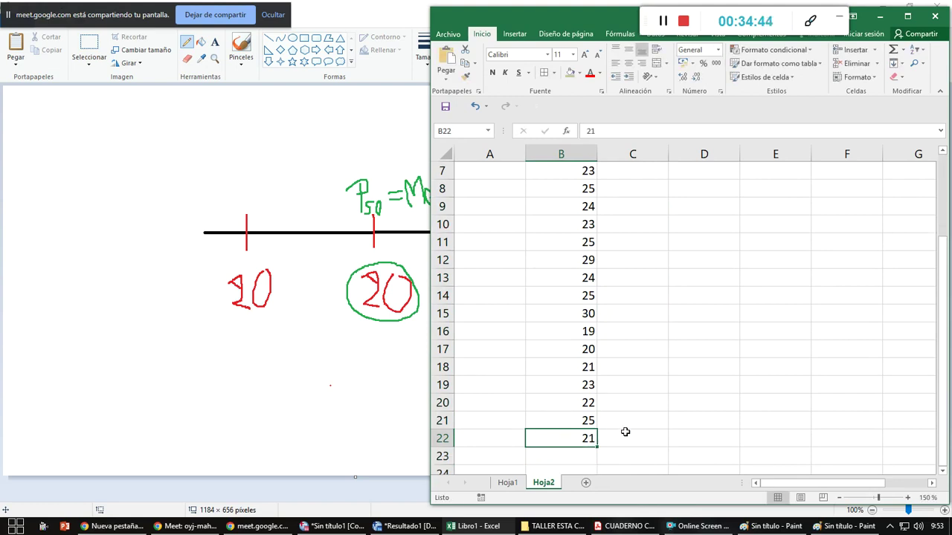
# Fill C3:C22 with 55, 56, 57, 70, 81, 58, 75, 55, 62, 66, 68, 69, 60, 63, 62, 65, 65, 67, 77, 88
pyautogui.scroll(2, 625, 432)
pyautogui.click(631, 208)
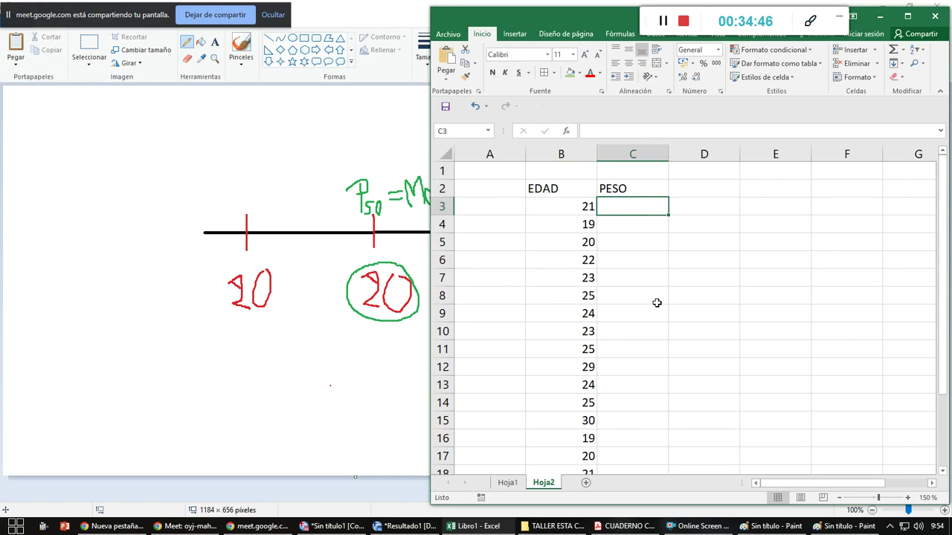
pyautogui.write('55')
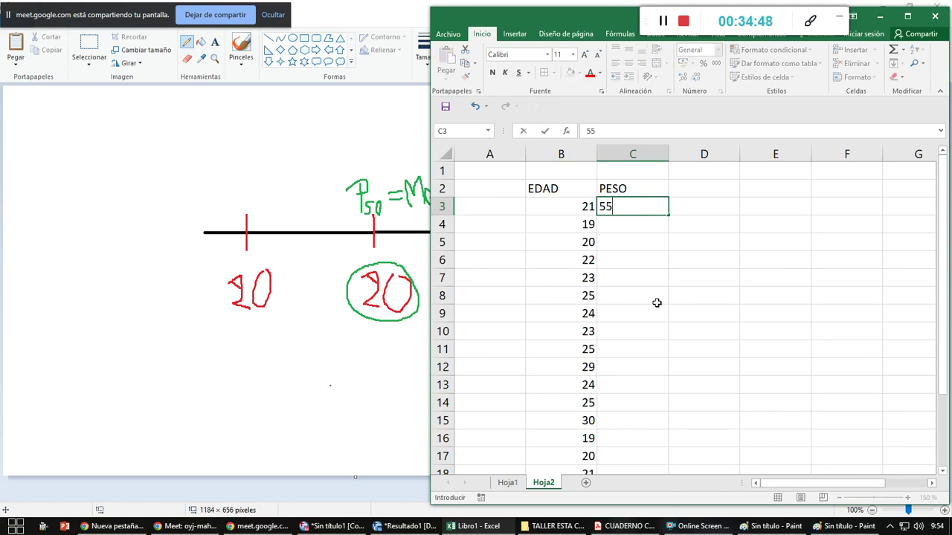
pyautogui.press('Return')
pyautogui.write('56')
pyautogui.press('Return')
pyautogui.write('57')
pyautogui.press('Return')
pyautogui.write('70')
pyautogui.press('Return')
pyautogui.write('81')
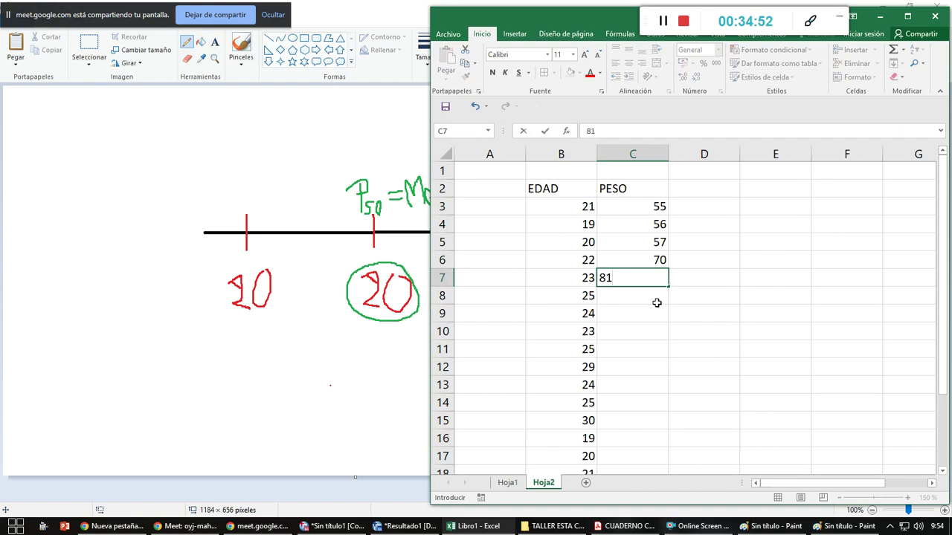
pyautogui.press('Return')
pyautogui.write('58')
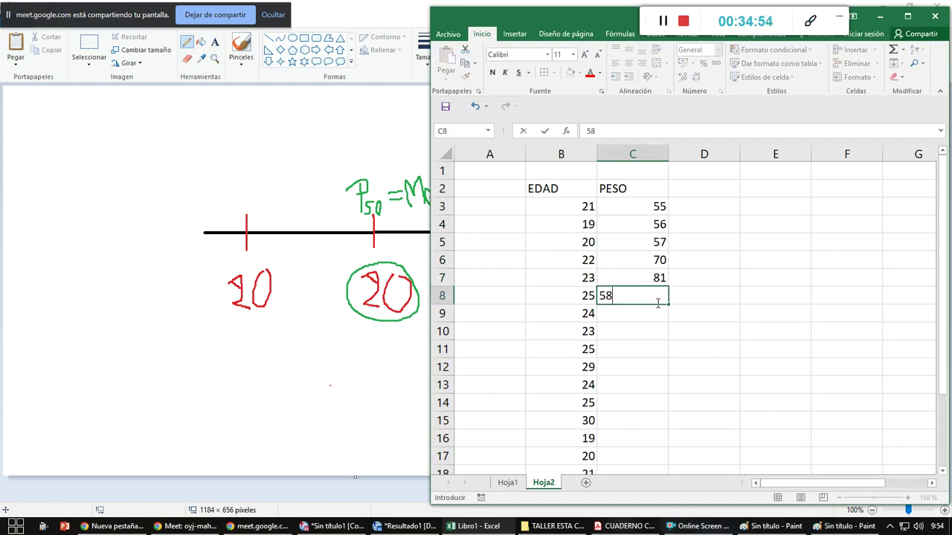
pyautogui.press('Return')
pyautogui.write('75')
pyautogui.press('Return')
pyautogui.write('55')
pyautogui.press('Return')
pyautogui.write('62')
pyautogui.press('Return')
pyautogui.write('66')
pyautogui.press('Return')
pyautogui.write('68')
pyautogui.press('Return')
pyautogui.write('69')
pyautogui.hotkey('ctrl', 'Return')
pyautogui.press('Return')
pyautogui.write('60')
pyautogui.press('Return')
pyautogui.write('63')
pyautogui.press('Return')
pyautogui.write('62')
pyautogui.press('Return')
pyautogui.write('65')
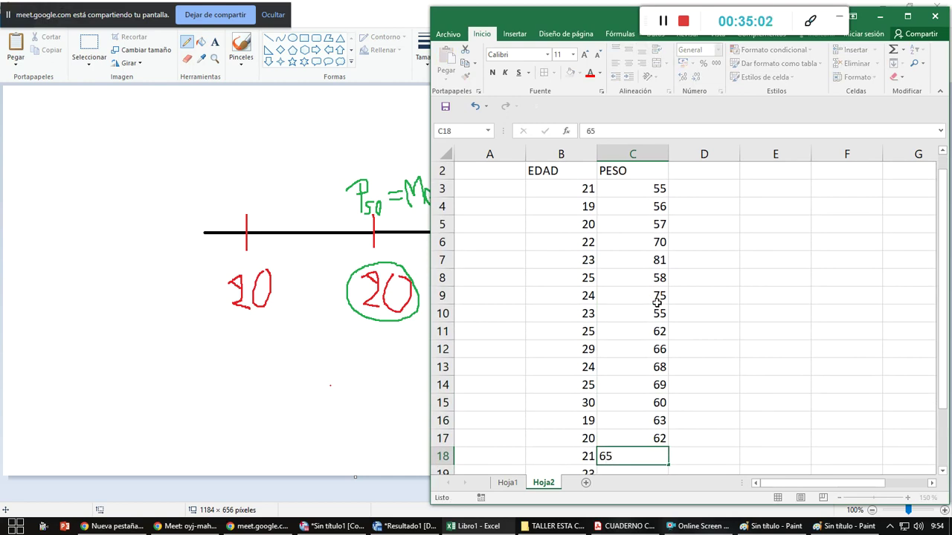
pyautogui.press('Return')
pyautogui.write('65')
pyautogui.press('Return')
pyautogui.write('67')
pyautogui.press('Return')
pyautogui.write('77')
pyautogui.press('Return')
pyautogui.write('88')
pyautogui.press('Return')
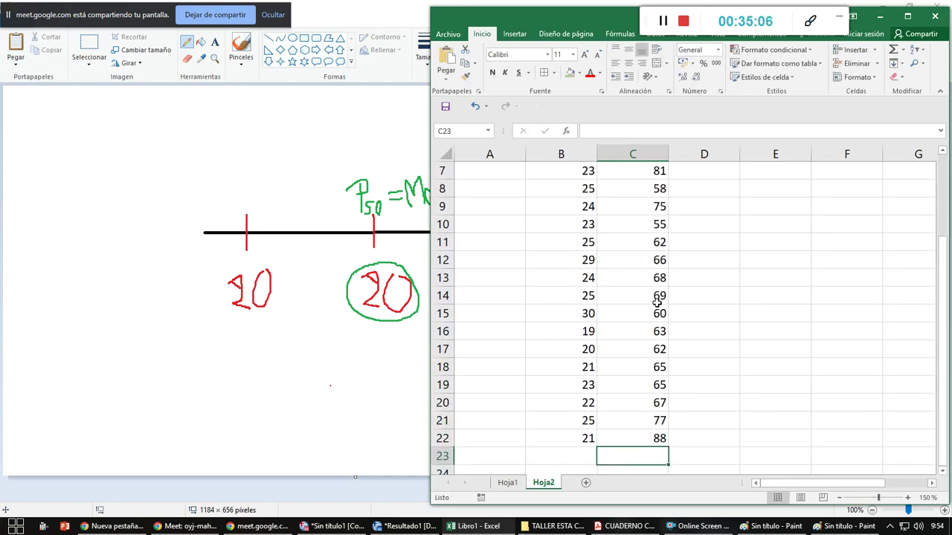
# Apply borders to all cells of the EDAD and PESO table in B2:C22 and center their contents
pyautogui.scroll(2, 657, 301)
pyautogui.moveTo(556, 192); pyautogui.dragTo(627, 448)
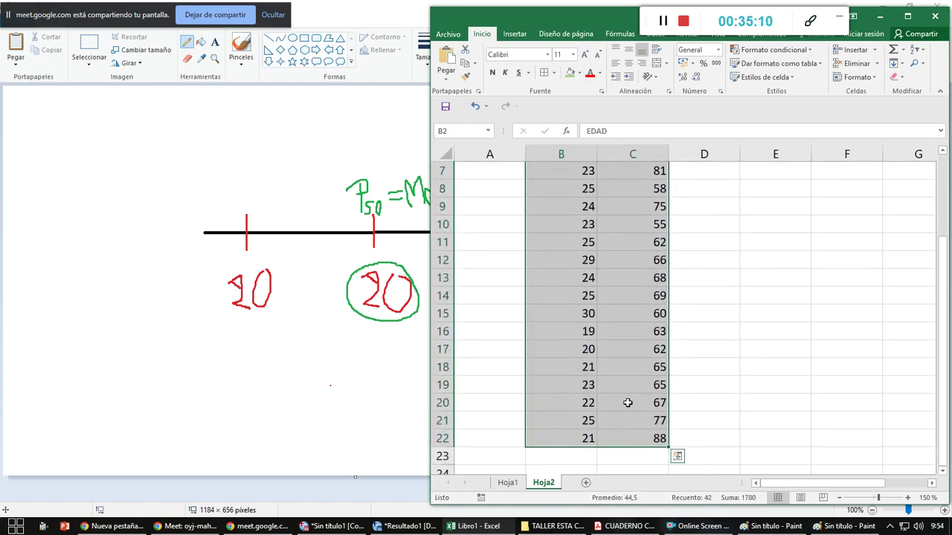
pyautogui.hotkey('ctrl', 'BackSpace')
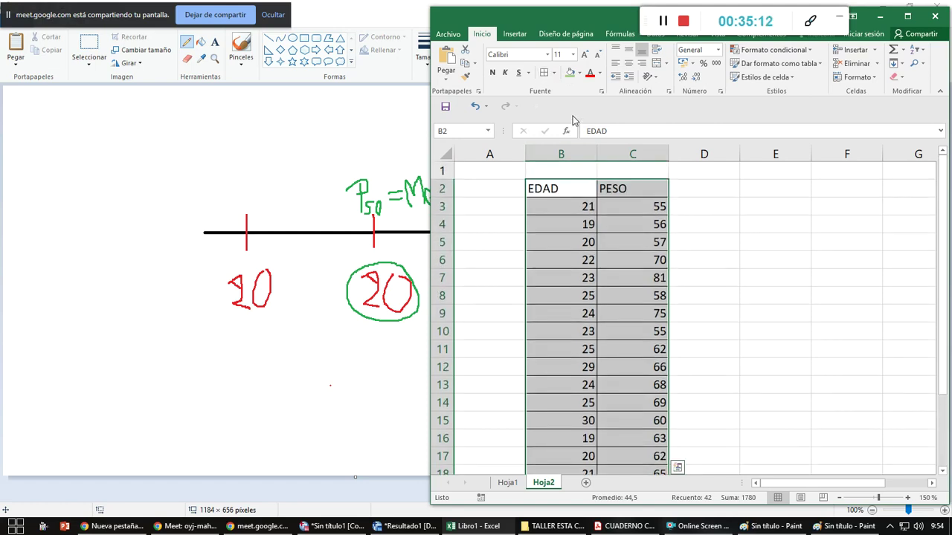
pyautogui.click(628, 63)
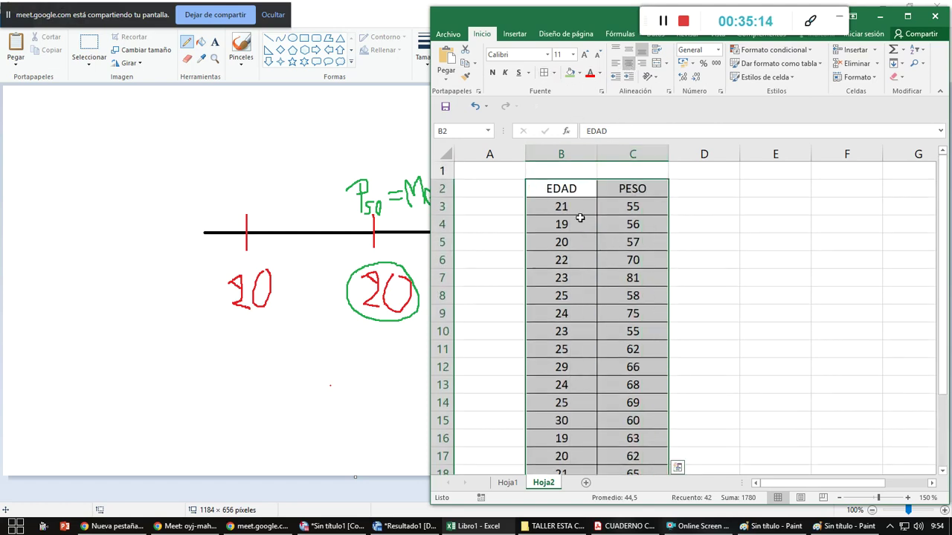
# Copy the quartile labels Q1=P25, Q2=P50=Me(x) and Q3=P75 from B18:B20 of Hoja1 into B24:B26 of Hoja2
pyautogui.scroll(-5, 593, 294)
pyautogui.click(556, 314)
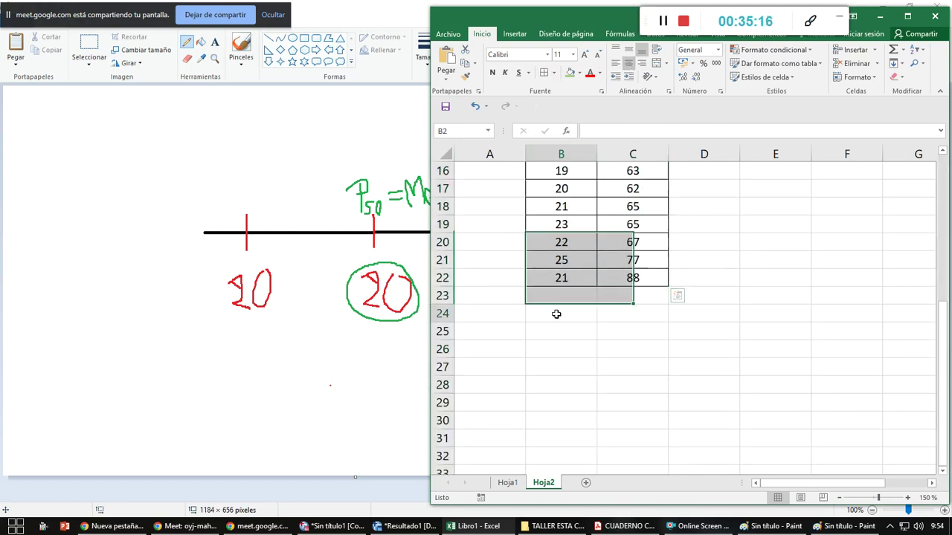
pyautogui.click(556, 314)
pyautogui.click(508, 483)
pyautogui.moveTo(548, 411); pyautogui.dragTo(595, 438)
pyautogui.hotkey('ctrl', 'c')
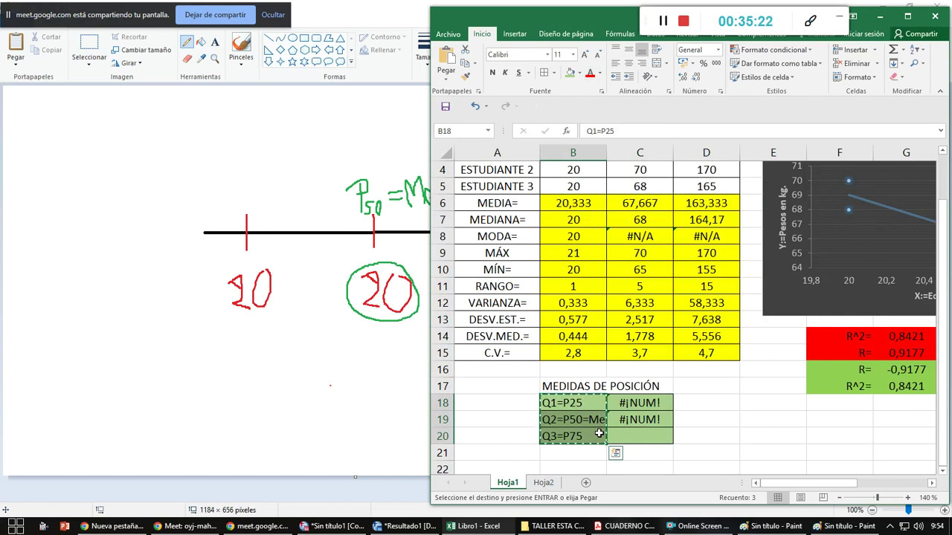
pyautogui.scroll(1, 599, 433)
pyautogui.click(544, 483)
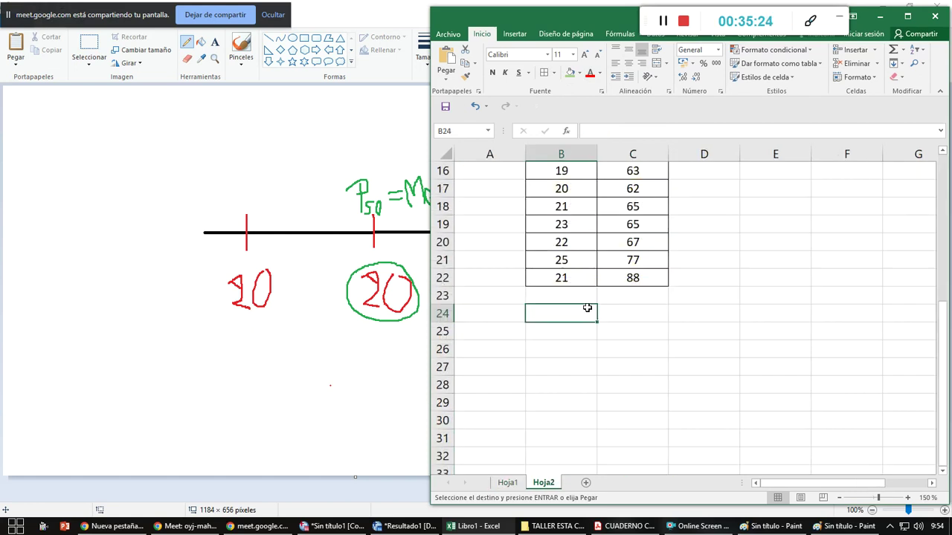
pyautogui.moveTo(574, 315); pyautogui.dragTo(586, 354)
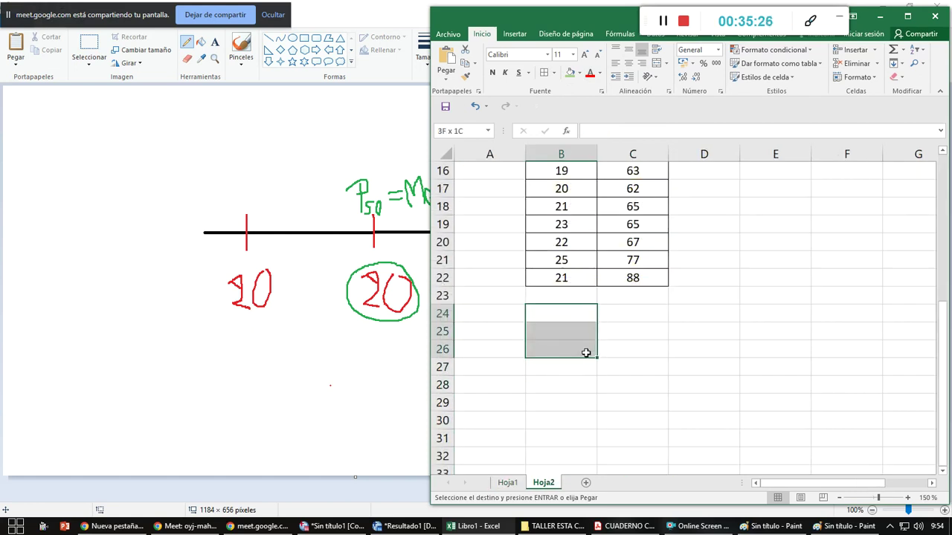
pyautogui.hotkey('ctrl', 'v')
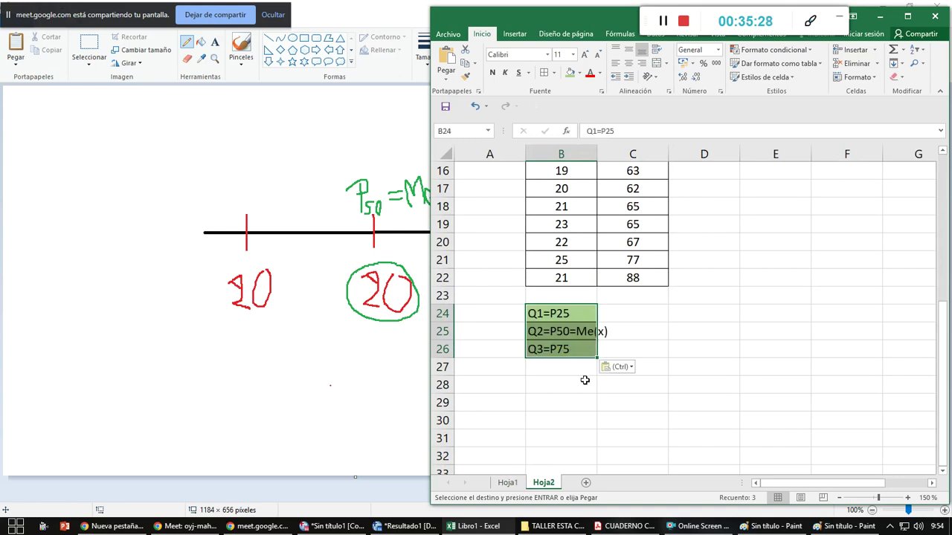
pyautogui.click(615, 316)
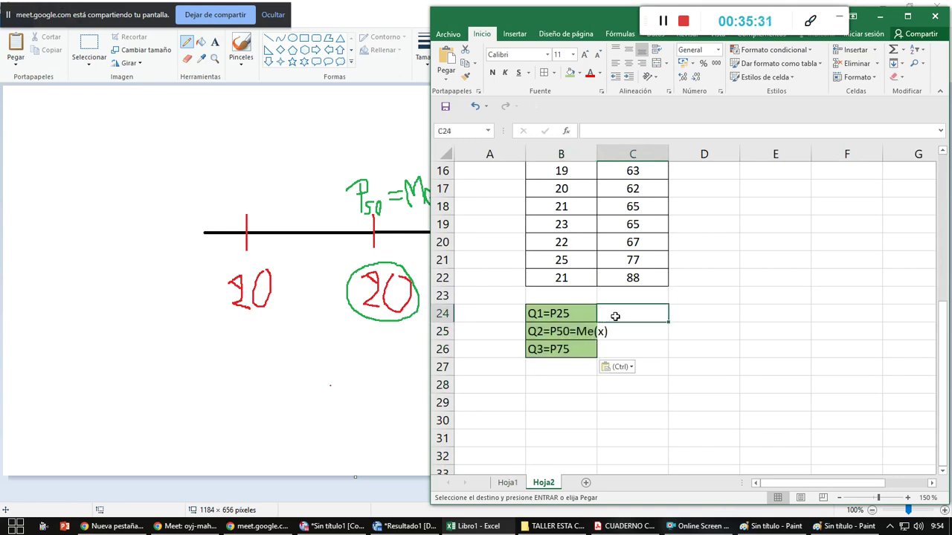
# Insert the statistical function CUARTIL.INC in C24, next to the Q1=P25 label
pyautogui.click(566, 131)
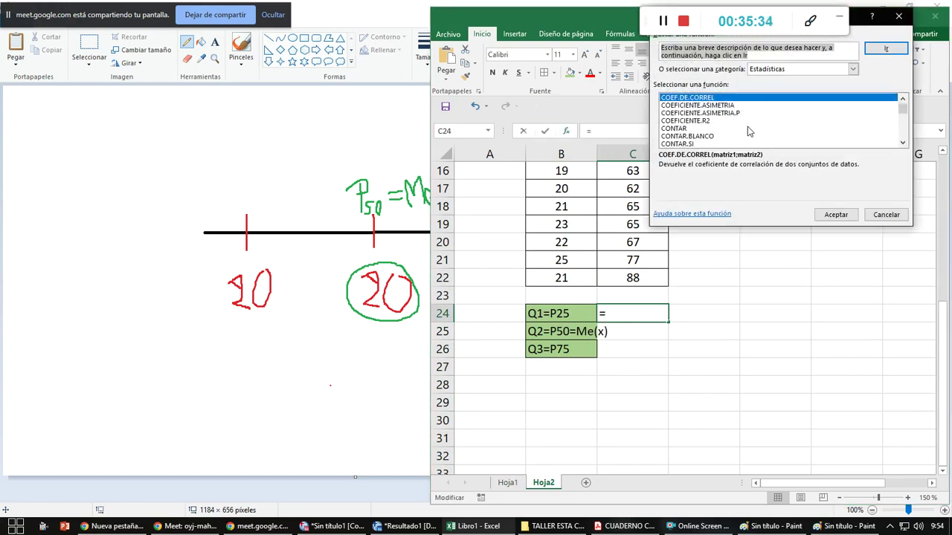
pyautogui.scroll(-5, 749, 132)
pyautogui.scroll(1, 749, 131)
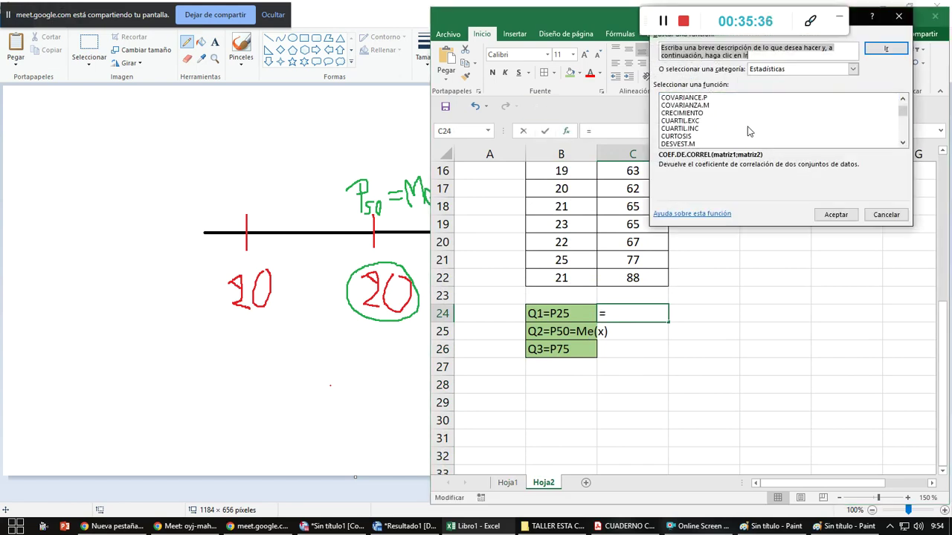
pyautogui.click(702, 121)
pyautogui.click(689, 129)
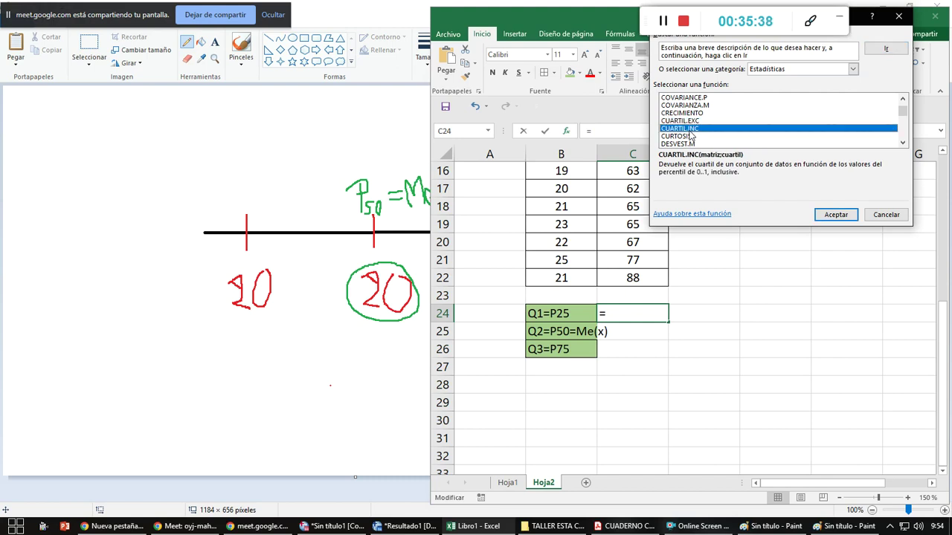
pyautogui.click(836, 213)
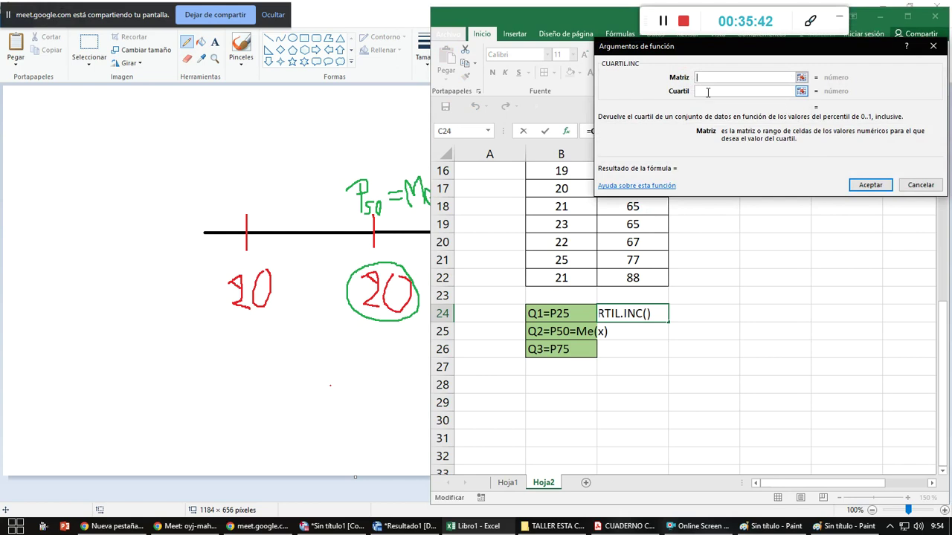
# Complete CUARTIL.INC in C24 with the EDAD range B3:B22 as Matriz and 1 as Cuartil, and center the cell
pyautogui.click(801, 77)
pyautogui.scroll(3, 621, 277)
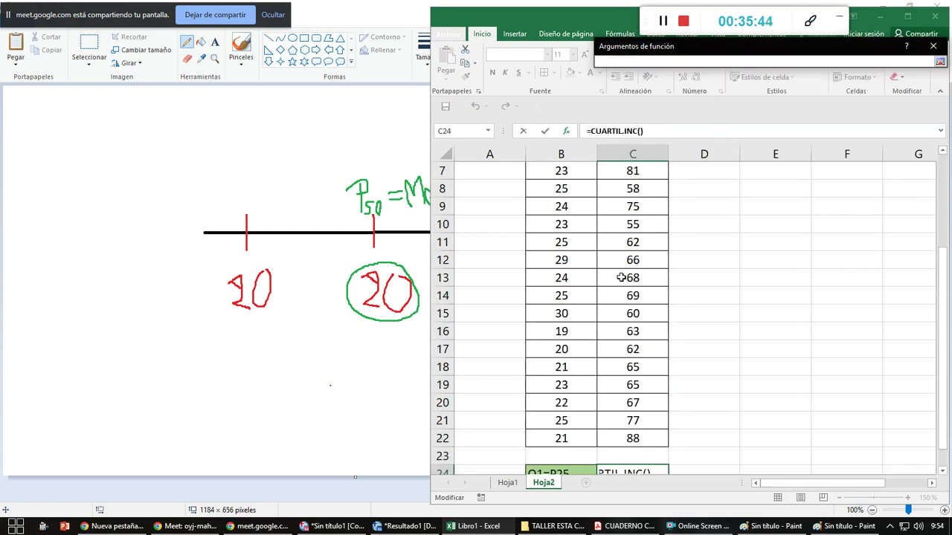
pyautogui.scroll(2, 620, 277)
pyautogui.moveTo(571, 207); pyautogui.dragTo(562, 437)
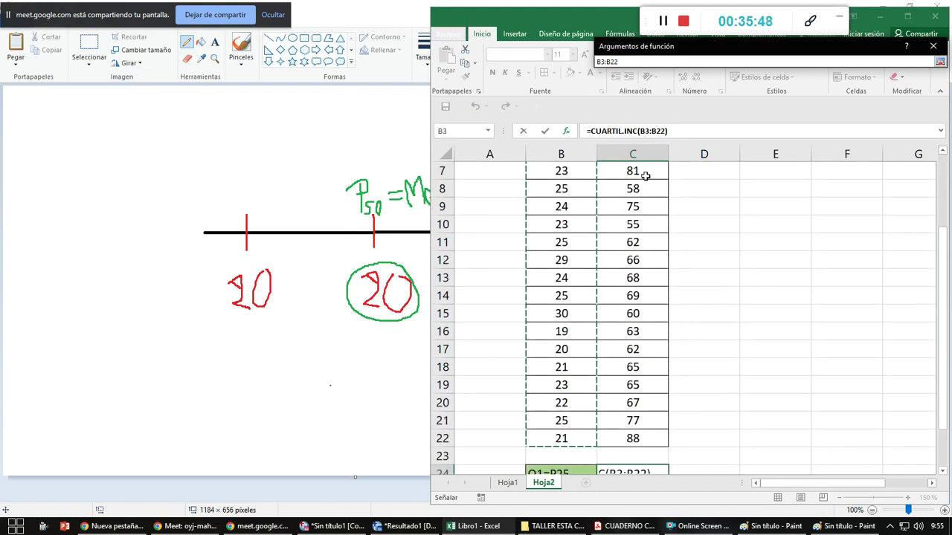
pyautogui.click(939, 65)
pyautogui.click(731, 92)
pyautogui.write('1')
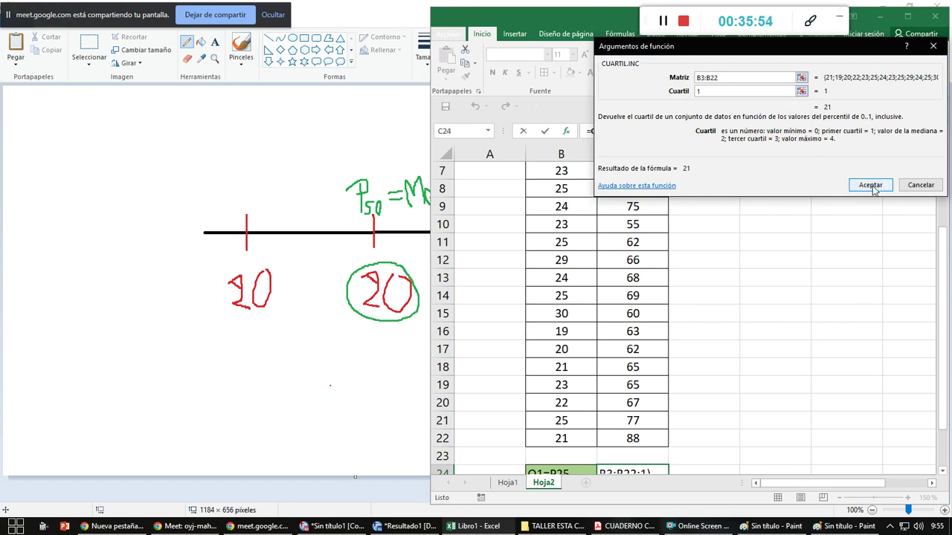
pyautogui.click(870, 186)
pyautogui.scroll(-1, 629, 454)
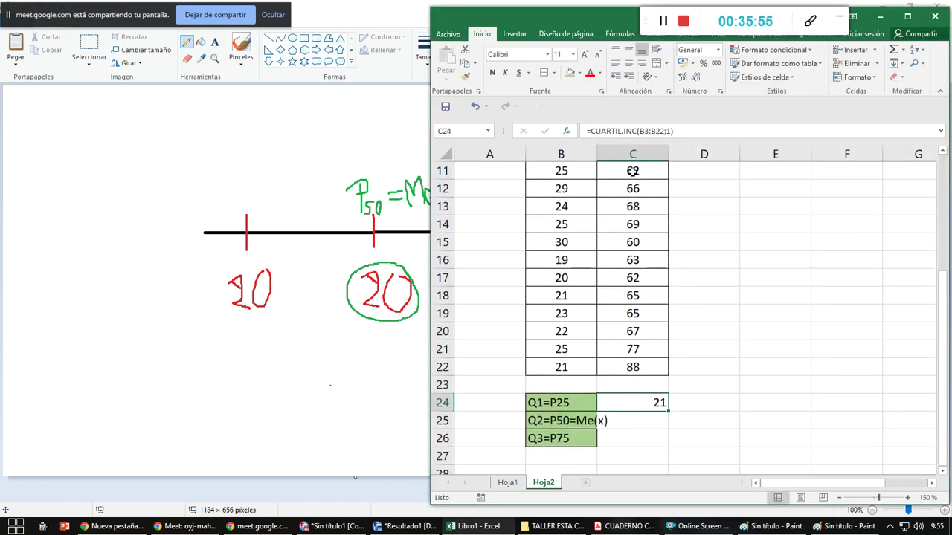
pyautogui.click(629, 63)
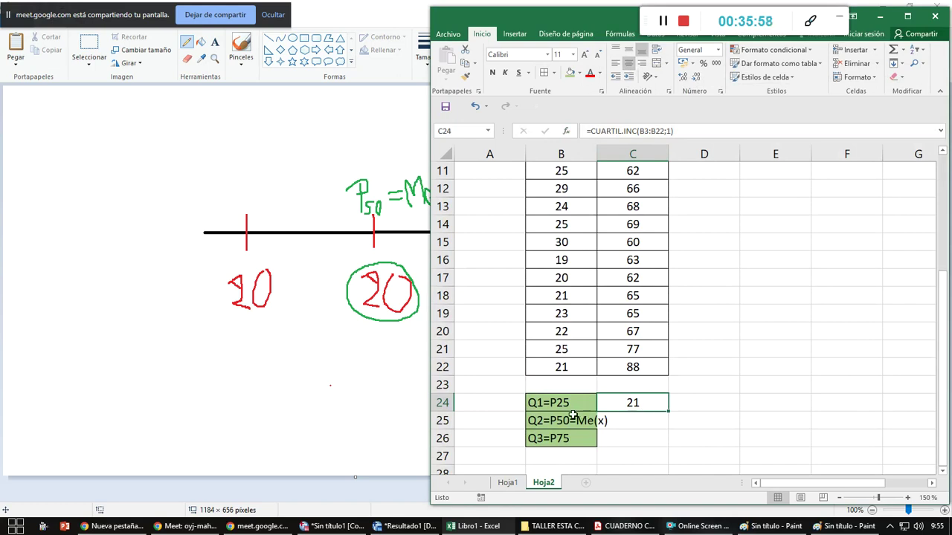
# Insert the statistical function PERCENTIL.INC in D24, beside the Q1 value
pyautogui.click(702, 403)
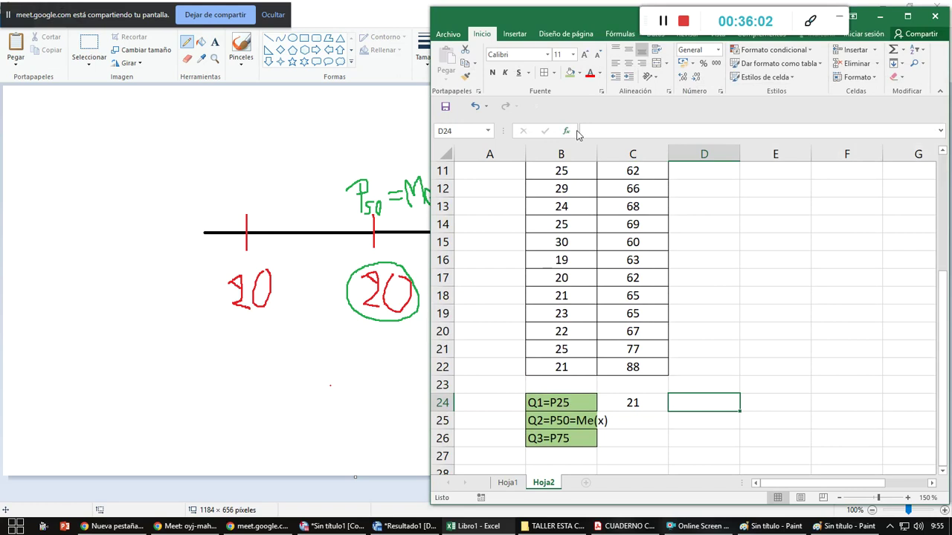
pyautogui.click(568, 132)
pyautogui.scroll(-20, 758, 124)
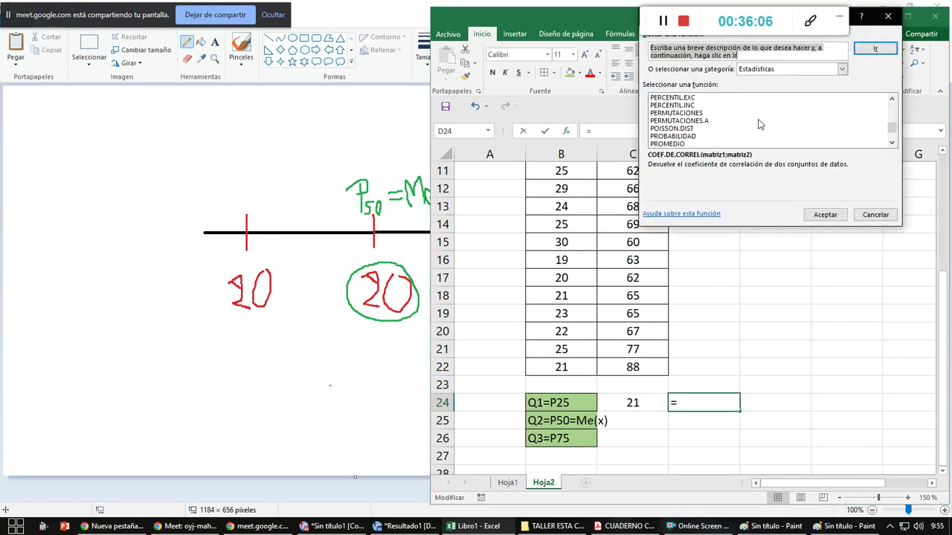
pyautogui.scroll(1, 757, 125)
pyautogui.click(690, 128)
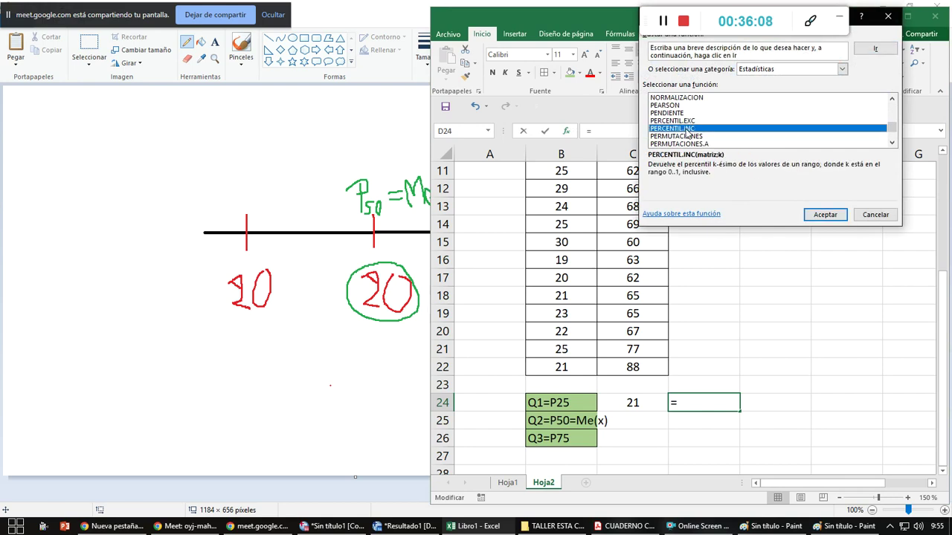
pyautogui.click(824, 214)
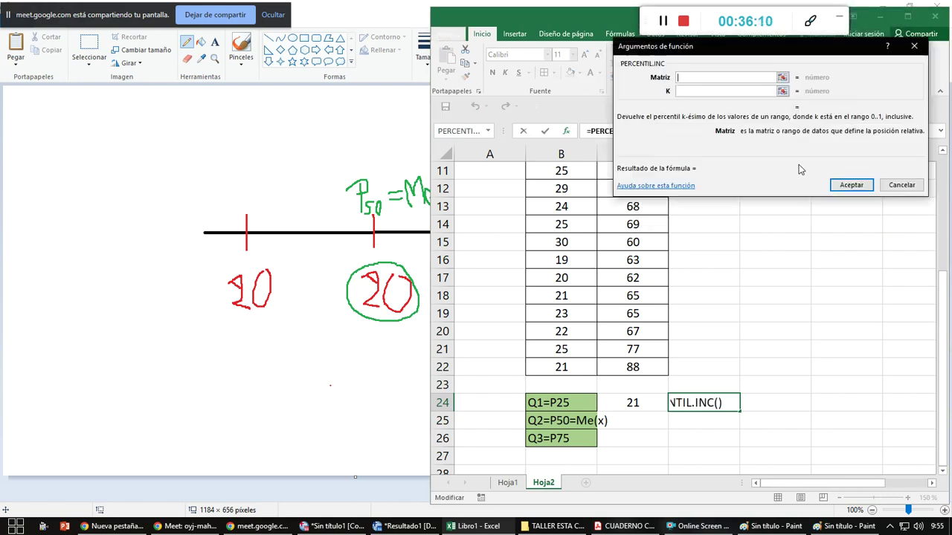
# Complete PERCENTIL.INC in D24 with the EDAD range B3:B22 as Matriz and 25 as K
pyautogui.click(783, 80)
pyautogui.scroll(4, 577, 265)
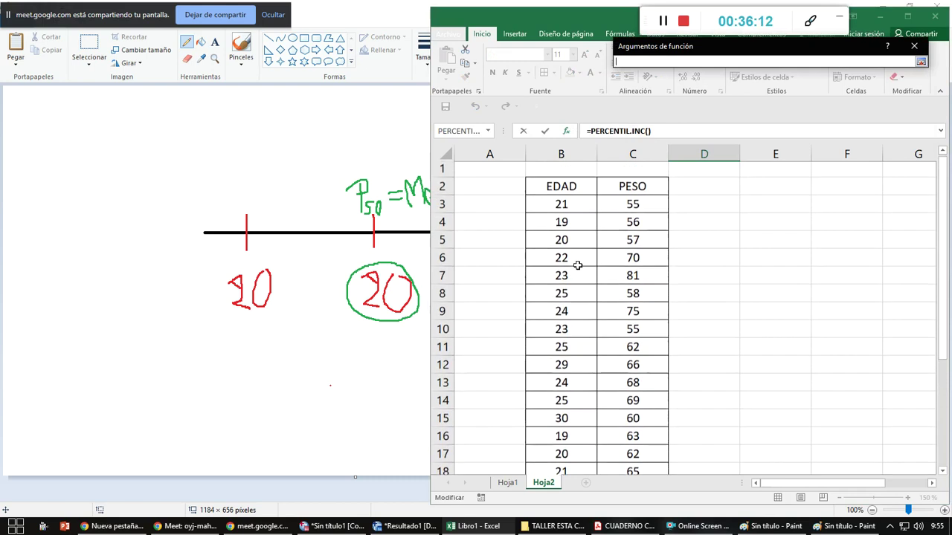
pyautogui.moveTo(576, 213); pyautogui.dragTo(566, 418)
pyautogui.click(921, 60)
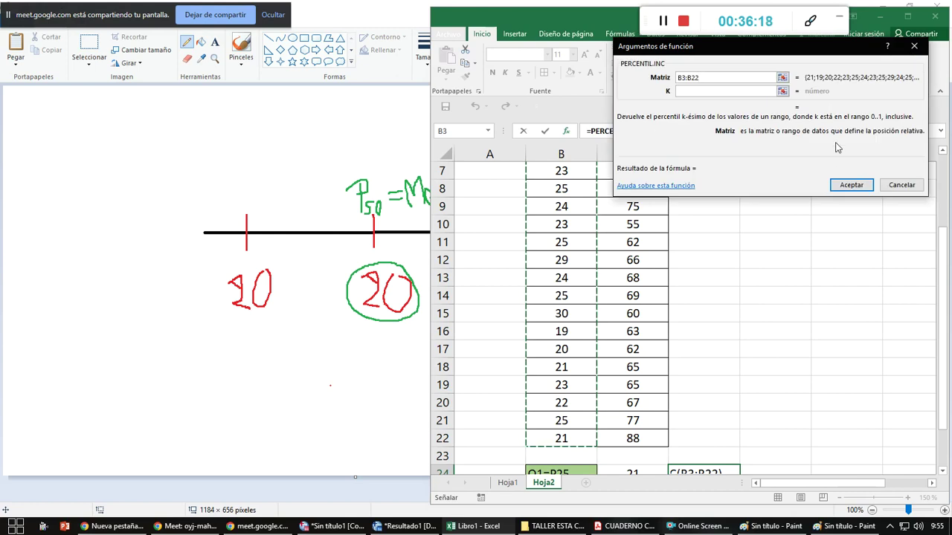
pyautogui.click(716, 91)
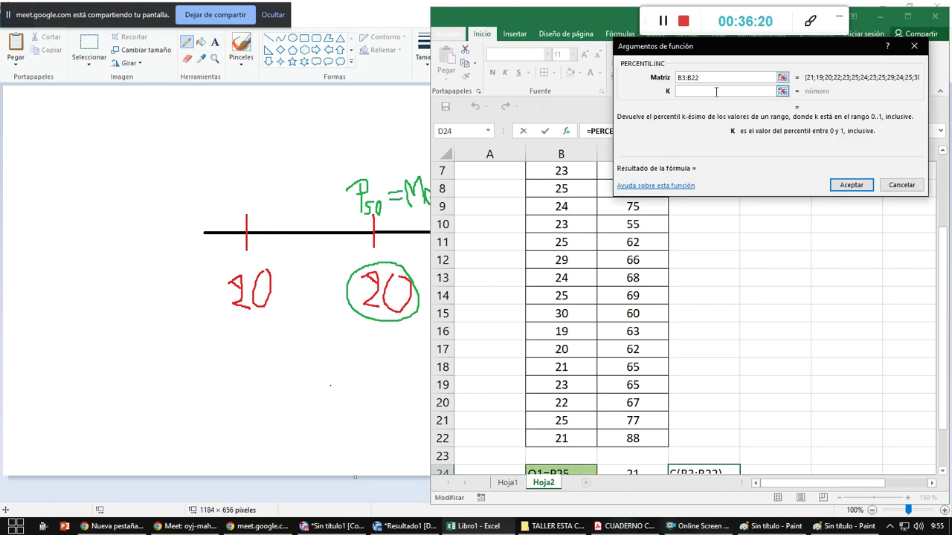
pyautogui.write('25')
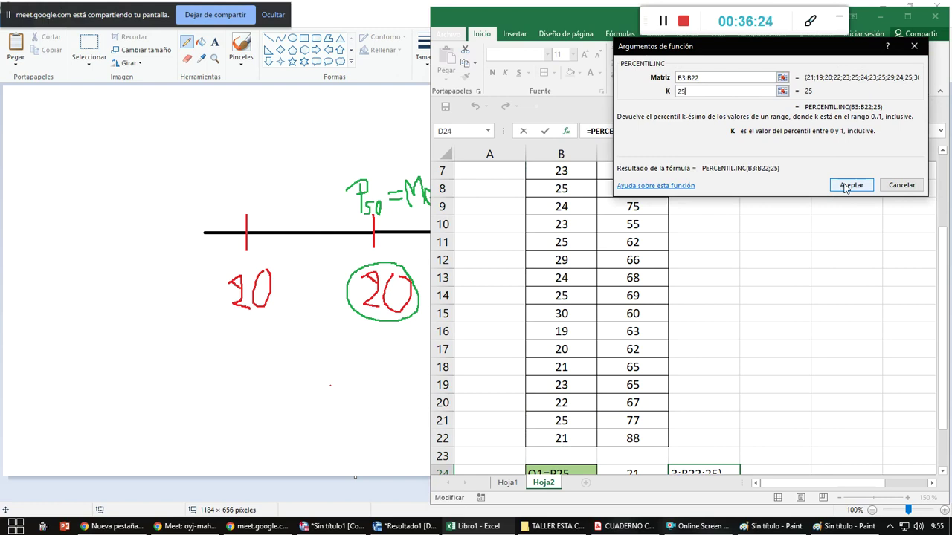
pyautogui.click(847, 186)
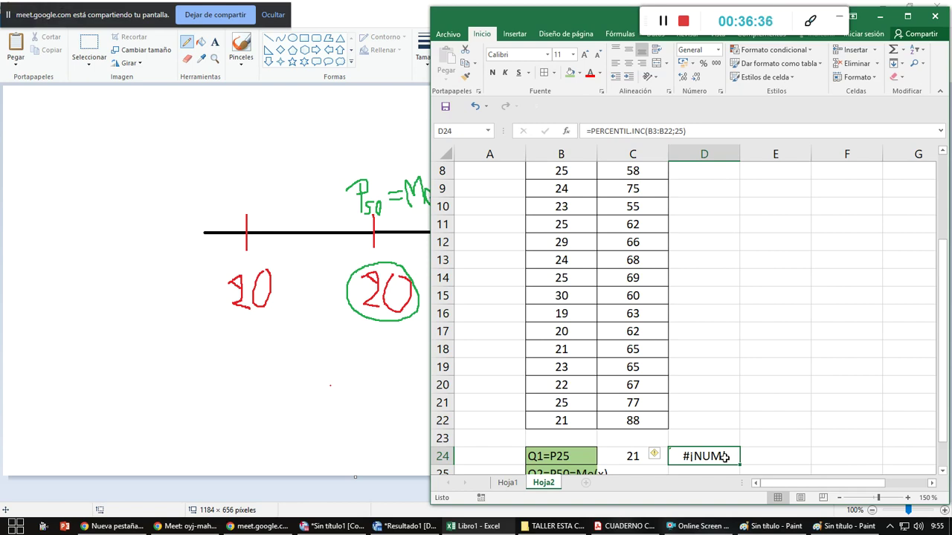
# Change the K argument of the PERCENTIL.INC formula in D24 to 1
pyautogui.click(675, 131)
pyautogui.press('Right')
pyautogui.press('Delete')
pyautogui.write('1')
pyautogui.press('Delete')
pyautogui.press('Return')
# Try 5 as the K argument of the PERCENTIL.INC formula in D24
pyautogui.press('Up')
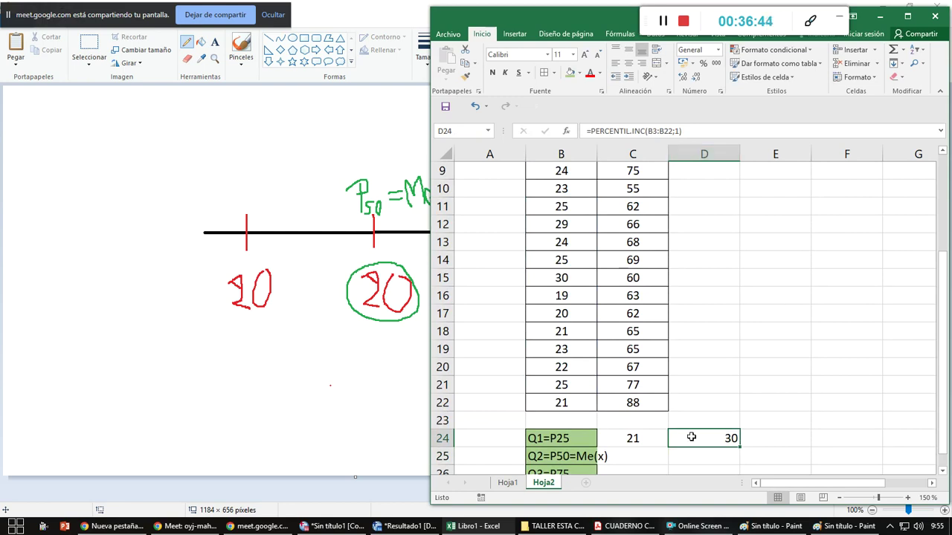
pyautogui.click(675, 131)
pyautogui.press('Delete')
pyautogui.write('5')
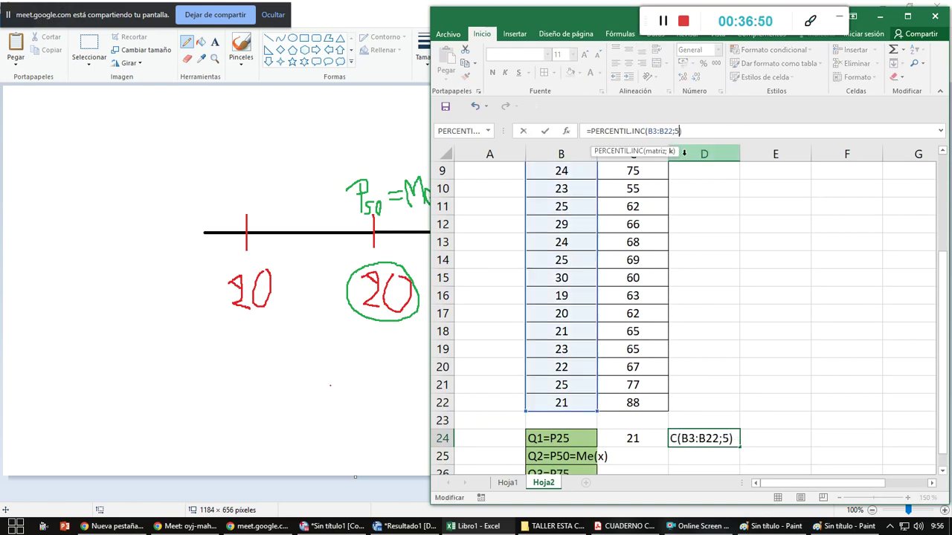
pyautogui.press('Return')
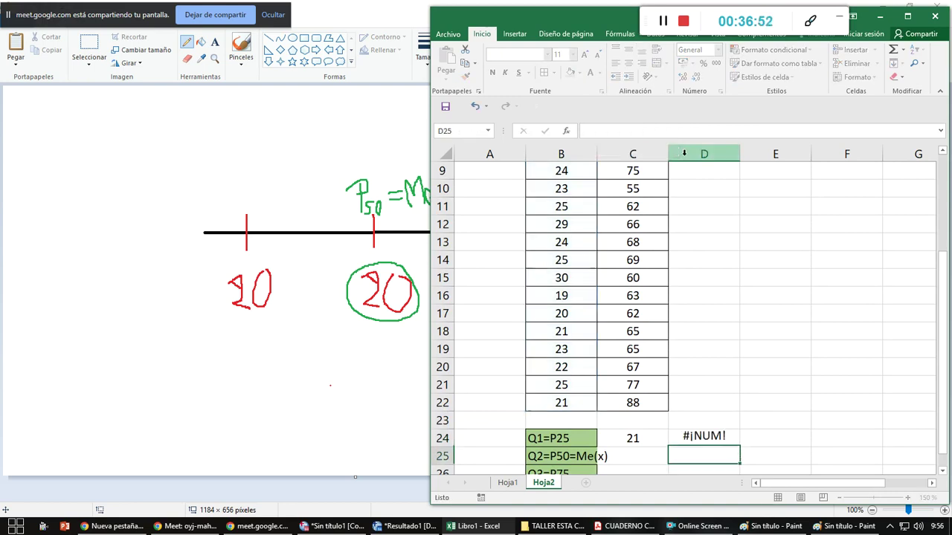
# Try 4 as the K argument of the PERCENTIL.INC formula in D24
pyautogui.press('Up')
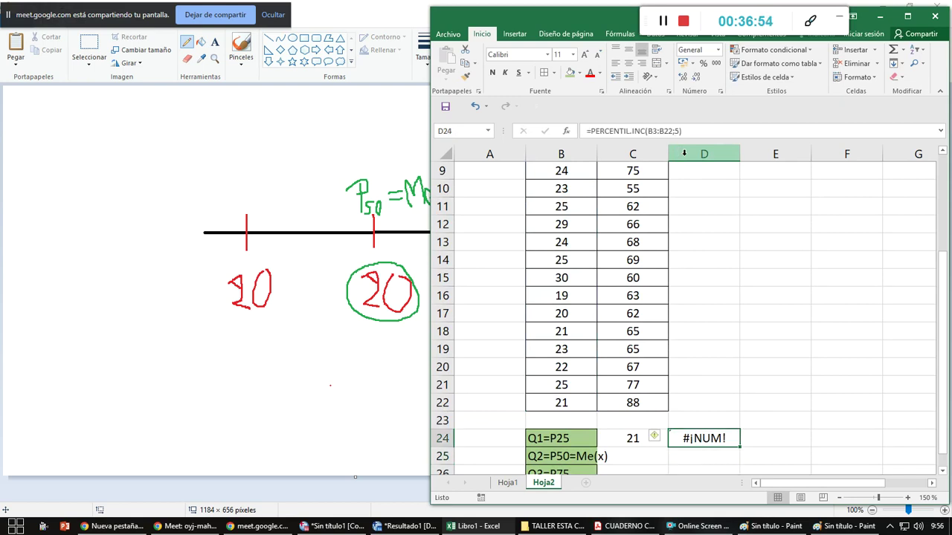
pyautogui.click(675, 131)
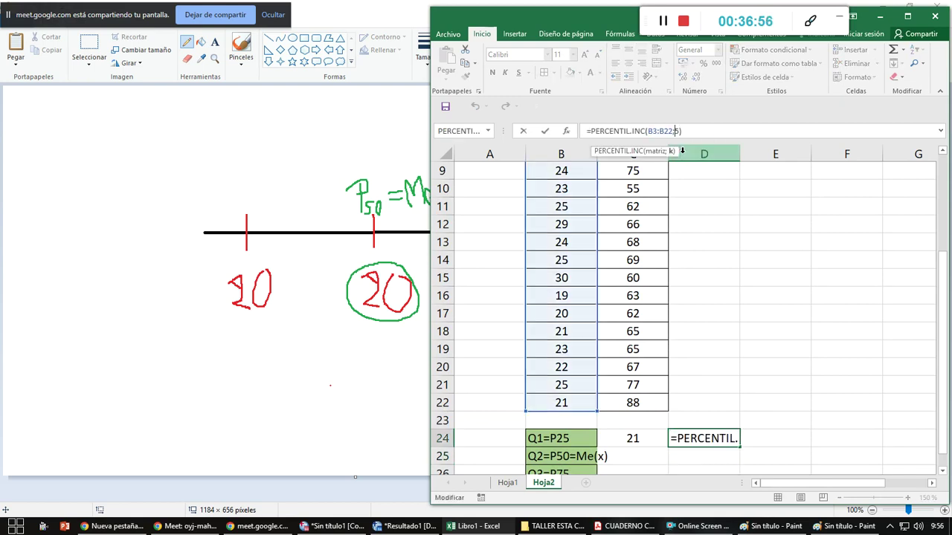
pyautogui.press('Delete')
pyautogui.write('4')
pyautogui.press('Return')
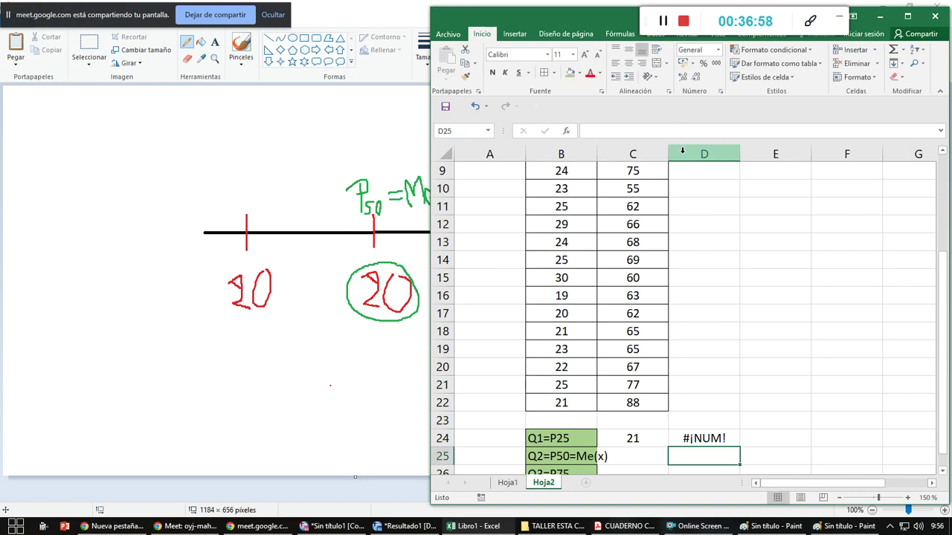
# Try 2 as the K argument of the PERCENTIL.INC formula in D24
pyautogui.click(722, 440)
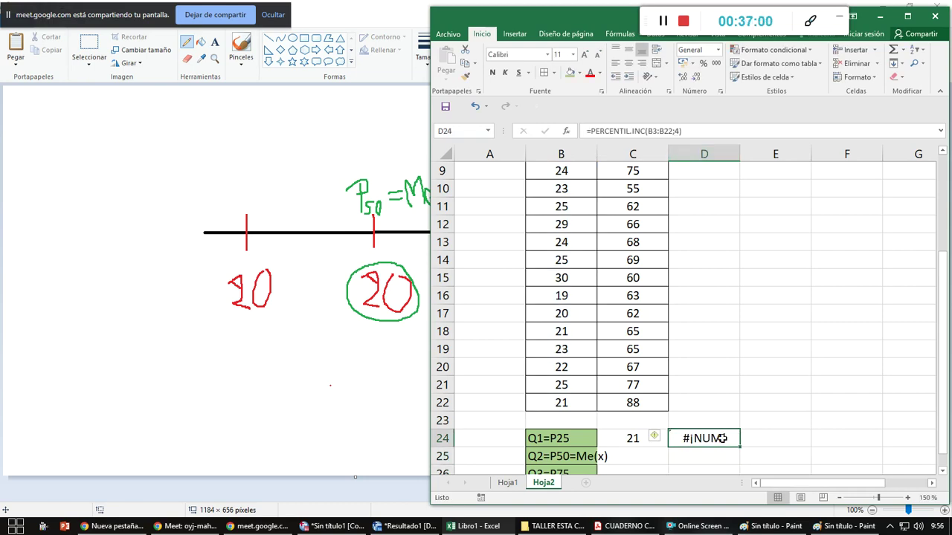
pyautogui.click(676, 131)
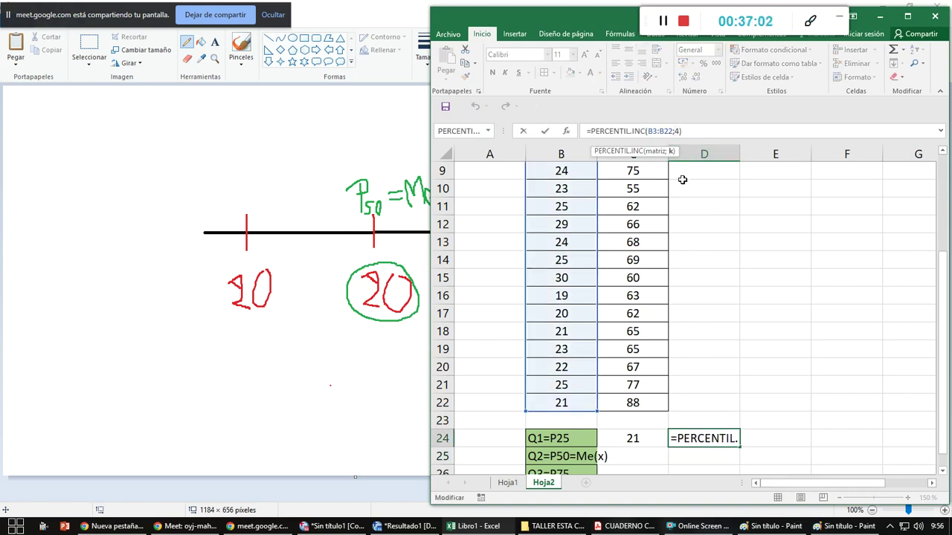
pyautogui.press('Delete')
pyautogui.write('2')
pyautogui.press('Return')
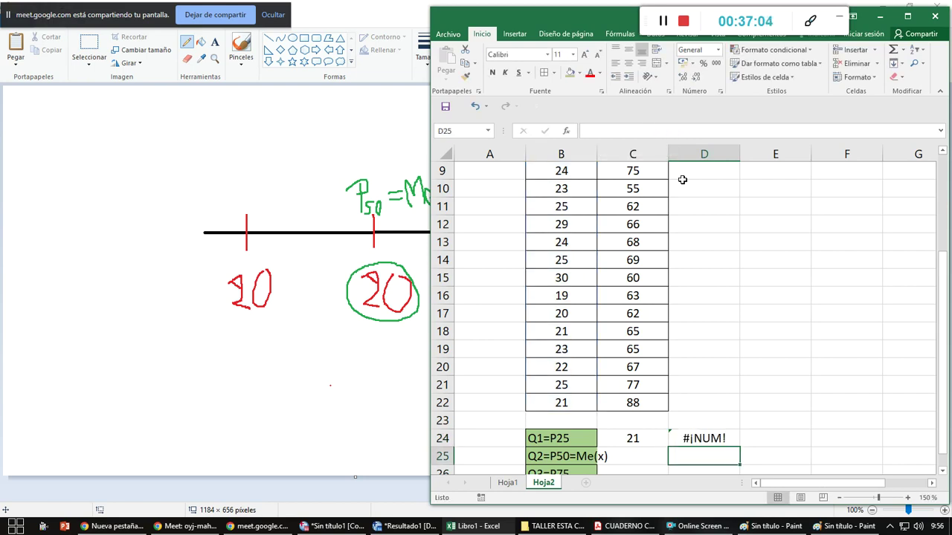
# Set K back to 1 in D24's PERCENTIL.INC formula and compare the result with the EDAD data
pyautogui.click(700, 439)
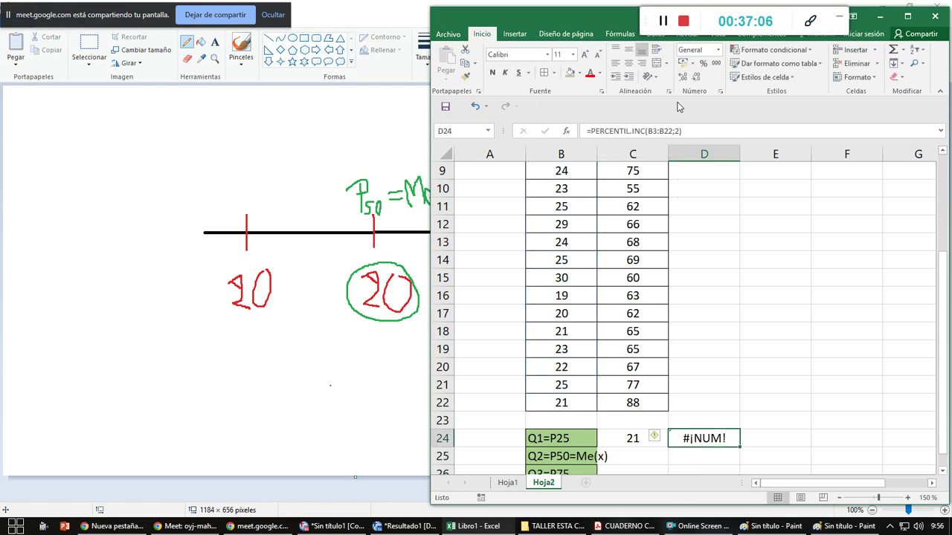
pyautogui.click(675, 130)
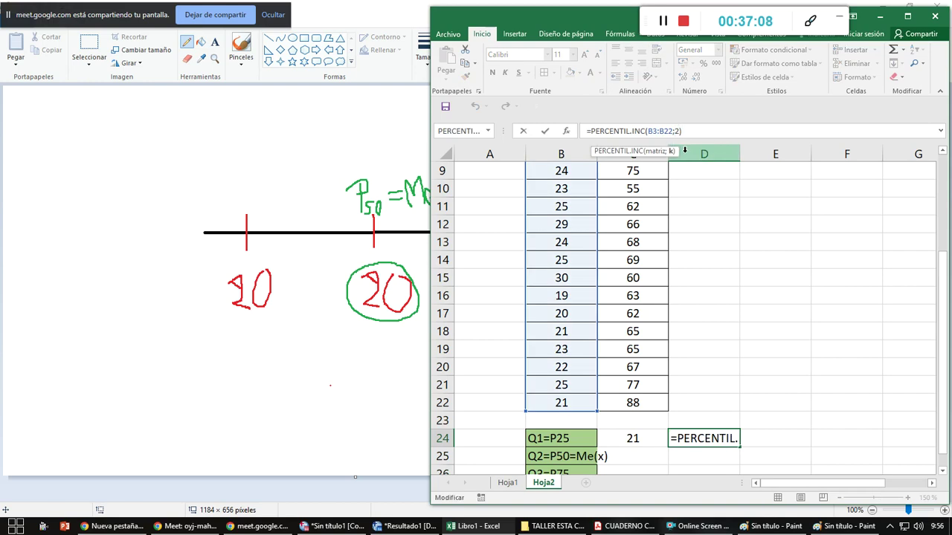
pyautogui.press('Delete')
pyautogui.write('1')
pyautogui.press('Return')
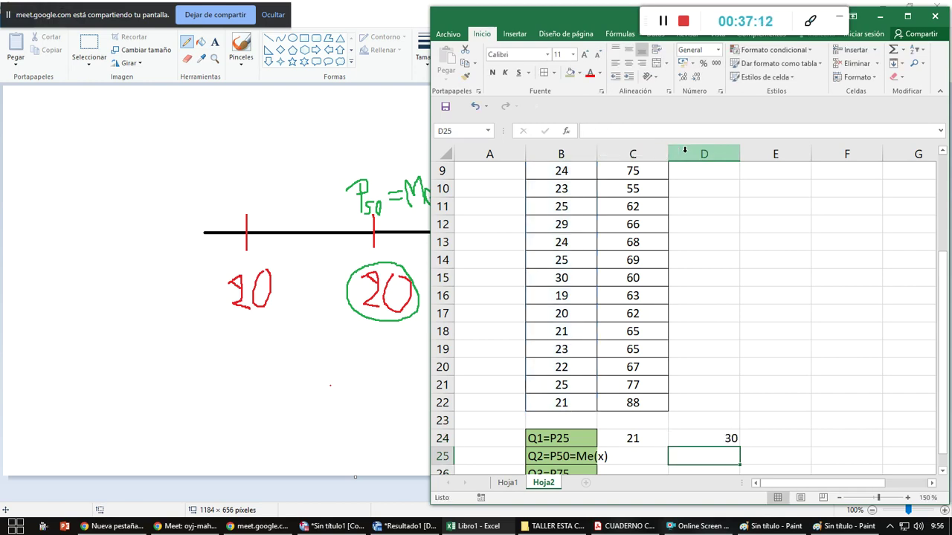
pyautogui.scroll(2, 538, 266)
pyautogui.scroll(-3, 535, 250)
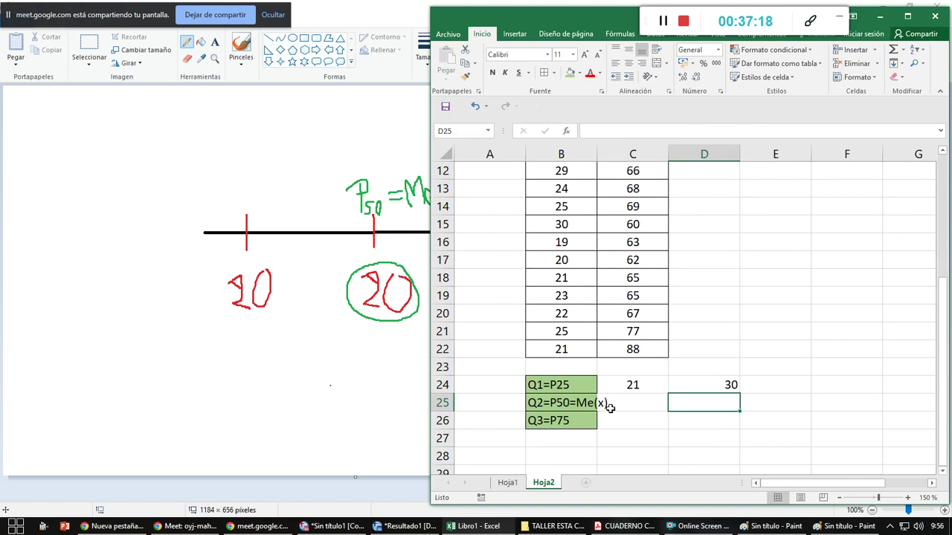
# Clear the PERCENTIL.INC formula from D24
pyautogui.click(723, 385)
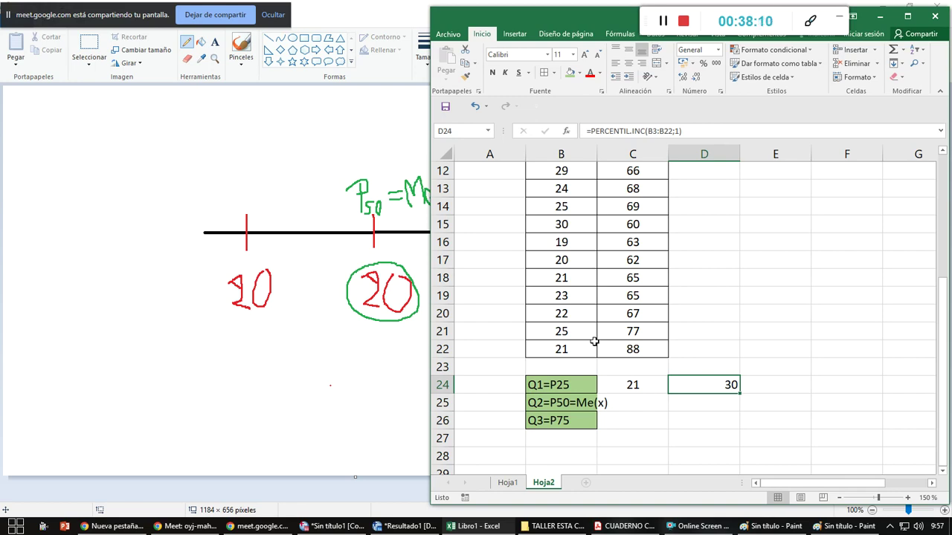
pyautogui.press('Delete')
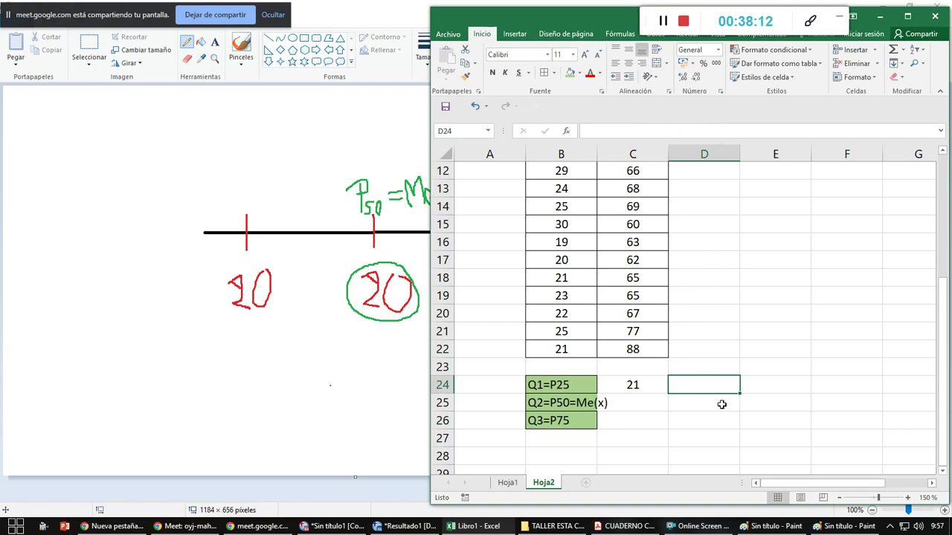
# Browse the statistical functions available for D24, reading the descriptions of DESVIA2 and DESVPROM
pyautogui.click(566, 131)
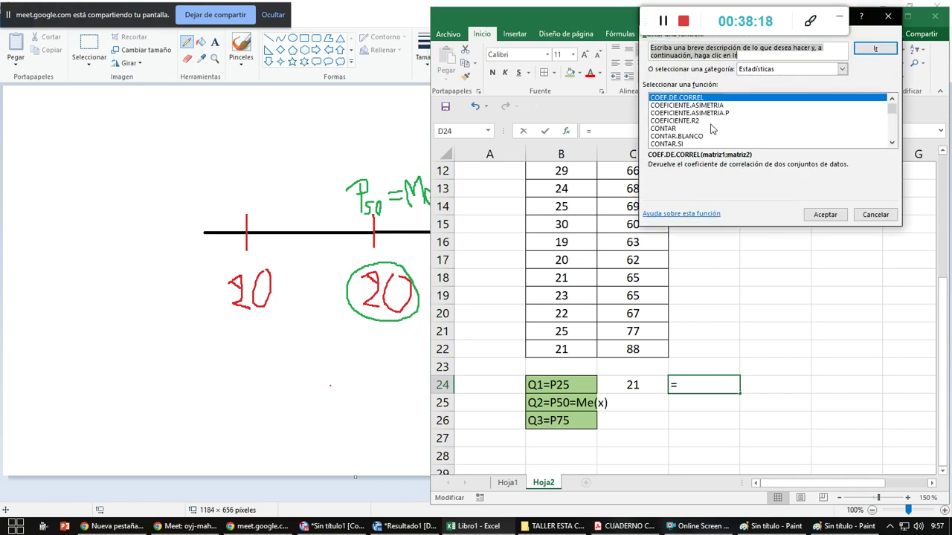
pyautogui.scroll(-1, 713, 129)
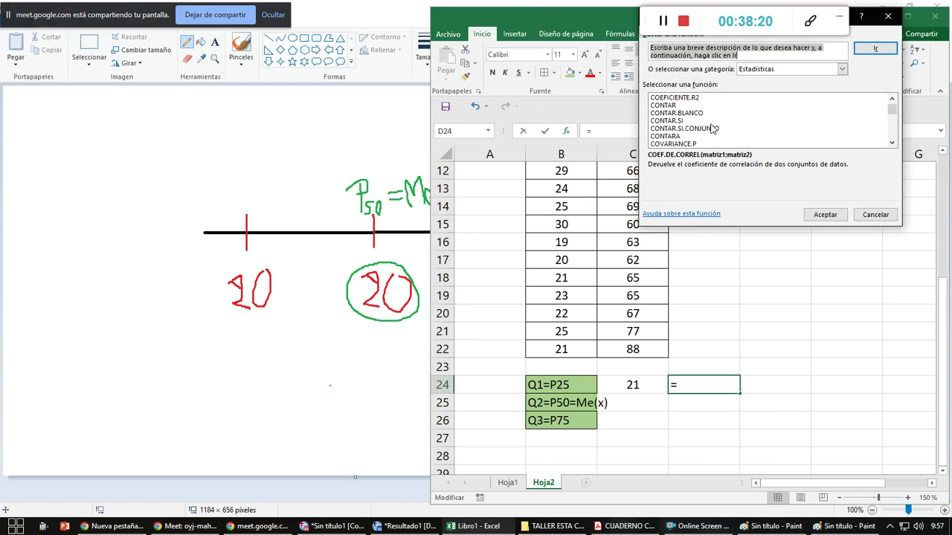
pyautogui.scroll(-3, 712, 129)
pyautogui.scroll(-2, 712, 129)
pyautogui.scroll(-1, 712, 129)
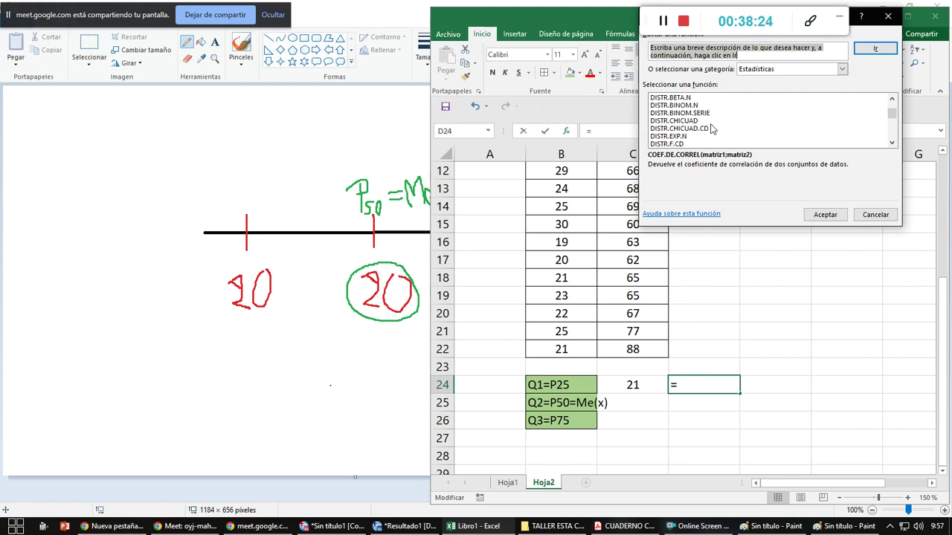
pyautogui.scroll(-3, 713, 128)
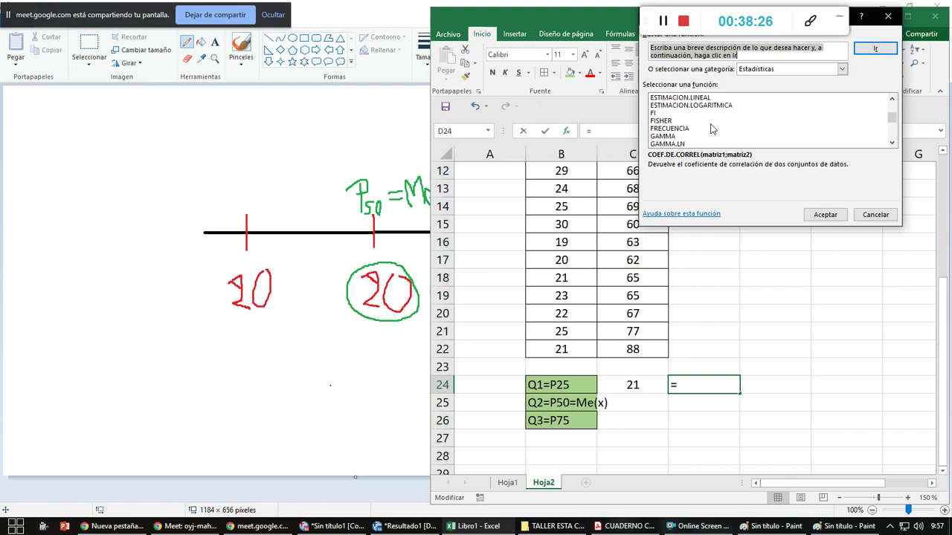
pyautogui.scroll(6, 713, 129)
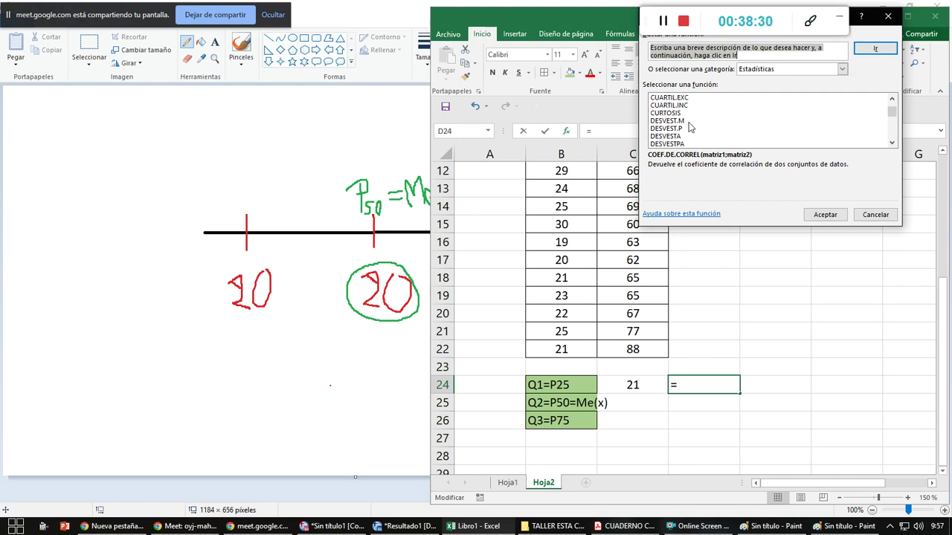
pyautogui.scroll(-1, 699, 132)
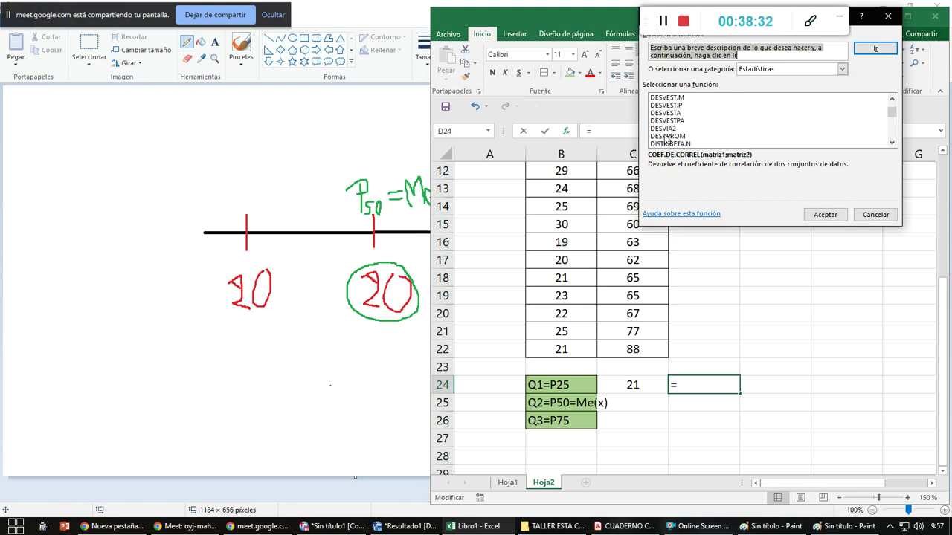
pyautogui.click(667, 129)
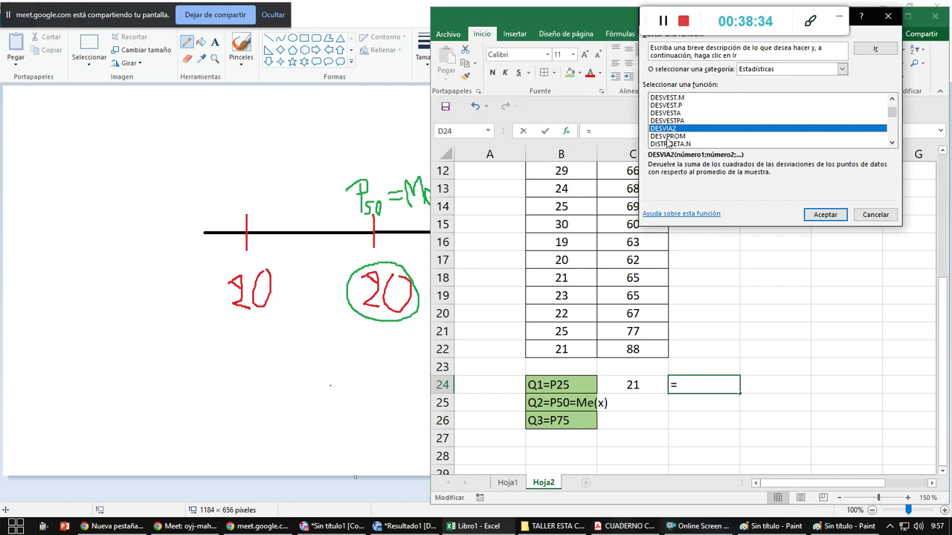
pyautogui.click(668, 137)
pyautogui.scroll(-2, 669, 142)
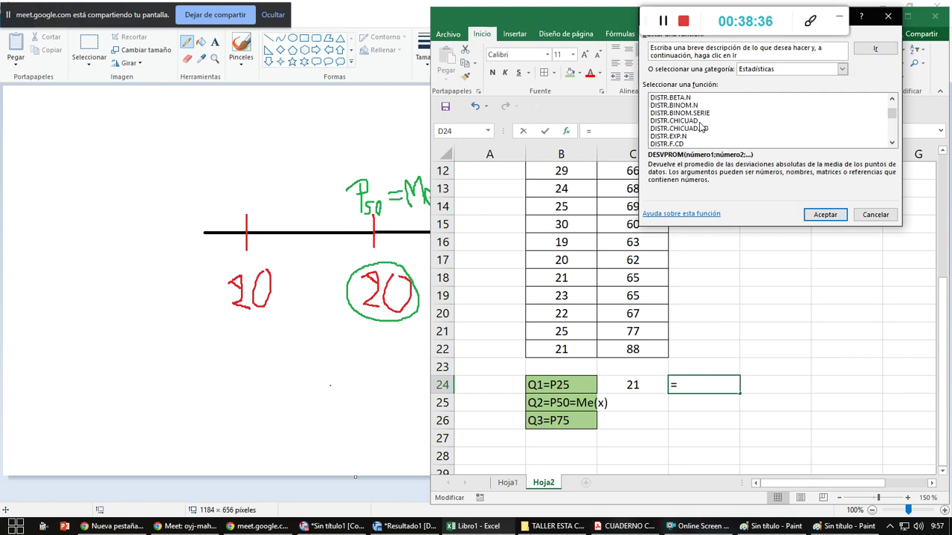
pyautogui.scroll(1, 694, 140)
pyautogui.scroll(-15, 693, 139)
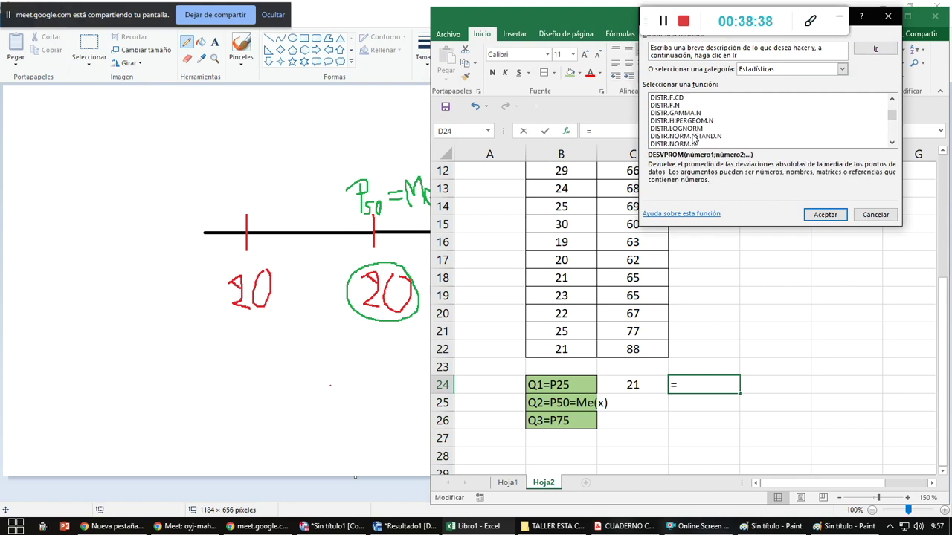
pyautogui.scroll(3, 691, 139)
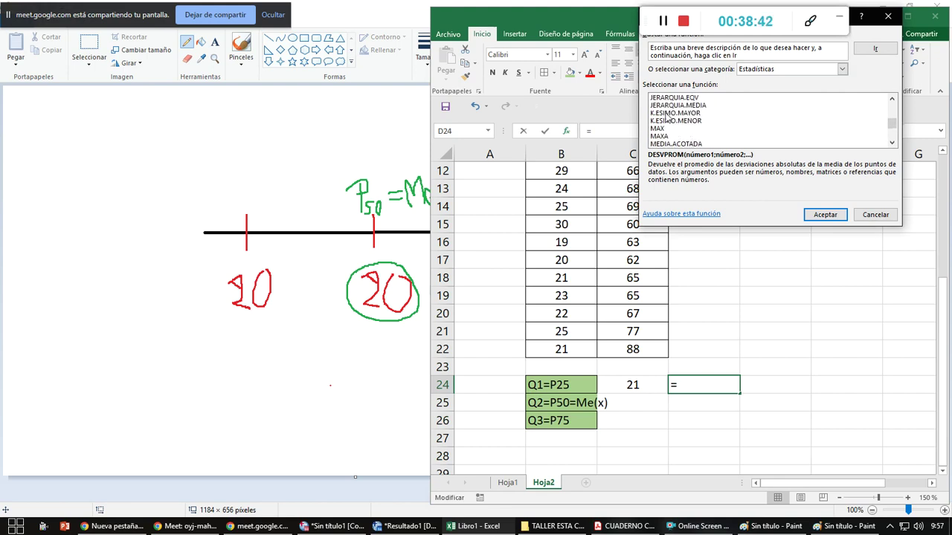
pyautogui.scroll(4, 691, 126)
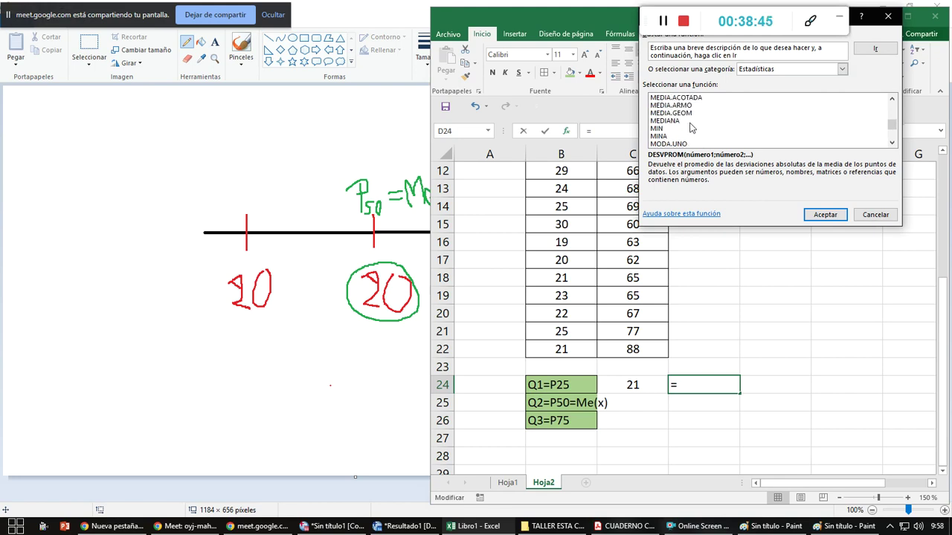
pyautogui.click(885, 16)
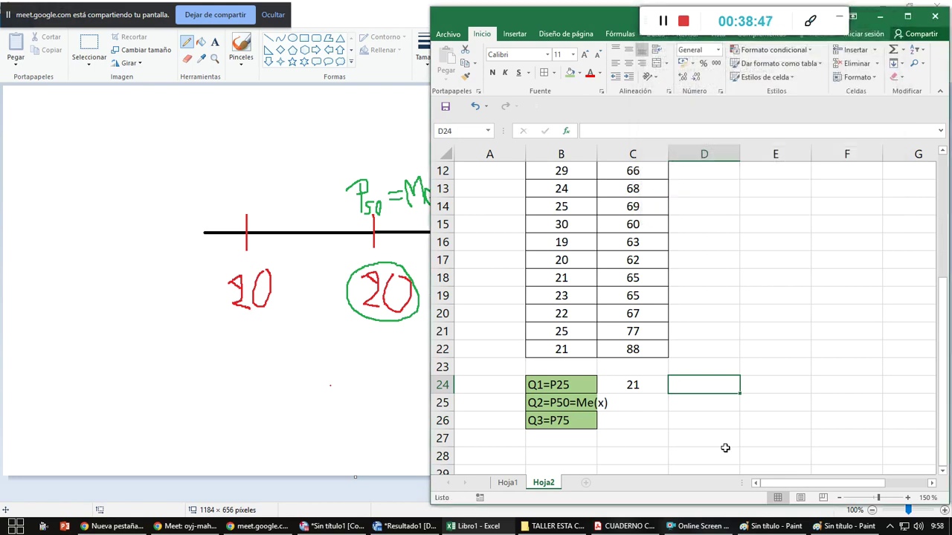
# Calculate Q2 in C25 with CUARTIL.INC, using B3:B22 as Matriz and 2 as Cuartil
pyautogui.click(641, 386)
pyautogui.click(642, 404)
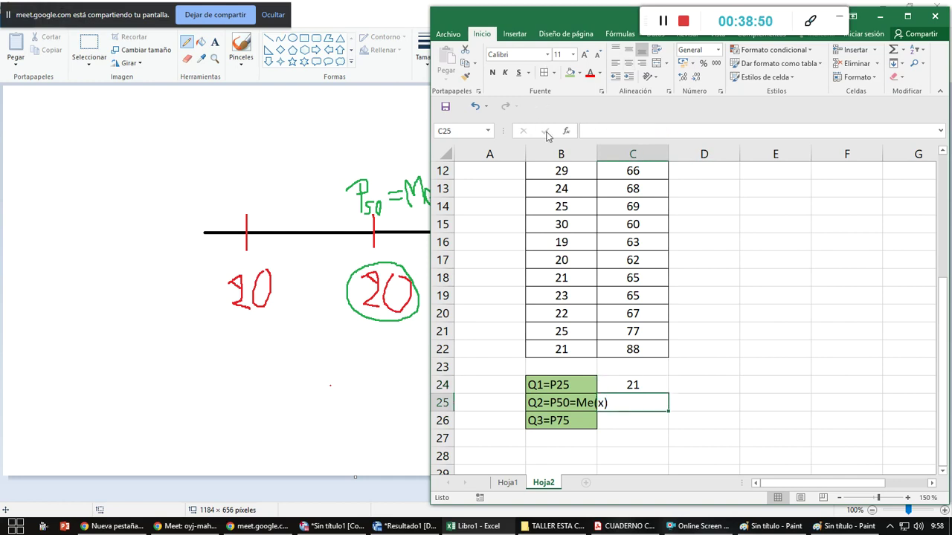
pyautogui.click(568, 132)
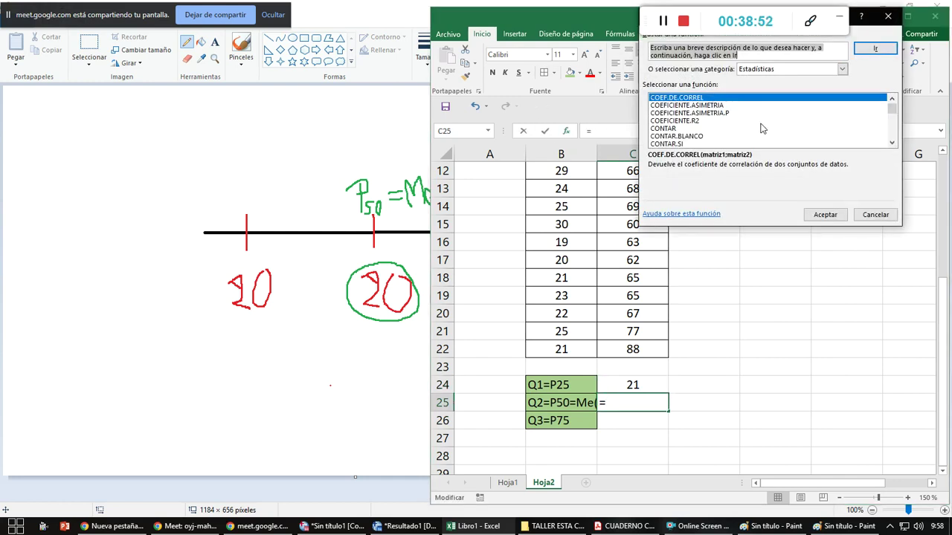
pyautogui.scroll(-2, 762, 128)
pyautogui.scroll(-1, 722, 133)
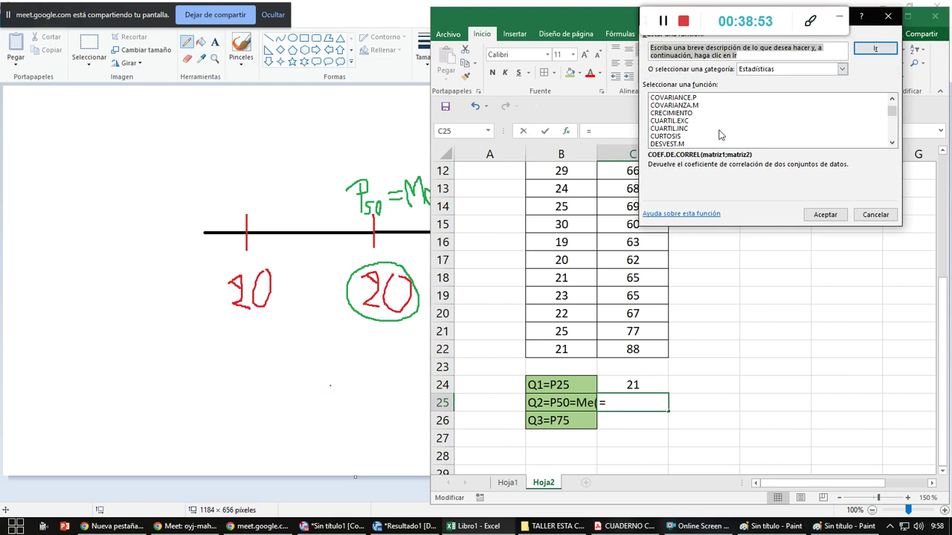
pyautogui.click(680, 129)
pyautogui.click(821, 214)
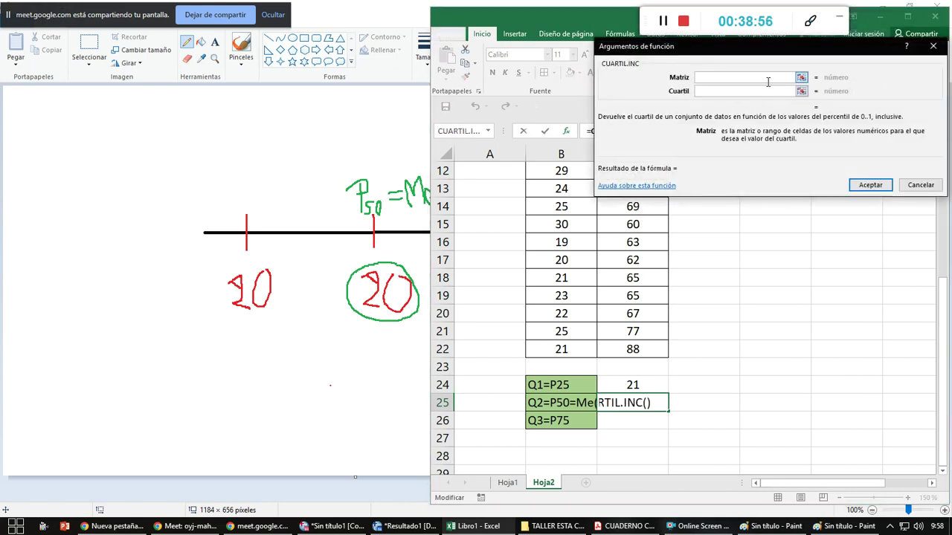
pyautogui.click(801, 77)
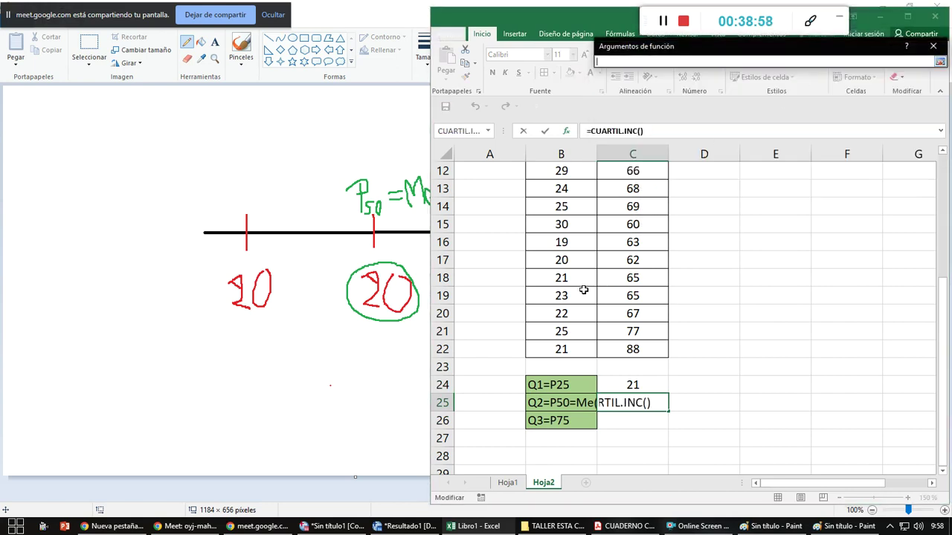
pyautogui.scroll(4, 584, 290)
pyautogui.moveTo(561, 206); pyautogui.dragTo(578, 437)
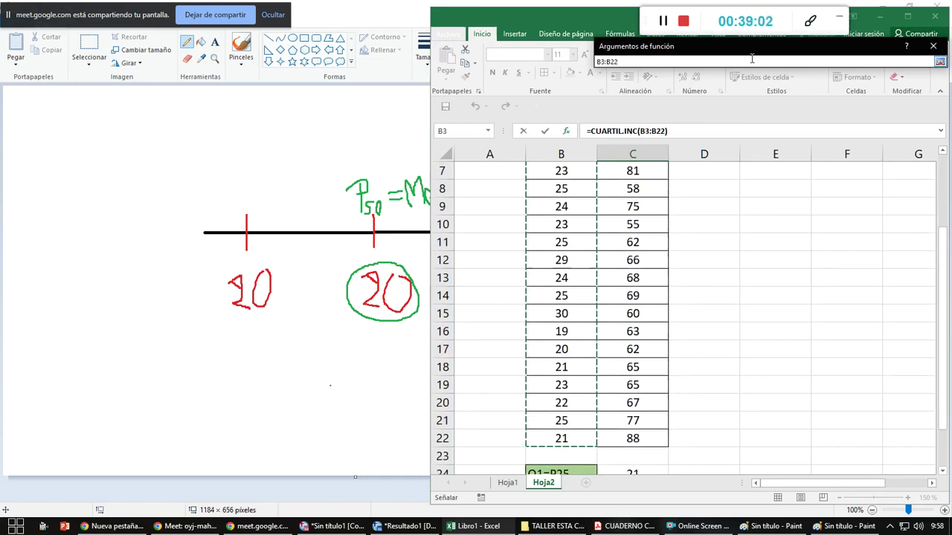
pyautogui.click(940, 61)
pyautogui.click(726, 90)
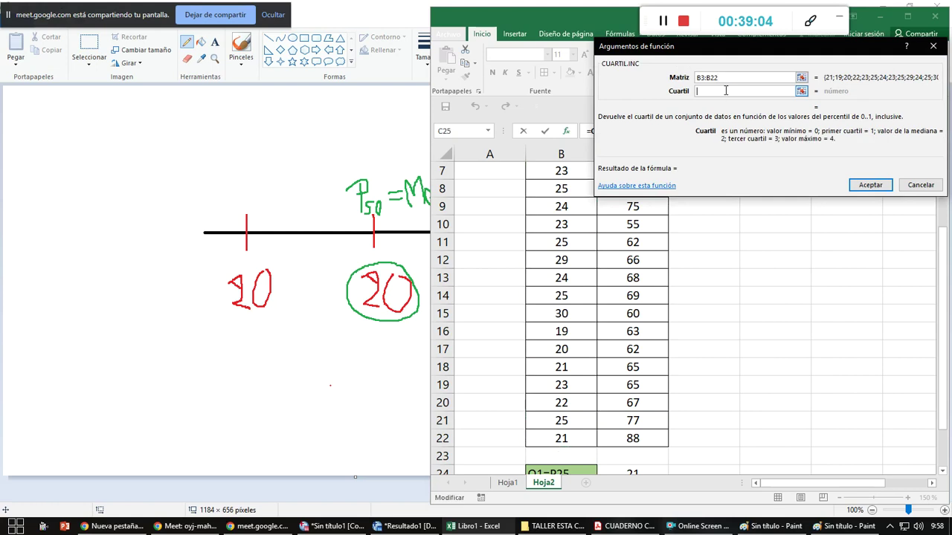
pyautogui.write('2')
pyautogui.click(844, 186)
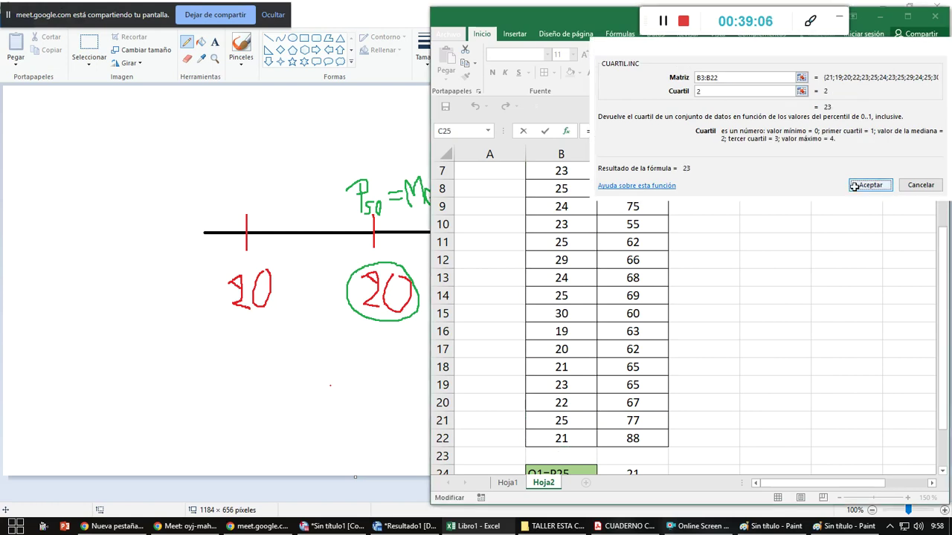
# Center the Q2 result horizontally in C25
pyautogui.scroll(-2, 675, 413)
pyautogui.hotkey('alt', 'o')
pyautogui.press('a')
pyautogui.press('c')
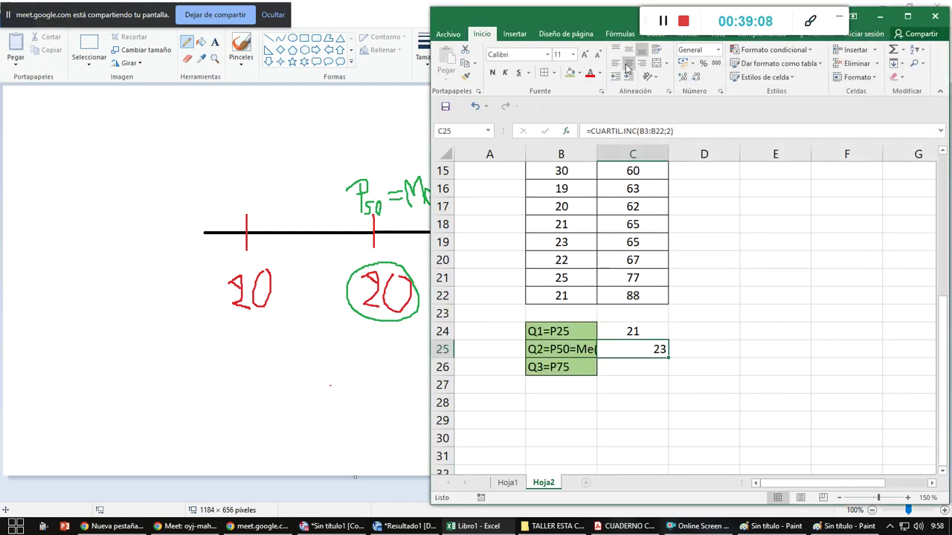
# Calculate Q3 in C26 with CUARTIL.INC, using B3:B22 as Matriz and 3 as Cuartil
pyautogui.click(647, 369)
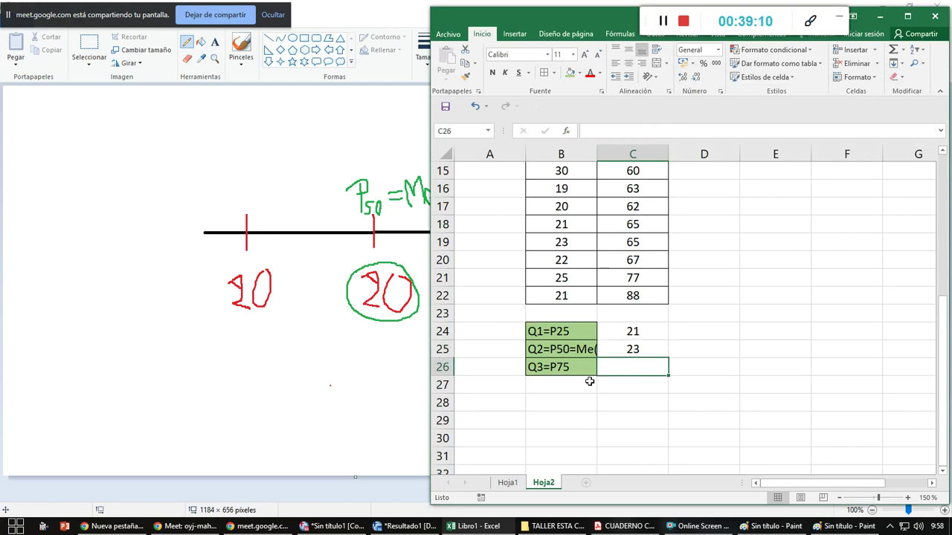
pyautogui.scroll(1, 586, 378)
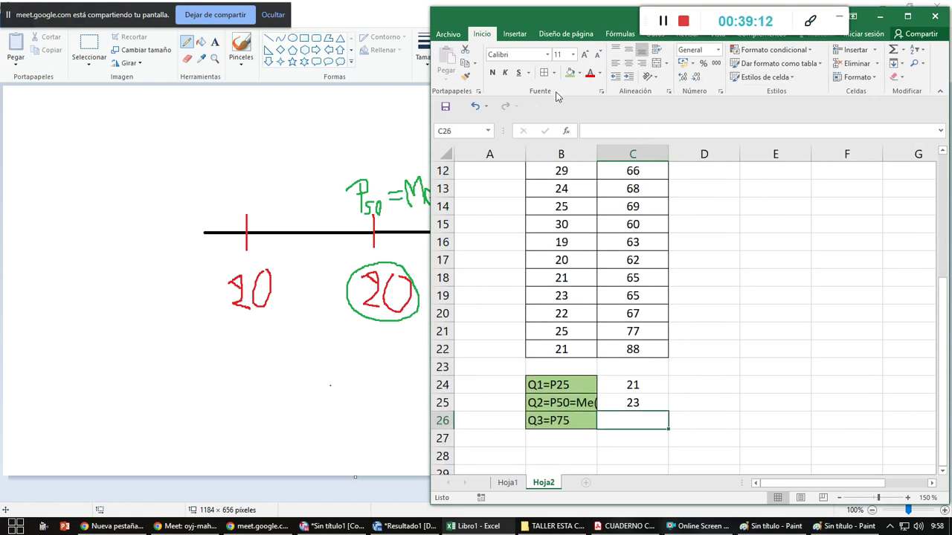
pyautogui.click(567, 134)
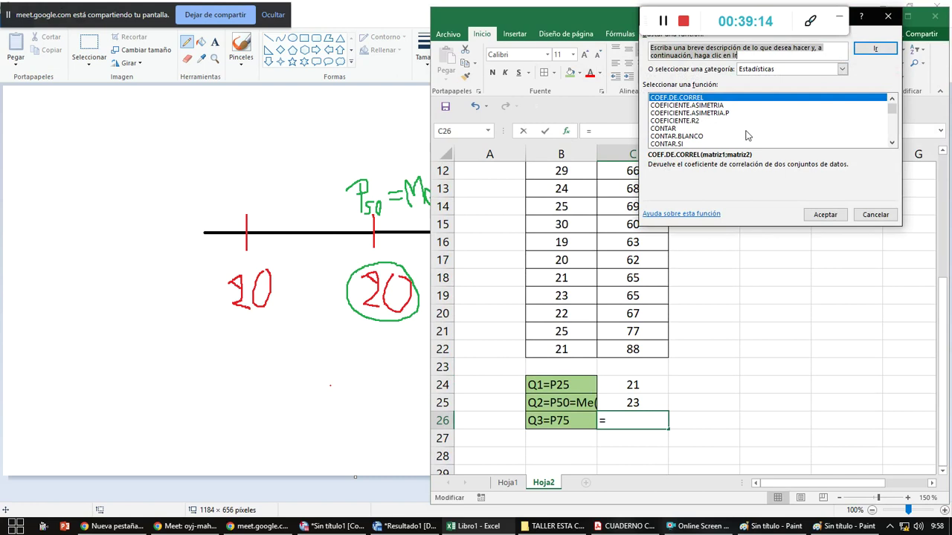
pyautogui.scroll(-2, 747, 135)
pyautogui.scroll(-2, 747, 136)
pyautogui.click(690, 107)
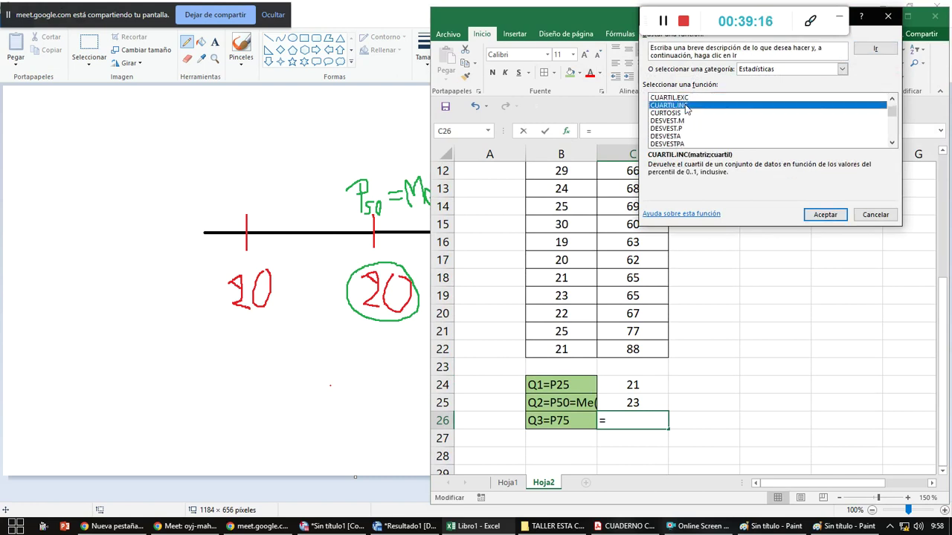
pyautogui.click(820, 214)
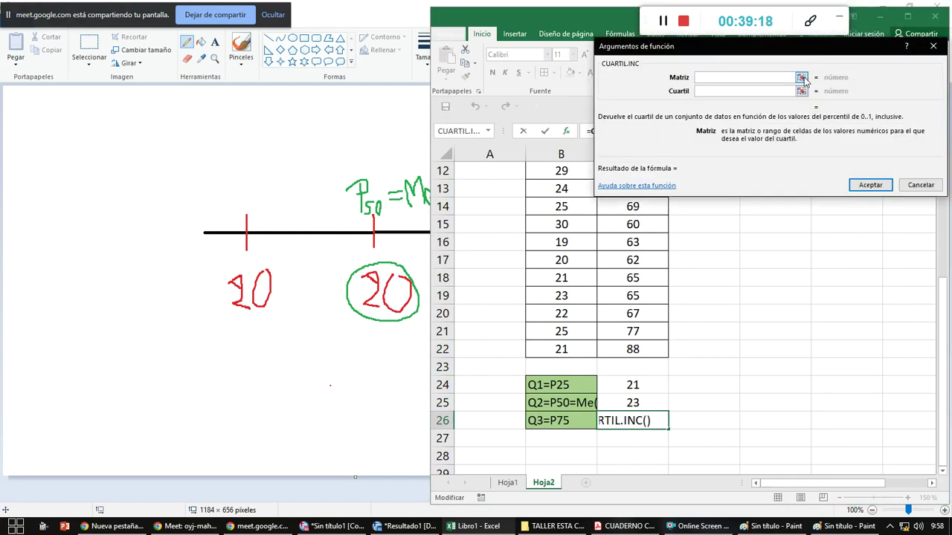
pyautogui.click(818, 76)
pyautogui.scroll(3, 559, 221)
pyautogui.moveTo(563, 204); pyautogui.dragTo(548, 433)
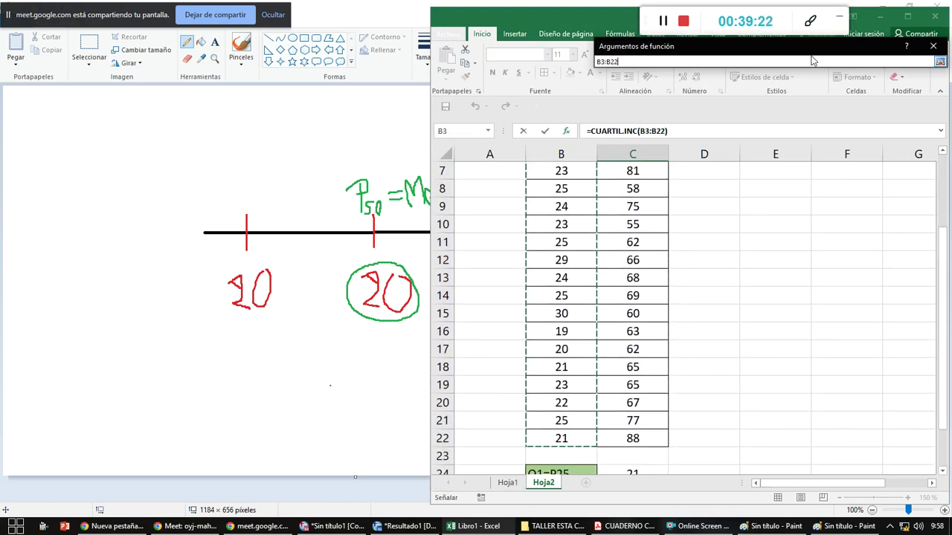
pyautogui.click(940, 61)
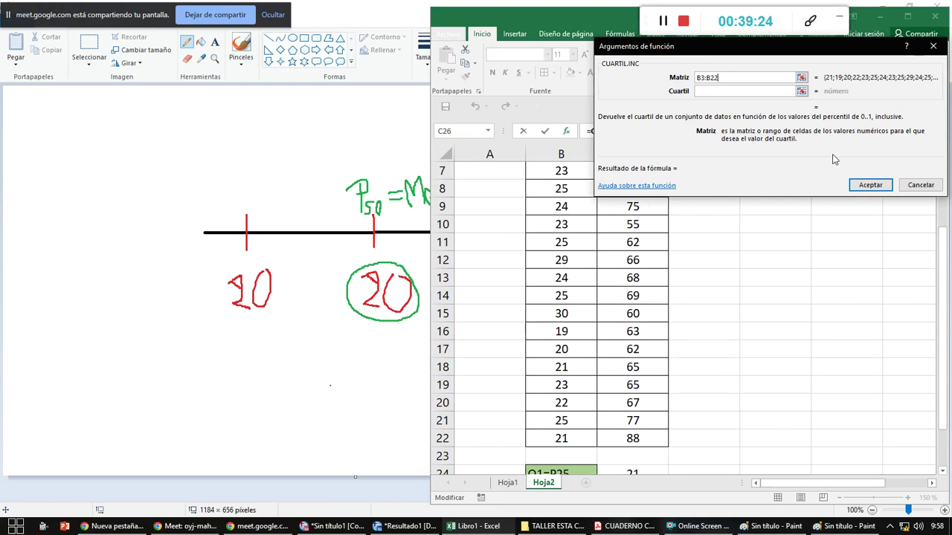
pyautogui.click(721, 92)
pyautogui.write('3')
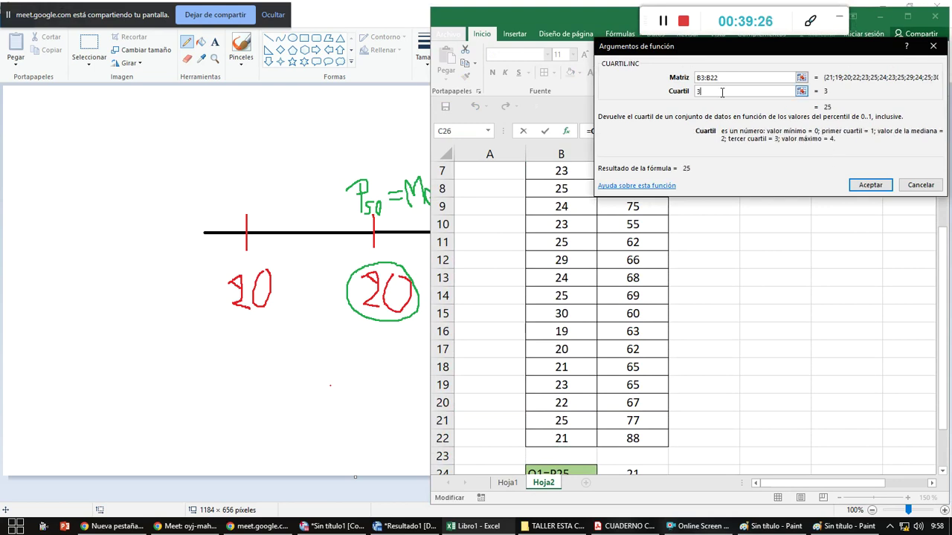
pyautogui.click(866, 185)
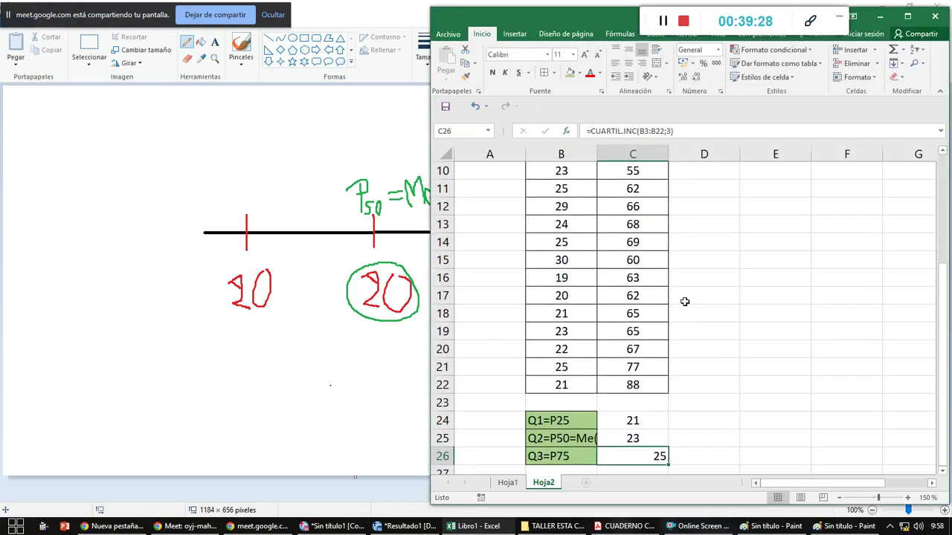
# Center the Q3 result in C26 and widen column B to fit the Q2=P50=Me(x) label
pyautogui.click(628, 63)
pyautogui.scroll(-2, 731, 365)
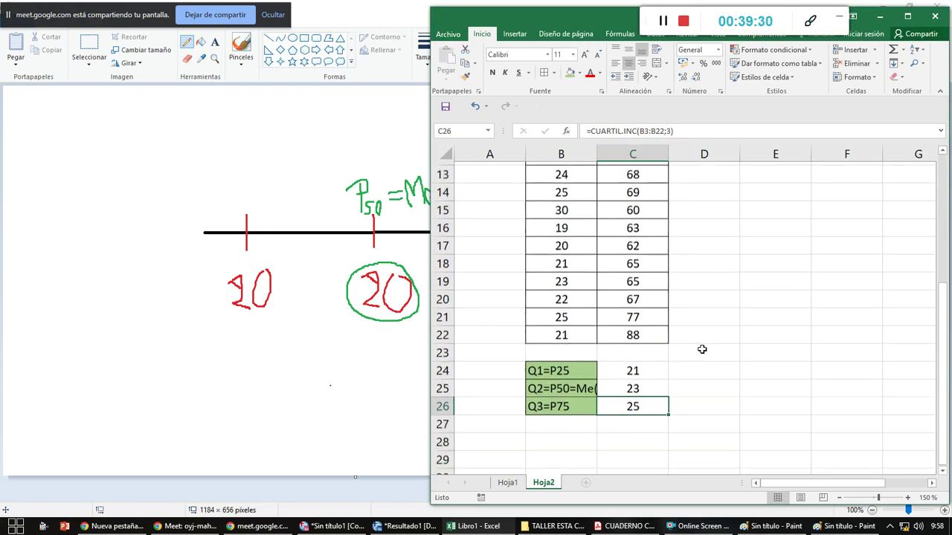
pyautogui.moveTo(596, 154); pyautogui.dragTo(612, 154)
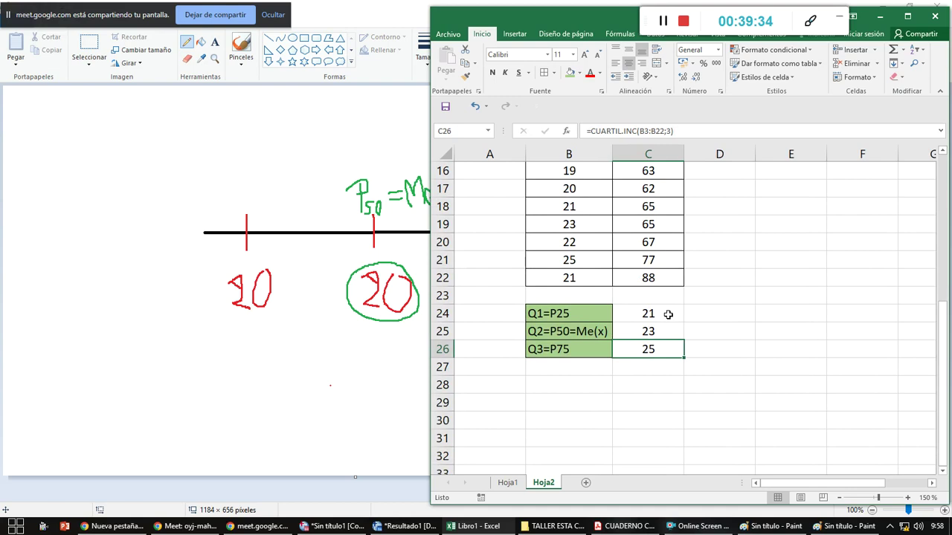
# Apply the labels' green fill and borders to the quartile results in C24:C26
pyautogui.moveTo(668, 314); pyautogui.dragTo(665, 348)
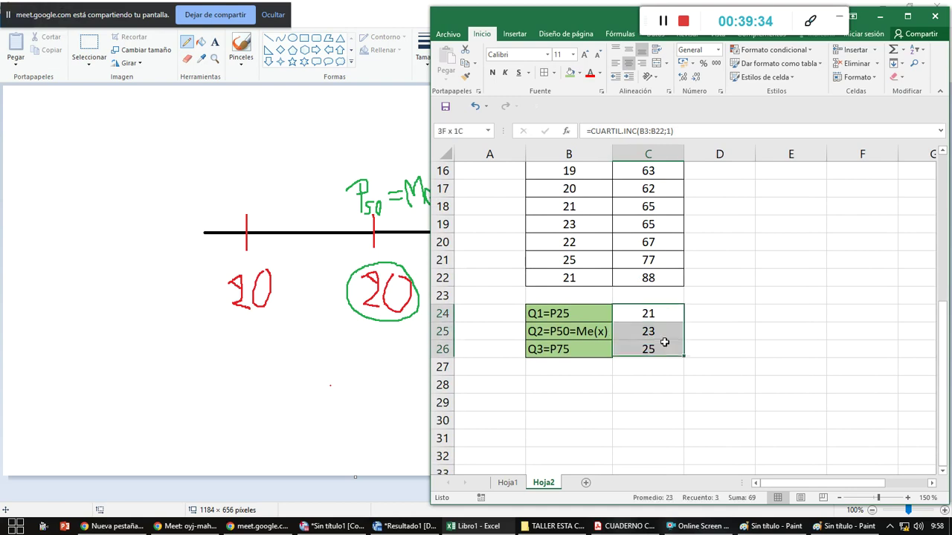
pyautogui.click(569, 73)
pyautogui.click(702, 319)
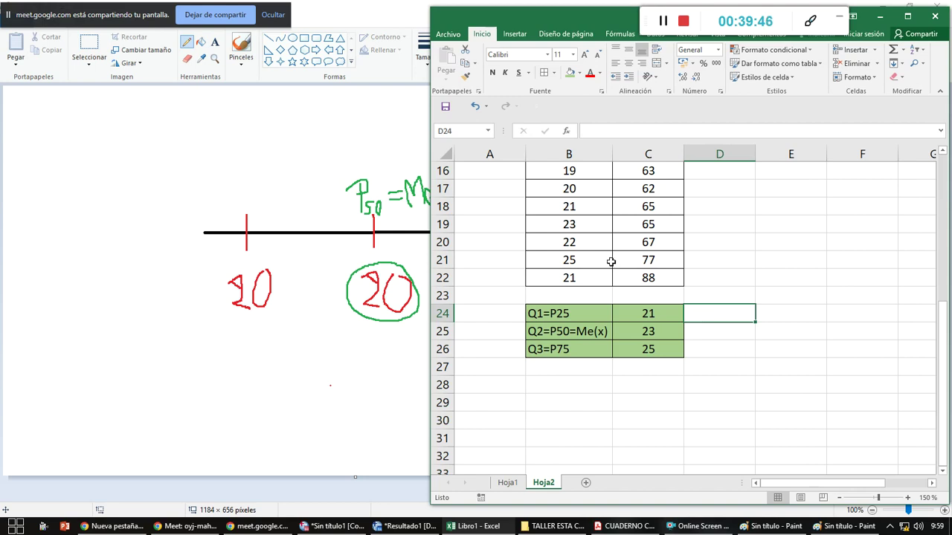
pyautogui.click(187, 530)
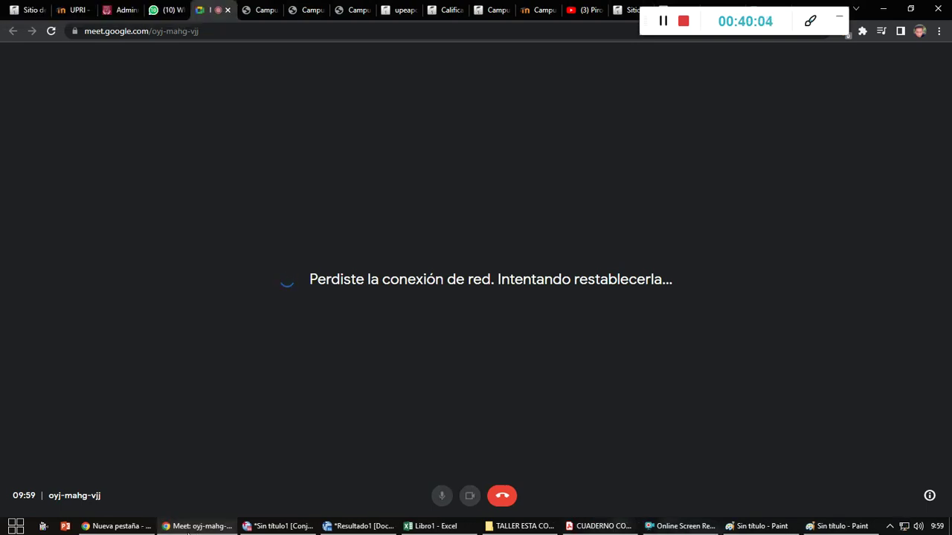
pyautogui.moveTo(432, 525)
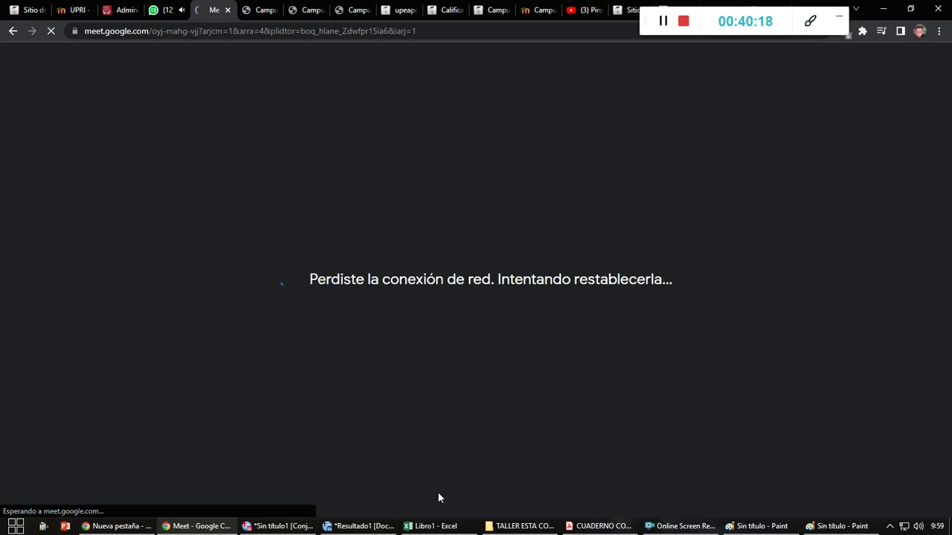
pyautogui.click(664, 26)
pyautogui.click(665, 20)
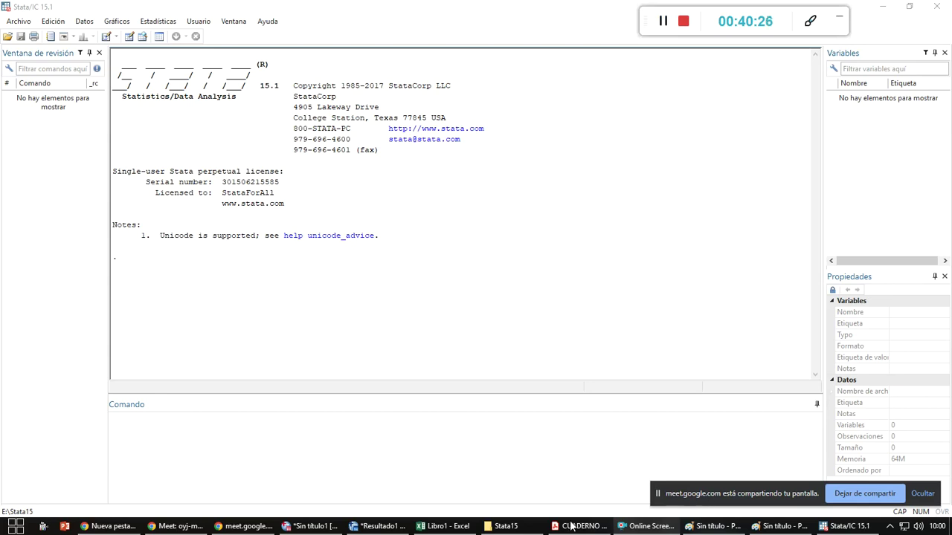
# Switch to Excel and copy the EDAD, PESO and TALLA data with headers, B2:D5, from Hoja1
pyautogui.click(457, 529)
pyautogui.scroll(3, 649, 298)
pyautogui.scroll(-2, 651, 299)
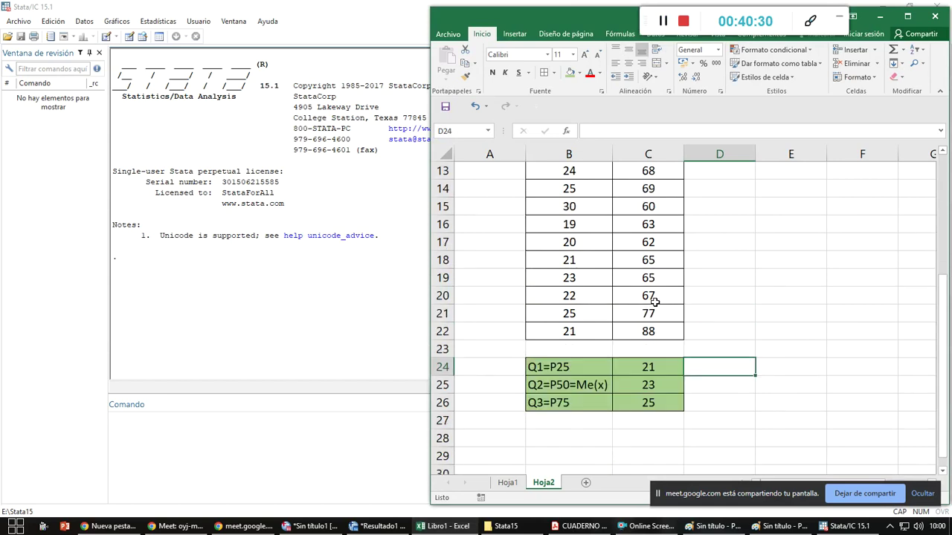
pyautogui.scroll(1, 632, 372)
pyautogui.click(508, 484)
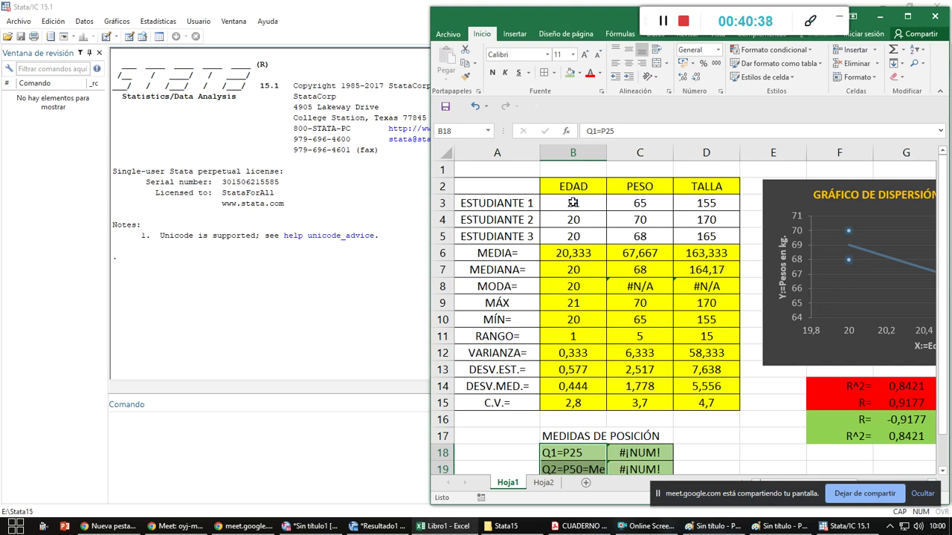
pyautogui.moveTo(557, 185); pyautogui.dragTo(694, 236)
pyautogui.hotkey('ctrl', 'c')
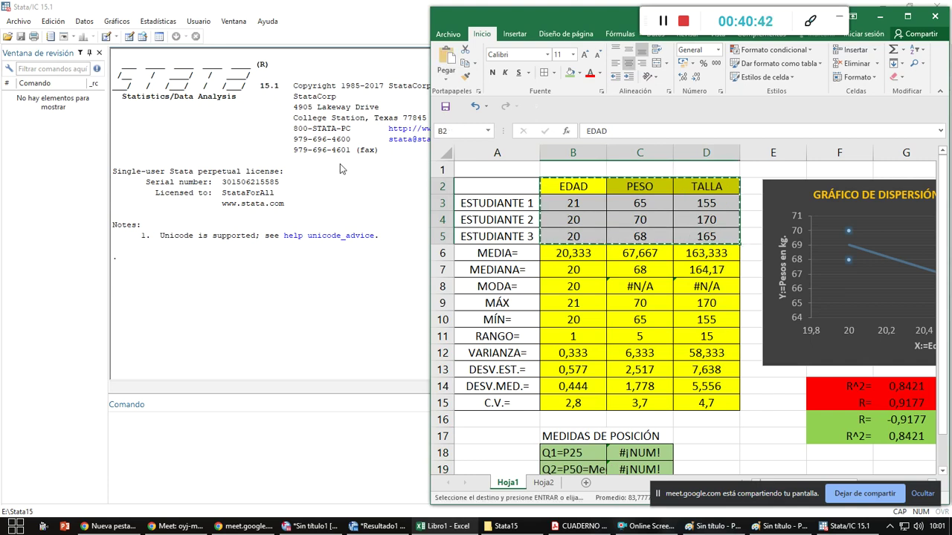
# Switch to Stata and paste the copied data into the Data Editor, using the first row as variable names
pyautogui.click(168, 140)
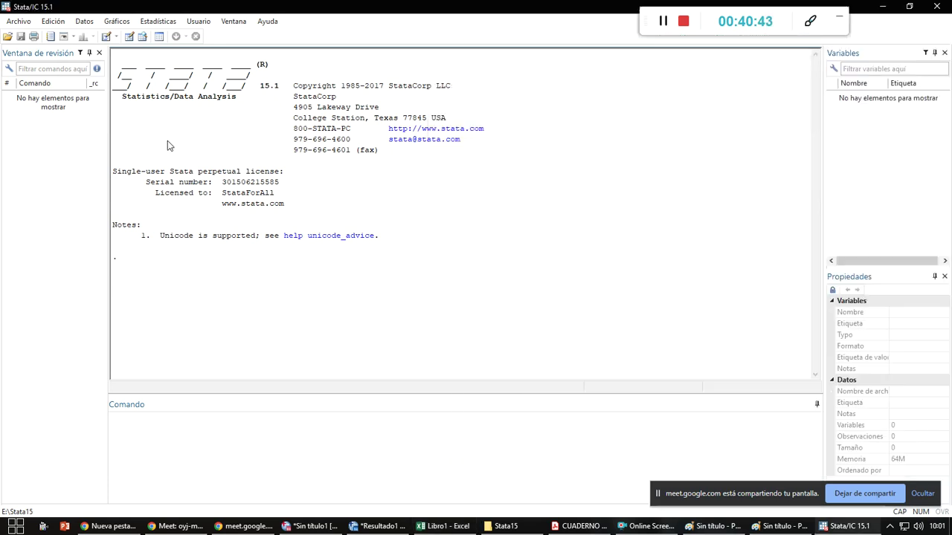
pyautogui.click(130, 37)
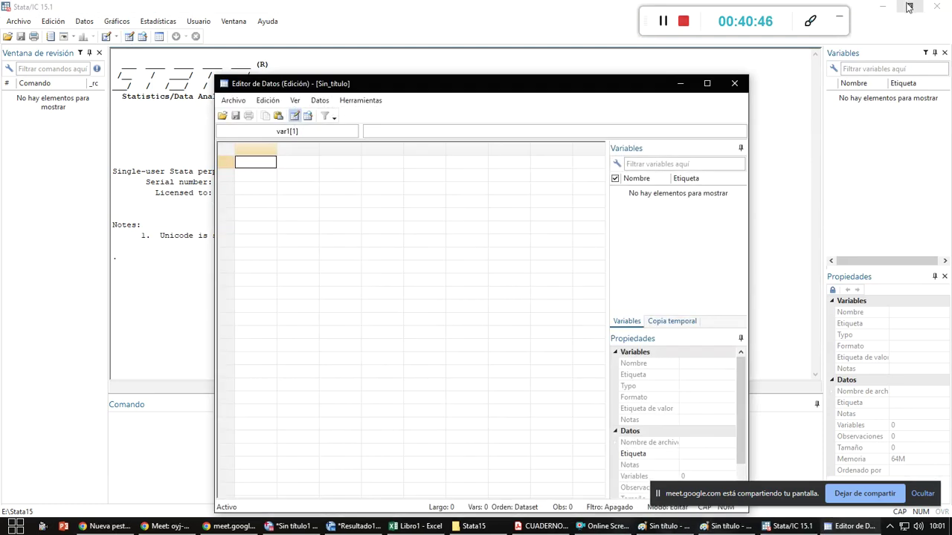
pyautogui.click(908, 6)
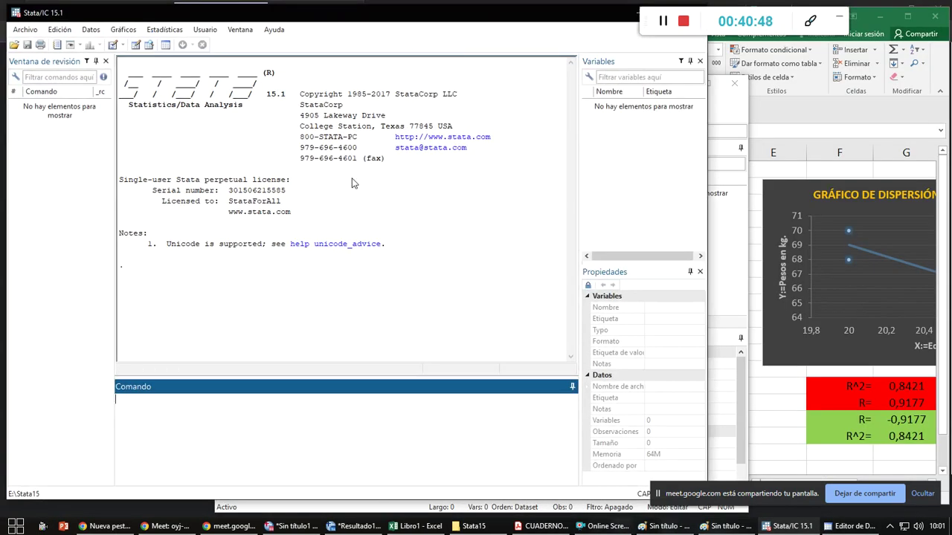
pyautogui.click(135, 46)
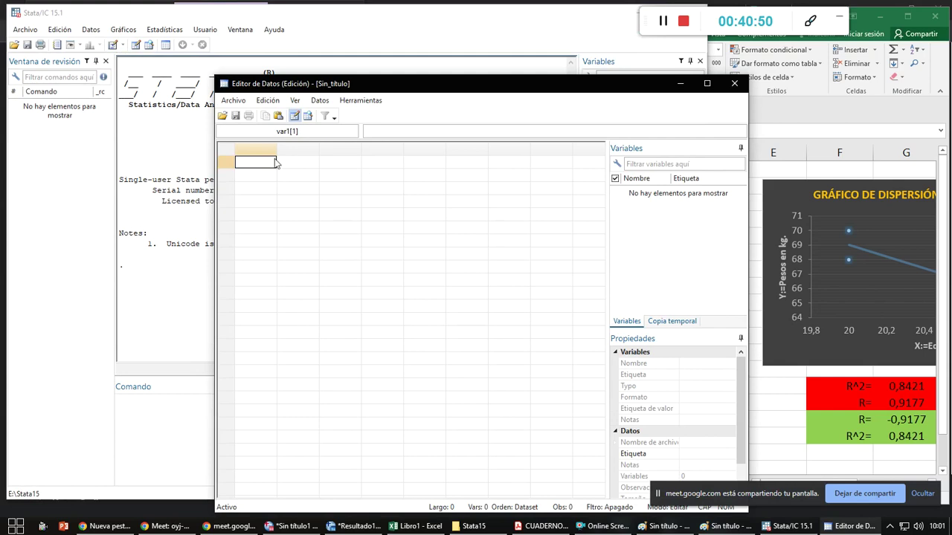
pyautogui.hotkey('ctrl', 'v')
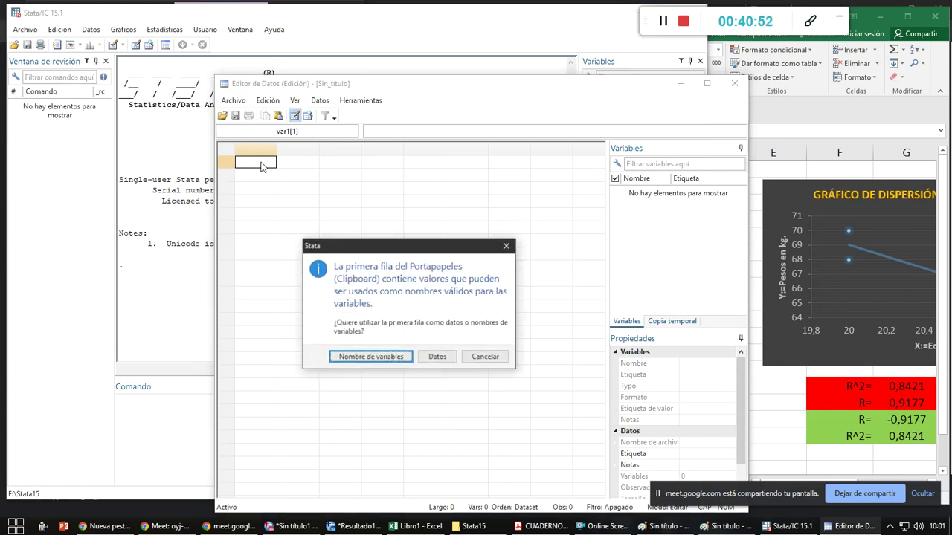
pyautogui.click(385, 360)
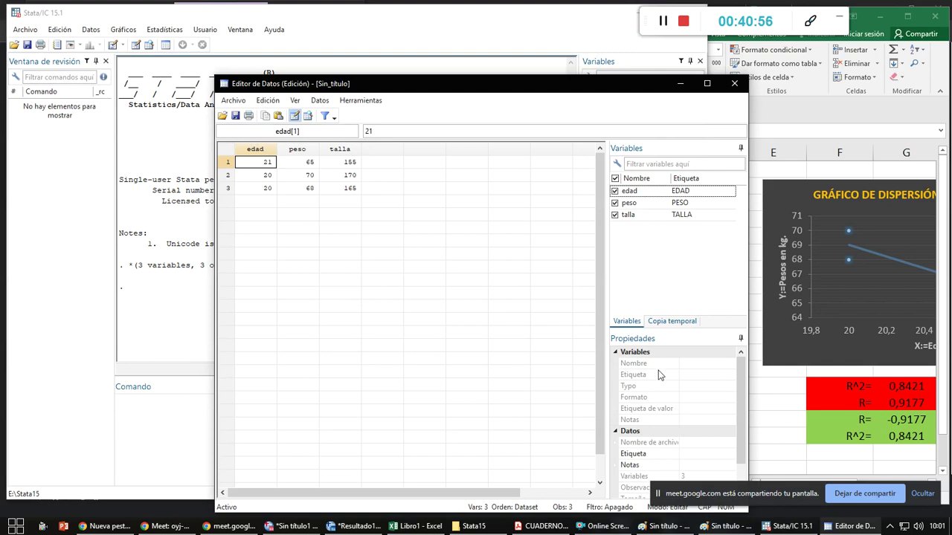
pyautogui.click(734, 83)
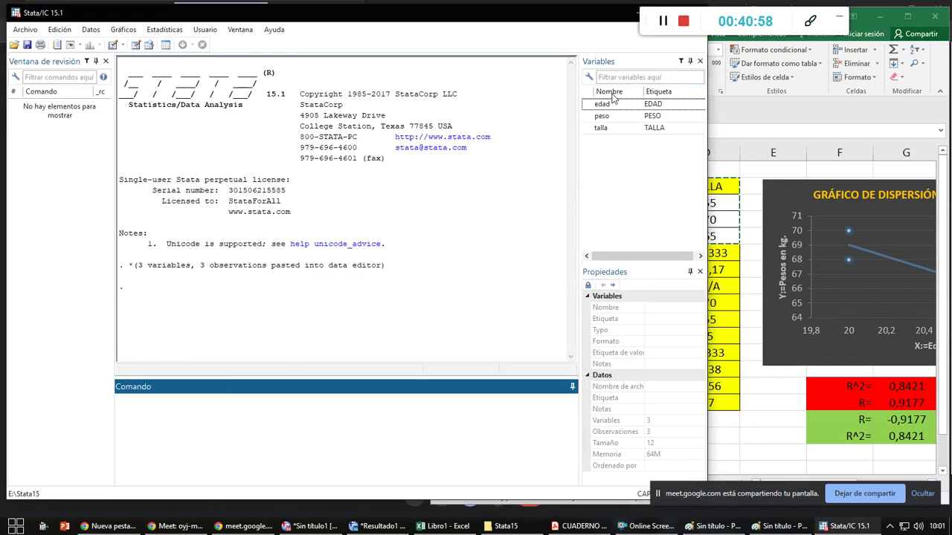
# Tabulate the frequencies of the age variable with the command tab edad
pyautogui.write('TA')
pyautogui.press('BackSpace')
pyautogui.press('BackSpace')
pyautogui.press('BackSpace')
pyautogui.write('tab')
pyautogui.press('Return')
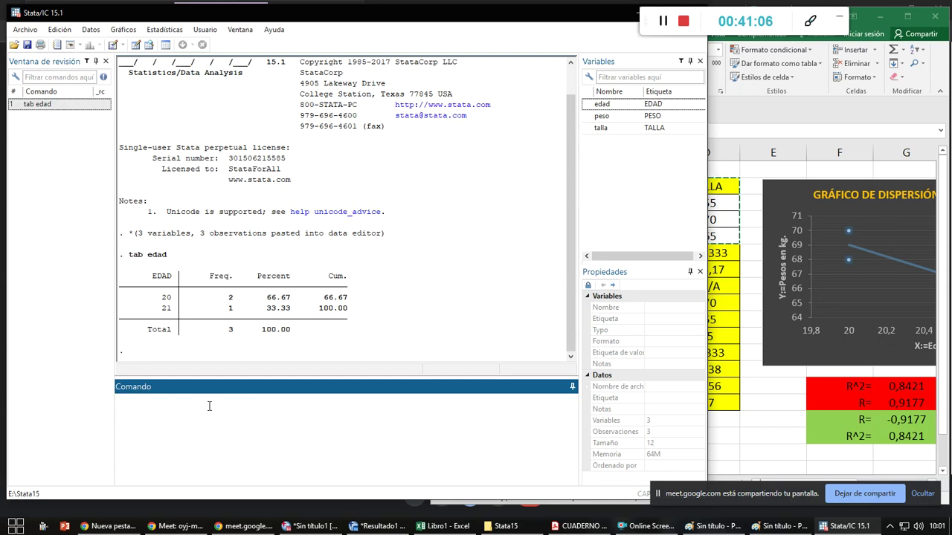
# Tabulate the frequencies of weight and height with the commands tab peso and tab talla
pyautogui.write('tabh')
pyautogui.write(' pe')
pyautogui.write('so')
pyautogui.press('Return')
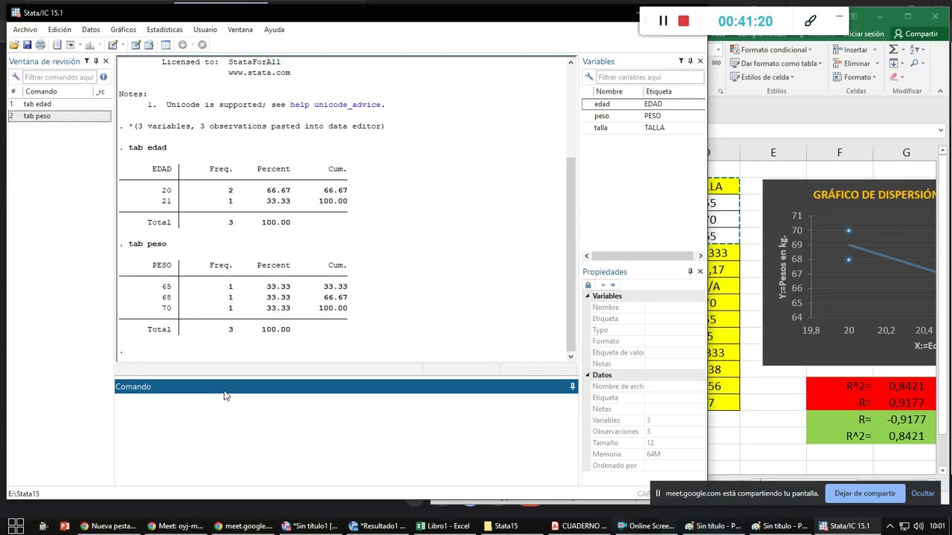
pyautogui.write('ab talla')
pyautogui.press('Return')
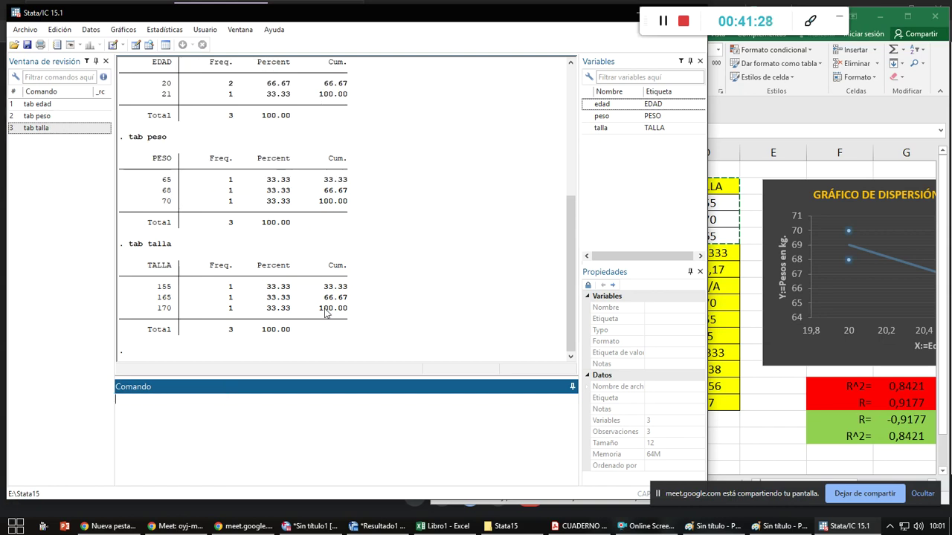
# Obtain the summary statistics of age with the command sum edad
pyautogui.moveTo(334, 528)
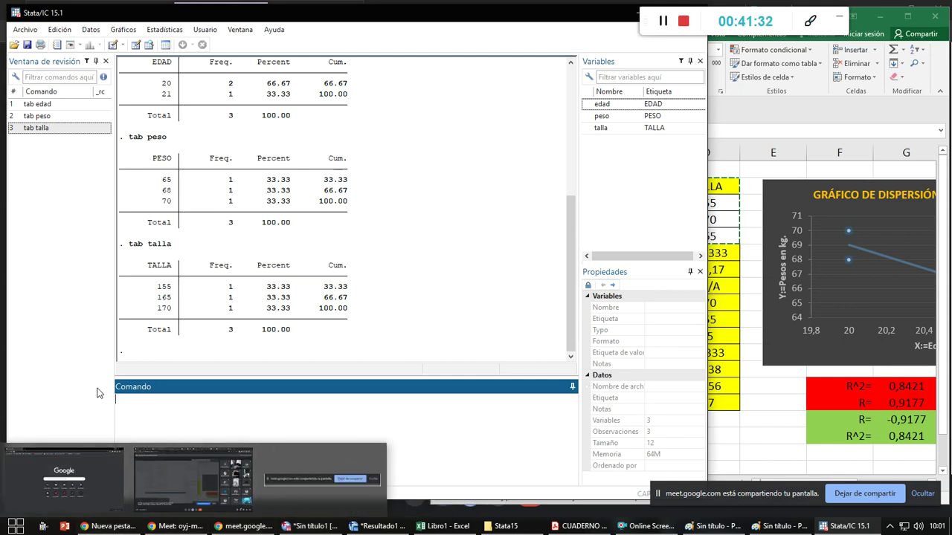
pyautogui.write('m ')
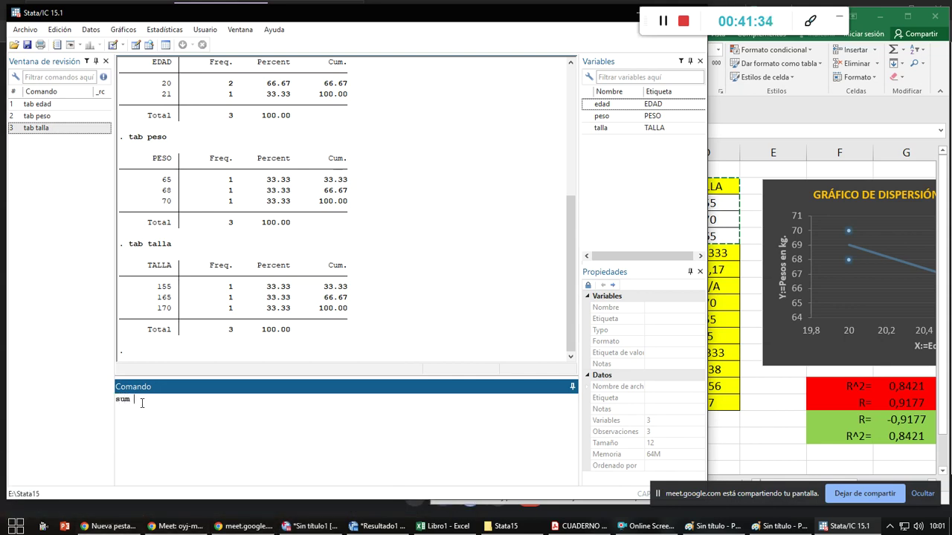
pyautogui.write('edad')
pyautogui.press('Return')
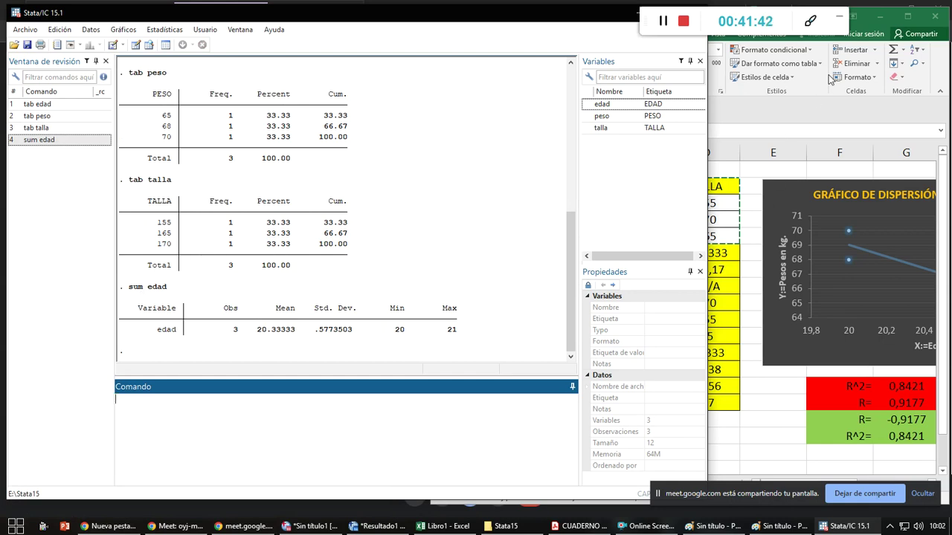
# Bring the Excel workbook back and narrow its window so the Stata summary output shows beside Hoja1
pyautogui.click(880, 16)
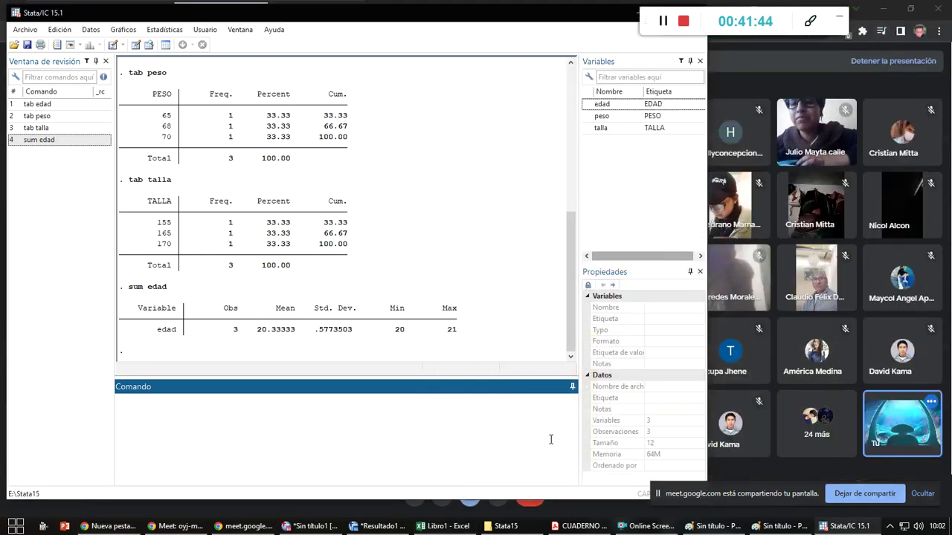
pyautogui.click(437, 526)
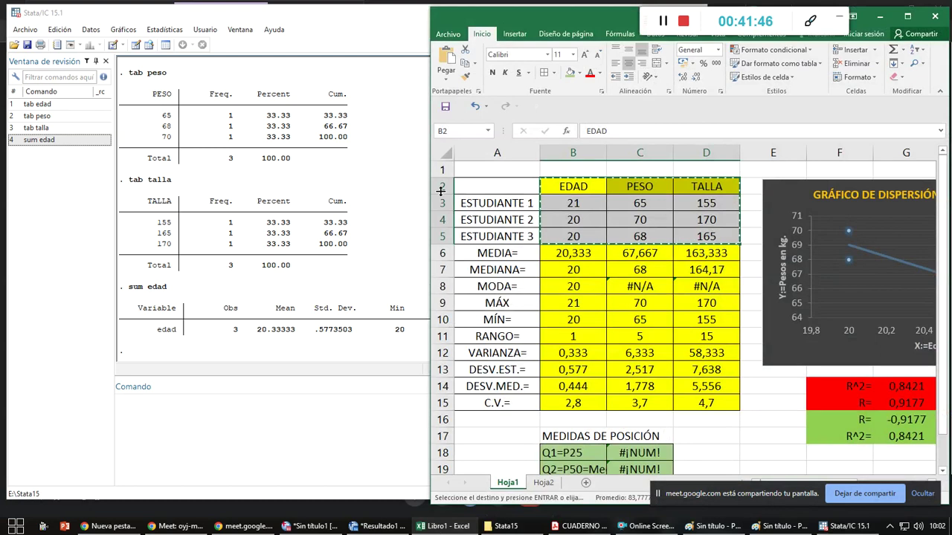
pyautogui.click(497, 170)
pyautogui.doubleClick(498, 169)
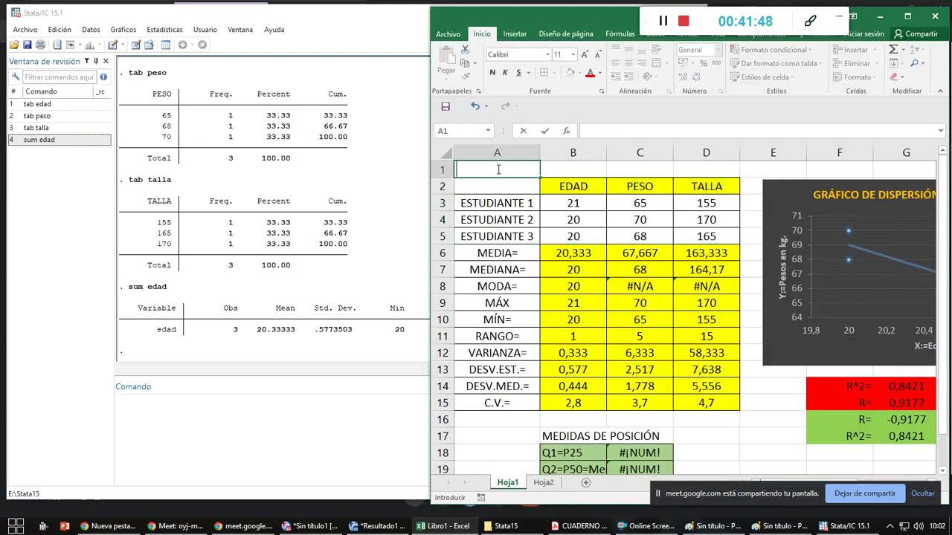
pyautogui.moveTo(428, 175); pyautogui.dragTo(550, 159)
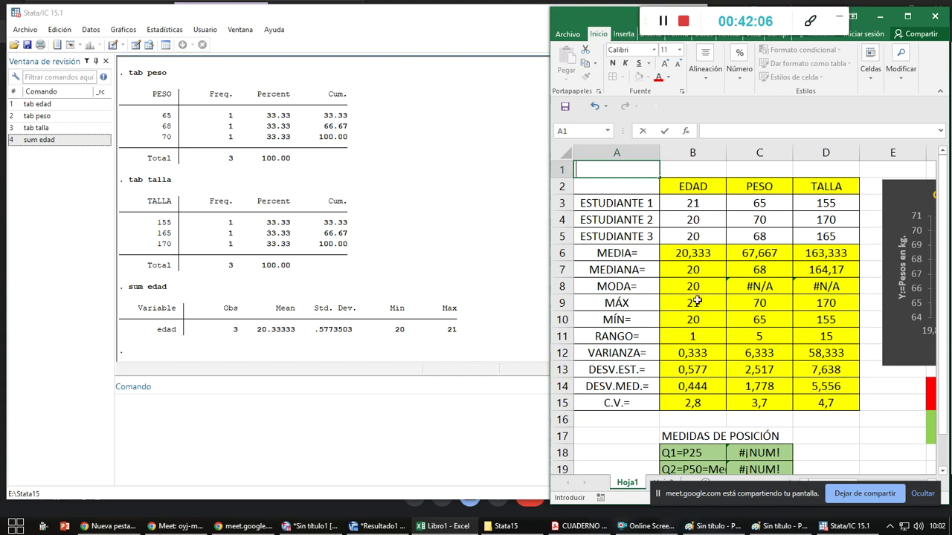
# Return to Stata and obtain the summary statistics of weight and height with sum peso and sum talla
pyautogui.click(165, 406)
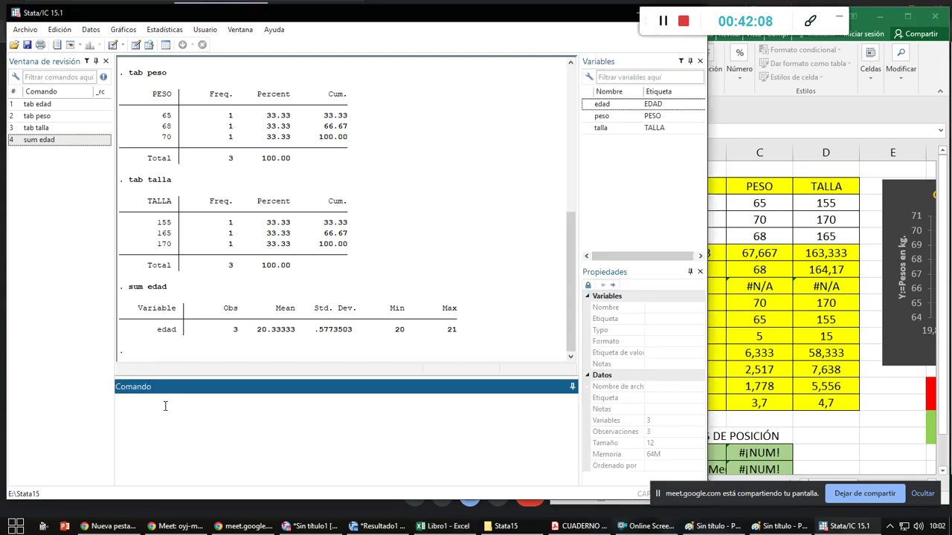
pyautogui.write('sum pe')
pyautogui.press('Return')
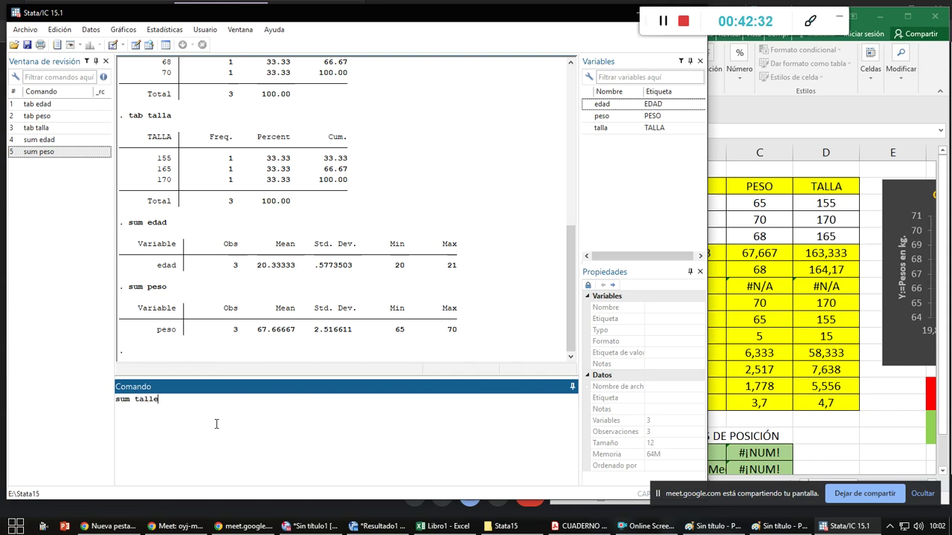
pyautogui.press('Return')
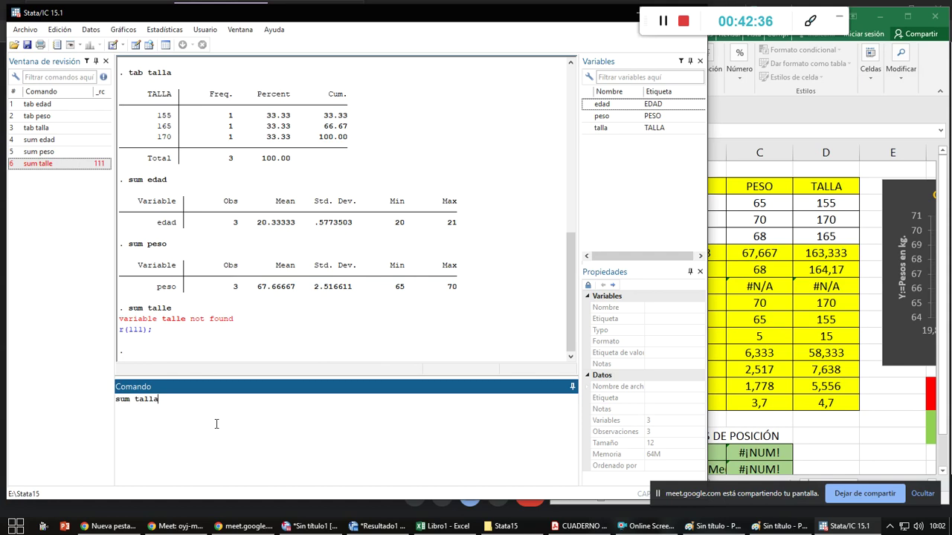
pyautogui.write('sum talla')
pyautogui.press('Return')
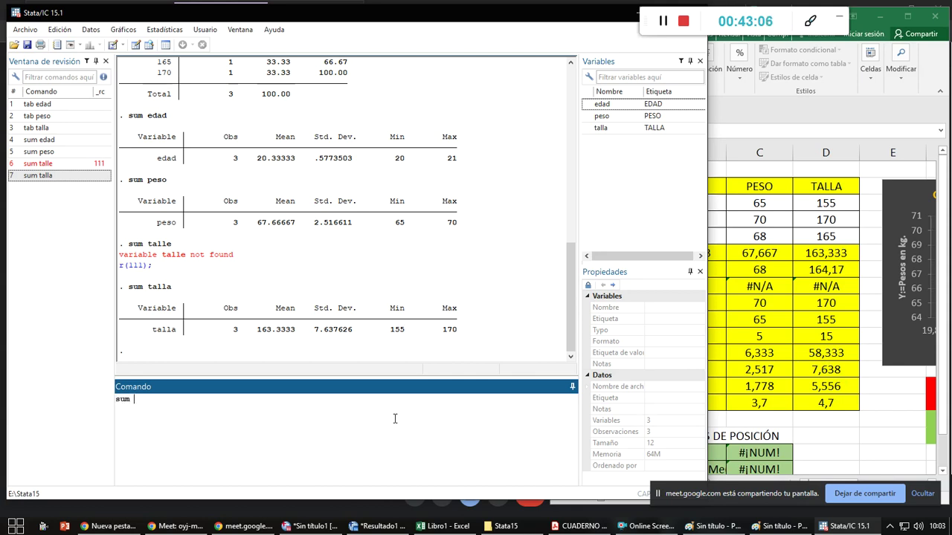
# Obtain the detailed statistics and percentiles of age with the command sum edad, detail
pyautogui.write('detail')
pyautogui.press('Return')
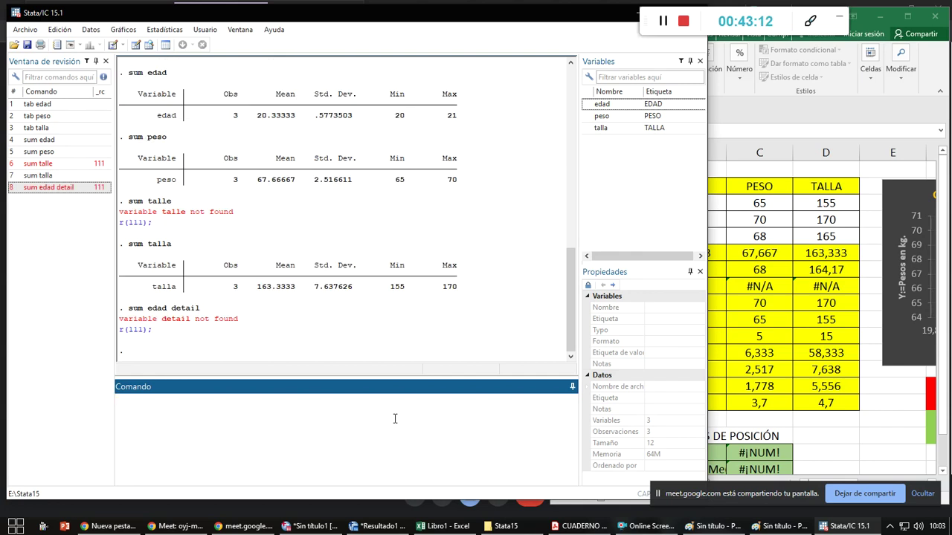
pyautogui.write('sum edad, detail')
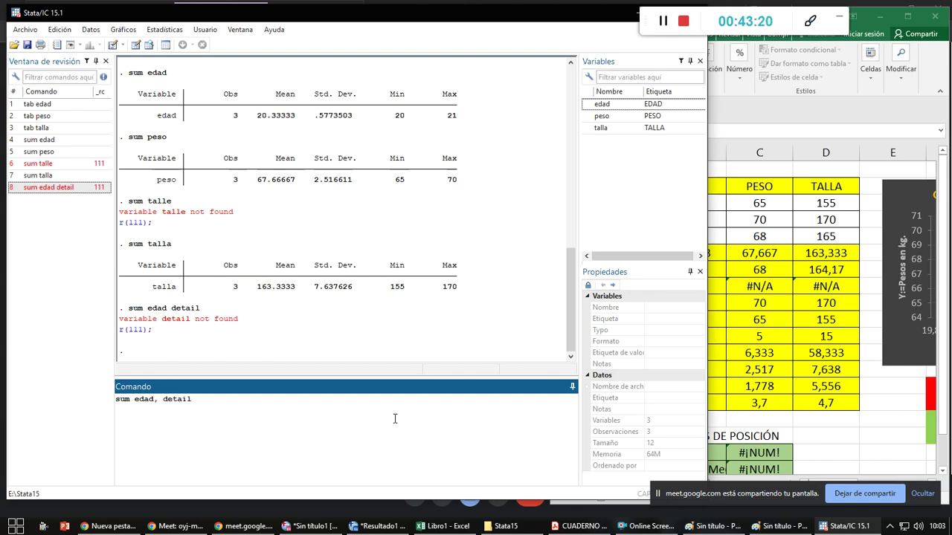
pyautogui.press('Return')
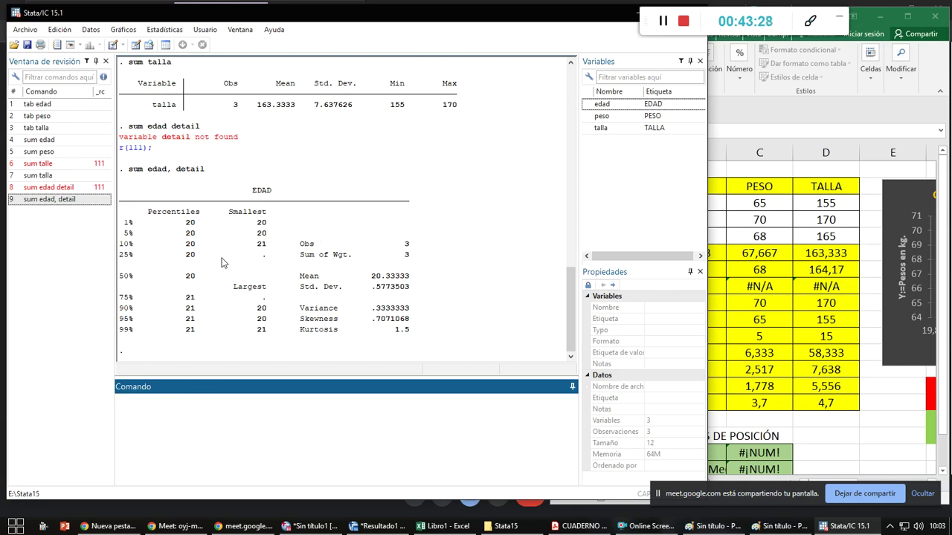
# Narrow the Stata window, then switch to Excel and clear the Q1 and Q2 error results in C18 and C19
pyautogui.moveTo(707, 151); pyautogui.dragTo(578, 161)
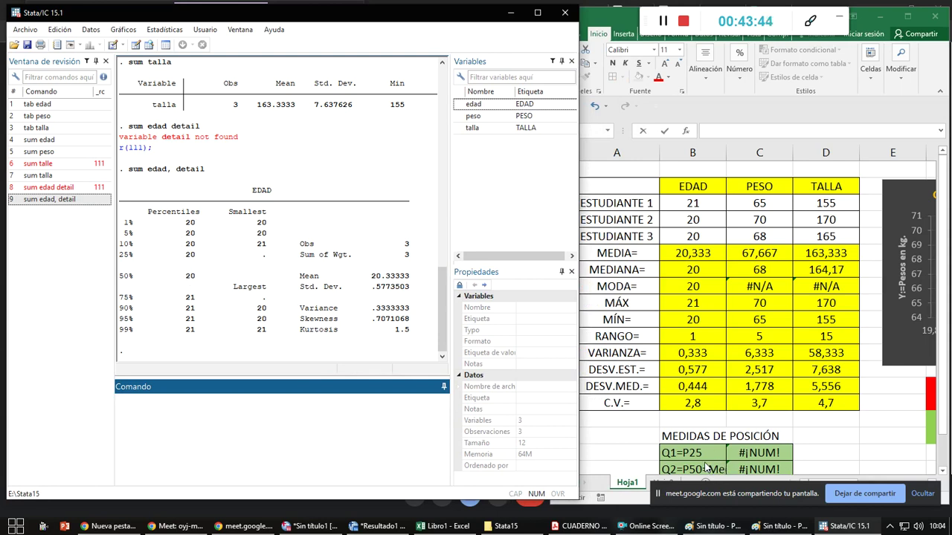
pyautogui.click(808, 446)
pyautogui.scroll(-1, 806, 442)
pyautogui.scroll(-1, 806, 442)
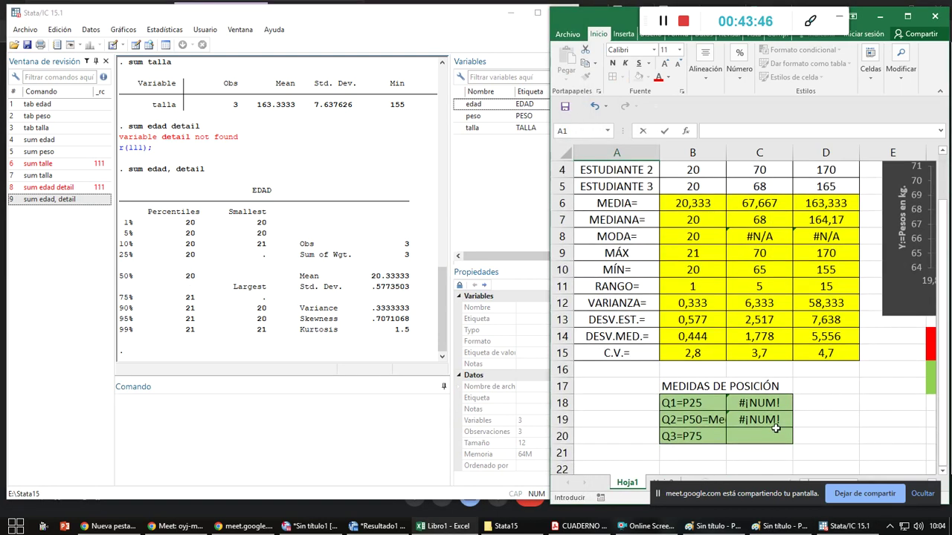
pyautogui.click(774, 421)
pyautogui.press('Delete')
pyautogui.click(763, 405)
pyautogui.press('Delete')
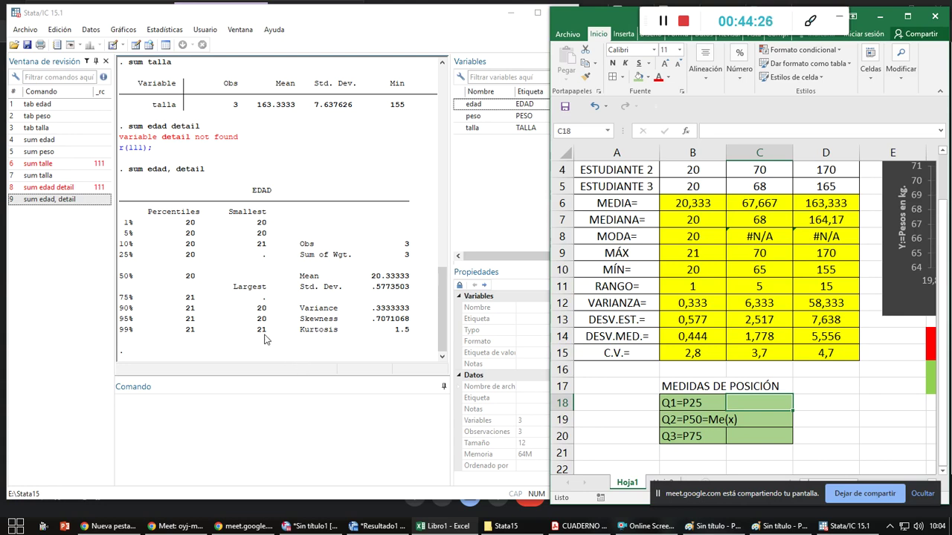
# Switch to Stata and obtain the detailed statistics and percentiles of weight with the command sum peso, detail
pyautogui.click(169, 418)
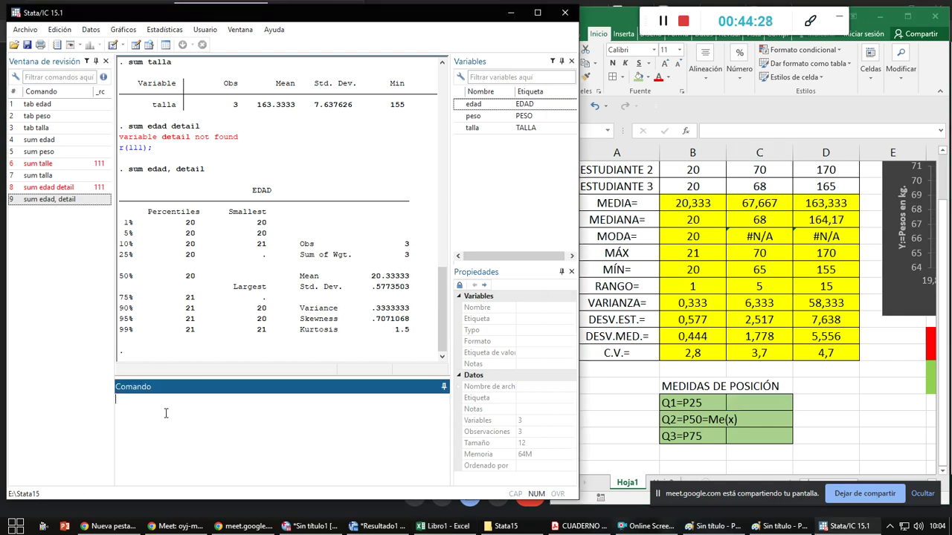
pyautogui.write('sum peso, detail')
pyautogui.press('Return')
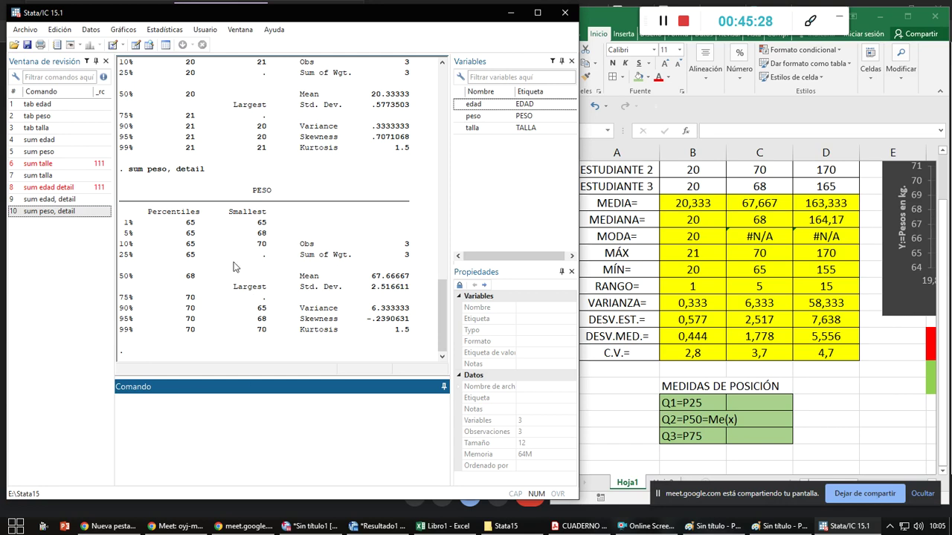
pyautogui.click(164, 30)
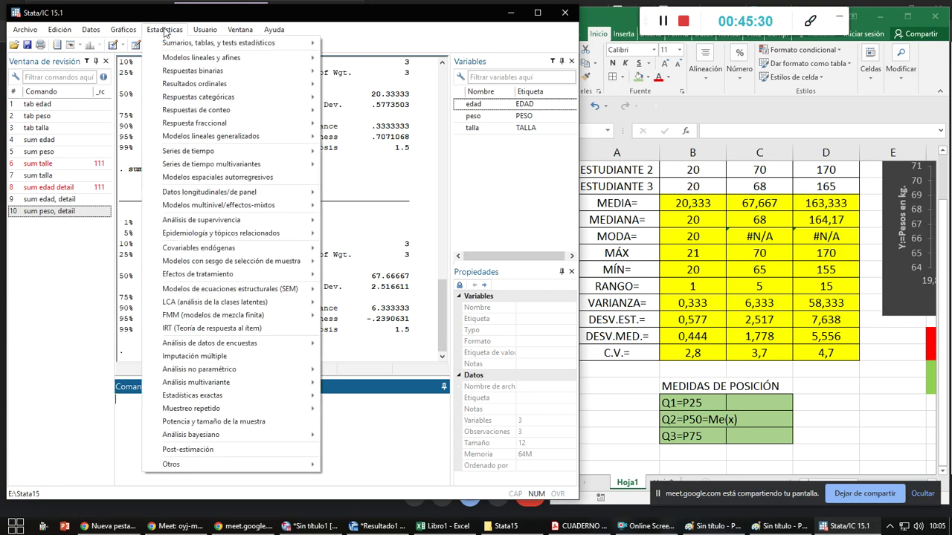
pyautogui.moveTo(171, 46)
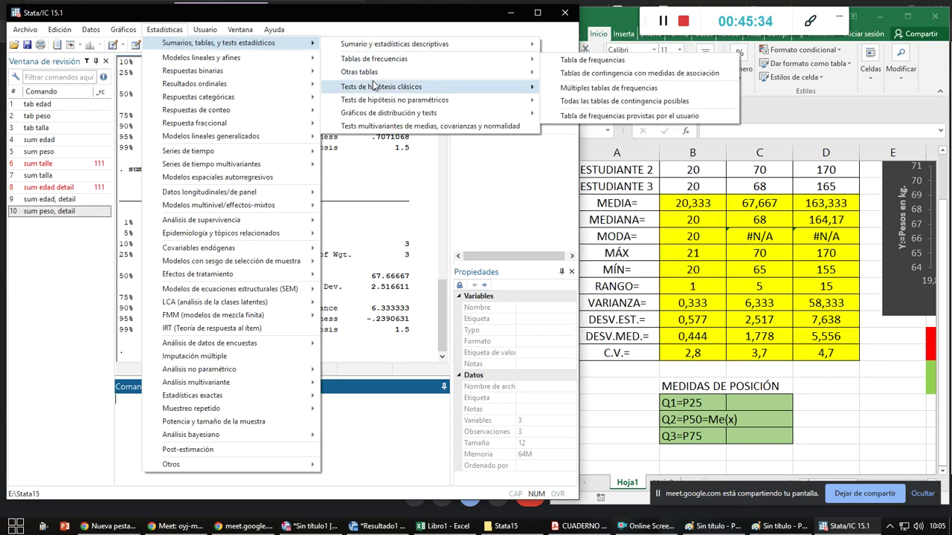
pyautogui.moveTo(375, 51)
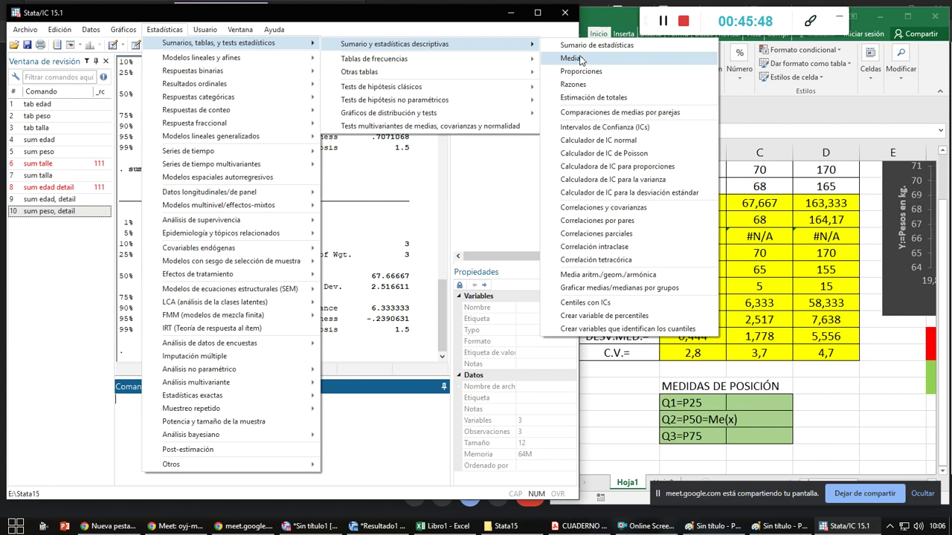
pyautogui.click(87, 457)
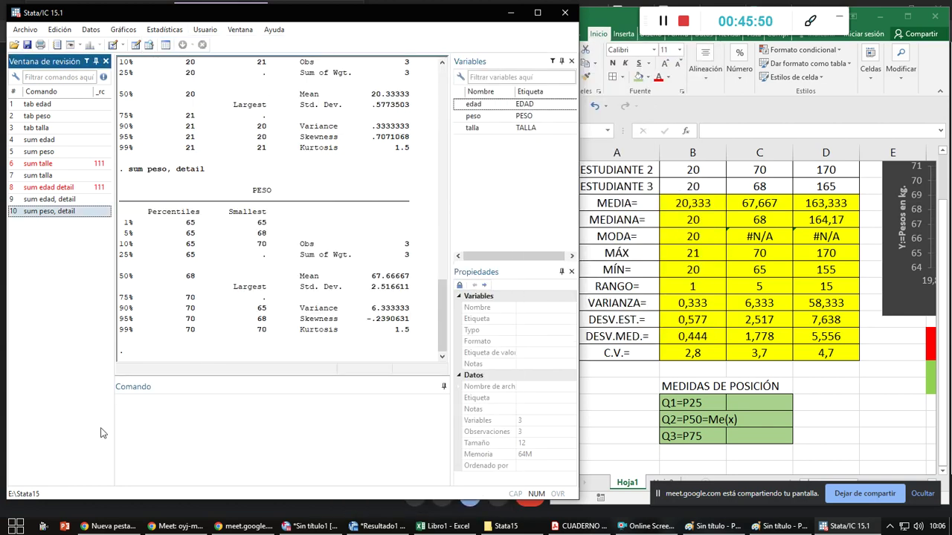
# Obtain the detailed statistics and percentiles of height with the command sum talla, detail
pyautogui.click(131, 408)
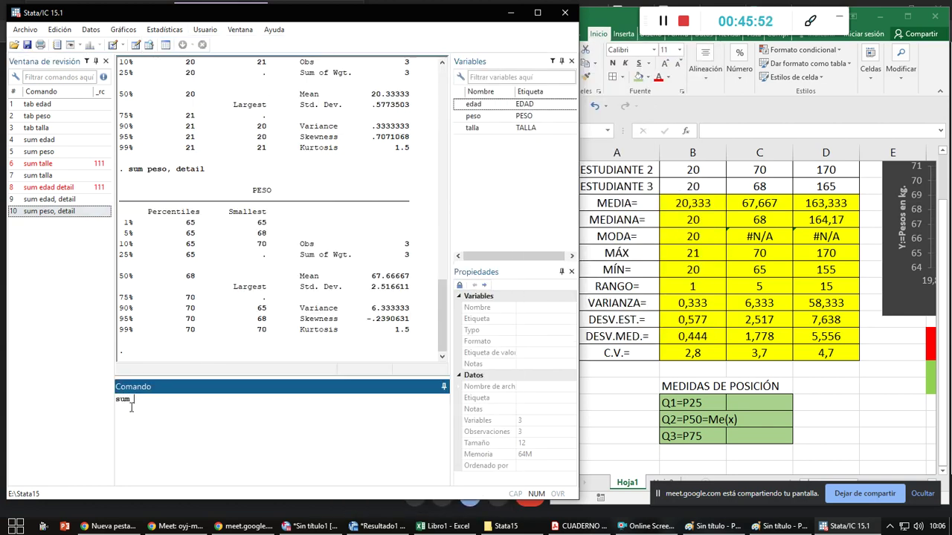
pyautogui.write('sum talla, detail')
pyautogui.press('Return')
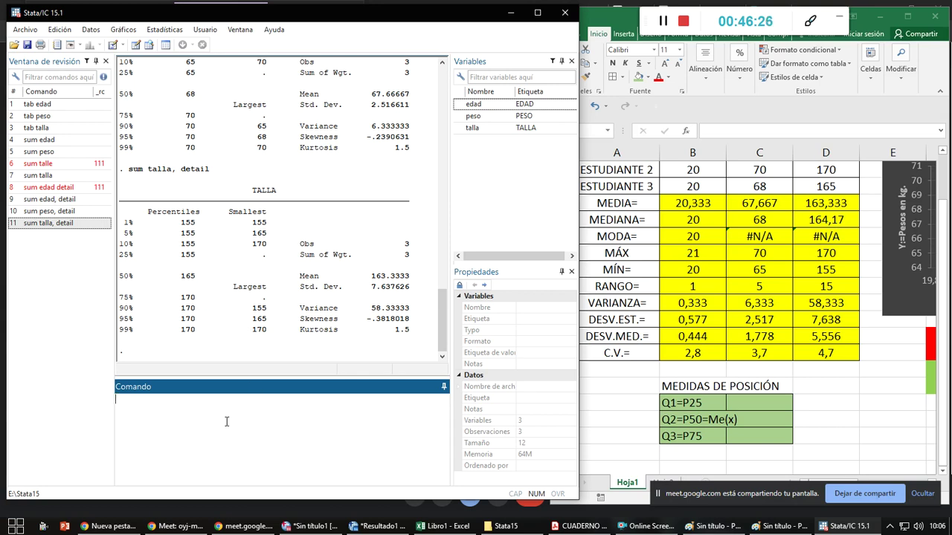
# Start a summary statistics (summarize) analysis and choose edad, peso and talla as its variables
pyautogui.click(164, 30)
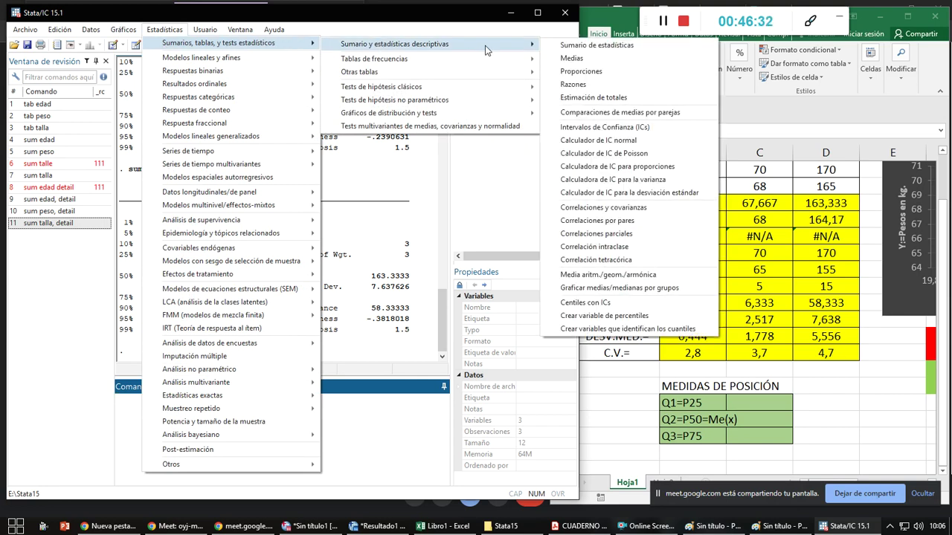
pyautogui.click(559, 46)
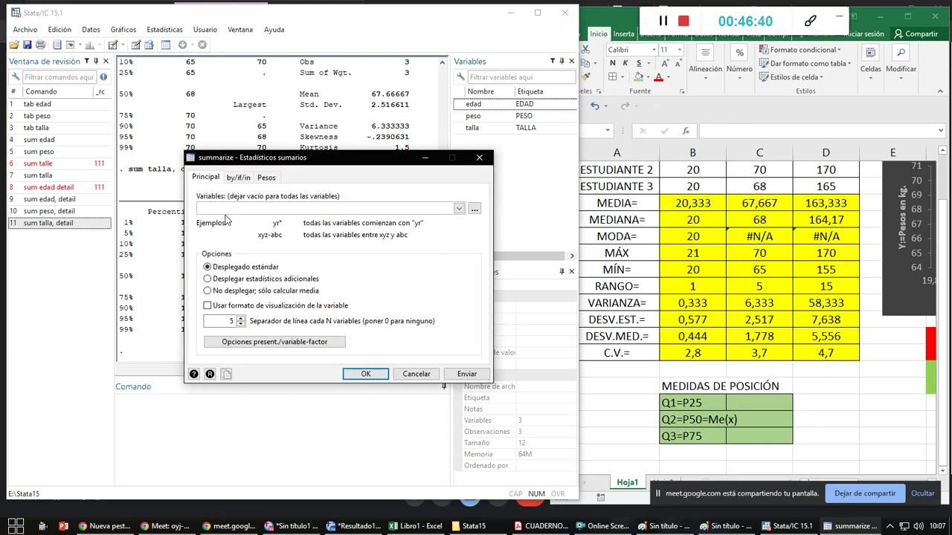
pyautogui.click(458, 209)
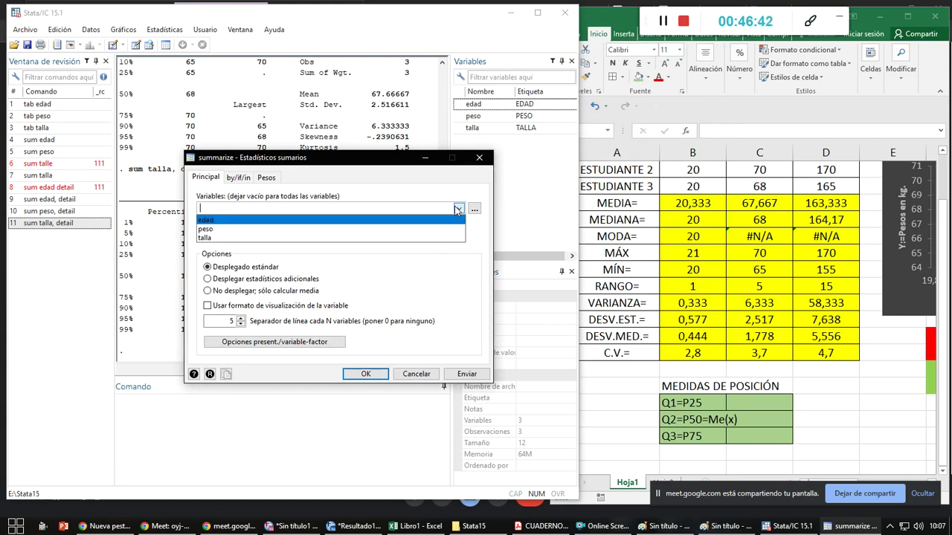
pyautogui.click(412, 221)
pyautogui.click(374, 229)
pyautogui.click(370, 239)
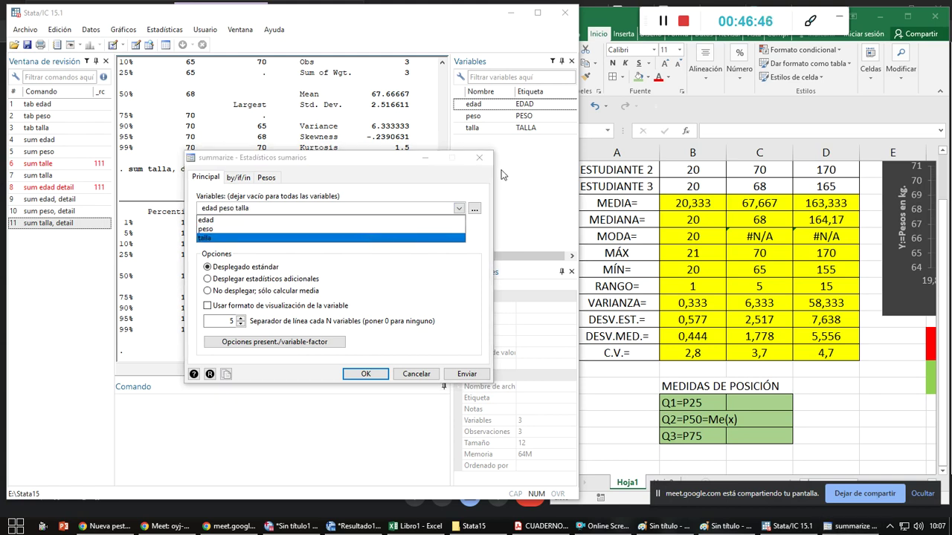
pyautogui.click(450, 195)
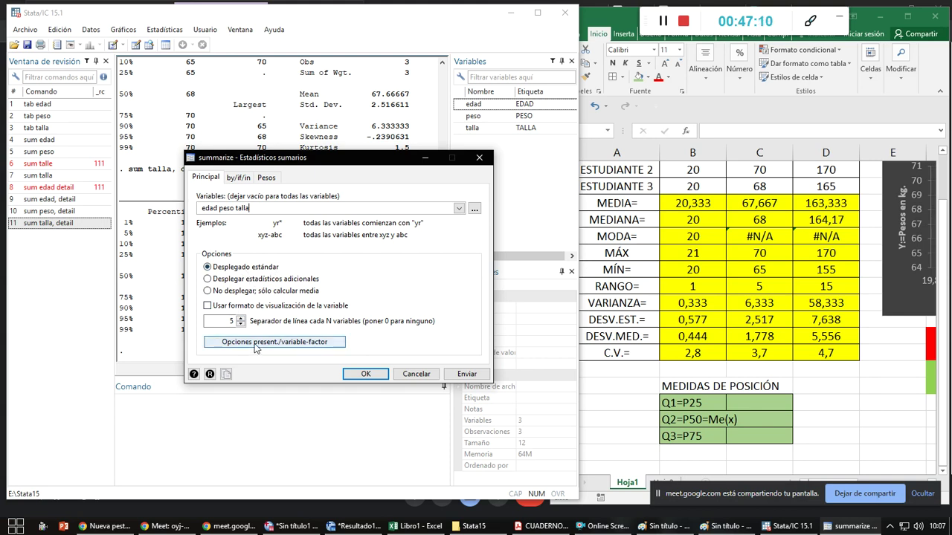
# Check the observation restriction and weighting options, then run the summary of the three variables with the standard display
pyautogui.click(238, 178)
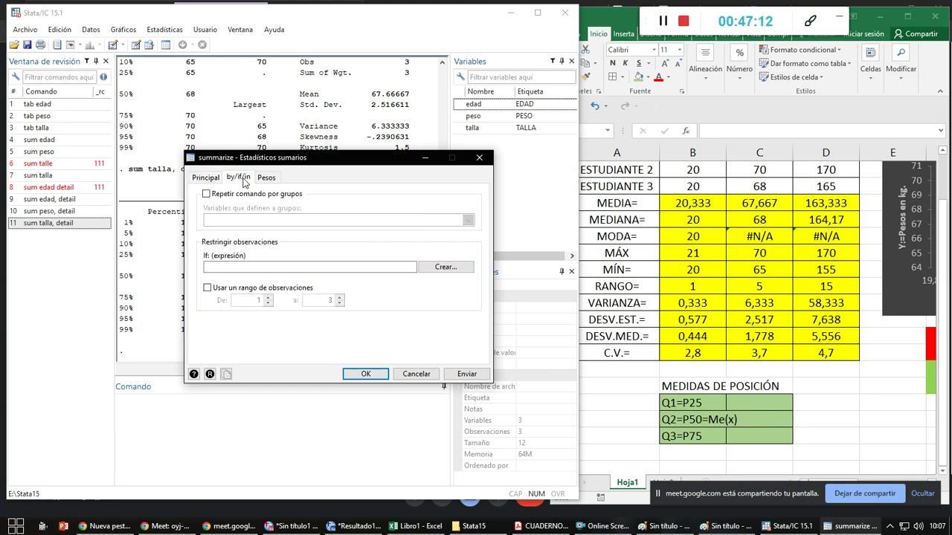
pyautogui.click(268, 179)
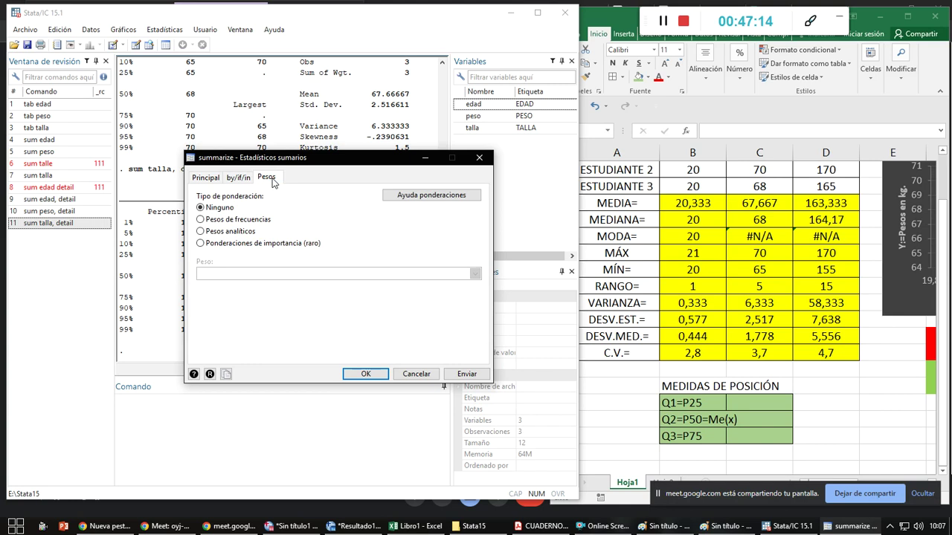
pyautogui.click(210, 180)
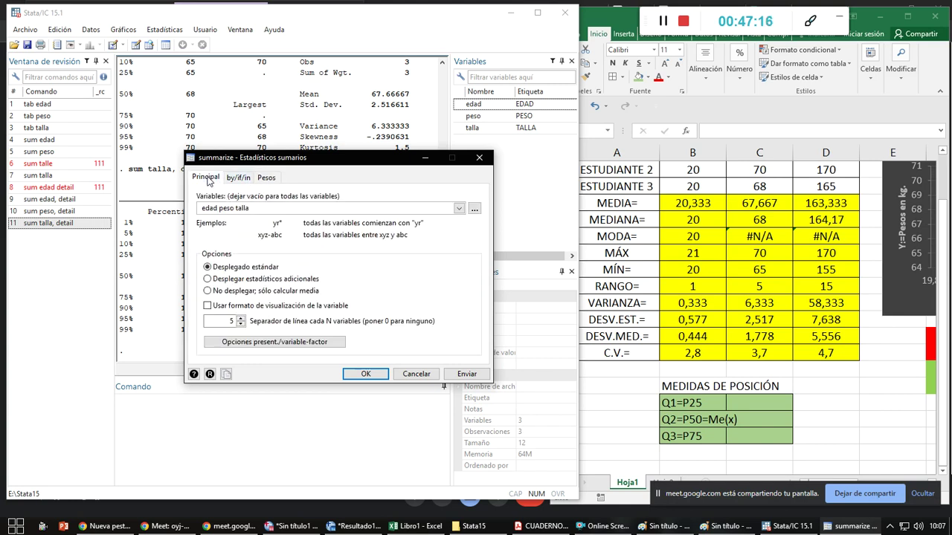
pyautogui.click(363, 374)
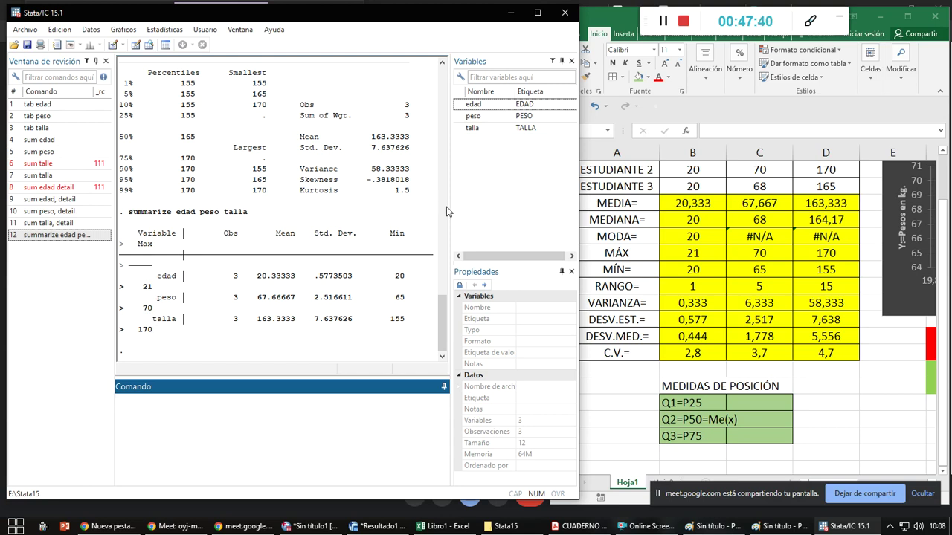
# Widen the results area by narrowing the variable list and command history, and review the detailed weight and height statistics
pyautogui.moveTo(450, 211); pyautogui.dragTo(514, 205)
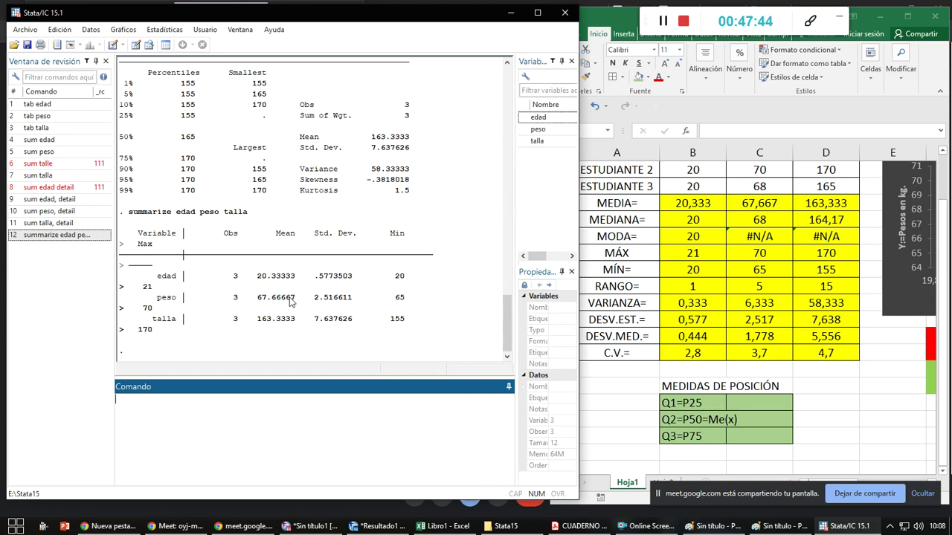
pyautogui.moveTo(113, 257); pyautogui.dragTo(93, 260)
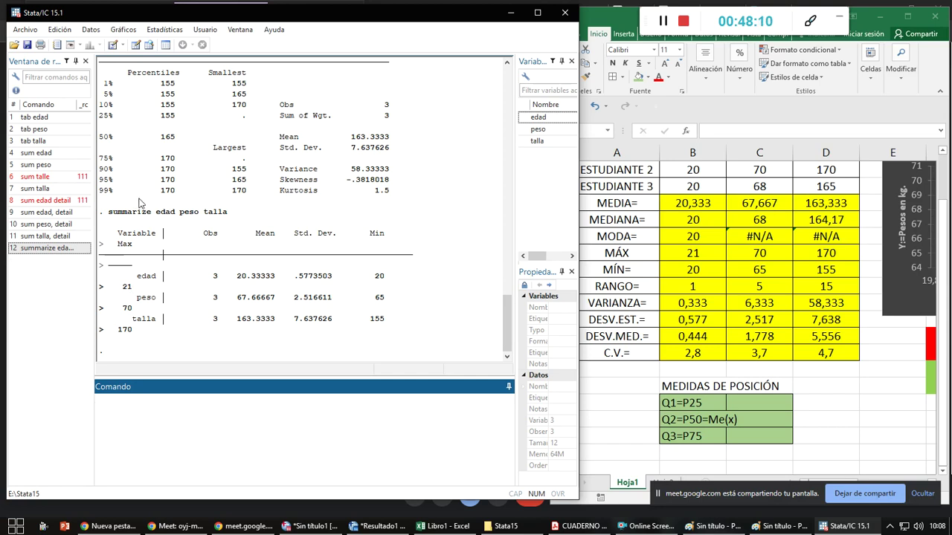
pyautogui.scroll(5, 251, 282)
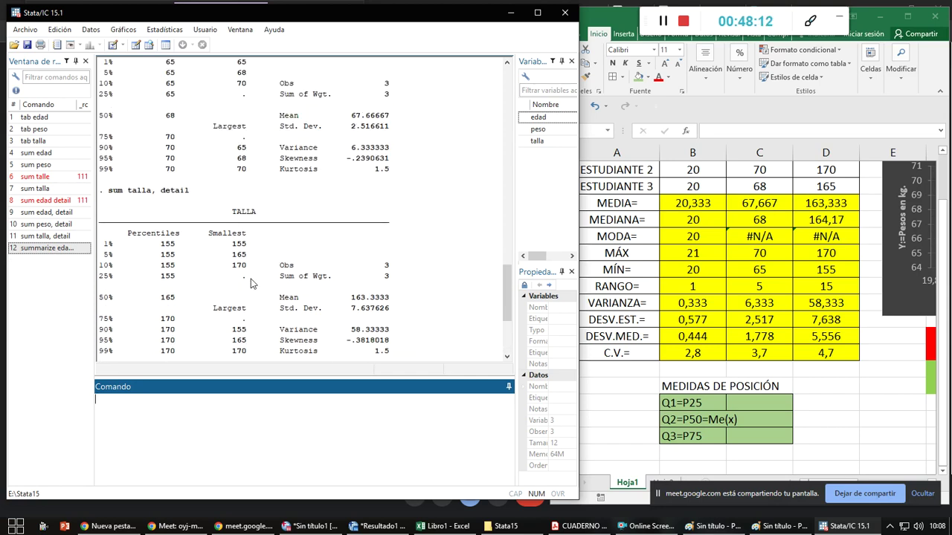
pyautogui.scroll(2, 251, 283)
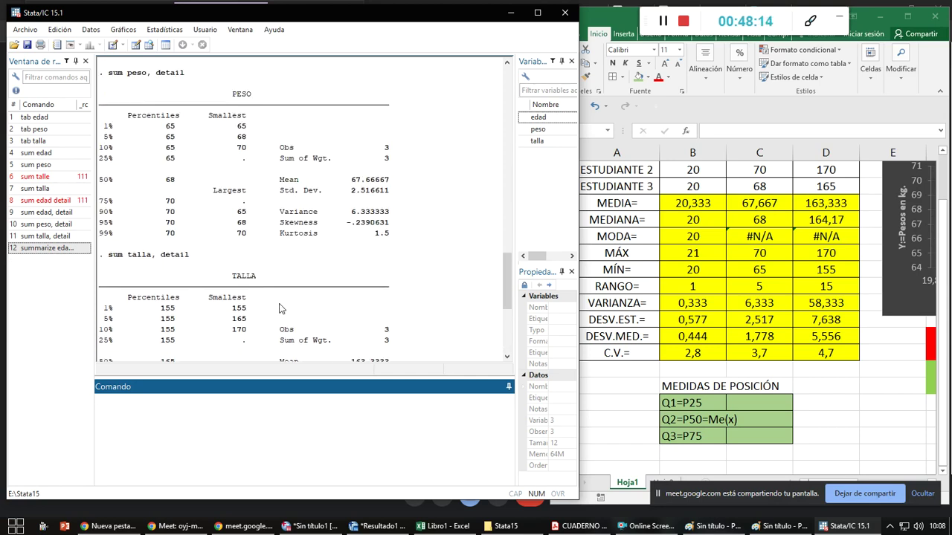
pyautogui.scroll(-5, 281, 307)
pyautogui.scroll(-2, 281, 308)
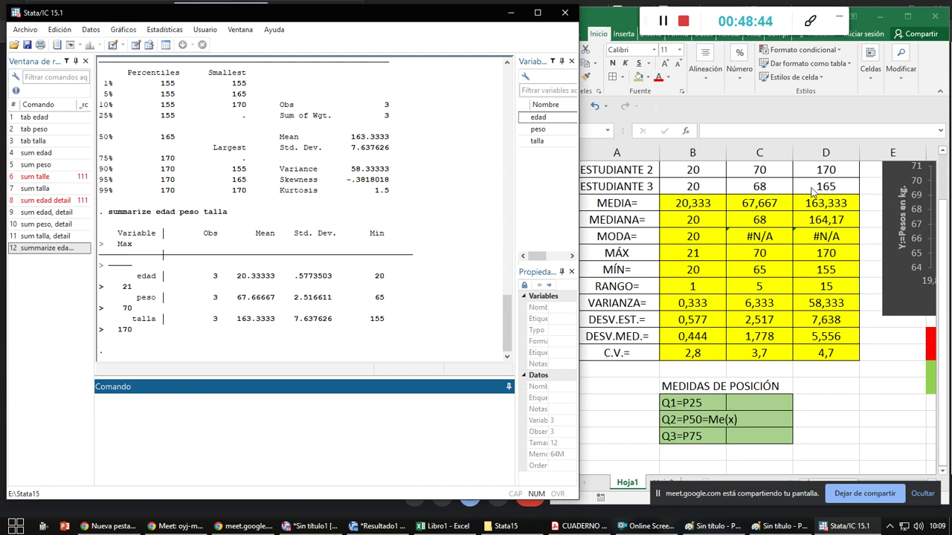
# Create a two-way scatter plot with peso as the Y variable and edad as the X variable, and start editing the graph
pyautogui.click(123, 29)
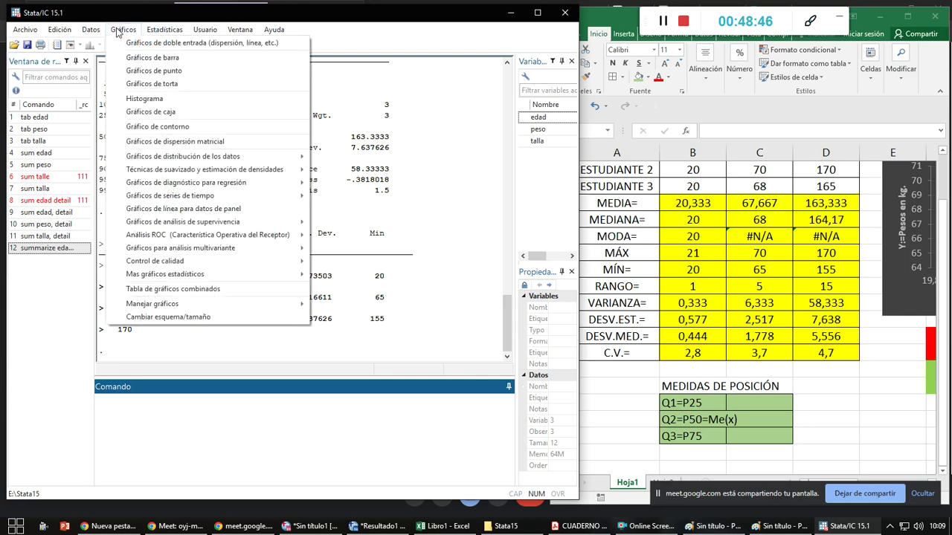
pyautogui.click(297, 43)
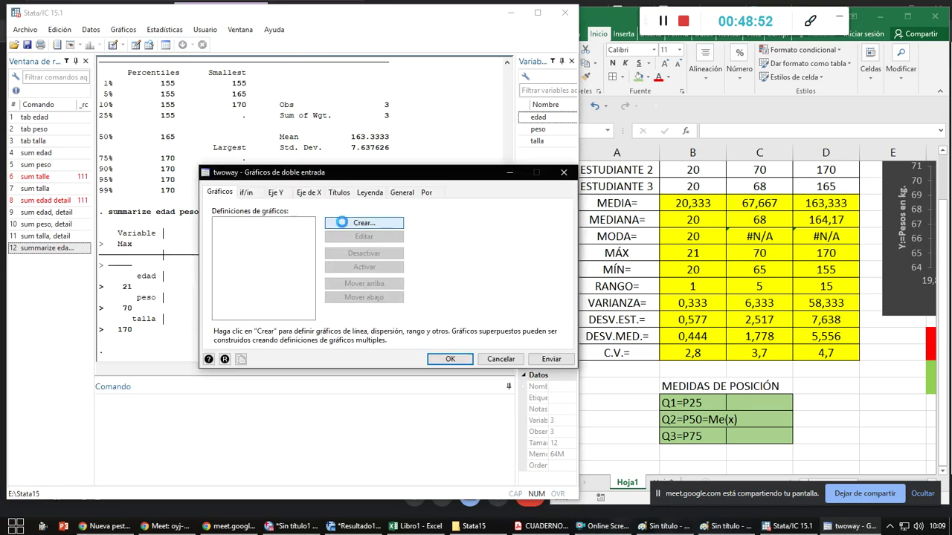
pyautogui.click(345, 224)
pyautogui.click(320, 345)
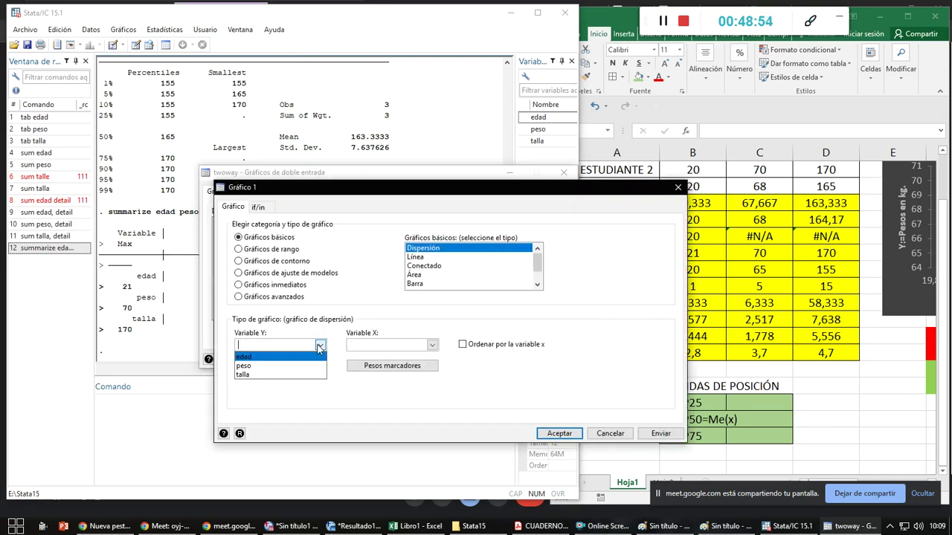
pyautogui.click(245, 366)
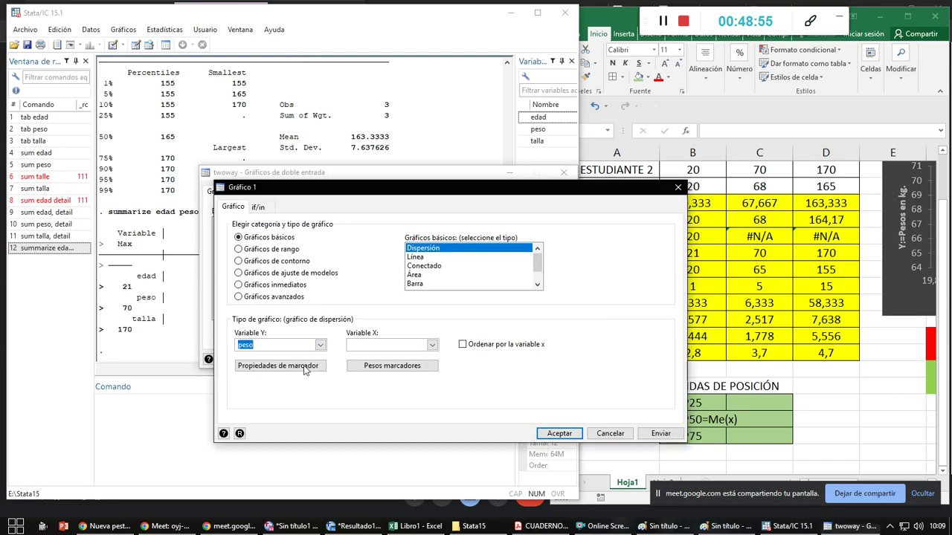
pyautogui.click(431, 345)
pyautogui.click(431, 356)
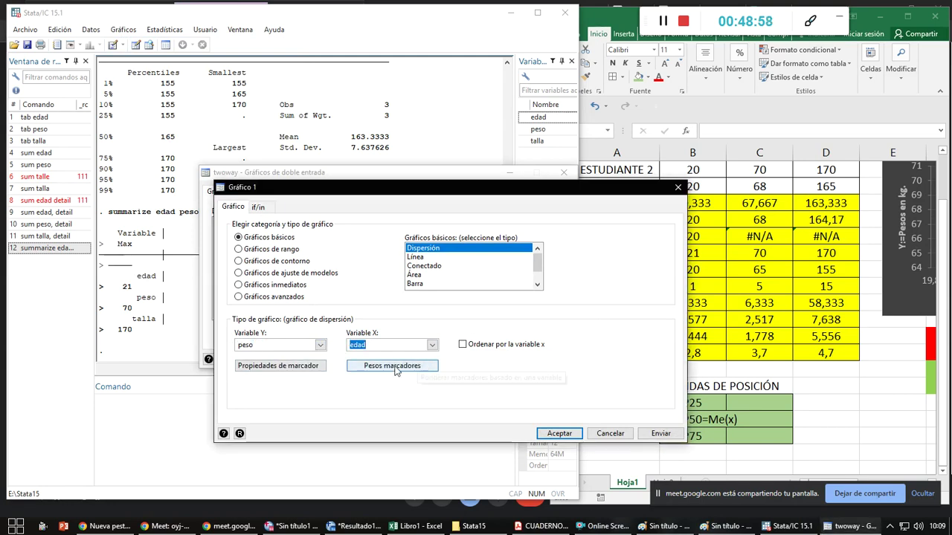
pyautogui.click(558, 433)
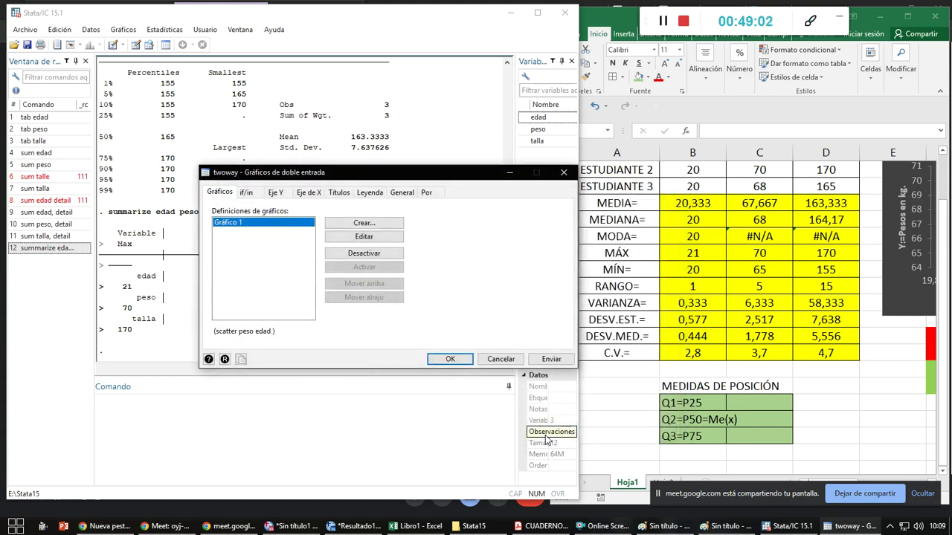
pyautogui.click(455, 362)
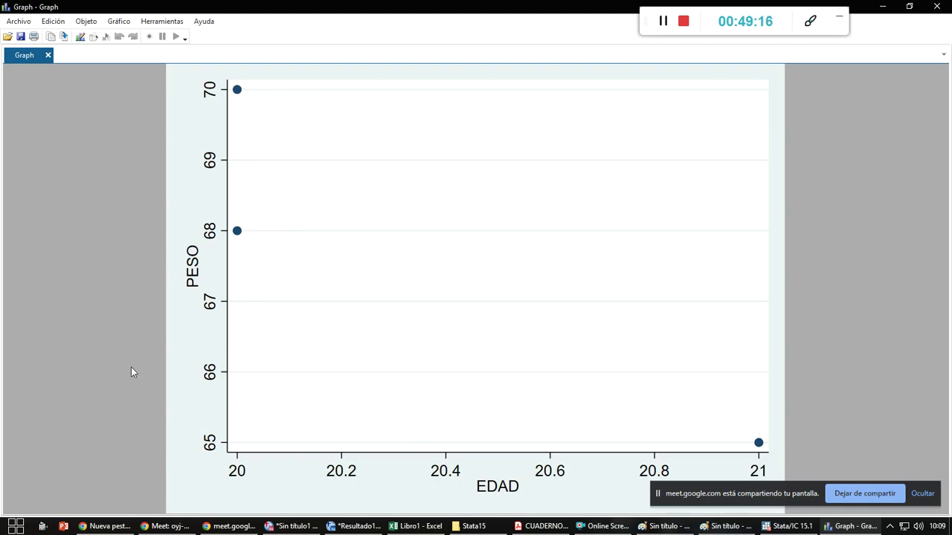
pyautogui.click(79, 36)
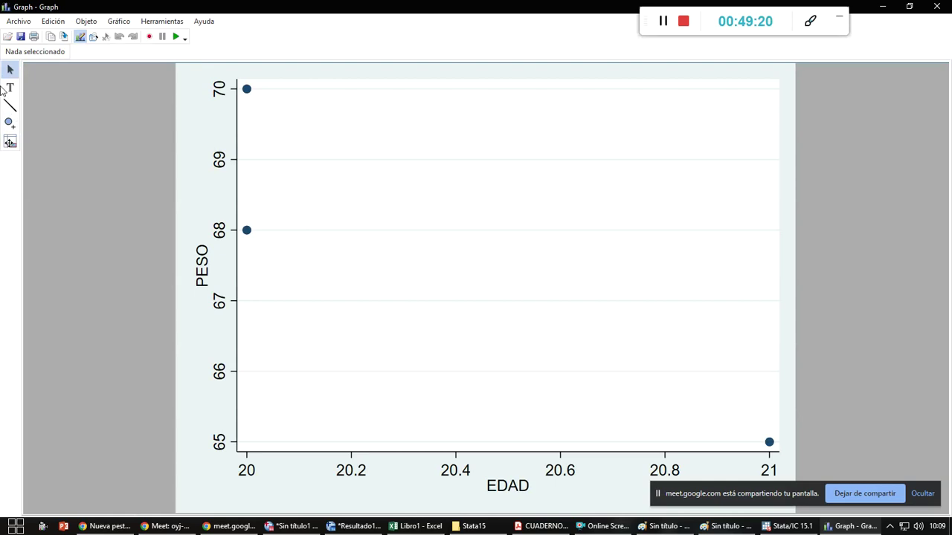
pyautogui.click(117, 22)
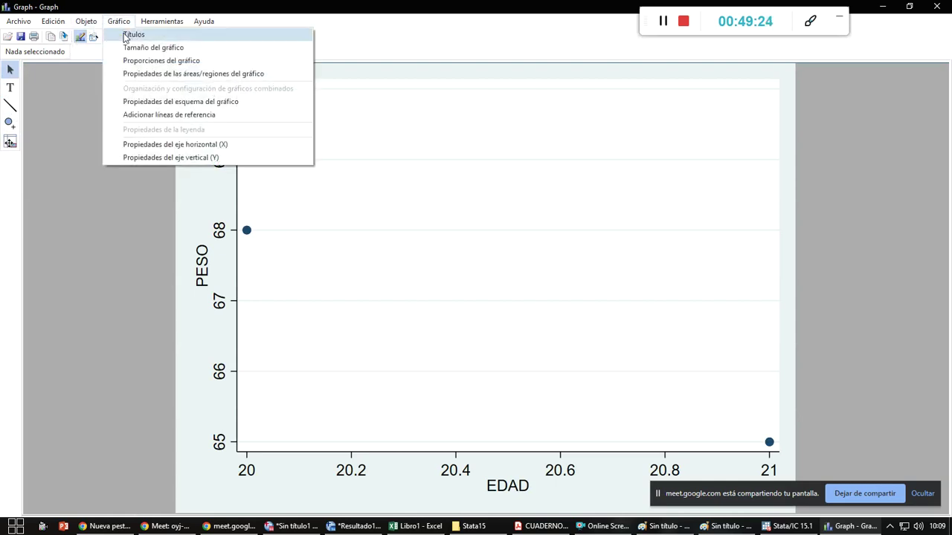
pyautogui.click(127, 47)
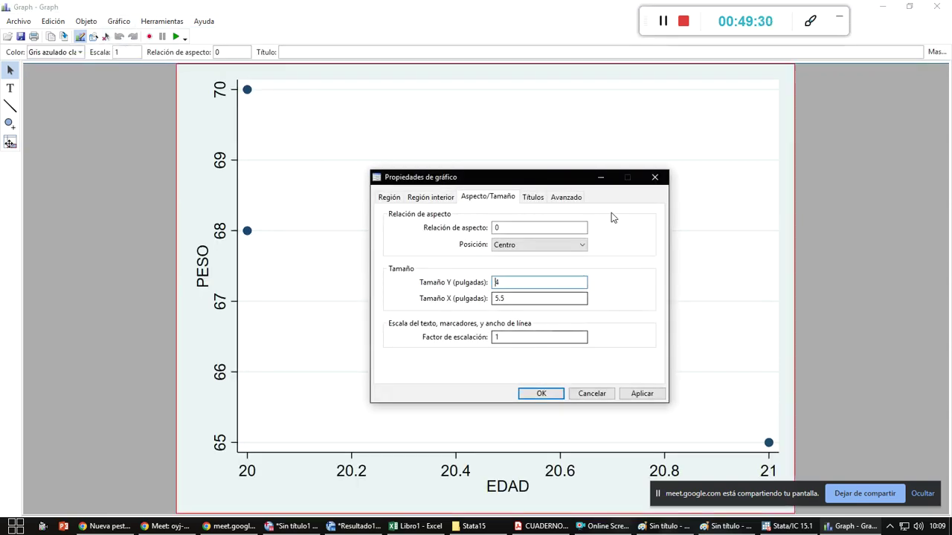
pyautogui.click(654, 178)
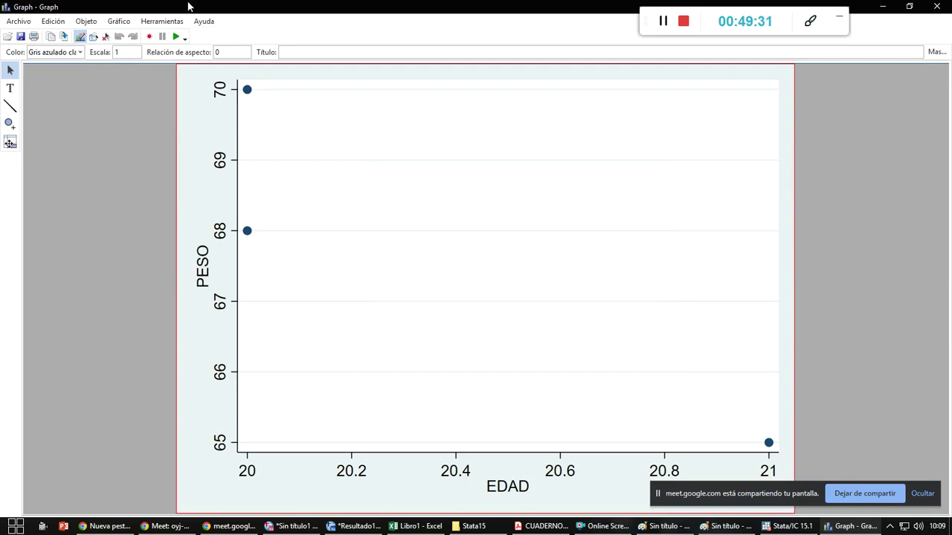
# Open the graph's title settings, switch to Excel, maximize it and copy the scatter chart's title text
pyautogui.click(112, 22)
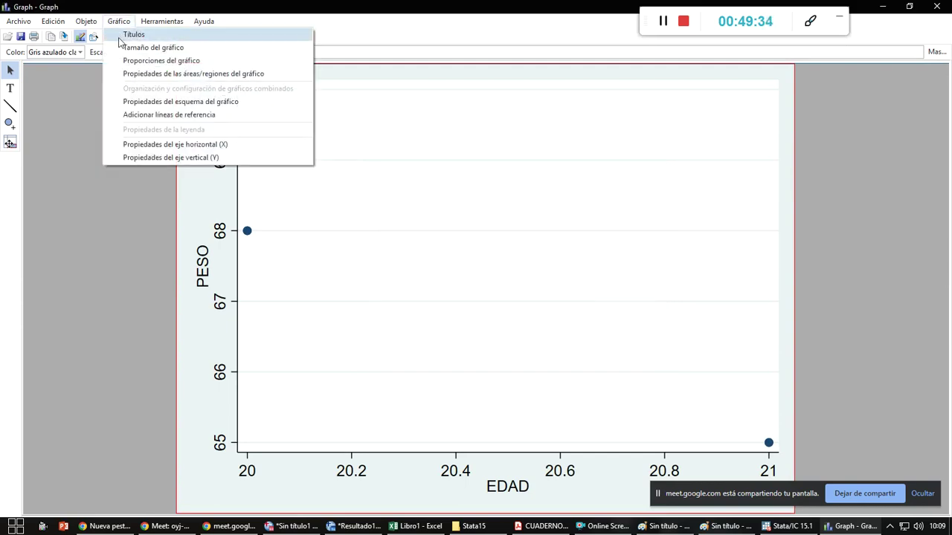
pyautogui.click(128, 35)
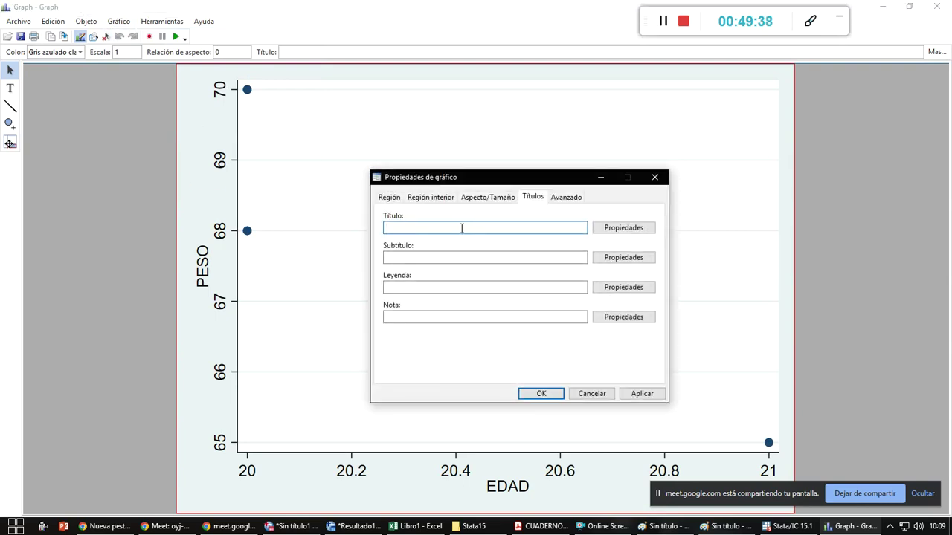
pyautogui.hotkey('alt', 'Tab')
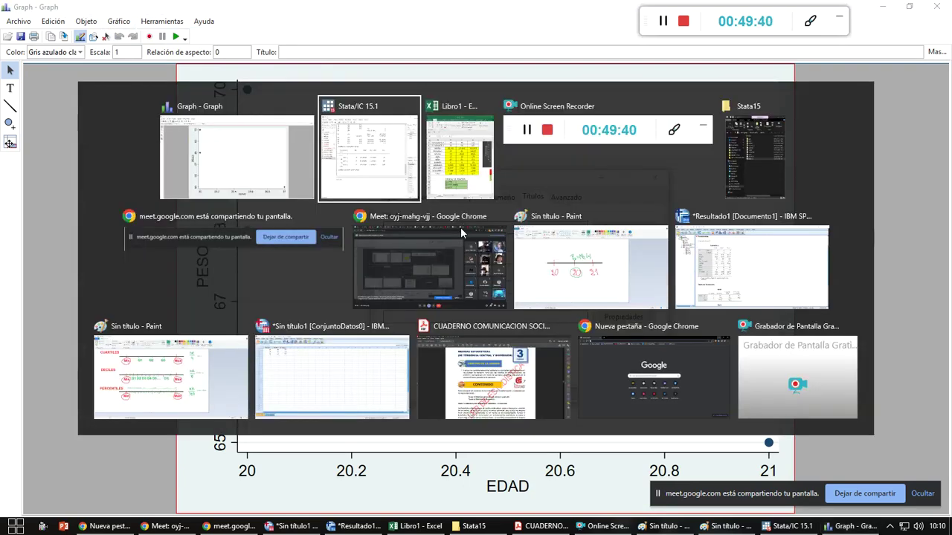
pyautogui.hotkey('alt', 'Tab')
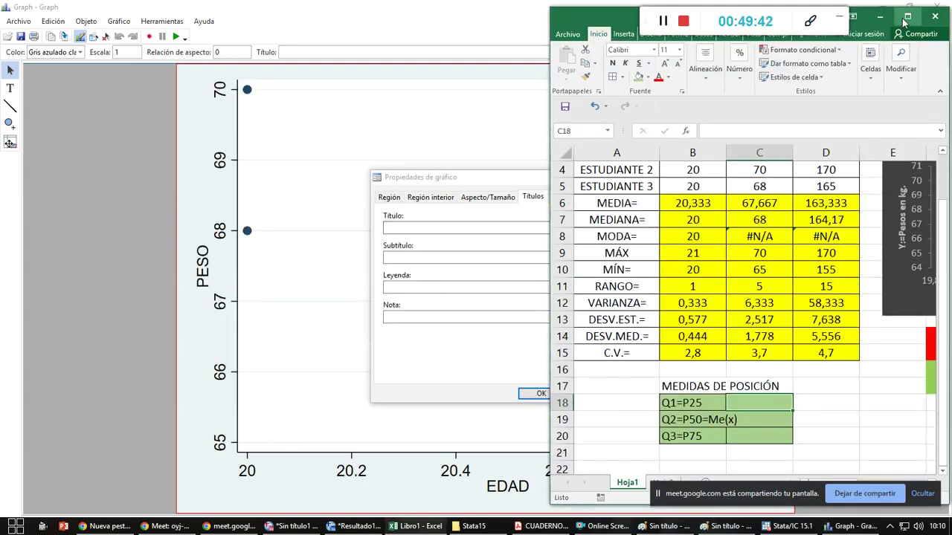
pyautogui.press('super+Left')
pyautogui.press('super+Up')
pyautogui.scroll(1, 405, 223)
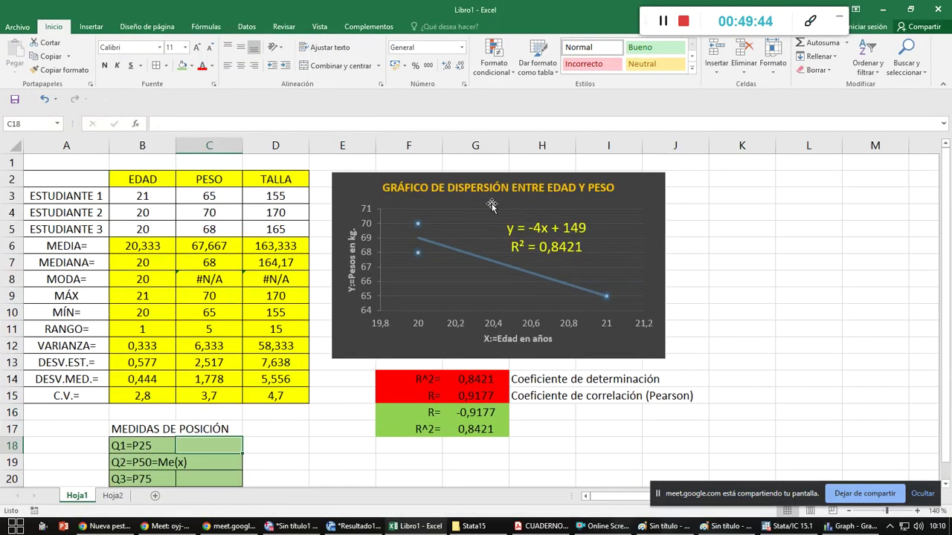
pyautogui.click(405, 188)
pyautogui.moveTo(384, 188); pyautogui.dragTo(618, 182)
pyautogui.hotkey('ctrl', 'c')
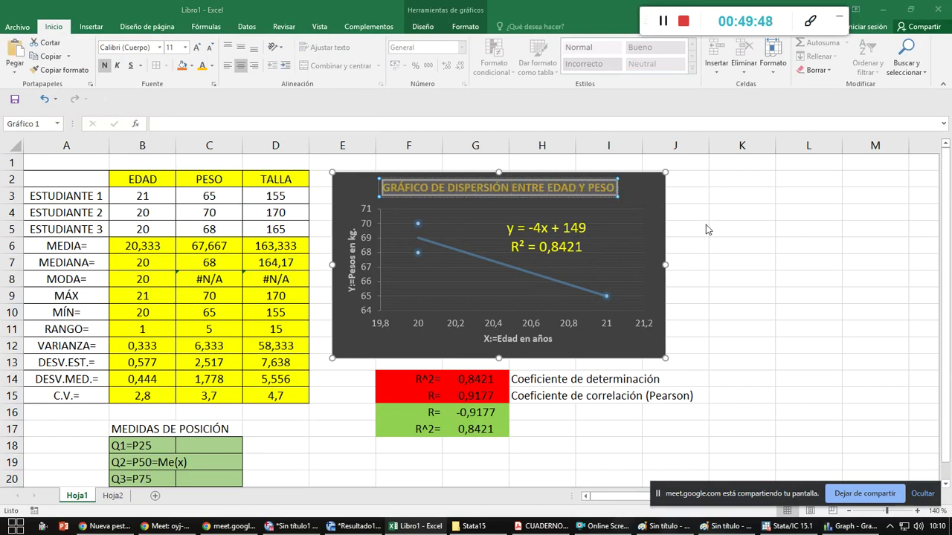
# Back in Stata, paste "GRÁFICO DE DISPERSIÓN ENTRE EDAD Y PESO" as the graph title and enter the subtitle "Correlación entre Peso y Edad"
pyautogui.hotkey('alt', 'Tab')
pyautogui.click(393, 227)
pyautogui.hotkey('ctrl', 'v')
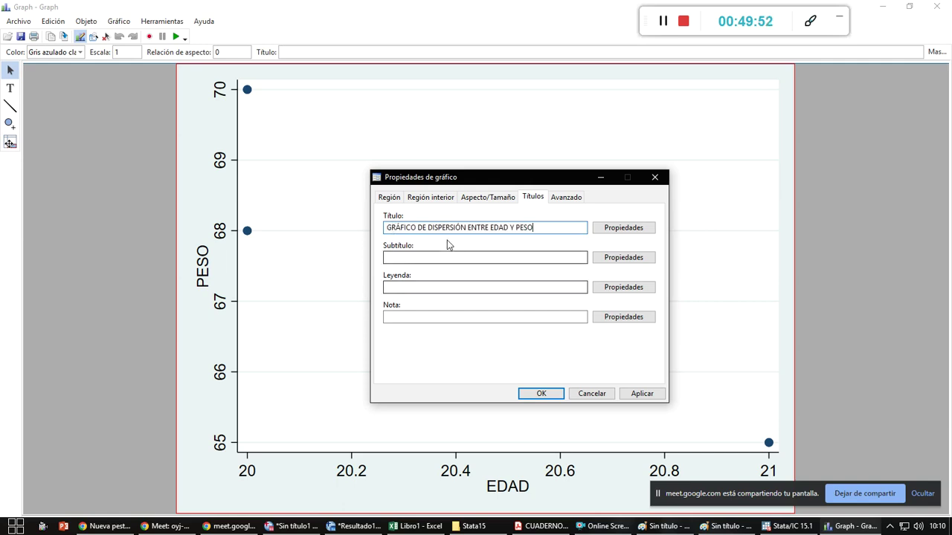
pyautogui.click(424, 257)
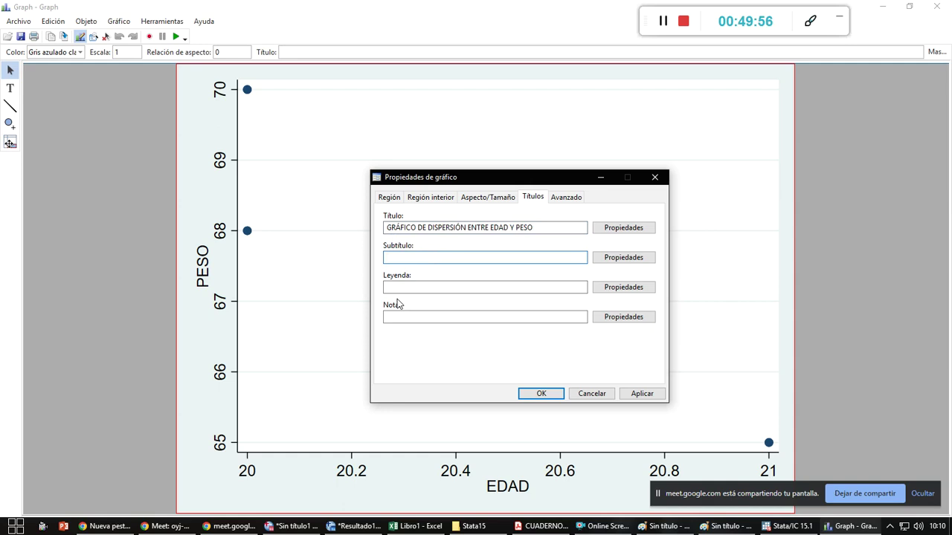
pyautogui.write('Correlación entre Peso y Edad')
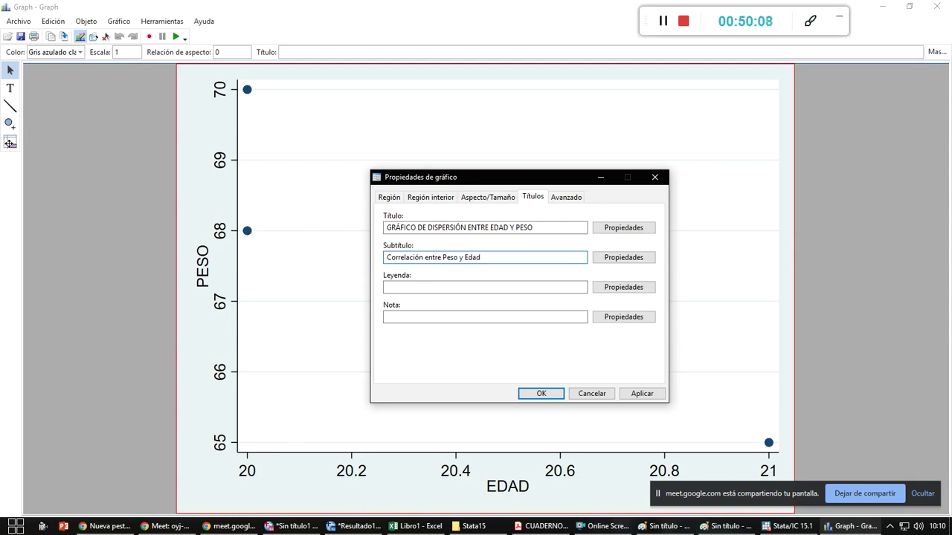
# Enter the graph note "Fuente: Elaboración propia en base al STATA, 2022" and apply the titles
pyautogui.click(387, 286)
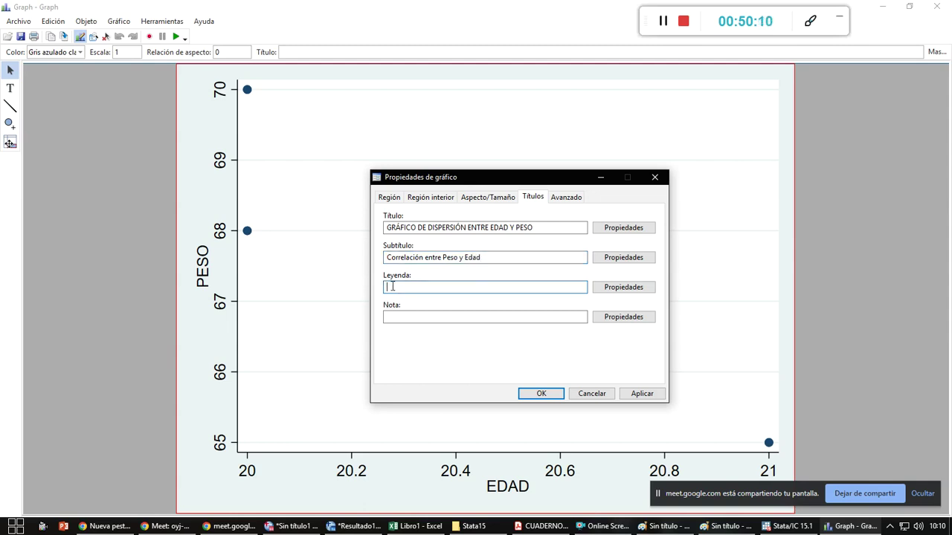
pyautogui.click(420, 320)
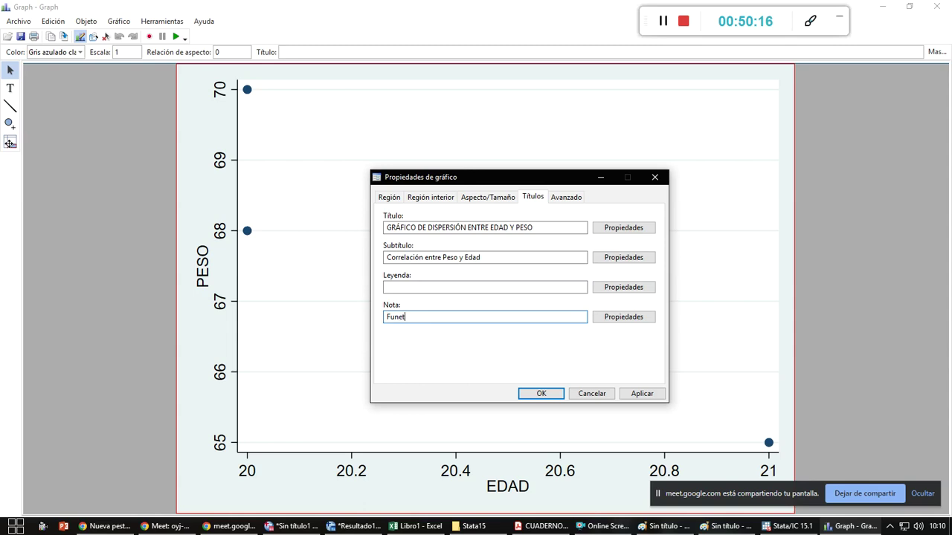
pyautogui.write('Fun')
pyautogui.press('BackSpace')
pyautogui.write('ente: Elaboracion propias e, base al STATA, 2022')
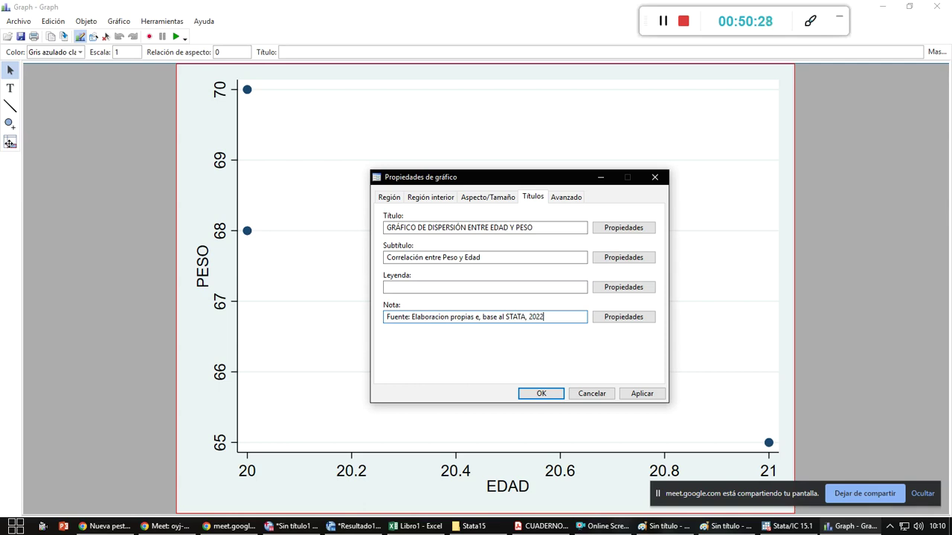
pyautogui.press('BackSpace')
pyautogui.press('Right')
pyautogui.write('n')
pyautogui.press('Delete')
pyautogui.press('BackSpace')
pyautogui.write('n')
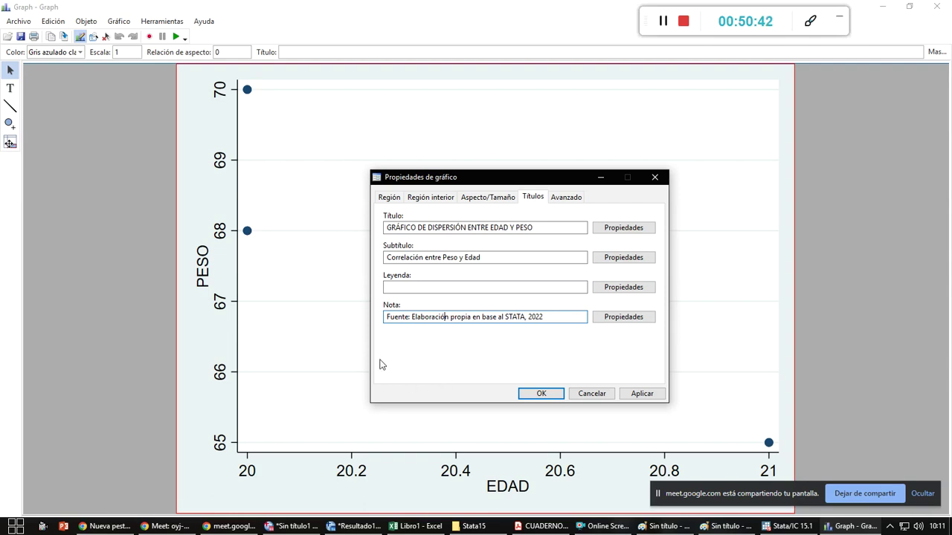
pyautogui.click(535, 397)
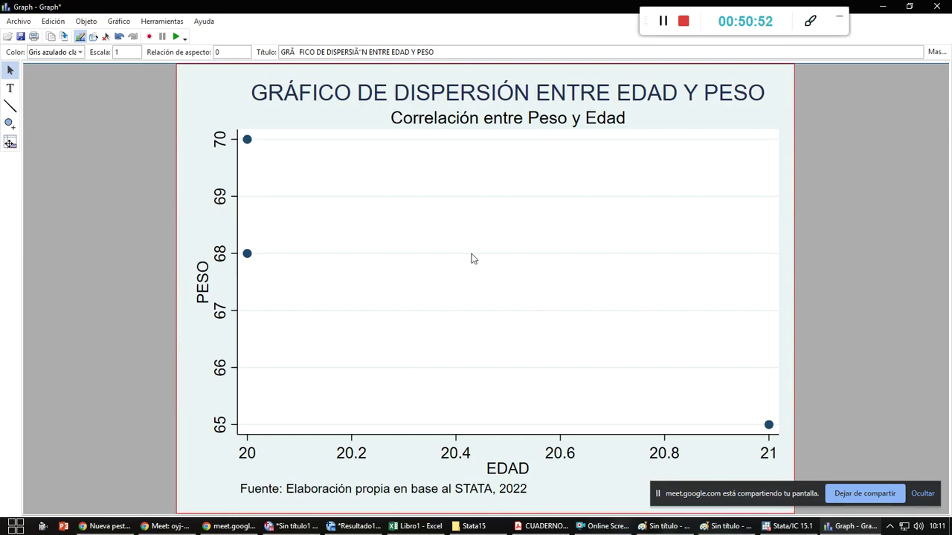
# Switch to Excel, copy the trendline equation y = -4x + 149 from the chart, and return to the Stata graph
pyautogui.hotkey('alt', 'Tab')
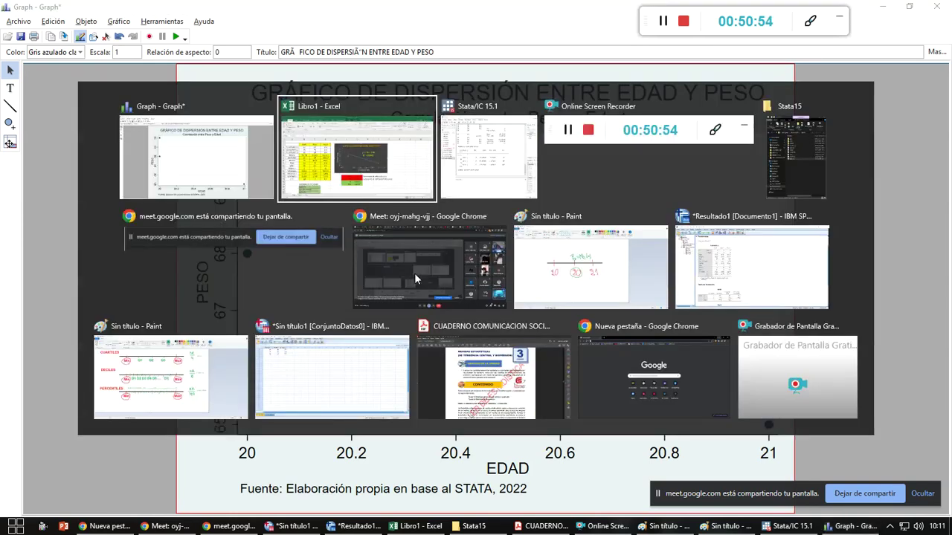
pyautogui.click(510, 229)
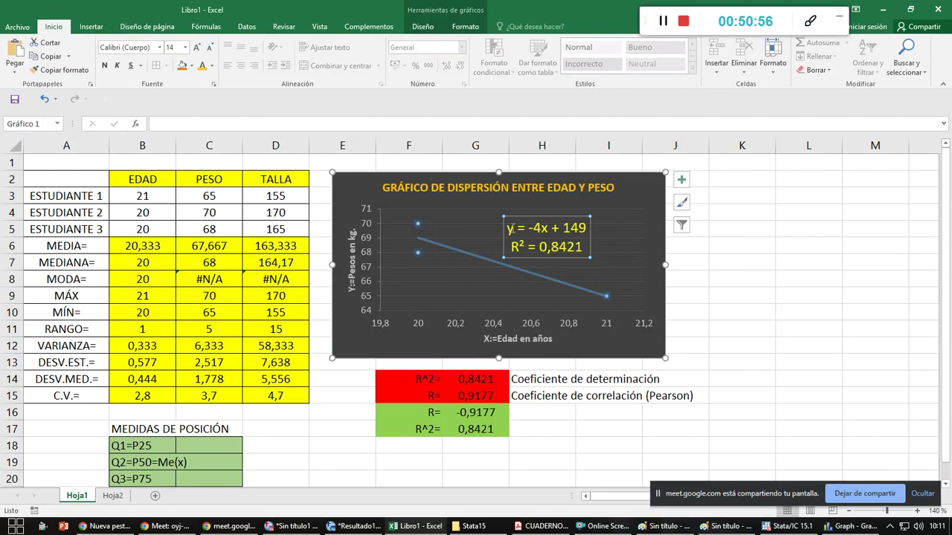
pyautogui.moveTo(509, 229); pyautogui.dragTo(587, 227)
pyautogui.hotkey('ctrl', 'c')
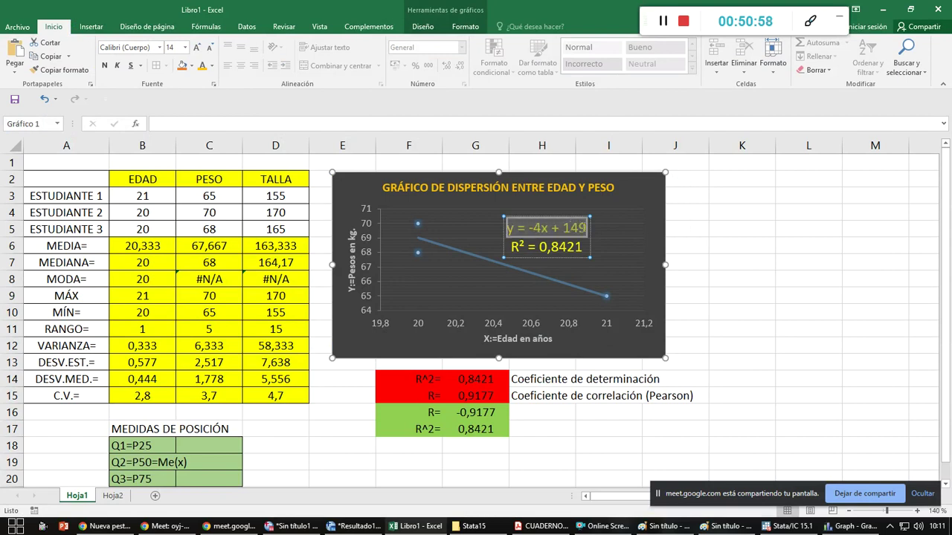
pyautogui.hotkey('alt', 'Tab')
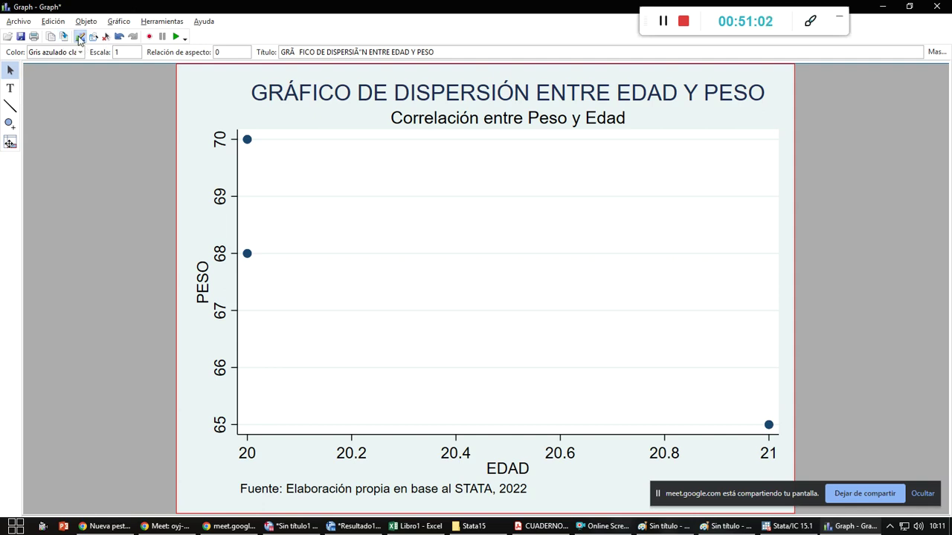
# Place the copied equation "y = -4x + 149" as a red (Rojo) text in the upper middle of the plot
pyautogui.click(10, 88)
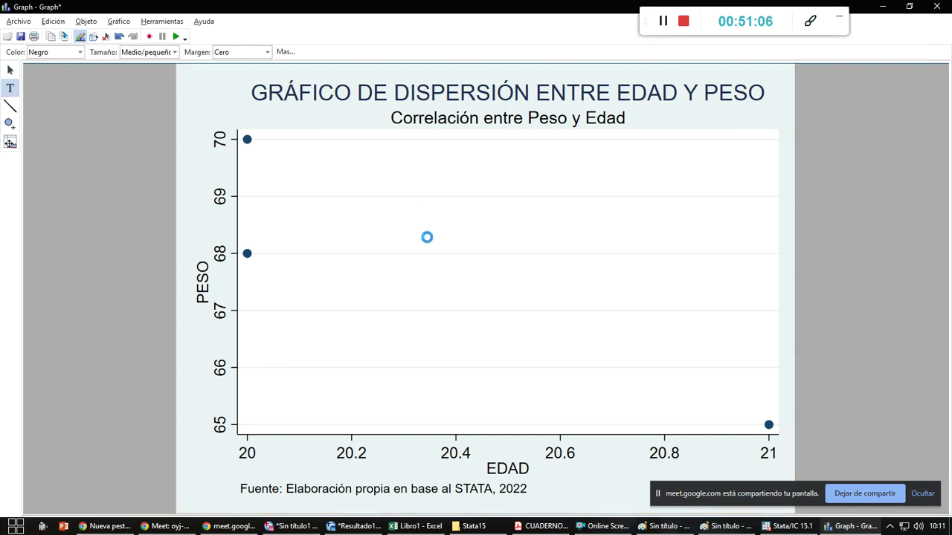
pyautogui.click(428, 227)
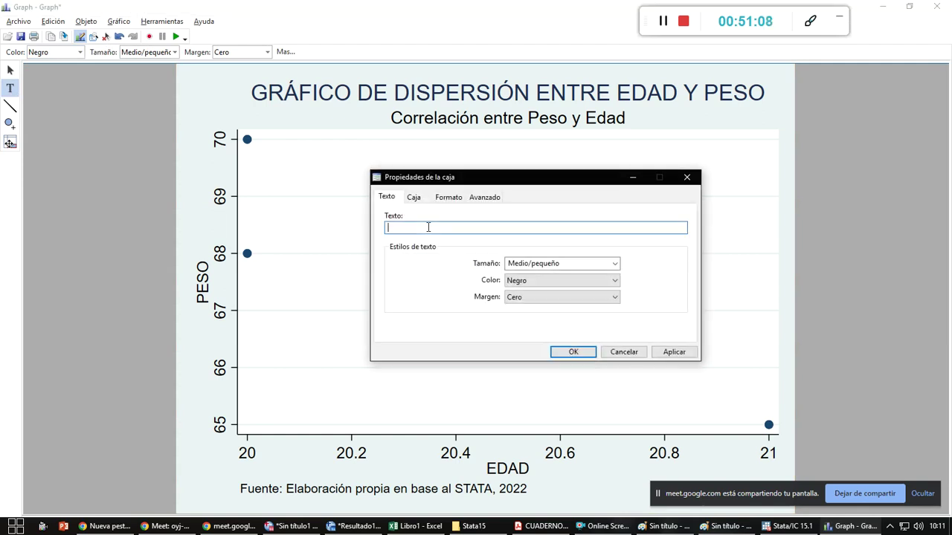
pyautogui.hotkey('ctrl', 'v')
pyautogui.click(614, 283)
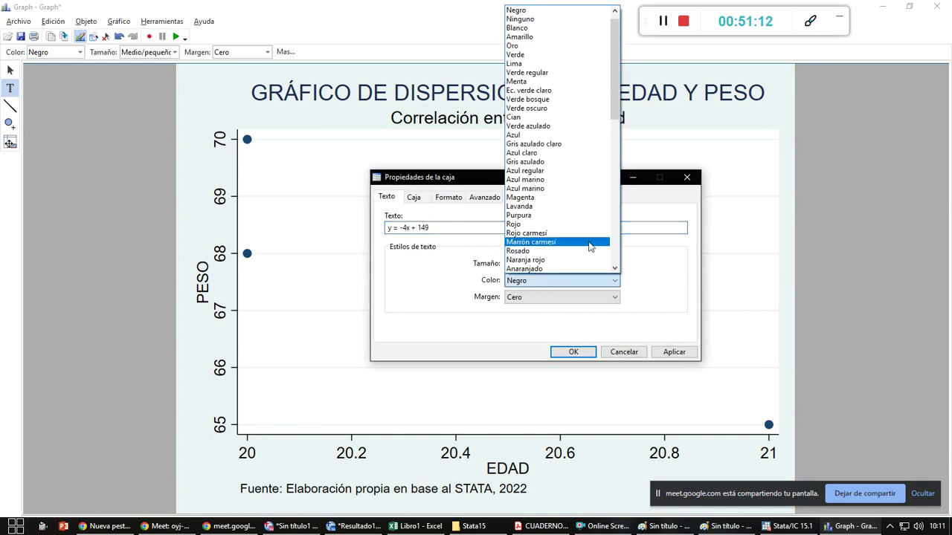
pyautogui.click(583, 217)
pyautogui.click(568, 353)
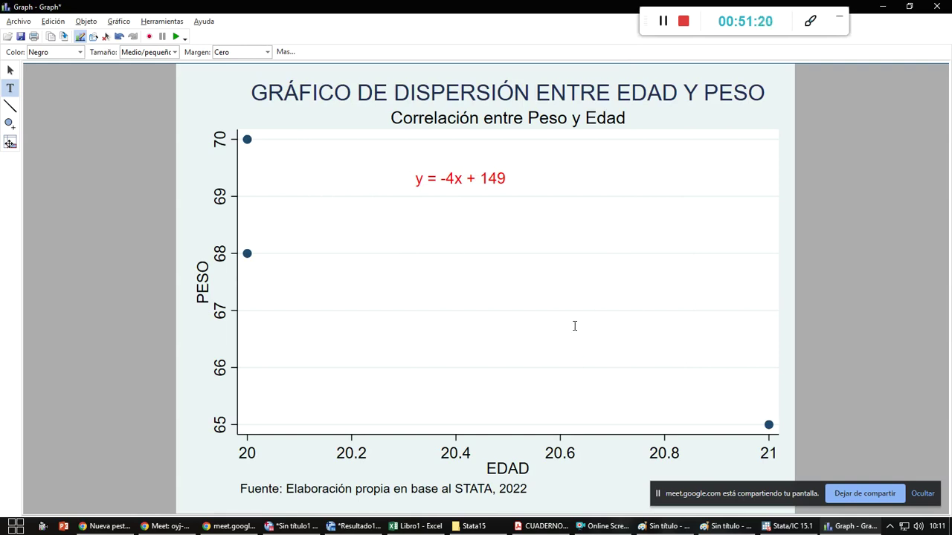
# Switch to Excel, copy "R² = 0,8421" from the chart's trendline label, and return to the Stata graph
pyautogui.hotkey('alt', 'Tab')
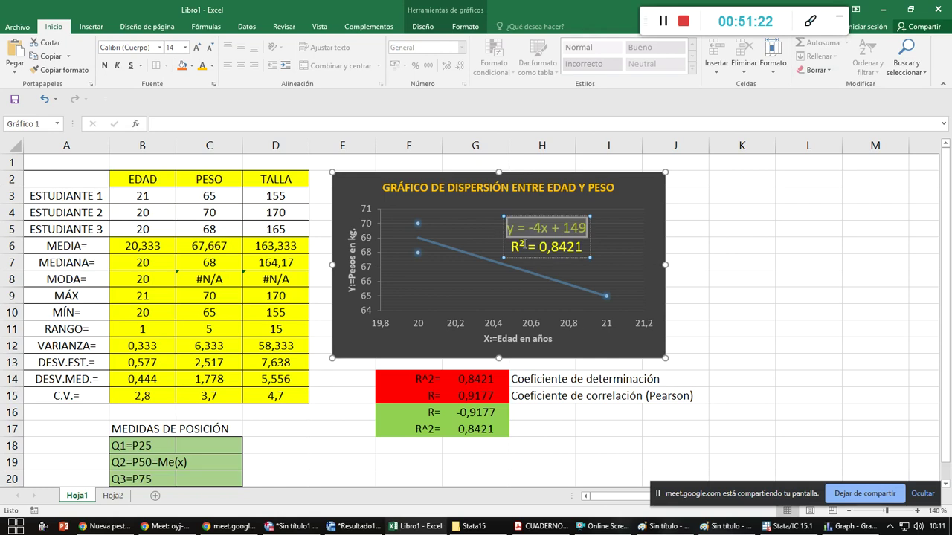
pyautogui.click(525, 246)
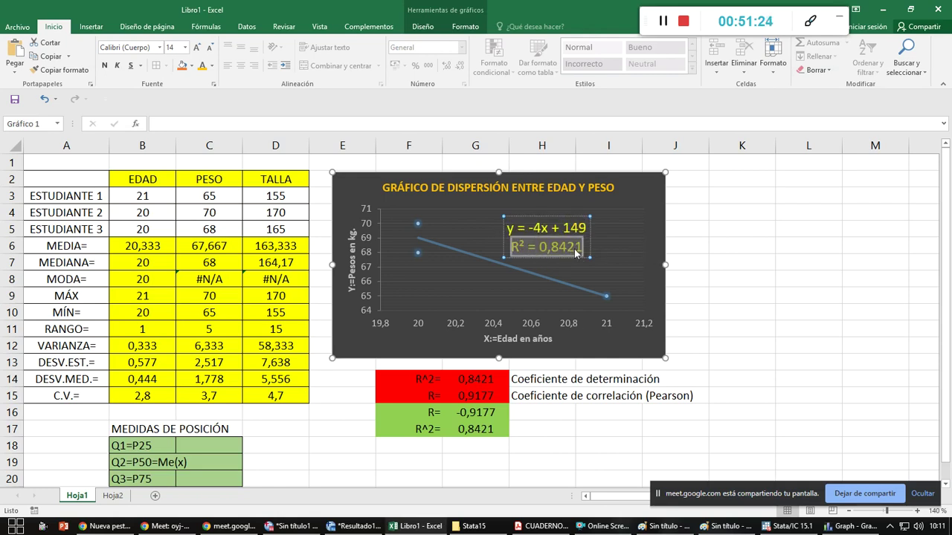
pyautogui.hotkey('alt', 'Tab')
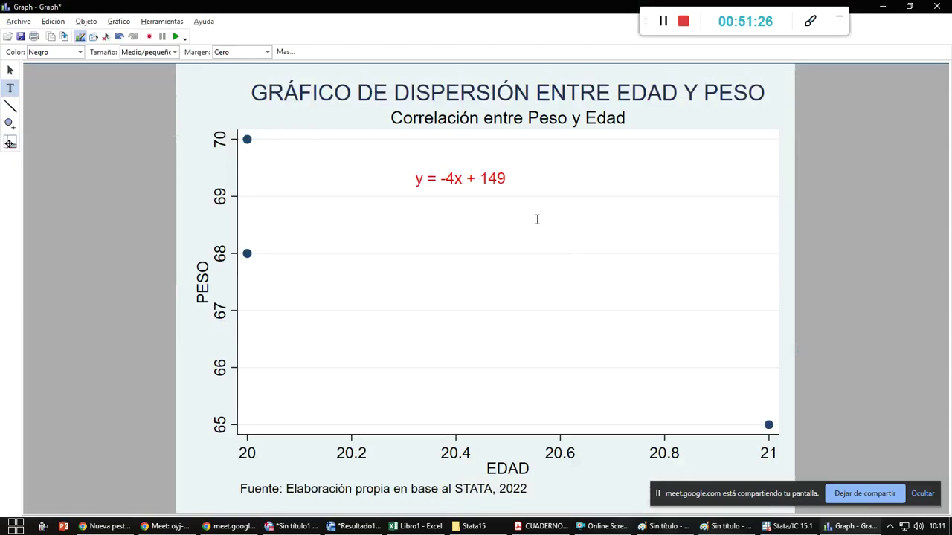
# Add the text "R² = 0,8421" in light blue (Azul claro) just below the equation on the plot
pyautogui.click(454, 180)
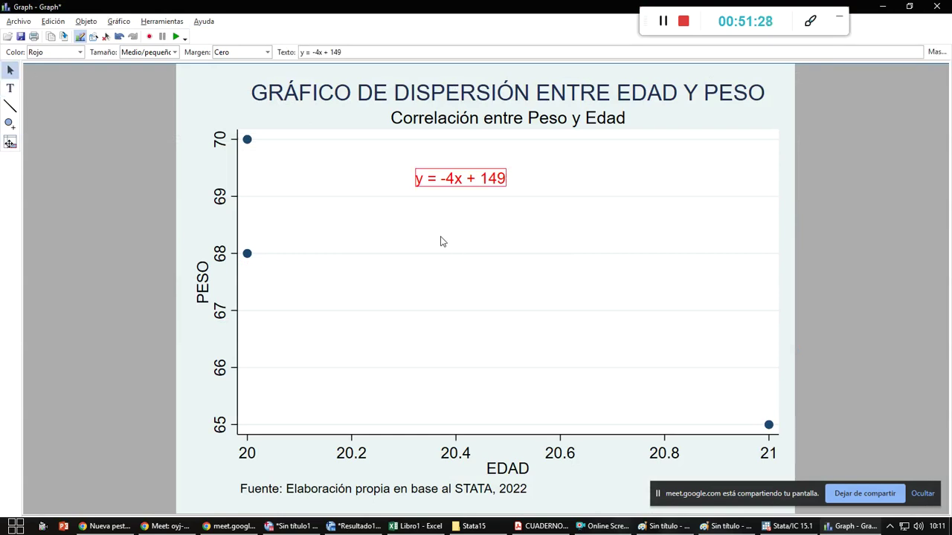
pyautogui.click(430, 220)
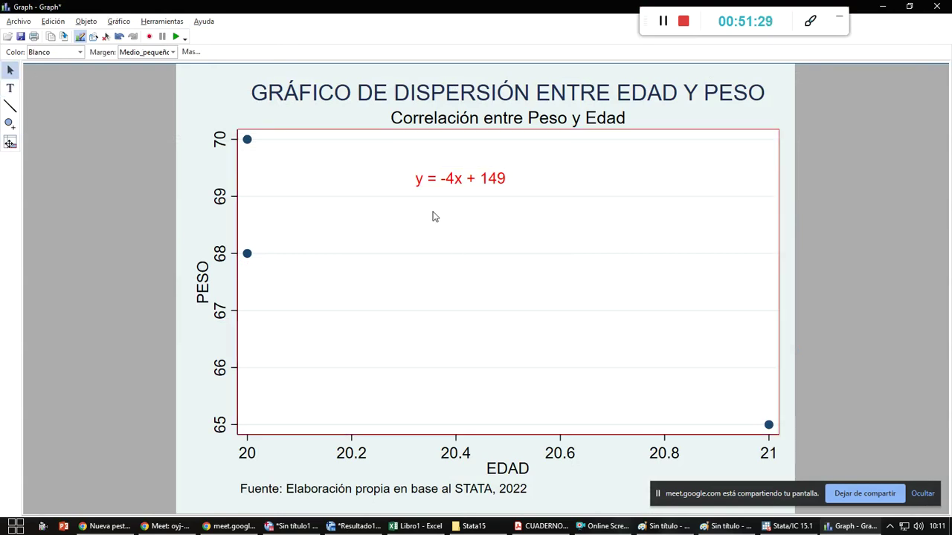
pyautogui.click(10, 88)
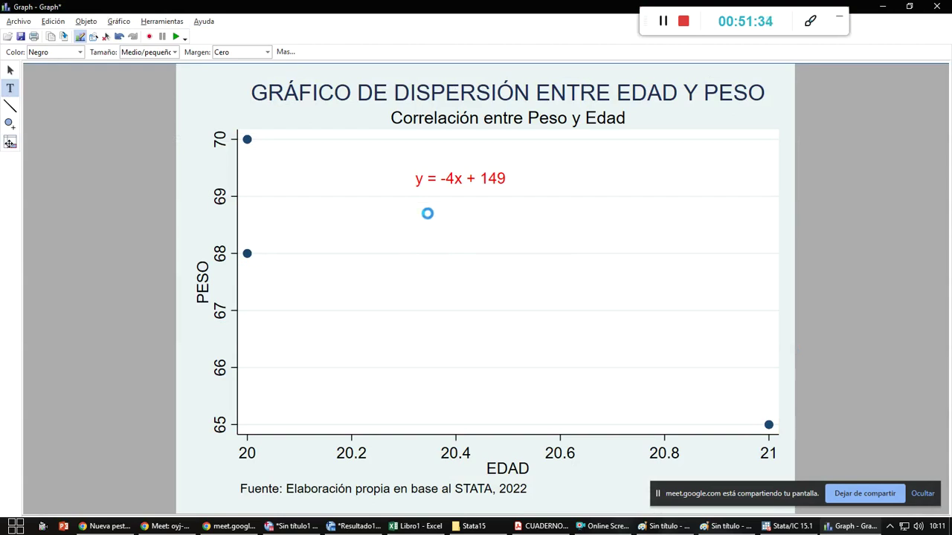
pyautogui.write('R² = 0,8421')
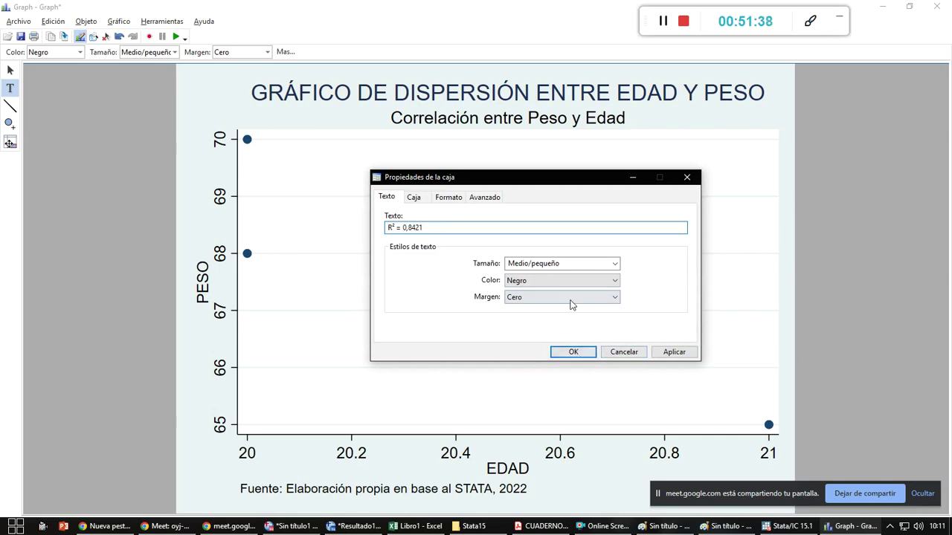
pyautogui.click(615, 281)
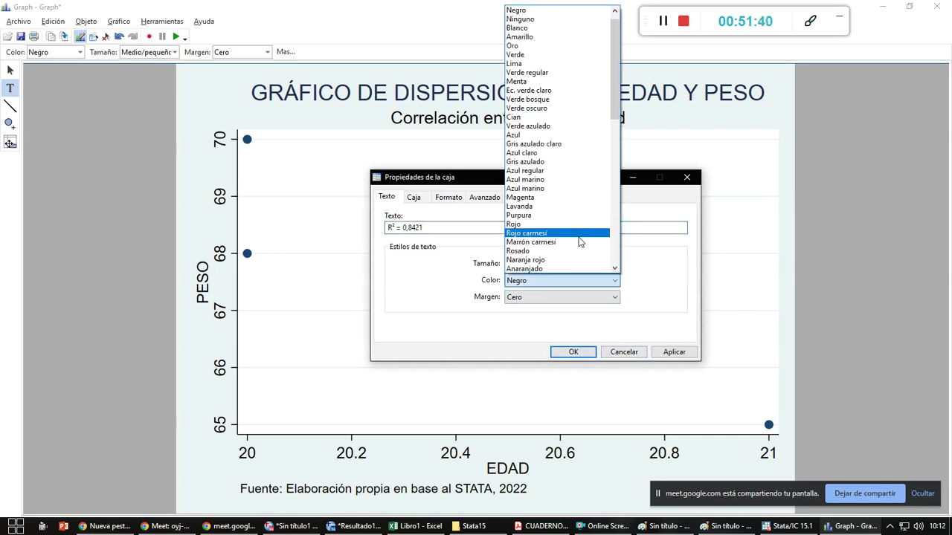
pyautogui.click(571, 153)
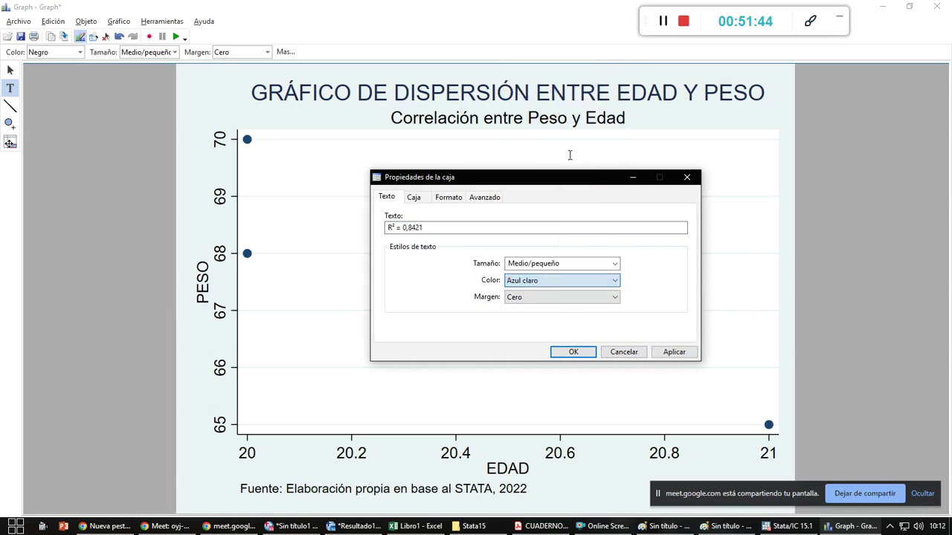
pyautogui.click(571, 351)
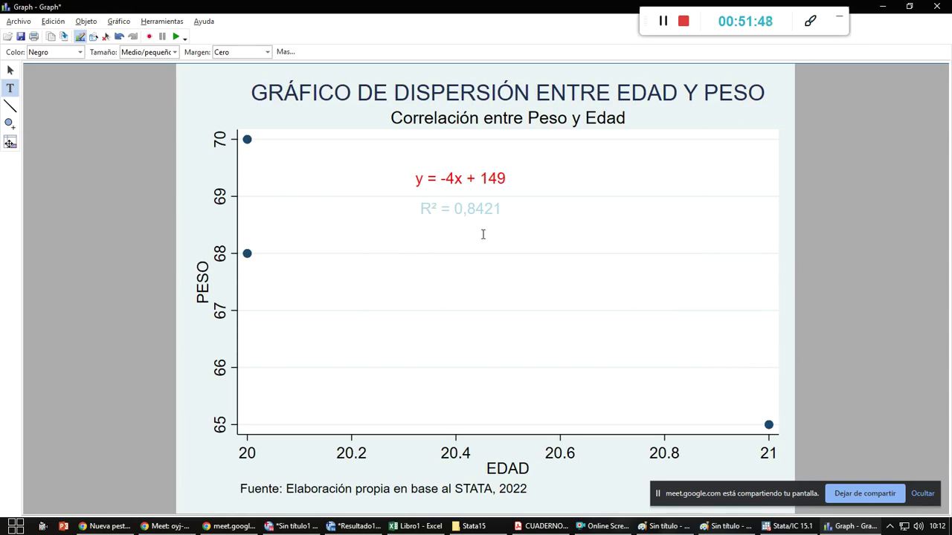
# Undo the light blue R² text and reactivate the Text tool
pyautogui.hotkey('ctrl', 'z')
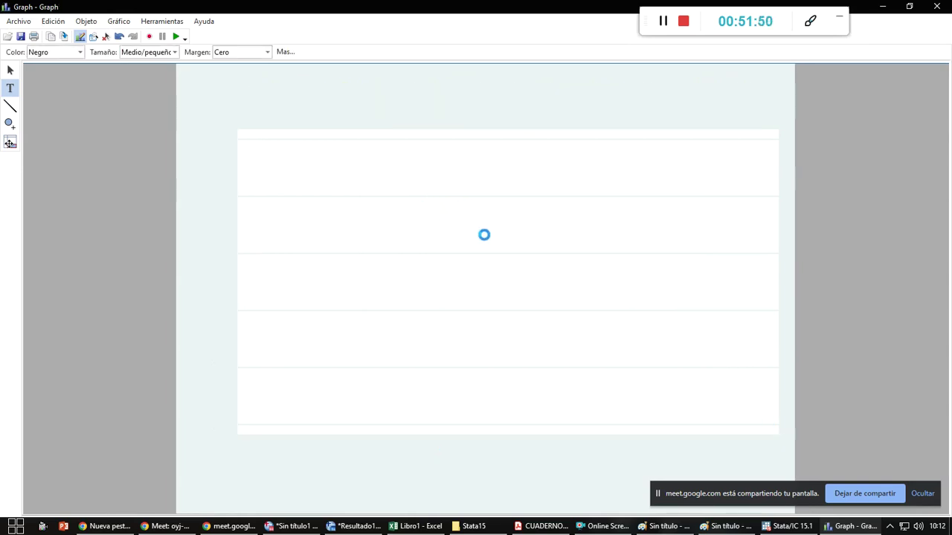
pyautogui.click(11, 70)
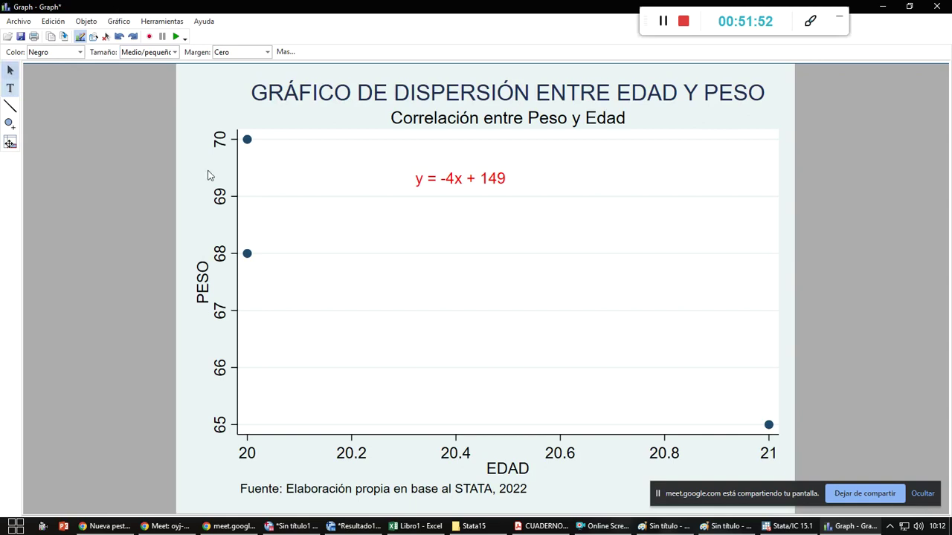
pyautogui.click(10, 88)
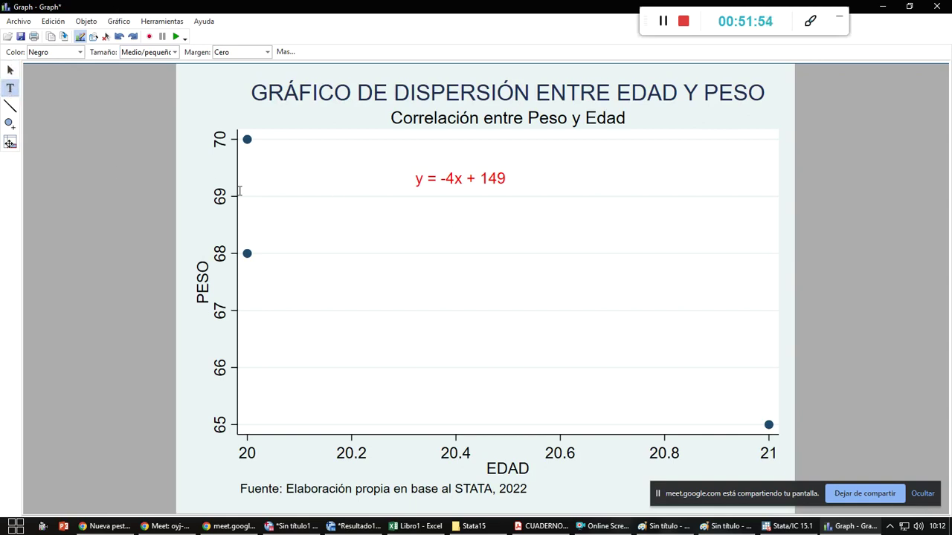
# Add the text "R² = 0,8421" in navy blue (Azul marino) just below the equation on the plot
pyautogui.click(431, 207)
pyautogui.write('R² = 0,8421')
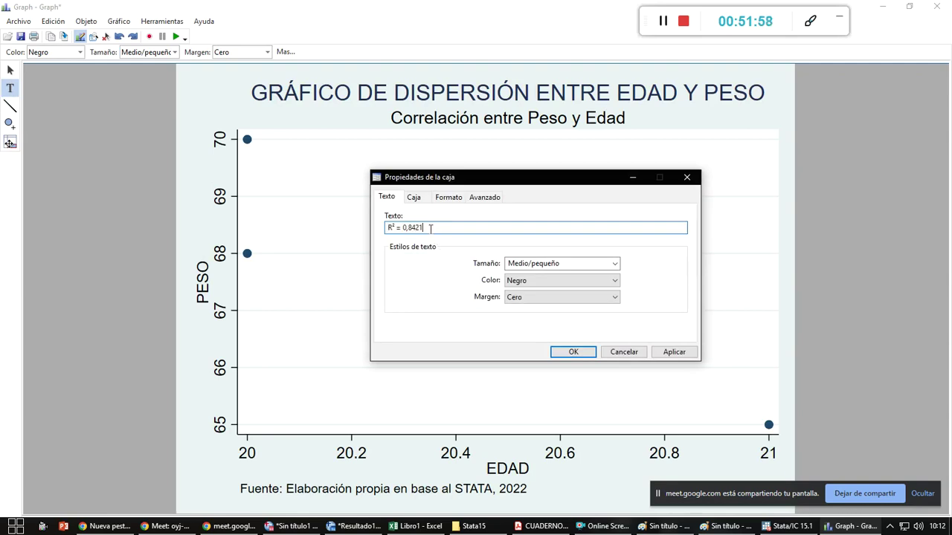
pyautogui.click(615, 281)
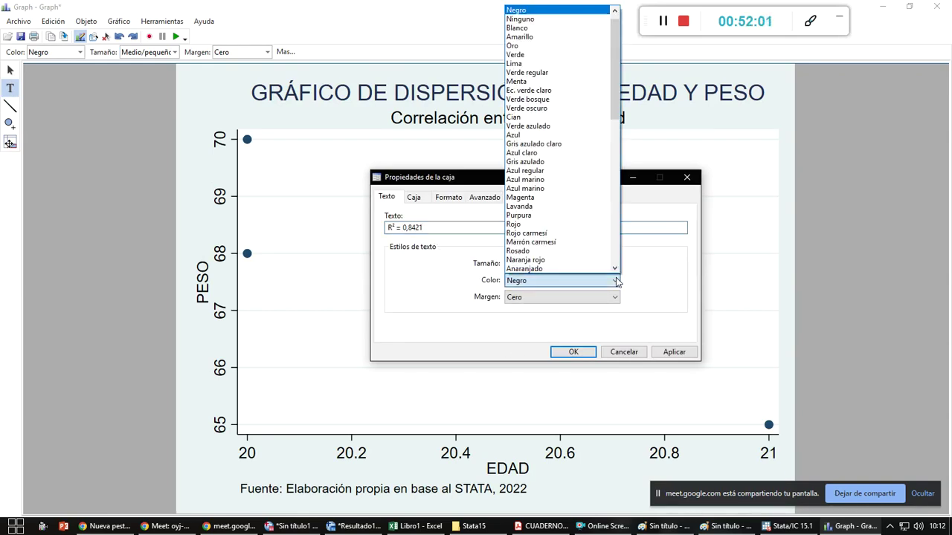
pyautogui.click(571, 180)
pyautogui.click(567, 350)
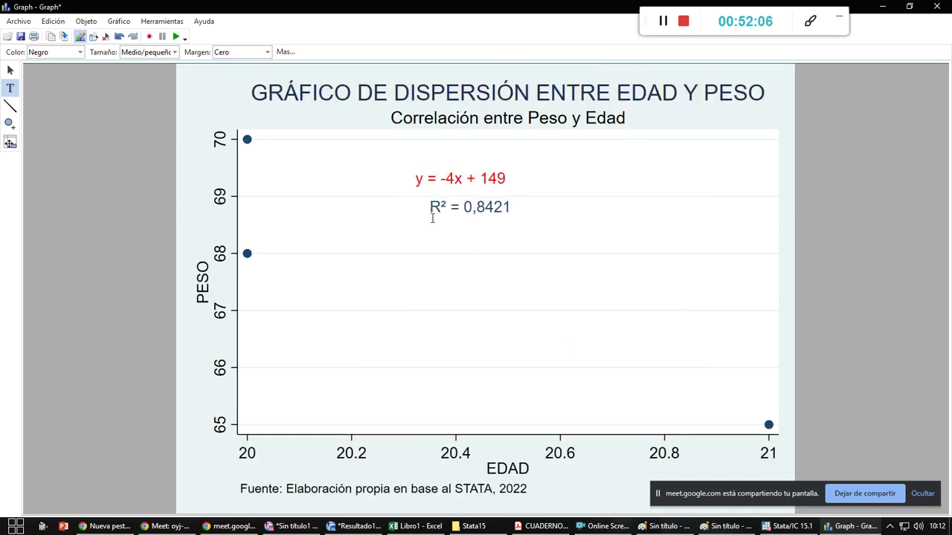
# Check the trendline in the Excel chart and try to draw it in Stata from the age 21, weight 65 point to about weight 69
pyautogui.hotkey('alt', 'Tab')
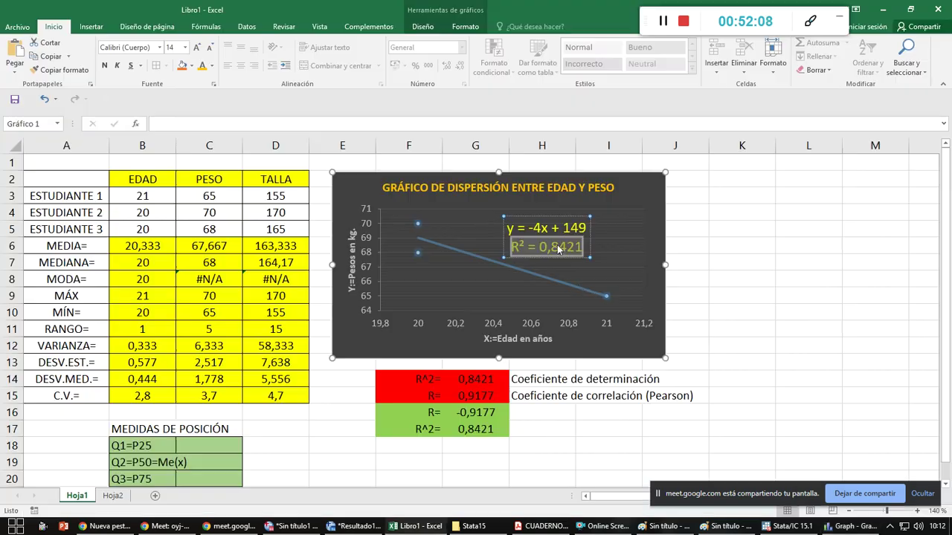
pyautogui.click(514, 268)
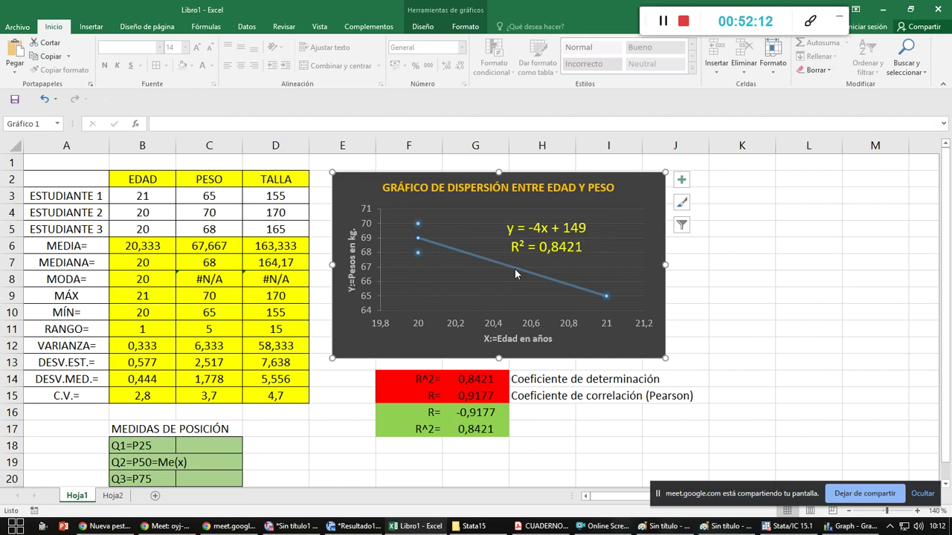
pyautogui.hotkey('alt', 'Tab')
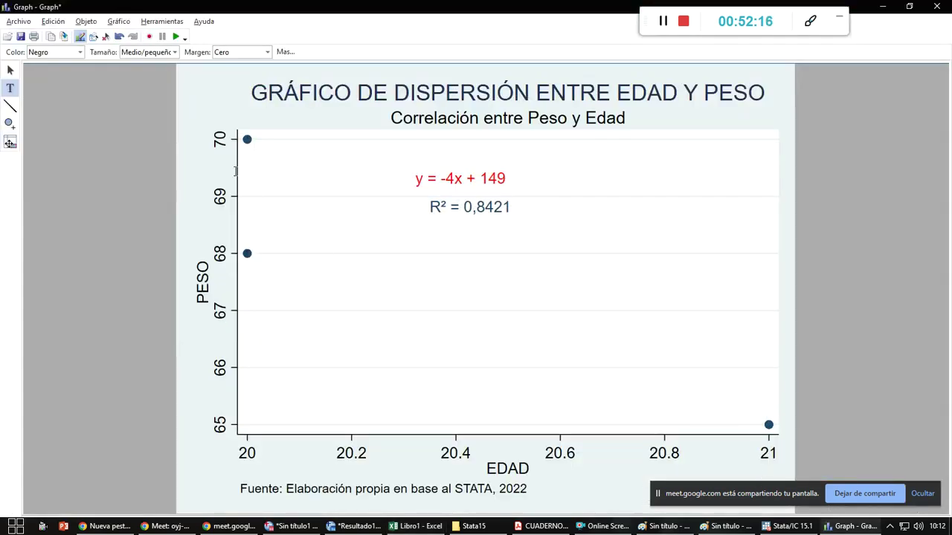
pyautogui.click(11, 105)
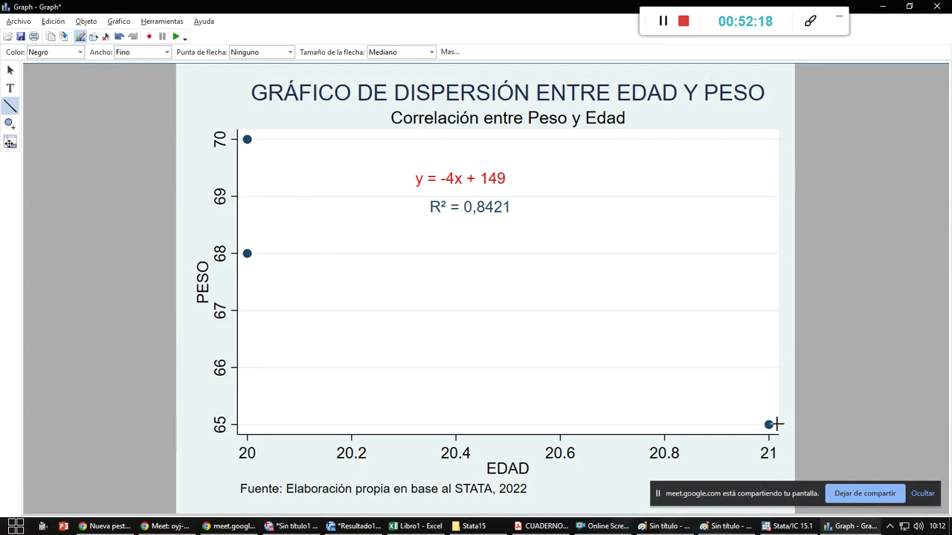
pyautogui.moveTo(769, 423)
pyautogui.mouseDown()
pyautogui.moveTo(440, 299)
pyautogui.moveTo(261, 198)
pyautogui.mouseUp()
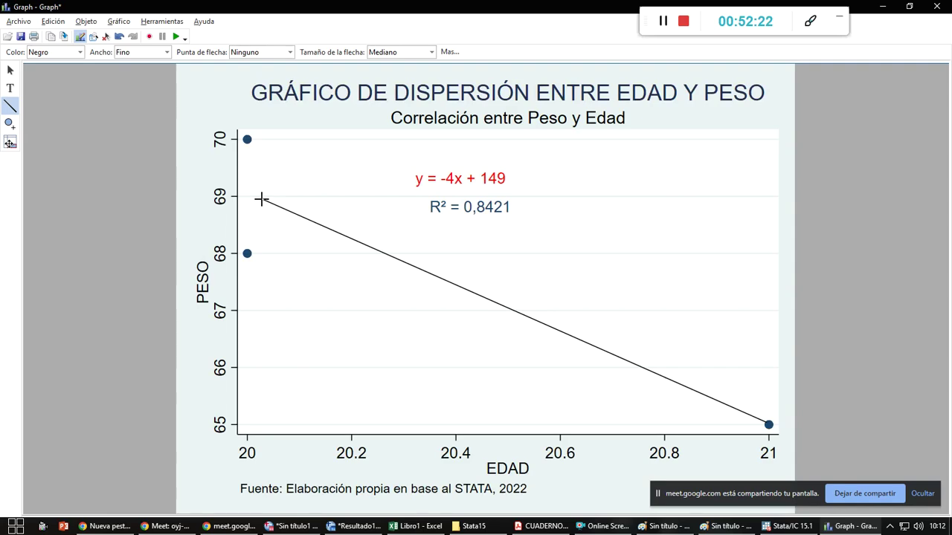
# Compare with the Excel trendline and replace the drawn line with one from age 21, weight 65 to age 20, weight about 69
pyautogui.hotkey('alt', 'Tab')
pyautogui.hotkey('alt', 'Tab')
pyautogui.hotkey('alt', 'Tab')
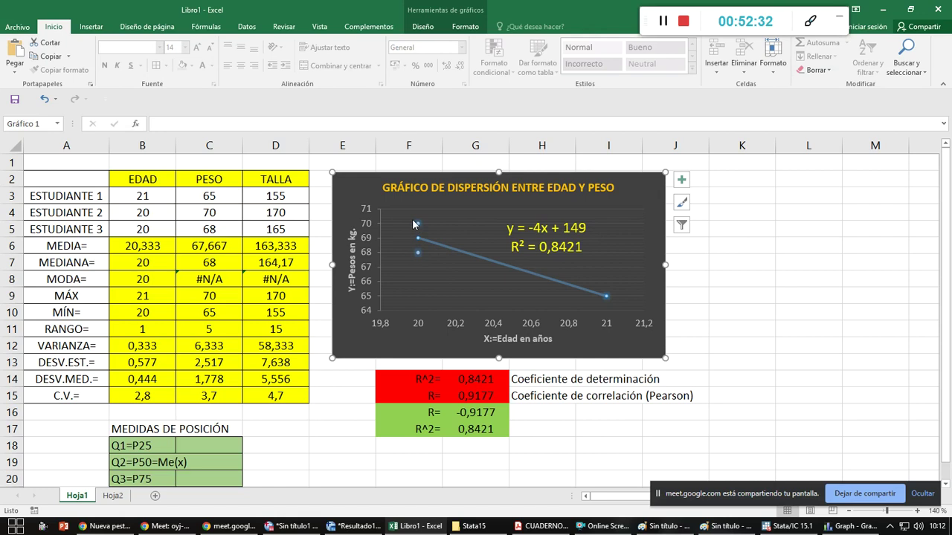
pyautogui.hotkey('alt', 'Tab')
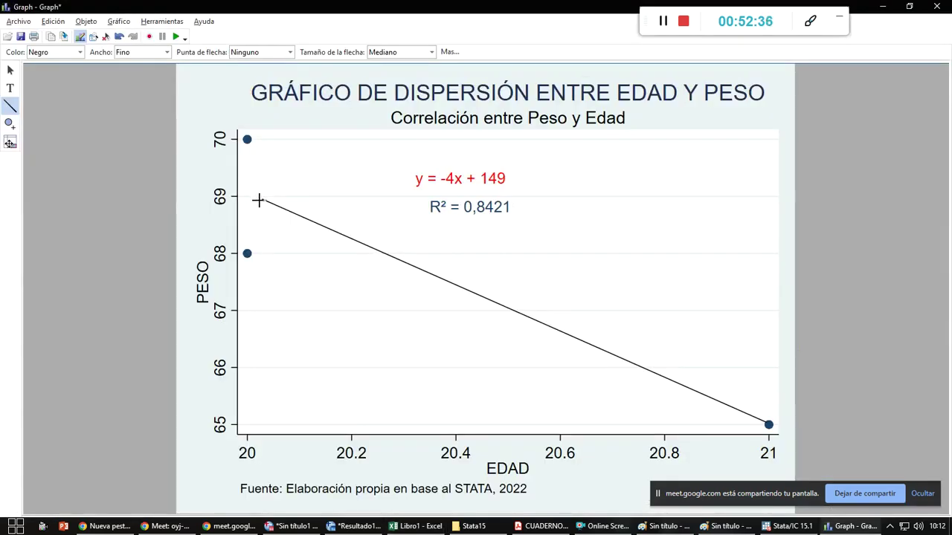
pyautogui.moveTo(261, 197); pyautogui.dragTo(246, 191)
pyautogui.hotkey('ctrl', 'z')
pyautogui.hotkey('ctrl', 'z')
pyautogui.moveTo(768, 425); pyautogui.dragTo(246, 195)
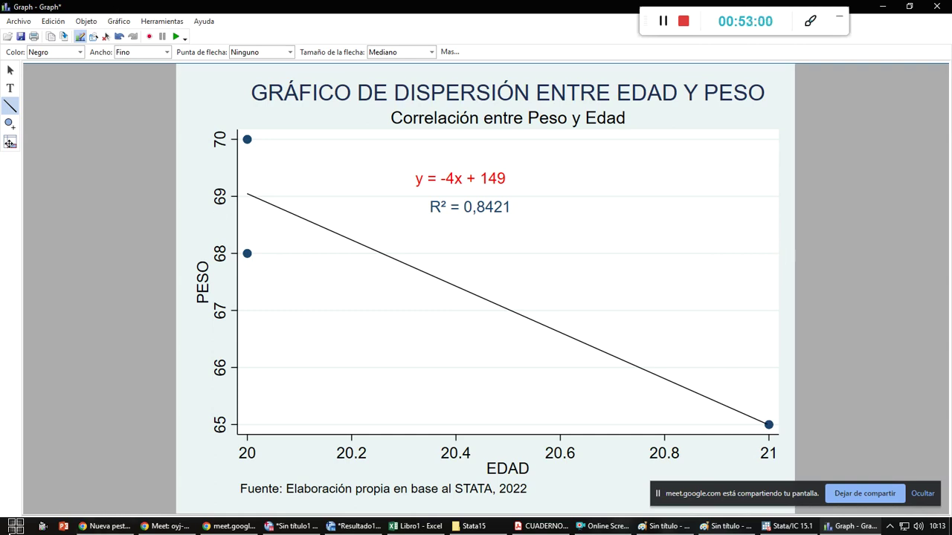
# Open Word with a new blank document and close the document recovery list, discarding the recovered files
pyautogui.press('super')
pyautogui.click(48, 293)
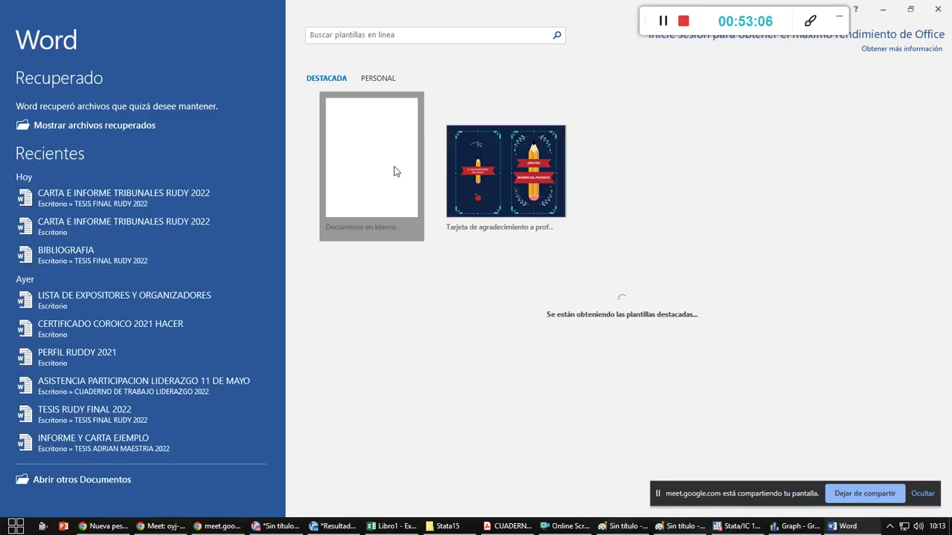
pyautogui.click(394, 171)
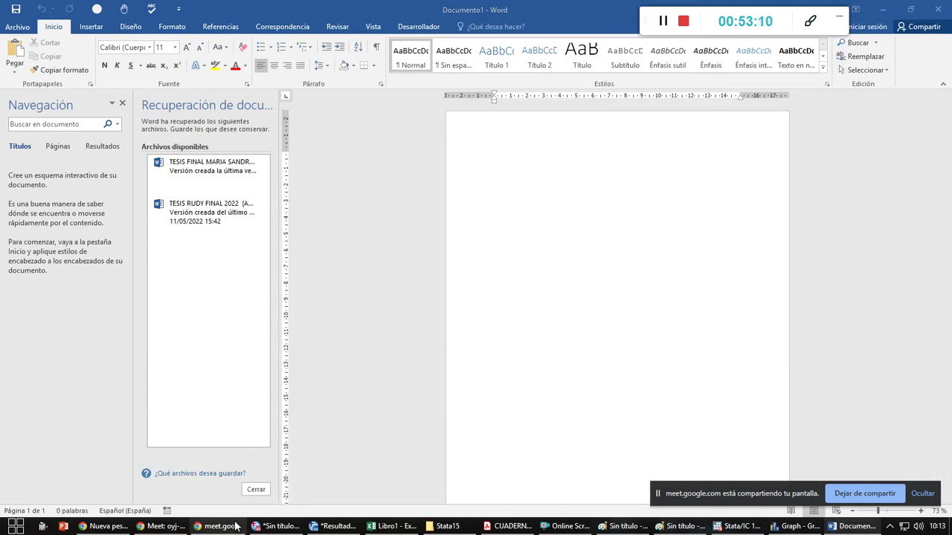
pyautogui.click(251, 495)
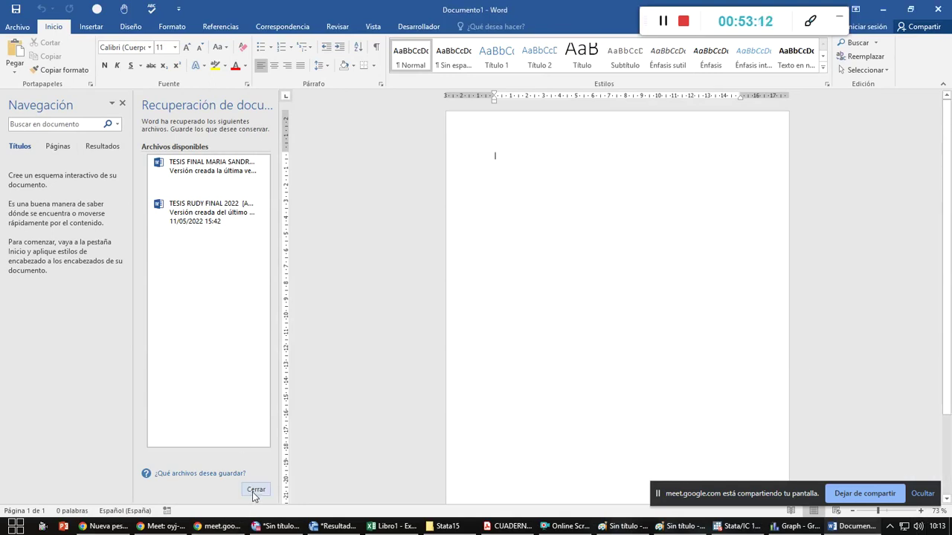
pyautogui.click(253, 494)
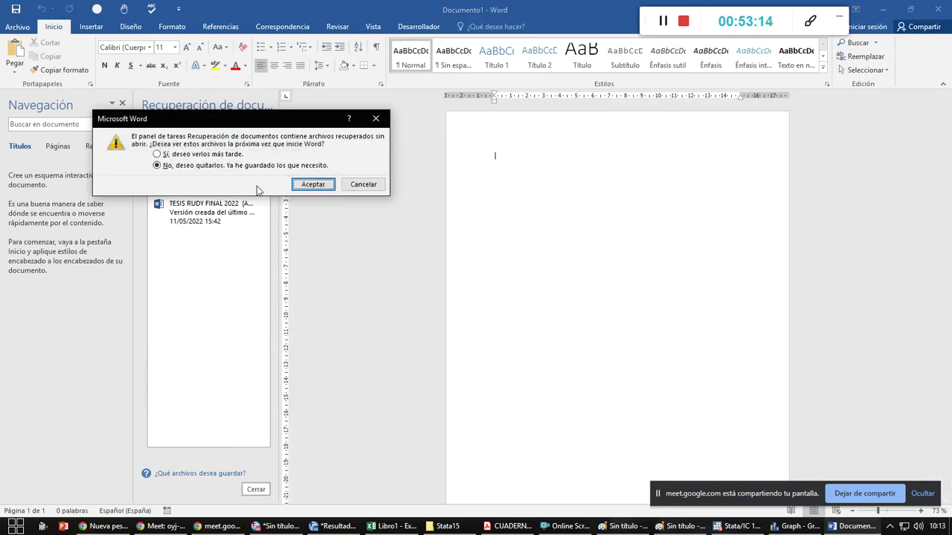
pyautogui.click(302, 189)
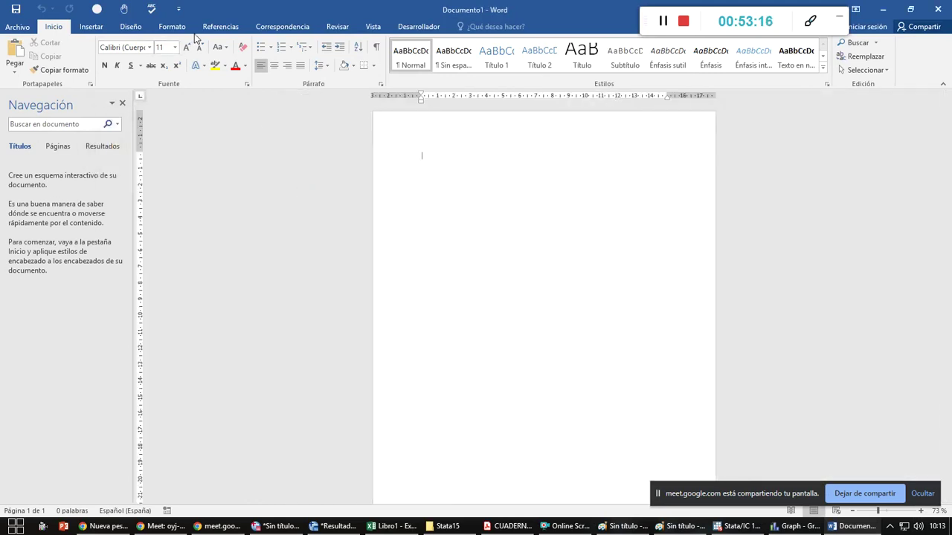
# Change the blank document's paper size to a slightly wider format
pyautogui.click(171, 26)
pyautogui.click(103, 60)
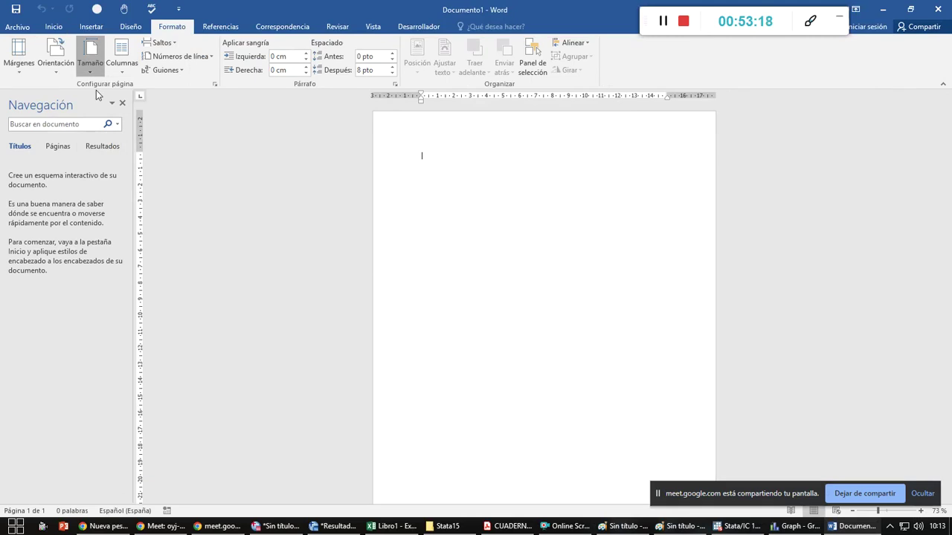
pyautogui.click(111, 90)
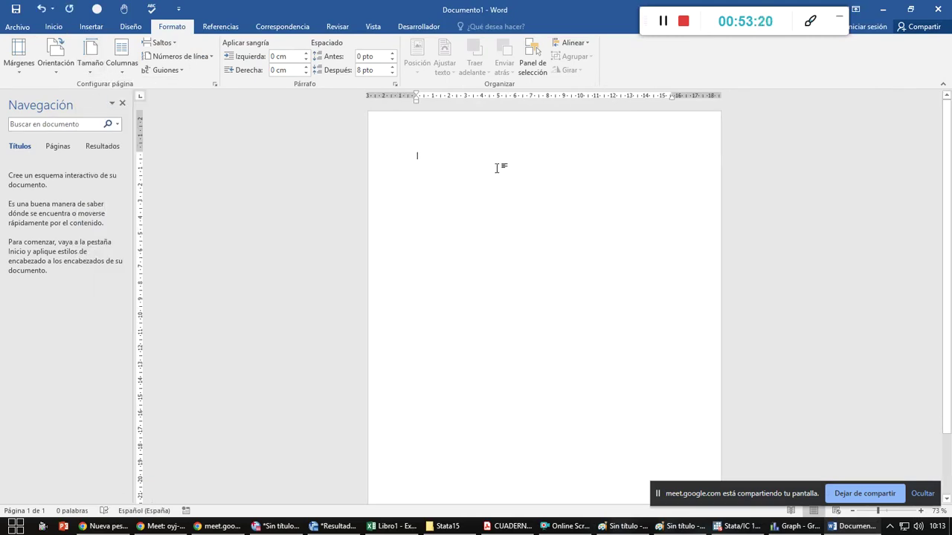
# Write the heading "MEDIDADSA ESTADISTICAS CON EXCEL" and format it centred, bold and 20 pt
pyautogui.write('MEDIDADSA ESTADISTICAS CON EXCEL')
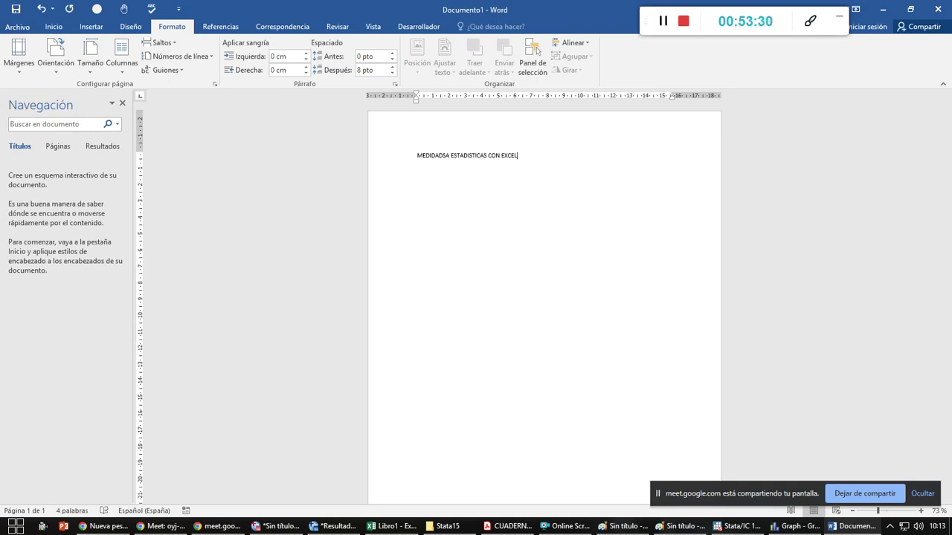
pyautogui.moveTo(417, 157); pyautogui.dragTo(513, 237)
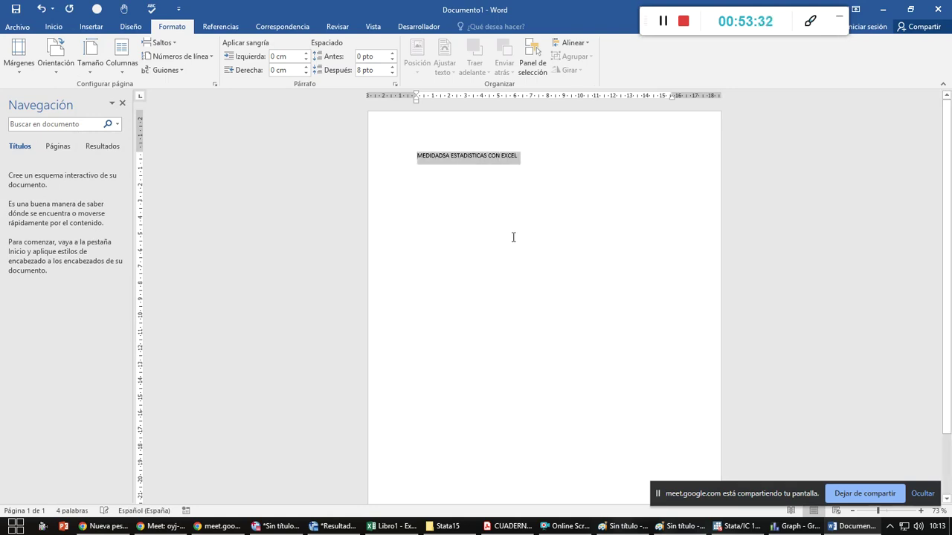
pyautogui.click(54, 27)
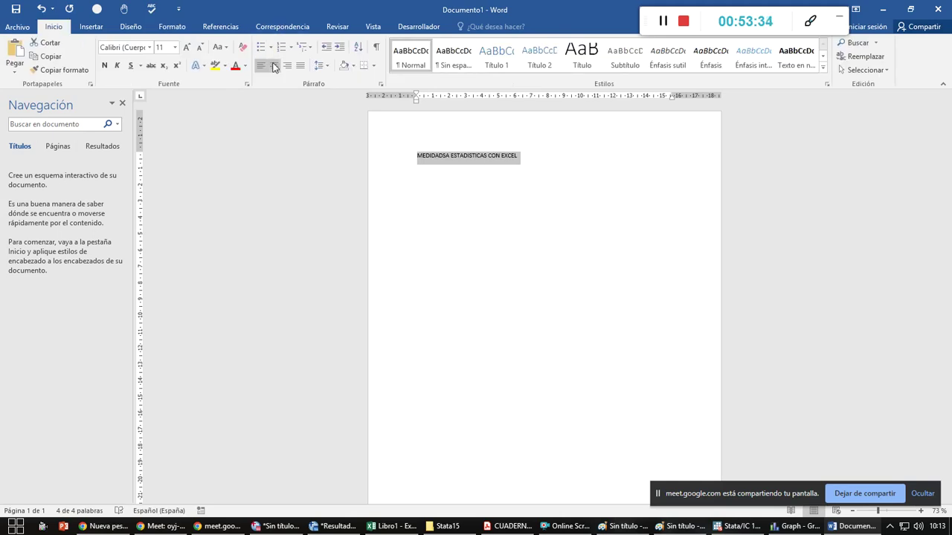
pyautogui.click(274, 66)
pyautogui.click(174, 47)
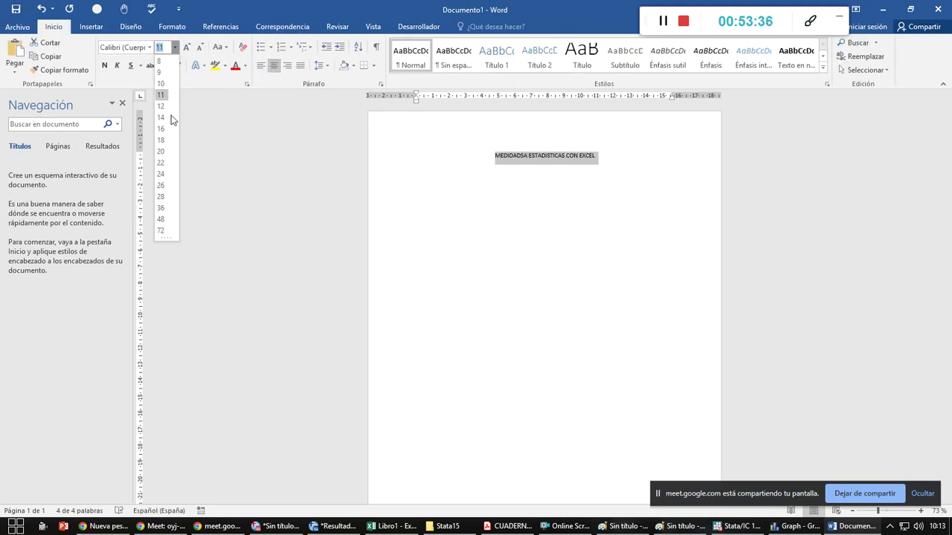
pyautogui.click(160, 153)
pyautogui.click(104, 66)
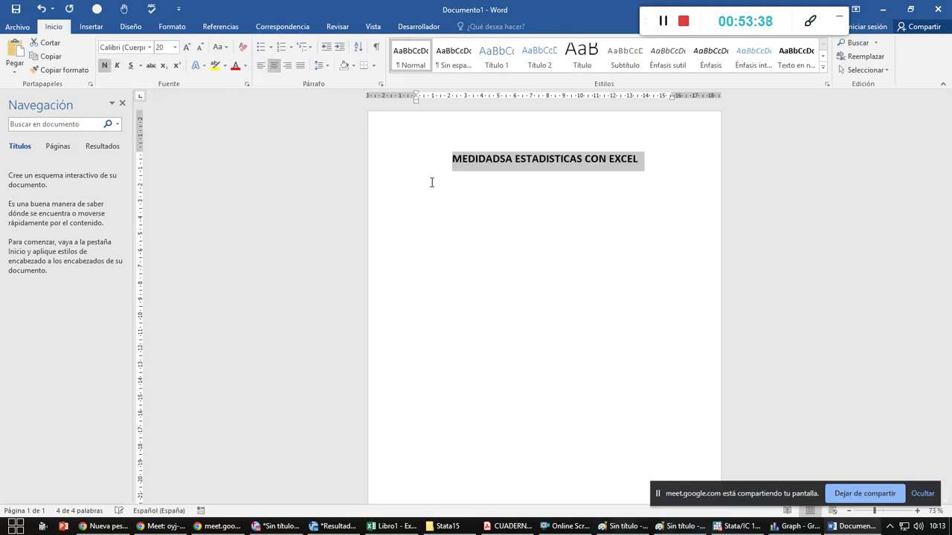
# Correct the heading's spelling to "MEDIDAS ESTADÍSTICAS CON EXCEL"
pyautogui.click(502, 158)
pyautogui.press('BackSpace')
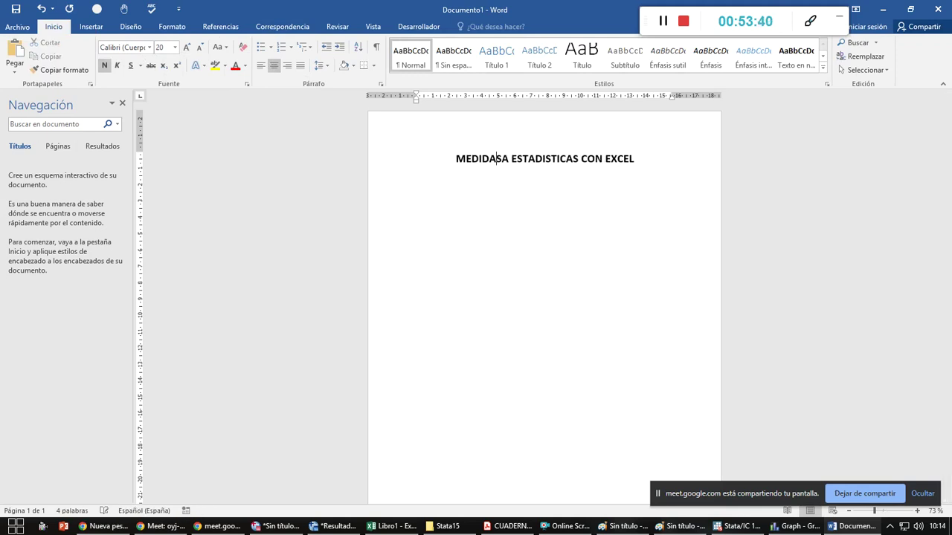
pyautogui.press('Right')
pyautogui.press('Delete')
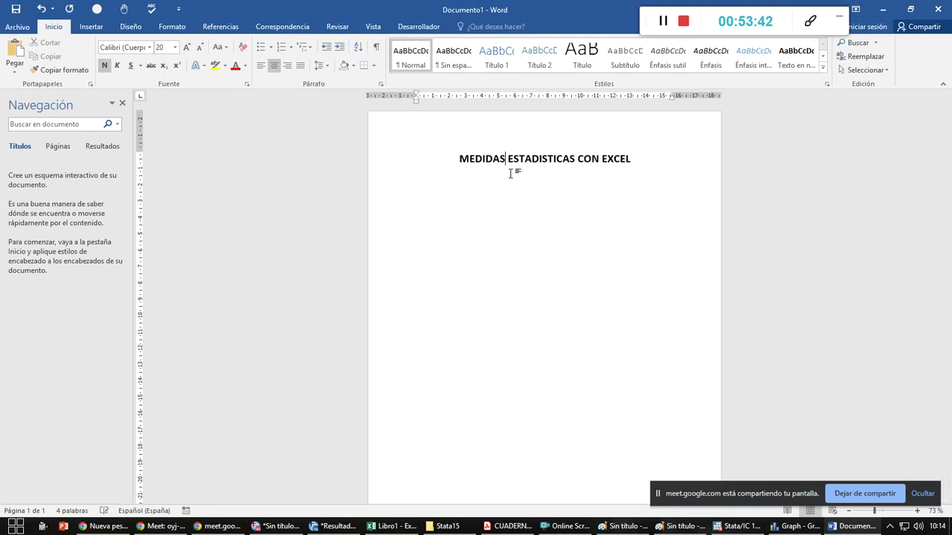
pyautogui.click(542, 158)
pyautogui.press('BackSpace')
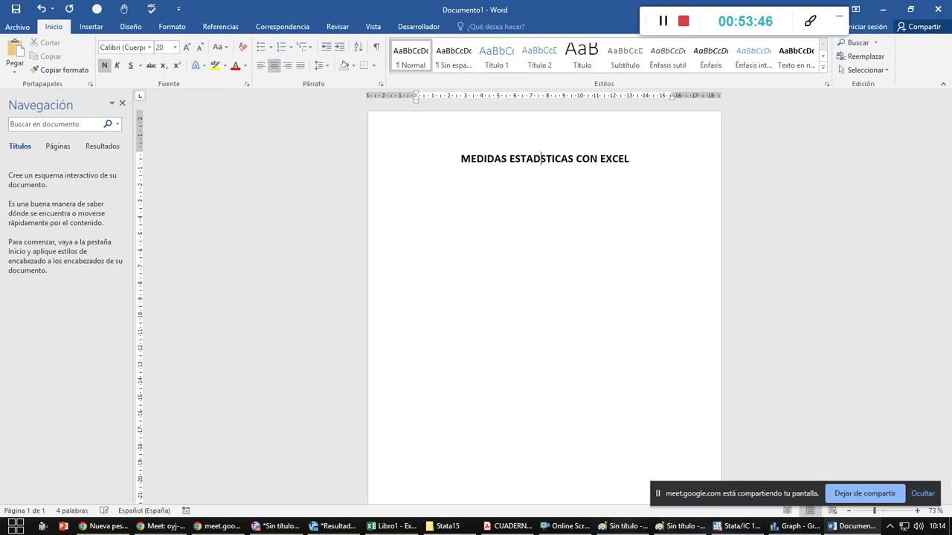
pyautogui.write('Í')
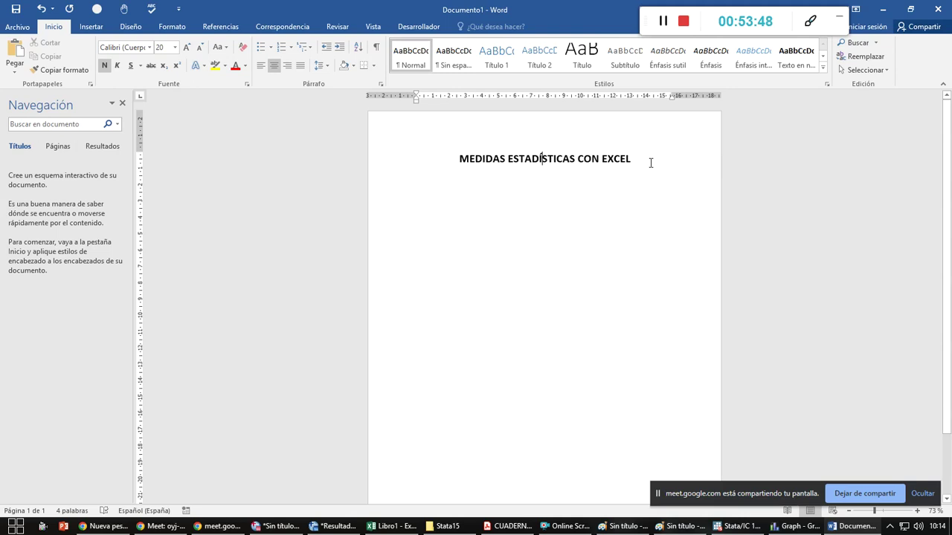
# Insert "Y GRÁFICO" before "CON EXCEL" in the heading
pyautogui.moveTo(651, 163); pyautogui.dragTo(451, 176)
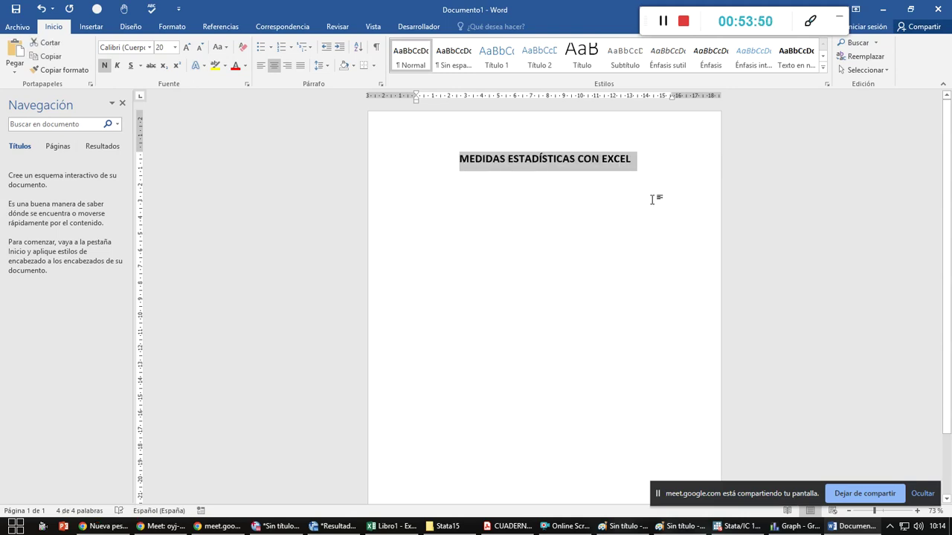
pyautogui.click(574, 169)
pyautogui.write('Y GRÁFICO')
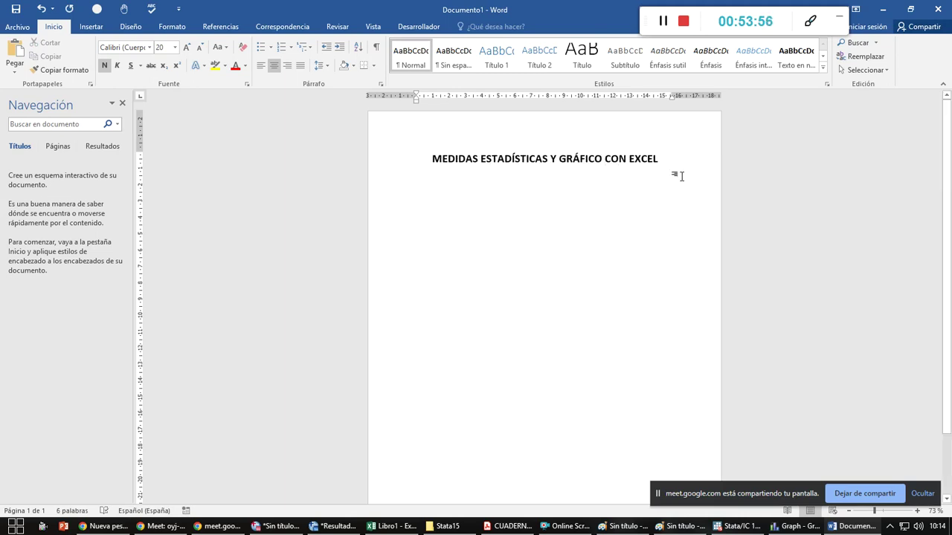
# Copy the heading "MEDIDAS ESTADÍSTICAS Y GRÁFICO CON EXCEL" and paste it twice below, leaving a blank line after the original
pyautogui.moveTo(428, 158); pyautogui.dragTo(644, 171)
pyautogui.hotkey('ctrl', 'c')
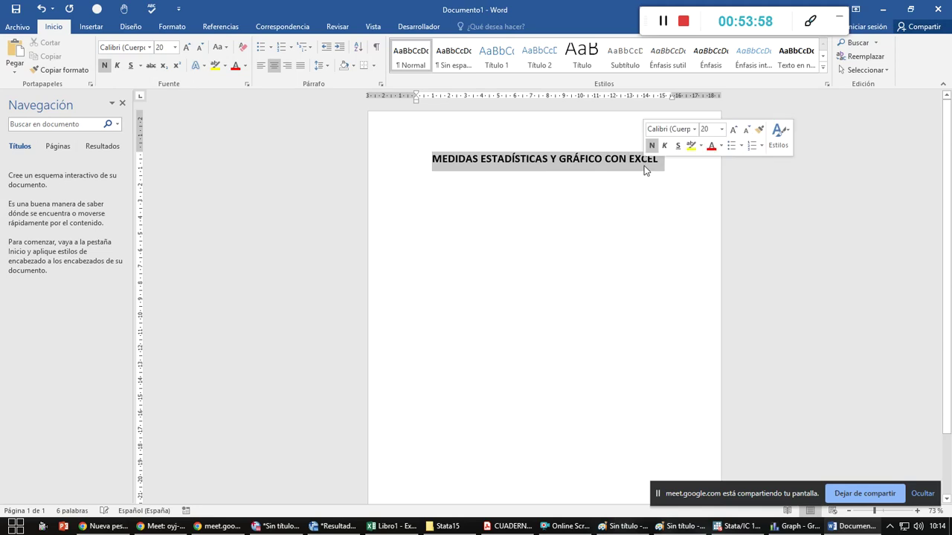
pyautogui.click(602, 219)
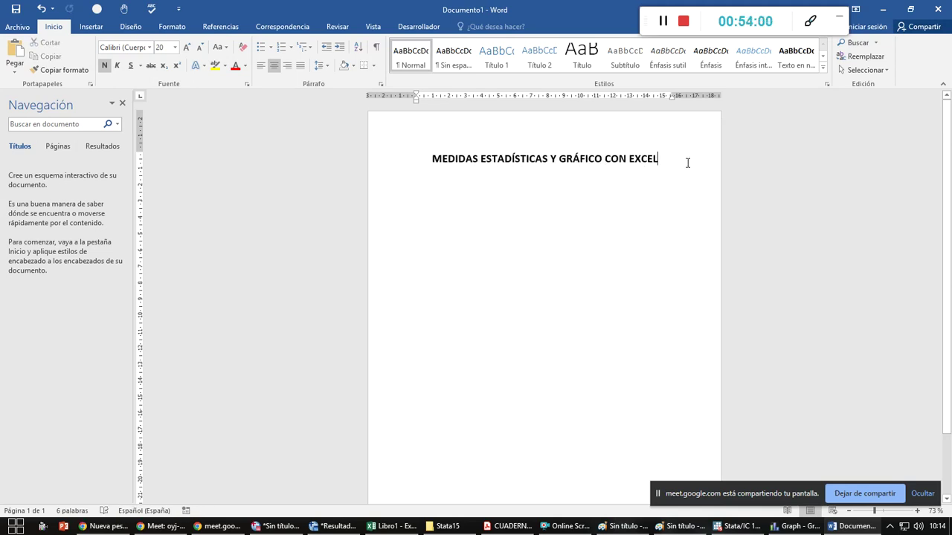
pyautogui.press('Return')
pyautogui.press('Return')
pyautogui.hotkey('ctrl', 'v')
pyautogui.hotkey('ctrl', 'v')
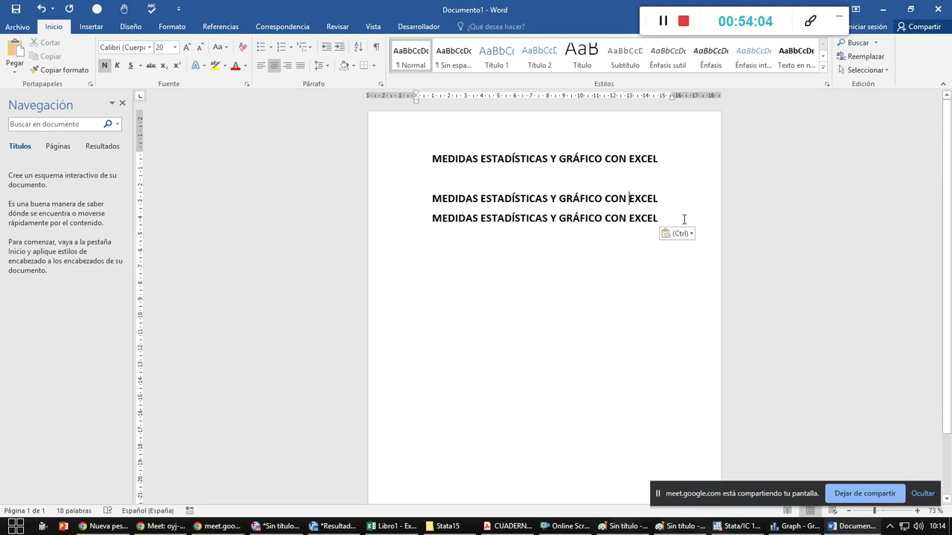
# Replace "EXCEL" with "STATA" in the second heading and with "SPSS" in the third
pyautogui.write('STATA')
pyautogui.press('Delete')
pyautogui.press('Delete')
pyautogui.press('Delete')
pyautogui.press('Delete')
pyautogui.press('Delete')
pyautogui.press('BackSpace')
pyautogui.press('BackSpace')
pyautogui.press('BackSpace')
pyautogui.press('BackSpace')
pyautogui.write('SPSS')
pyautogui.press('Delete')
# Insert blank lines between the STATA and SPSS headings and between the EXCEL and STATA headings to make room for content
pyautogui.press('Return')
pyautogui.press('Return')
pyautogui.press('Return')
pyautogui.press('Return')
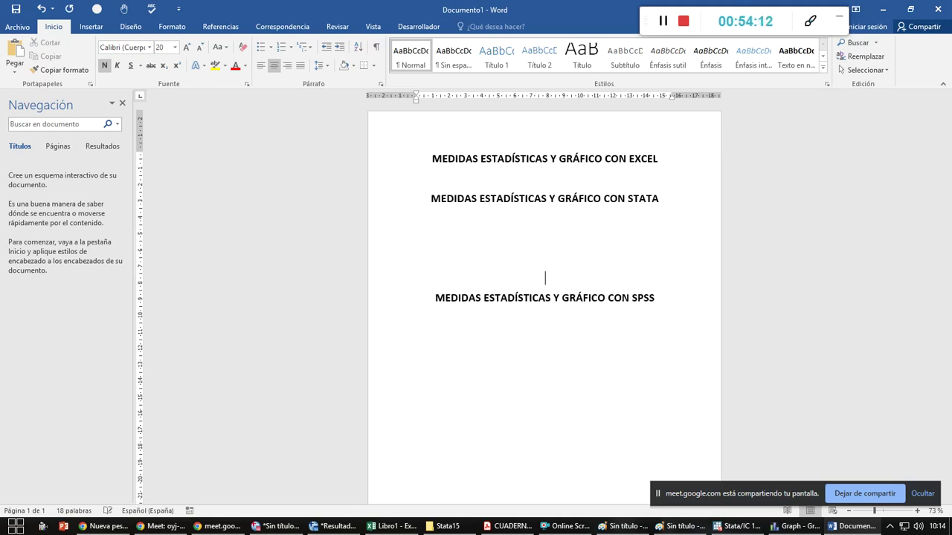
pyautogui.press('Return')
pyautogui.press('Return')
pyautogui.press('Return')
pyautogui.press('Return')
pyautogui.press('Return')
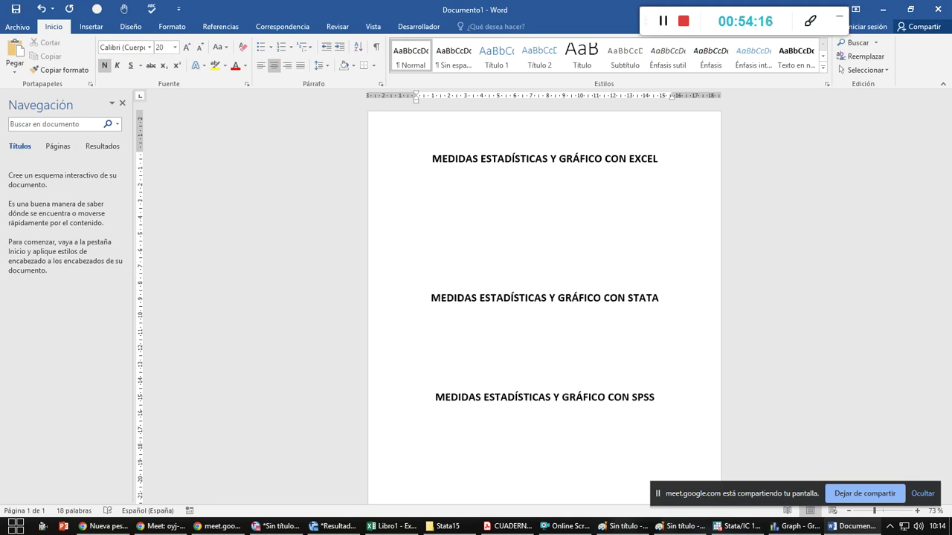
# Copy the statistics table A2:D15 from the Excel workbook and paste it as an image into a blank Paint canvas
pyautogui.hotkey('alt', 'Tab')
pyautogui.hotkey('alt', 'Tab')
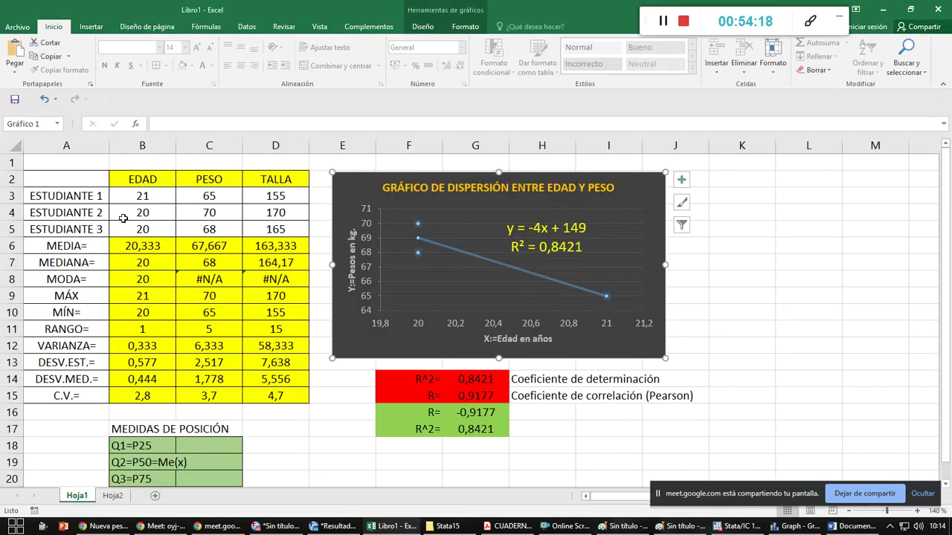
pyautogui.moveTo(54, 182); pyautogui.dragTo(253, 398)
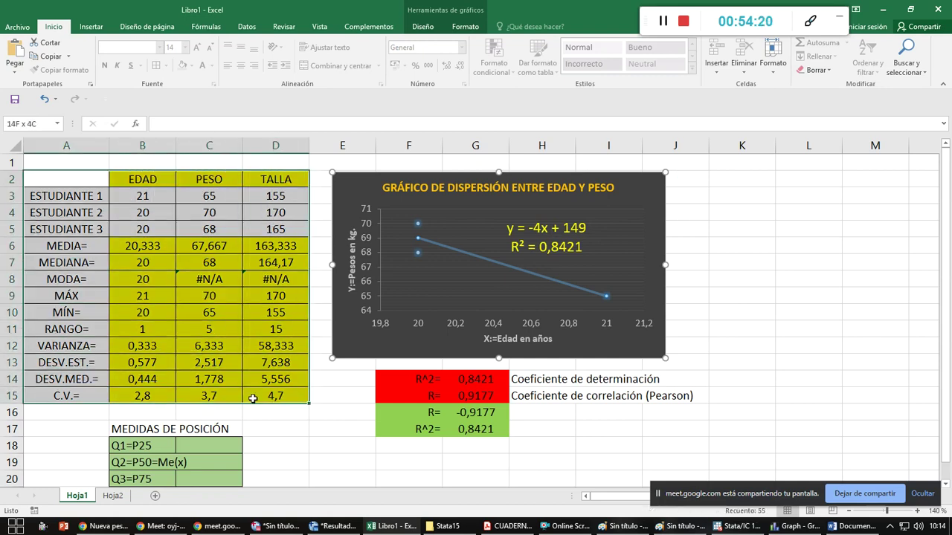
pyautogui.hotkey('ctrl', 'c')
pyautogui.click(11, 528)
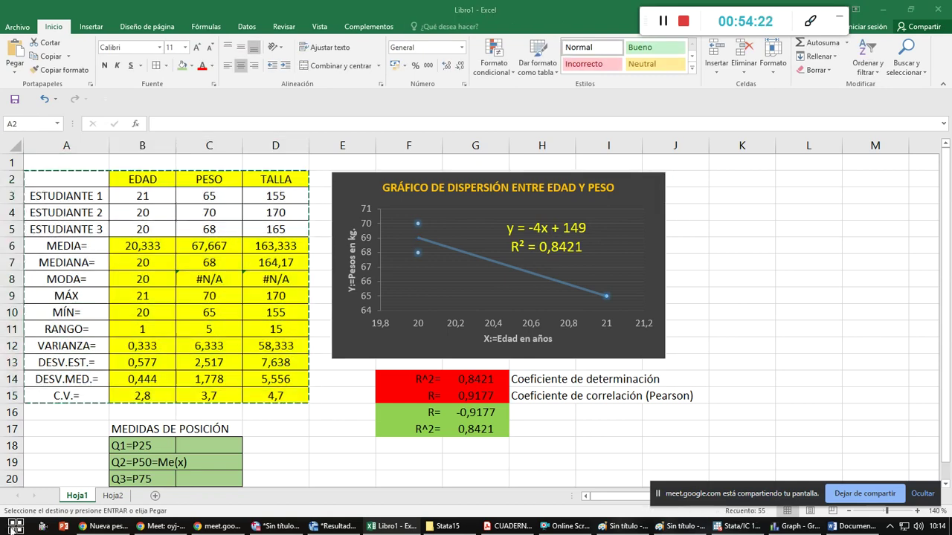
pyautogui.click(20, 253)
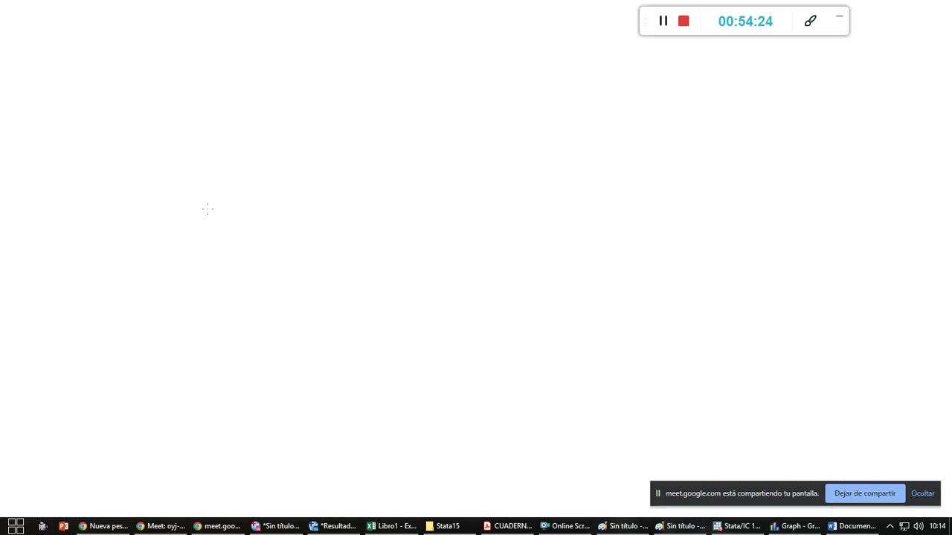
pyautogui.hotkey('ctrl', 'v')
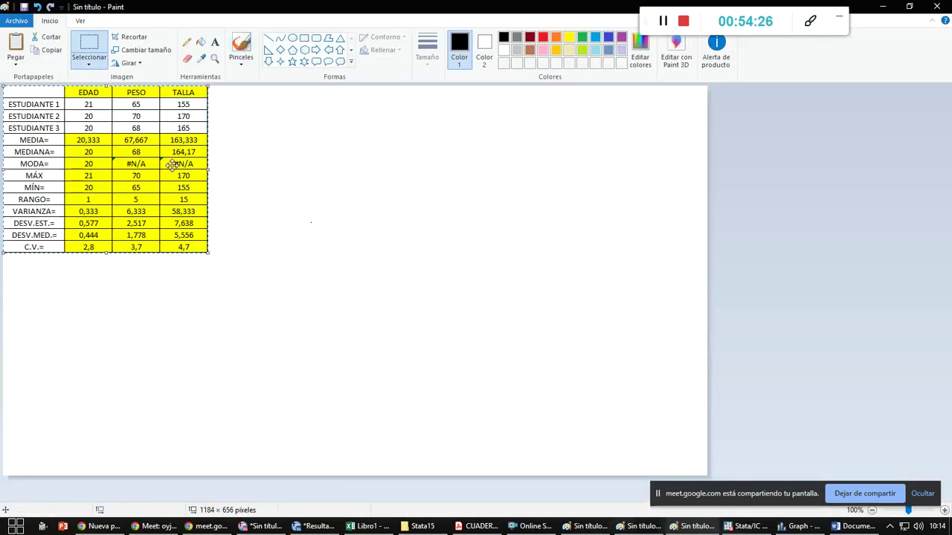
# Switch to the Word document and paste the statistics table image below the heading "MEDIDAS ESTADÍSTICAS Y GRÁFICO CON EXCEL"
pyautogui.hotkey('alt', 'Tab')
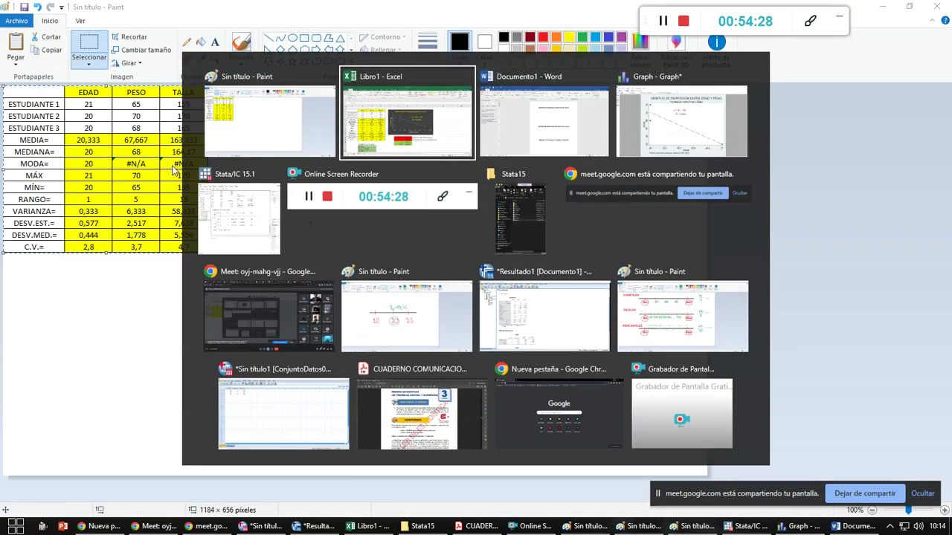
pyautogui.press('Tab')
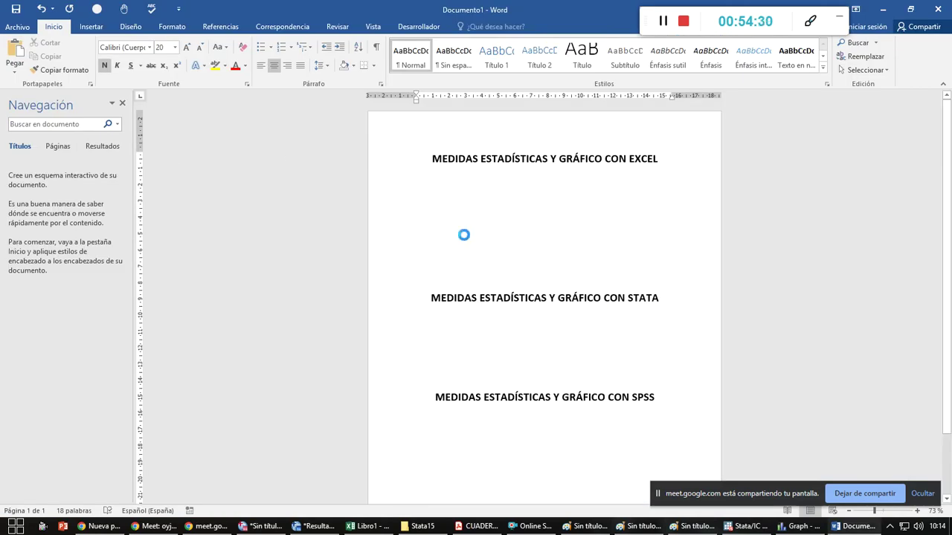
pyautogui.hotkey('ctrl', 'v')
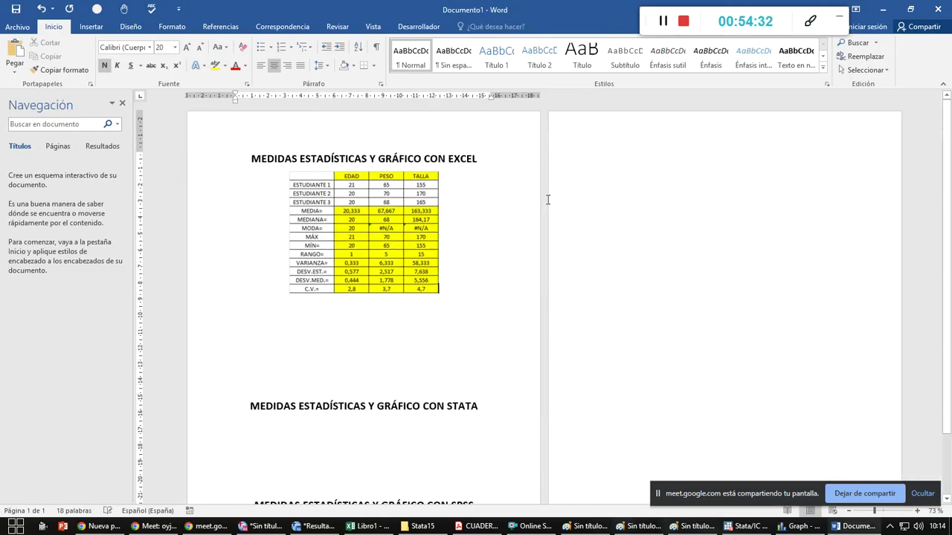
# Copy the scatter chart of age against weight from Excel and paste it on a new line below the table in Word
pyautogui.click(460, 292)
pyautogui.hotkey('alt', 'Tab')
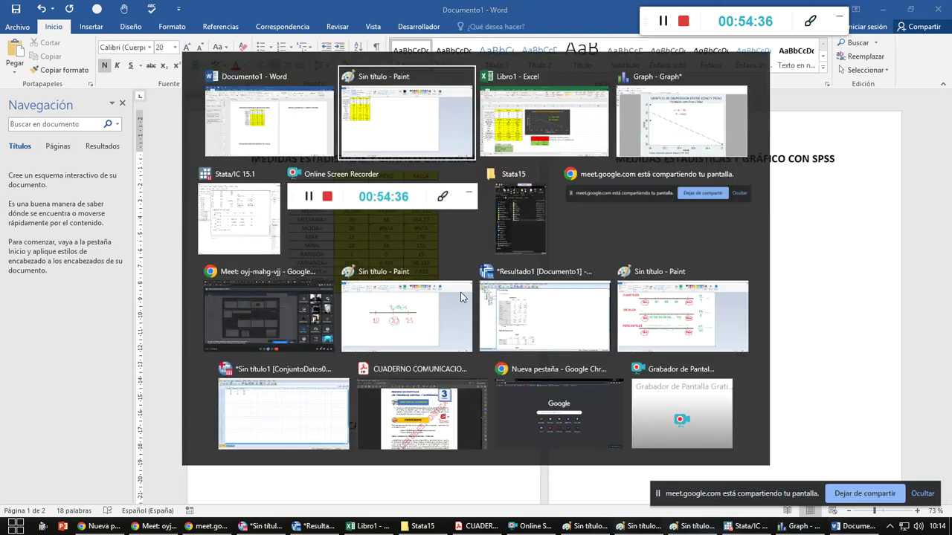
pyautogui.press('Tab')
pyautogui.click(637, 185)
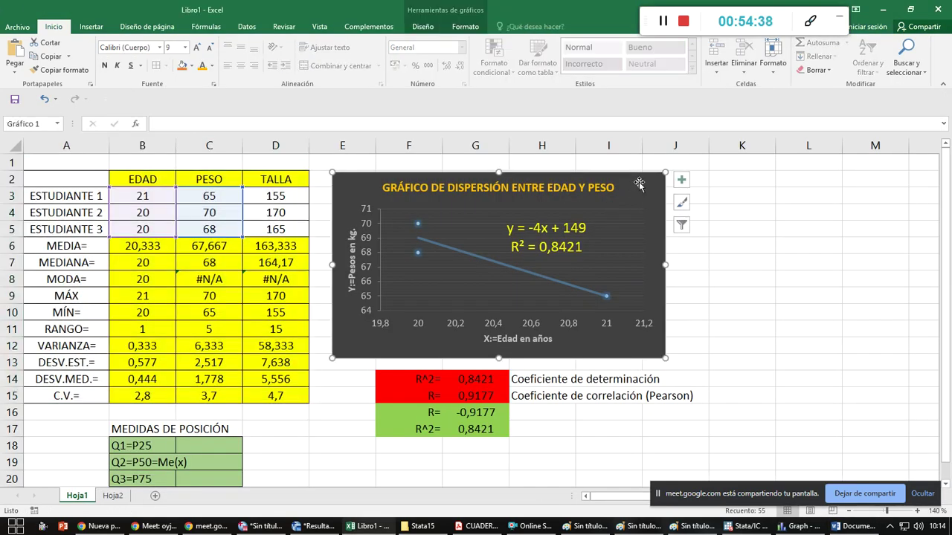
pyautogui.hotkey('alt', 'Tab')
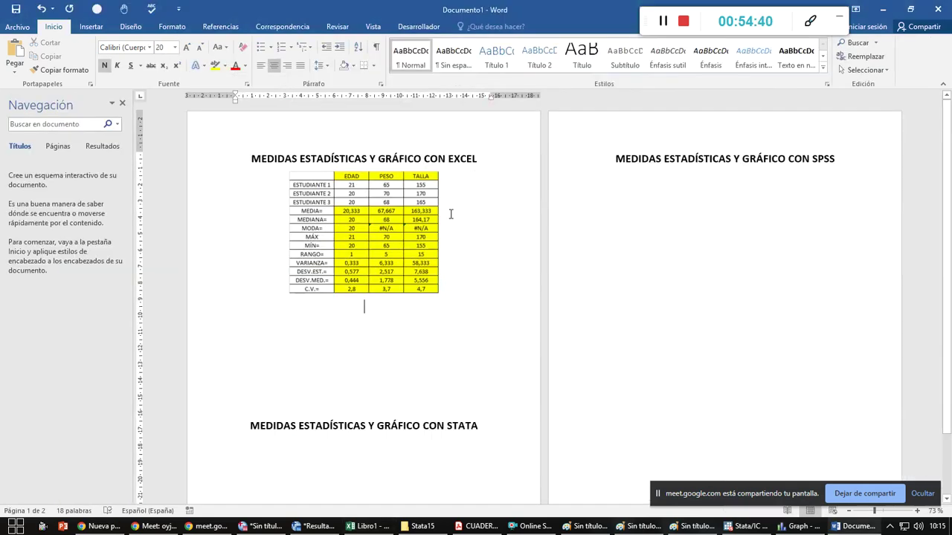
pyautogui.hotkey('ctrl', 'v')
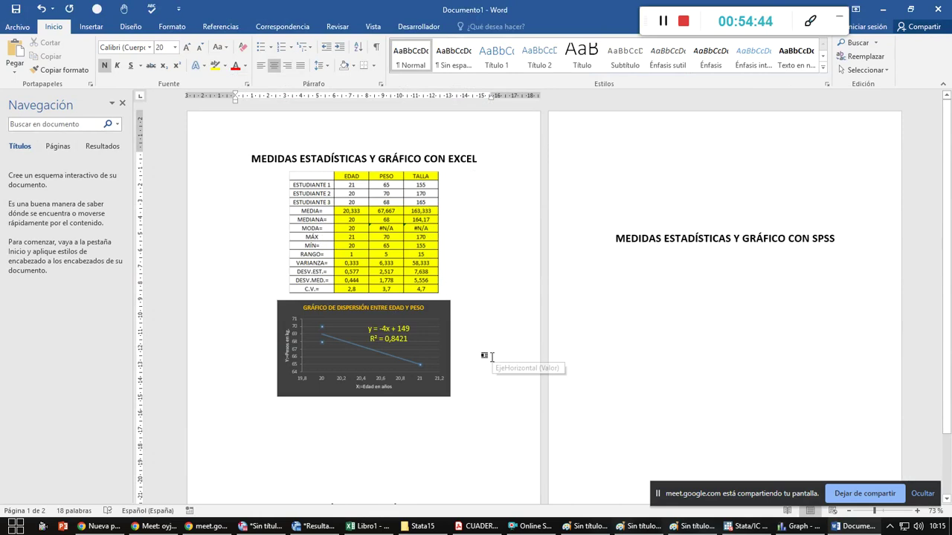
# Insert two blank lines between the pasted scatter chart and the STATA heading
pyautogui.click(646, 157)
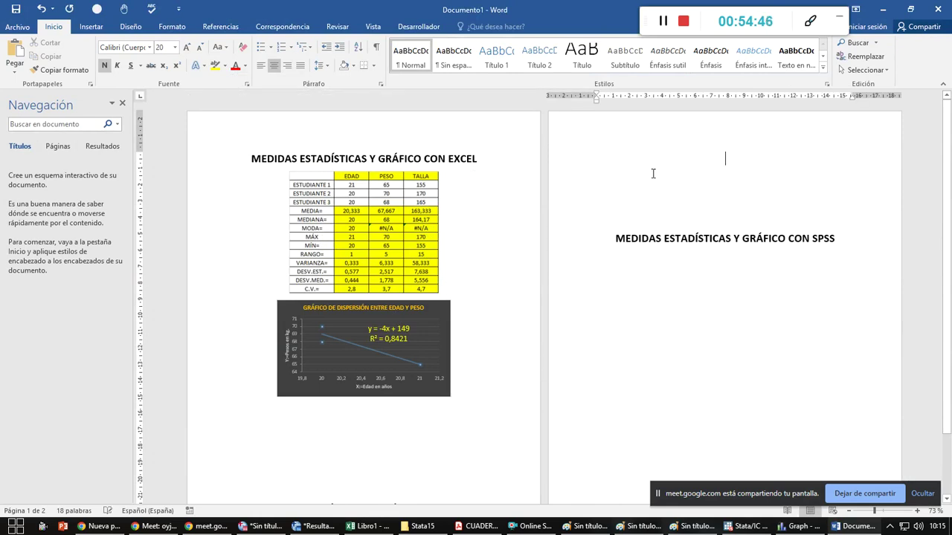
pyautogui.scroll(-2, 461, 362)
pyautogui.click(452, 372)
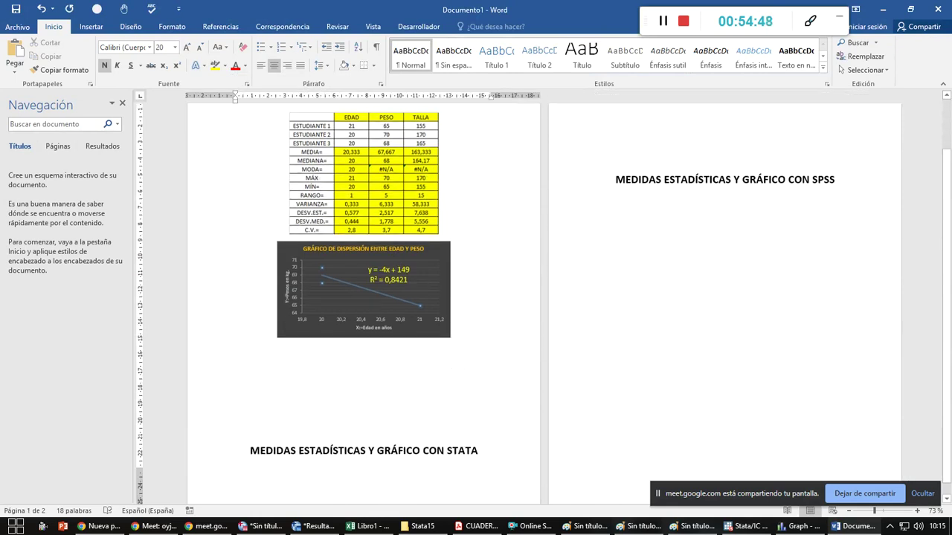
pyautogui.press('Return')
pyautogui.press('Return')
# In Excel, try a box-and-whisker chart of the EDAD, PESO and TALLA data in B2:D5, and delete it
pyautogui.hotkey('alt', 'Tab')
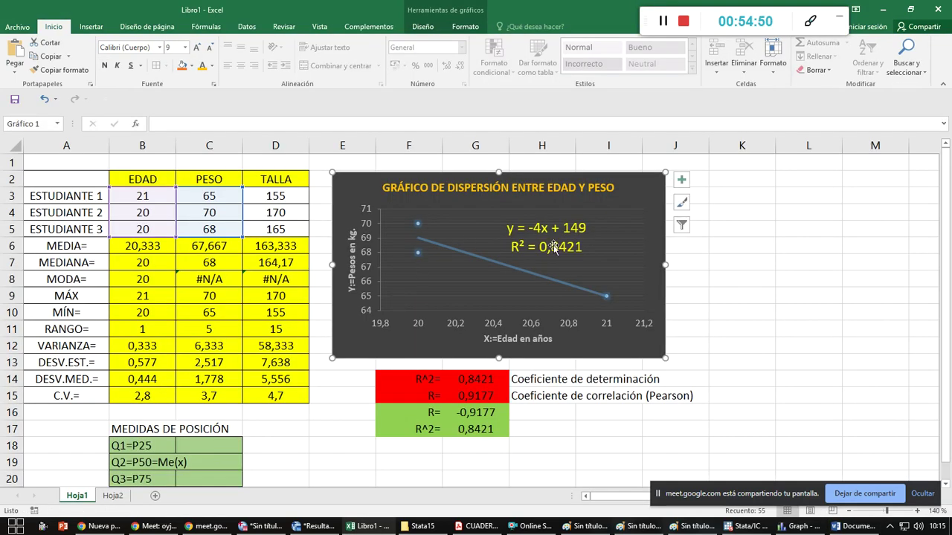
pyautogui.click(728, 298)
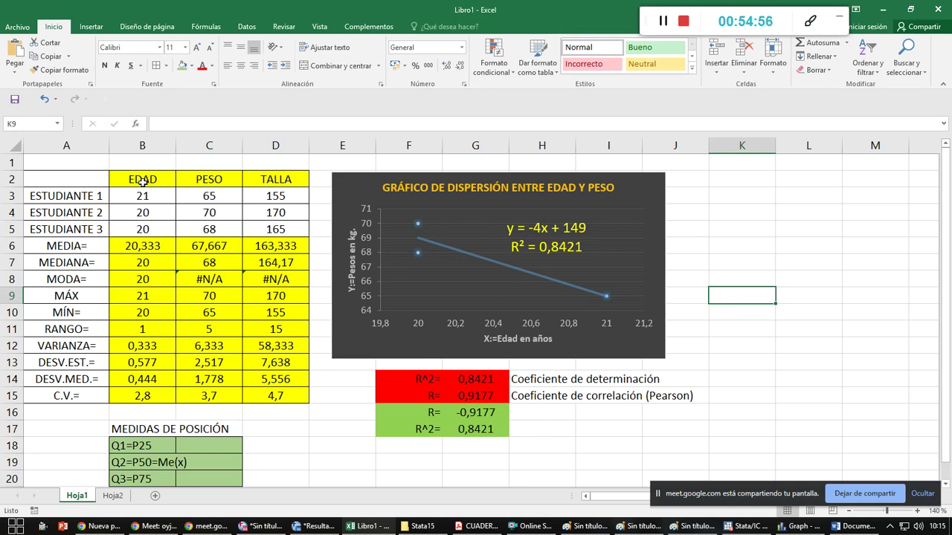
pyautogui.moveTo(145, 187); pyautogui.dragTo(286, 226)
pyautogui.click(92, 27)
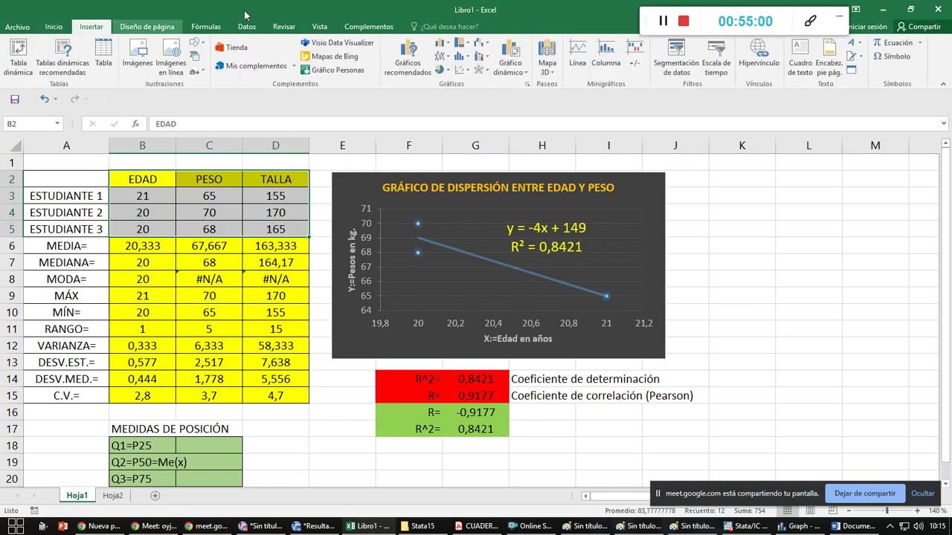
pyautogui.click(482, 57)
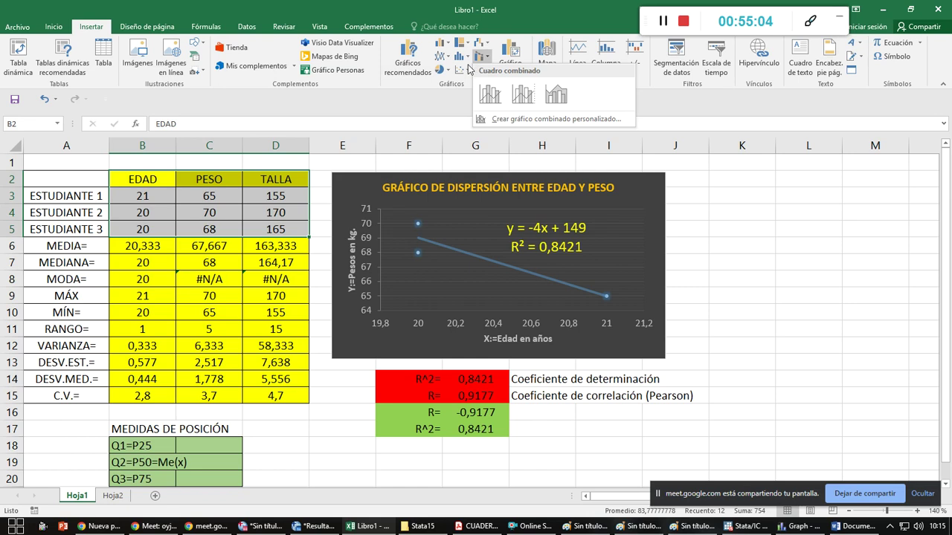
pyautogui.click(461, 57)
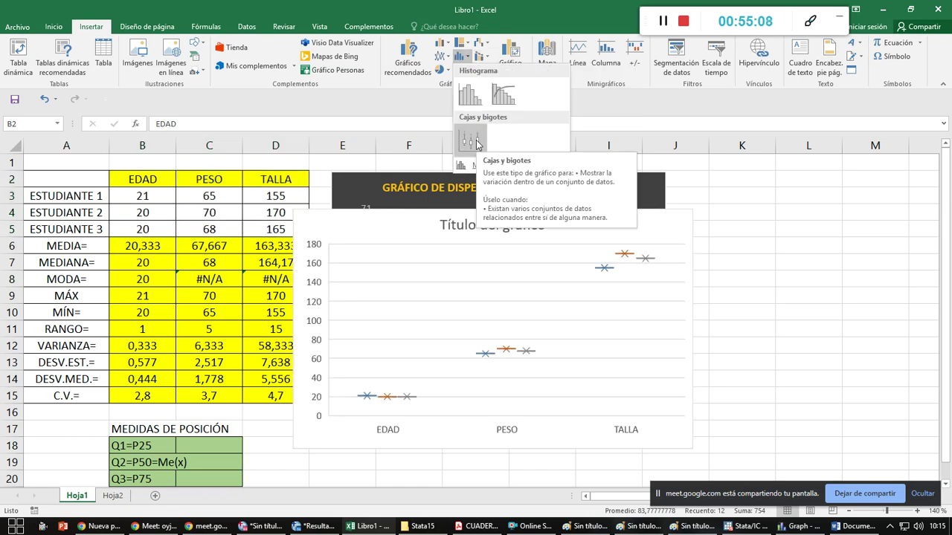
pyautogui.click(477, 143)
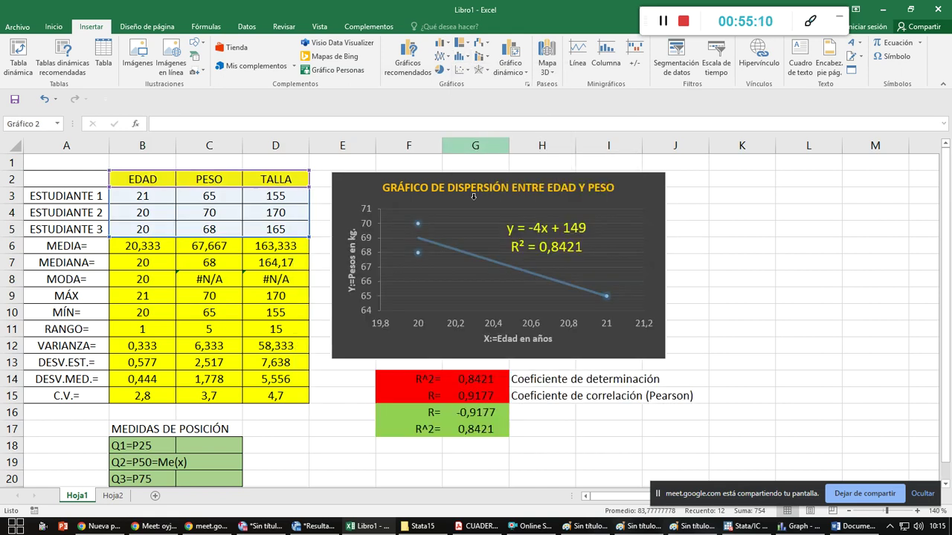
pyautogui.moveTo(661, 213); pyautogui.dragTo(871, 195)
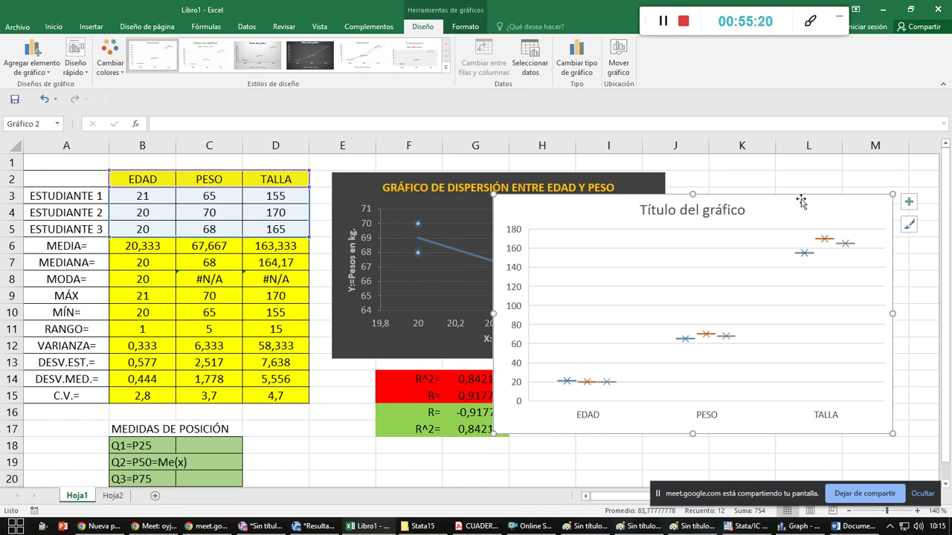
pyautogui.press('Delete')
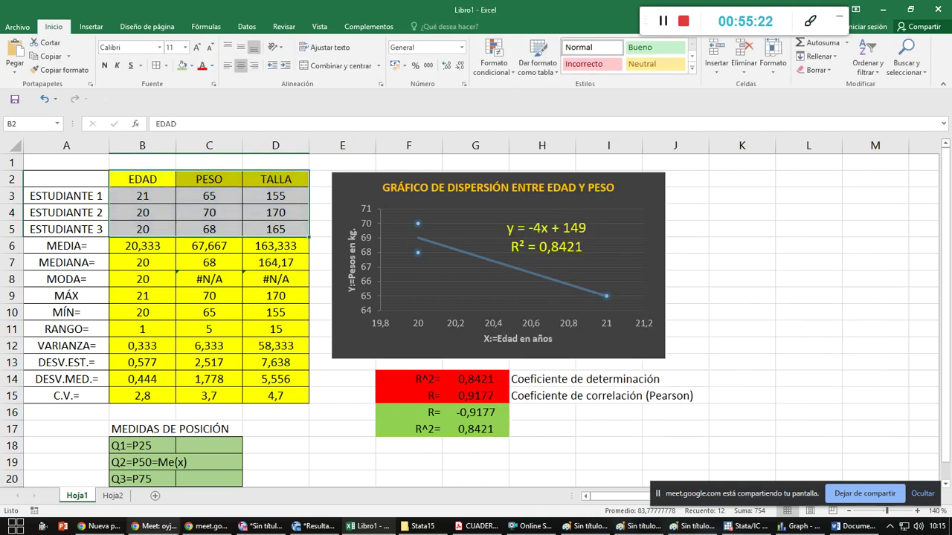
# On Hoja2, insert a box-and-whisker chart of the EDAD and PESO data in B2:C22 and move it farther from the data columns
pyautogui.click(112, 497)
pyautogui.scroll(3, 249, 337)
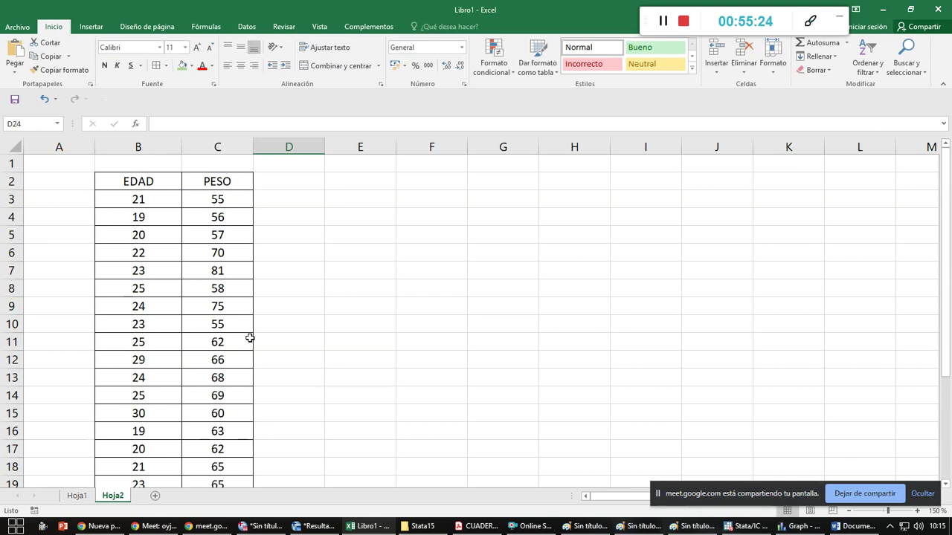
pyautogui.moveTo(141, 183); pyautogui.dragTo(215, 448)
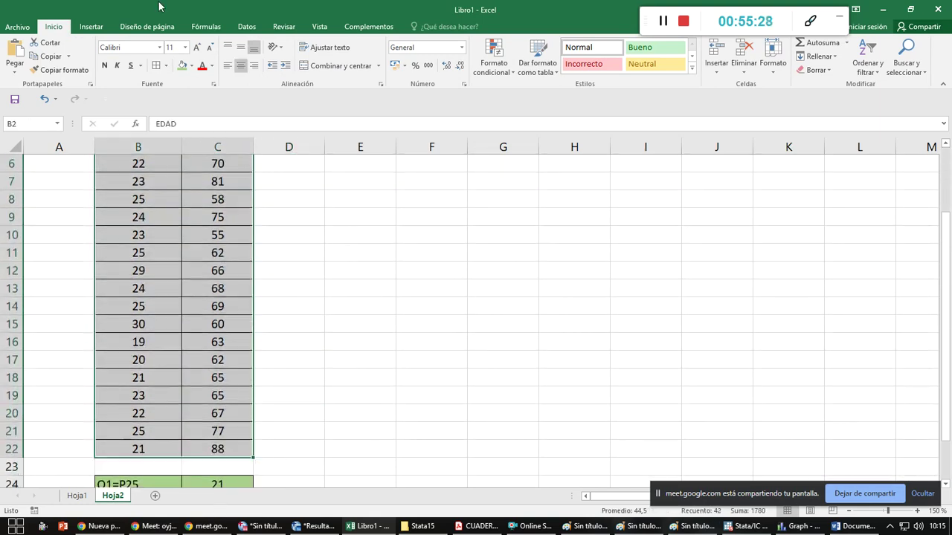
pyautogui.click(86, 30)
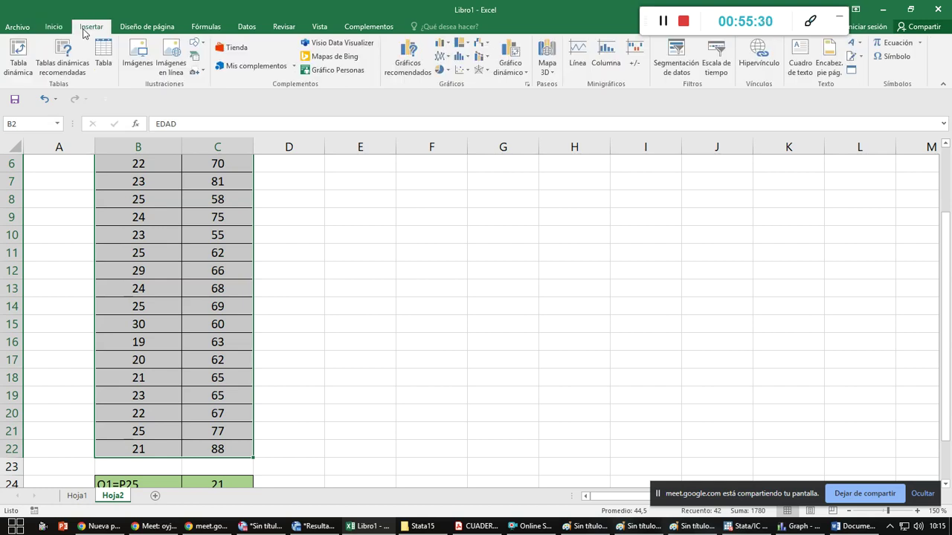
pyautogui.click(490, 58)
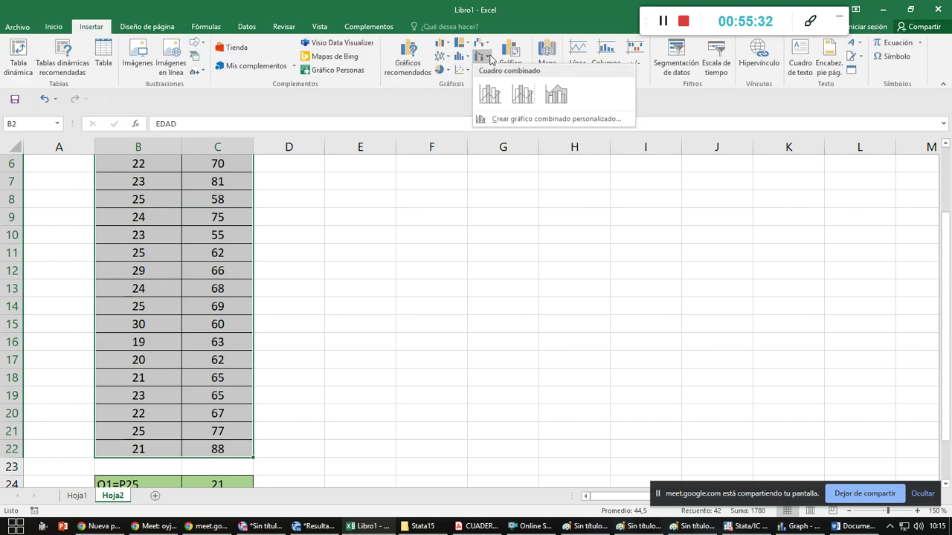
pyautogui.click(461, 57)
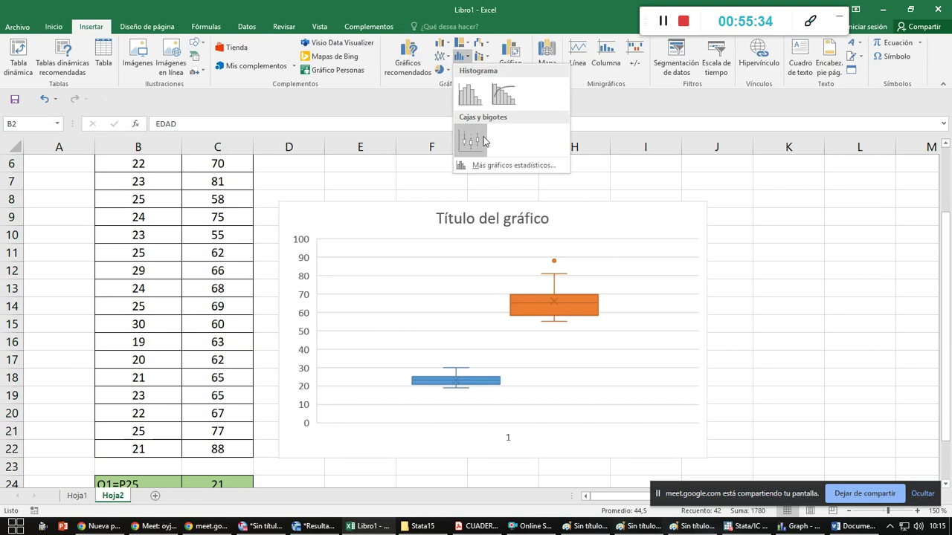
pyautogui.click(471, 139)
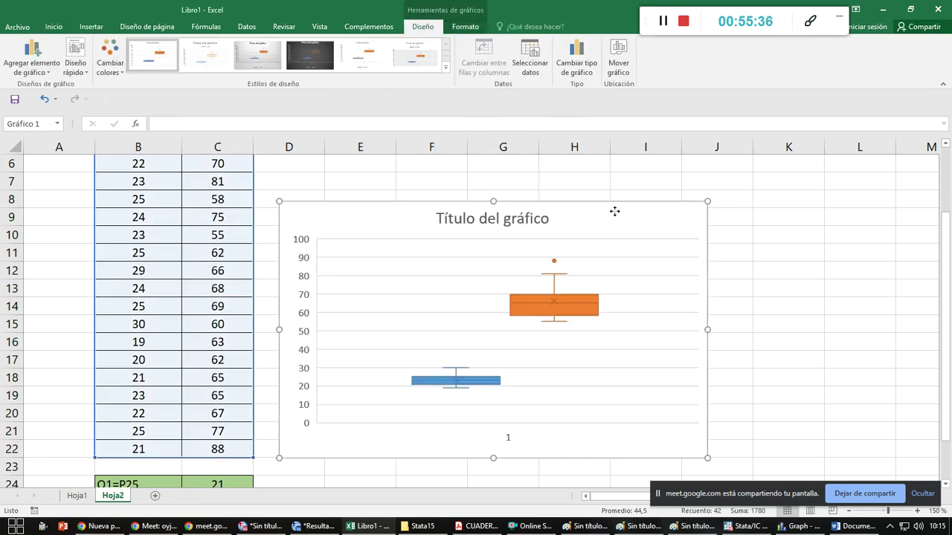
pyautogui.moveTo(614, 210); pyautogui.dragTo(670, 201)
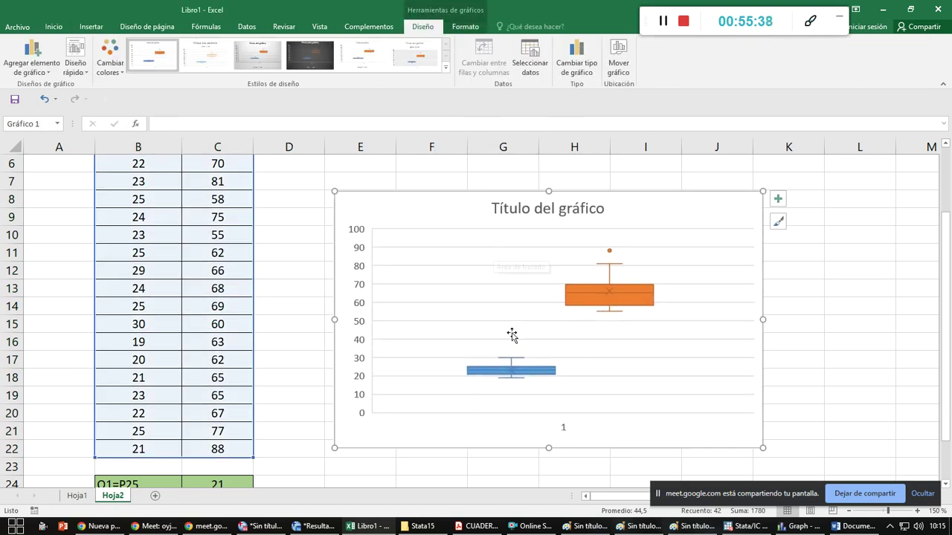
pyautogui.scroll(2, 119, 283)
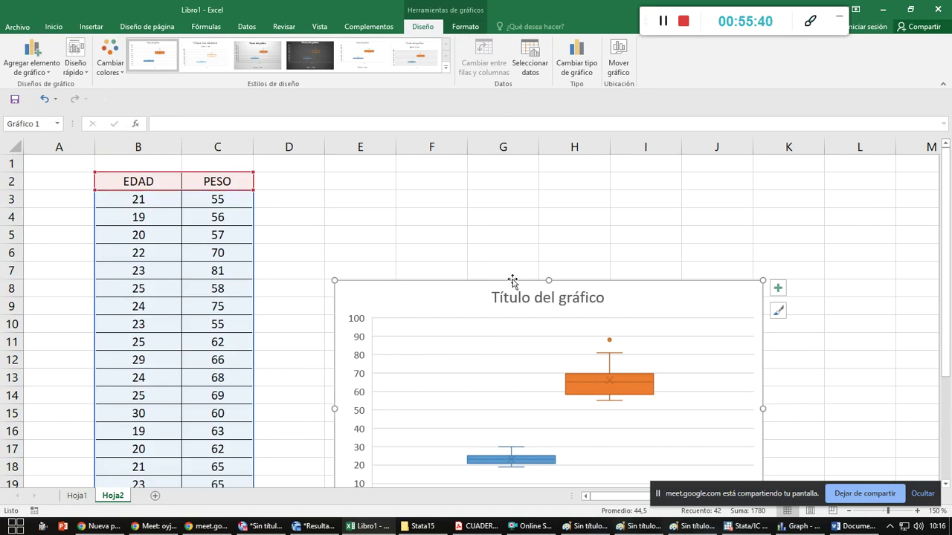
pyautogui.scroll(-1, 512, 281)
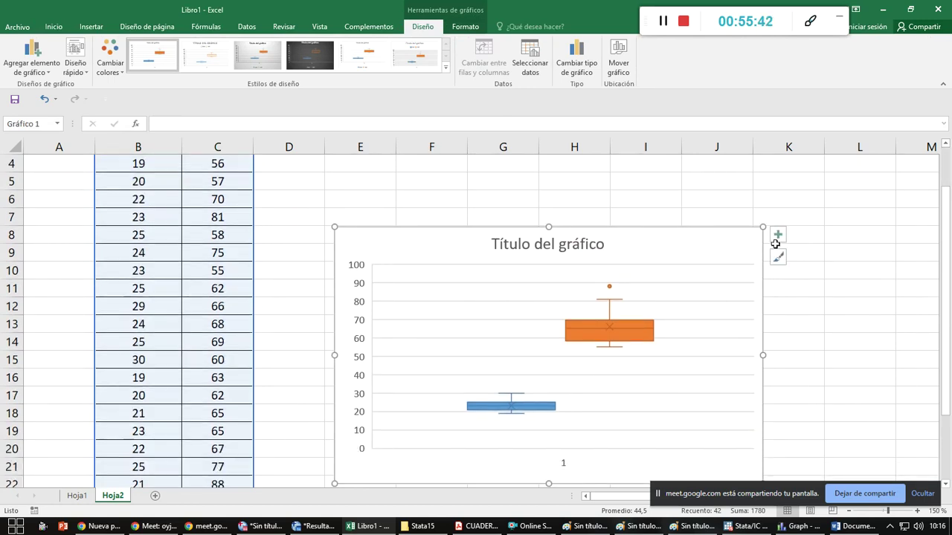
pyautogui.scroll(-1, 627, 315)
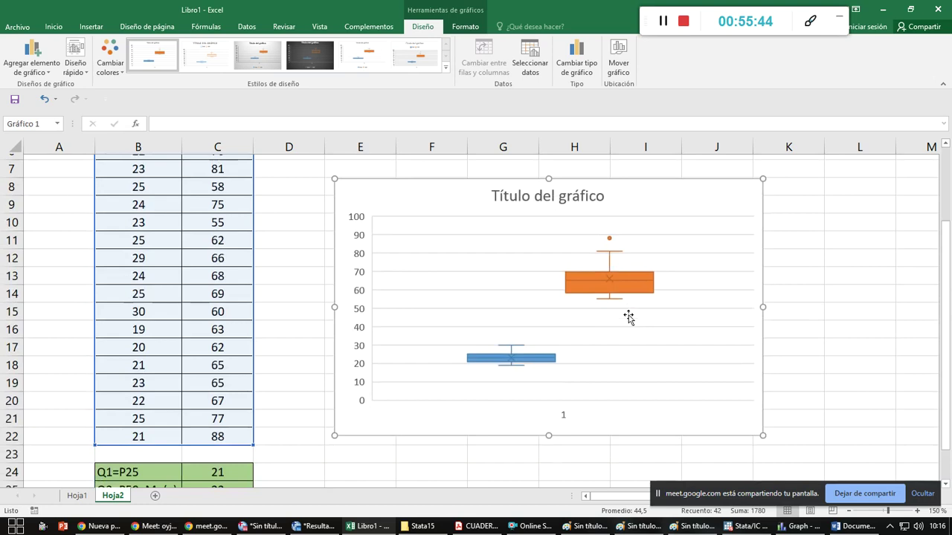
# Apply the third chart style, with the grey gradient background and the EDAD and PESO legend, to the box plot
pyautogui.click(778, 204)
pyautogui.click(778, 182)
pyautogui.click(778, 203)
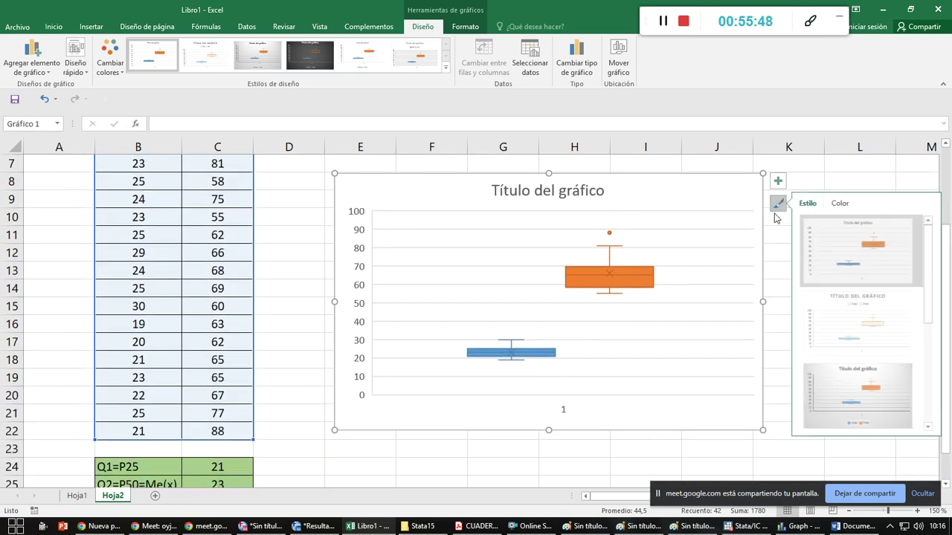
pyautogui.click(866, 400)
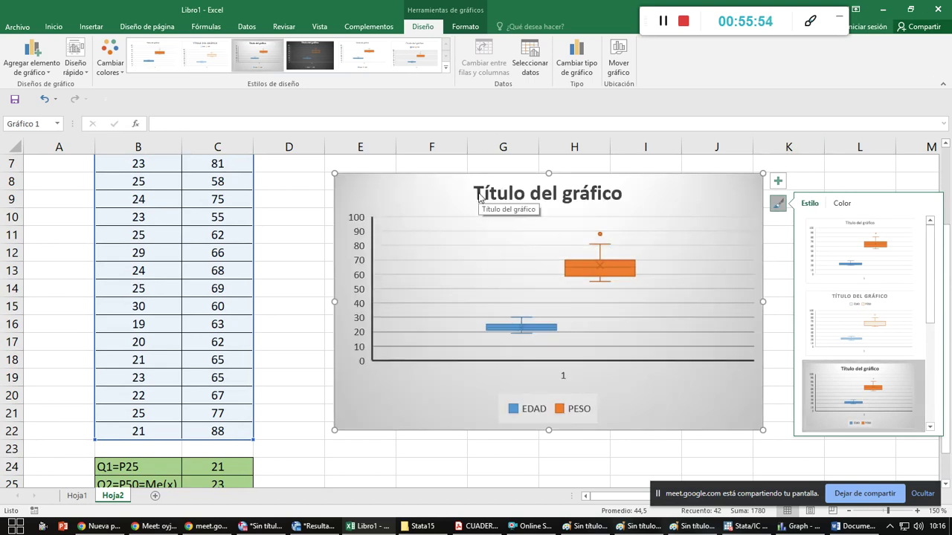
pyautogui.scroll(-3, 847, 297)
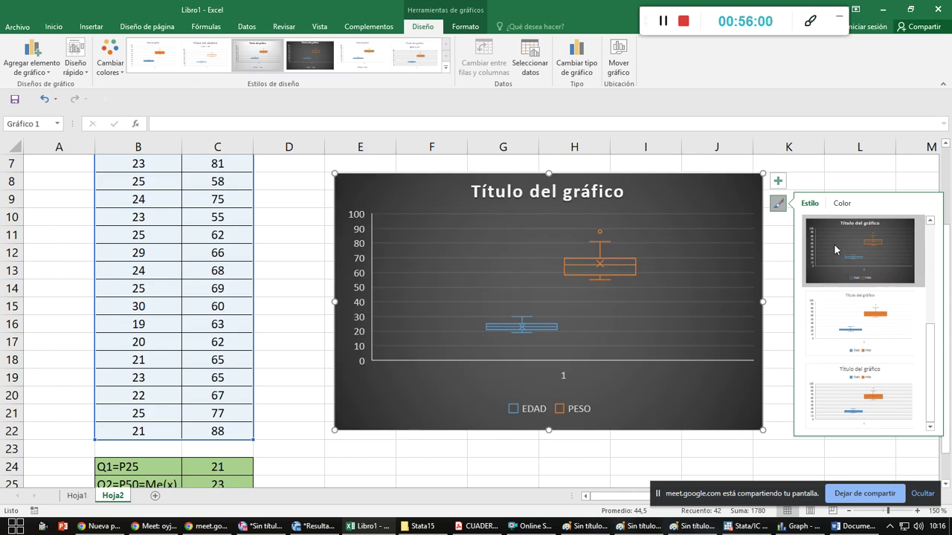
pyautogui.scroll(-3, 842, 253)
pyautogui.click(842, 363)
# Add data labels (Etiquetas de datos) to the box plot, leaving out axis titles
pyautogui.click(778, 180)
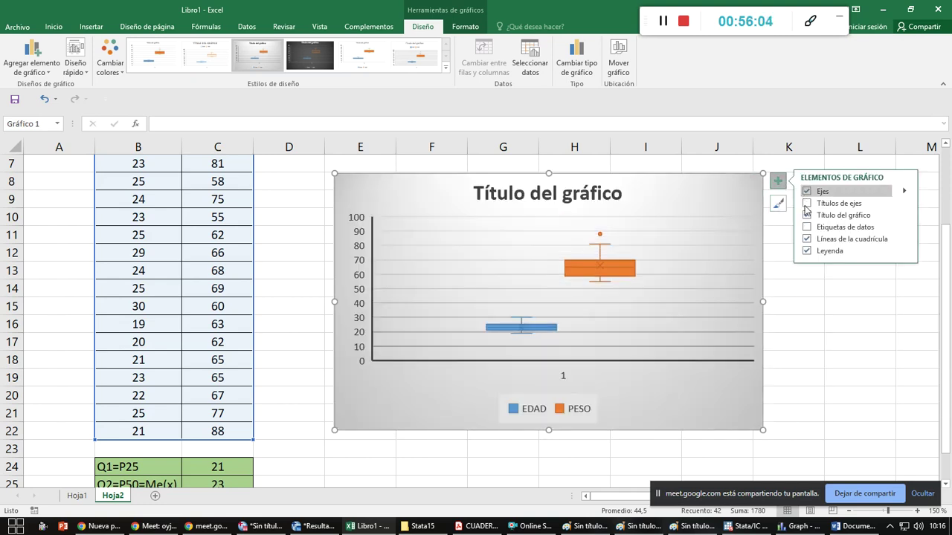
pyautogui.click(807, 204)
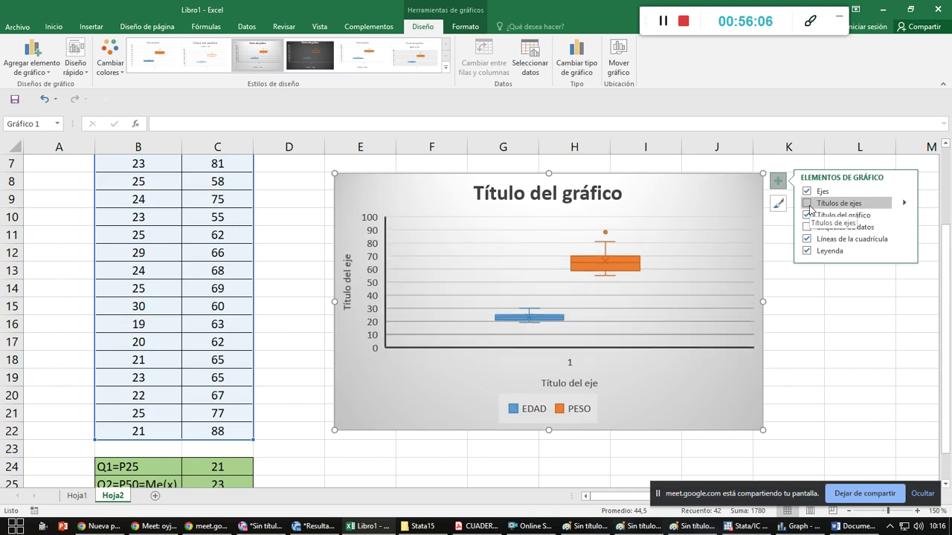
pyautogui.click(808, 228)
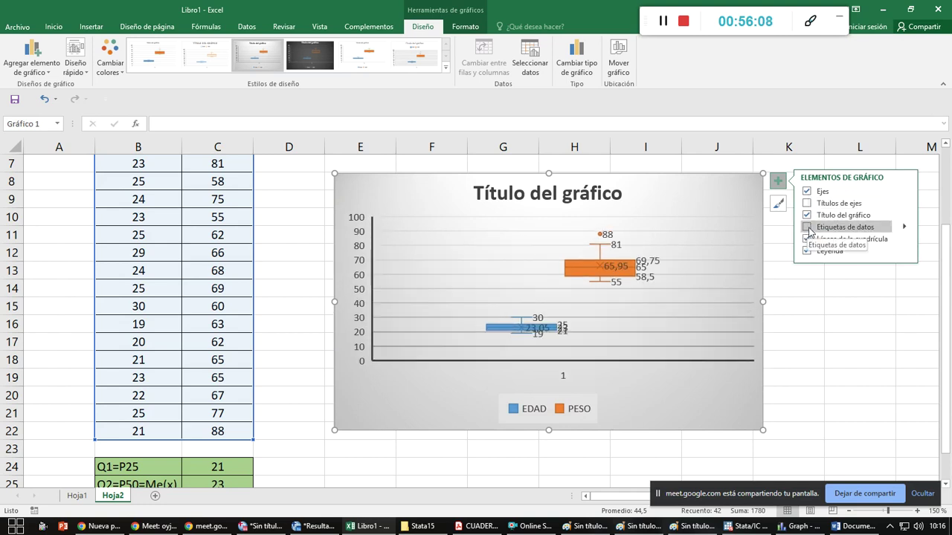
pyautogui.click(736, 208)
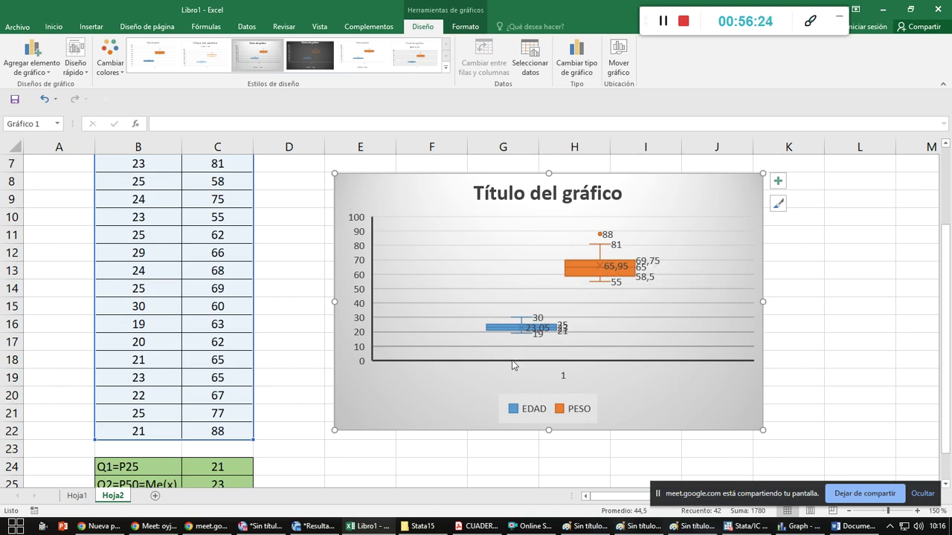
# Replace the chart's placeholder title with GRÁFICO BOX PLOT
pyautogui.click(481, 198)
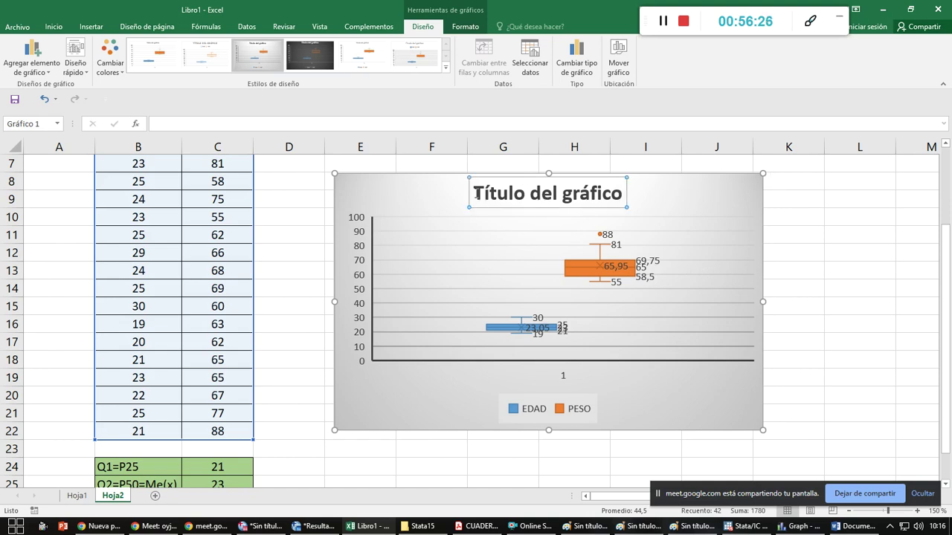
pyautogui.write('GRÁFICO B')
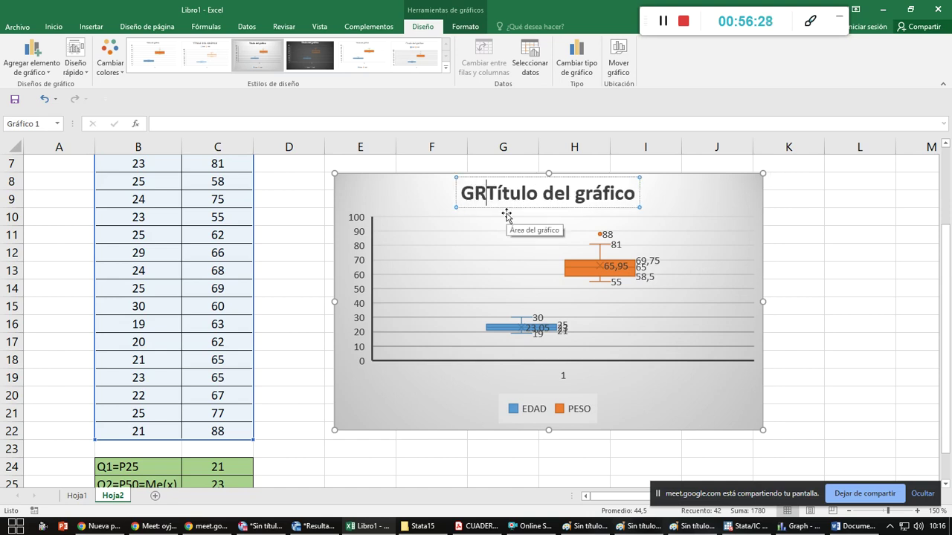
pyautogui.write('OX PLOT')
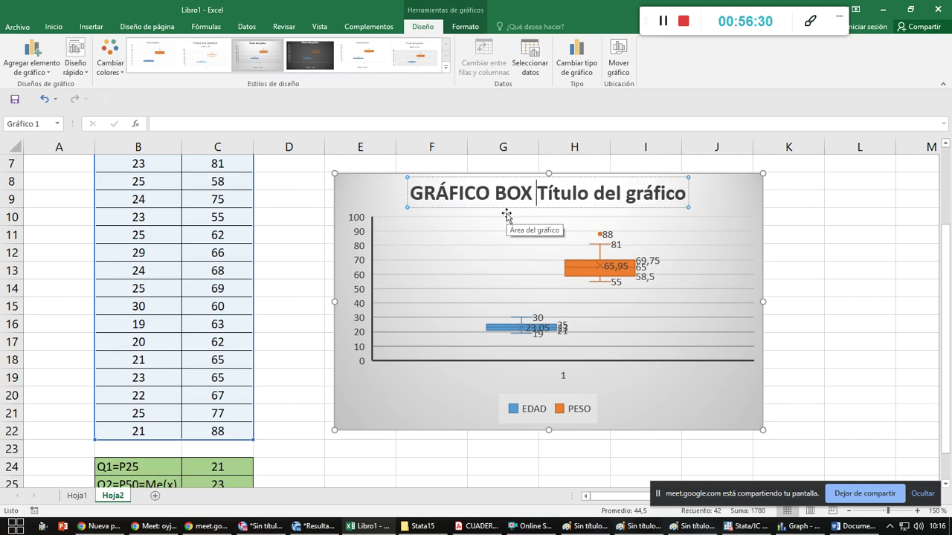
pyautogui.press('Delete')
pyautogui.press('Delete')
pyautogui.press('Delete')
pyautogui.press('Delete')
pyautogui.press('Delete')
pyautogui.press('Delete')
pyautogui.press('Delete')
pyautogui.press('Delete')
pyautogui.press('Delete')
pyautogui.press('Delete')
pyautogui.press('Delete')
pyautogui.press('Delete')
pyautogui.press('Delete')
pyautogui.press('Delete')
pyautogui.press('Delete')
pyautogui.press('Delete')
pyautogui.press('Delete')
pyautogui.press('Delete')
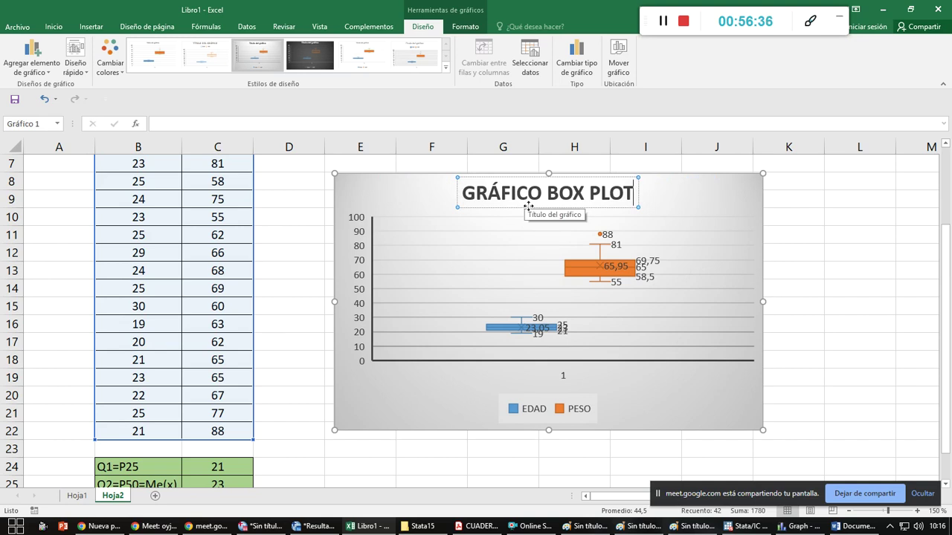
pyautogui.click(686, 390)
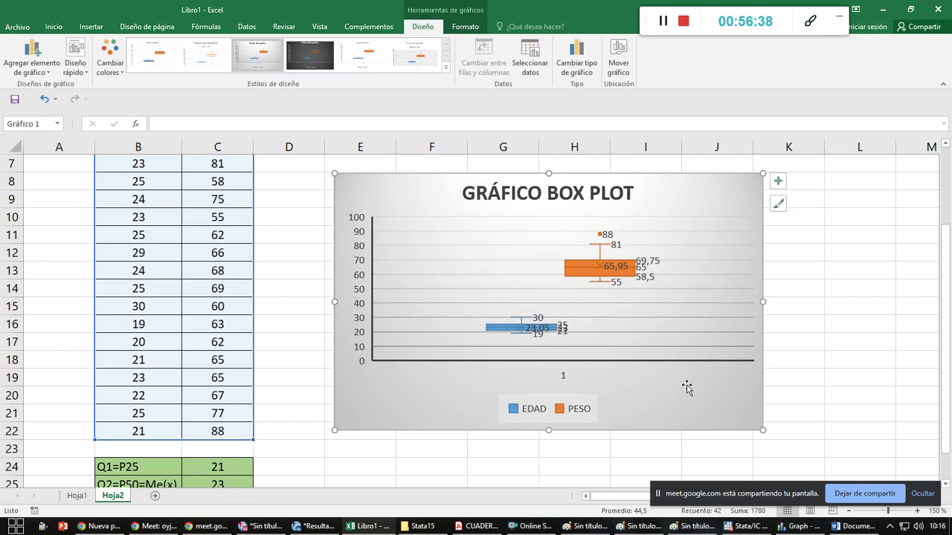
# Examine the EDAD and PESO data and the quartile table in rows 24 to 26 alongside the box plot
pyautogui.scroll(2, 233, 345)
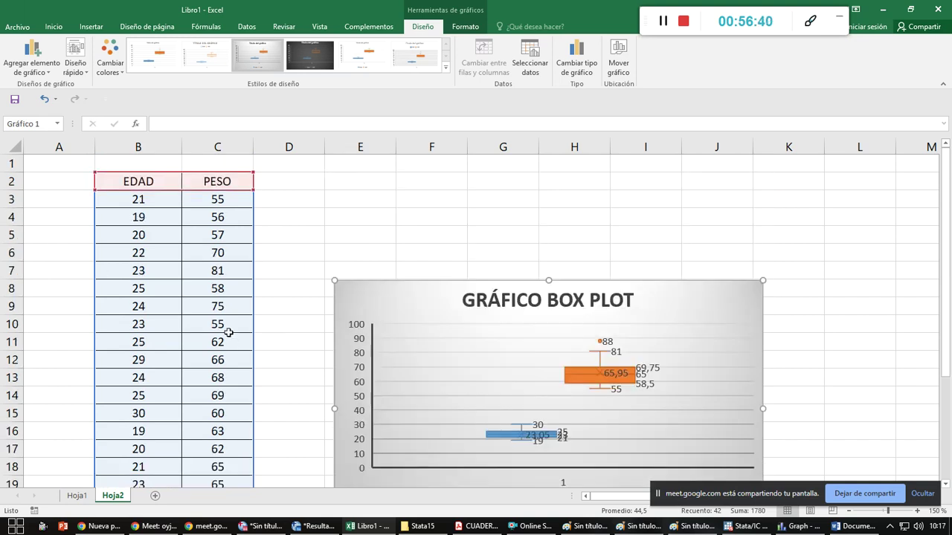
pyautogui.click(283, 216)
pyautogui.scroll(-2, 264, 369)
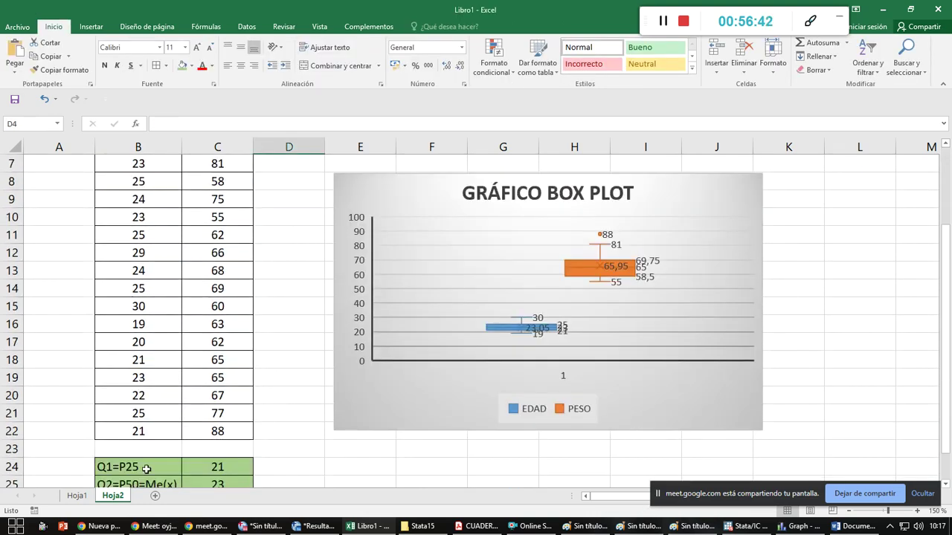
pyautogui.scroll(-1, 149, 465)
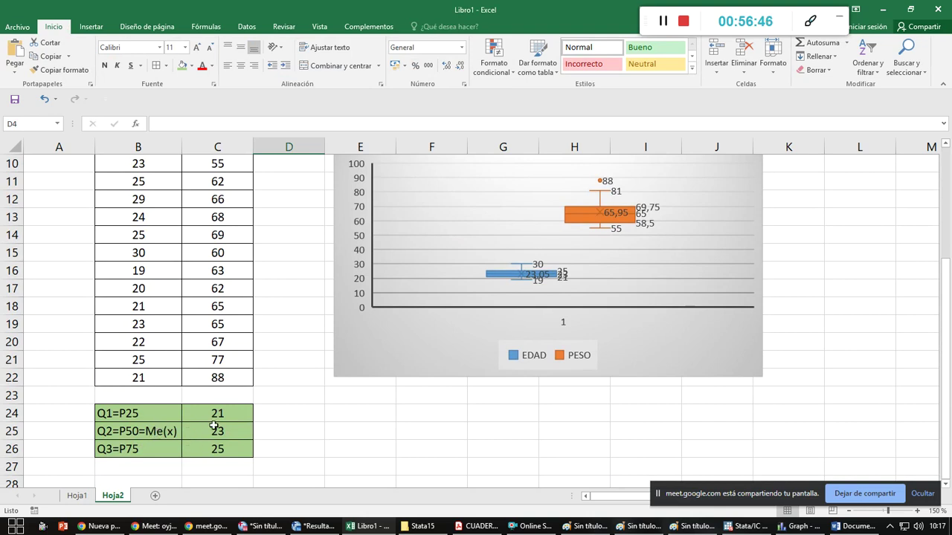
pyautogui.scroll(3, 215, 406)
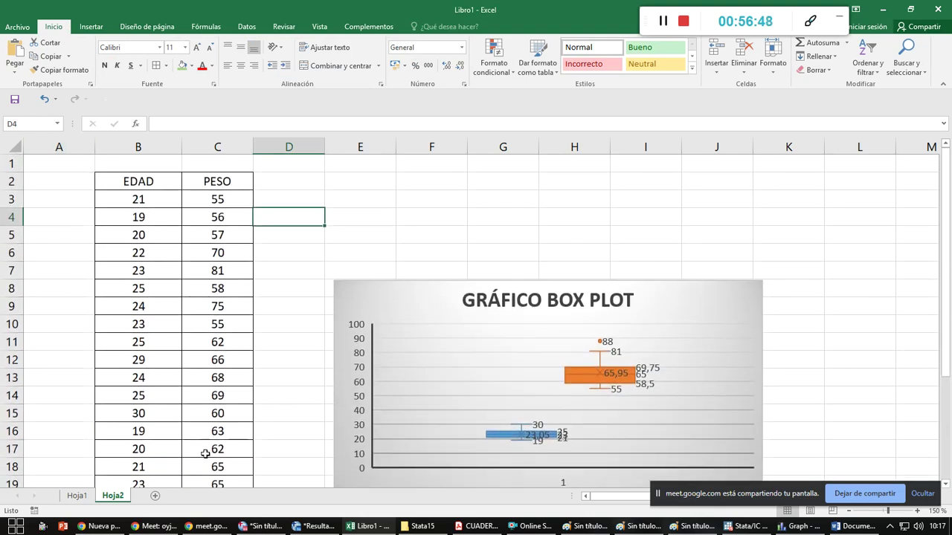
pyautogui.scroll(-3, 208, 468)
pyautogui.click(257, 416)
pyautogui.click(247, 417)
pyautogui.click(269, 414)
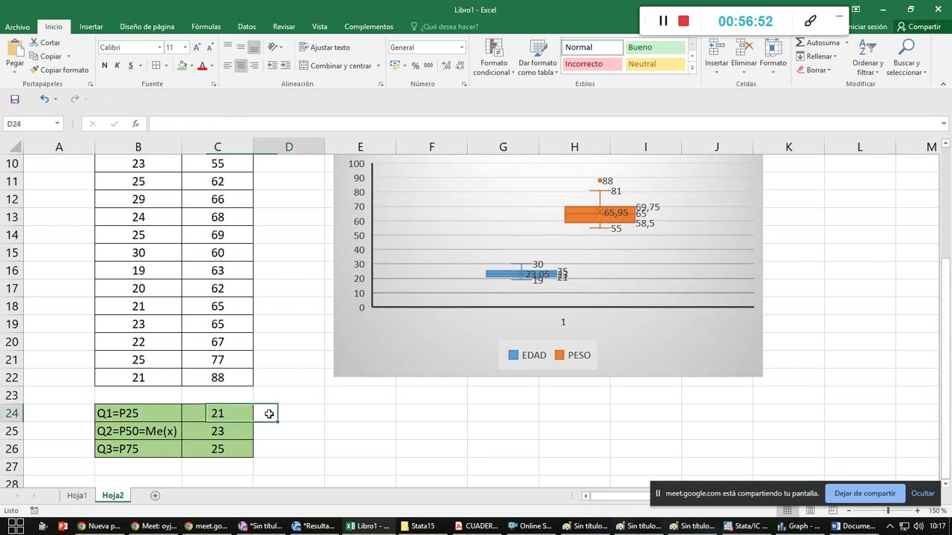
pyautogui.scroll(3, 270, 417)
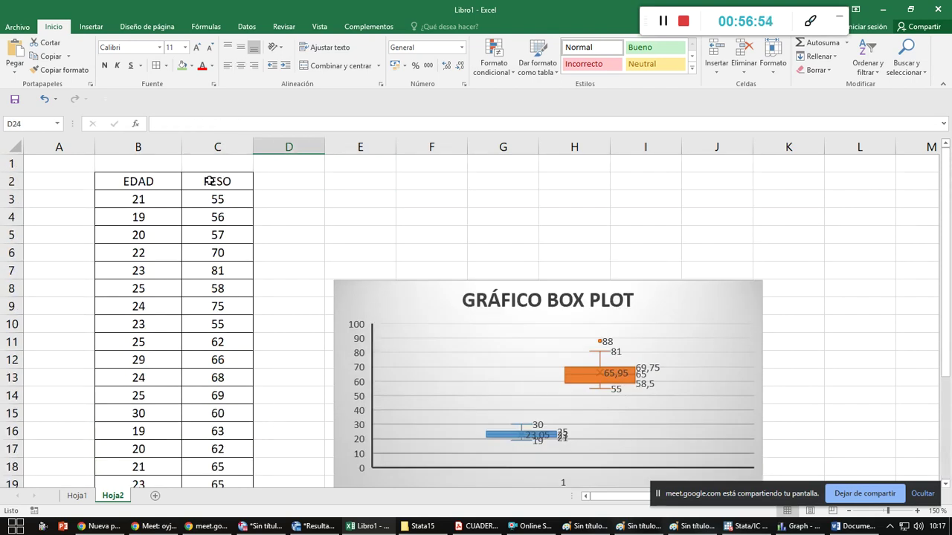
pyautogui.scroll(-3, 272, 425)
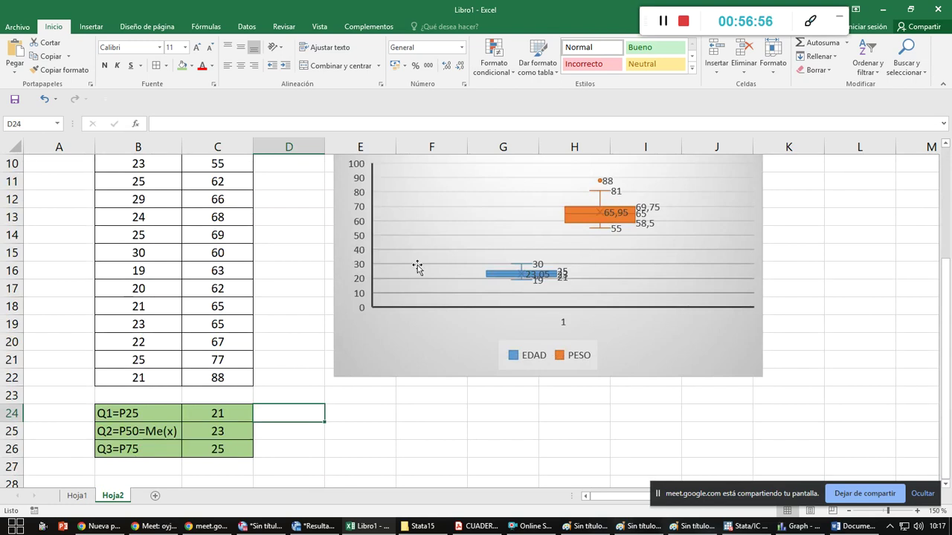
# Enter the labels MÍN=, MÁX= and RANGO= in cells B27 to B29 below the quartiles
pyautogui.scroll(-1, 117, 463)
pyautogui.click(125, 416)
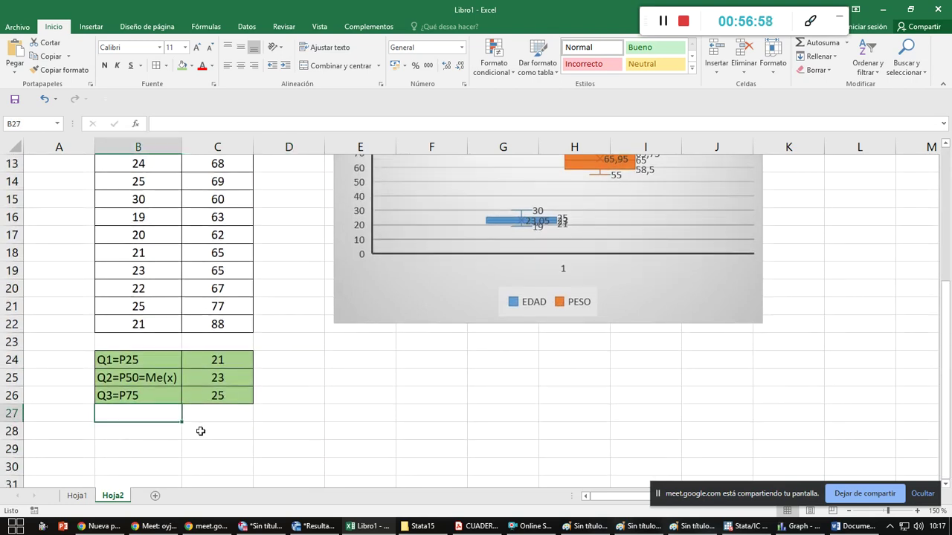
pyautogui.write('MÍN=')
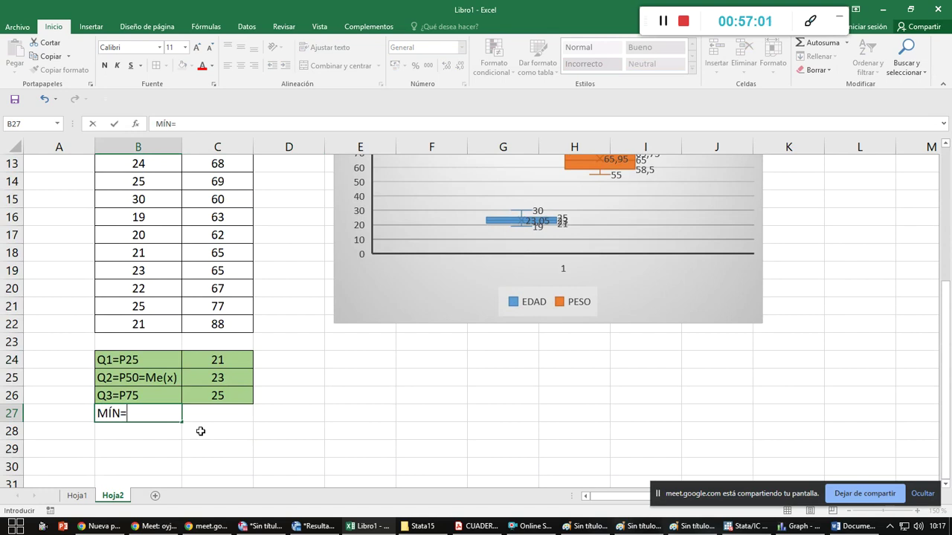
pyautogui.press('Return')
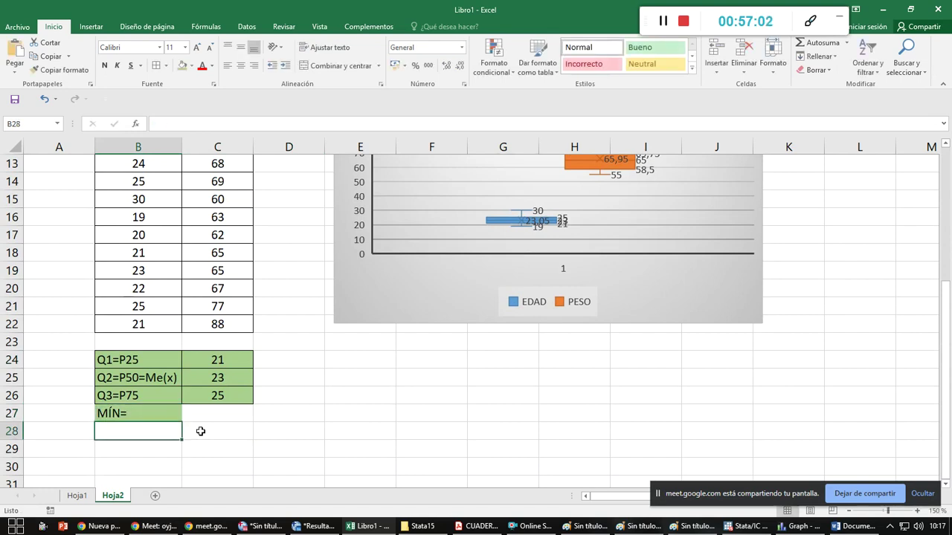
pyautogui.write('MÁX=')
pyautogui.press('Return')
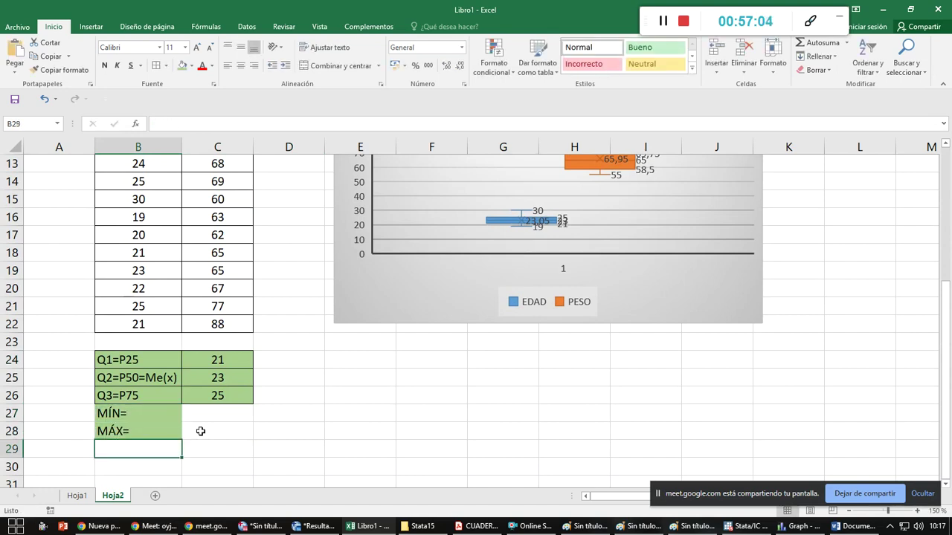
pyautogui.write('RANGO')
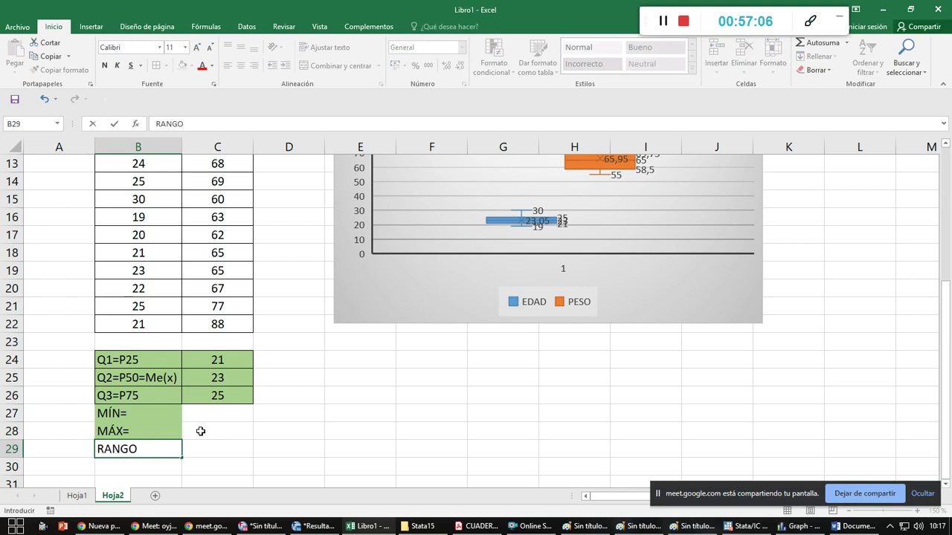
pyautogui.write('=')
pyautogui.press('Return')
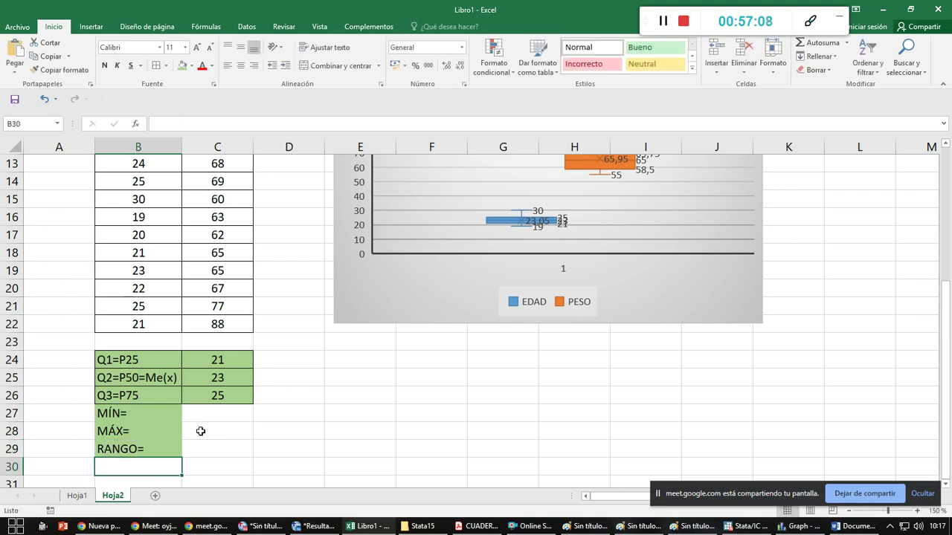
# Enter the label RAN.INTERCUARTIL.= in cell B30
pyautogui.write('RANG')
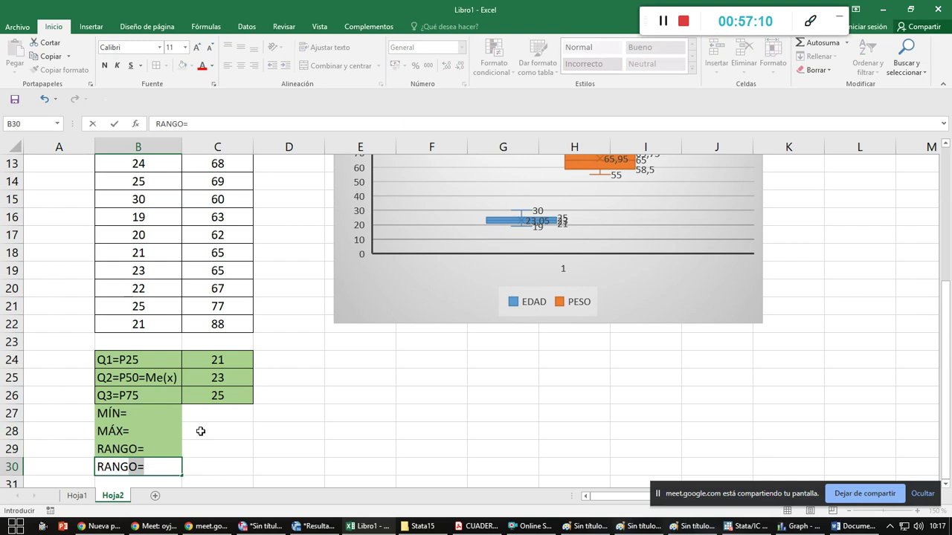
pyautogui.press('BackSpace')
pyautogui.press('BackSpace')
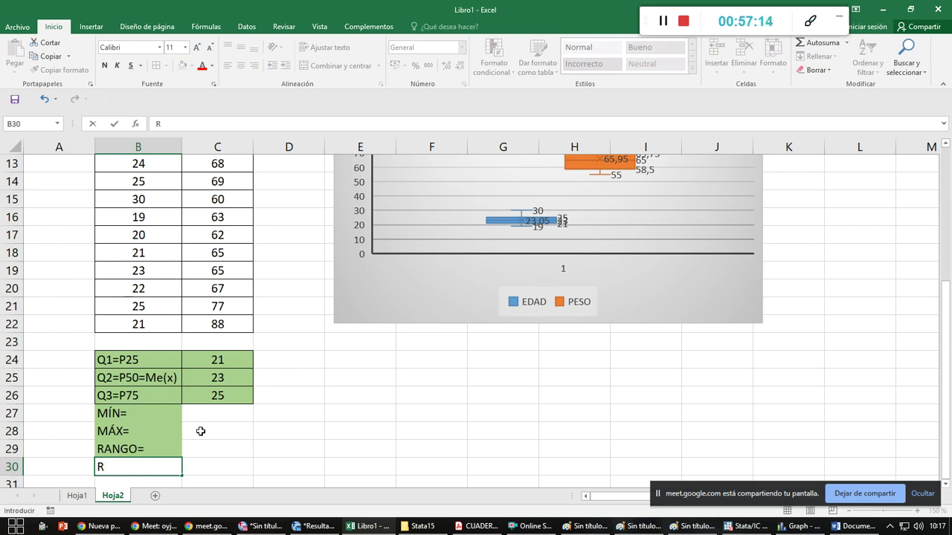
pyautogui.write('AN.INTERCUAR')
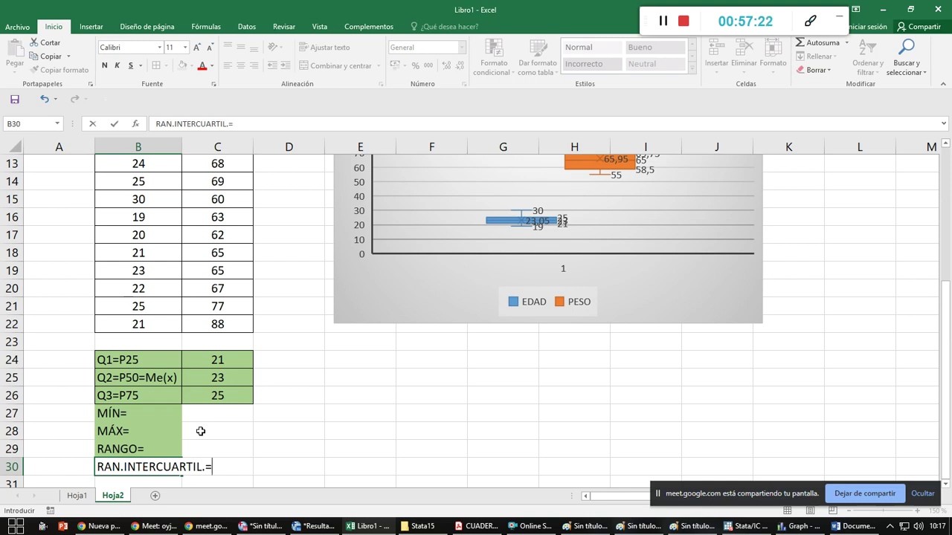
pyautogui.write('TIL.=')
pyautogui.press('Return')
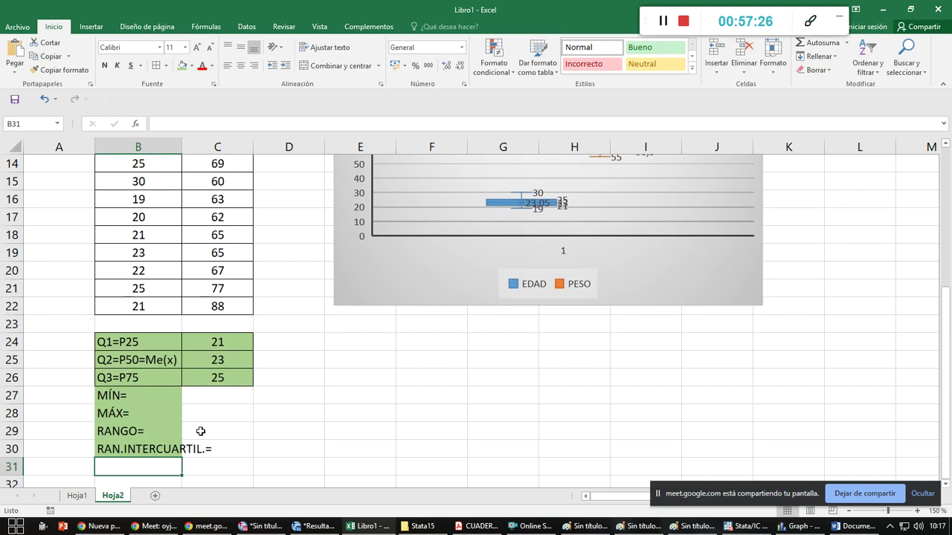
# Enter the label MEDIANA= in cell B31, below the interquartile range label
pyautogui.scroll(3, 412, 345)
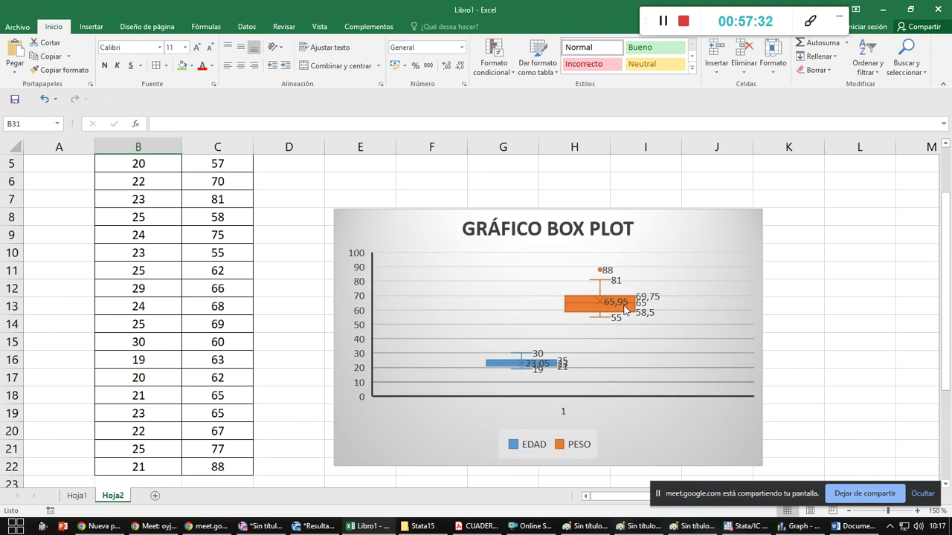
pyautogui.scroll(-3, 580, 350)
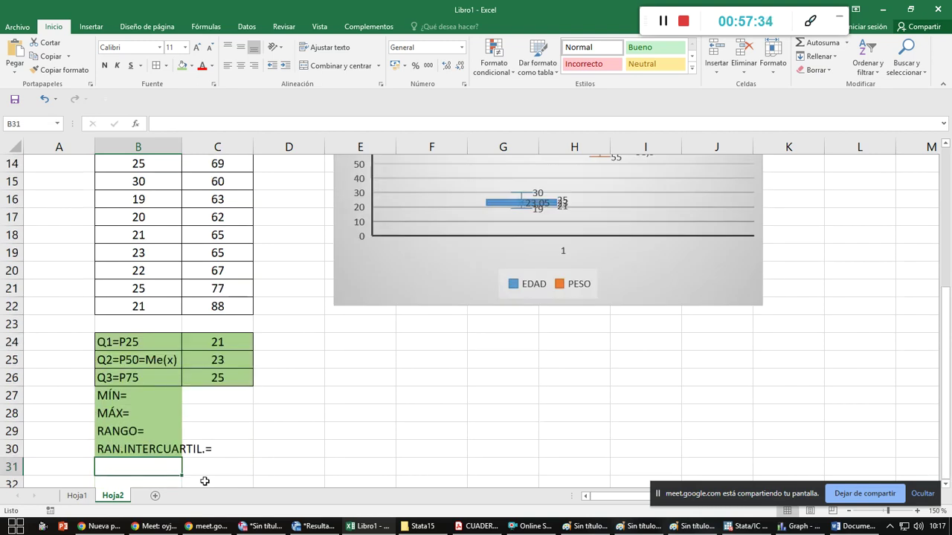
pyautogui.write('MEDIANA')
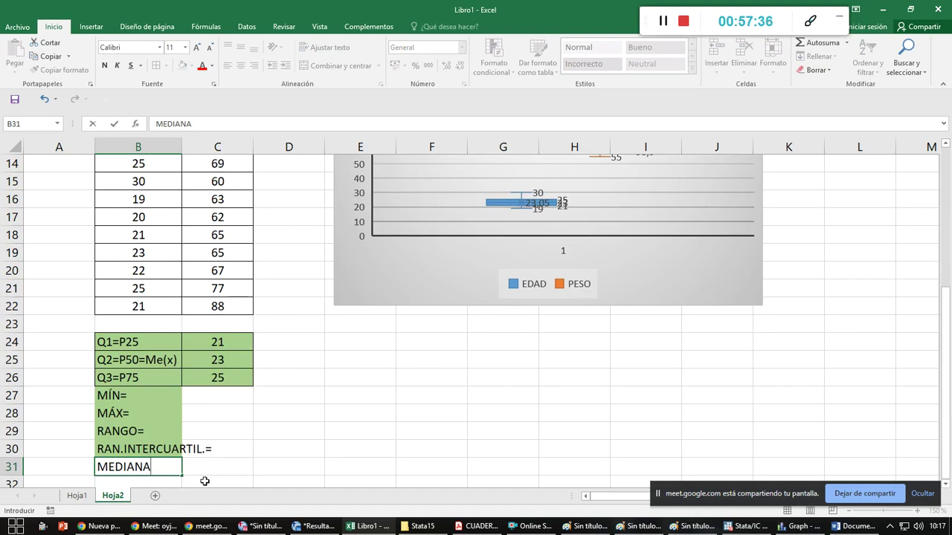
pyautogui.write('=')
pyautogui.press('Tab')
# Calculate the minimum EDAD value in cell C27 with the MIN function over range B3:B22
pyautogui.click(186, 399)
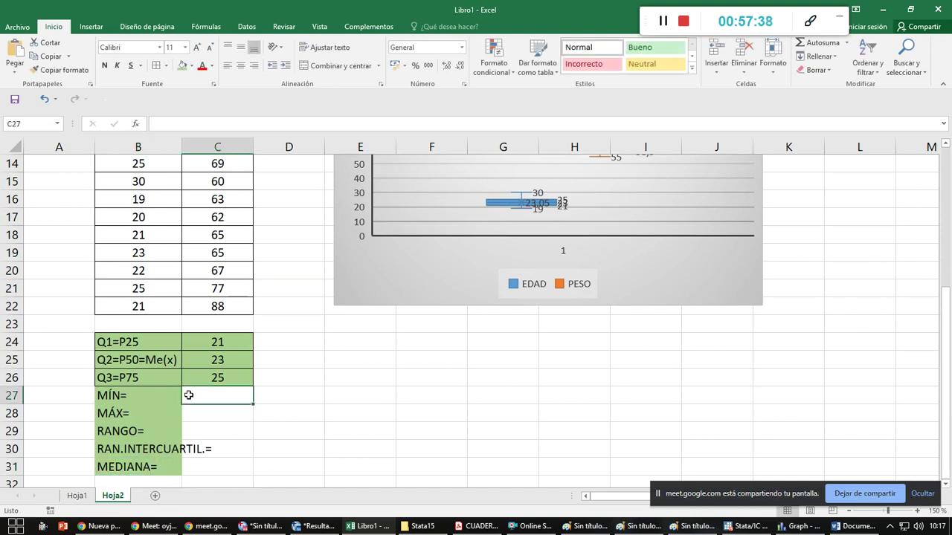
pyautogui.click(135, 123)
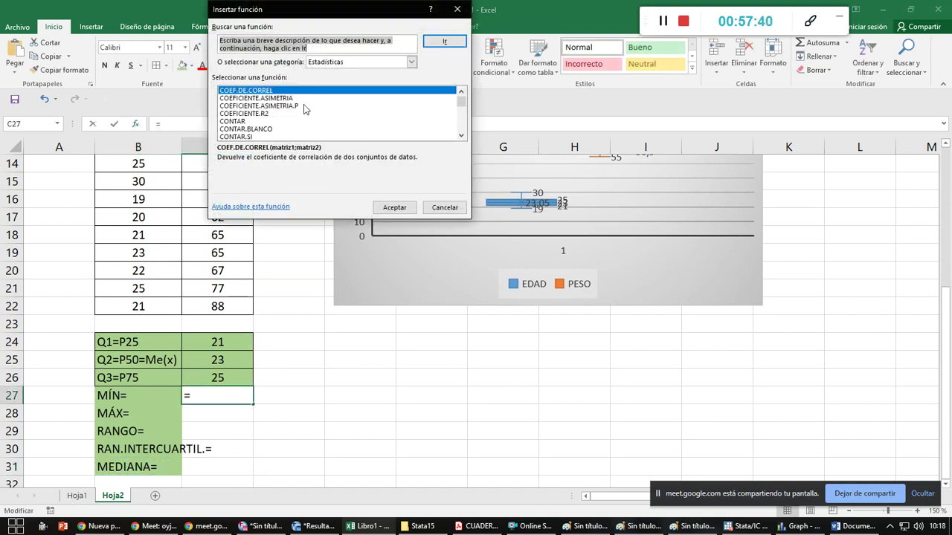
pyautogui.scroll(-1, 281, 128)
pyautogui.scroll(-15, 281, 128)
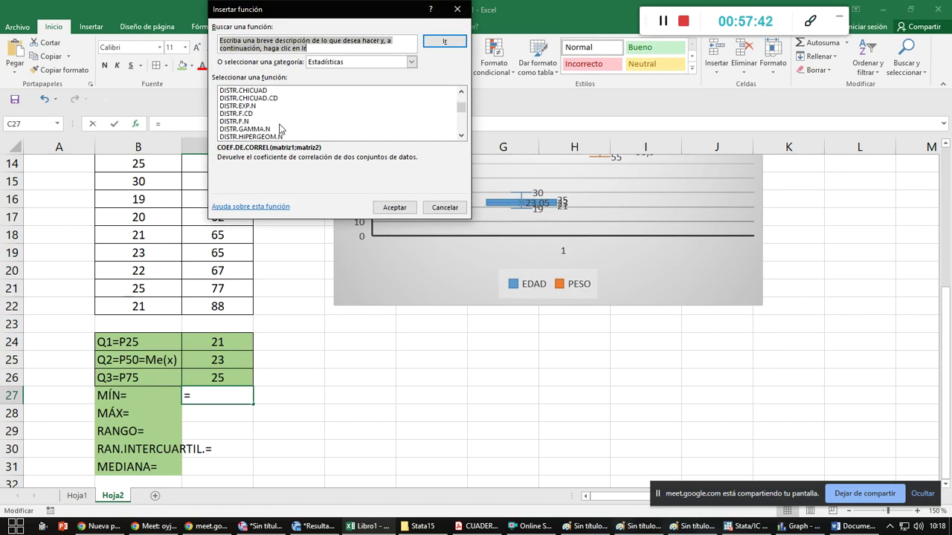
pyautogui.scroll(-5, 280, 128)
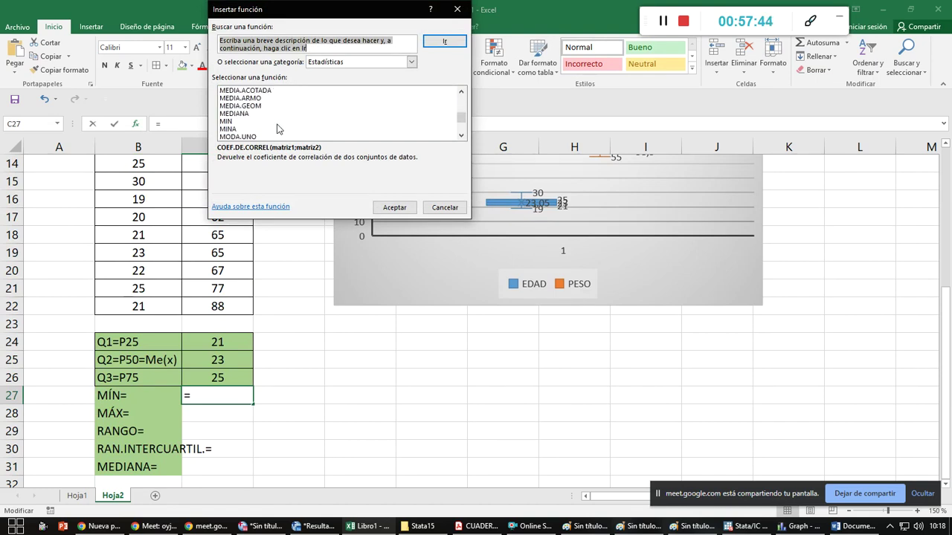
pyautogui.click(280, 122)
pyautogui.click(394, 208)
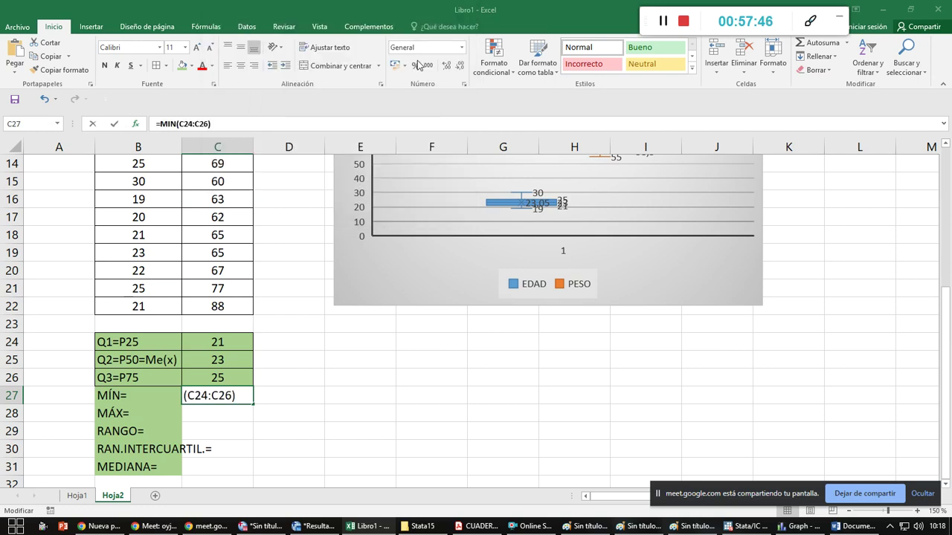
pyautogui.click(351, 49)
pyautogui.scroll(4, 112, 417)
pyautogui.moveTo(130, 181); pyautogui.dragTo(145, 449)
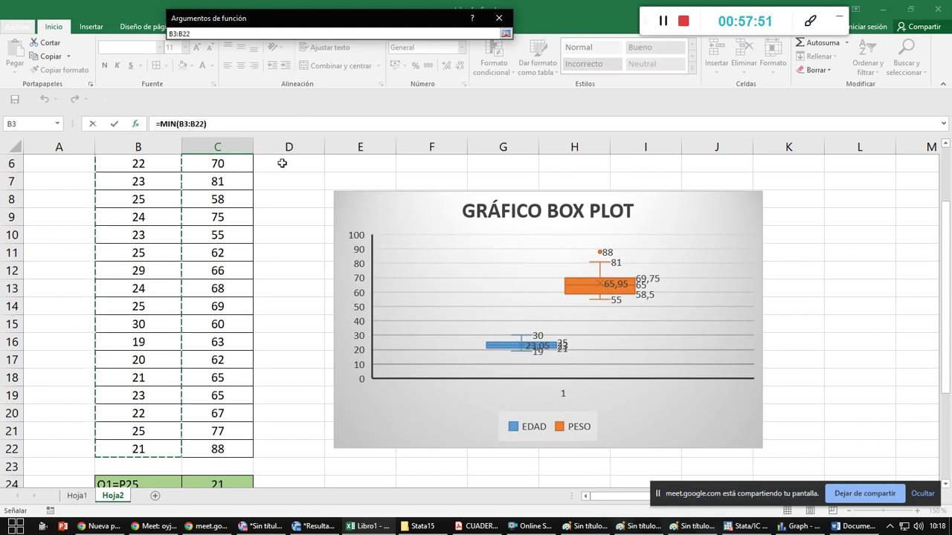
pyautogui.click(506, 34)
pyautogui.click(437, 197)
pyautogui.scroll(-2, 208, 457)
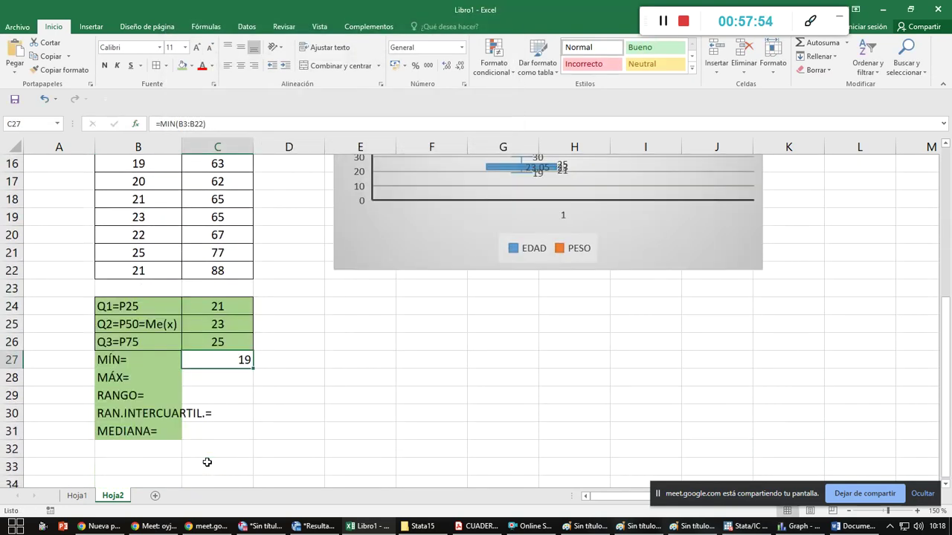
# Calculate the maximum EDAD value in cell C28 with the MAX function over range B3:B22
pyautogui.click(210, 376)
pyautogui.click(135, 123)
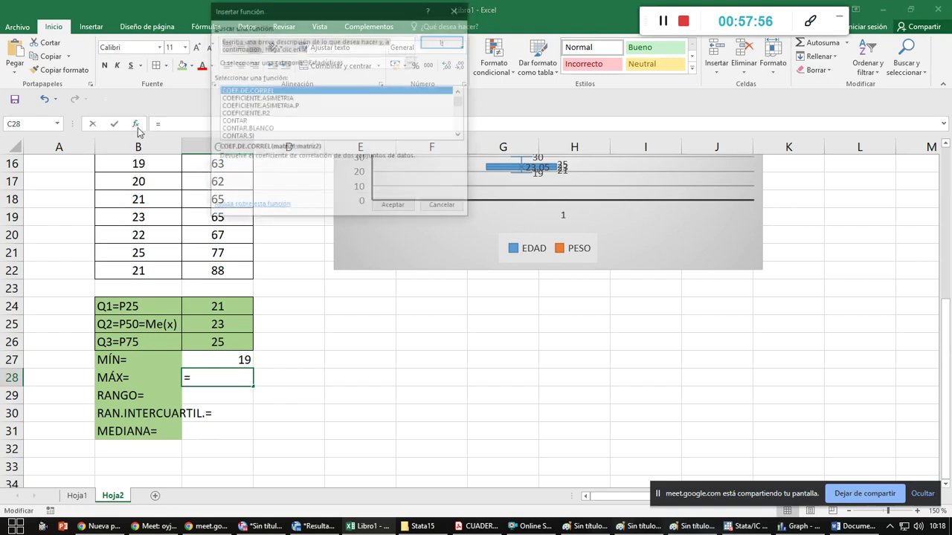
pyautogui.scroll(-6, 290, 121)
pyautogui.scroll(-15, 290, 121)
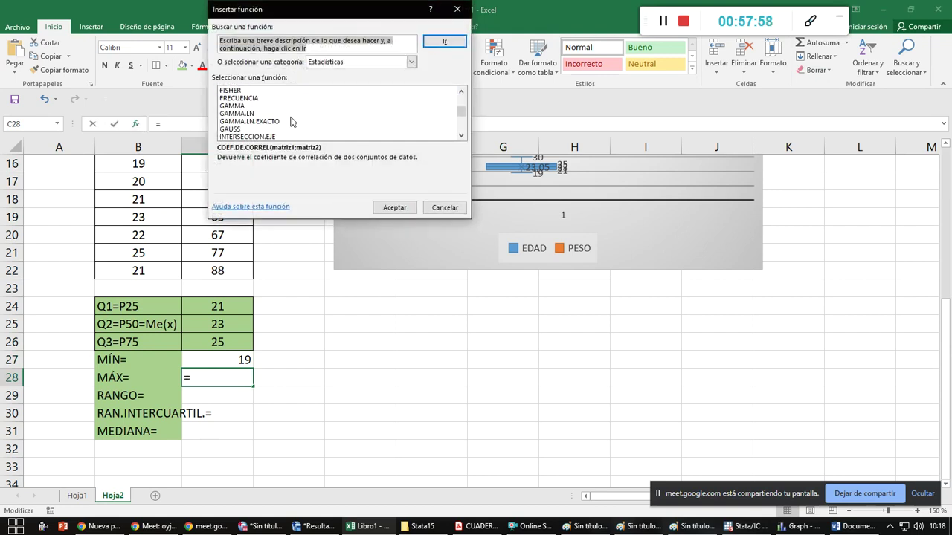
pyautogui.scroll(2, 283, 115)
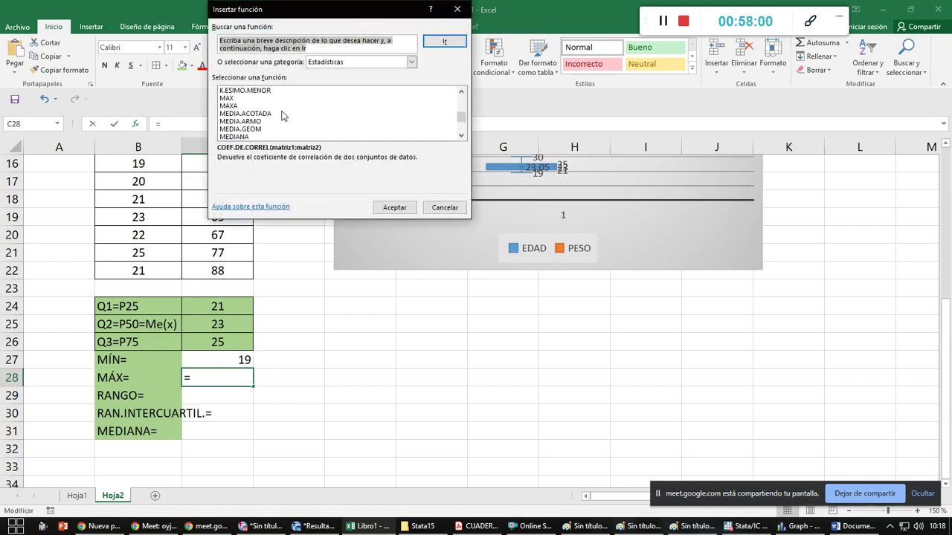
pyautogui.click(241, 98)
pyautogui.click(392, 207)
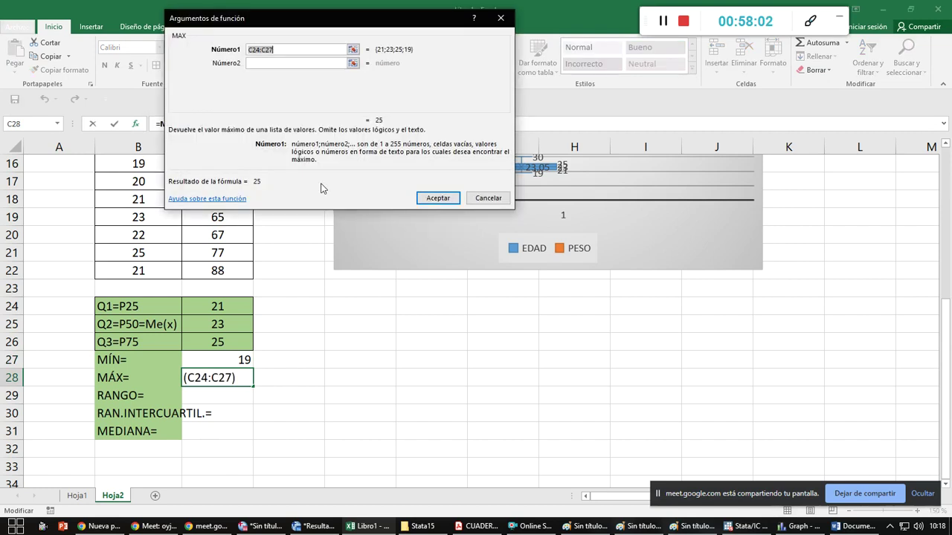
pyautogui.click(353, 50)
pyautogui.scroll(5, 153, 237)
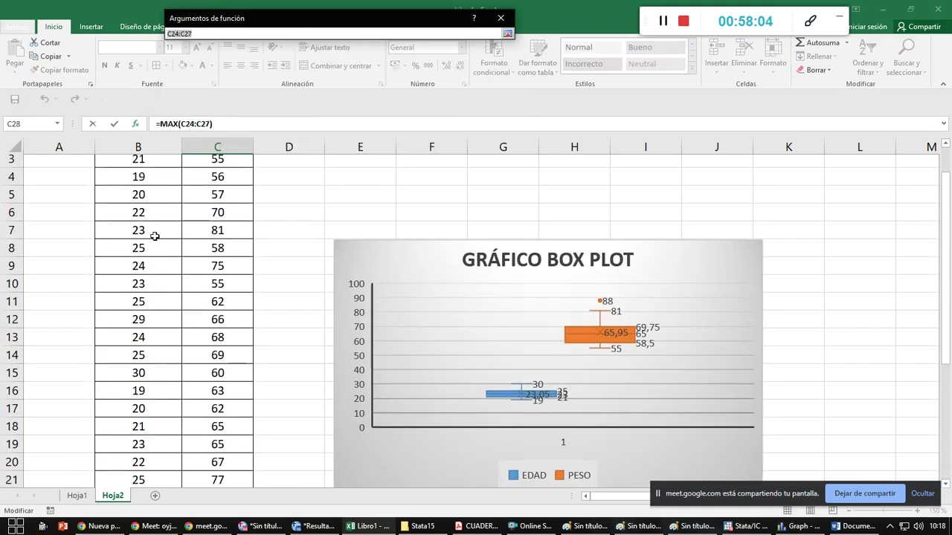
pyautogui.moveTo(149, 201); pyautogui.dragTo(159, 413)
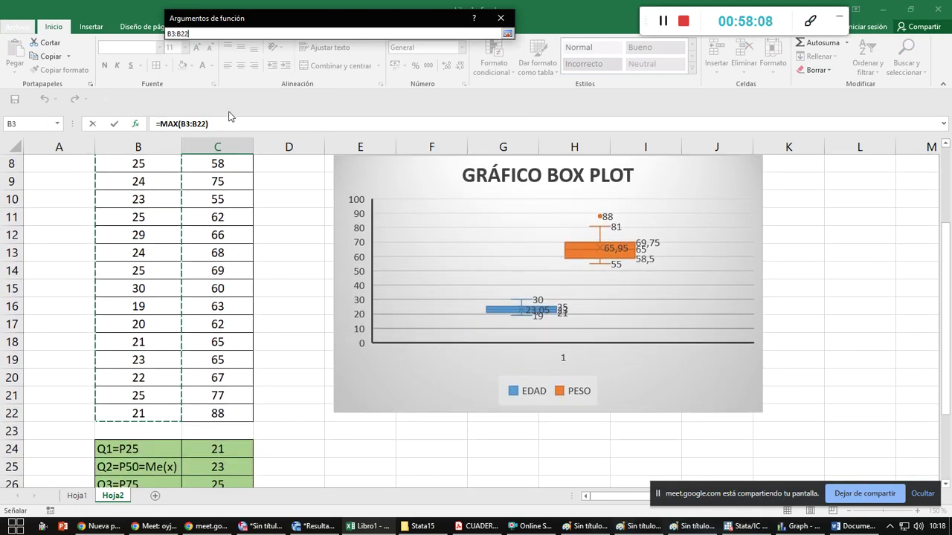
pyautogui.press('Return')
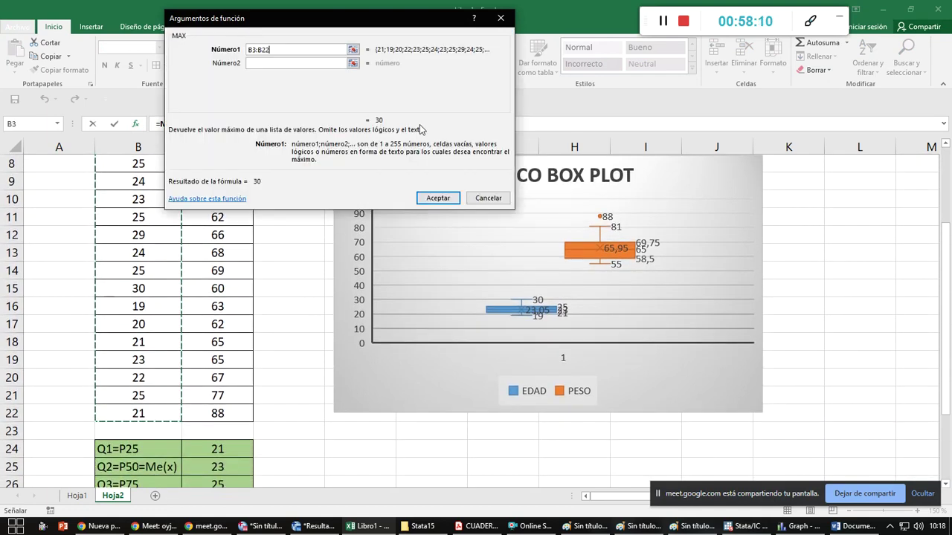
pyautogui.press('Return')
# Calculate the range in cell C29 by subtracting the minimum from the maximum with =C28-C27
pyautogui.scroll(-2, 179, 447)
pyautogui.click(212, 380)
pyautogui.write('=')
pyautogui.press('Up')
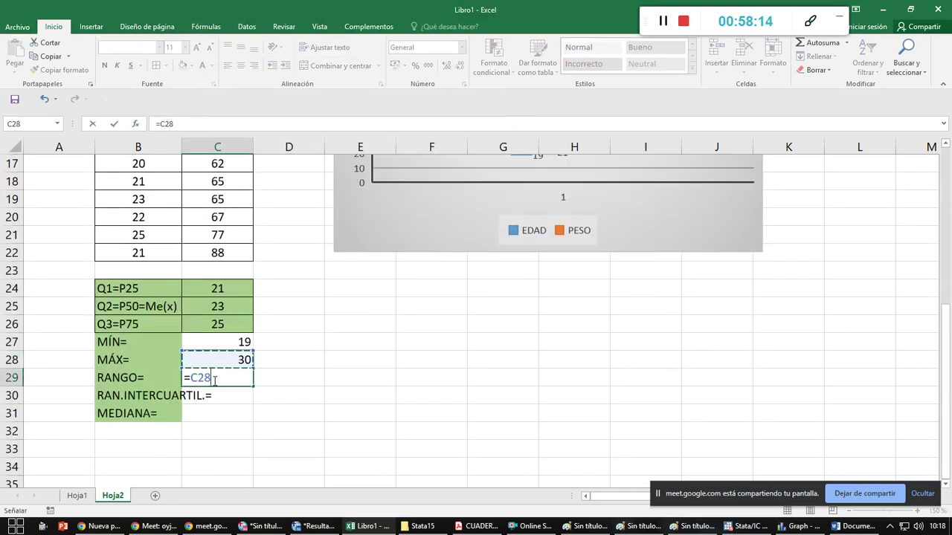
pyautogui.write('-')
pyautogui.press('Up')
pyautogui.press('Up')
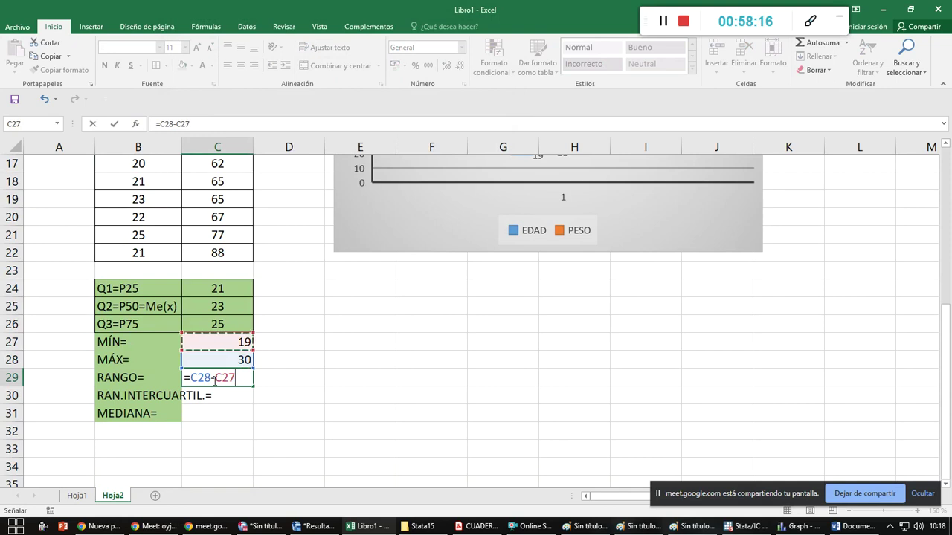
pyautogui.press('Return')
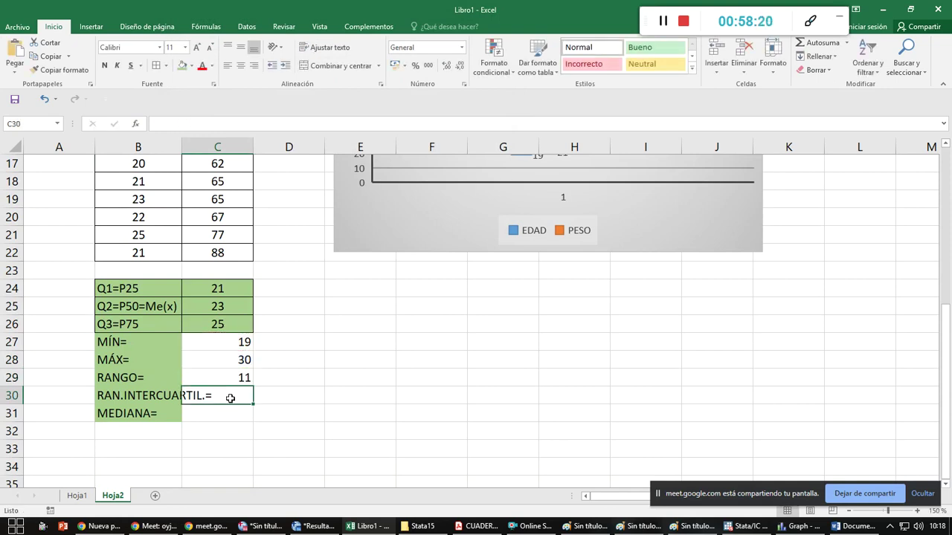
# Calculate the interquartile range in cell C30 as Q3 minus Q1 with =C26-C24
pyautogui.write('=')
pyautogui.press('Up')
pyautogui.press('Up')
pyautogui.press('Up')
pyautogui.press('Up')
pyautogui.write('-')
pyautogui.press('Up')
pyautogui.press('Up')
pyautogui.press('Up')
pyautogui.press('Up')
pyautogui.press('Up')
pyautogui.press('Up')
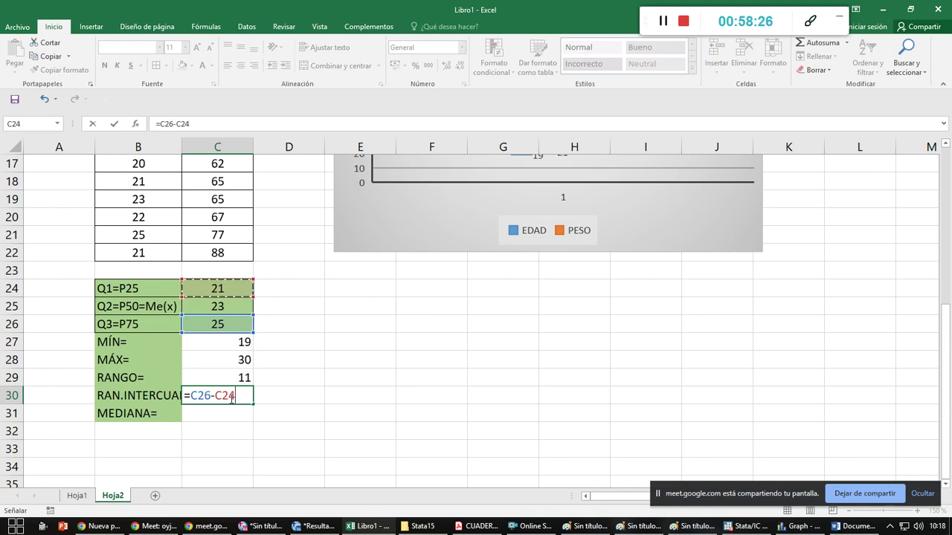
pyautogui.press('Return')
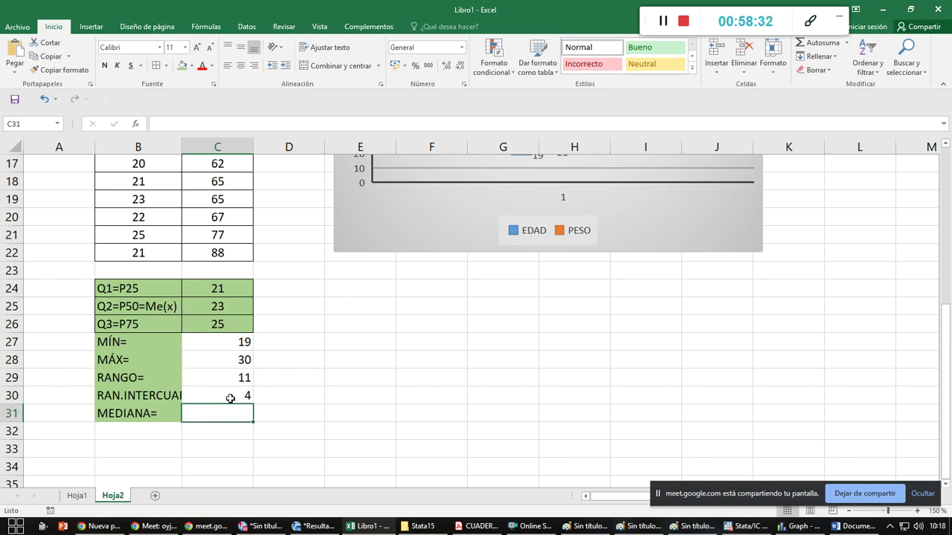
# Calculate the median EDAD value in cell C31 with the MEDIANA function over range B3:B22
pyautogui.click(133, 125)
pyautogui.scroll(-8, 290, 118)
pyautogui.scroll(-10, 286, 123)
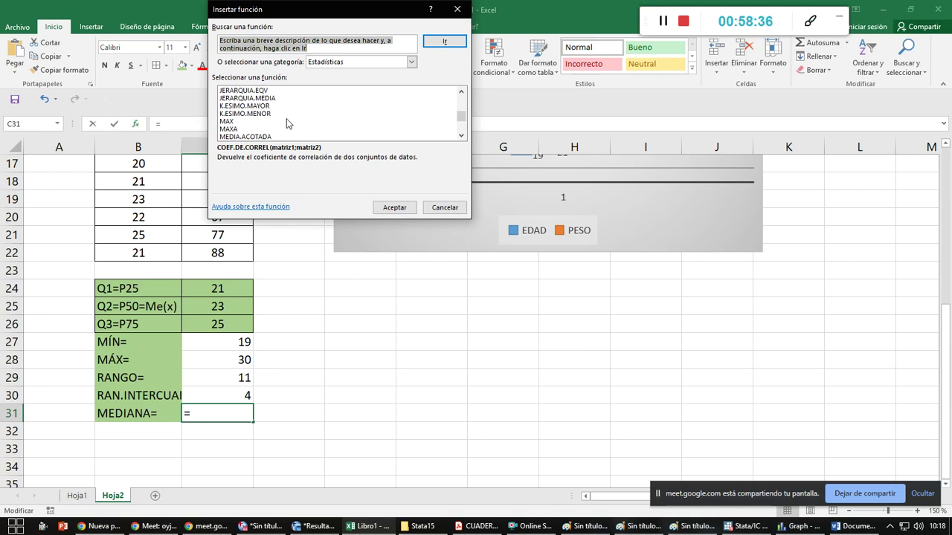
pyautogui.scroll(1, 243, 117)
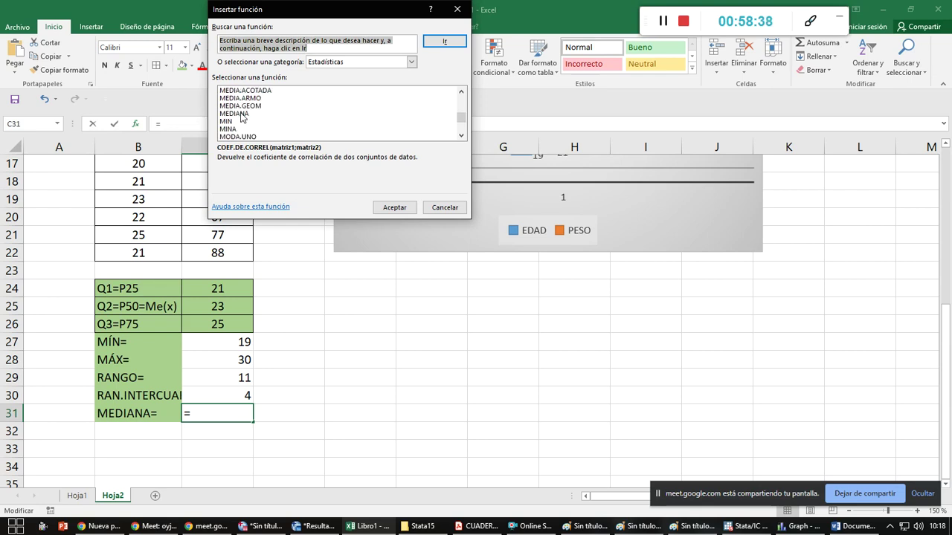
pyautogui.click(243, 113)
pyautogui.click(372, 207)
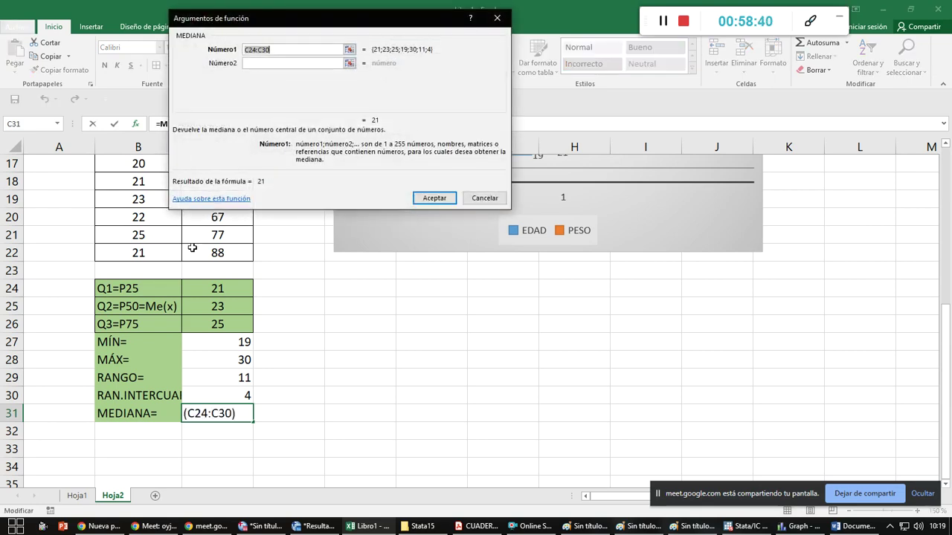
pyautogui.click(349, 49)
pyautogui.scroll(5, 253, 206)
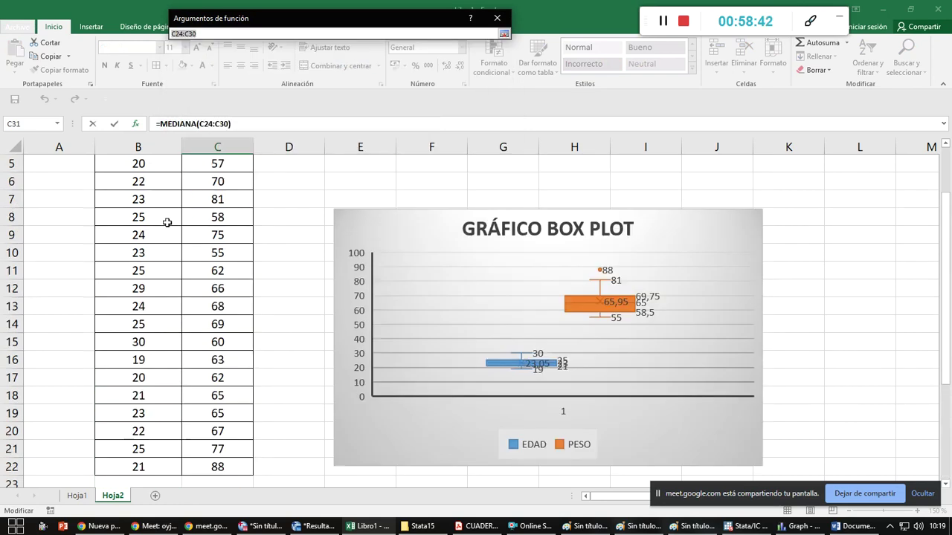
pyautogui.moveTo(154, 199); pyautogui.dragTo(140, 449)
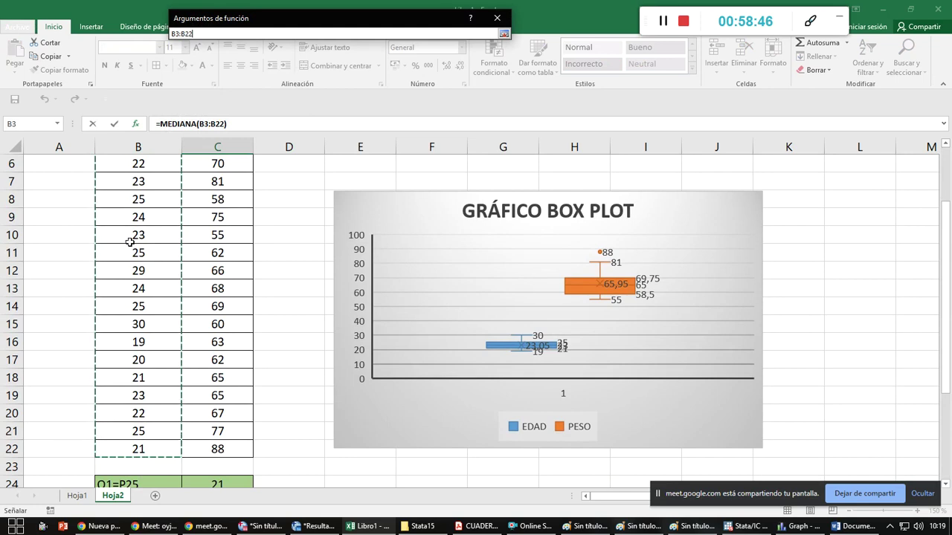
pyautogui.press('Return')
pyautogui.press('Return')
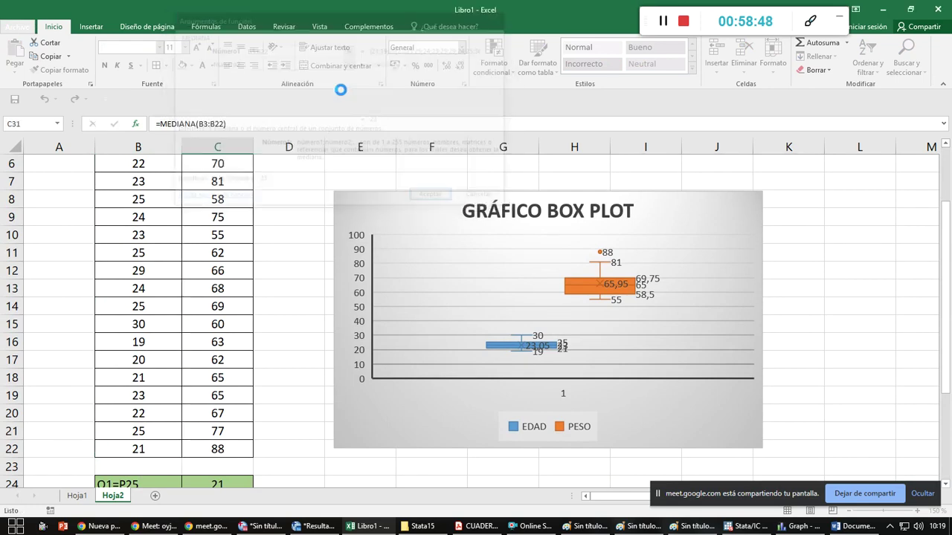
# Center the statistic values in C27:C31 and fill them with the same green as their labels
pyautogui.scroll(-2, 226, 381)
pyautogui.moveTo(203, 288); pyautogui.dragTo(218, 356)
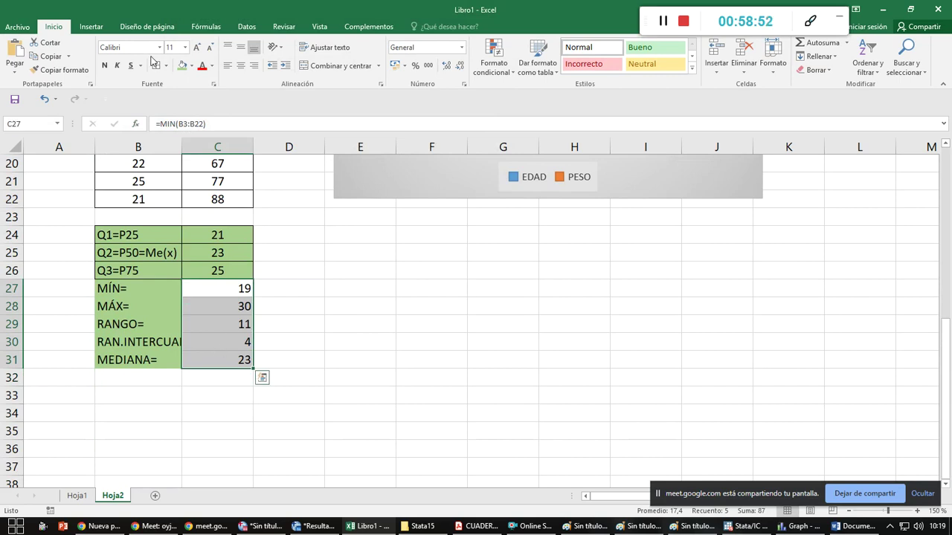
pyautogui.click(241, 66)
pyautogui.click(183, 66)
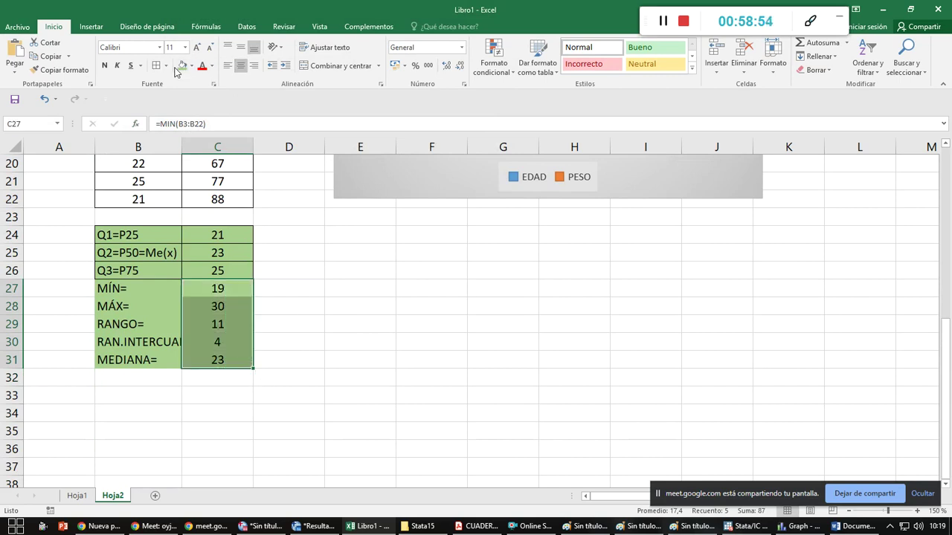
# Apply borders to every cell of the new statistics rows in B27:C31
pyautogui.click(156, 289)
pyautogui.moveTo(156, 289); pyautogui.dragTo(223, 368)
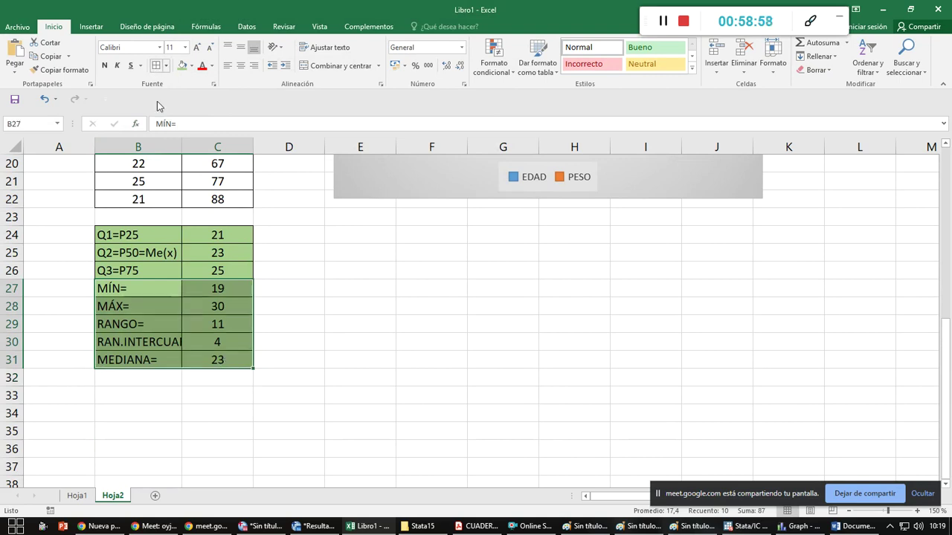
pyautogui.click(340, 344)
pyautogui.scroll(1, 350, 334)
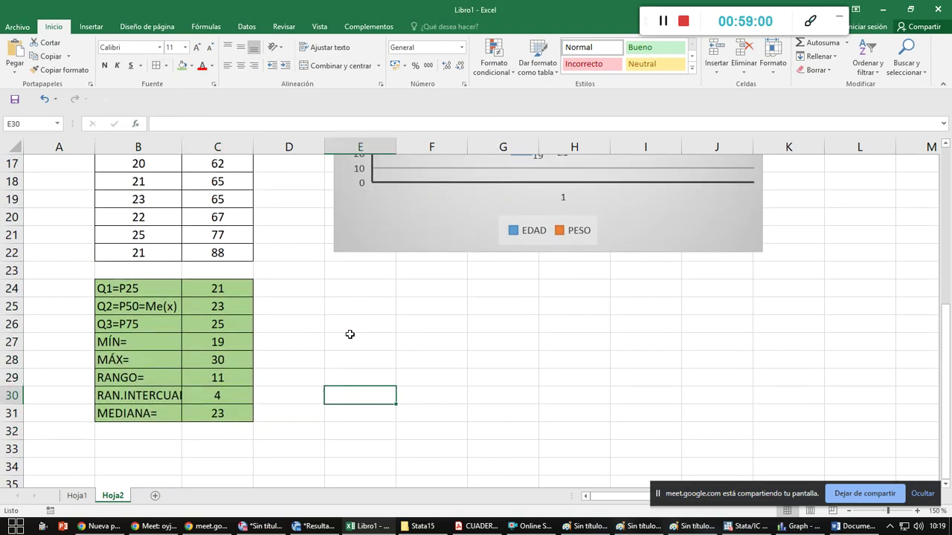
# Copy the Q1 formula from C24 across to D24 to calculate the first quartile of PESO
pyautogui.click(283, 287)
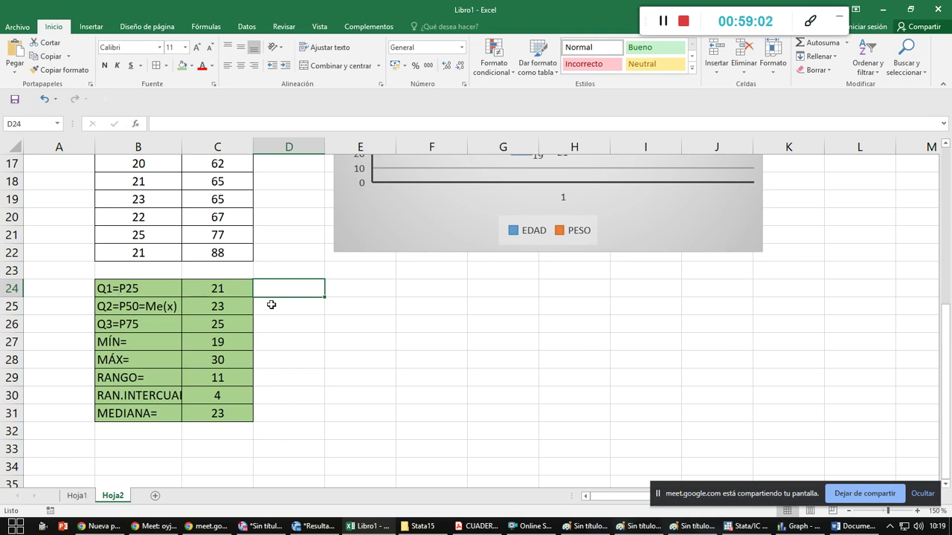
pyautogui.scroll(5, 271, 304)
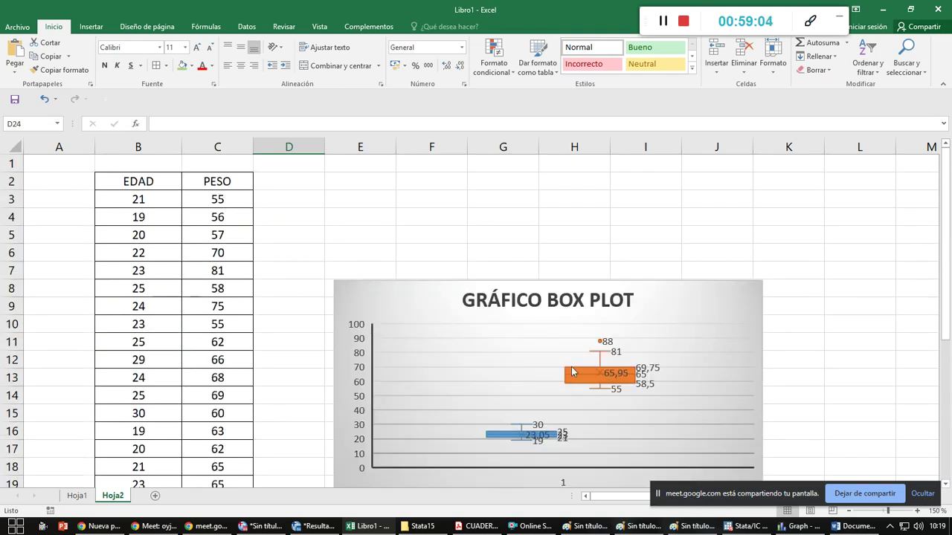
pyautogui.scroll(-4, 389, 304)
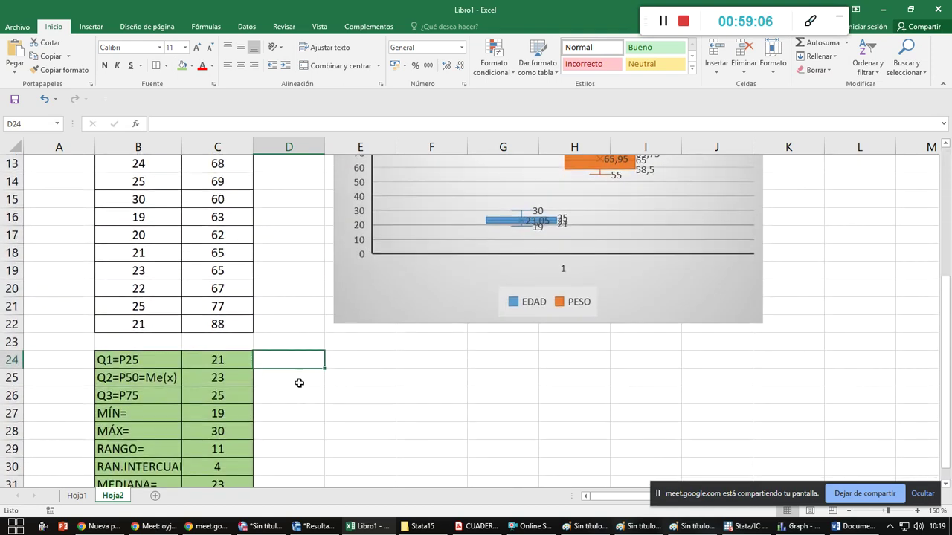
pyautogui.click(248, 361)
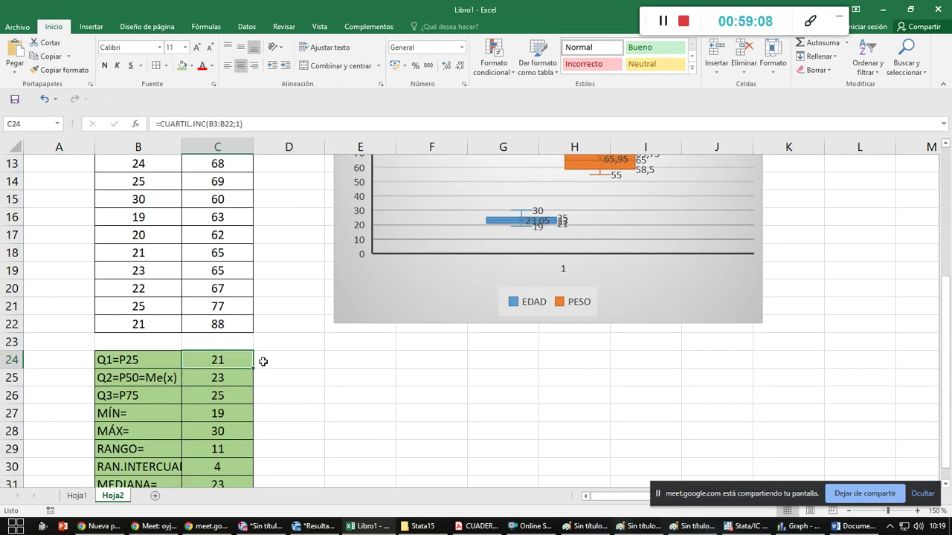
pyautogui.moveTo(254, 369); pyautogui.dragTo(299, 370)
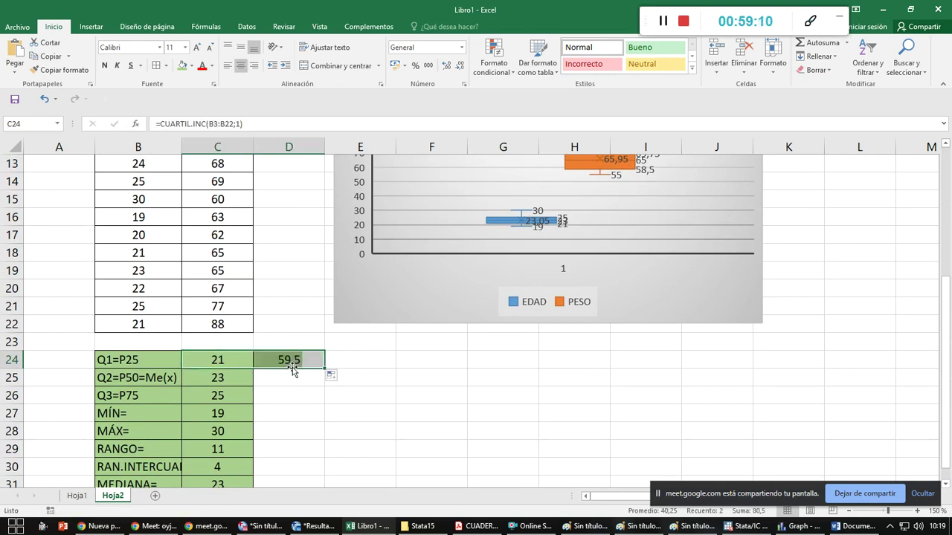
pyautogui.click(300, 361)
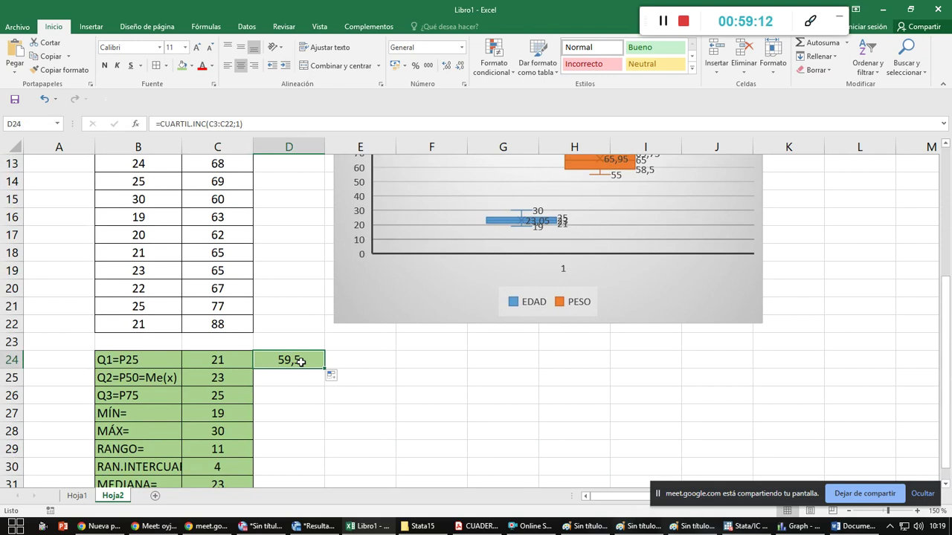
# Check which PESO cells the Q1 formula in D24 refers to
pyautogui.doubleClick(301, 361)
pyautogui.scroll(4, 300, 343)
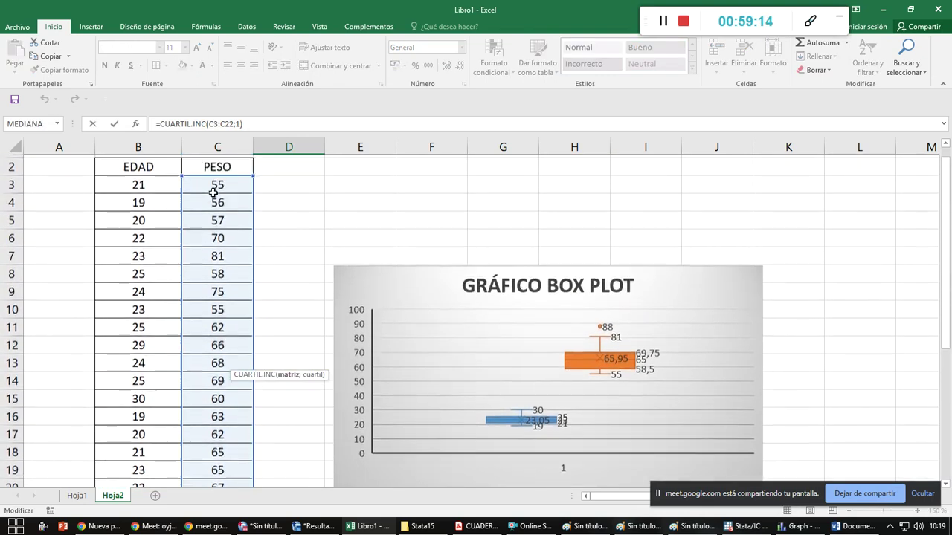
pyautogui.scroll(-3, 251, 325)
pyautogui.scroll(-1, 251, 325)
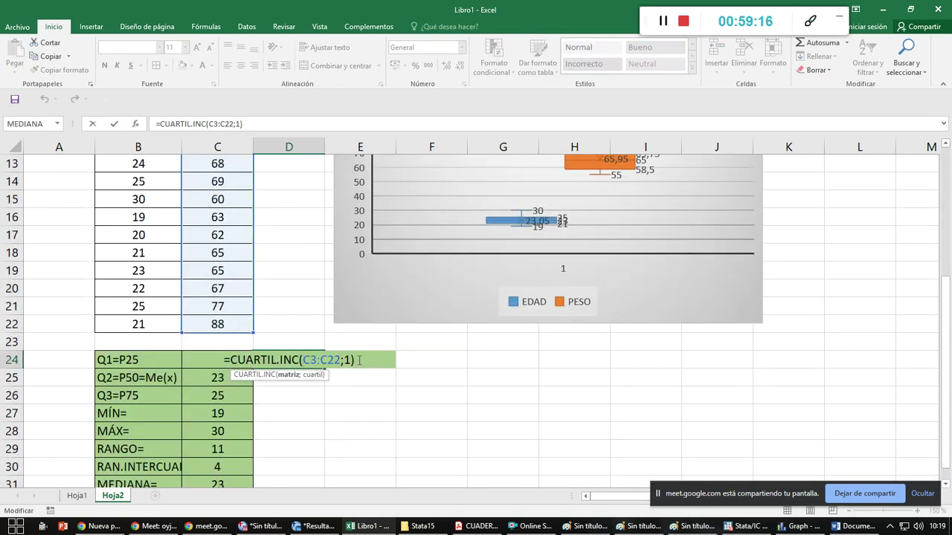
pyautogui.press('Return')
# Copy the Q2, Q3, MÍN and MÁX formulas from C25:C28 across to D25:D28 for PESO
pyautogui.click(249, 378)
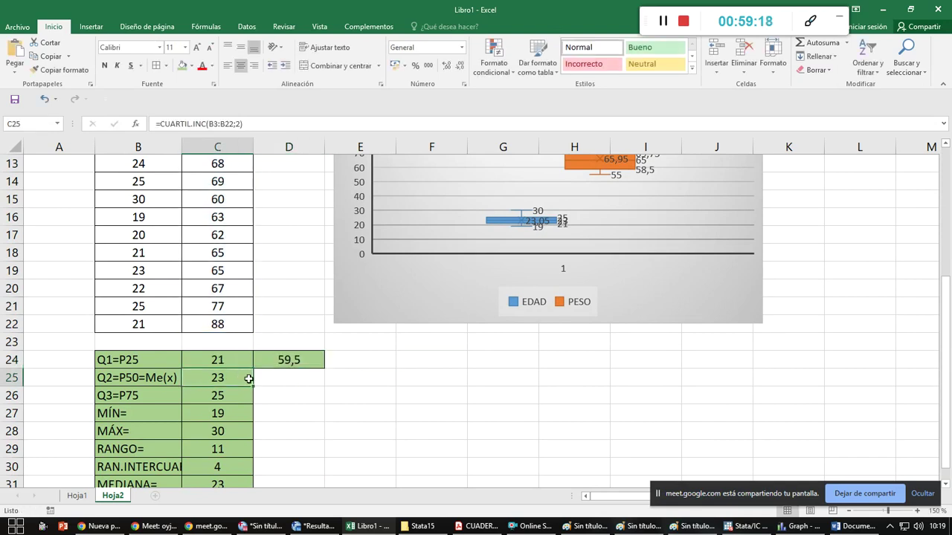
pyautogui.click(254, 389)
pyautogui.click(243, 378)
pyautogui.moveTo(252, 387); pyautogui.dragTo(318, 401)
pyautogui.click(235, 401)
pyautogui.click(244, 421)
pyautogui.moveTo(253, 423); pyautogui.dragTo(286, 437)
pyautogui.click(238, 438)
pyautogui.scroll(-4, 242, 261)
# Copy the range, interquartile range and median formulas from C29:C31 across to D29:D31 for PESO
pyautogui.click(248, 233)
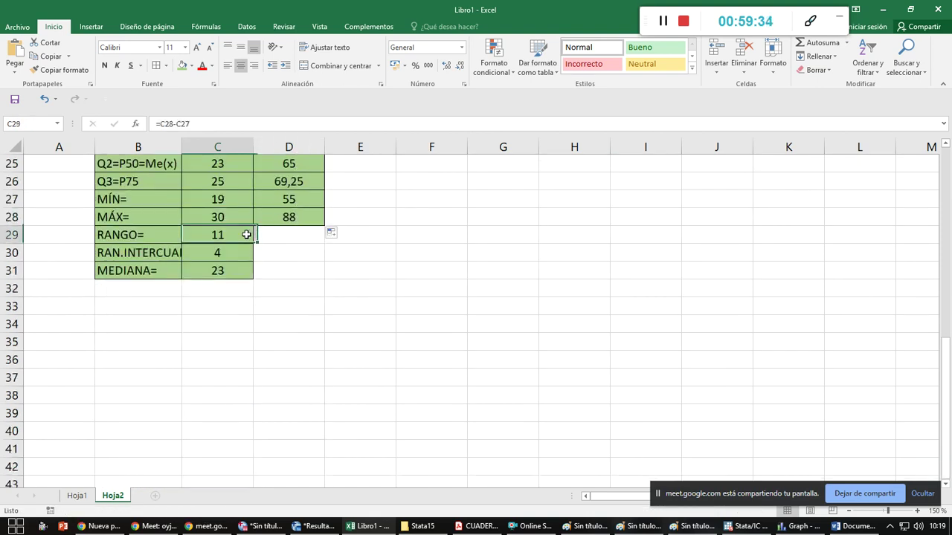
pyautogui.moveTo(254, 244); pyautogui.dragTo(313, 244)
pyautogui.click(249, 260)
pyautogui.moveTo(253, 263); pyautogui.dragTo(313, 252)
pyautogui.click(247, 272)
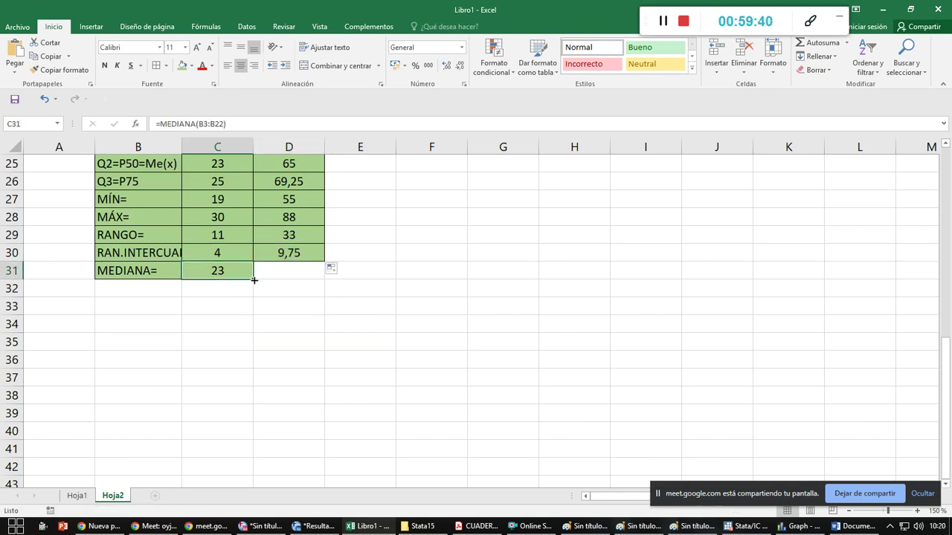
pyautogui.moveTo(253, 279); pyautogui.dragTo(289, 431)
# Fill the PESO statistics in D24:D31 and the PESO data in C3:C22 with light orange
pyautogui.scroll(3, 289, 294)
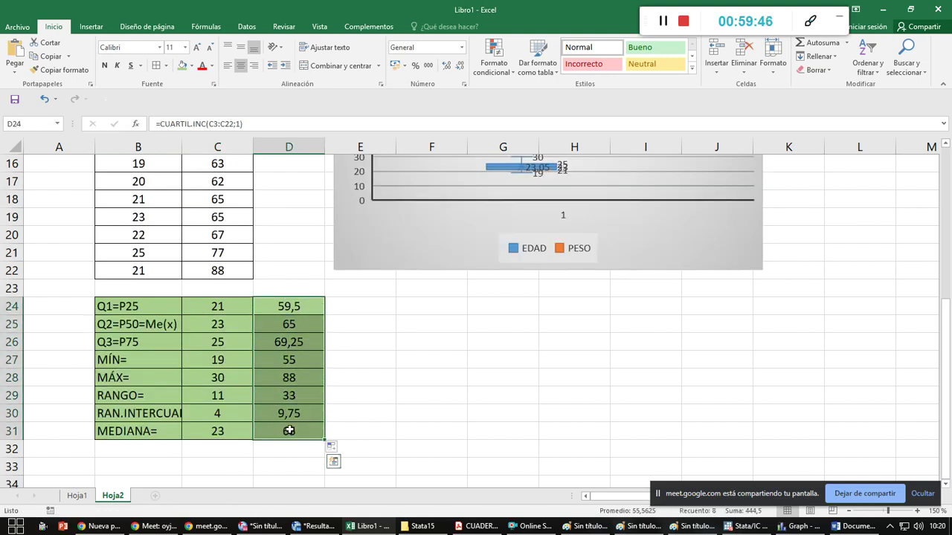
pyautogui.click(192, 67)
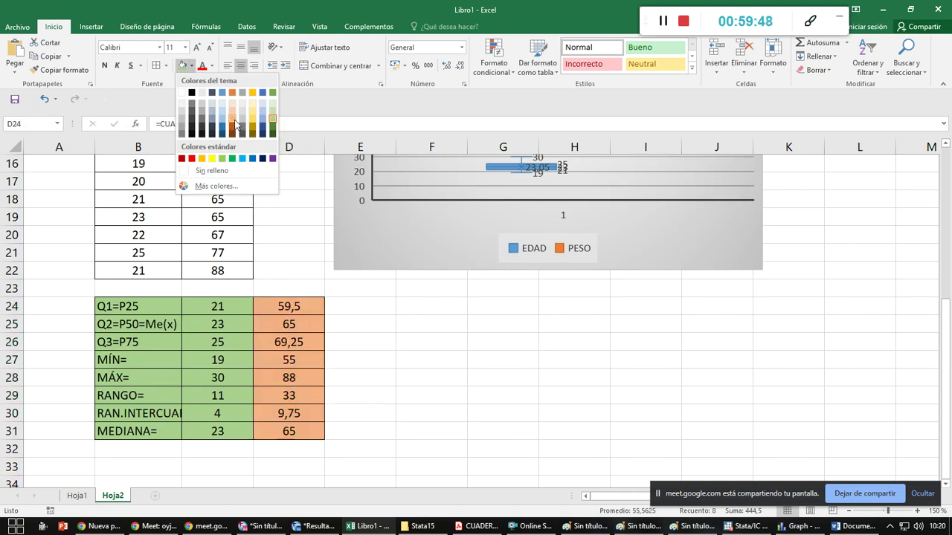
pyautogui.click(235, 125)
pyautogui.scroll(5, 290, 261)
pyautogui.click(237, 200)
pyautogui.moveTo(237, 200); pyautogui.dragTo(228, 445)
pyautogui.click(183, 66)
# Fill the EDAD data in B3:B22 with light blue
pyautogui.scroll(2, 194, 255)
pyautogui.moveTo(161, 198); pyautogui.dragTo(175, 487)
pyautogui.scroll(-3, 163, 417)
pyautogui.hotkey('shift', 'Down')
pyautogui.hotkey('shift', 'Down')
pyautogui.hotkey('shift', 'Down')
pyautogui.hotkey('shift', 'Down')
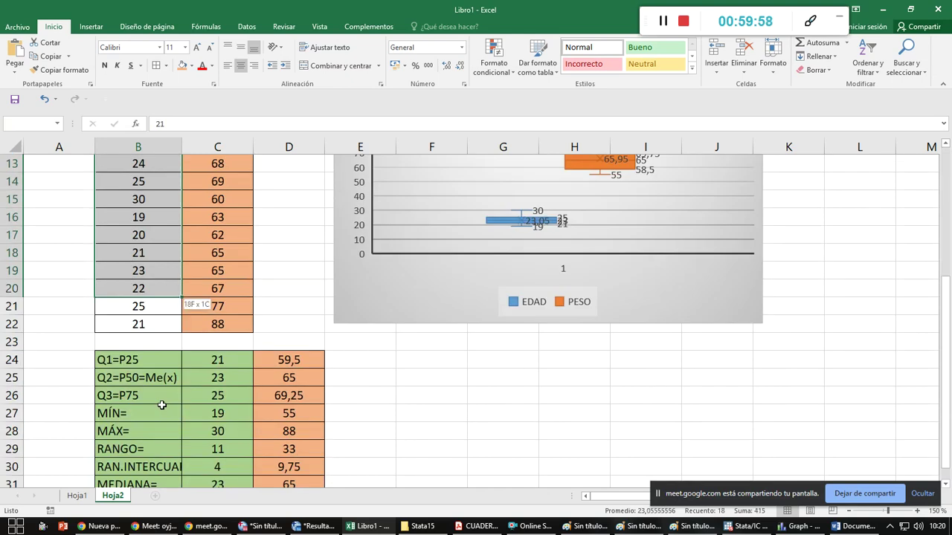
pyautogui.hotkey('shift', 'Up')
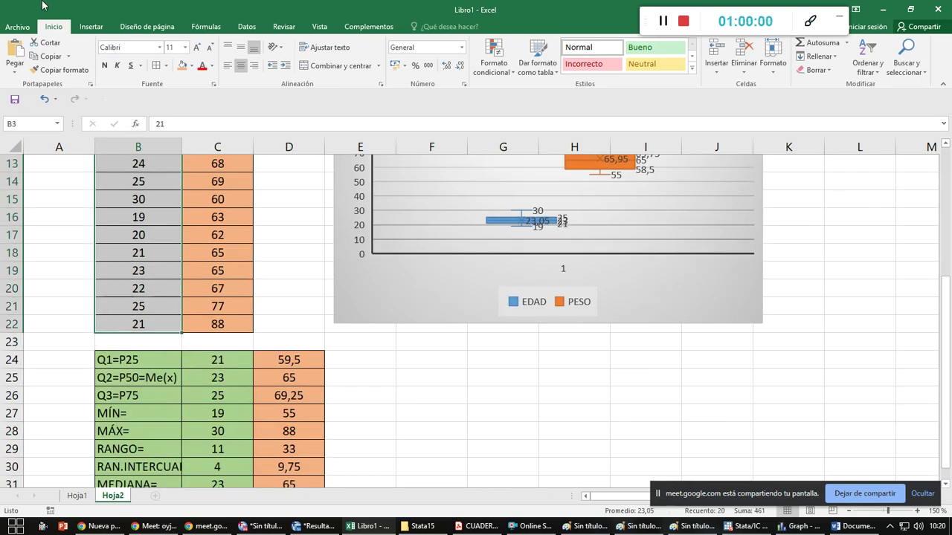
pyautogui.click(191, 65)
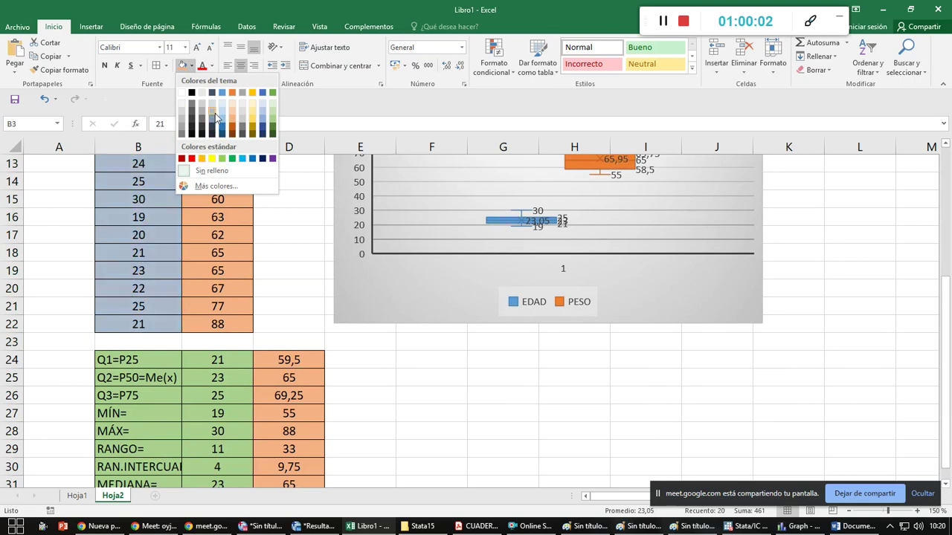
pyautogui.click(222, 120)
# Fill the EDAD statistics in C24:C31 with the same light blue as the EDAD data
pyautogui.scroll(4, 223, 372)
pyautogui.scroll(-8, 223, 372)
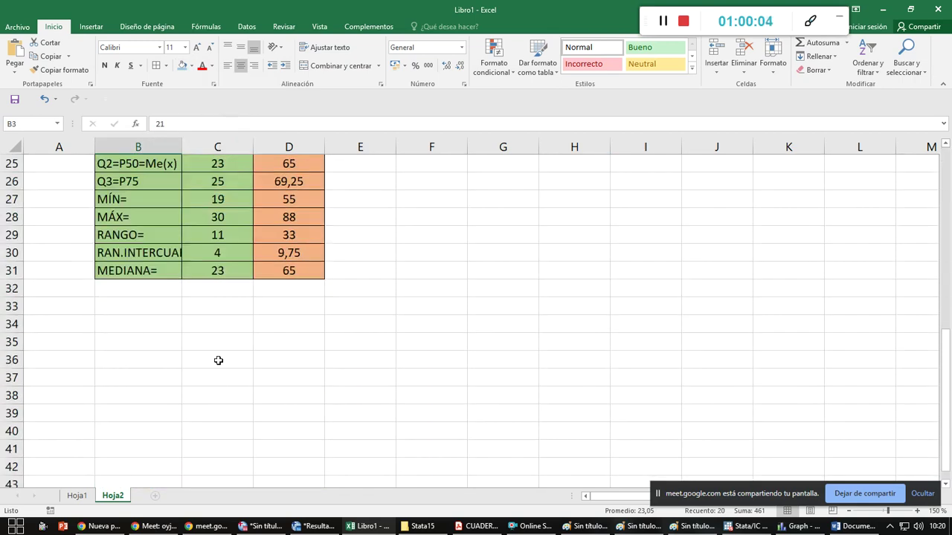
pyautogui.scroll(1, 238, 202)
pyautogui.moveTo(225, 199); pyautogui.dragTo(225, 324)
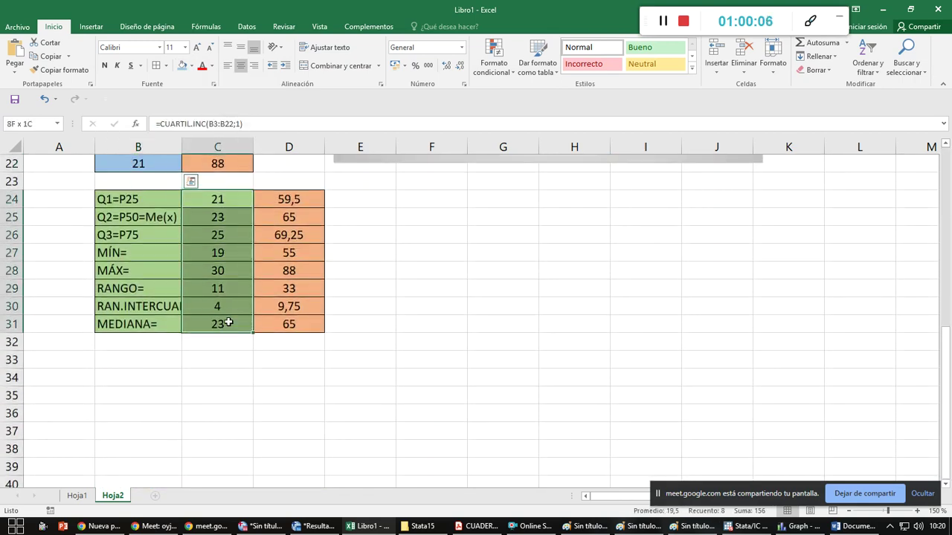
pyautogui.click(182, 65)
# Insert a row at row 23 above the statistics table and remove the fill colour it inherits
pyautogui.scroll(2, 335, 300)
pyautogui.click(12, 289)
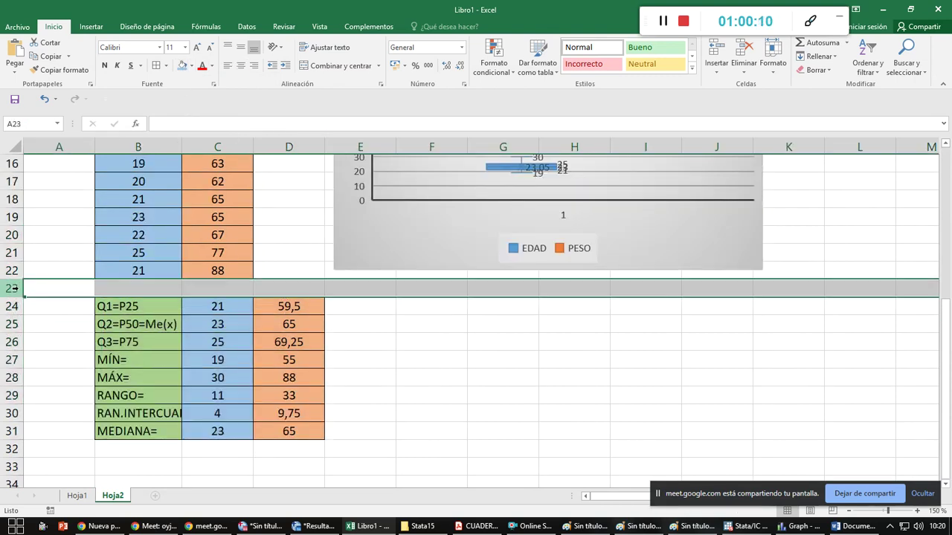
pyautogui.rightClick(12, 289)
pyautogui.click(50, 371)
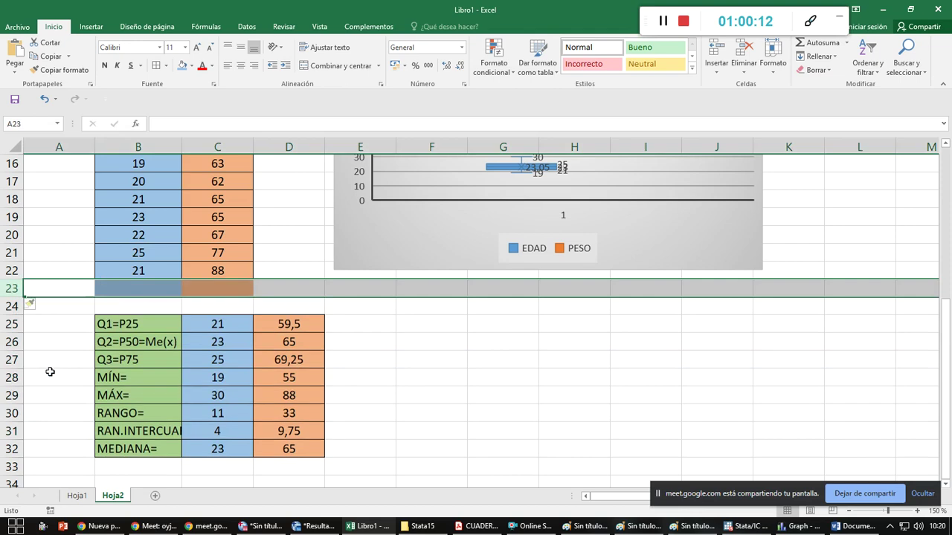
pyautogui.click(192, 65)
pyautogui.click(250, 323)
pyautogui.click(417, 306)
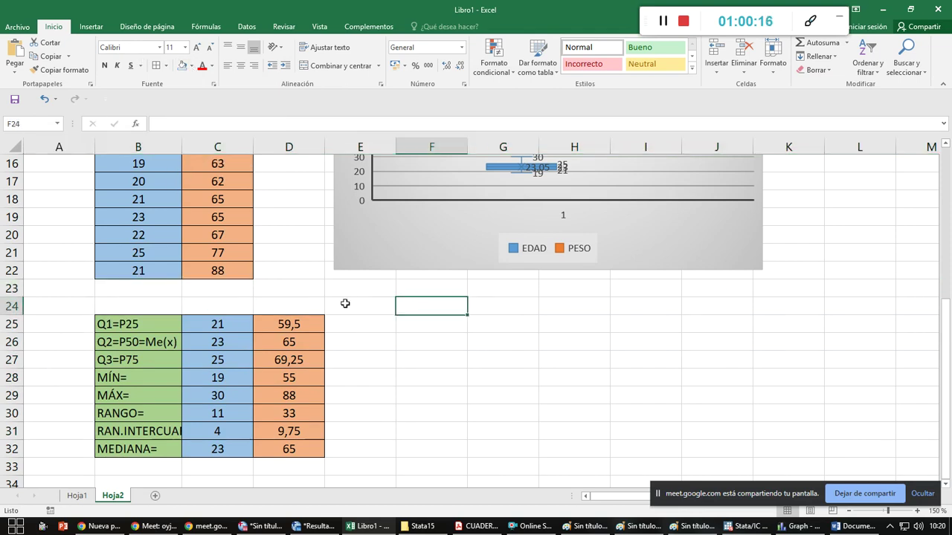
# Enter the headings EDAD in C24 and PESO in D24 above the statistics columns
pyautogui.click(223, 311)
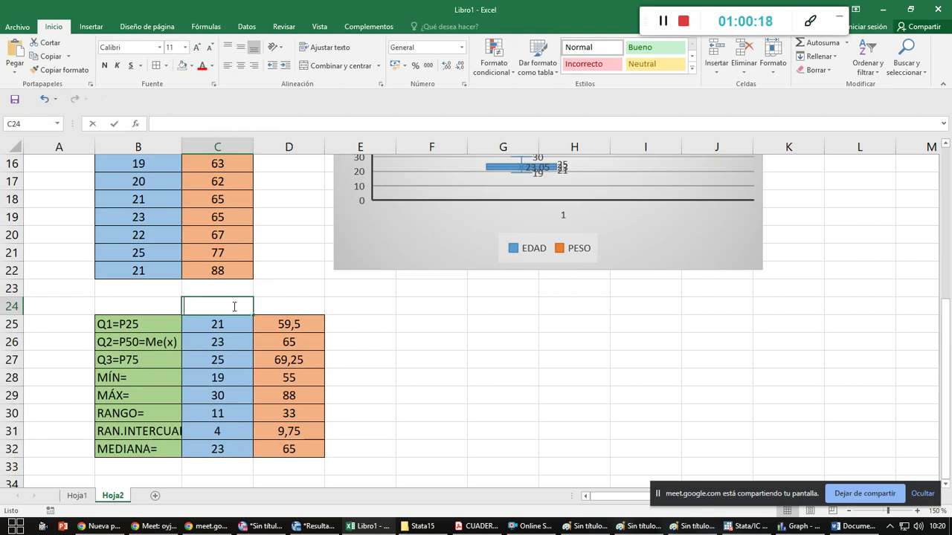
pyautogui.write('EDAD')
pyautogui.press('Tab')
pyautogui.write('P')
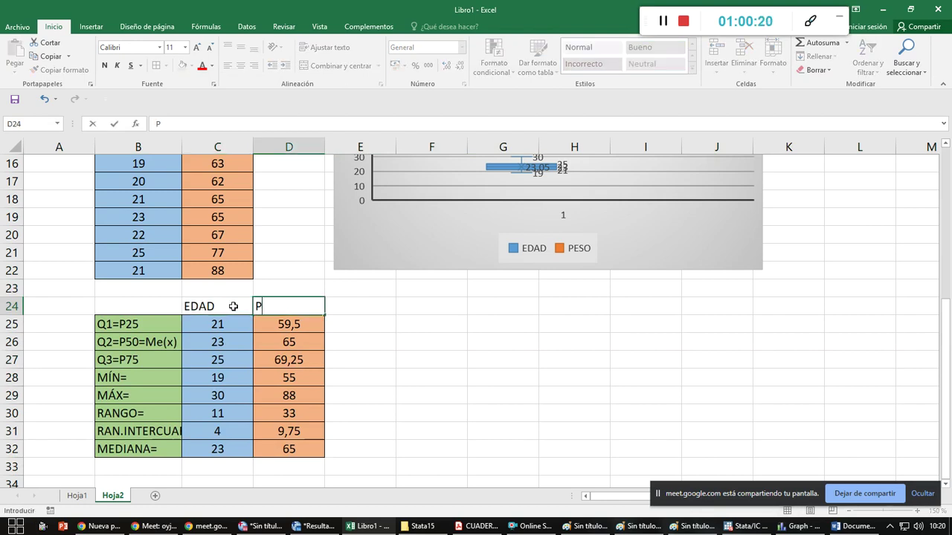
# Center the EDAD and PESO headings in C24:D24 and apply borders to both cells
pyautogui.click(233, 306)
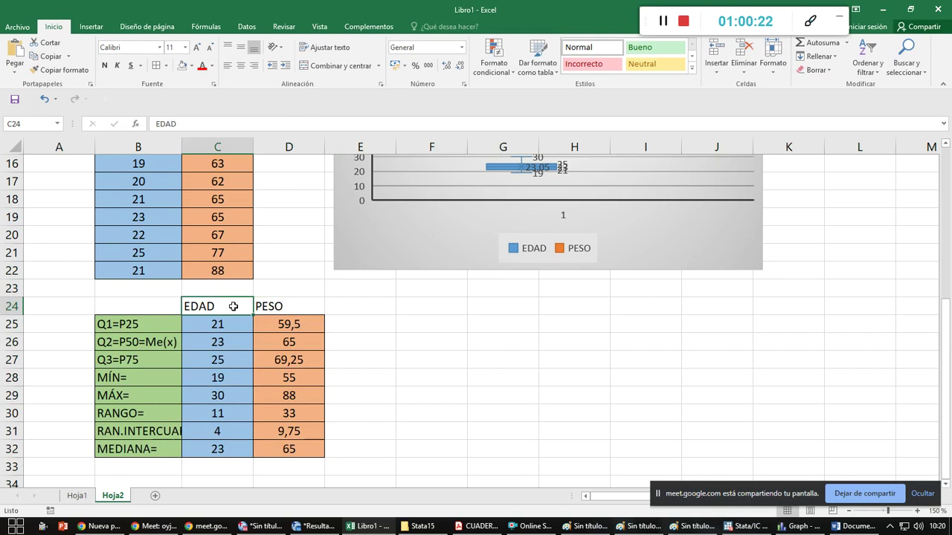
pyautogui.hotkey('shift', 'Right')
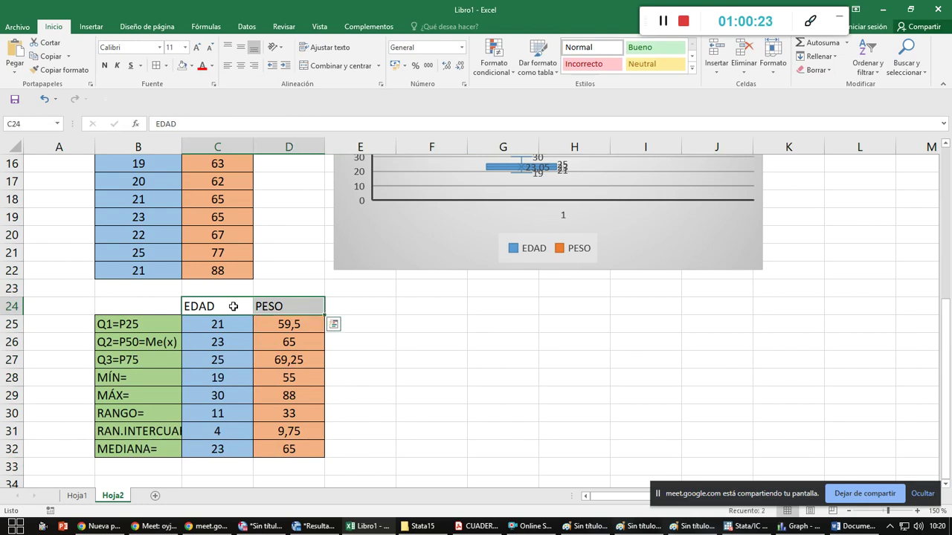
pyautogui.click(240, 66)
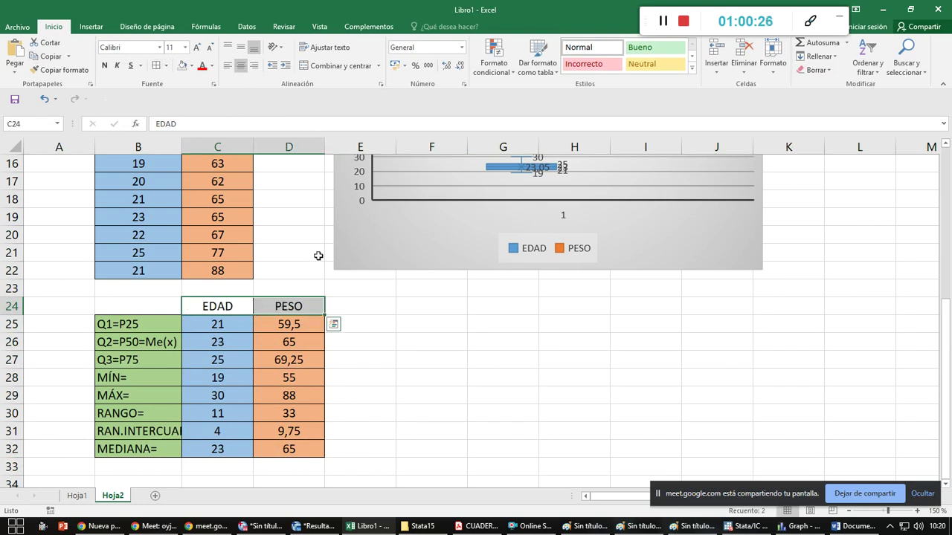
pyautogui.click(410, 308)
# Copy the EDAD and PESO data table B2:C22 and paste it as a picture into the Paint drawing with the TALLA table
pyautogui.scroll(3, 548, 357)
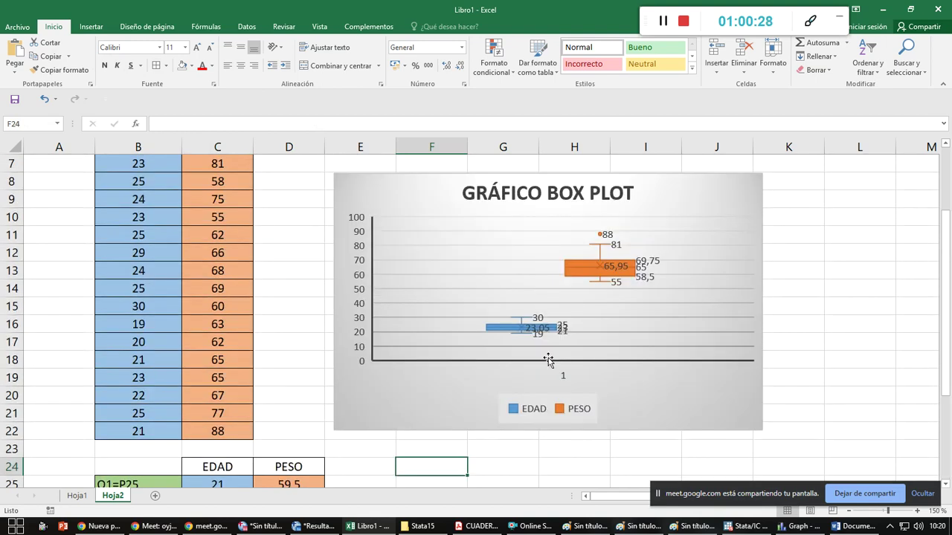
pyautogui.scroll(2, 531, 306)
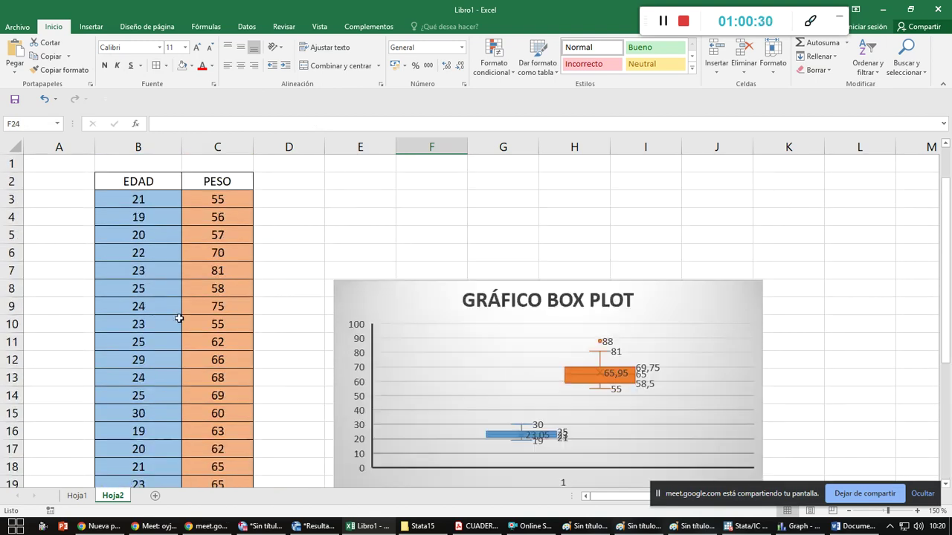
pyautogui.scroll(-3, 236, 290)
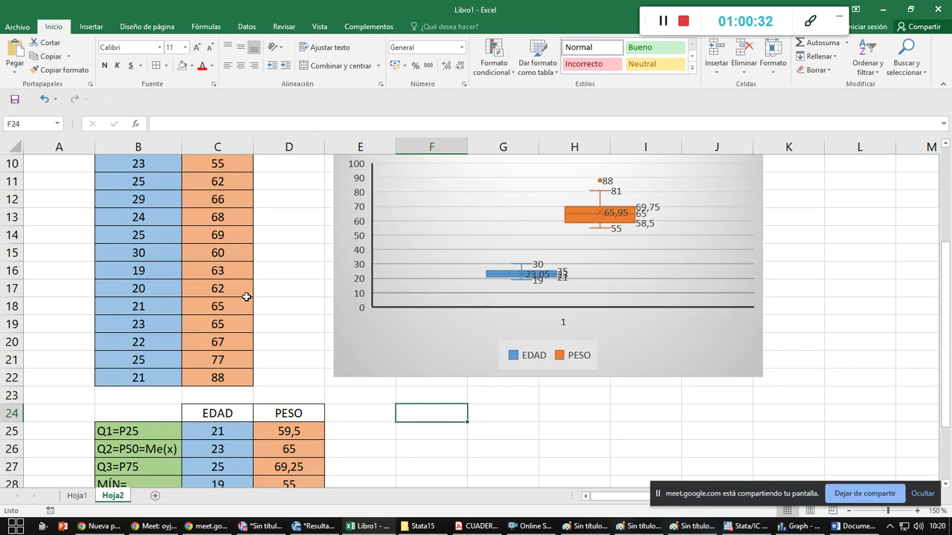
pyautogui.scroll(3, 246, 298)
pyautogui.moveTo(164, 184)
pyautogui.mouseDown()
pyautogui.moveTo(216, 453)
pyautogui.moveTo(196, 442)
pyautogui.mouseUp()
pyautogui.hotkey('ctrl', 'c')
pyautogui.click(15, 528)
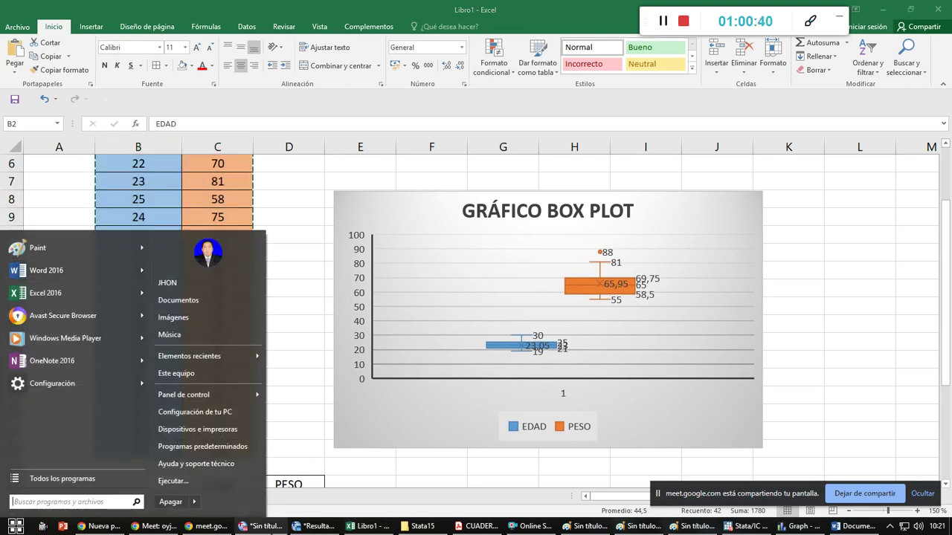
pyautogui.click(692, 526)
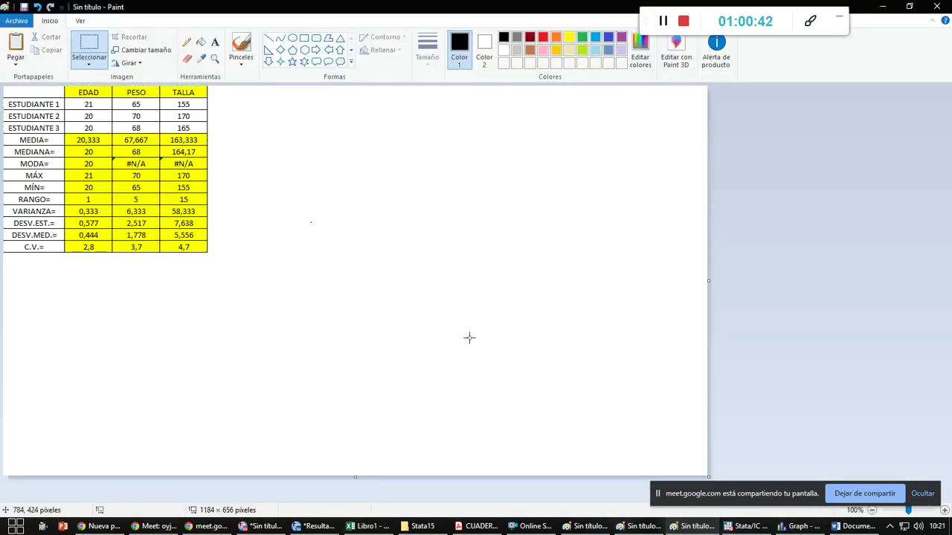
pyautogui.hotkey('ctrl', 'v')
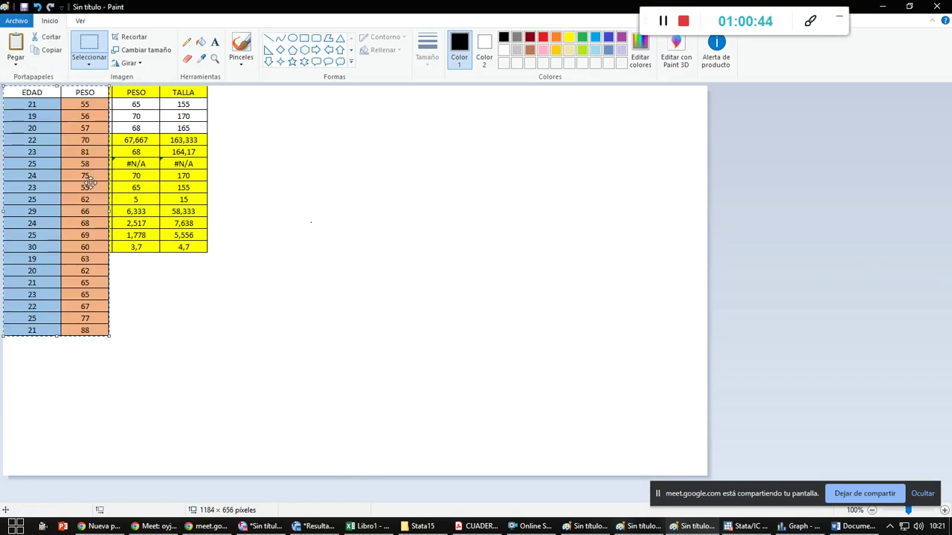
# Switch to Word and paste the EDAD and PESO data picture below the scatter chart in Documento1
pyautogui.hotkey('alt', 'Tab')
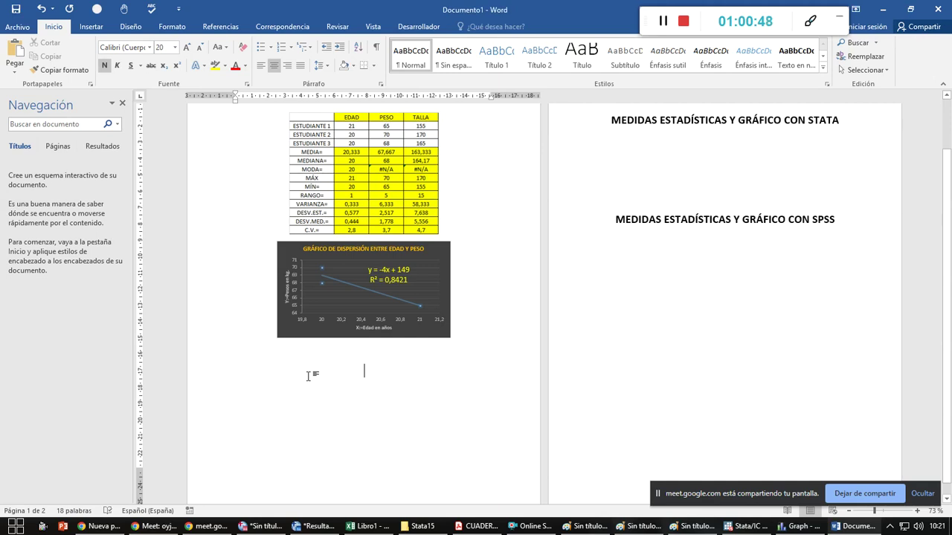
pyautogui.hotkey('ctrl', 'v')
pyautogui.scroll(2, 645, 325)
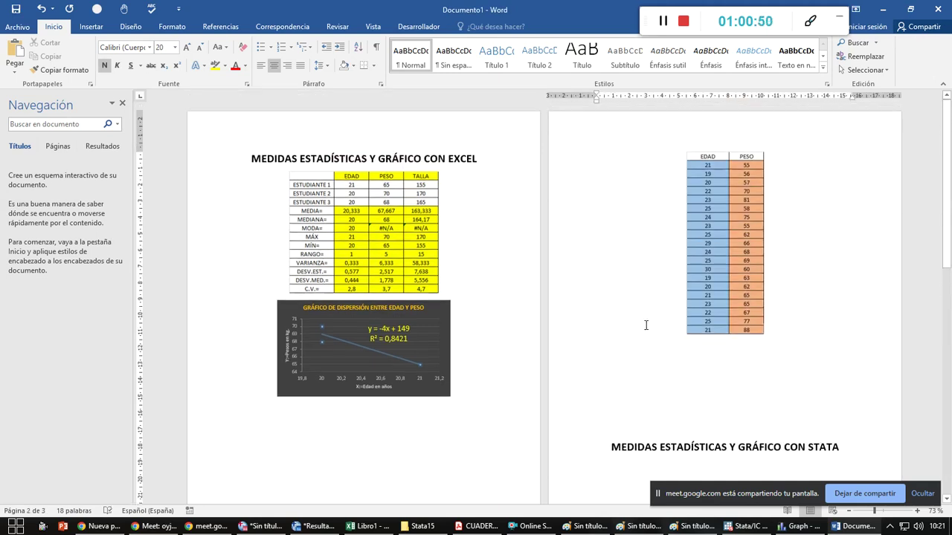
# Return to Excel, copy the statistics table B24:D32 and paste it as a picture into the Paint drawing
pyautogui.hotkey('alt', 'Tab')
pyautogui.press('Tab')
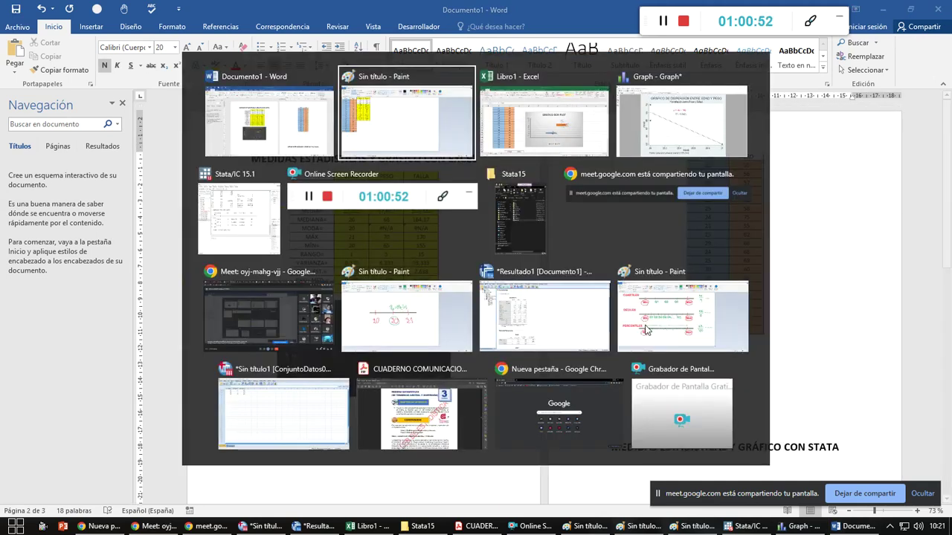
pyautogui.scroll(-4, 230, 403)
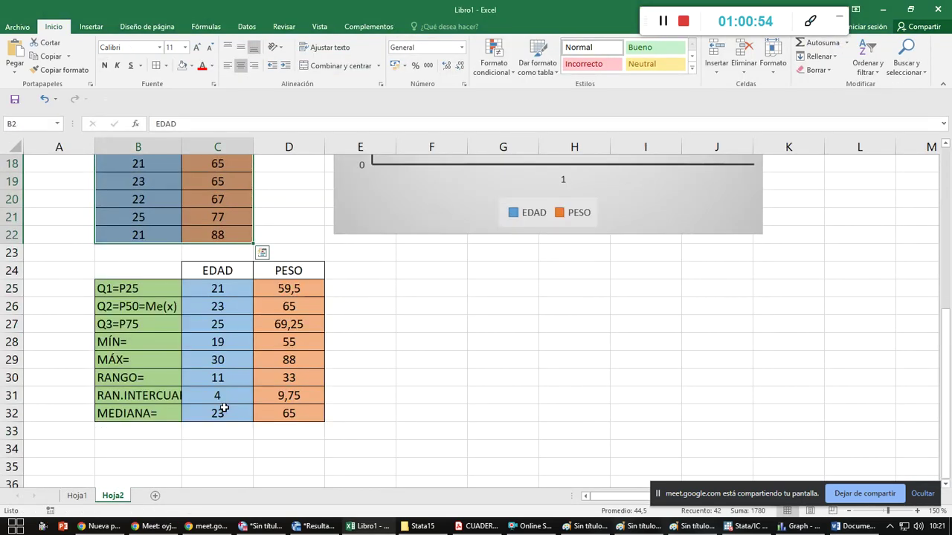
pyautogui.moveTo(145, 275); pyautogui.dragTo(296, 411)
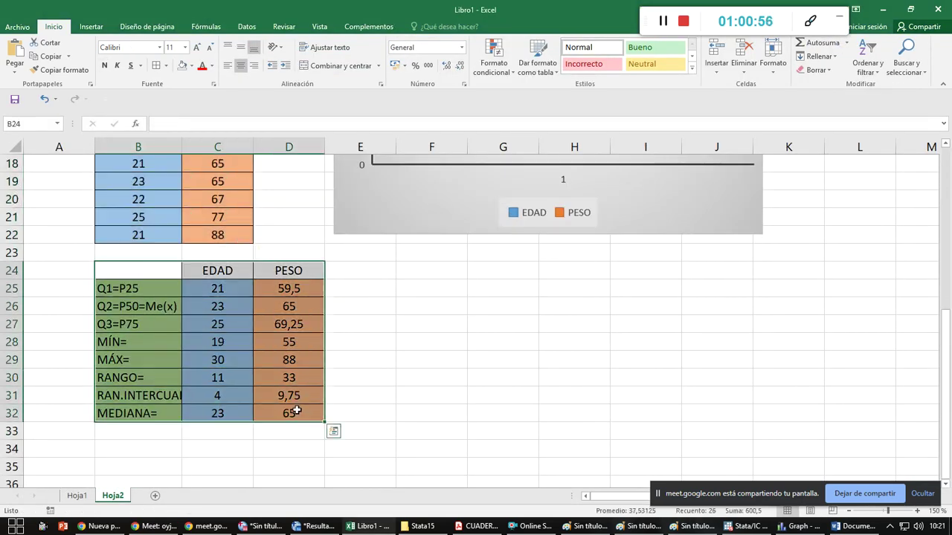
pyautogui.hotkey('ctrl', 'c')
pyautogui.hotkey('alt', 'Tab')
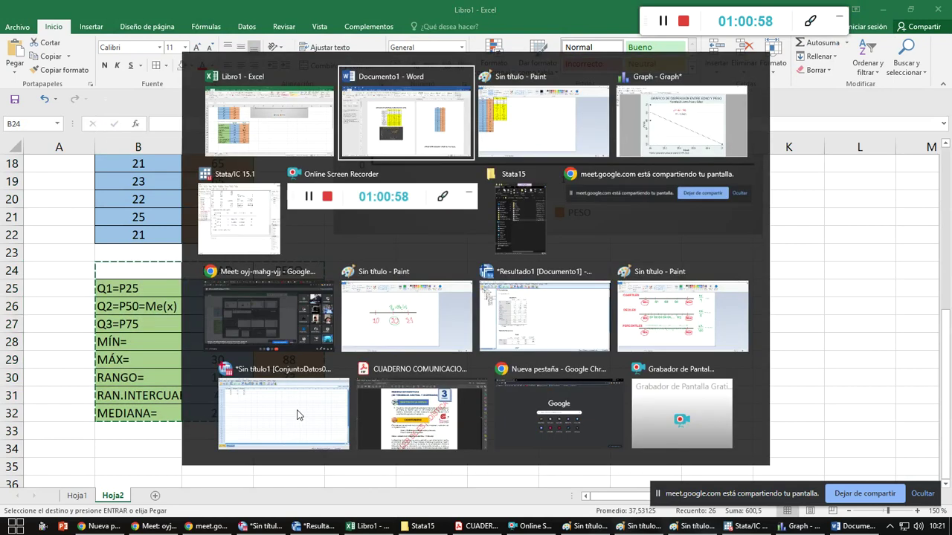
pyautogui.hotkey('alt', 'Tab')
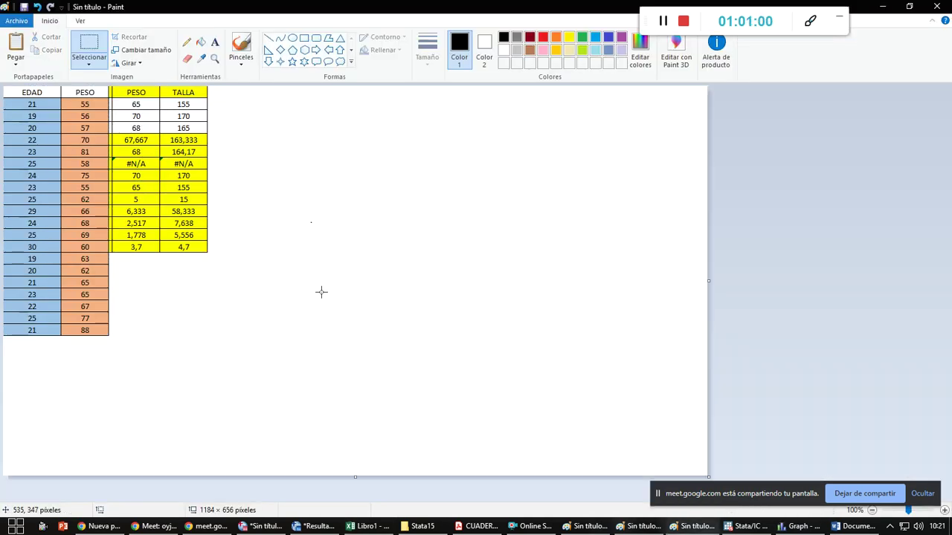
pyautogui.hotkey('ctrl', 'v')
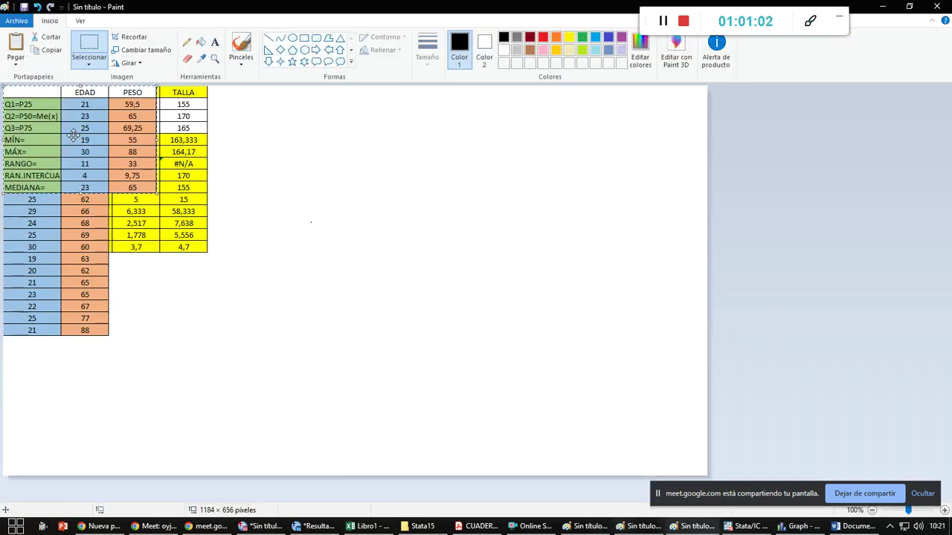
# Switch to Word and paste the statistics table picture below the EDAD and PESO data picture in Documento1
pyautogui.hotkey('alt', 'Tab')
pyautogui.hotkey('alt', 'Tab')
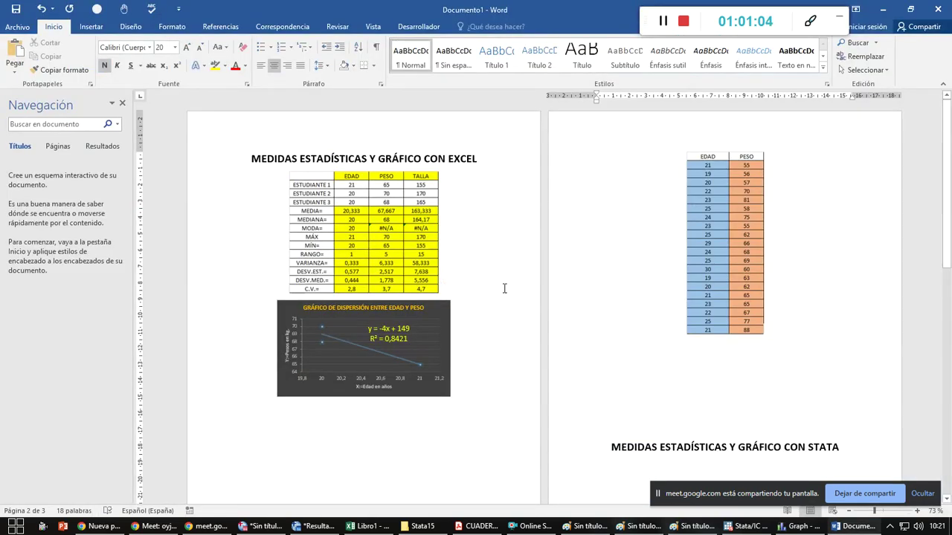
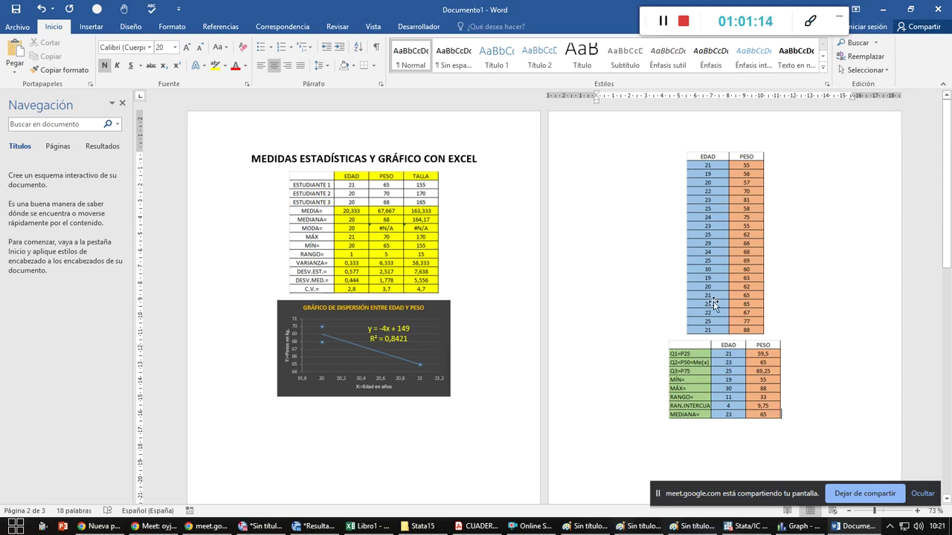
# Return to Excel and fill the GRÁFICO BOX PLOT chart area on Hoja2 with standard yellow
pyautogui.hotkey('alt', 'Tab')
pyautogui.hotkey('alt', 'Tab')
pyautogui.press('Tab')
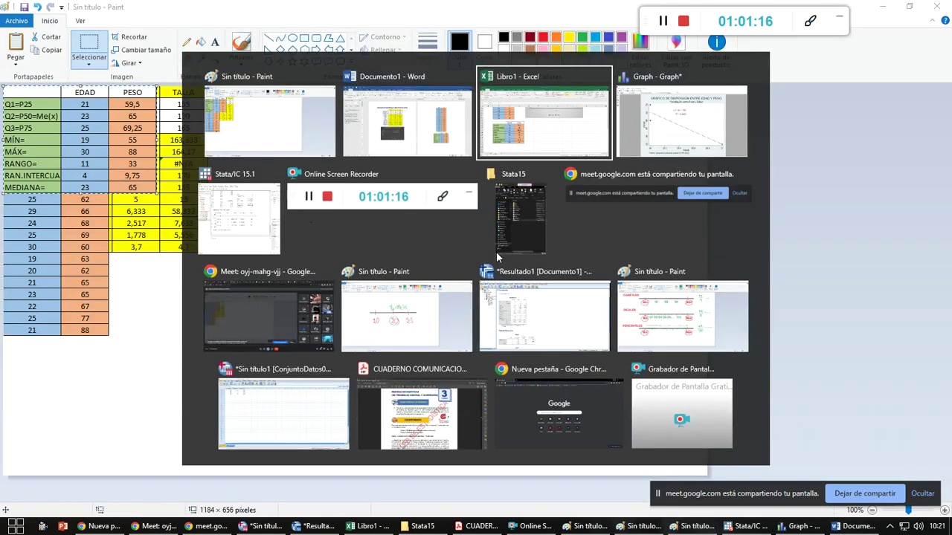
pyautogui.scroll(3, 578, 311)
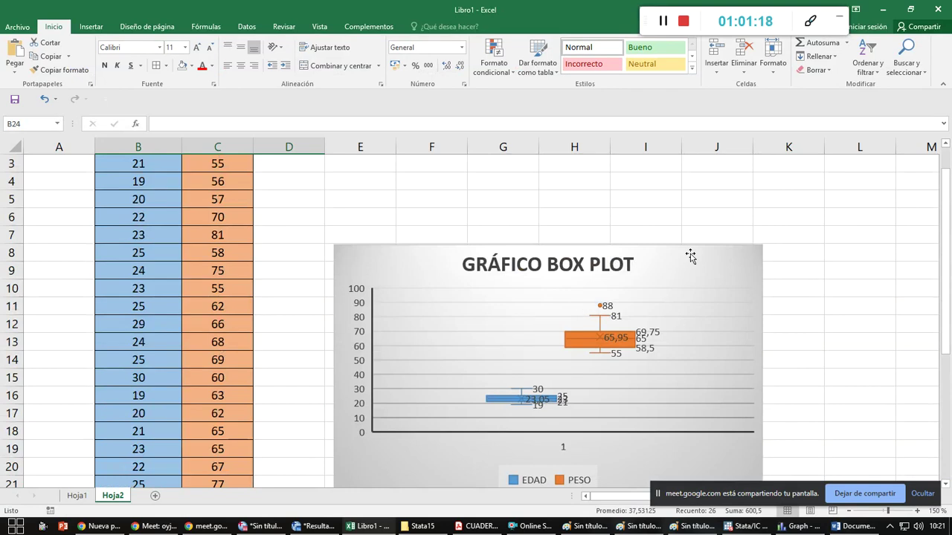
pyautogui.click(191, 66)
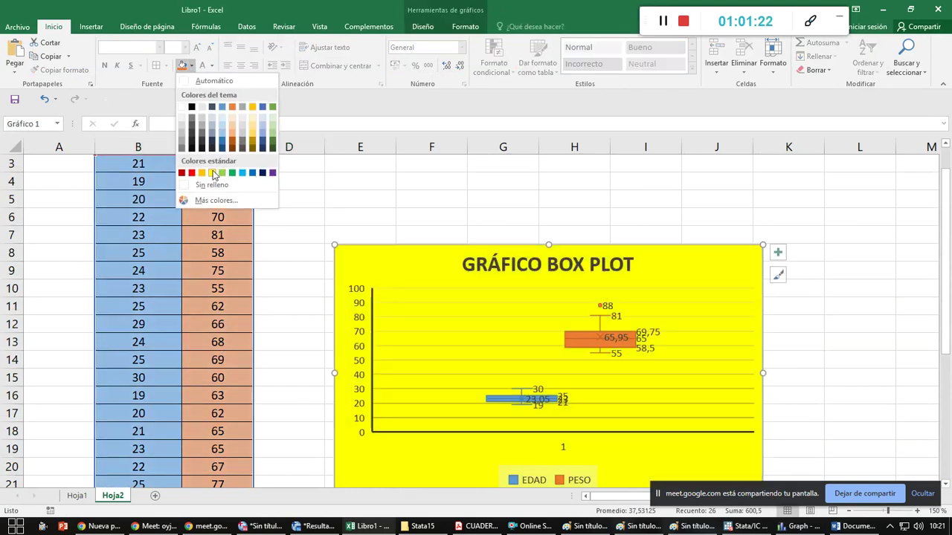
pyautogui.click(213, 173)
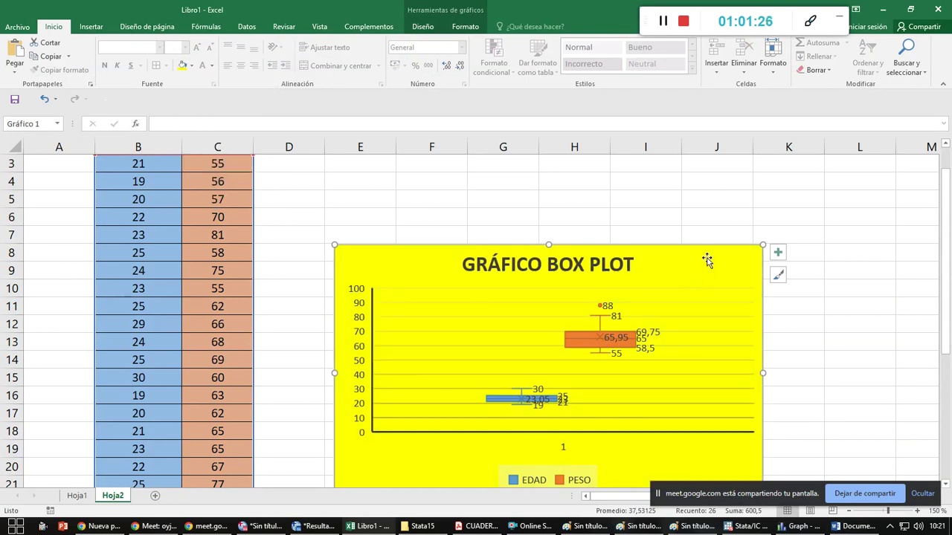
# Switch to Word and paste the yellow box plot chart below the statistics table picture
pyautogui.hotkey('alt', 'Tab')
pyautogui.hotkey('alt', 'Tab')
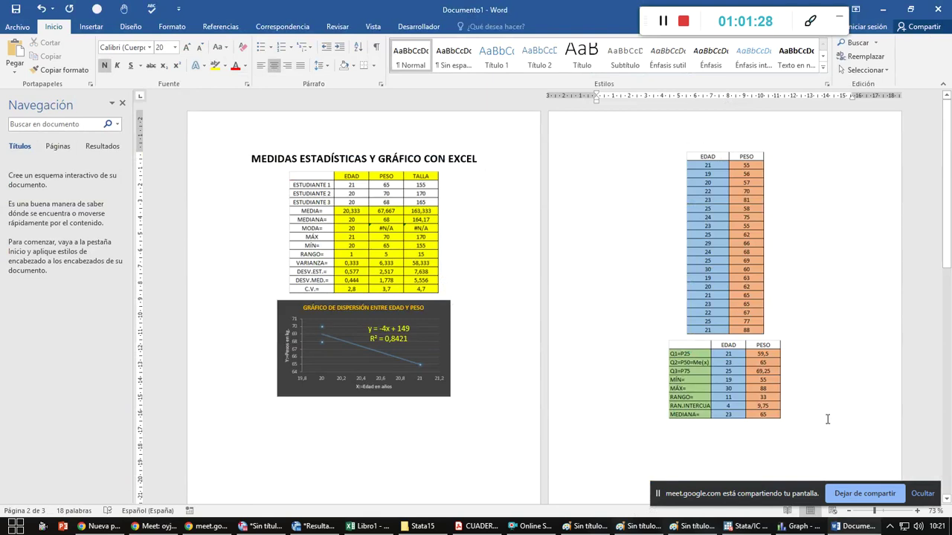
pyautogui.scroll(-2, 826, 420)
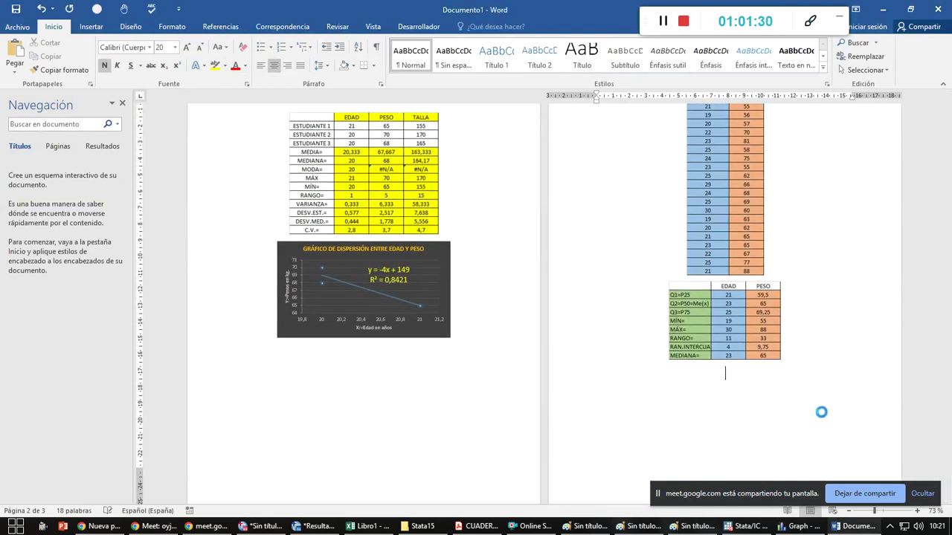
pyautogui.scroll(-10, 697, 383)
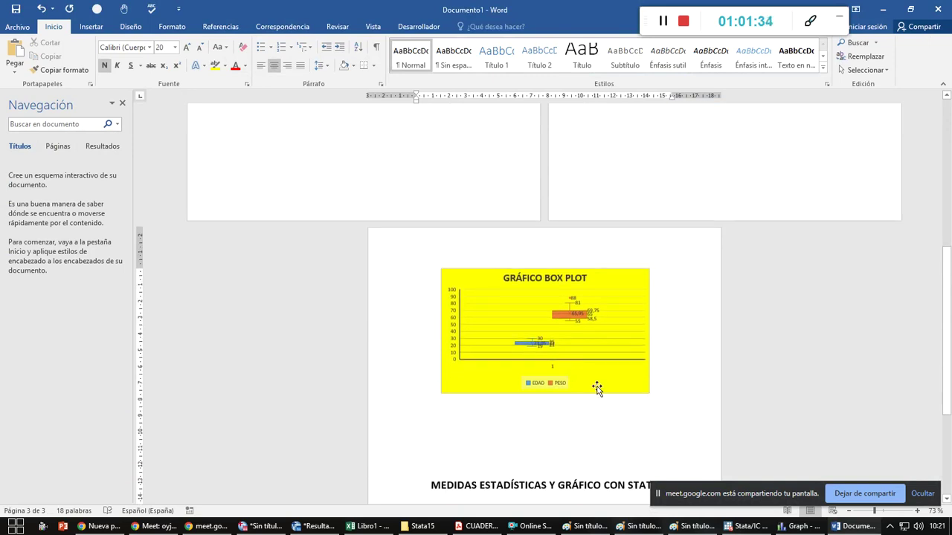
# Delete the surplus blank lines between the box plot chart and the heading MEDIDAS ESTADÍSTICAS Y GRÁFICO CON STATA
pyautogui.click(642, 346)
pyautogui.scroll(3, 650, 368)
pyautogui.scroll(8, 652, 377)
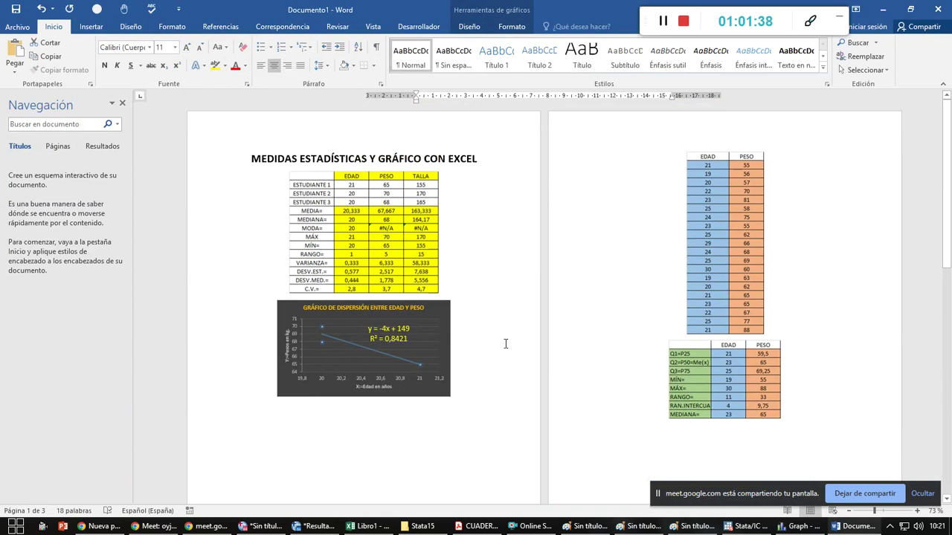
pyautogui.scroll(-1, 505, 343)
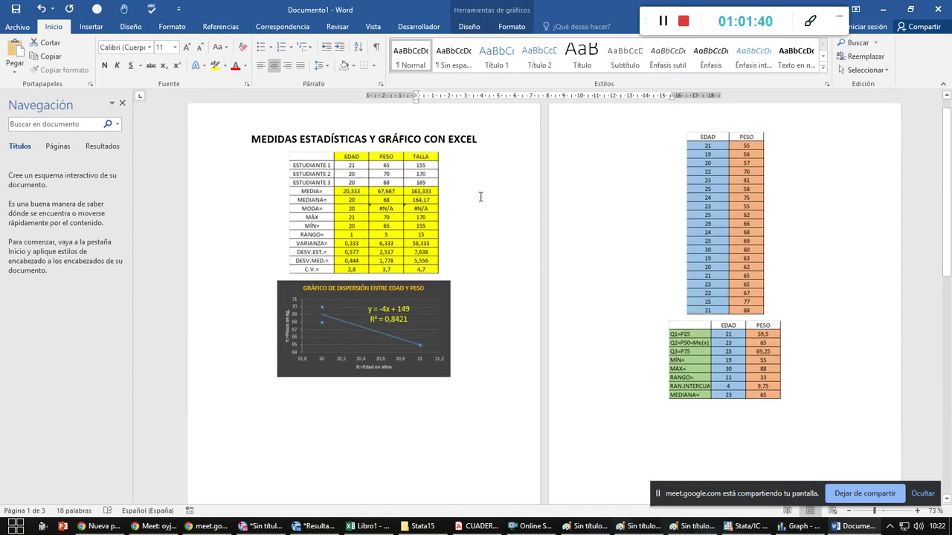
pyautogui.scroll(-9, 652, 336)
pyautogui.scroll(-3, 647, 340)
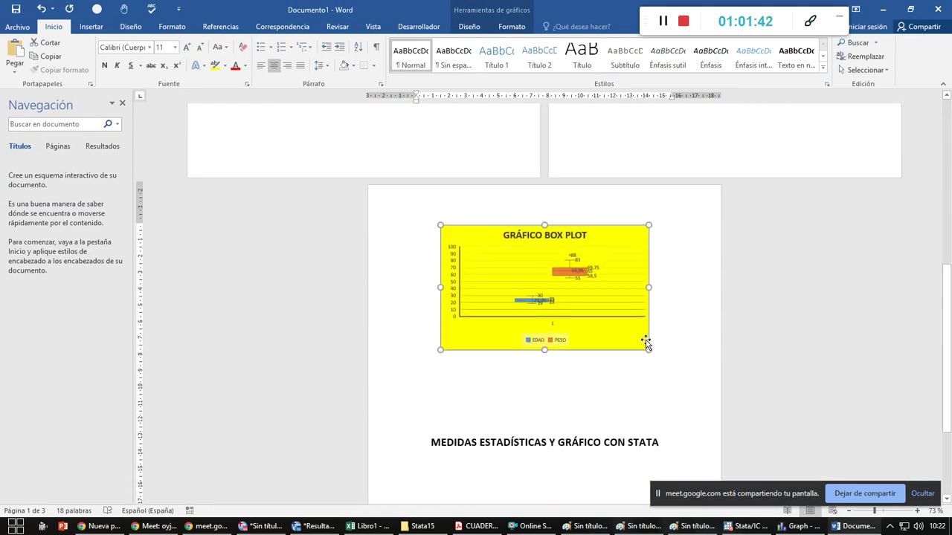
pyautogui.click(620, 372)
pyautogui.press('Delete')
pyautogui.press('Delete')
pyautogui.press('Delete')
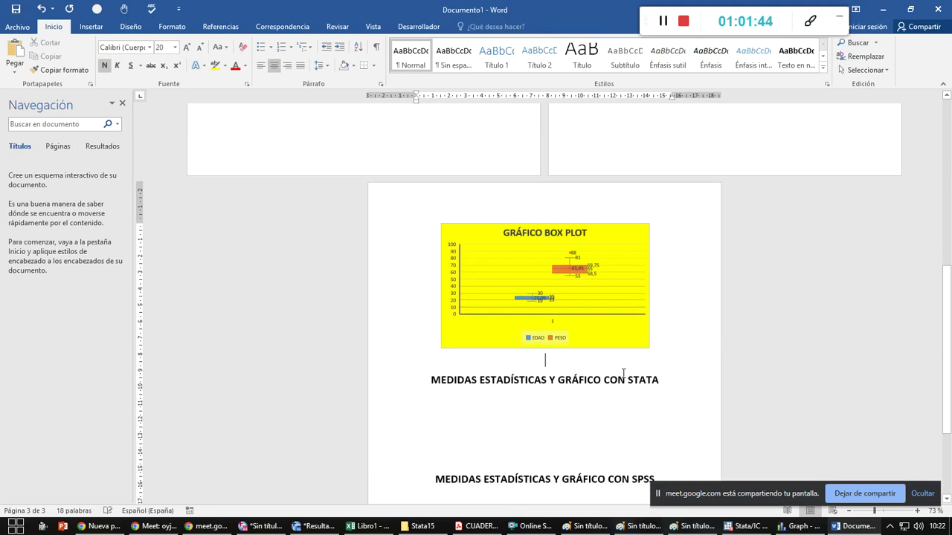
# Switch to the Stata graph window, exchange the line tool for the pointer and copy the whole EDAD and PESO scatter graph
pyautogui.hotkey('alt', 'Tab')
pyautogui.hotkey('alt', 'Tab')
pyautogui.hotkey('alt', 'Tab')
pyautogui.hotkey('alt', 'Tab')
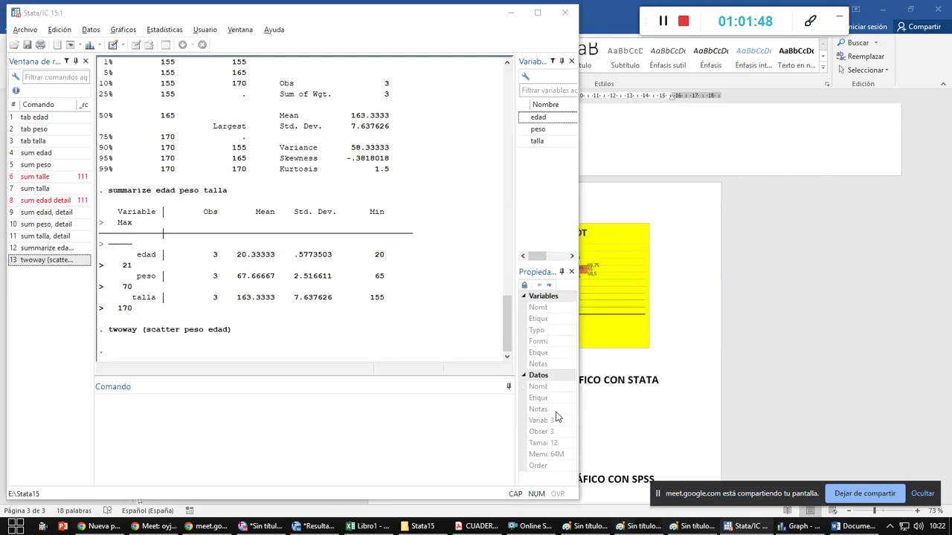
pyautogui.hotkey('alt', 'Tab')
pyautogui.hotkey('alt', 'Tab')
pyautogui.hotkey('alt', 'Tab')
pyautogui.hotkey('alt', 'Tab')
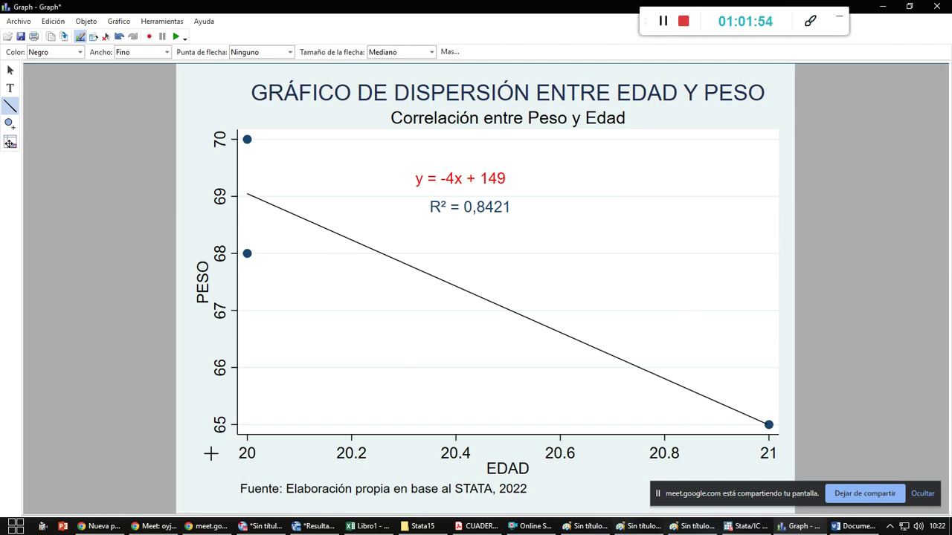
pyautogui.click(204, 108)
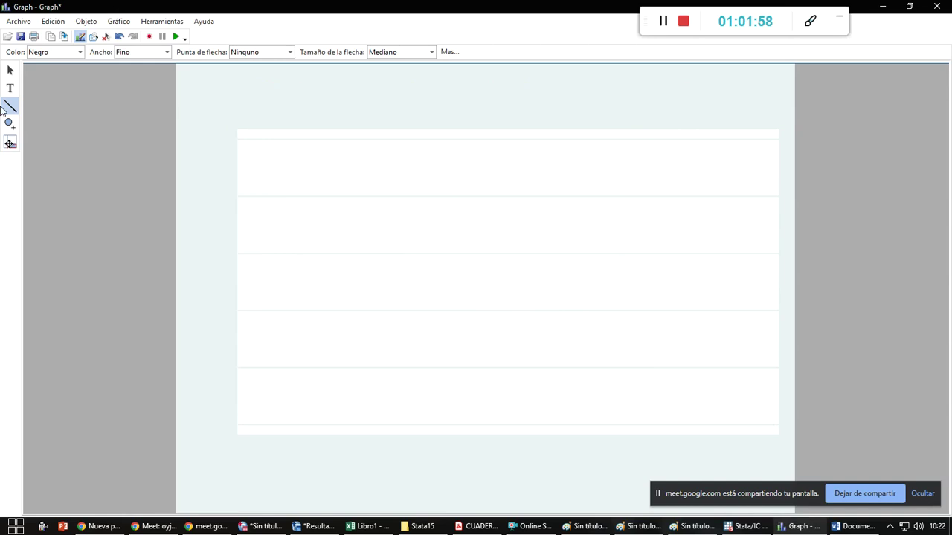
pyautogui.click(11, 108)
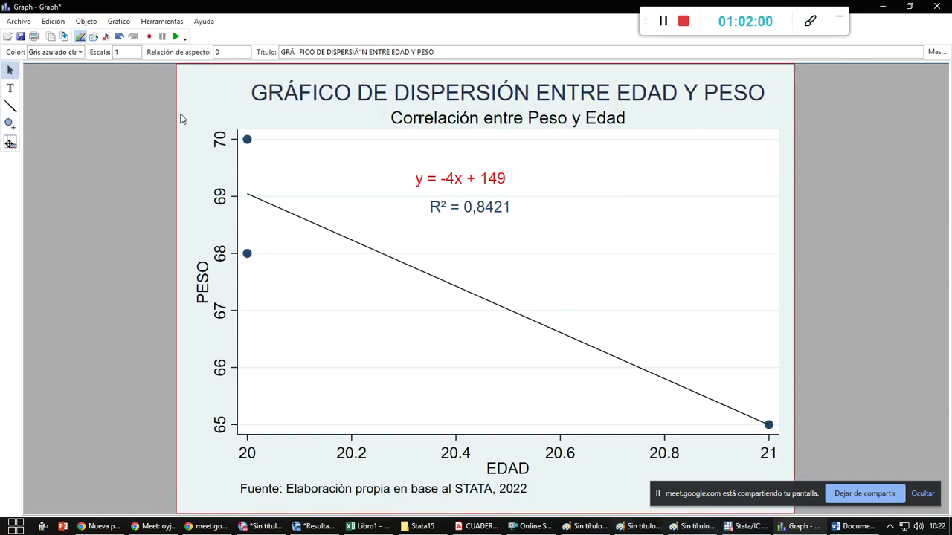
# Paste the Stata scatter graph below the STATA heading in Word and insert a blank line between heading and graph
pyautogui.hotkey('alt', 'Tab')
pyautogui.hotkey('alt', 'Tab')
pyautogui.scroll(-1, 309, 334)
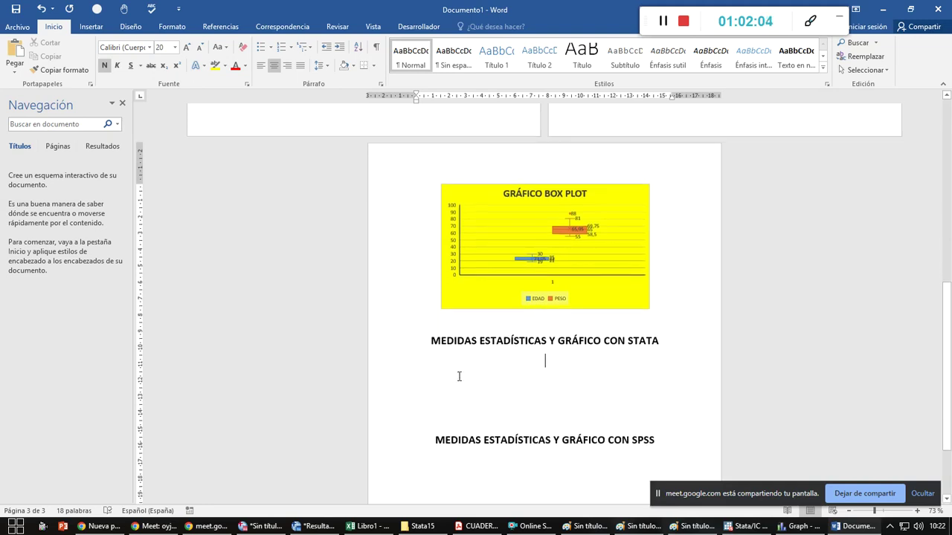
pyautogui.hotkey('ctrl', 'v')
pyautogui.scroll(-1, 476, 327)
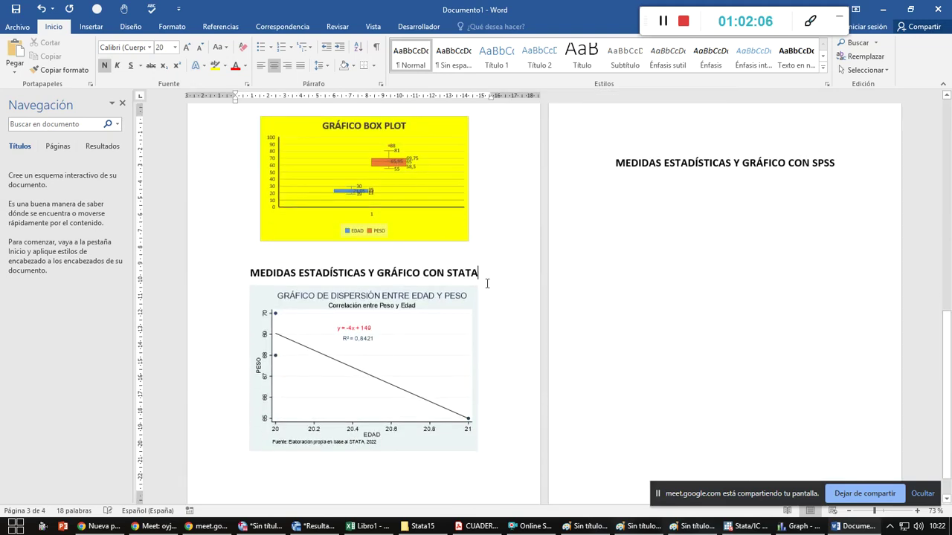
pyautogui.click(487, 276)
pyautogui.press('Return')
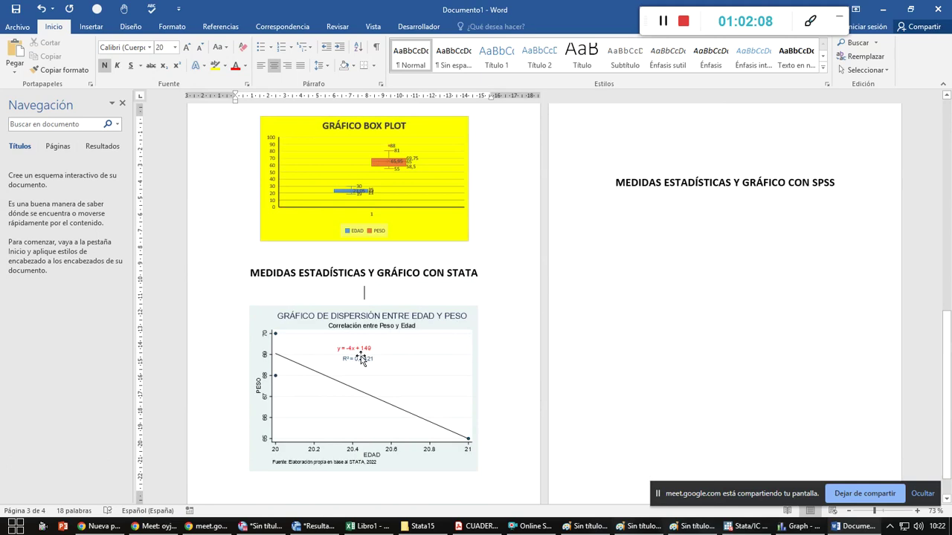
# Switch back to the Stata graph window and close it without saving the changes
pyautogui.hotkey('alt', 'Tab')
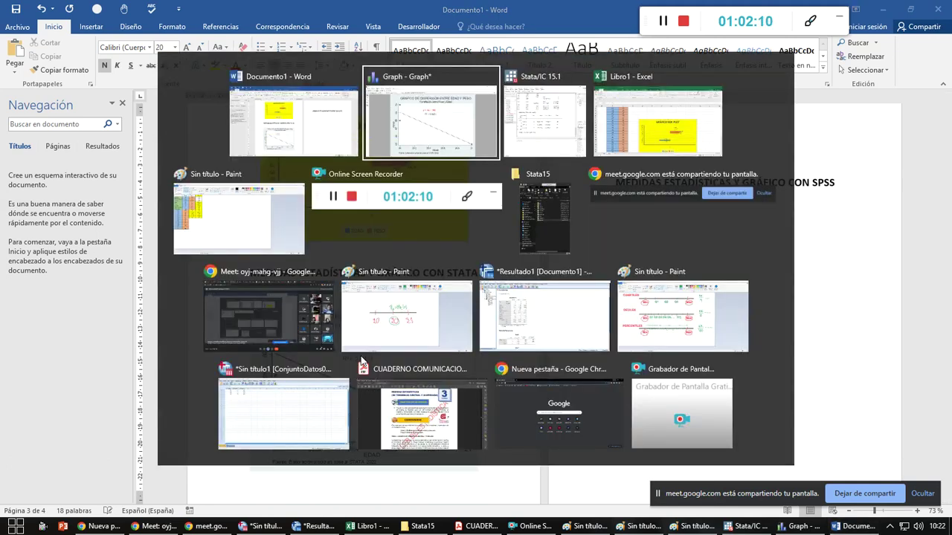
pyautogui.hotkey('alt', 'Tab')
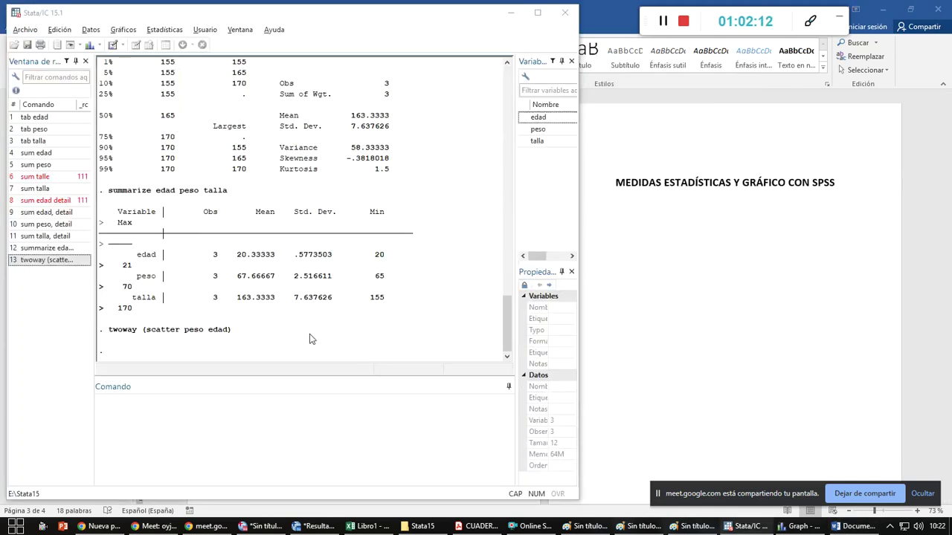
pyautogui.hotkey('alt', 'Tab')
pyautogui.press('Tab')
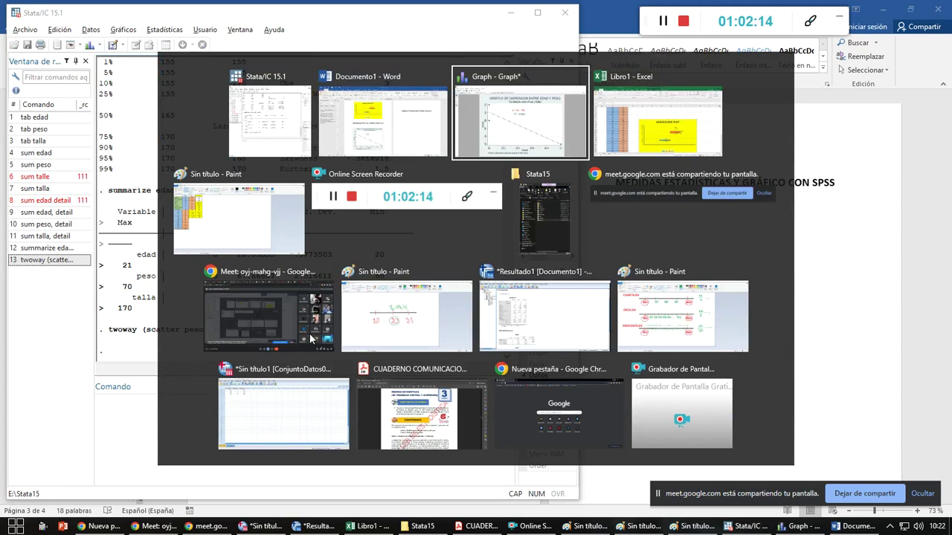
pyautogui.hotkey('alt', 'Tab')
pyautogui.press('Tab')
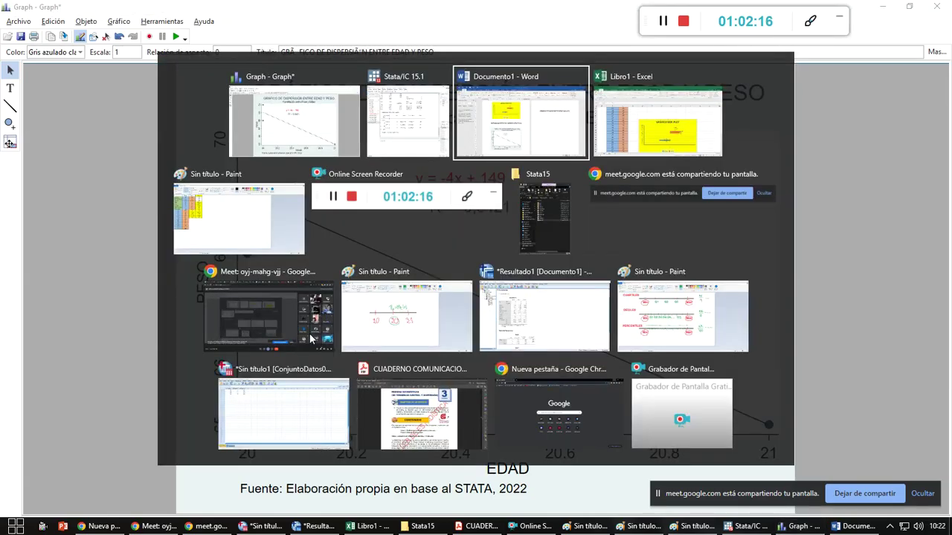
pyautogui.hotkey('alt', 'Tab')
pyautogui.press('Tab')
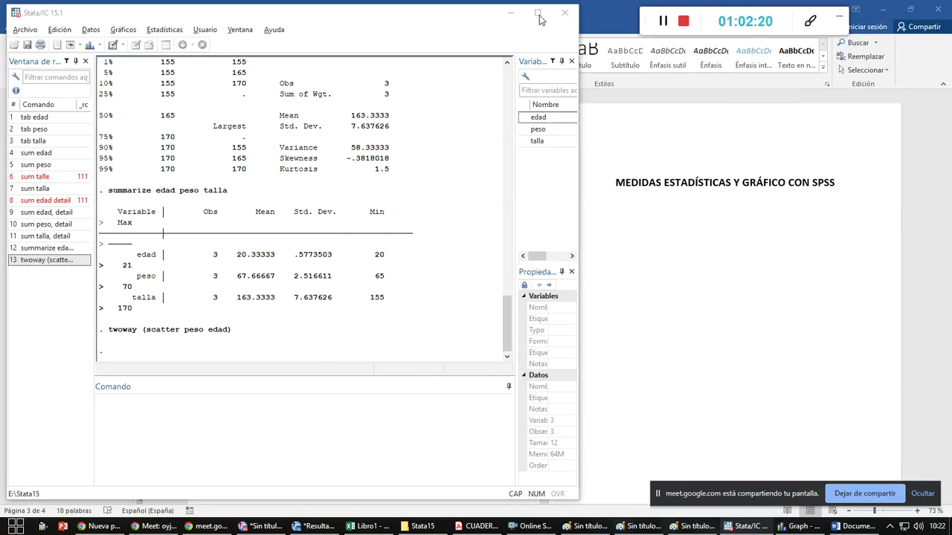
pyautogui.hotkey('alt', 'Tab')
pyautogui.press('Tab')
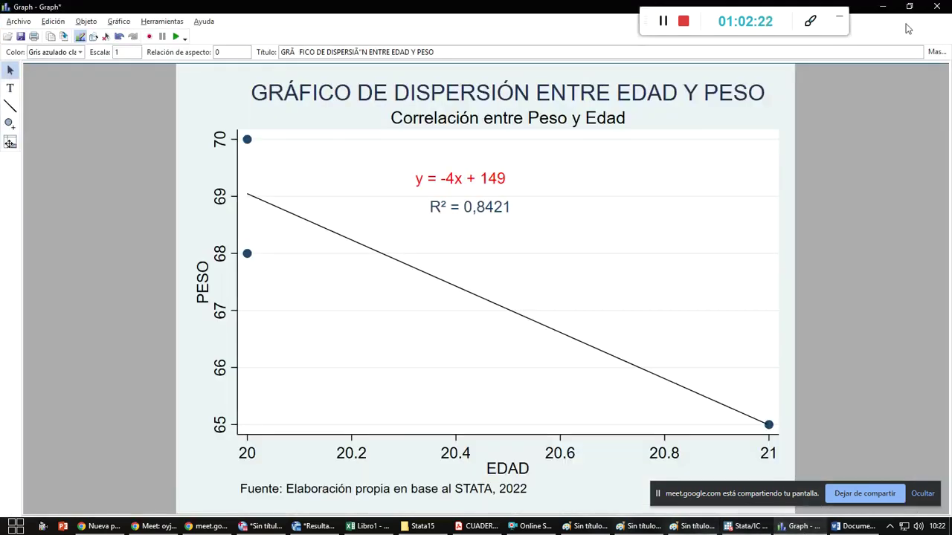
pyautogui.click(936, 7)
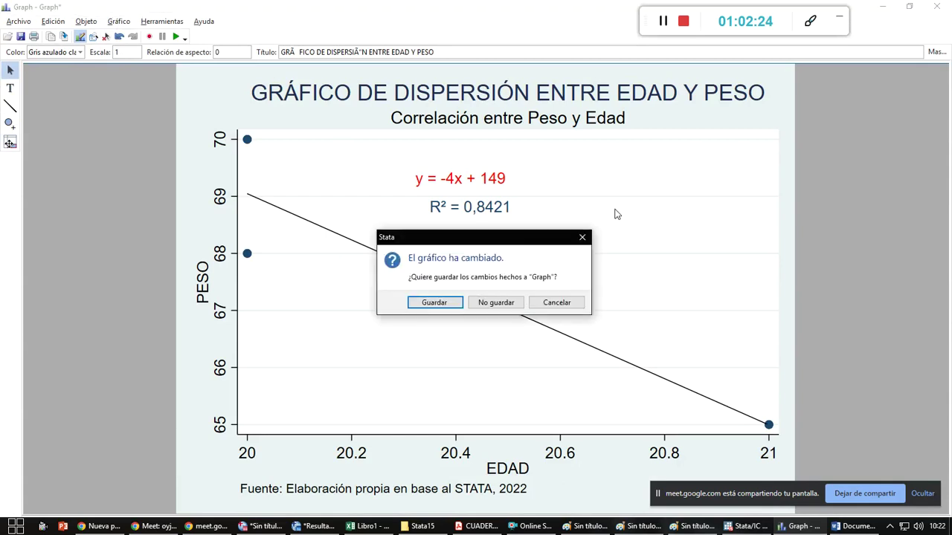
pyautogui.click(496, 303)
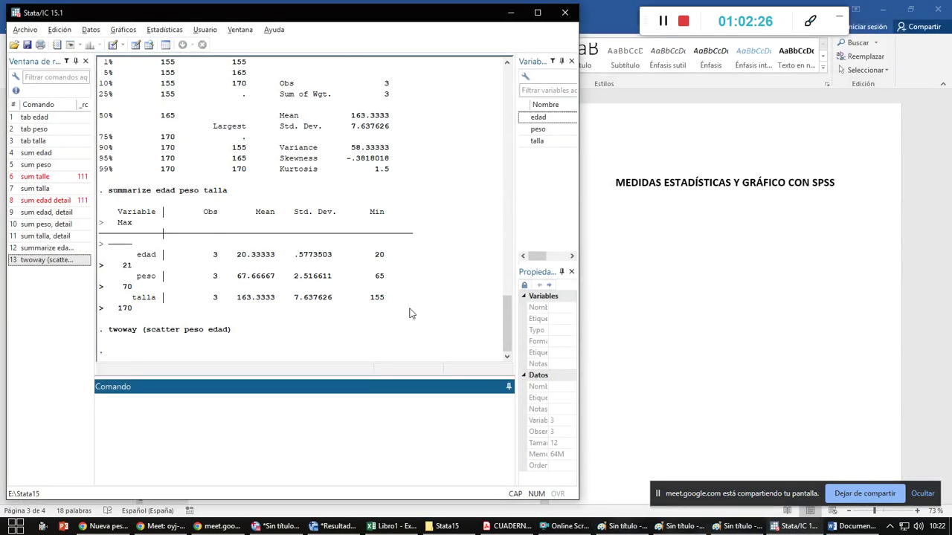
# Maximize Stata and enlarge the results area to show the sum edad, detail and sum peso, detail outputs for a screen capture
pyautogui.click(538, 13)
pyautogui.scroll(4, 203, 272)
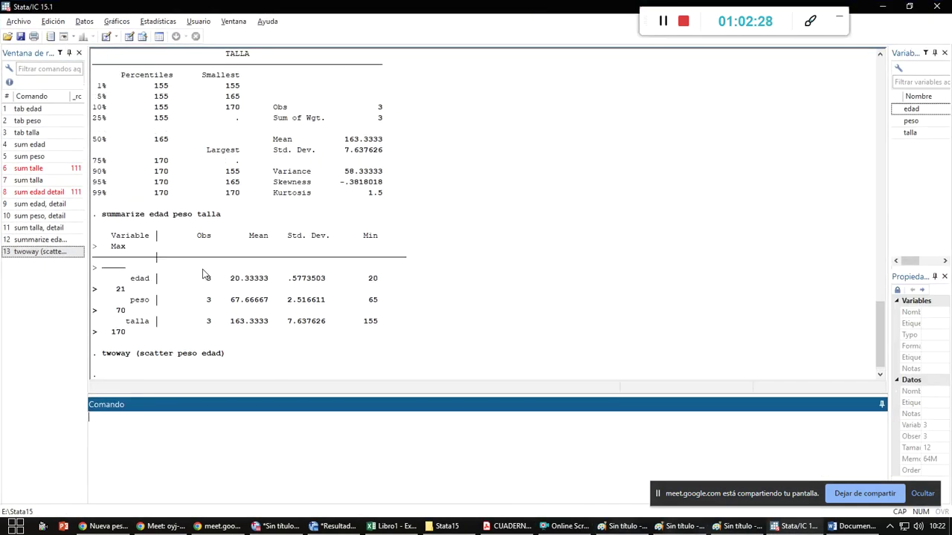
pyautogui.scroll(10, 202, 274)
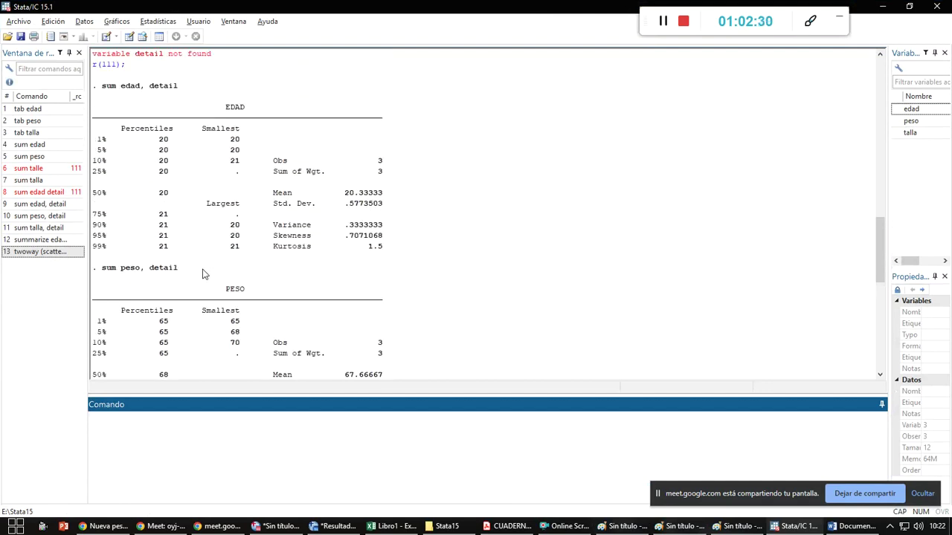
pyautogui.scroll(1, 202, 274)
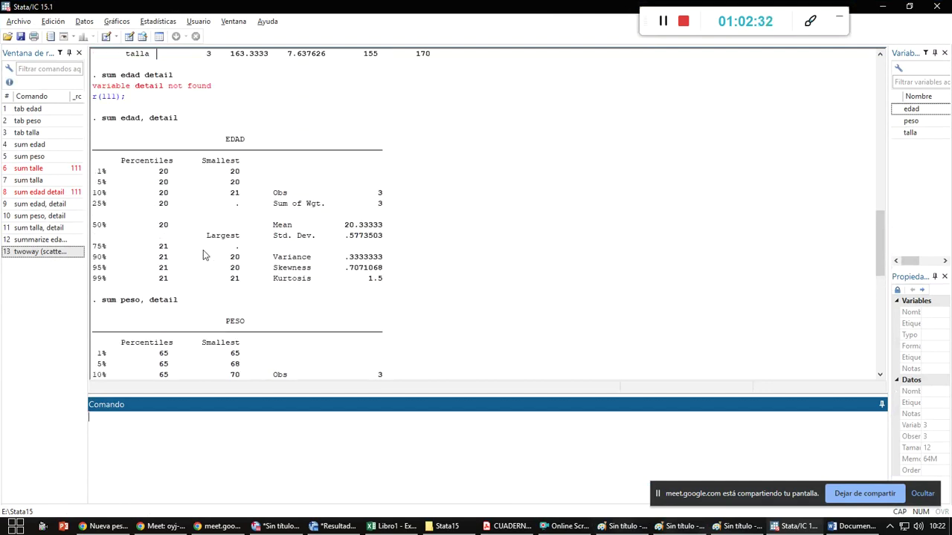
pyautogui.scroll(-1, 212, 253)
pyautogui.scroll(-1, 221, 249)
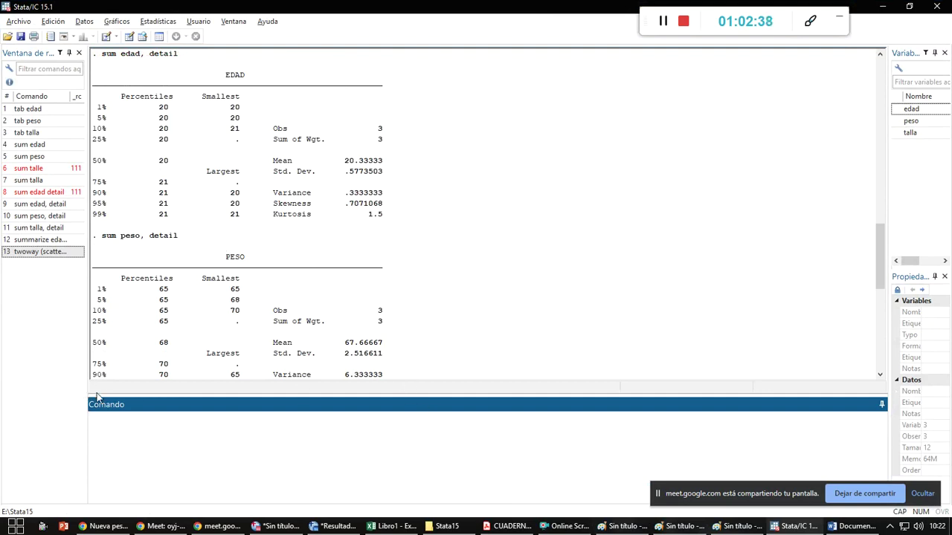
pyautogui.moveTo(96, 395); pyautogui.dragTo(85, 487)
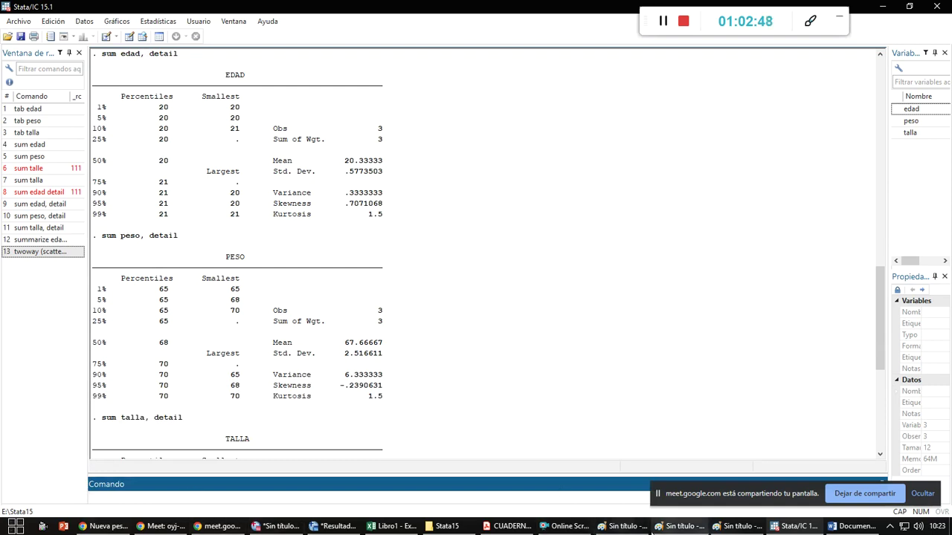
# Switch to the Paint drawing with the copied tables, paste the Stata screen capture and shift it on the canvas
pyautogui.click(632, 528)
pyautogui.click(632, 528)
pyautogui.click(682, 528)
pyautogui.click(691, 528)
pyautogui.click(725, 529)
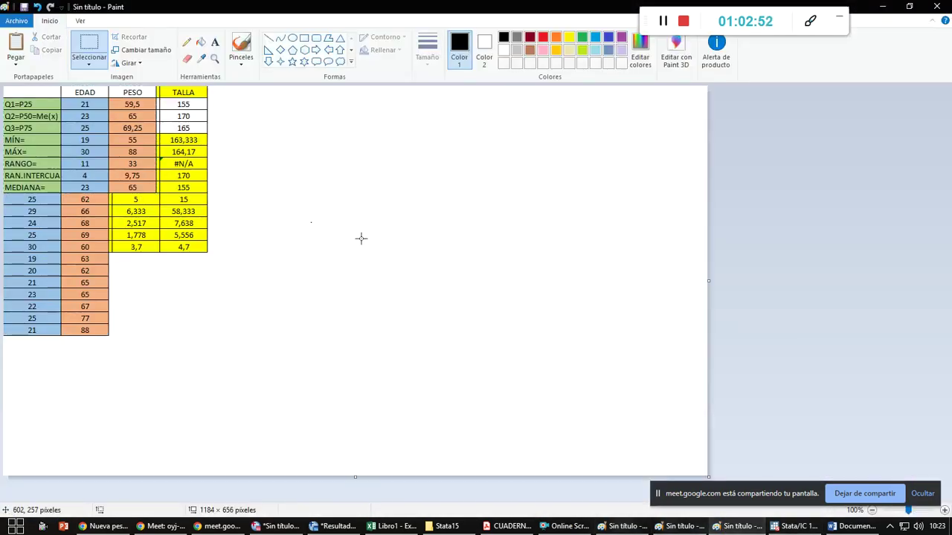
pyautogui.hotkey('ctrl', 'v')
pyautogui.moveTo(397, 274)
pyautogui.mouseDown()
pyautogui.moveTo(413, 223)
pyautogui.moveTo(404, 244)
pyautogui.mouseUp()
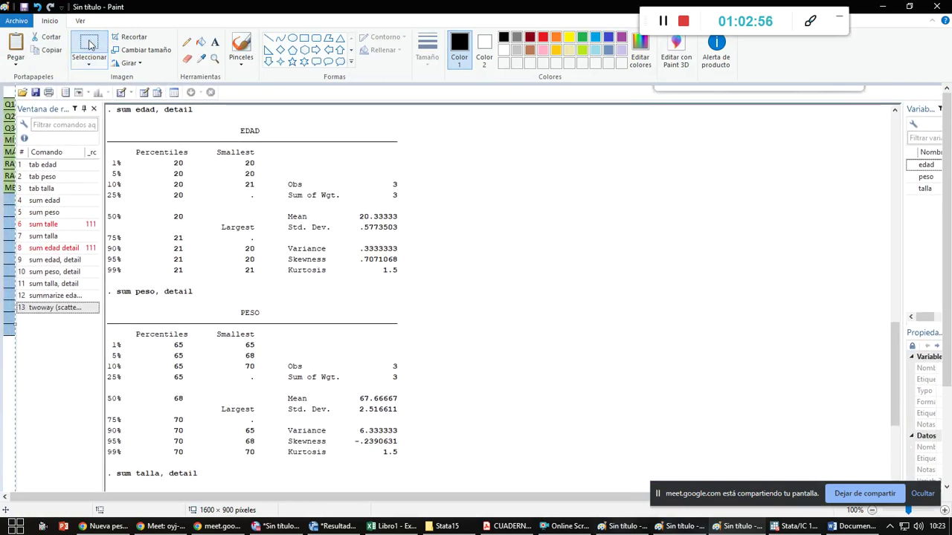
# Copy the sum edad, detail and sum peso, detail tables from the Paint capture and paste them below the SPSS heading in Word
pyautogui.moveTo(106, 106)
pyautogui.mouseDown()
pyautogui.moveTo(271, 360)
pyautogui.moveTo(396, 461)
pyautogui.moveTo(421, 466)
pyautogui.moveTo(410, 463)
pyautogui.mouseUp()
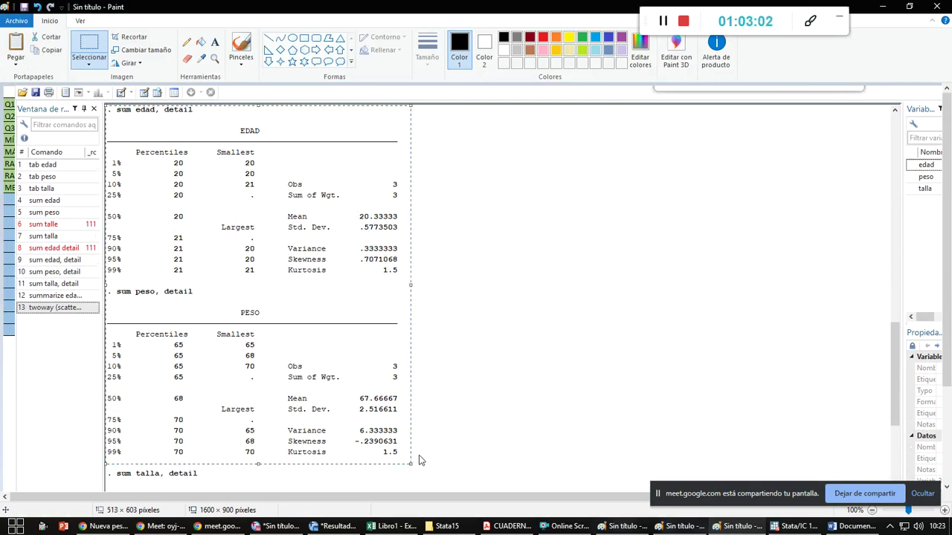
pyautogui.hotkey('alt', 'Tab')
pyautogui.hotkey('alt', 'Tab')
pyautogui.hotkey('alt', 'Tab')
pyautogui.hotkey('alt', 'Tab')
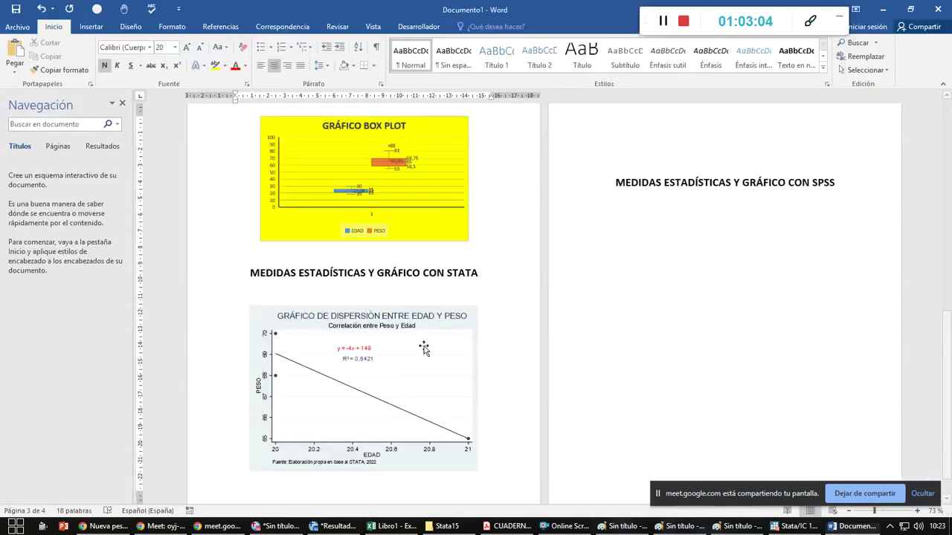
pyautogui.click(658, 216)
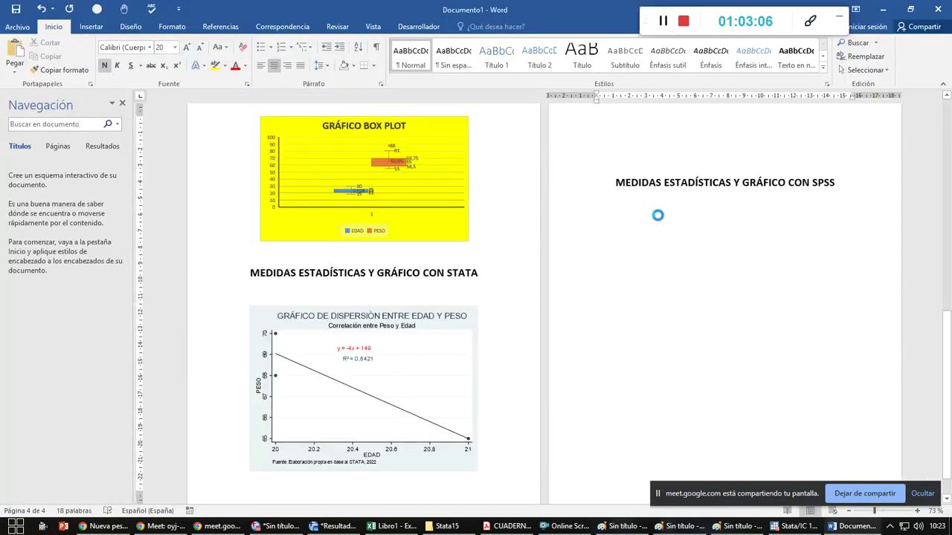
pyautogui.hotkey('ctrl', 'v')
pyautogui.scroll(-1, 601, 279)
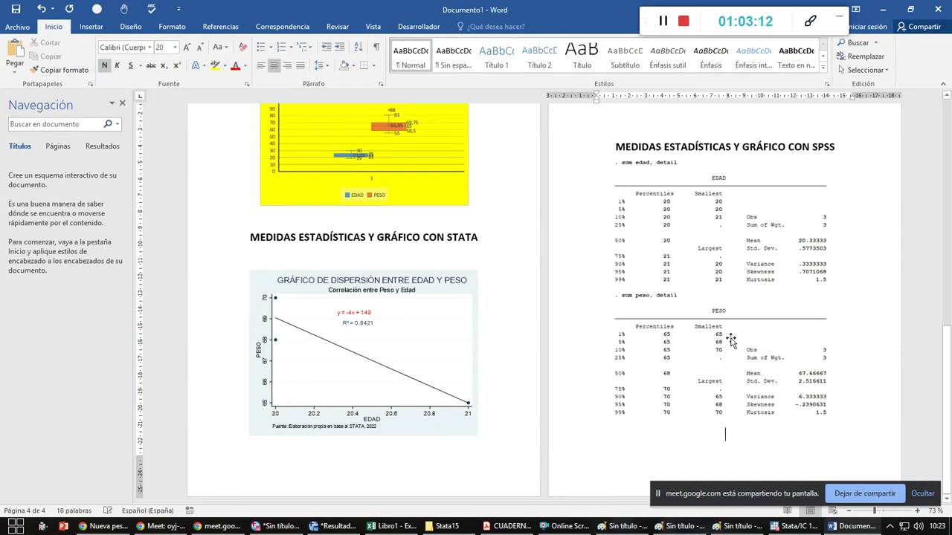
# Switch back to Stata and show the sum talla, detail and summarize edad peso talla outputs for a screen capture
pyautogui.hotkey('alt', 'Tab')
pyautogui.hotkey('alt', 'Tab')
pyautogui.scroll(-5, 414, 313)
pyautogui.scroll(-5, 414, 313)
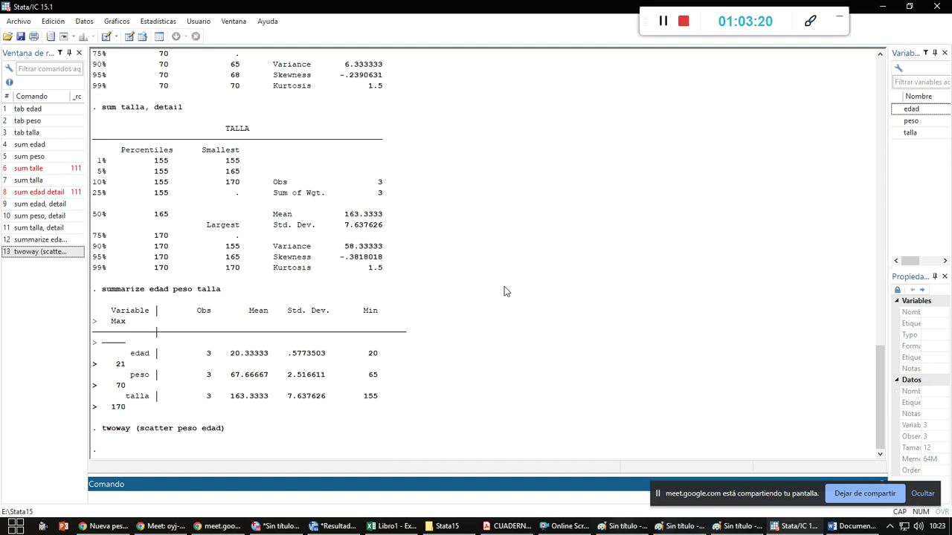
# Switch to Paint, paste the new Stata screen capture over the drawing and shift it slightly on the canvas
pyautogui.hotkey('alt', 'Tab')
pyautogui.press('Tab')
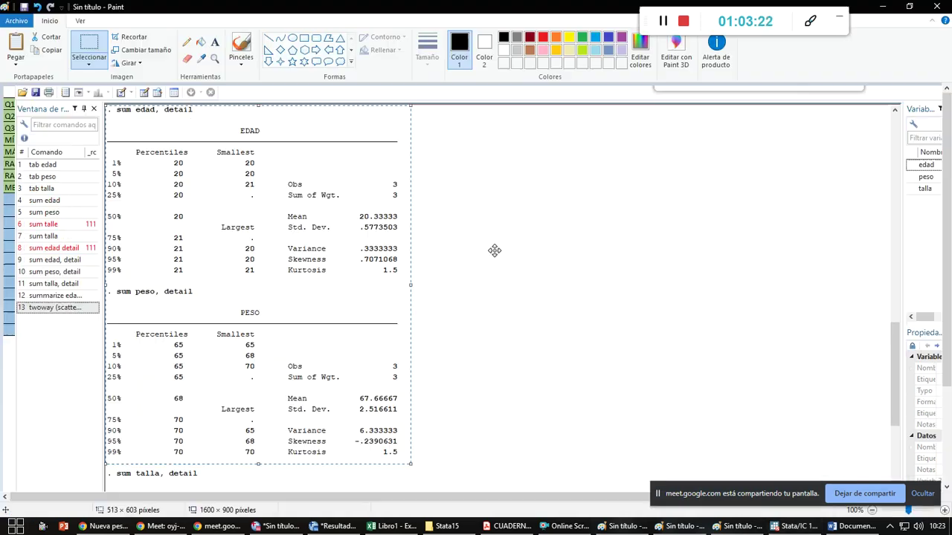
pyautogui.hotkey('ctrl', 'v')
pyautogui.scroll(-3, 518, 223)
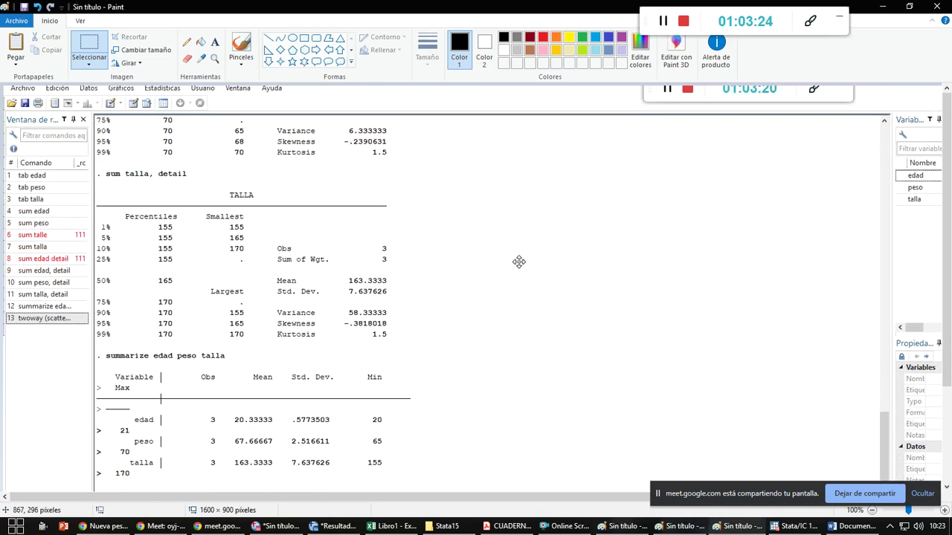
pyautogui.moveTo(521, 195); pyautogui.dragTo(522, 194)
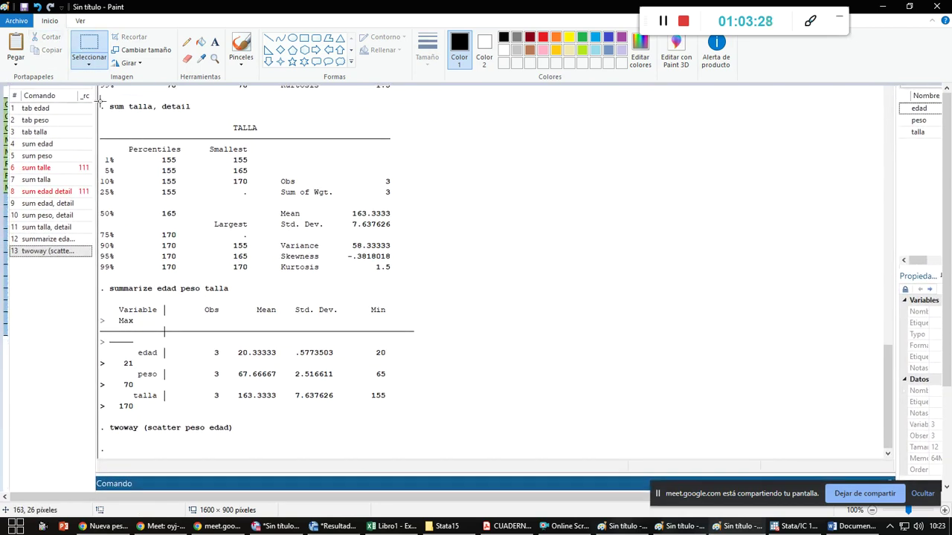
# Copy the sum talla, detail and summarize tables from Paint, paste them in Word after the PESO table and add a blank line below
pyautogui.moveTo(100, 99)
pyautogui.mouseDown()
pyautogui.moveTo(111, 179)
pyautogui.moveTo(186, 365)
pyautogui.moveTo(276, 407)
pyautogui.moveTo(368, 431)
pyautogui.moveTo(413, 415)
pyautogui.mouseUp()
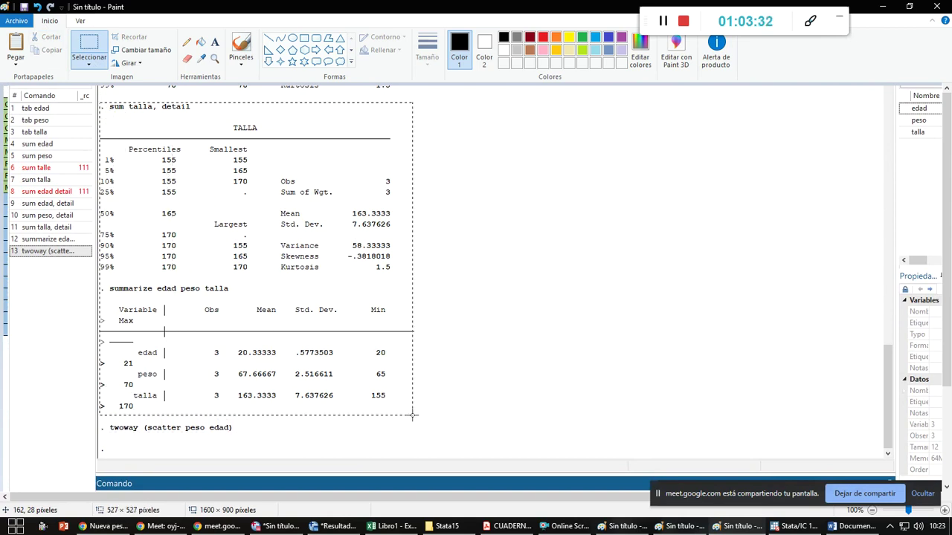
pyautogui.hotkey('alt', 'Tab')
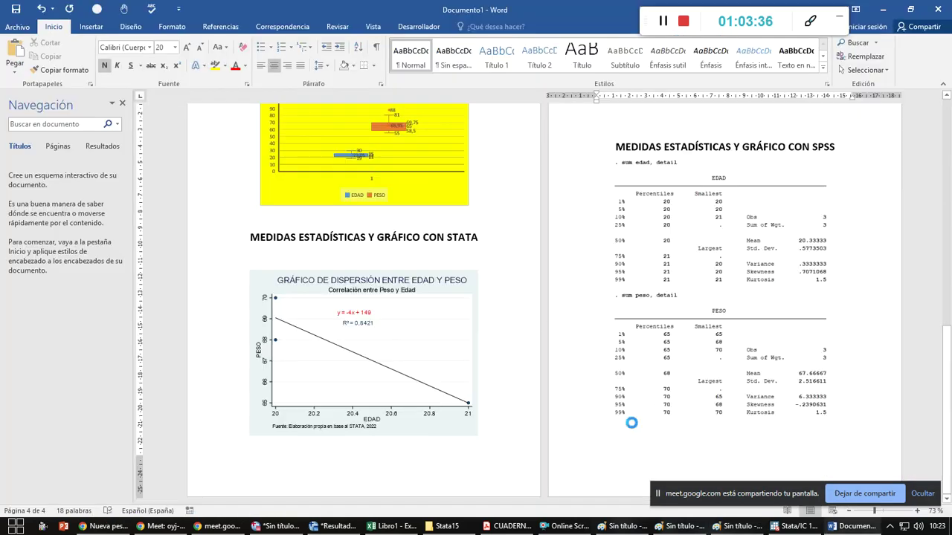
pyautogui.scroll(-6, 586, 402)
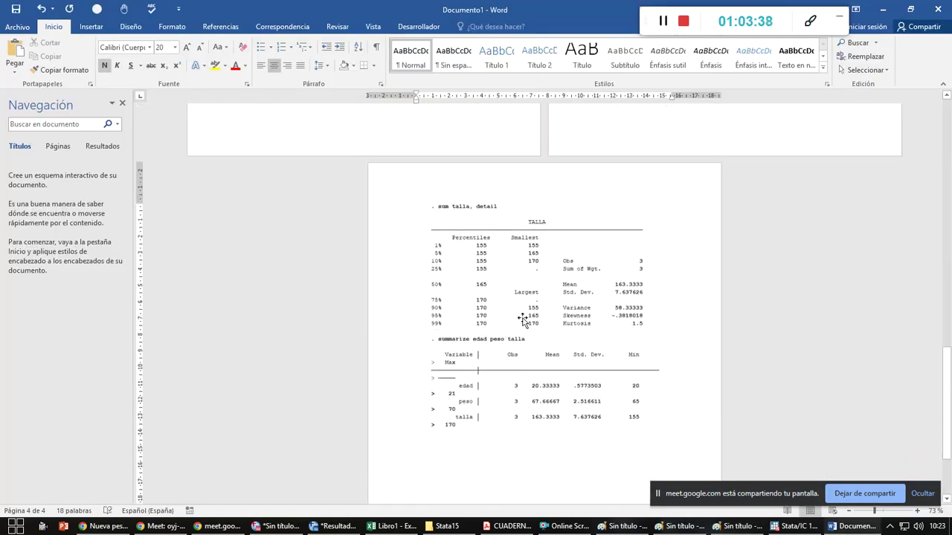
pyautogui.click(522, 320)
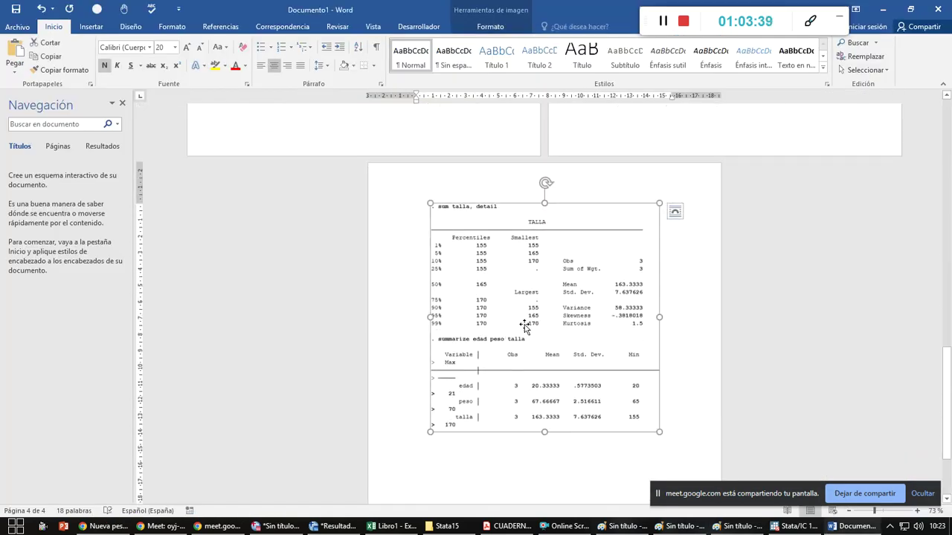
pyautogui.click(275, 66)
pyautogui.click(672, 425)
pyautogui.press('Return')
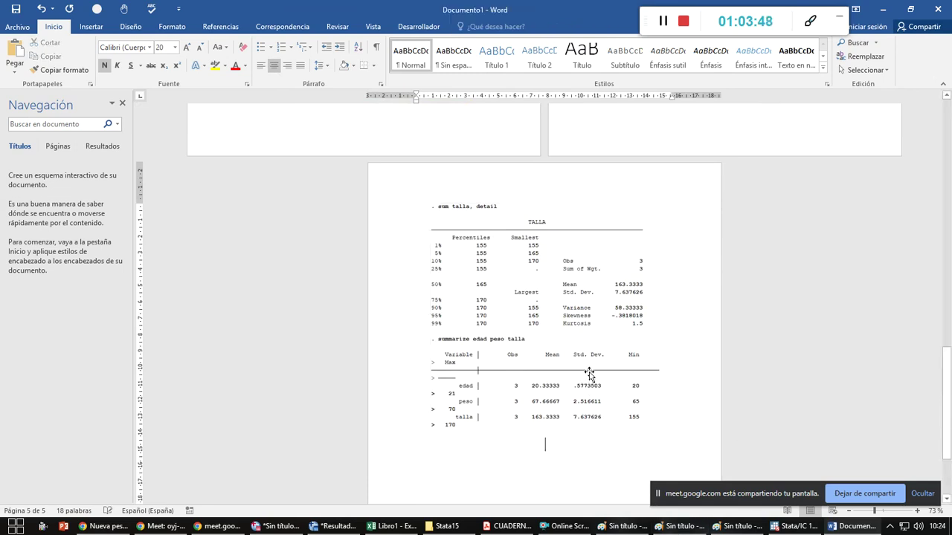
# Move the heading MEDIDAS ESTADÍSTICAS Y GRÁFICO CON SPSS from above the Stata tables to below the summarize table
pyautogui.scroll(2, 587, 379)
pyautogui.scroll(8, 587, 373)
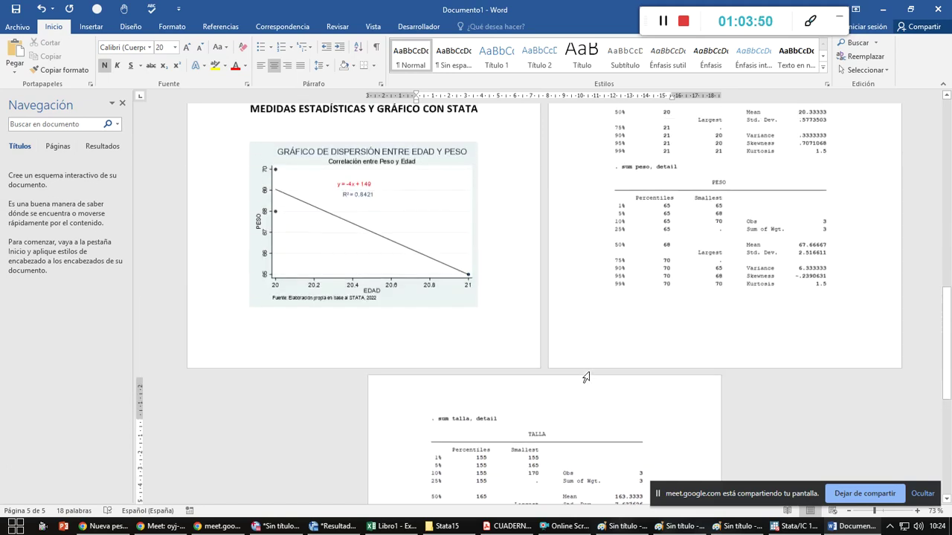
pyautogui.scroll(1, 585, 377)
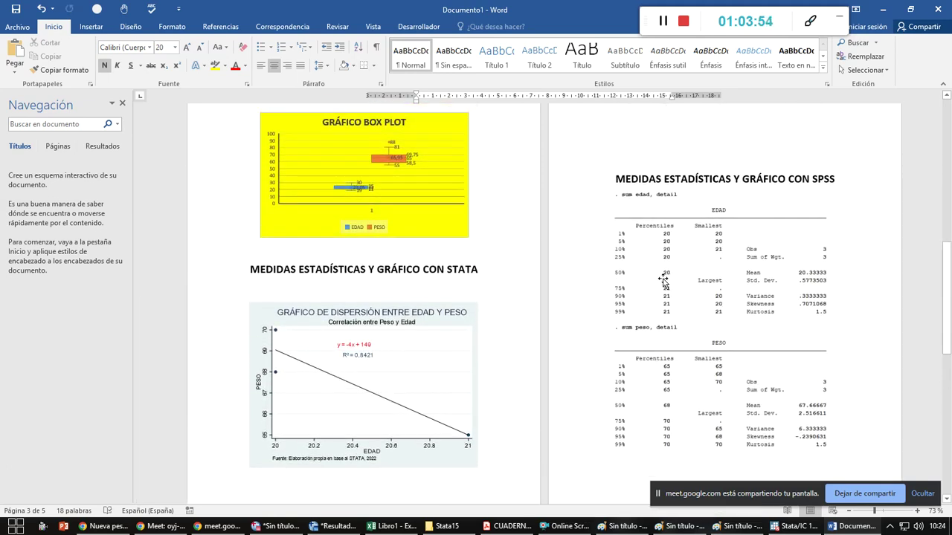
pyautogui.moveTo(612, 182); pyautogui.dragTo(835, 181)
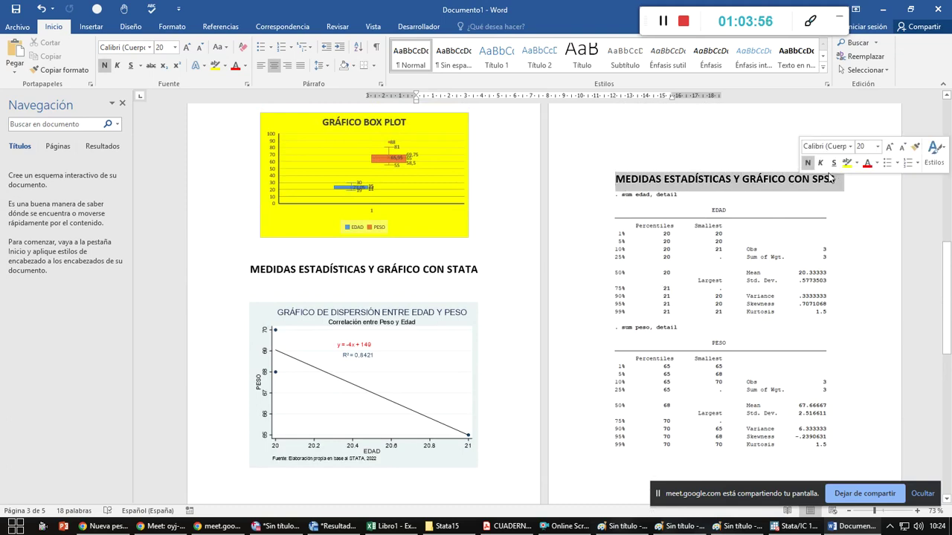
pyautogui.rightClick(836, 186)
pyautogui.click(860, 187)
pyautogui.scroll(-10, 604, 421)
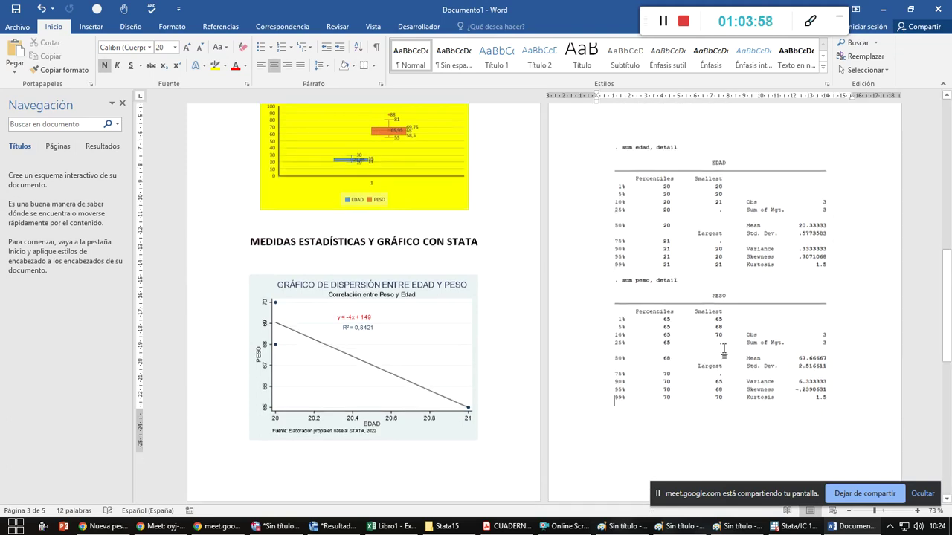
pyautogui.click(605, 452)
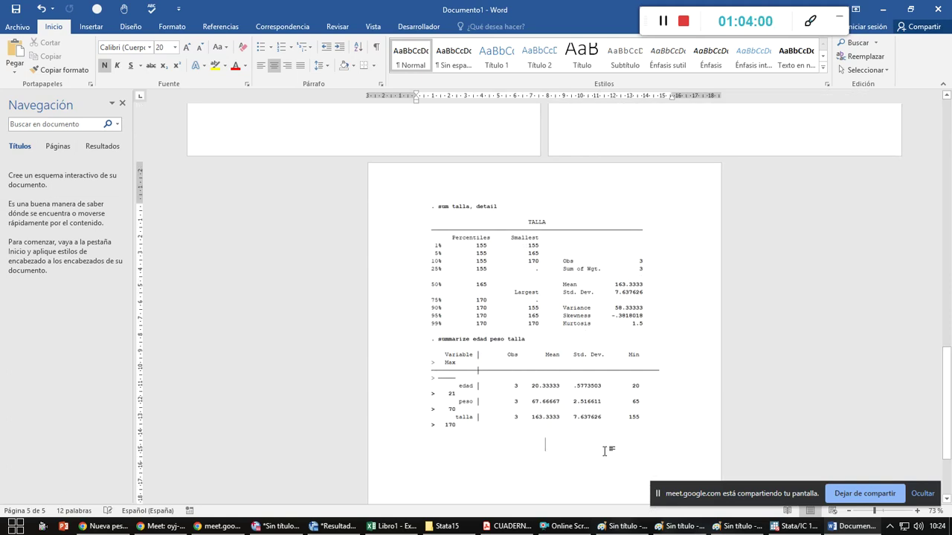
pyautogui.hotkey('ctrl', 'v')
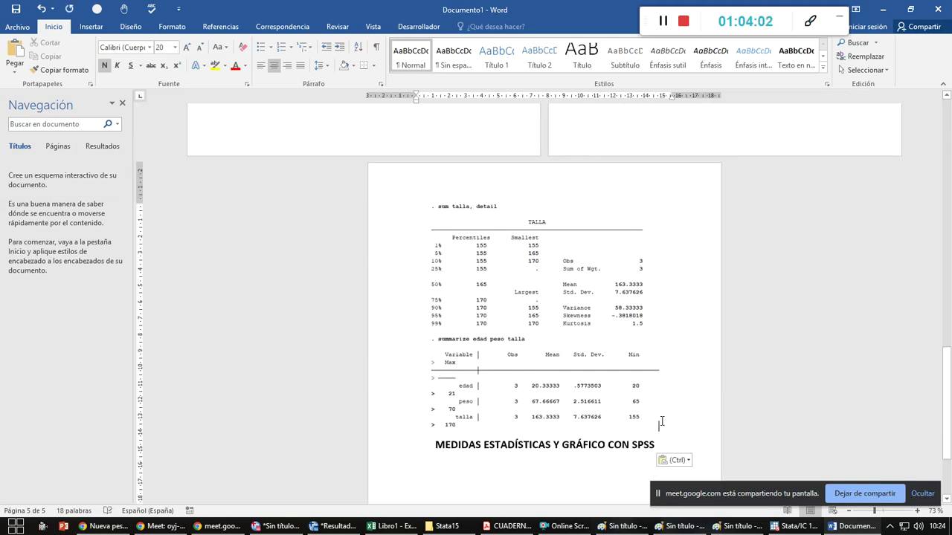
# Move the Stata scatter graph from below the STATA heading to between the summarize table and the SPSS heading
pyautogui.scroll(6, 601, 382)
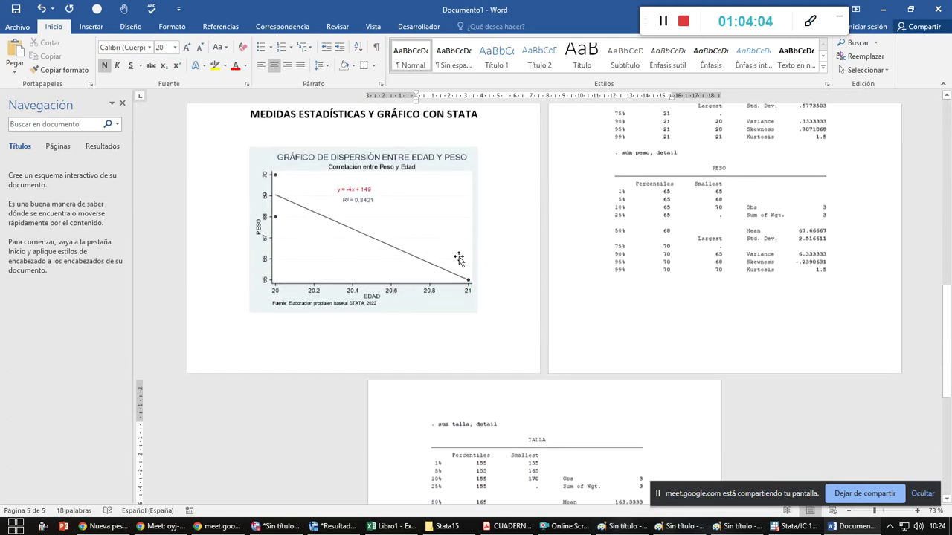
pyautogui.click(458, 258)
pyautogui.rightClick(440, 220)
pyautogui.click(460, 229)
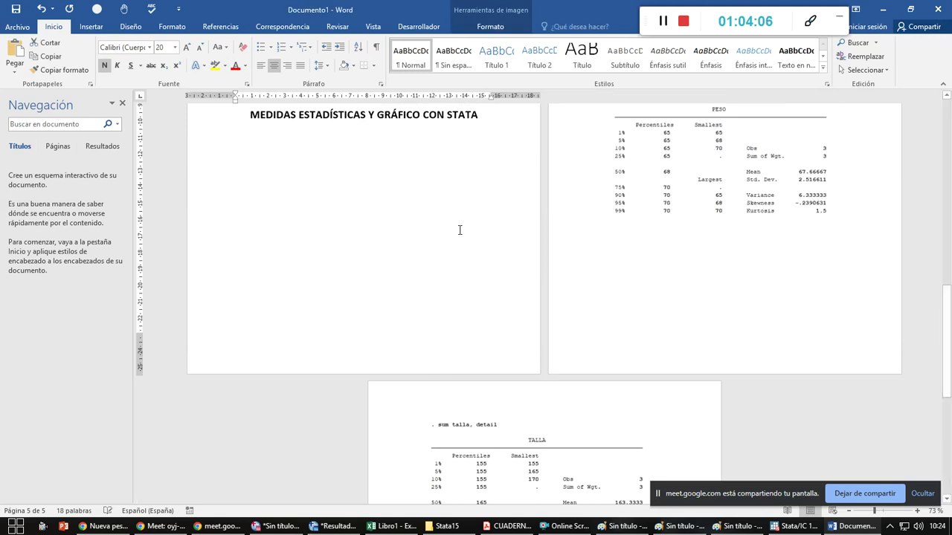
pyautogui.scroll(-7, 573, 350)
pyautogui.click(645, 410)
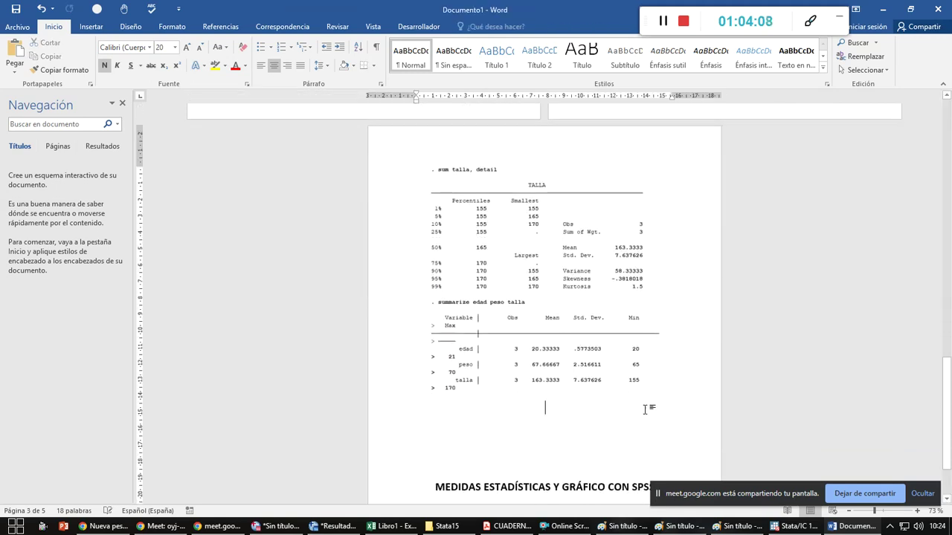
pyautogui.hotkey('ctrl', 'v')
pyautogui.scroll(10, 498, 328)
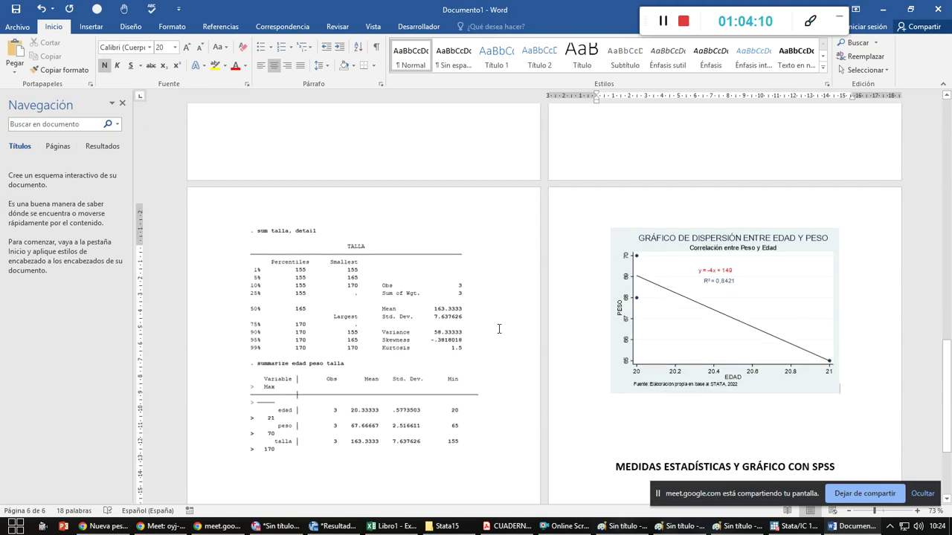
pyautogui.scroll(2, 498, 328)
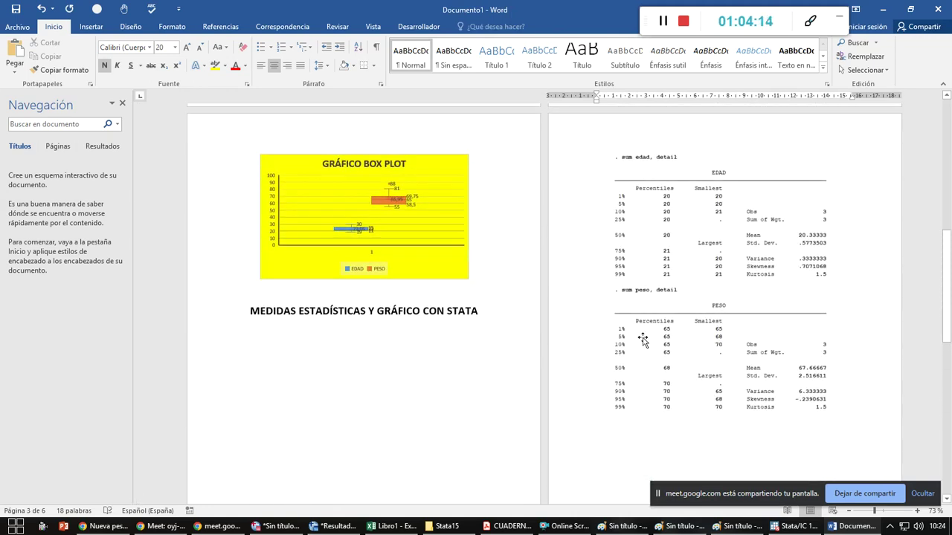
pyautogui.scroll(-10, 643, 339)
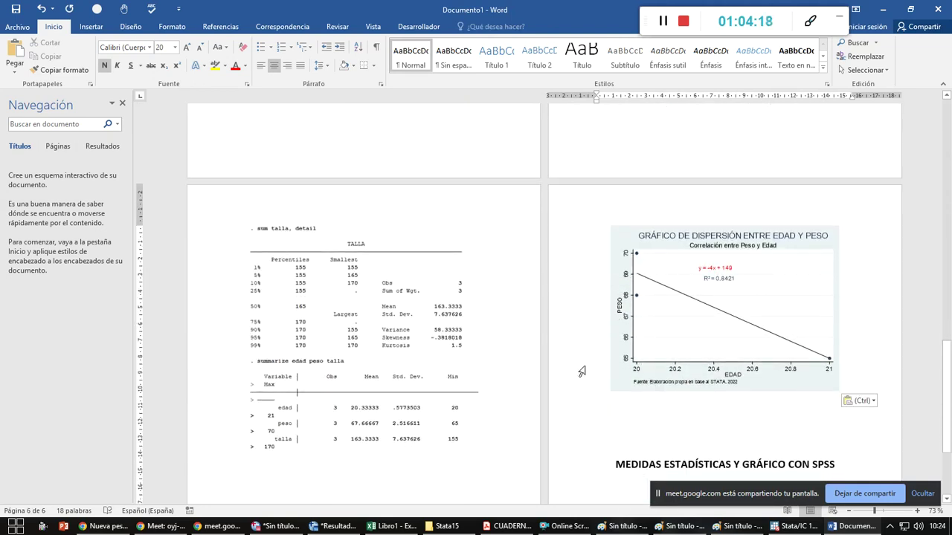
# Switch to the Excel workbook Libro1 and review the EDAD and PESO data on Hoja2
pyautogui.hotkey('alt', 'Tab')
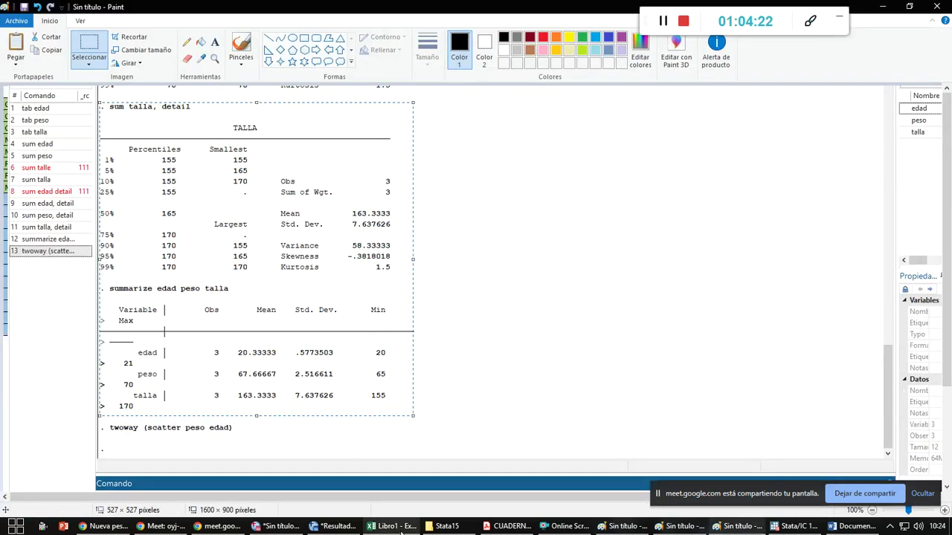
pyautogui.click(400, 526)
pyautogui.scroll(1, 252, 248)
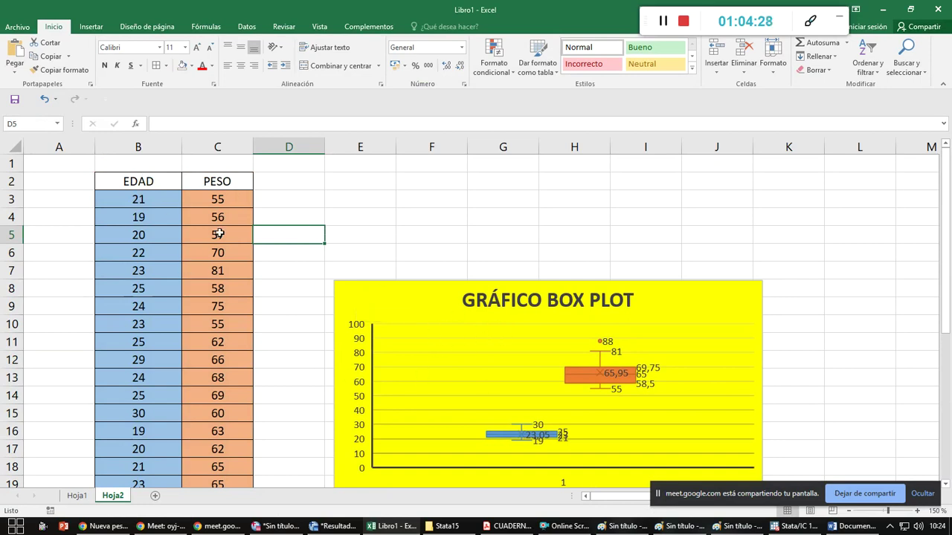
# Switch back to Stata and close the program without saving the data in memory
pyautogui.hotkey('alt', 'Tab')
pyautogui.hotkey('alt', 'Tab')
pyautogui.hotkey('alt', 'Tab')
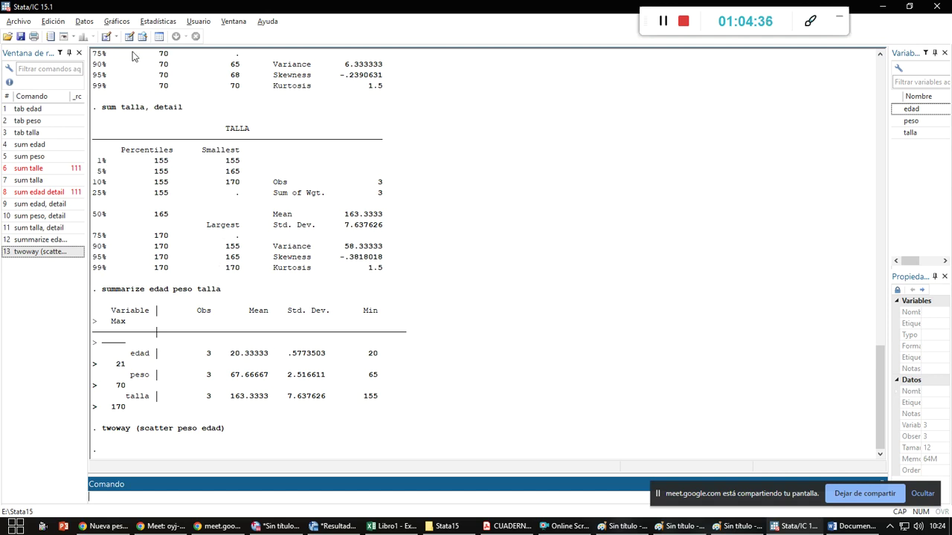
pyautogui.click(18, 22)
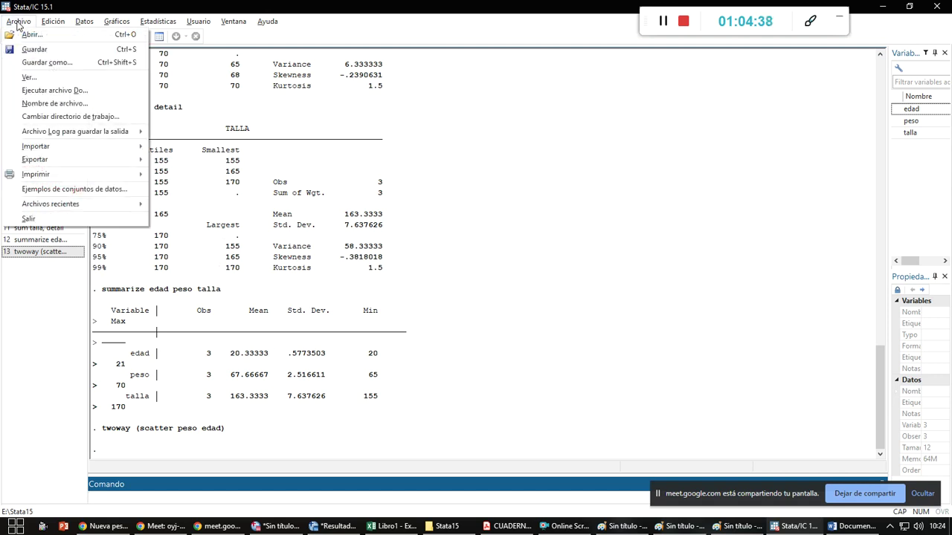
pyautogui.click(551, 240)
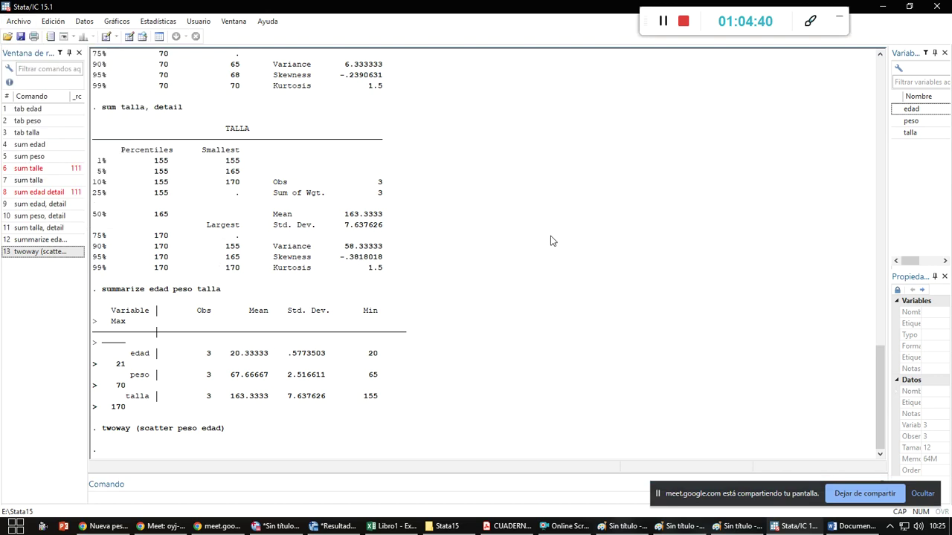
pyautogui.click(931, 6)
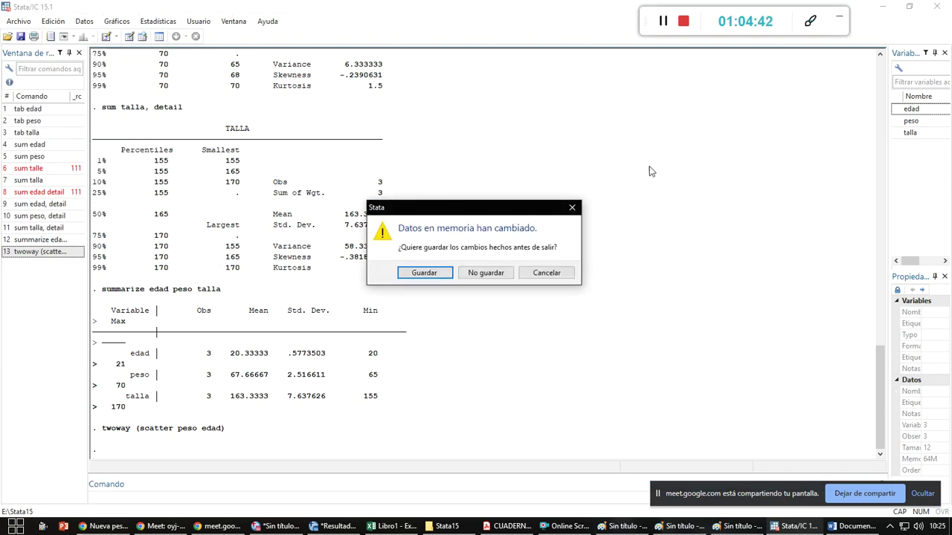
pyautogui.click(486, 274)
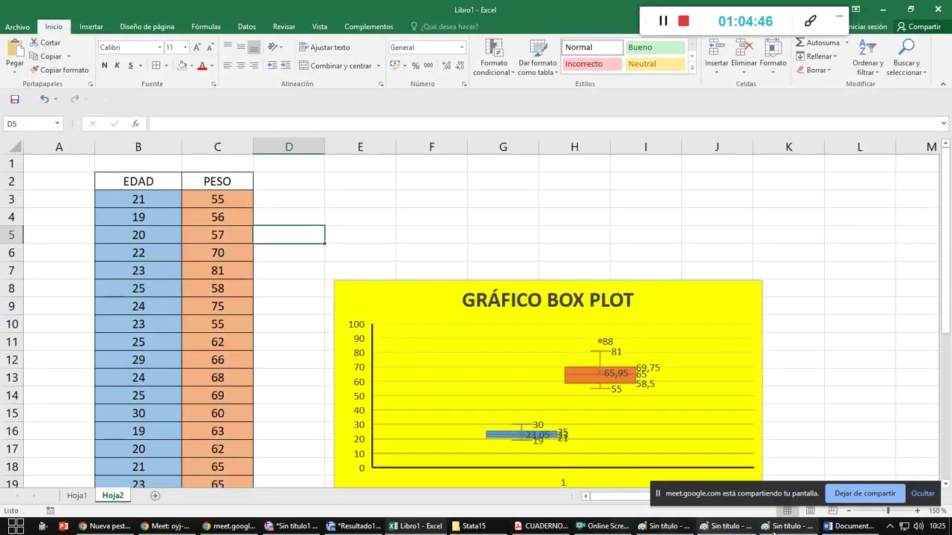
# Relaunch Stata with Stata-64 from the Stata15 folder and open the empty Data Editor in edit mode
pyautogui.click(470, 526)
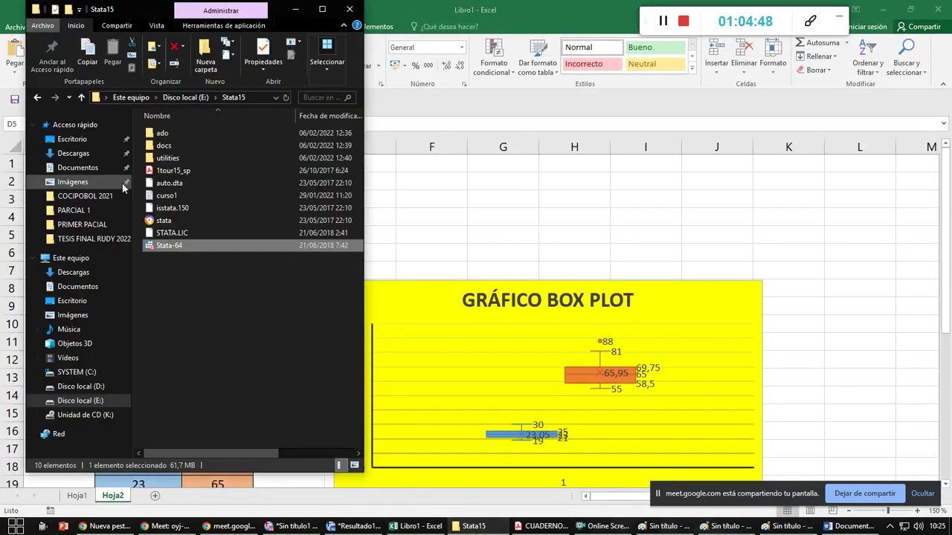
pyautogui.doubleClick(159, 248)
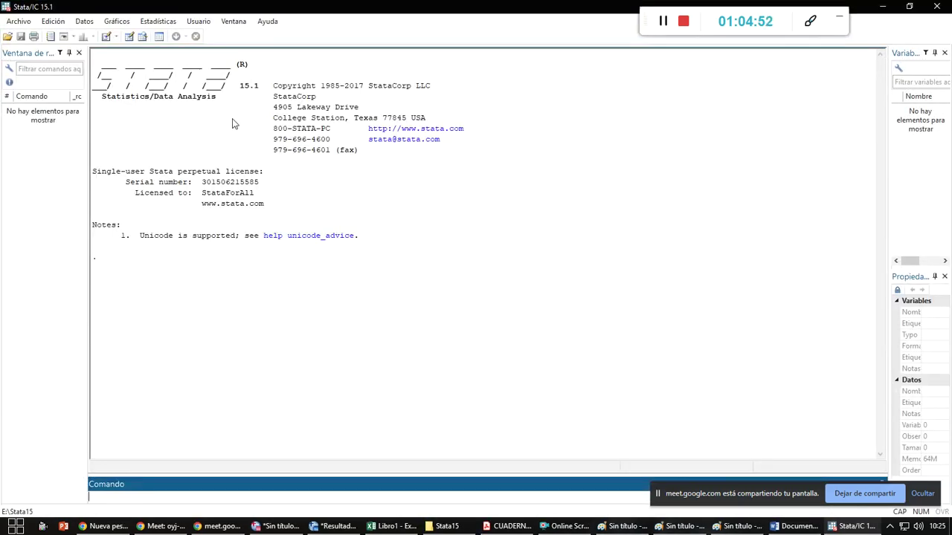
pyautogui.click(128, 39)
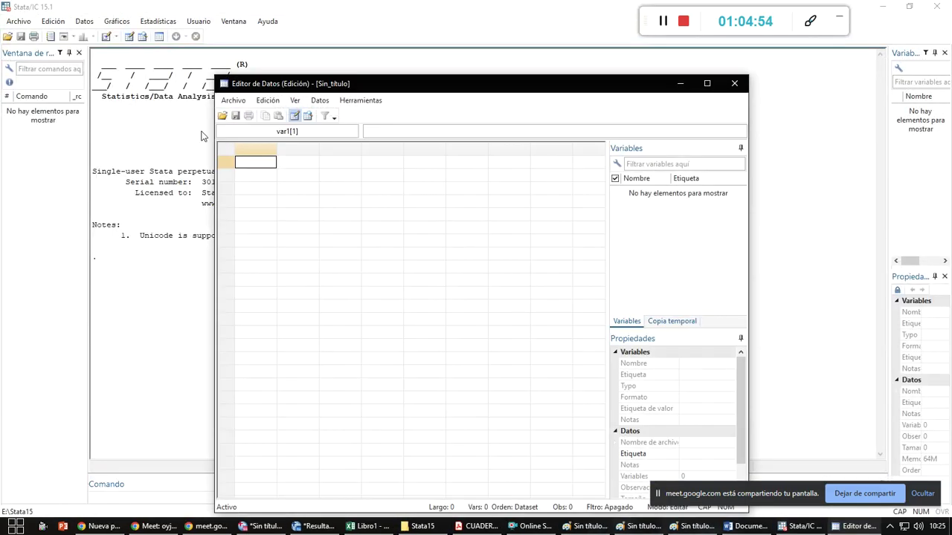
# Switch to the Libro1 workbook and copy the EDAD and PESO columns with their headers, B2:C22, on Hoja2
pyautogui.hotkey('alt', 'Tab')
pyautogui.press('Tab')
pyautogui.press('Tab')
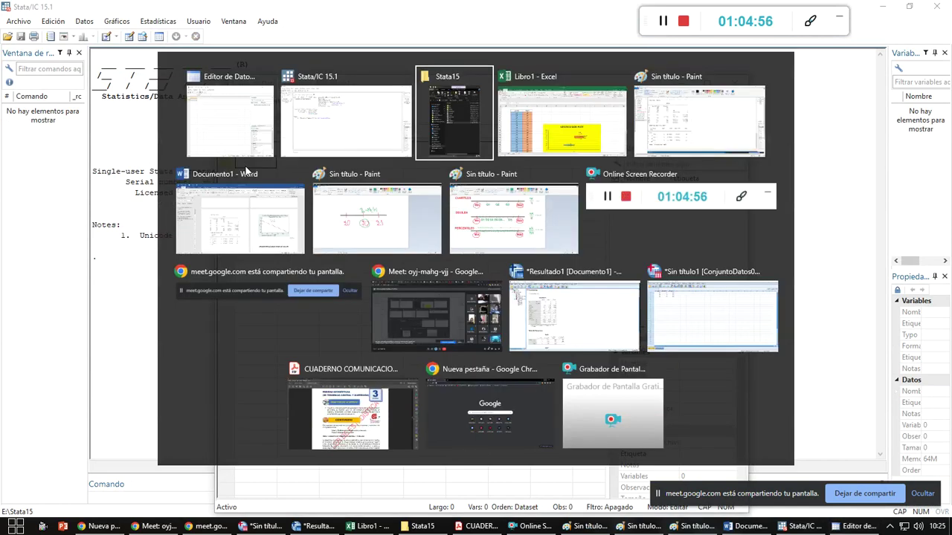
pyautogui.moveTo(113, 185); pyautogui.dragTo(196, 450)
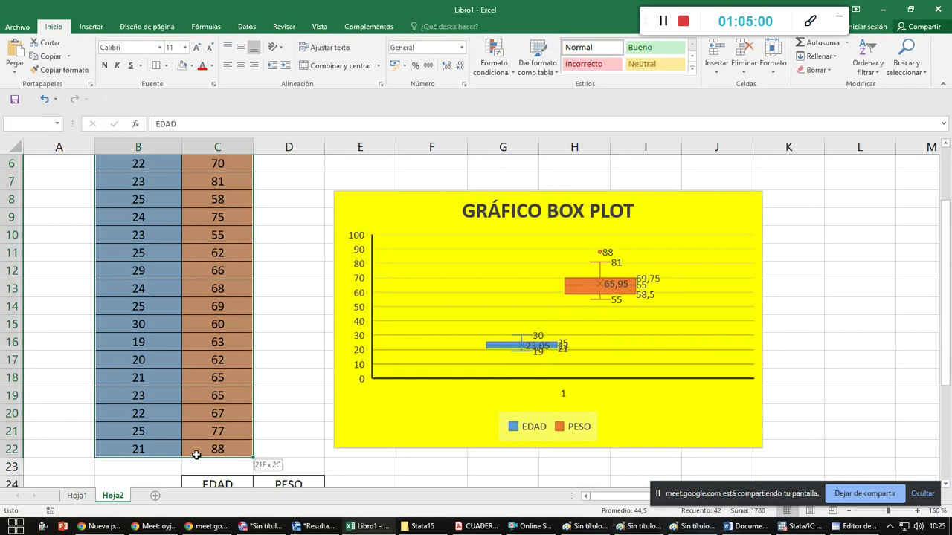
pyautogui.hotkey('ctrl', 'c')
# Paste the copied data into Stata's empty Data Editor, then close the editor and return to the main Stata window
pyautogui.hotkey('alt', 'Tab')
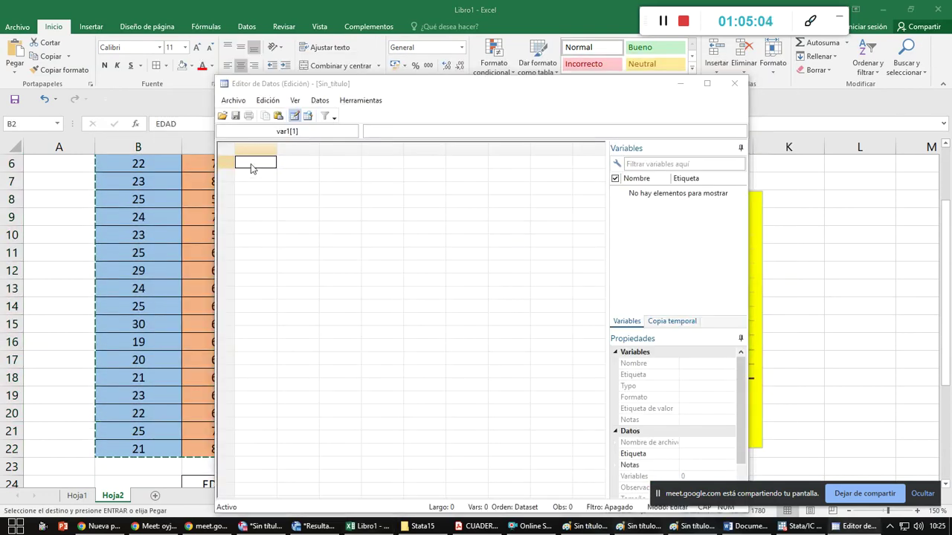
pyautogui.hotkey('ctrl', 'v')
pyautogui.click(366, 357)
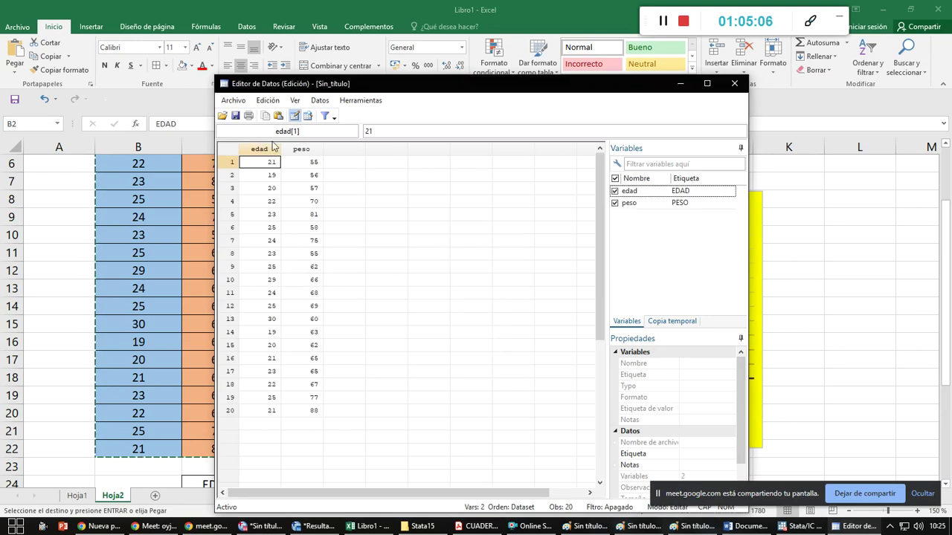
pyautogui.click(735, 83)
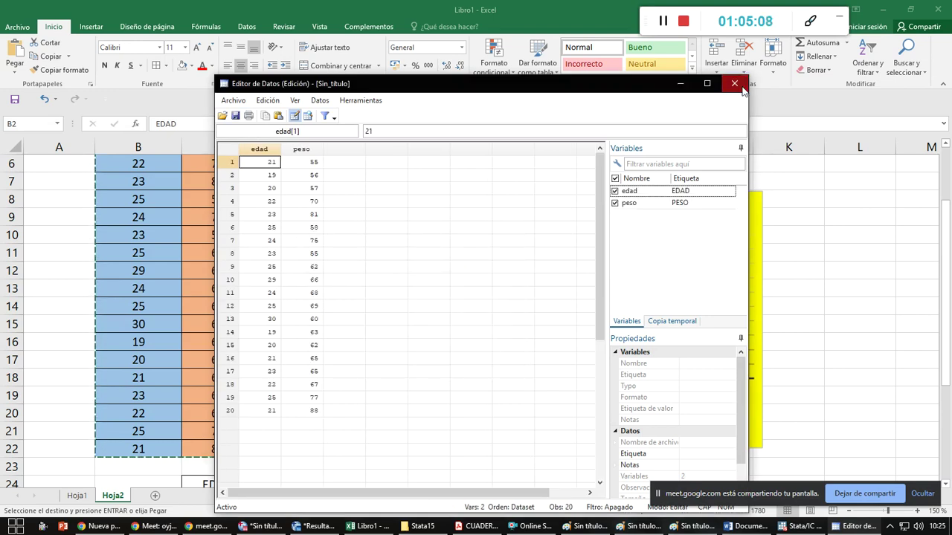
pyautogui.click(853, 526)
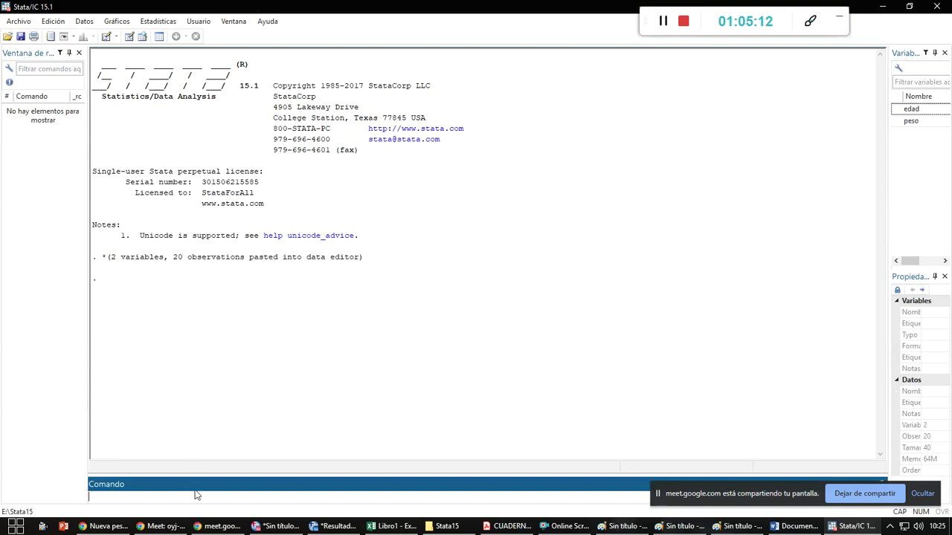
# Enlarge the command area and run frequency tables for both variables with "tab edad" and "tab peso"
pyautogui.moveTo(198, 474); pyautogui.dragTo(200, 415)
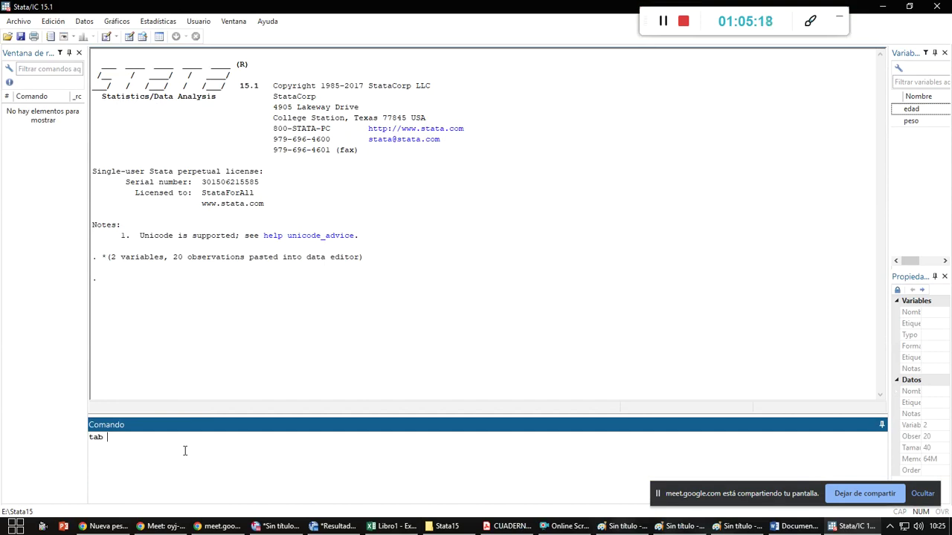
pyautogui.press('Return')
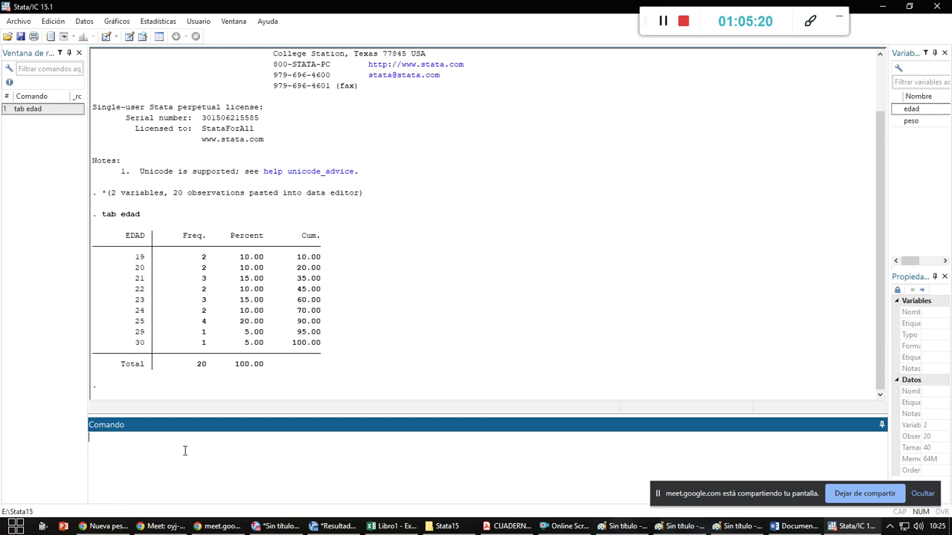
pyautogui.write('tab peso')
pyautogui.press('Return')
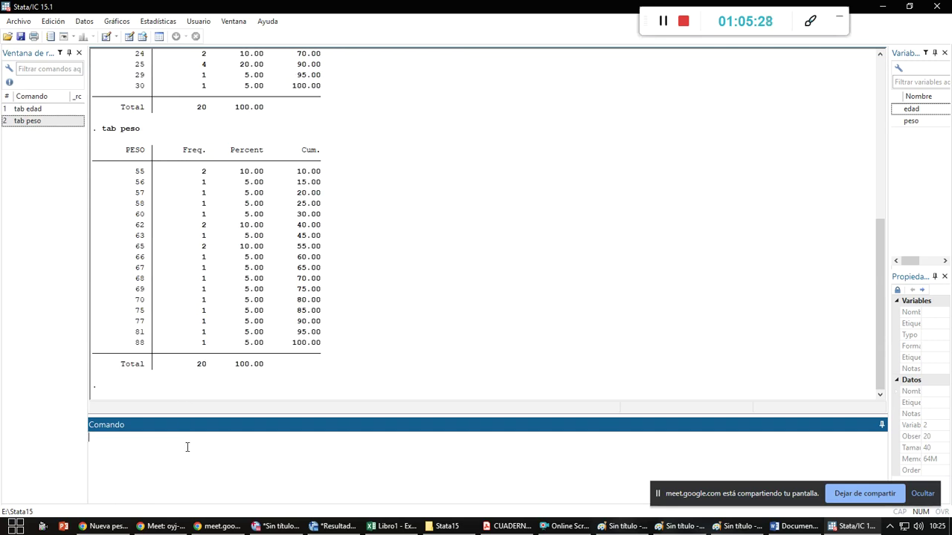
# Produce detailed summary statistics with "sum edad, detail" and "sum peso, detail"
pyautogui.write('sum edad, detail')
pyautogui.press('Return')
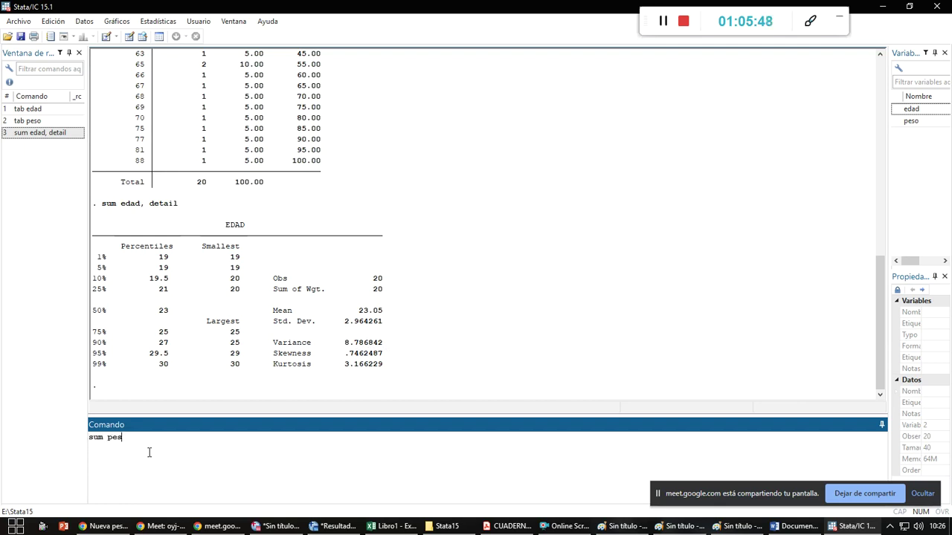
pyautogui.write('detail')
pyautogui.press('Return')
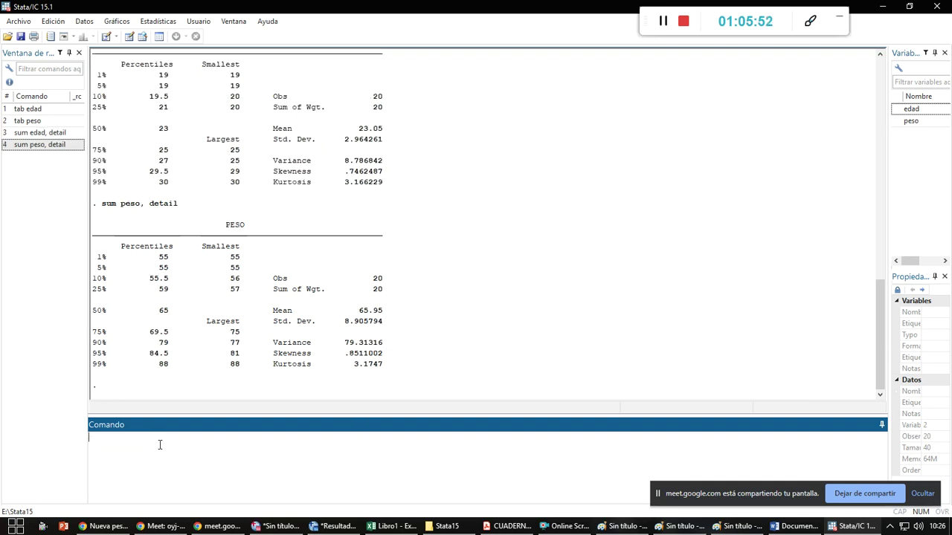
# Enlarge the results area so that the detailed summaries of edad and peso both fit in view
pyautogui.scroll(1, 413, 348)
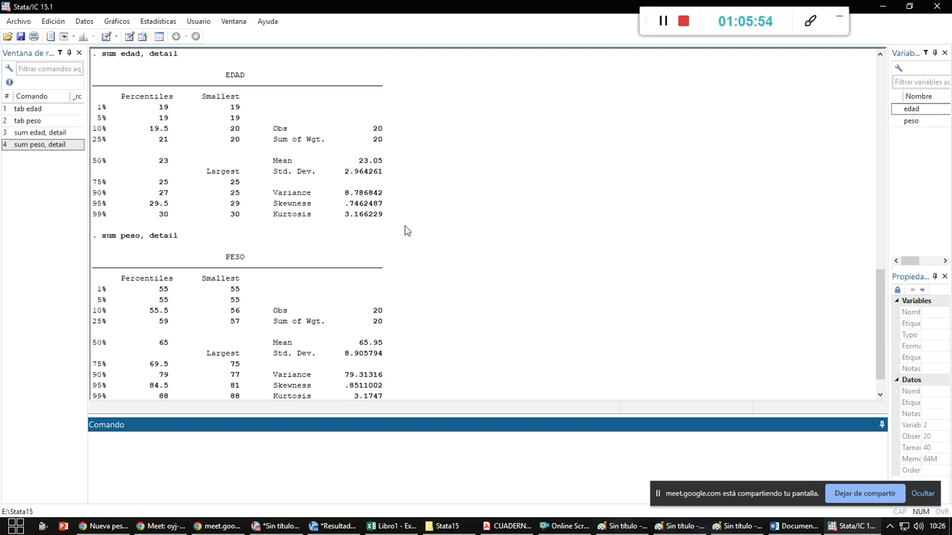
pyautogui.moveTo(466, 413); pyautogui.dragTo(454, 452)
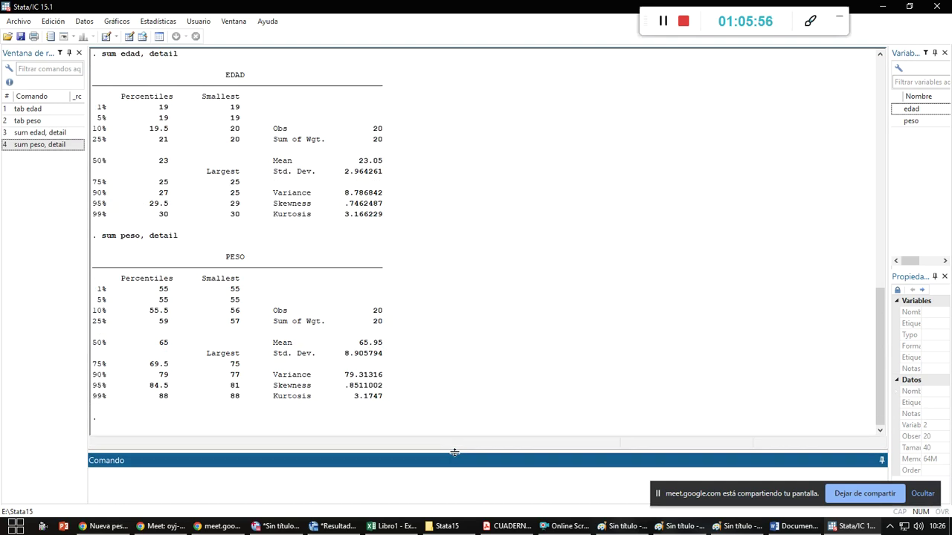
pyautogui.scroll(1, 516, 364)
pyautogui.scroll(-1, 515, 369)
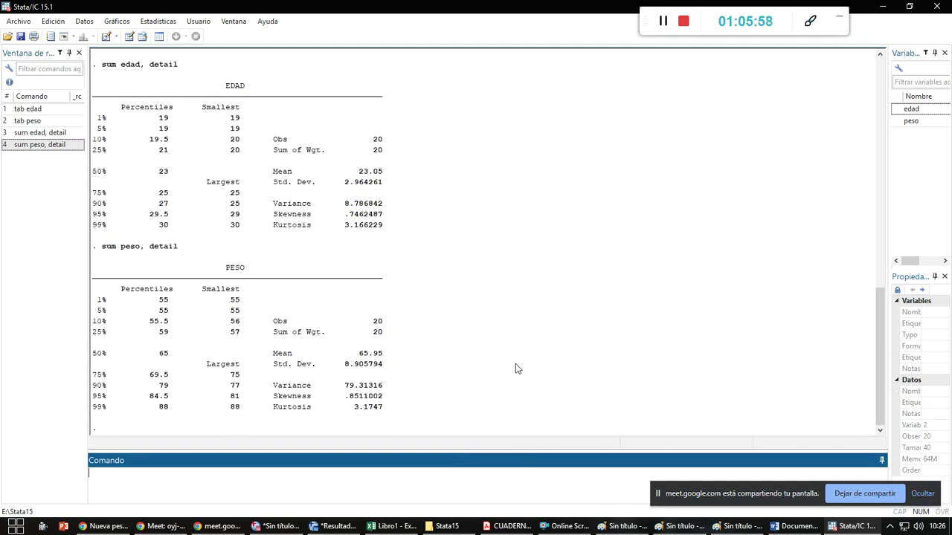
pyautogui.scroll(1, 515, 363)
pyautogui.scroll(-1, 515, 364)
pyautogui.moveTo(475, 451); pyautogui.dragTo(475, 472)
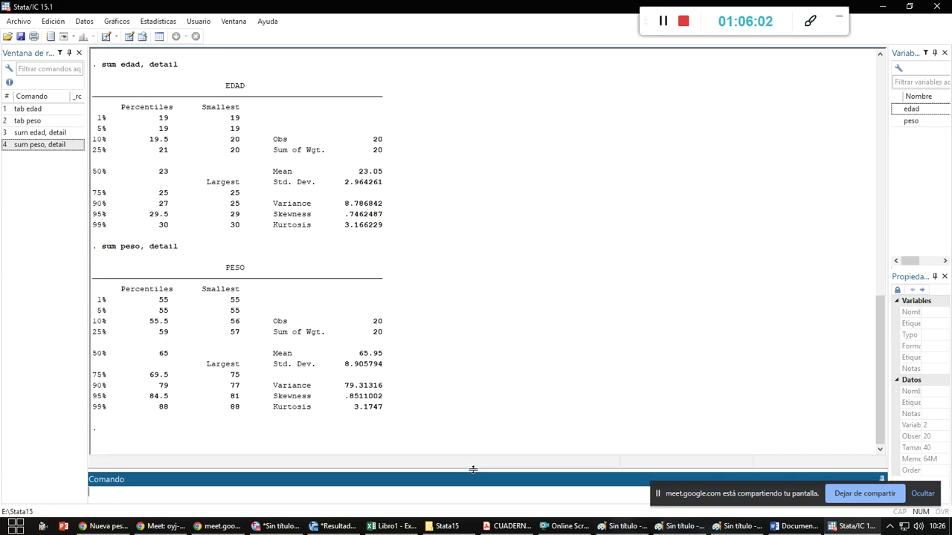
pyautogui.scroll(1, 476, 418)
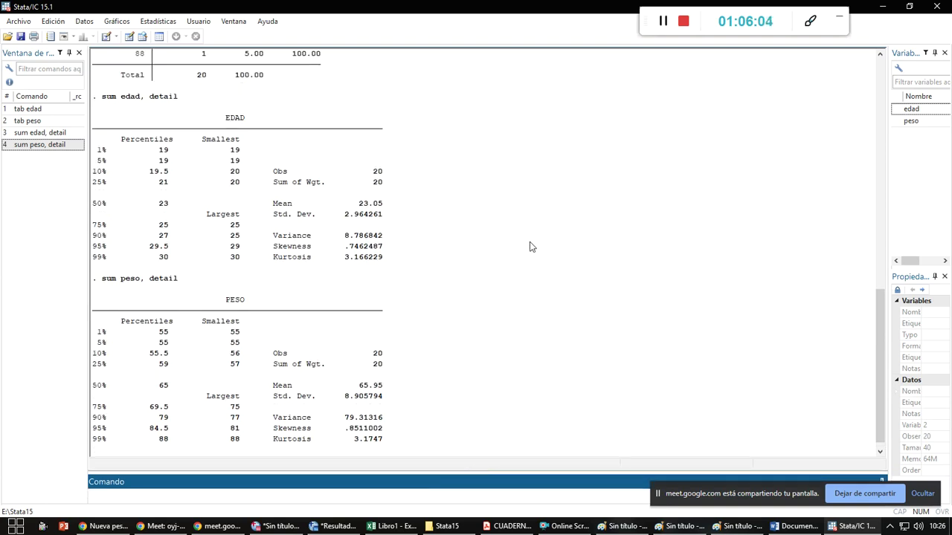
# Switch to the Paint window holding the earlier Stata capture and paste a screenshot of the new Stata results there
pyautogui.hotkey('alt', 'Tab')
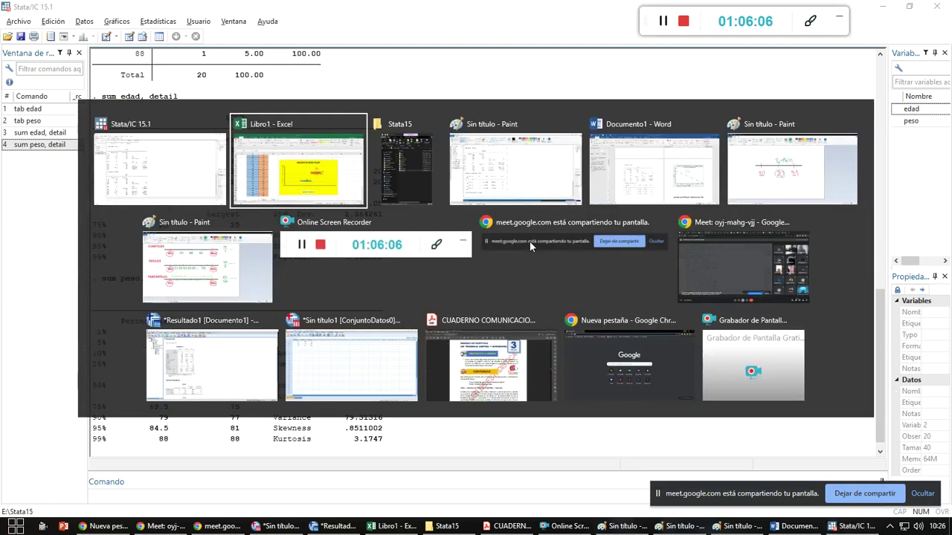
pyautogui.hotkey('alt', 'Tab')
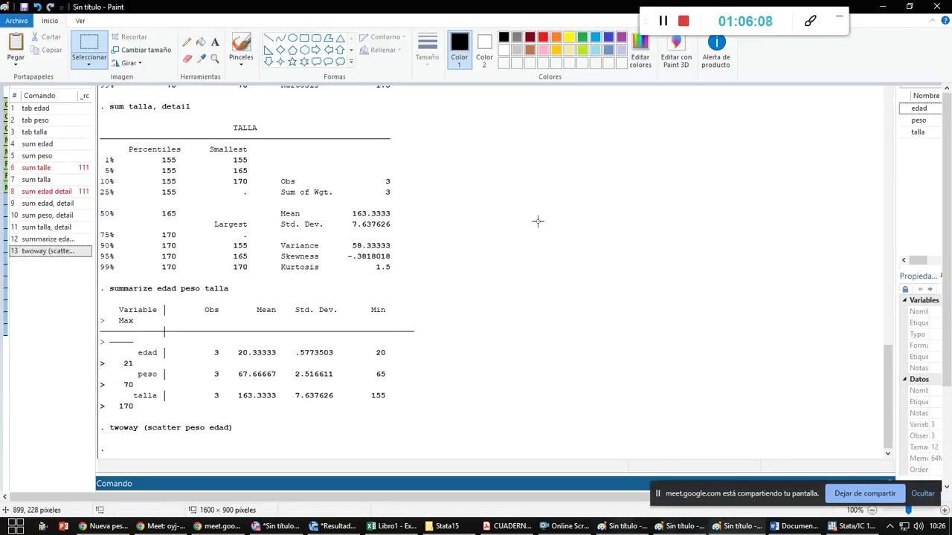
pyautogui.hotkey('ctrl', 'v')
pyautogui.scroll(-3, 538, 221)
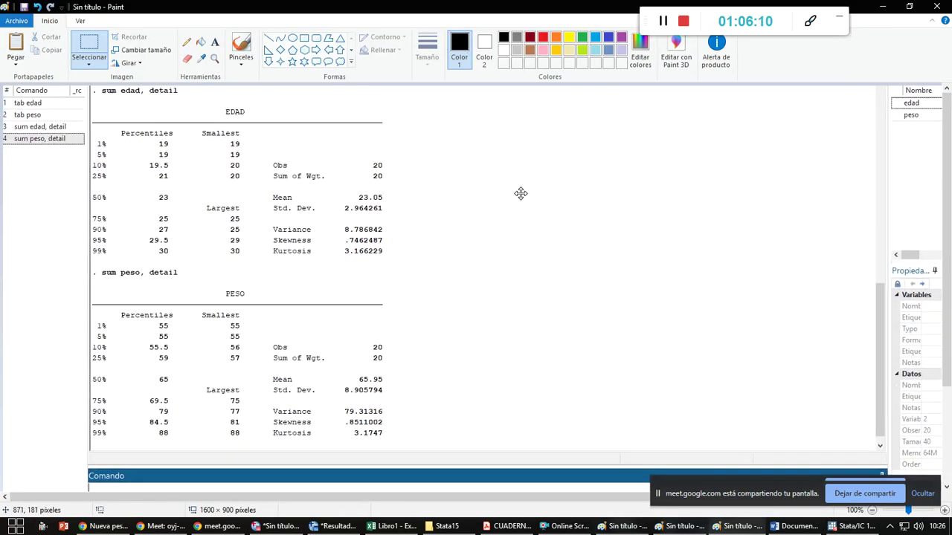
pyautogui.moveTo(527, 203); pyautogui.dragTo(529, 201)
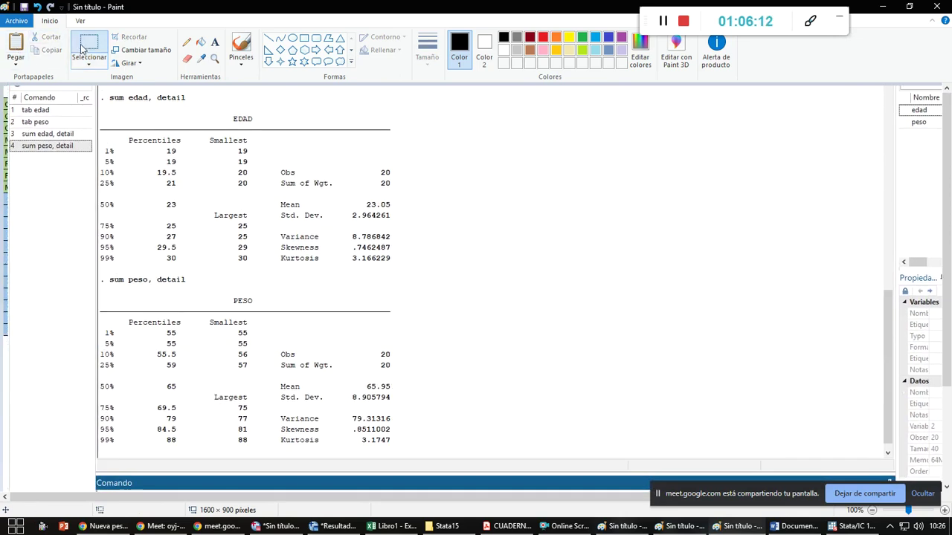
# Copy the edad and peso summary tables from the Paint screenshot into Documento1 in Word, between the scatter graph and the SPSS heading
pyautogui.moveTo(98, 94)
pyautogui.mouseDown()
pyautogui.moveTo(270, 432)
pyautogui.moveTo(375, 467)
pyautogui.moveTo(398, 461)
pyautogui.mouseUp()
pyautogui.hotkey('alt', 'Tab')
pyautogui.hotkey('alt', 'Tab')
pyautogui.hotkey('alt', 'Tab')
pyautogui.hotkey('alt', 'Tab')
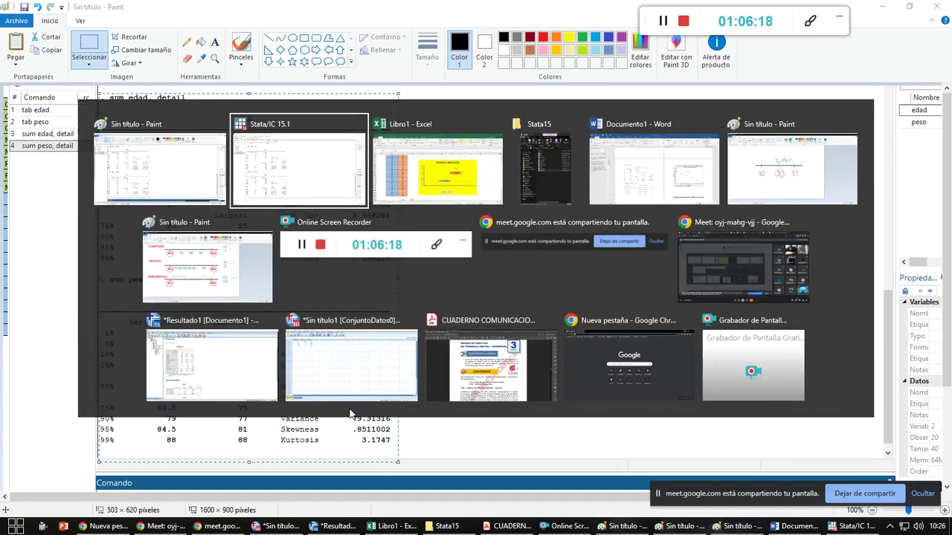
pyautogui.scroll(-5, 446, 380)
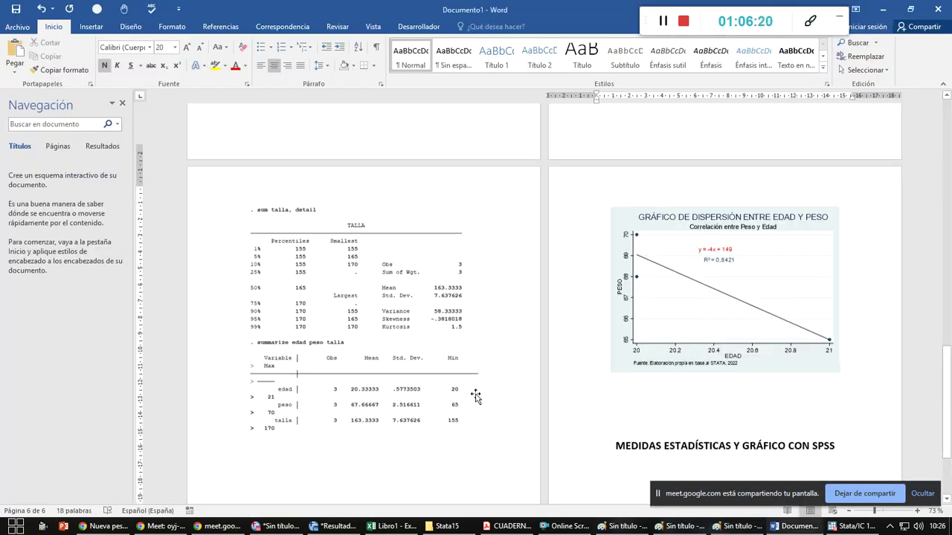
pyautogui.press('Return')
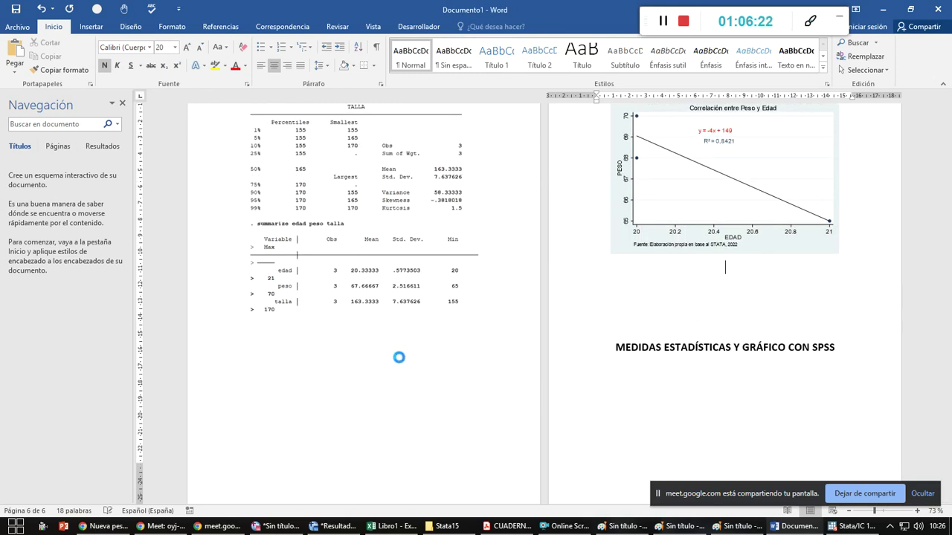
pyautogui.scroll(-3, 395, 361)
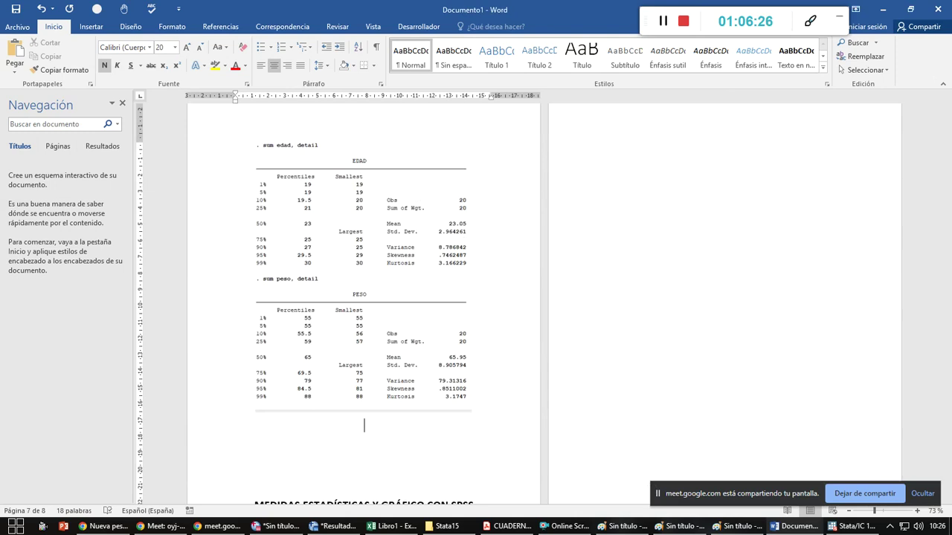
# Switch back to Stata and create a vertical box plot of the variables edad and peso
pyautogui.hotkey('alt', 'Tab')
pyautogui.hotkey('alt', 'Tab')
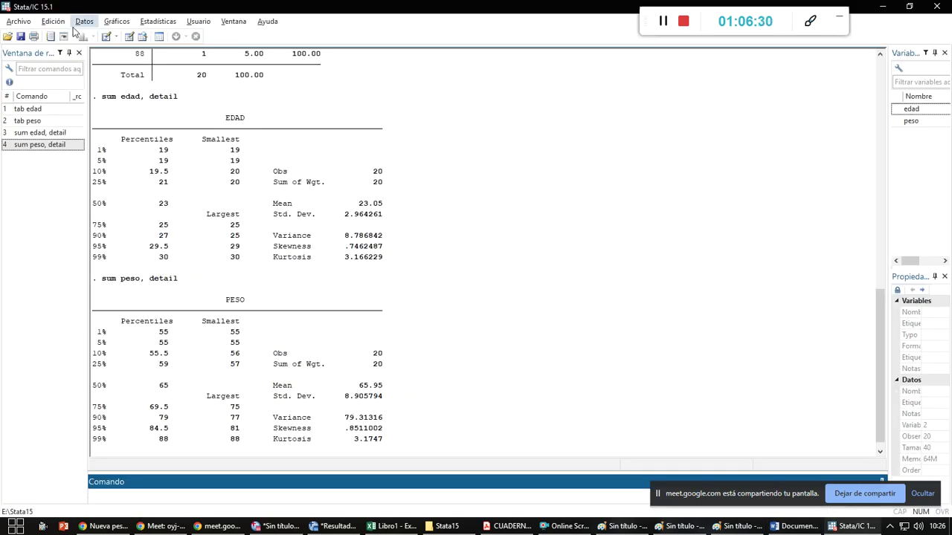
pyautogui.click(113, 23)
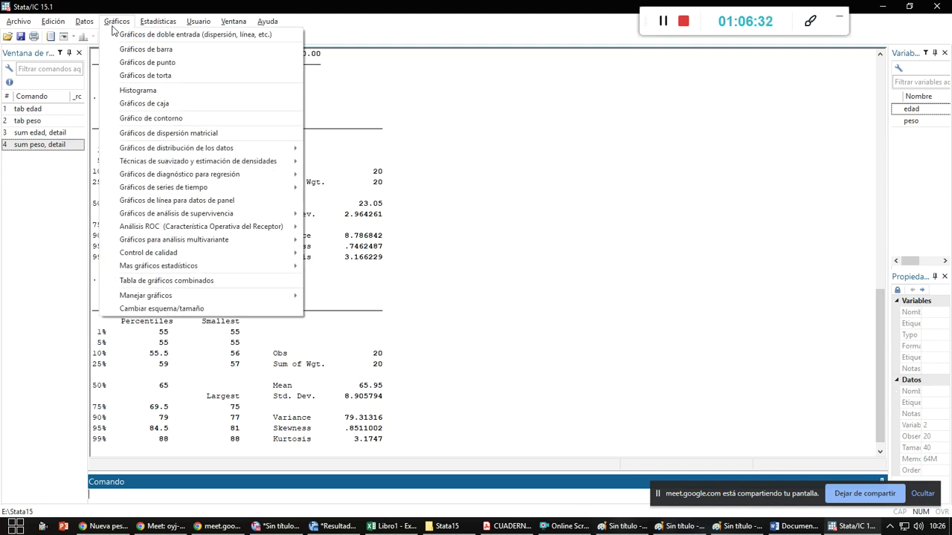
pyautogui.click(146, 103)
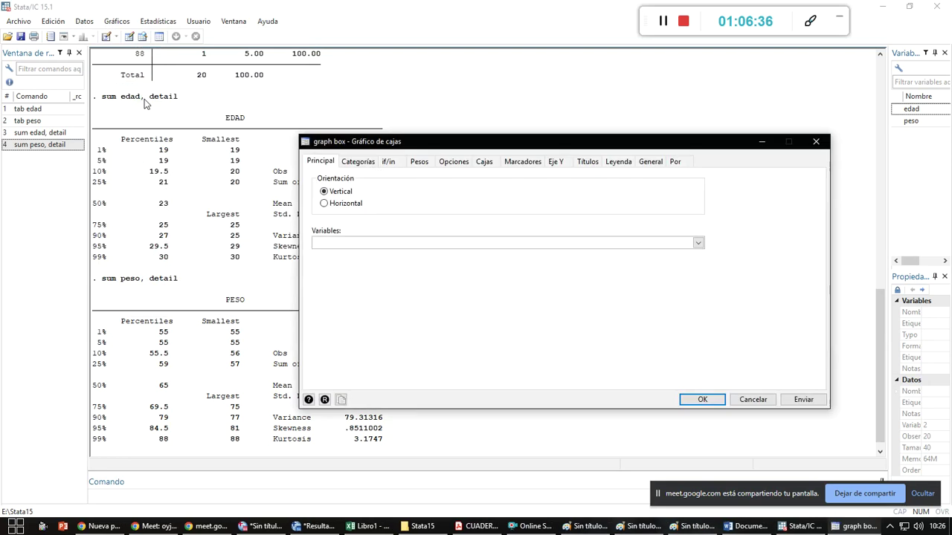
pyautogui.click(698, 244)
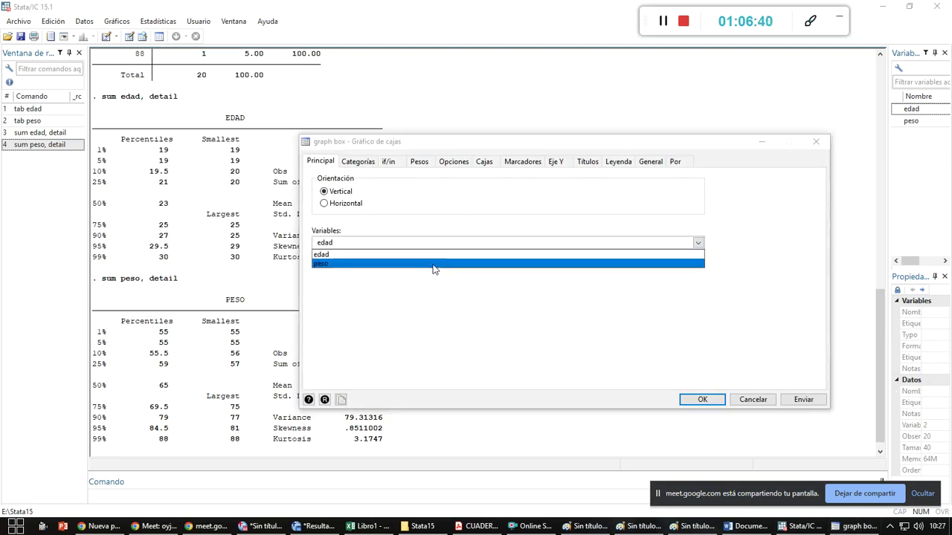
pyautogui.click(690, 399)
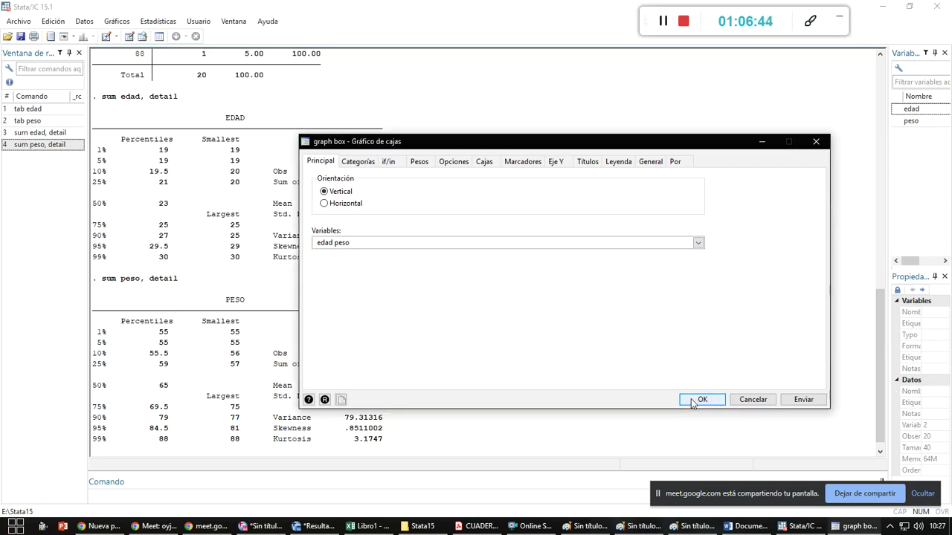
pyautogui.click(692, 401)
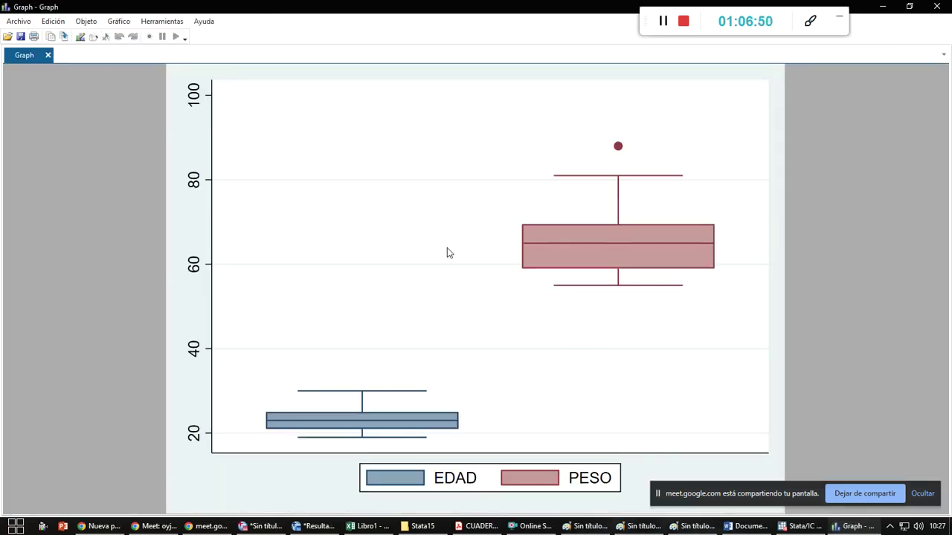
# Start editing the graph and give it the title "GRÁFICO BOX PLOT" and the subtitle "Diagrama de Cajas y Bigotes"
pyautogui.click(109, 26)
pyautogui.click(211, 109)
pyautogui.click(79, 37)
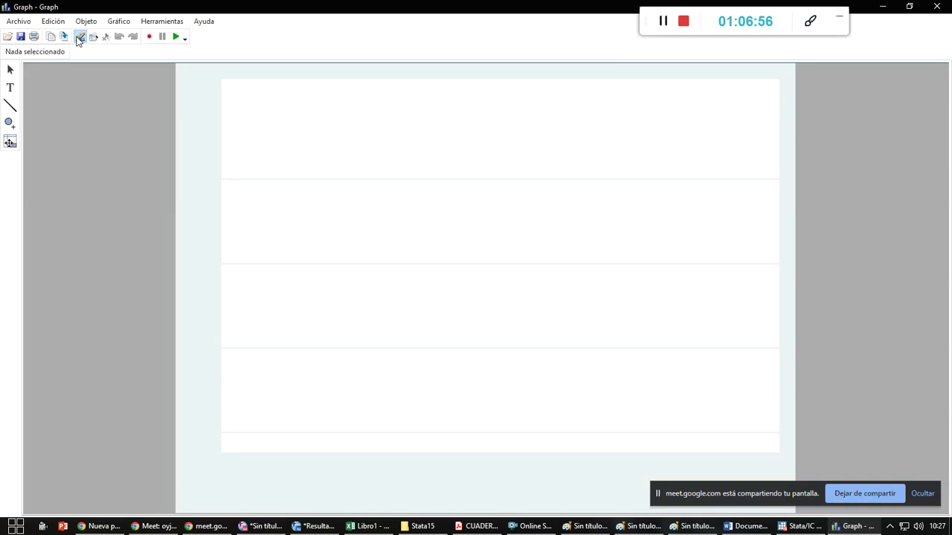
pyautogui.click(123, 21)
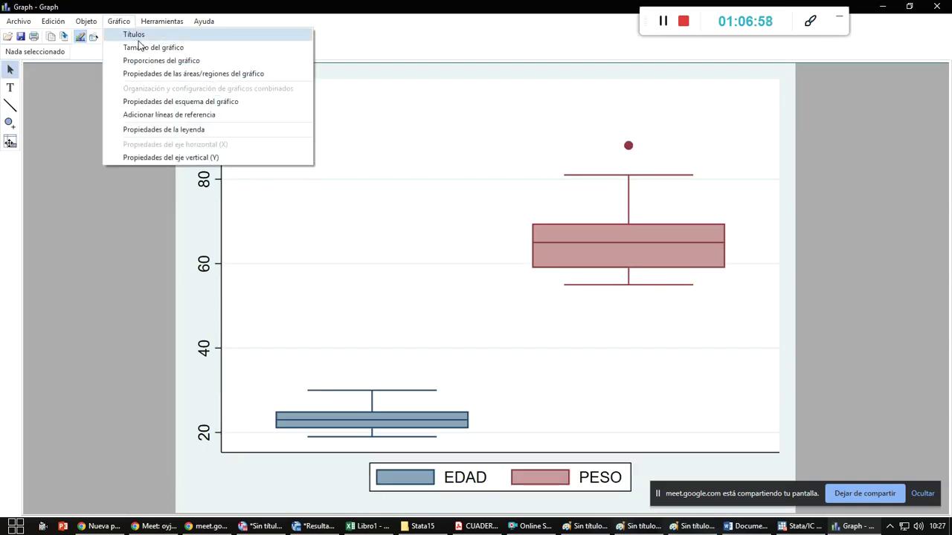
pyautogui.click(135, 35)
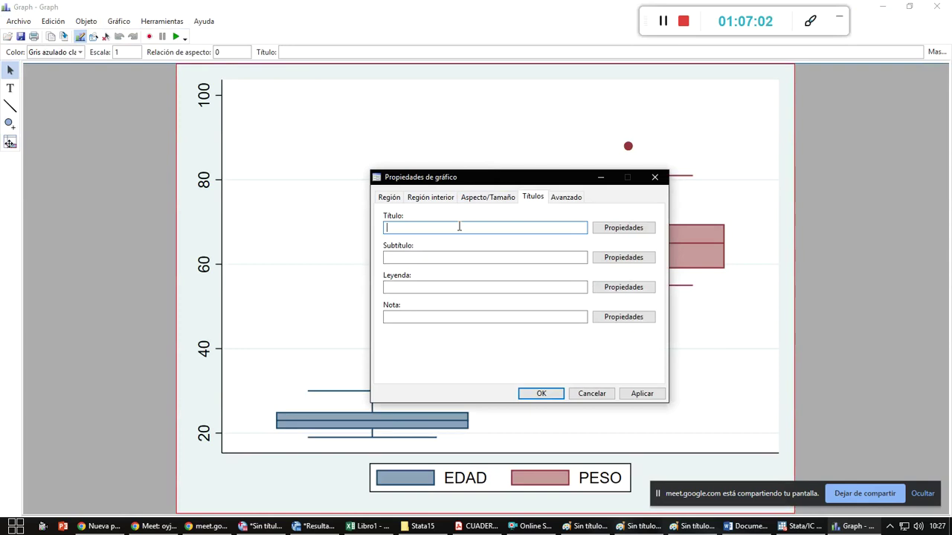
pyautogui.write('GRÁFICO BOX PLOT')
pyautogui.click(438, 251)
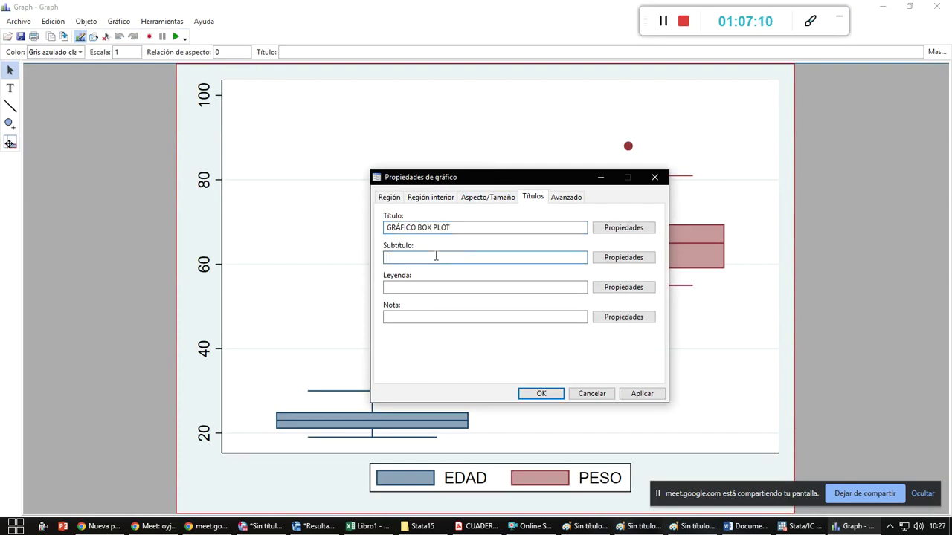
pyautogui.write('Diagrama de cajas y bigotes')
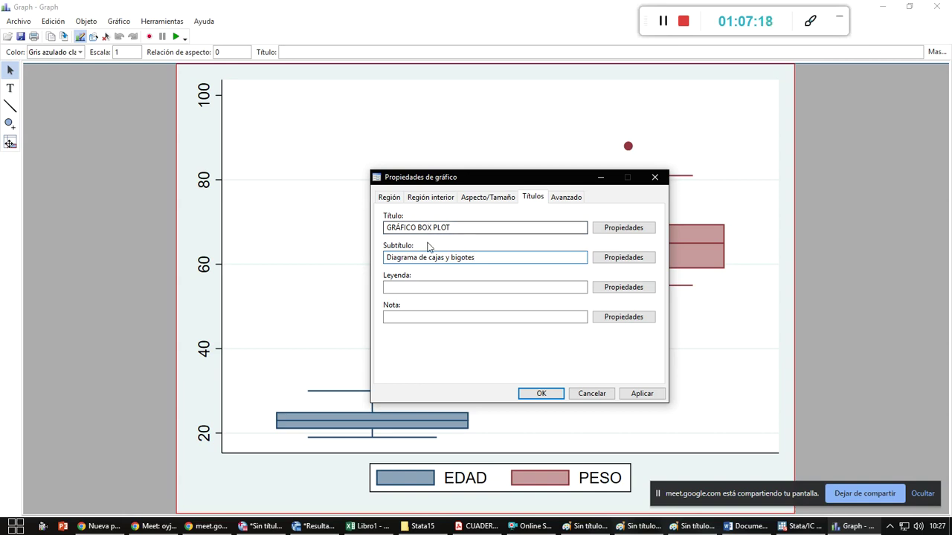
pyautogui.press('BackSpace')
pyautogui.write('CB')
pyautogui.press('Delete')
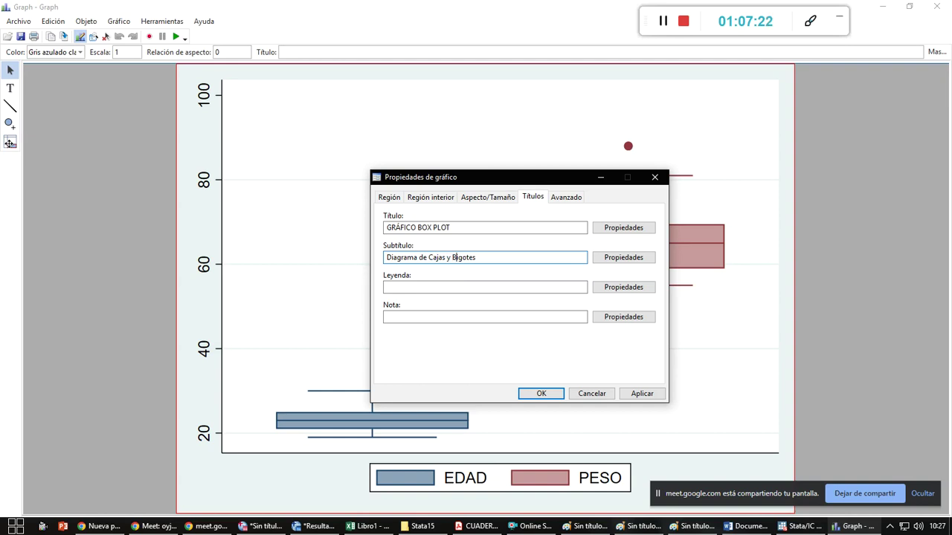
# Add the note "Fuente: Elaboración propia, según Test 1, 2022" to the graph and apply the titles
pyautogui.click(415, 317)
pyautogui.write('fun')
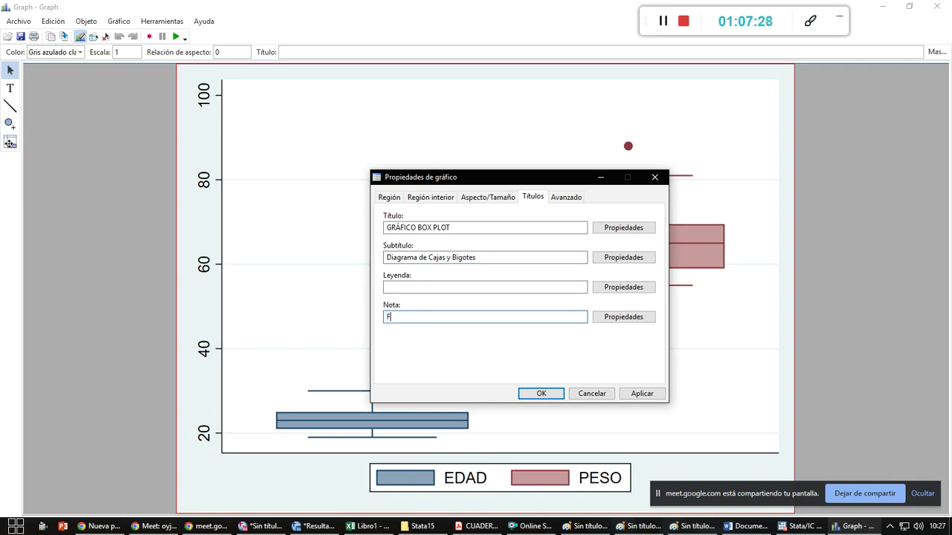
pyautogui.write('ente: Elaboración propia, según')
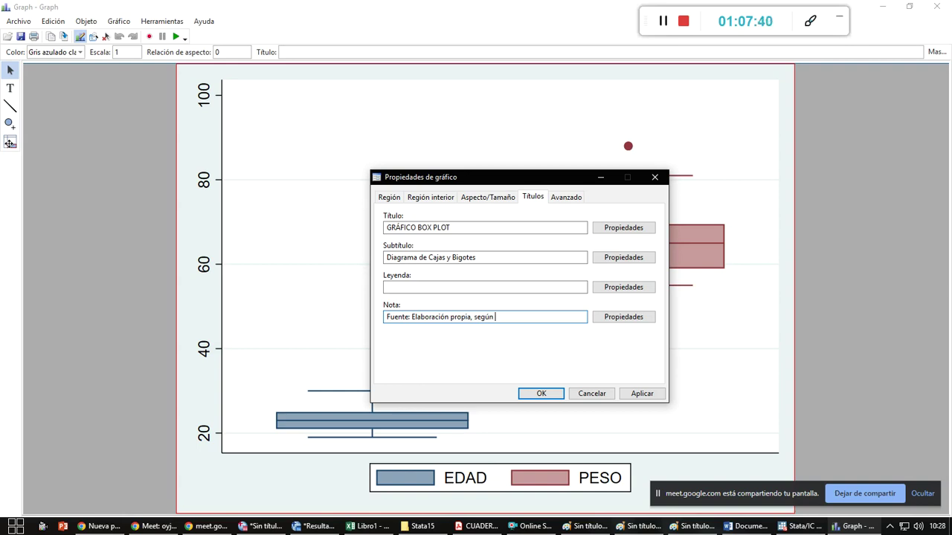
pyautogui.write(' Test 1, 2022')
pyautogui.click(541, 395)
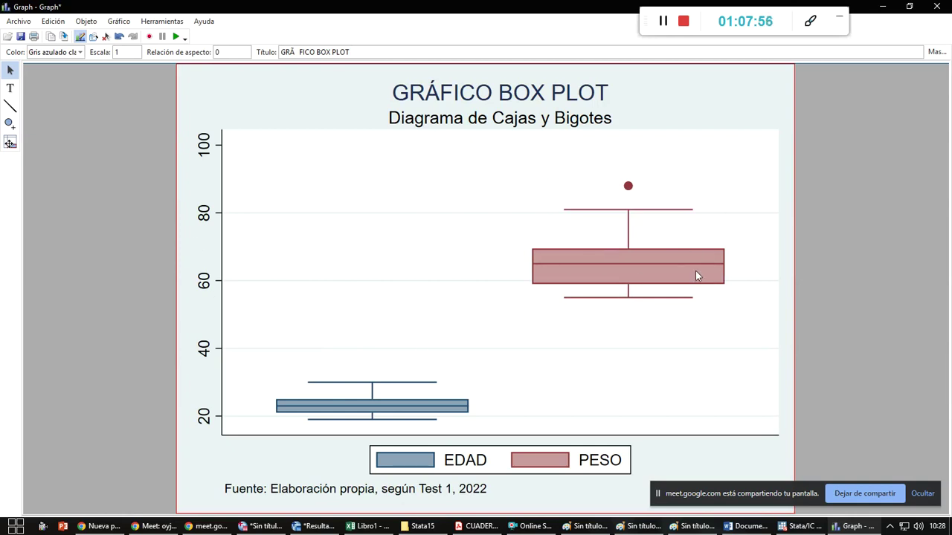
# Look up the peso minimum in the Stata summary and add the text 55 in size Pequeño beside the lower PESO whisker
pyautogui.hotkey('alt', 'Tab')
pyautogui.hotkey('alt', 'Tab')
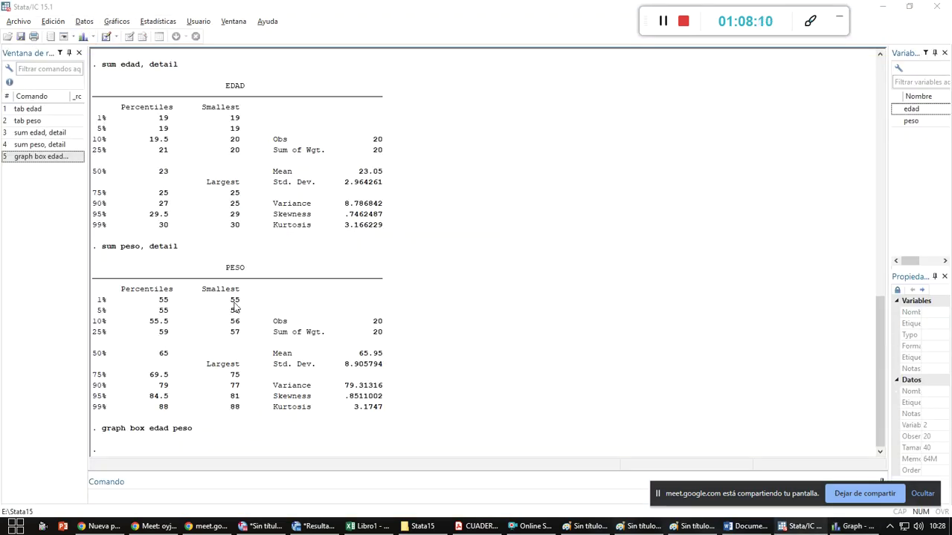
pyautogui.hotkey('alt', 'Tab')
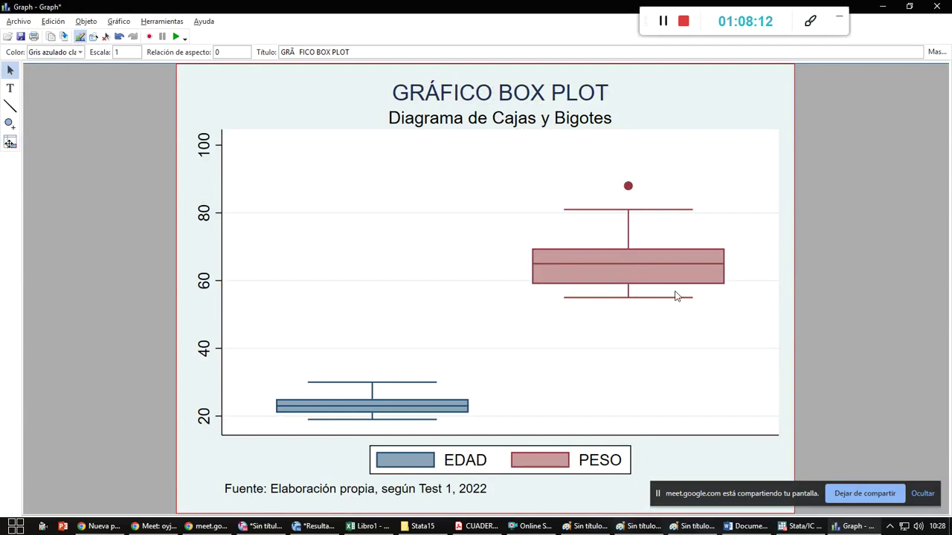
pyautogui.click(10, 89)
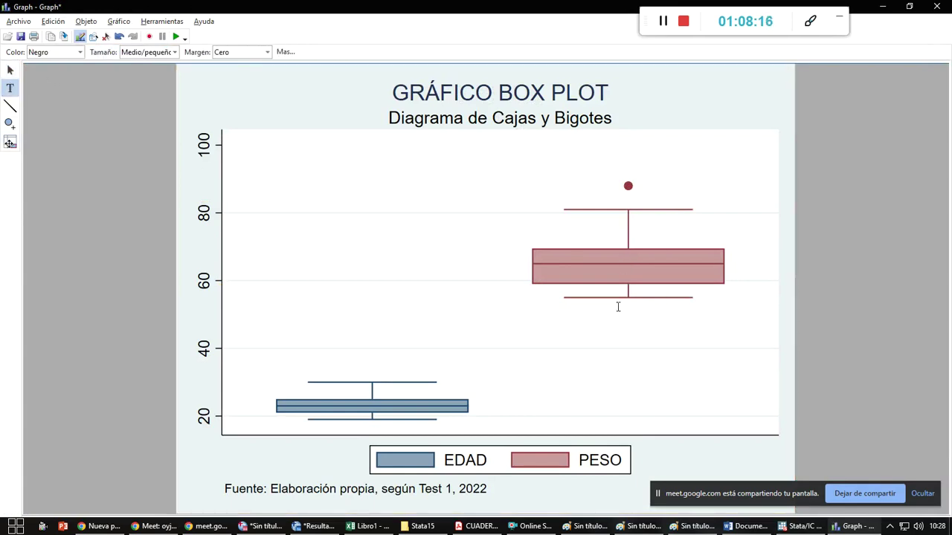
pyautogui.click(696, 300)
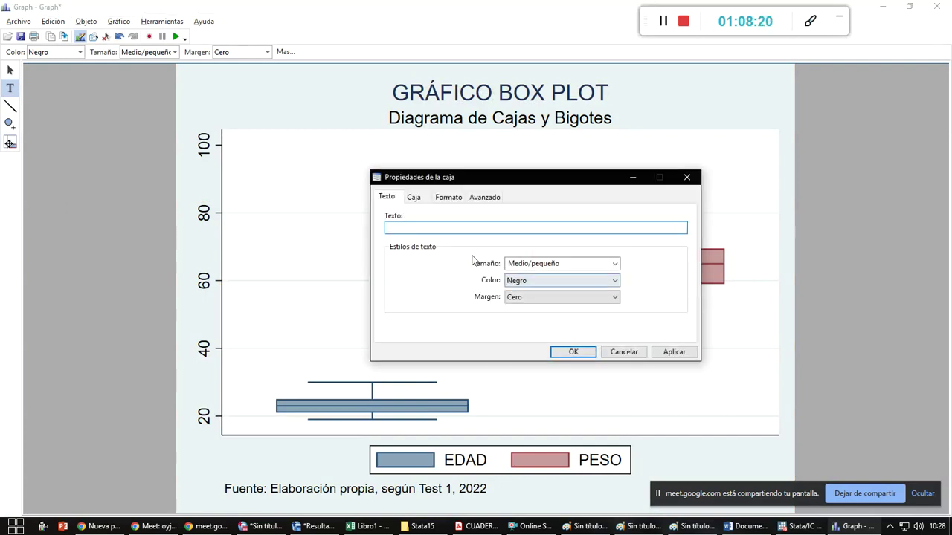
pyautogui.write('55')
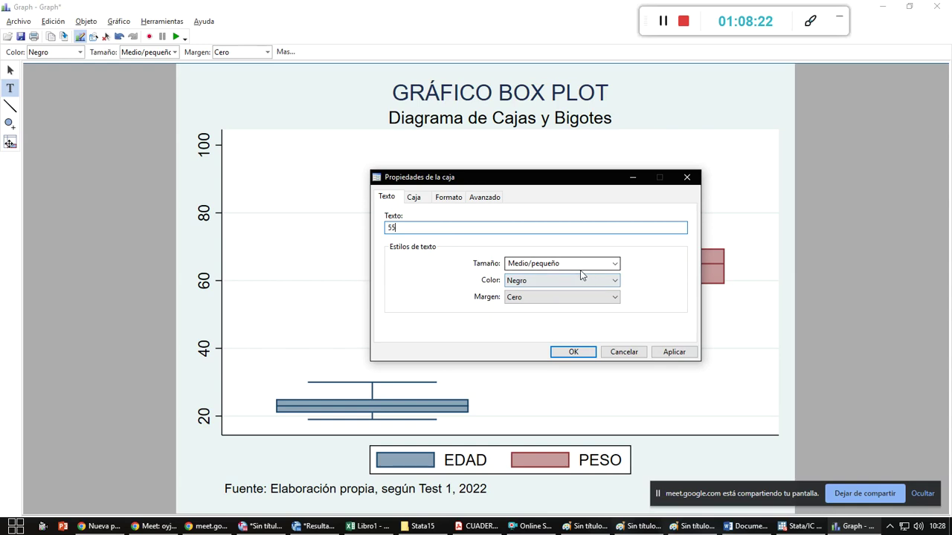
pyautogui.click(609, 263)
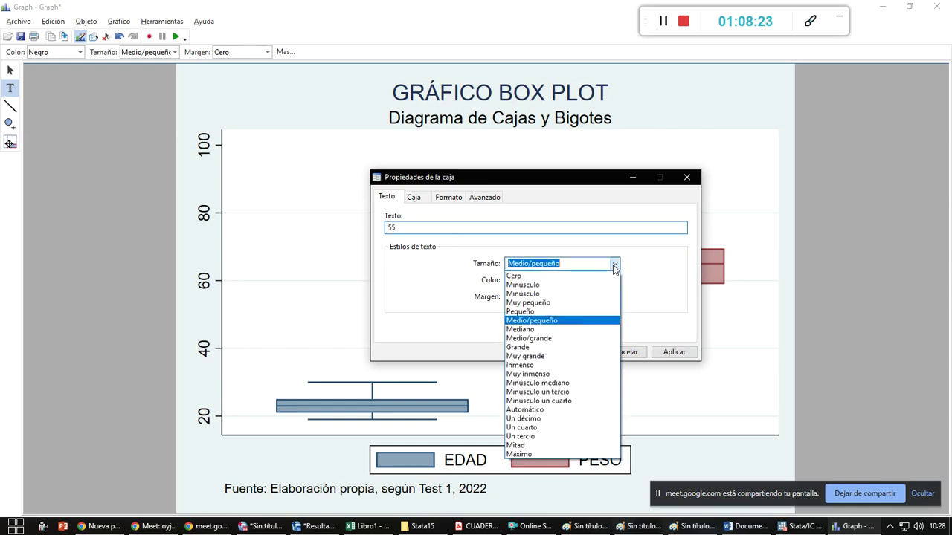
pyautogui.click(601, 312)
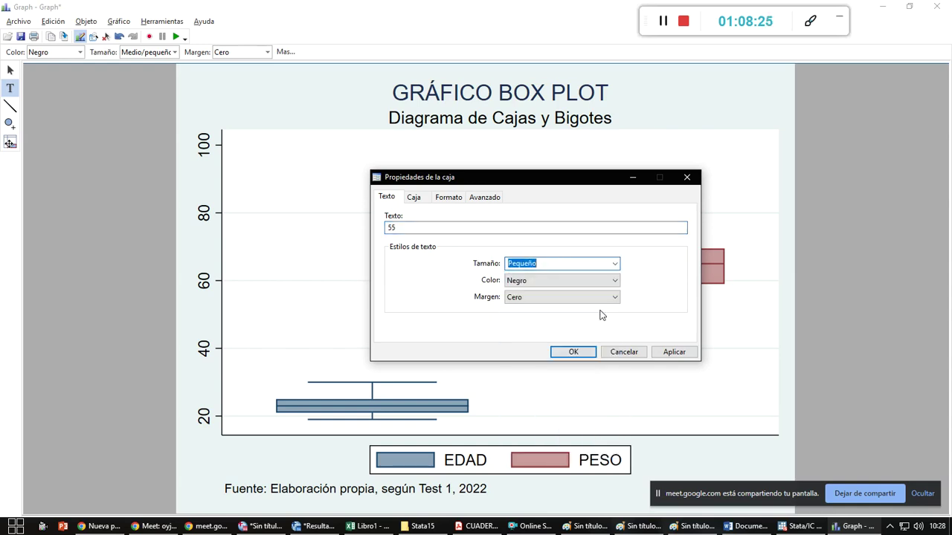
pyautogui.click(572, 352)
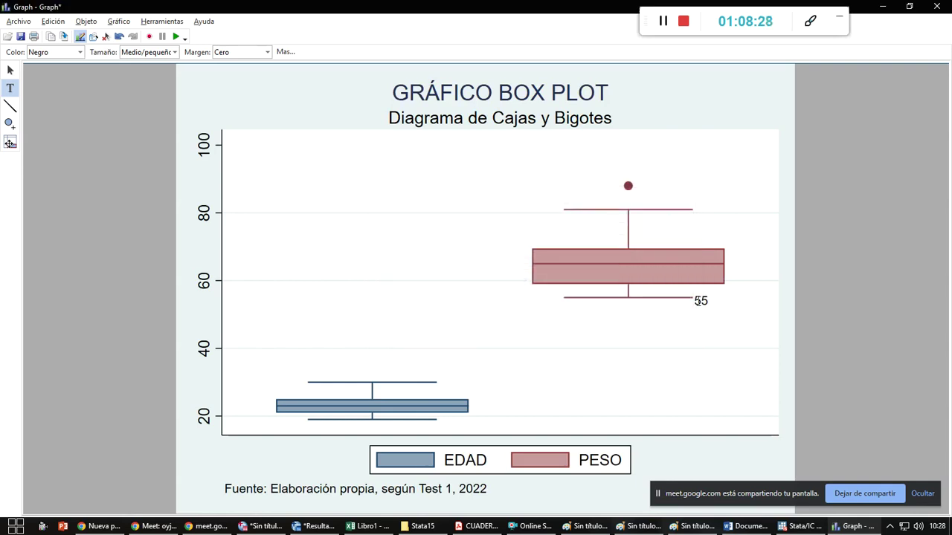
# Look up the peso maximum in the Stata summary and add the text 88 in size Pequeño beside the upper PESO whisker
pyautogui.click(694, 208)
pyautogui.hotkey('alt', 'Tab')
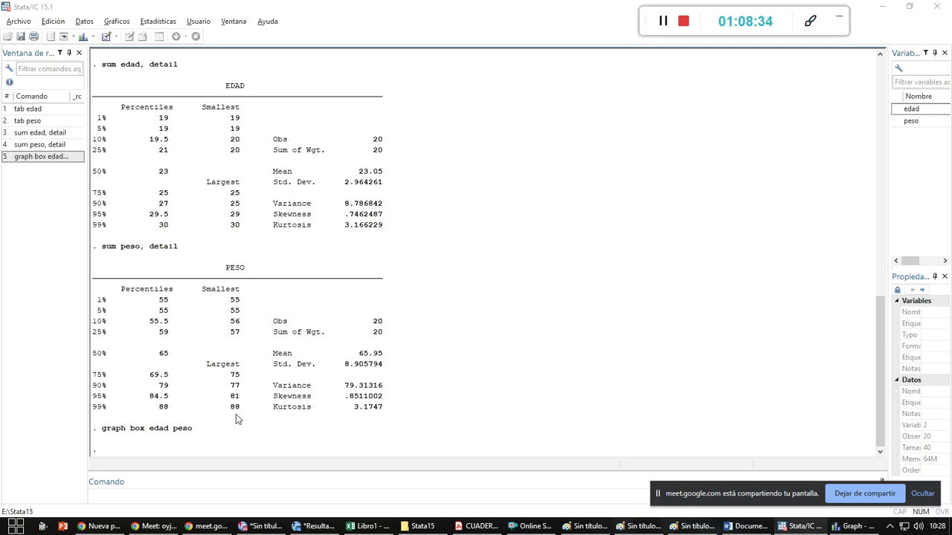
pyautogui.hotkey('alt', 'Tab')
pyautogui.write('8')
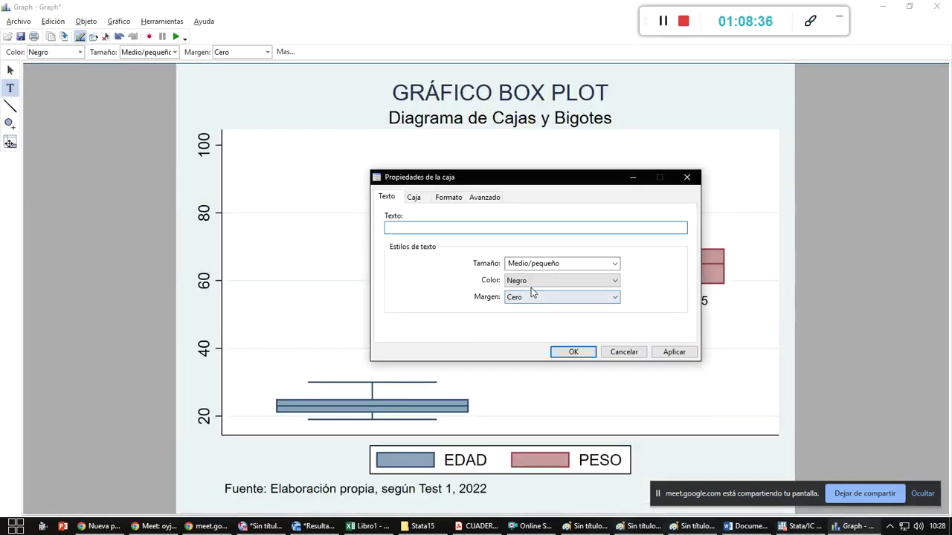
pyautogui.click(614, 265)
pyautogui.click(591, 321)
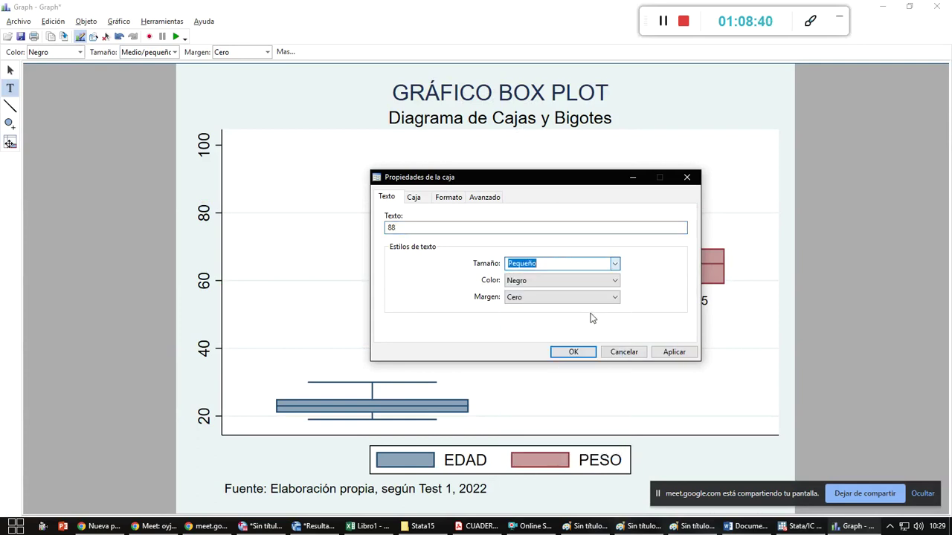
pyautogui.click(572, 352)
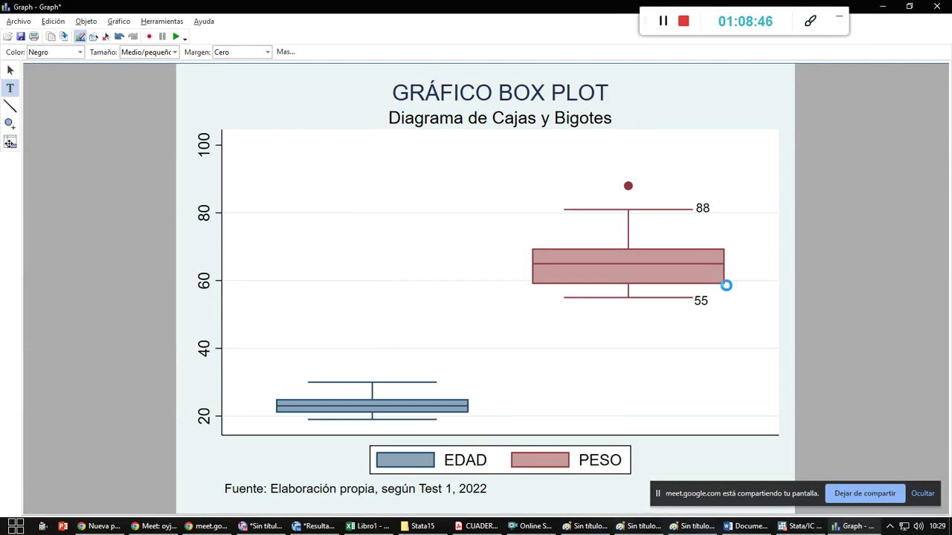
# Look up the 25% percentile of peso and add the text 59 in size Pequeño beside the lower edge of the PESO box
pyautogui.hotkey('alt', 'Tab')
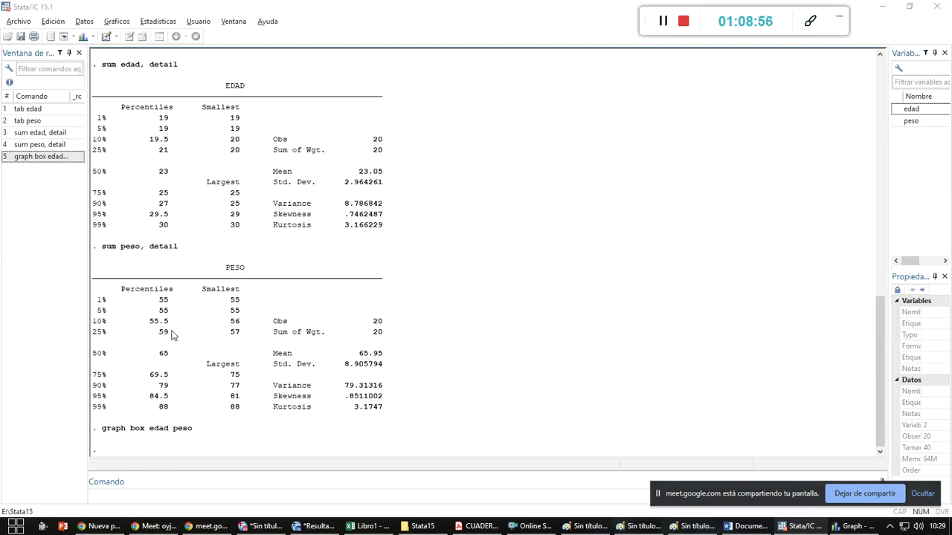
pyautogui.hotkey('alt', 'Tab')
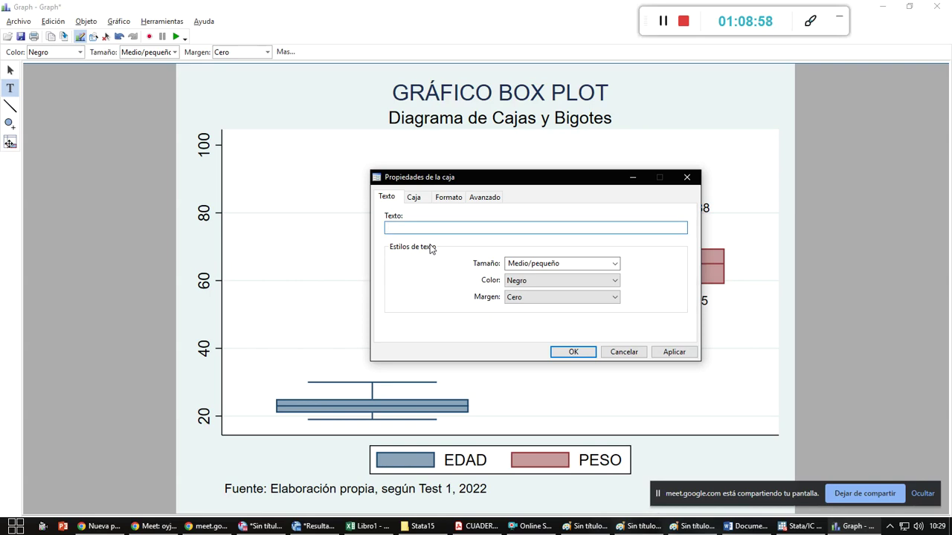
pyautogui.click(615, 264)
pyautogui.click(580, 313)
pyautogui.click(573, 351)
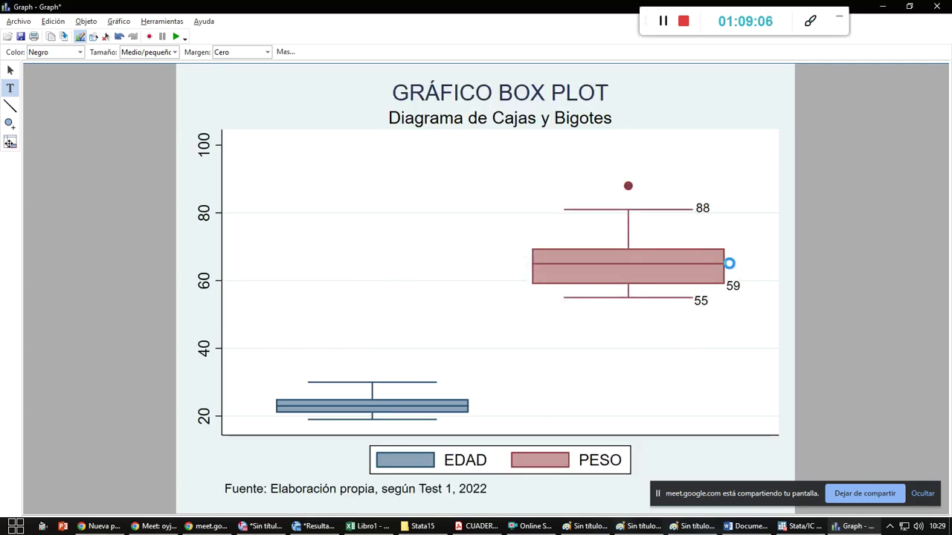
# Look up the 50% percentile of peso and add the text 65 in size Pequeño beside the median line of the PESO box
pyautogui.hotkey('alt', 'Tab')
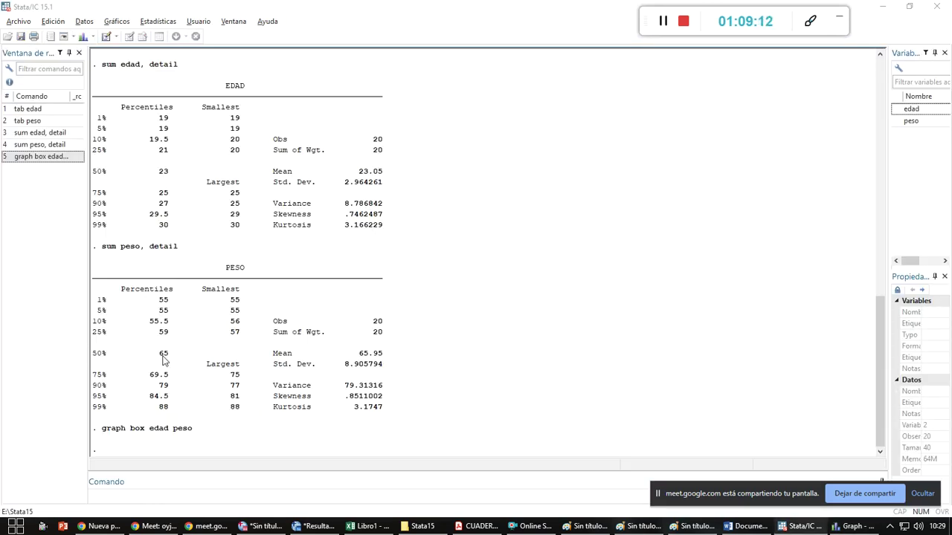
pyautogui.hotkey('alt', 'Tab')
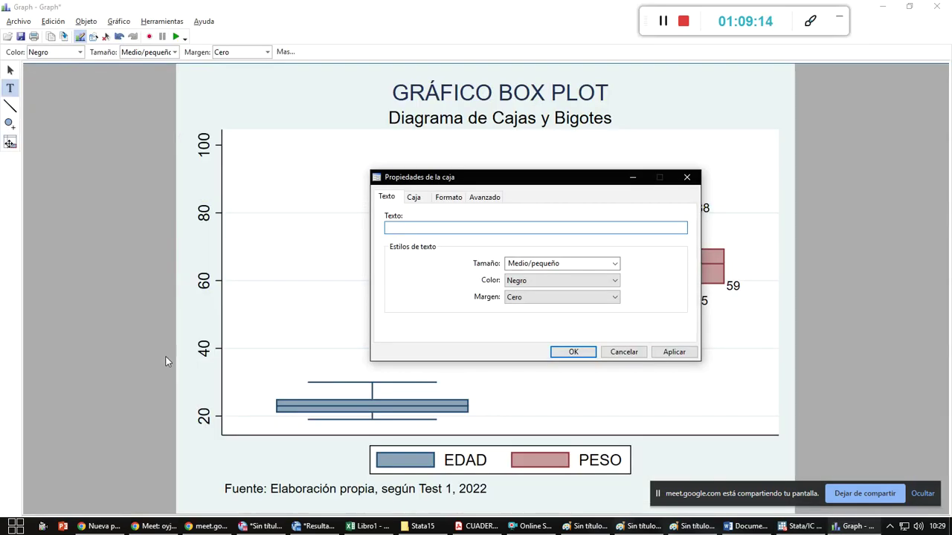
pyautogui.click(615, 263)
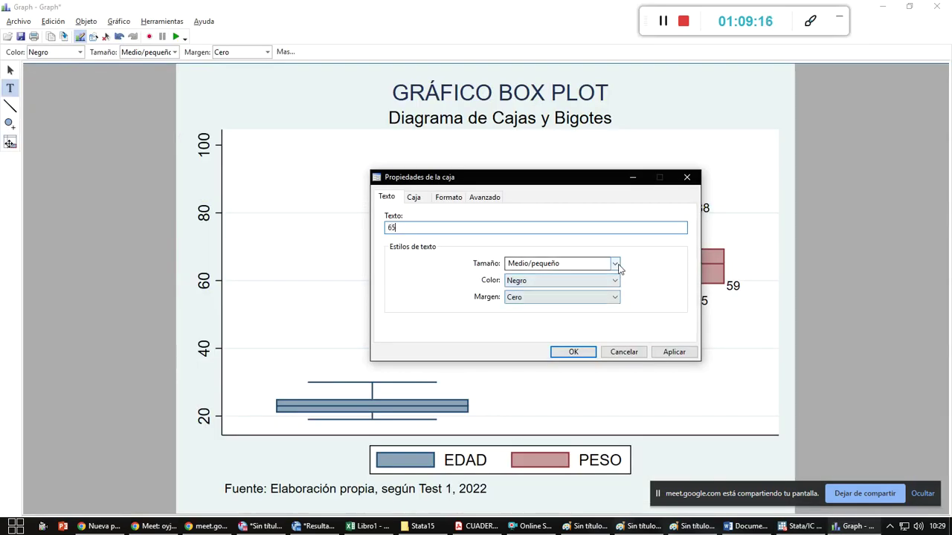
pyautogui.click(565, 311)
pyautogui.click(571, 353)
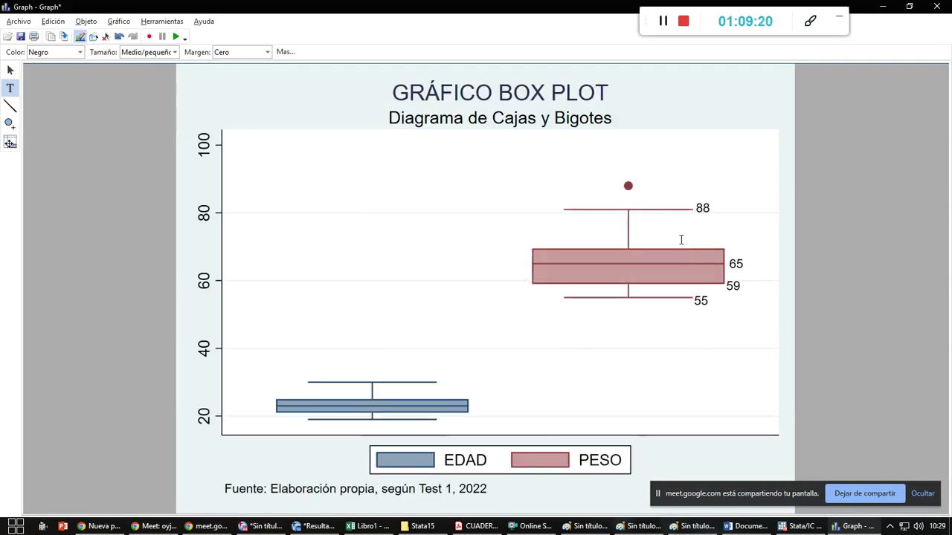
# Look up the 75% percentile of peso and add the text 69.5 in size Pequeño beside the upper edge of the PESO box
pyautogui.click(729, 248)
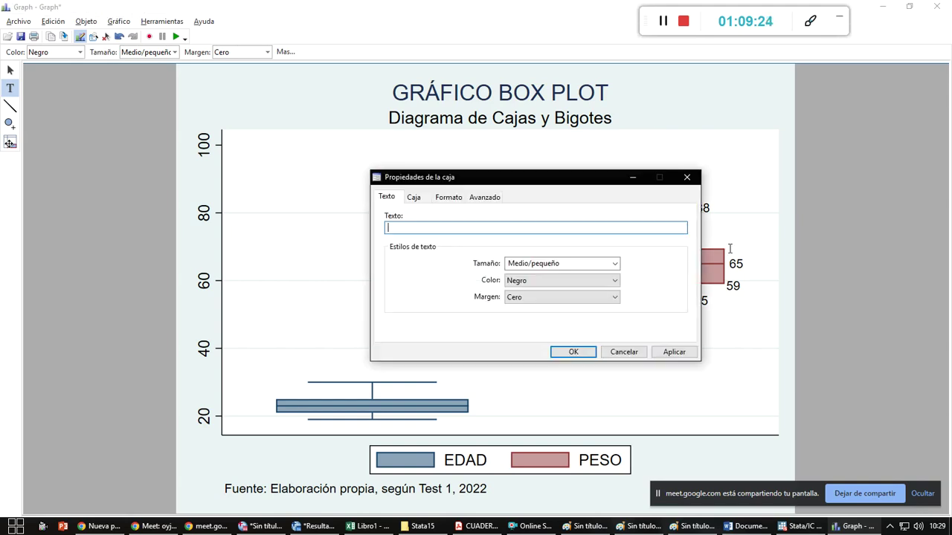
pyautogui.hotkey('alt', 'Tab')
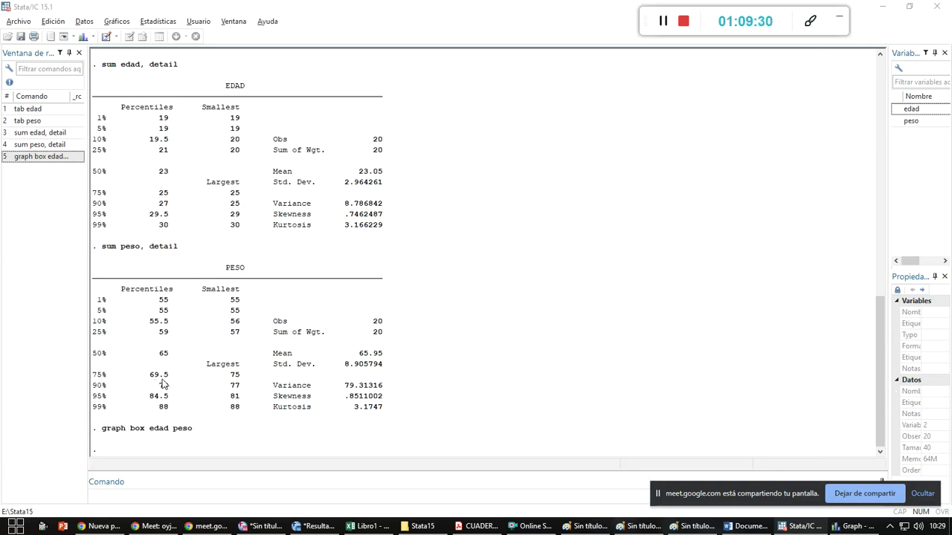
pyautogui.hotkey('alt', 'Tab')
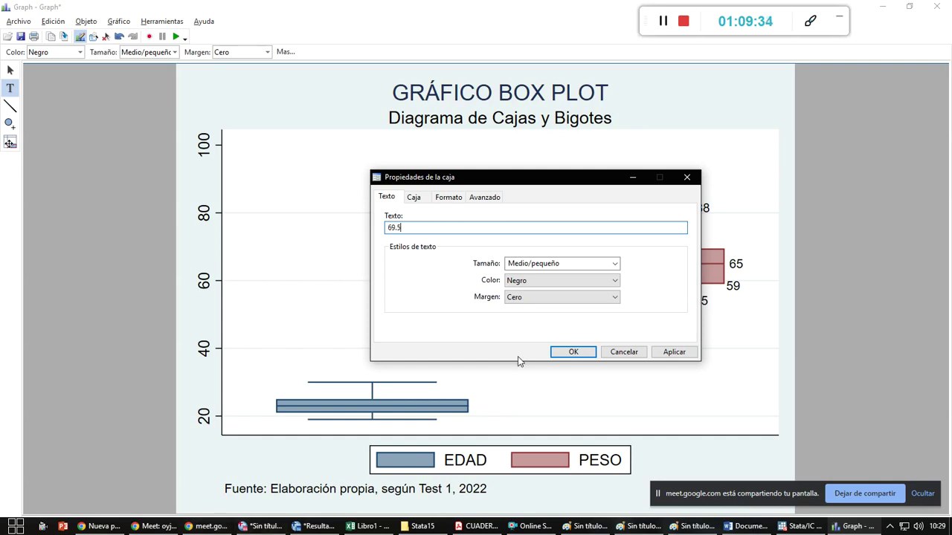
pyautogui.click(616, 264)
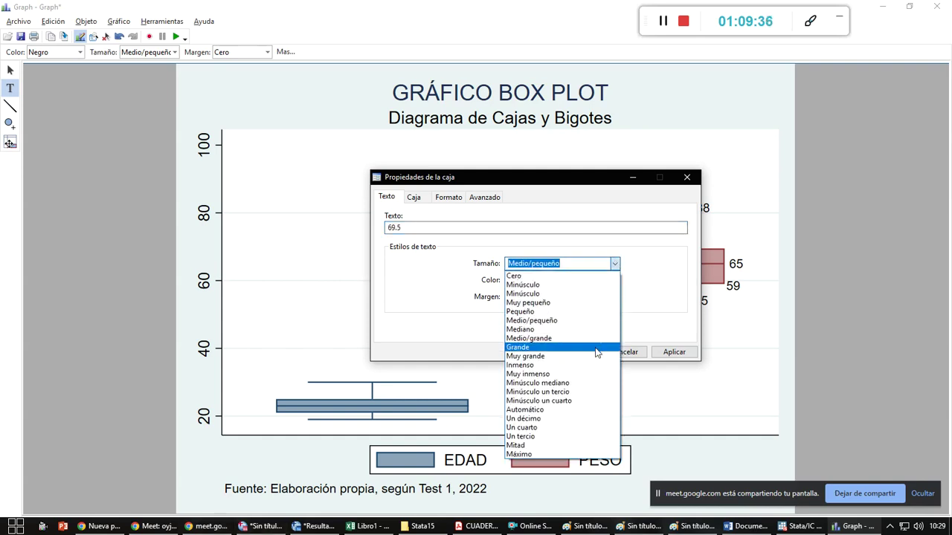
pyautogui.click(601, 310)
pyautogui.click(573, 353)
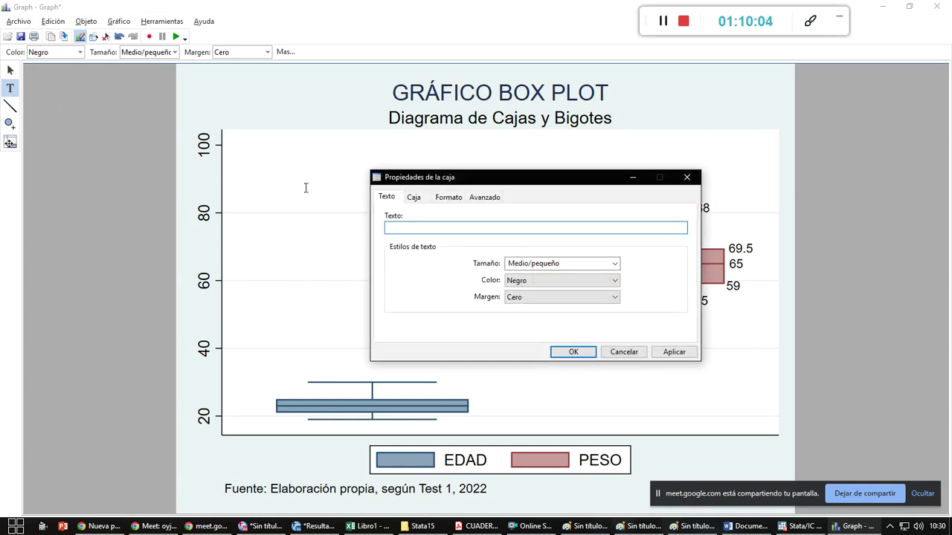
# Discard the empty text box in the Stata graph editor and copy the labelled box plot into the Word report above the SPSS heading
pyautogui.click(685, 173)
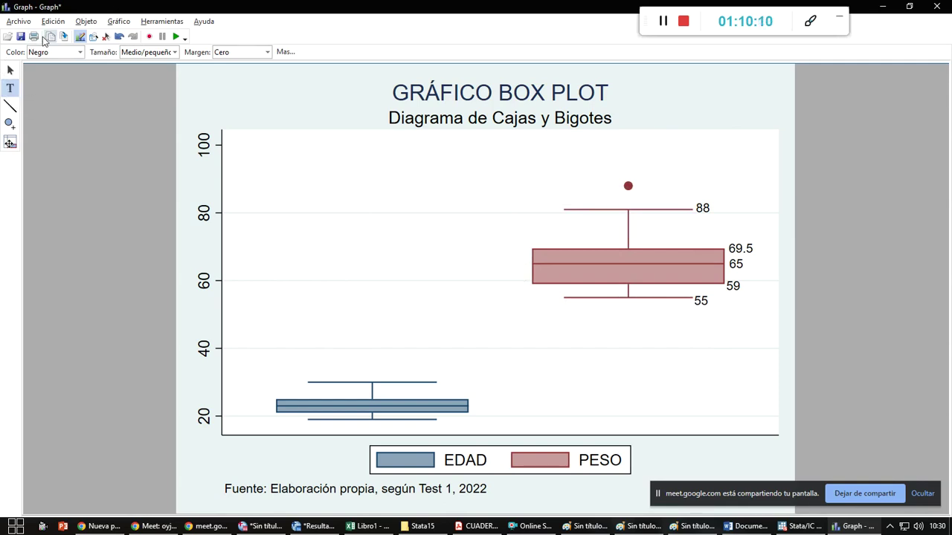
pyautogui.click(79, 37)
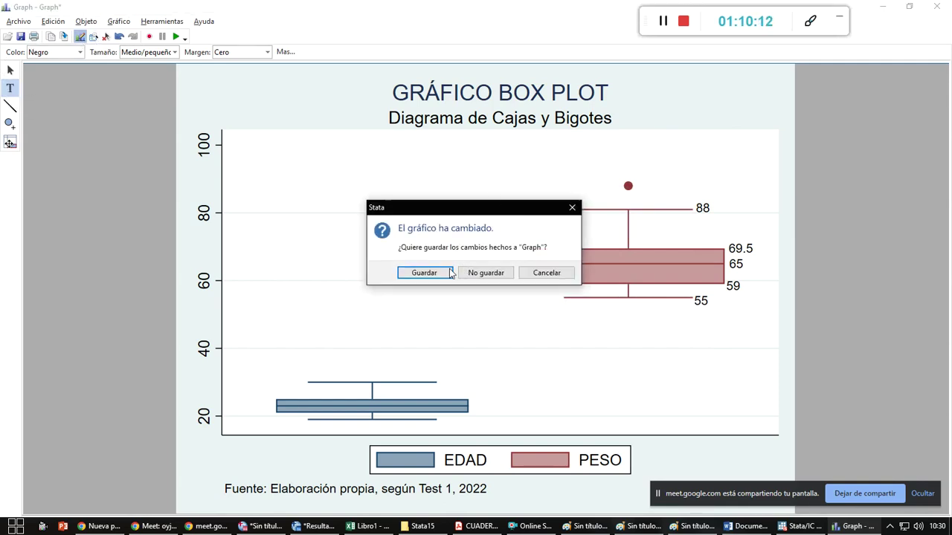
pyautogui.click(572, 207)
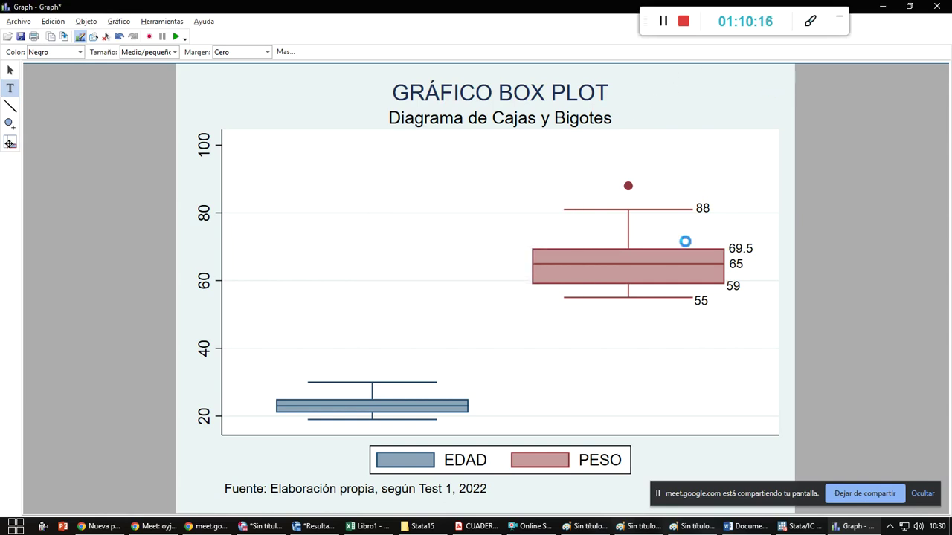
pyautogui.click(688, 178)
pyautogui.click(10, 73)
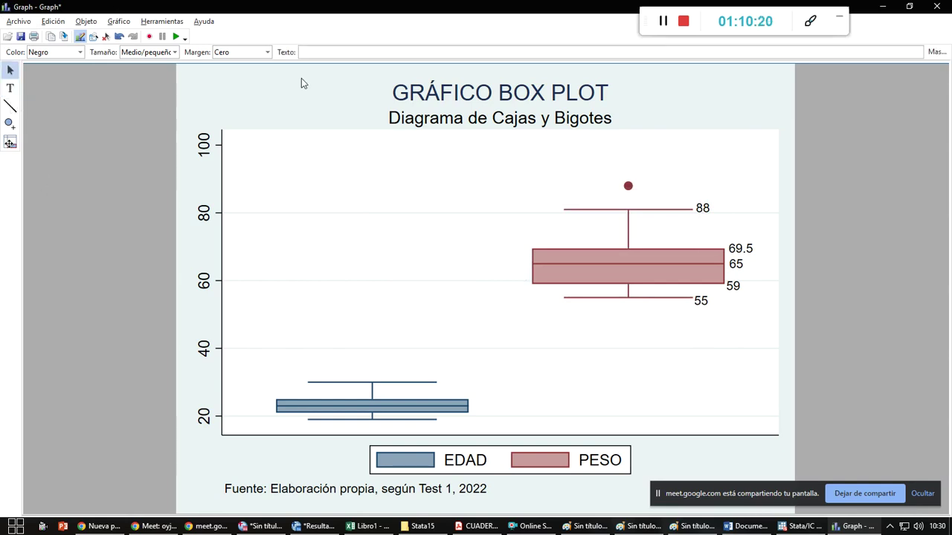
pyautogui.click(344, 96)
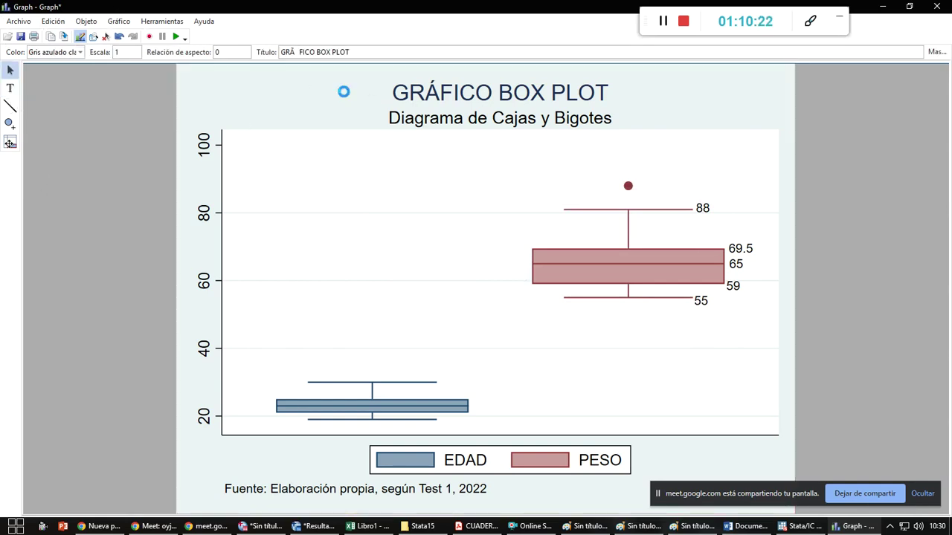
pyautogui.hotkey('alt', 'Tab')
pyautogui.hotkey('alt', 'Tab')
pyautogui.scroll(-2, 546, 321)
pyautogui.press('Down')
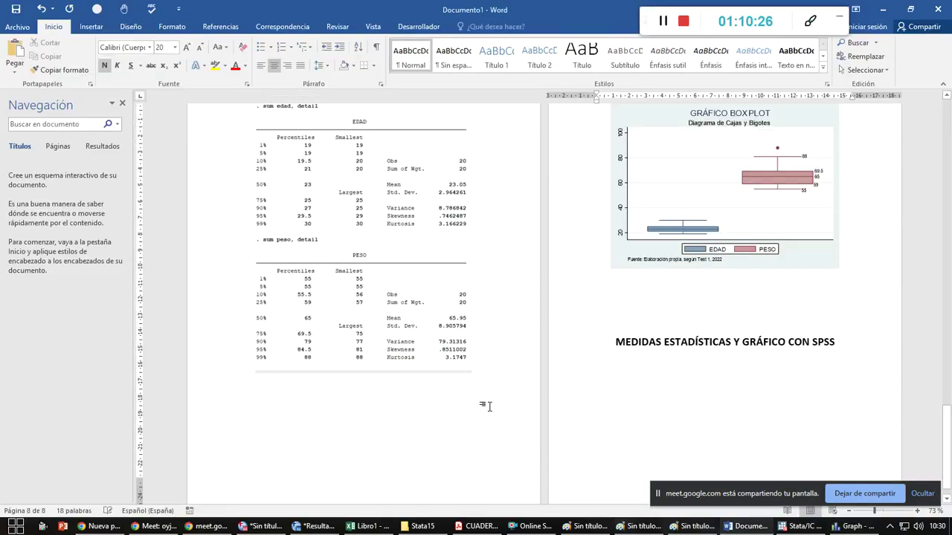
# Enlarge the yellow Excel box plot in the Word report in both height and width, to nearly the full text width
pyautogui.scroll(10, 702, 313)
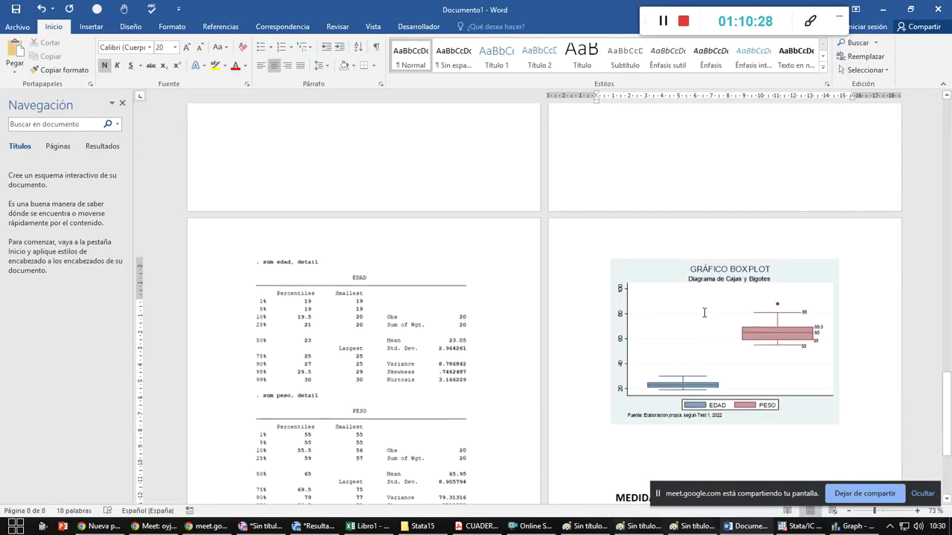
pyautogui.scroll(20, 702, 313)
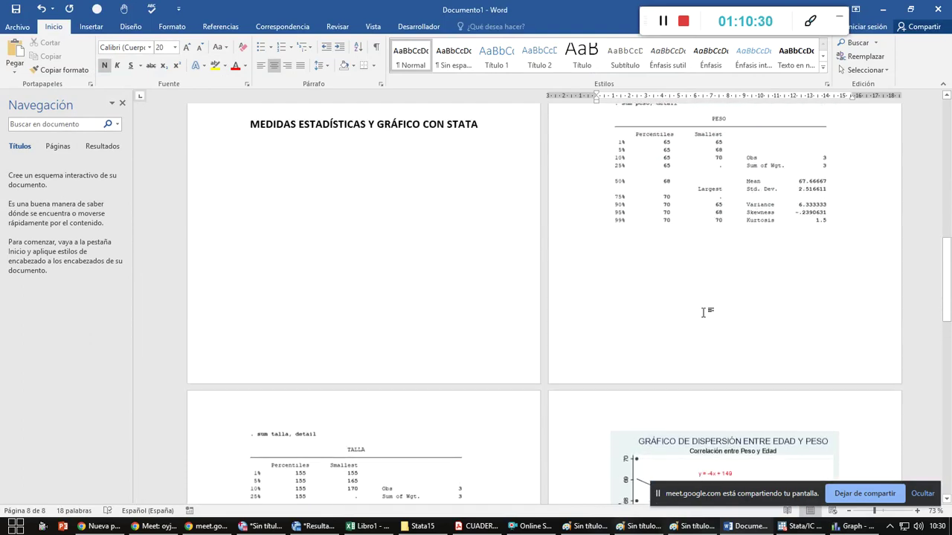
pyautogui.scroll(2, 703, 313)
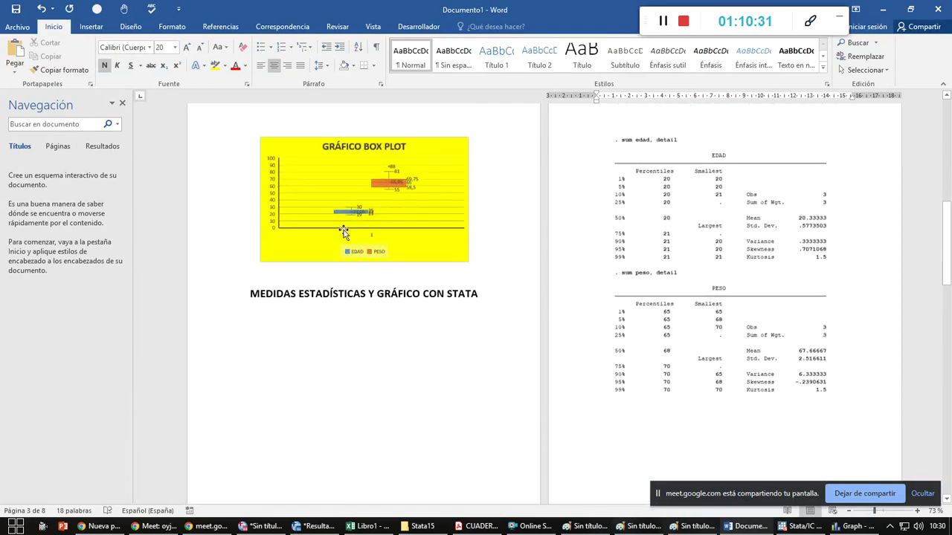
pyautogui.click(387, 258)
pyautogui.moveTo(364, 261); pyautogui.dragTo(364, 343)
pyautogui.moveTo(467, 240); pyautogui.dragTo(526, 237)
# Switch to the SPSS output viewer and copy the Estadísticos table for EDAD, PESO and TALLA
pyautogui.scroll(-6, 521, 342)
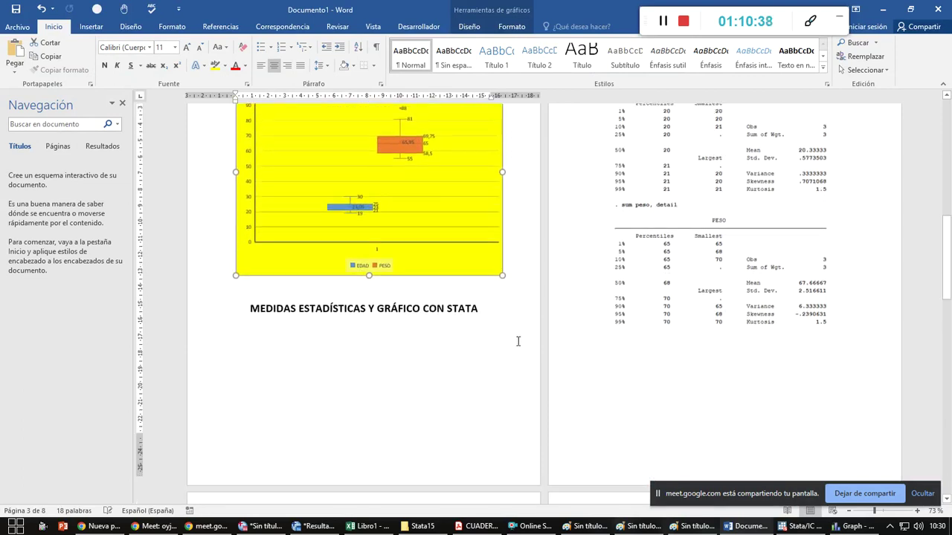
pyautogui.scroll(-12, 521, 342)
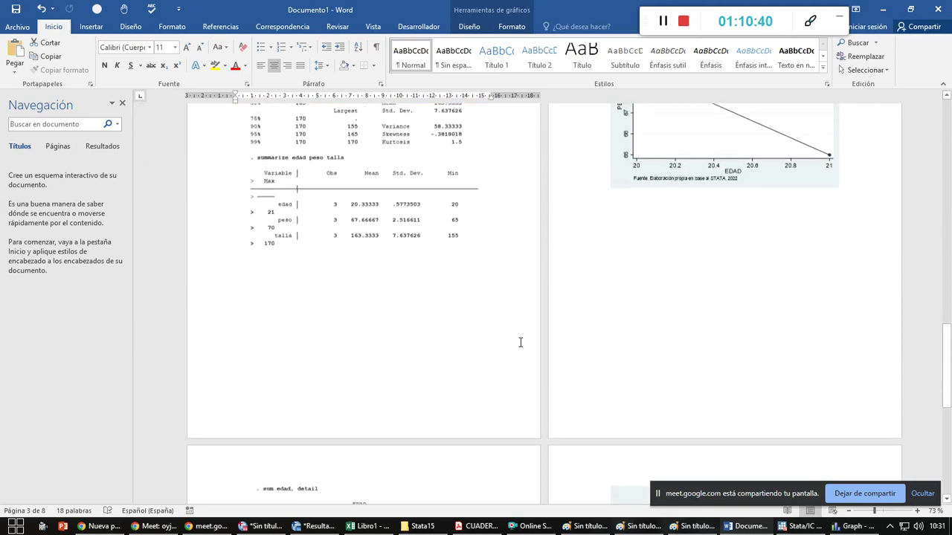
pyautogui.scroll(-3, 521, 342)
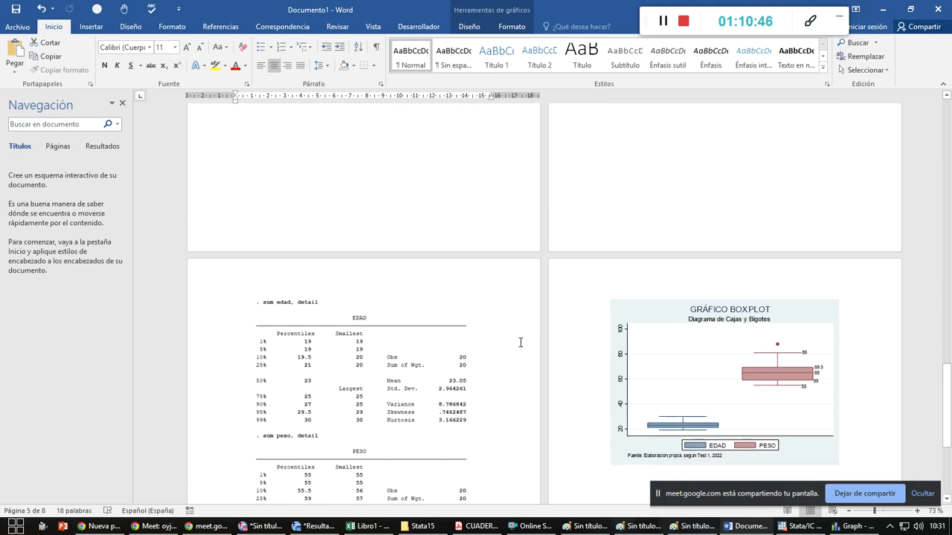
pyautogui.scroll(-5, 520, 342)
pyautogui.click(634, 335)
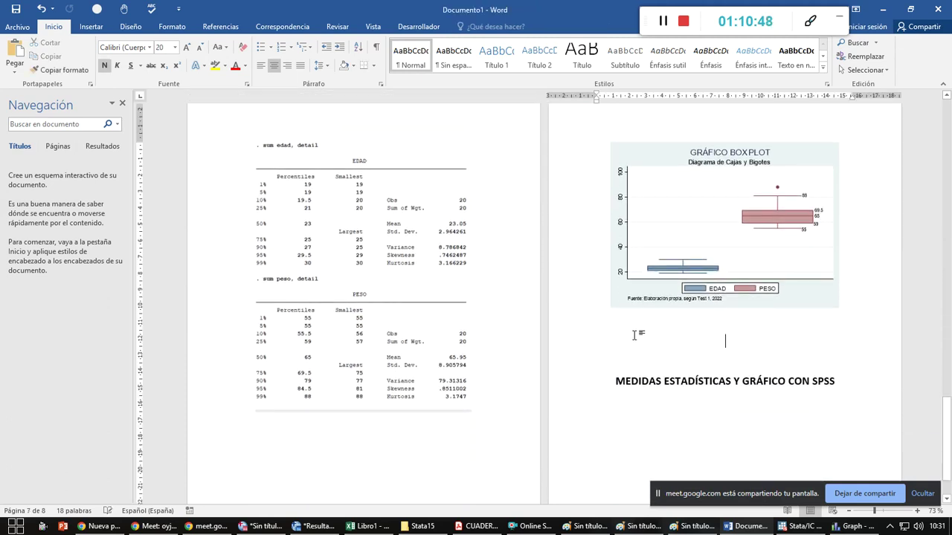
pyautogui.scroll(-2, 634, 335)
pyautogui.hotkey('alt', 'Tab')
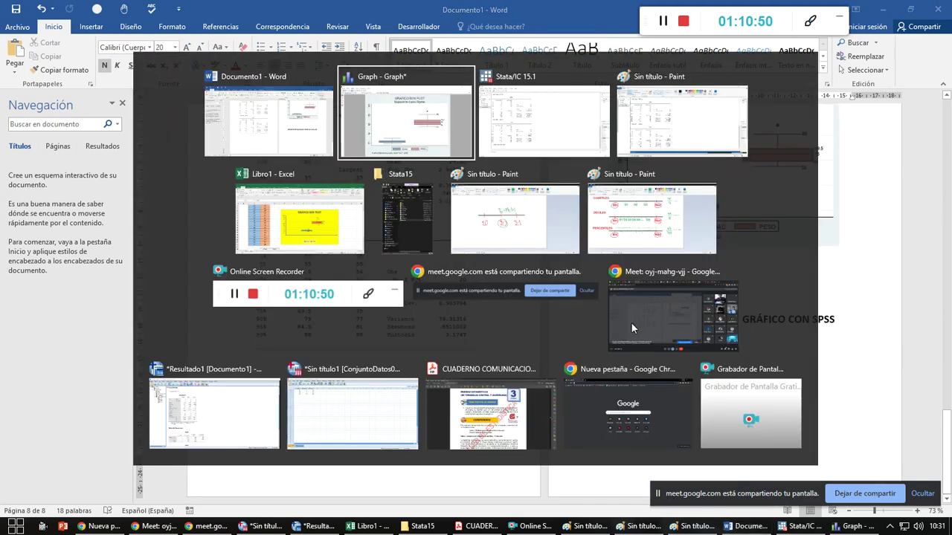
pyautogui.hotkey('alt', 'Tab')
pyautogui.hotkey('alt', 'Tab')
pyautogui.hotkey('alt', 'Tab')
pyautogui.hotkey('alt', 'Tab')
pyautogui.hotkey('alt', 'Tab')
pyautogui.hotkey('alt', 'Tab')
pyautogui.hotkey('alt', 'Tab')
pyautogui.hotkey('alt', 'Tab')
pyautogui.hotkey('alt', 'Tab')
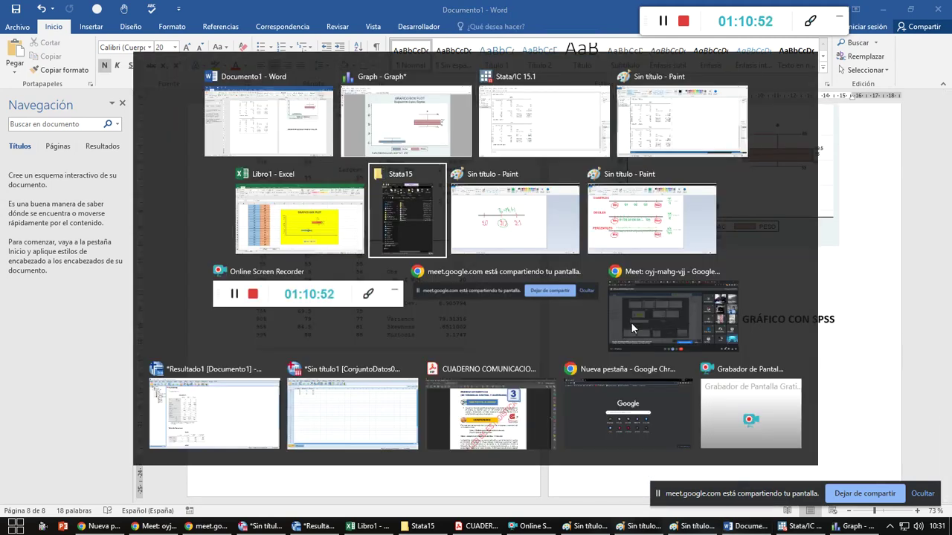
pyautogui.hotkey('alt', 'Tab')
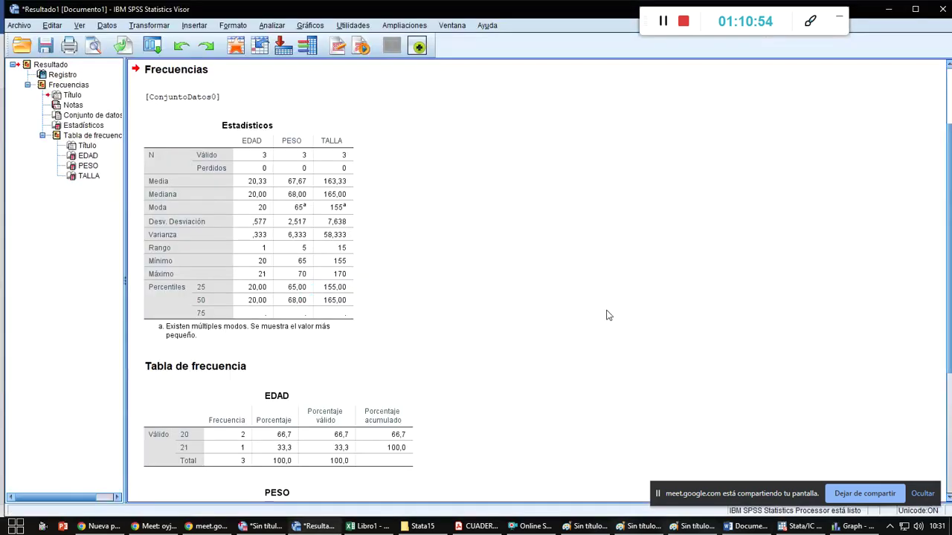
pyautogui.click(207, 125)
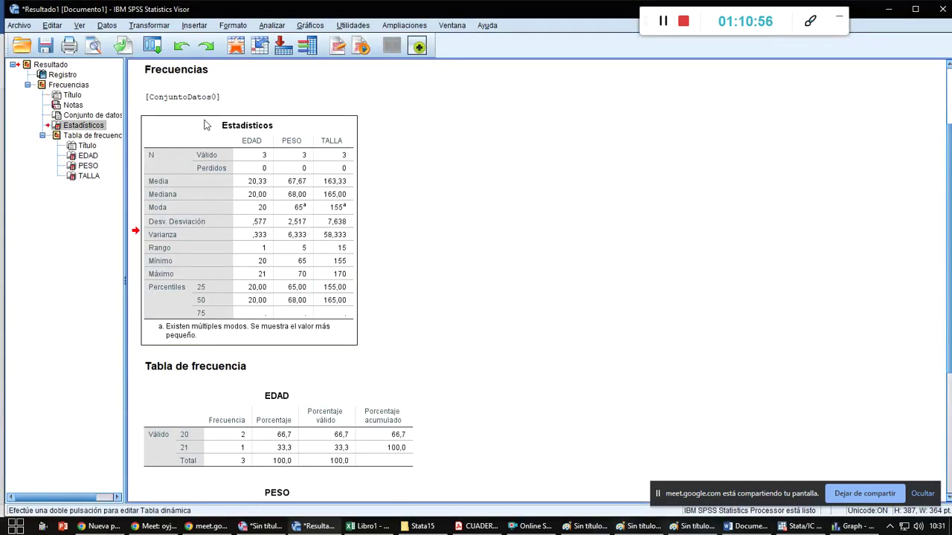
# Paste the Estadísticos table into the Word report under MEDIDAS ESTADÍSTICAS Y GRÁFICO CON SPSS and centre it
pyautogui.hotkey('alt', 'Tab')
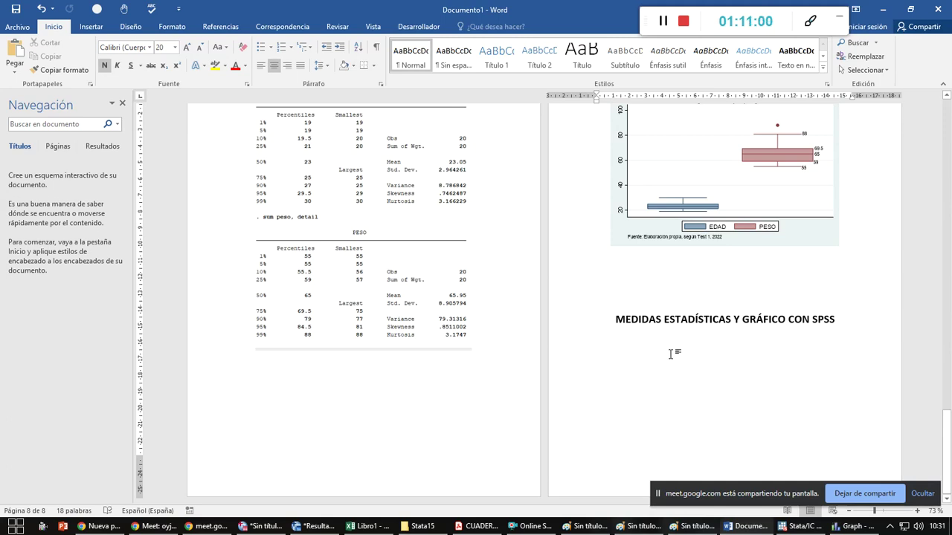
pyautogui.hotkey('ctrl', 'v')
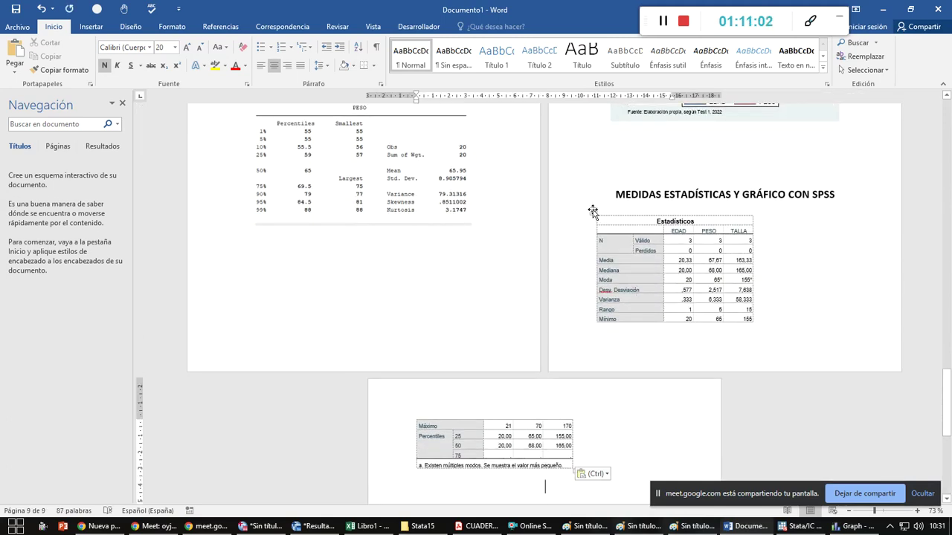
pyautogui.click(593, 209)
pyautogui.hotkey('ctrl', 'e')
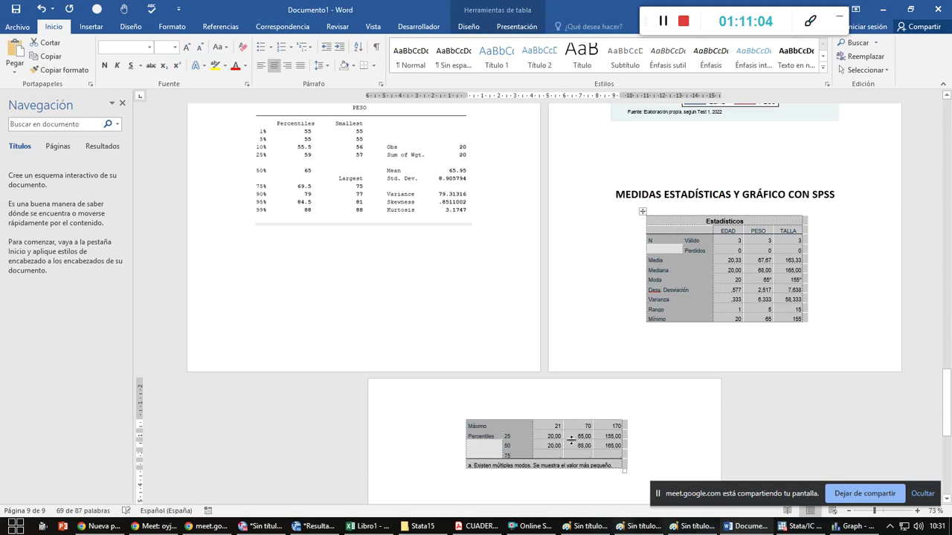
pyautogui.scroll(-2, 580, 433)
pyautogui.click(578, 434)
# Review the frequency tables in the SPSS output and close the Stata graph window without saving its changes
pyautogui.hotkey('alt', 'Tab')
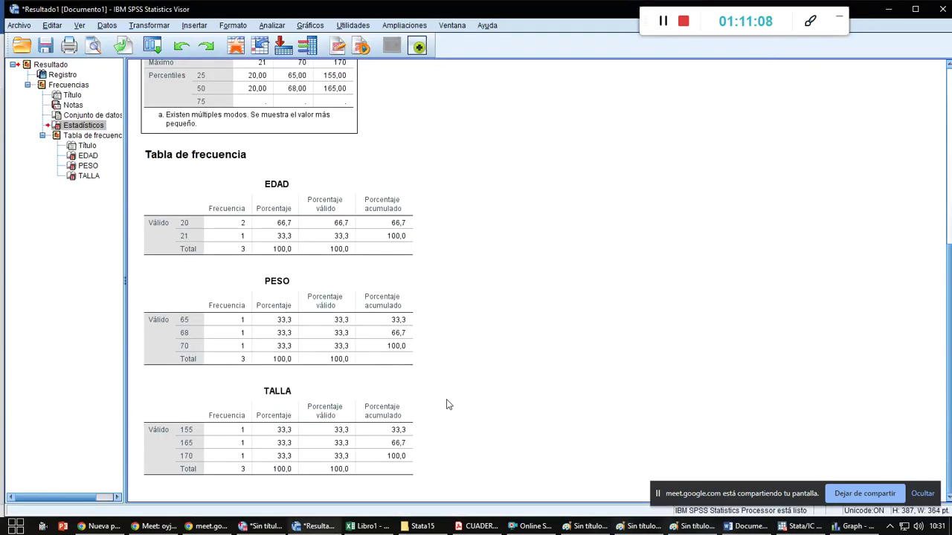
pyautogui.scroll(5, 446, 404)
pyautogui.scroll(-5, 446, 404)
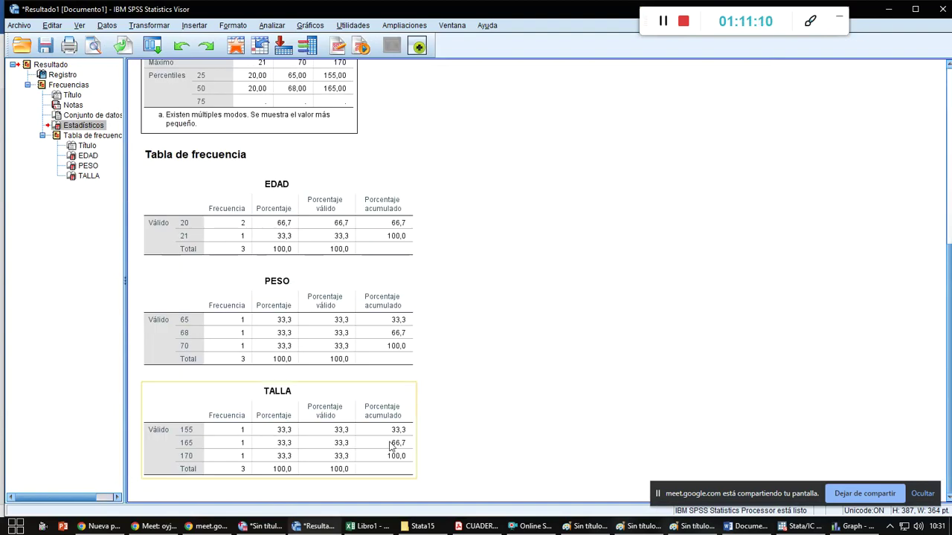
pyautogui.click(853, 526)
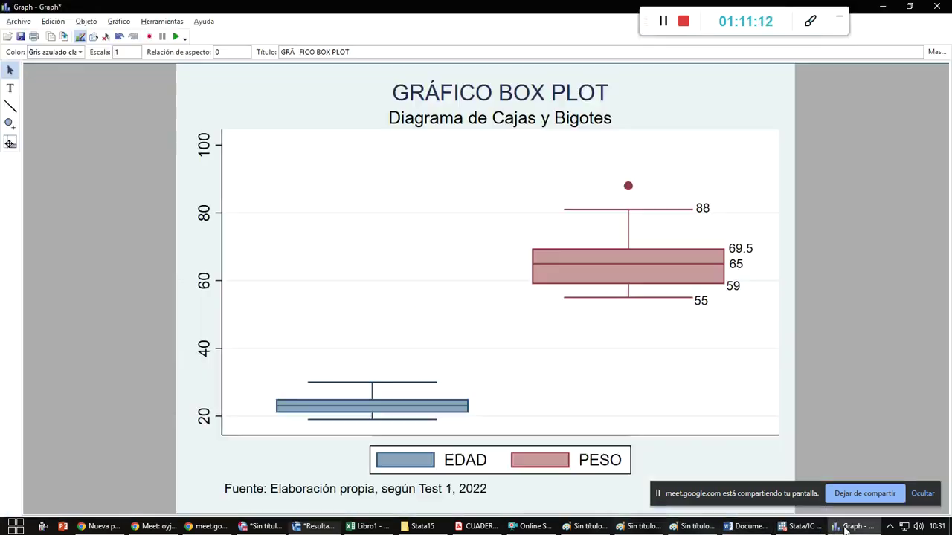
pyautogui.click(936, 9)
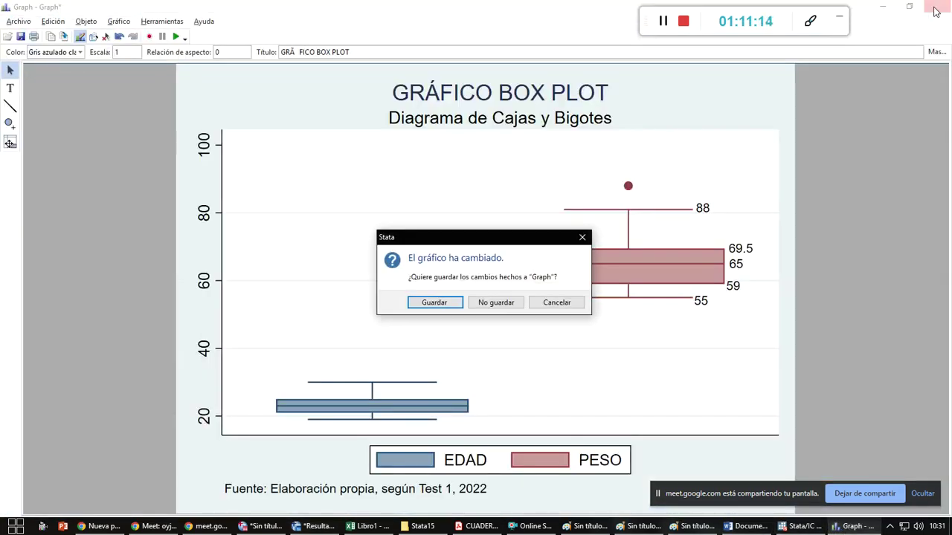
pyautogui.click(476, 304)
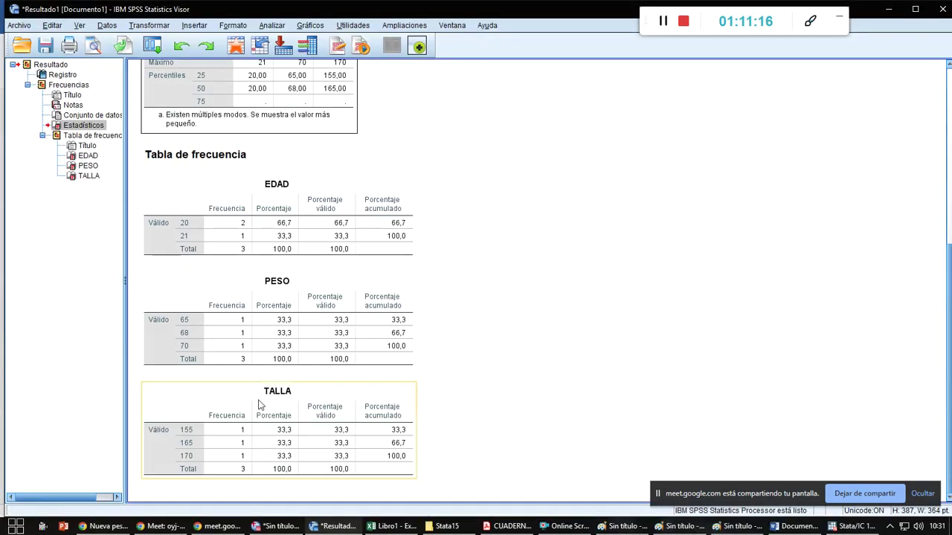
# Open the Generador de gráficos from the SPSS output viewer
pyautogui.scroll(4, 342, 340)
pyautogui.scroll(1, 343, 339)
pyautogui.scroll(-2, 344, 340)
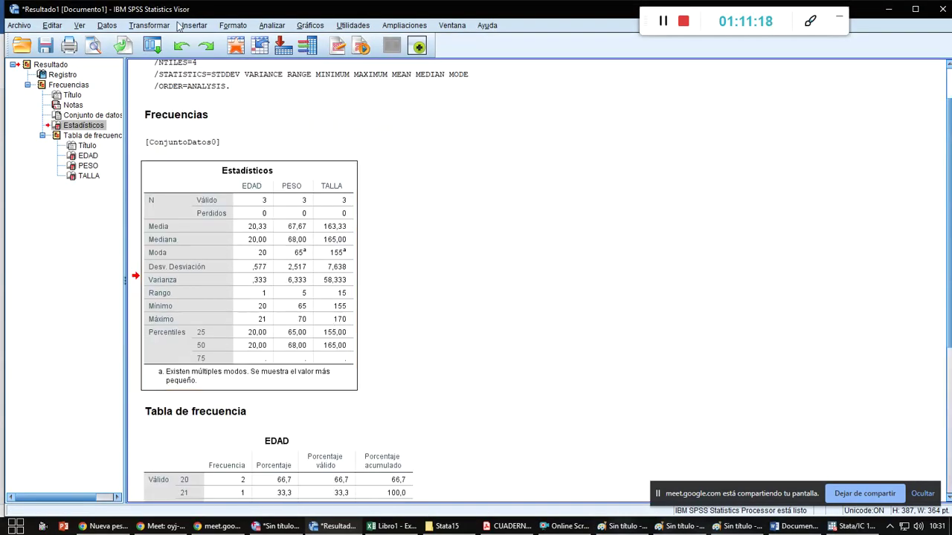
pyautogui.click(269, 27)
pyautogui.click(289, 26)
pyautogui.click(300, 28)
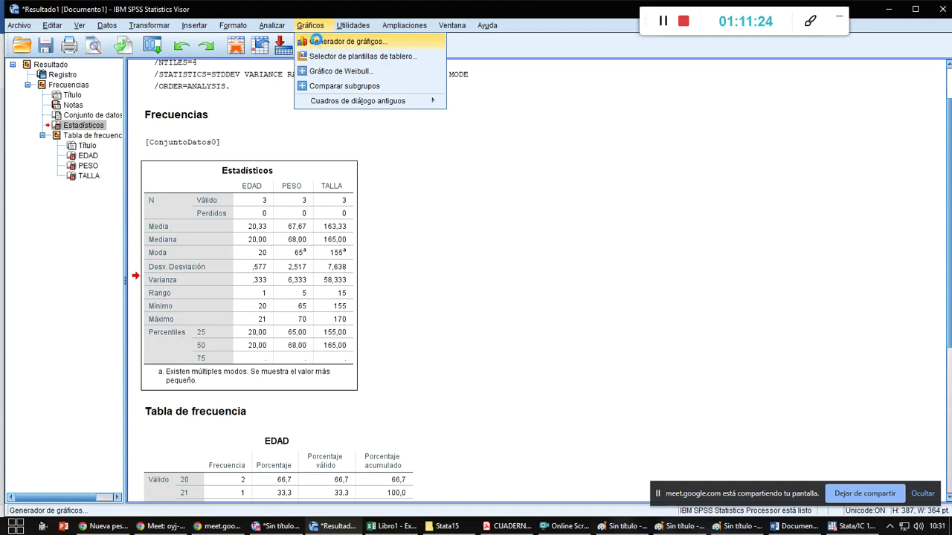
pyautogui.click(316, 41)
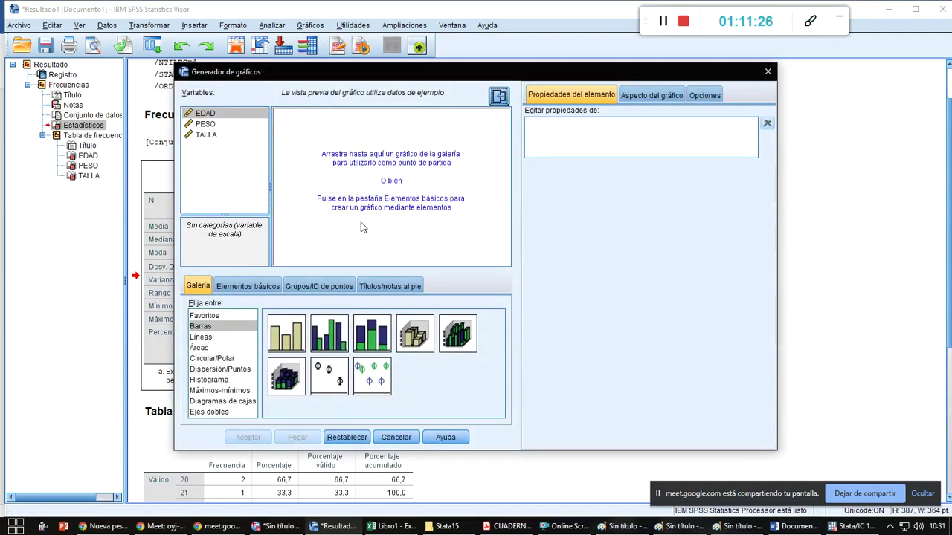
# Set up a simple scatter plot with a fit line, with EDAD on the Y axis and PESO on the X axis
pyautogui.click(214, 369)
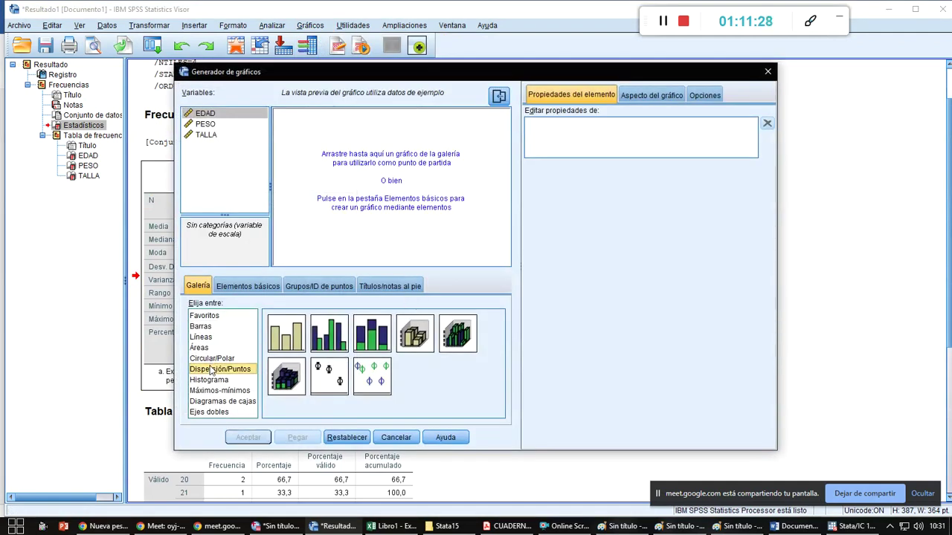
pyautogui.moveTo(328, 342); pyautogui.dragTo(363, 180)
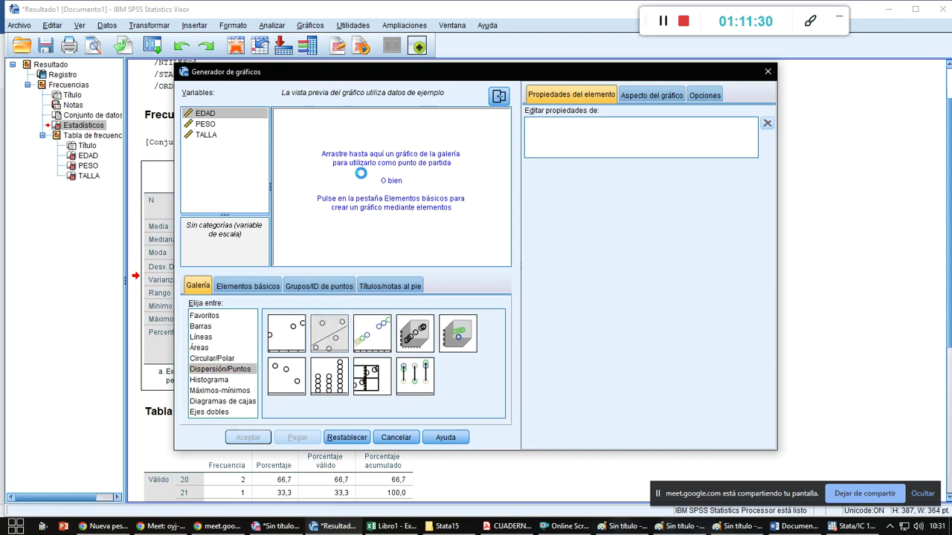
pyautogui.moveTo(203, 116); pyautogui.dragTo(290, 186)
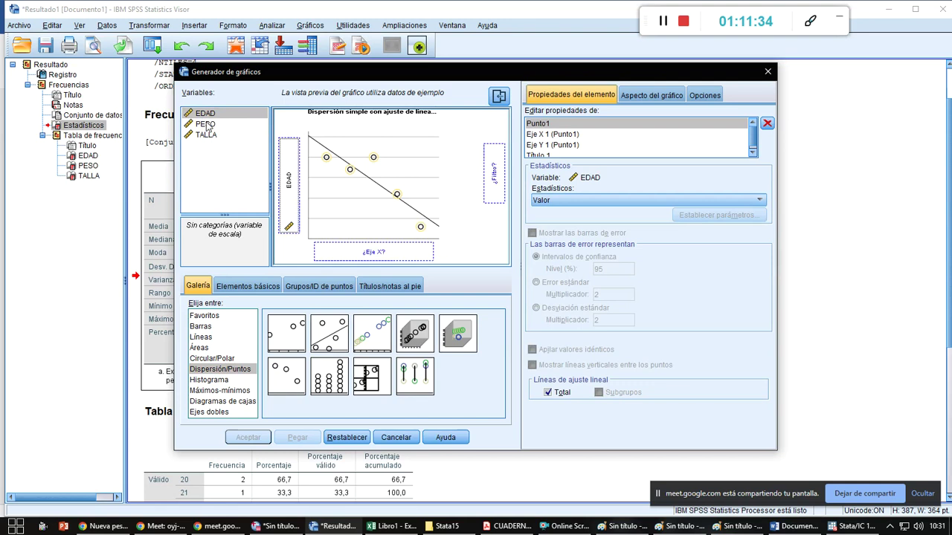
pyautogui.moveTo(206, 123); pyautogui.dragTo(347, 252)
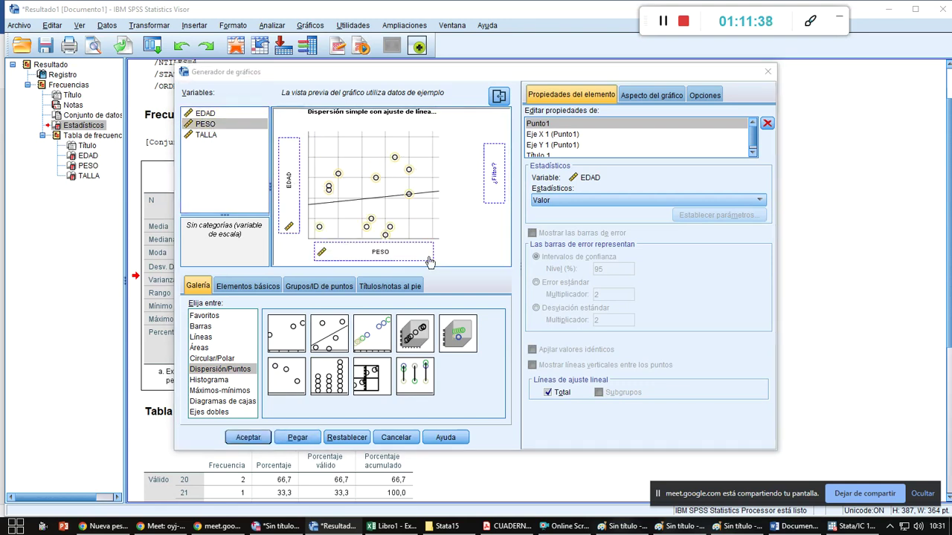
# Check in the Word report which variable the Excel scatter plot of edad and peso uses on each axis
pyautogui.hotkey('alt', 'Tab')
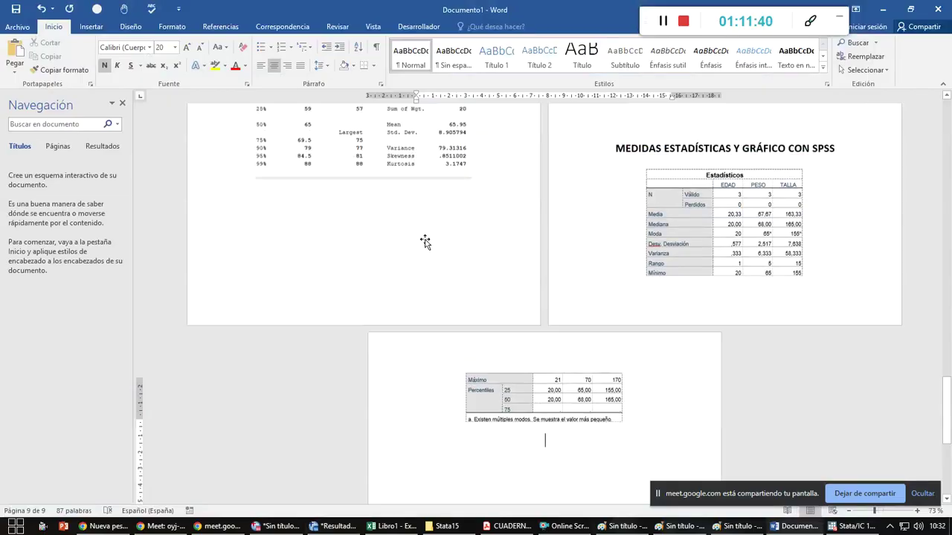
pyautogui.scroll(10, 423, 239)
pyautogui.scroll(15, 426, 239)
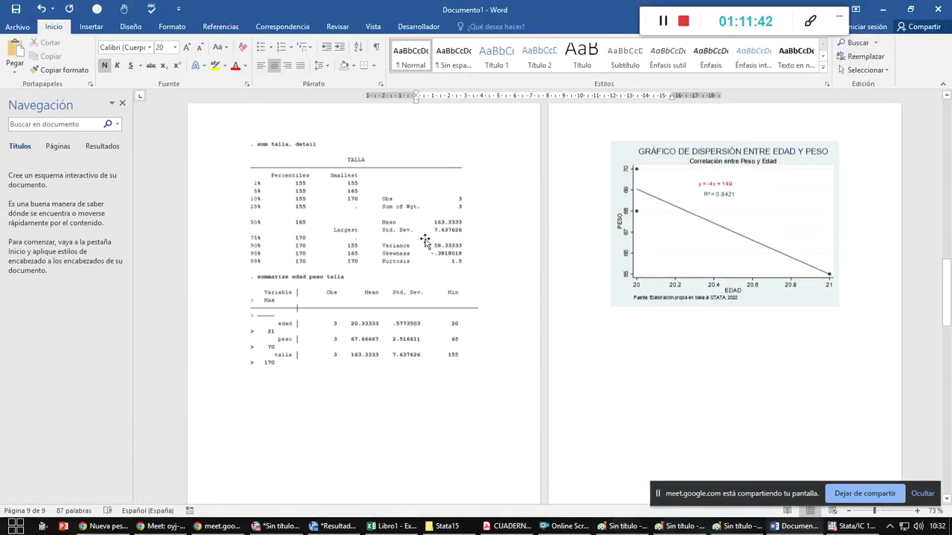
pyautogui.scroll(15, 425, 238)
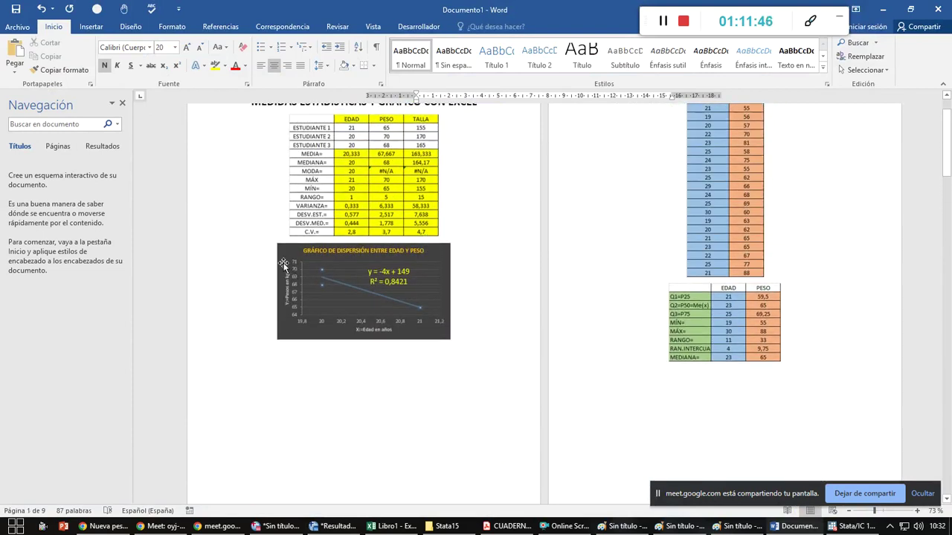
pyautogui.hotkey('alt', 'Tab')
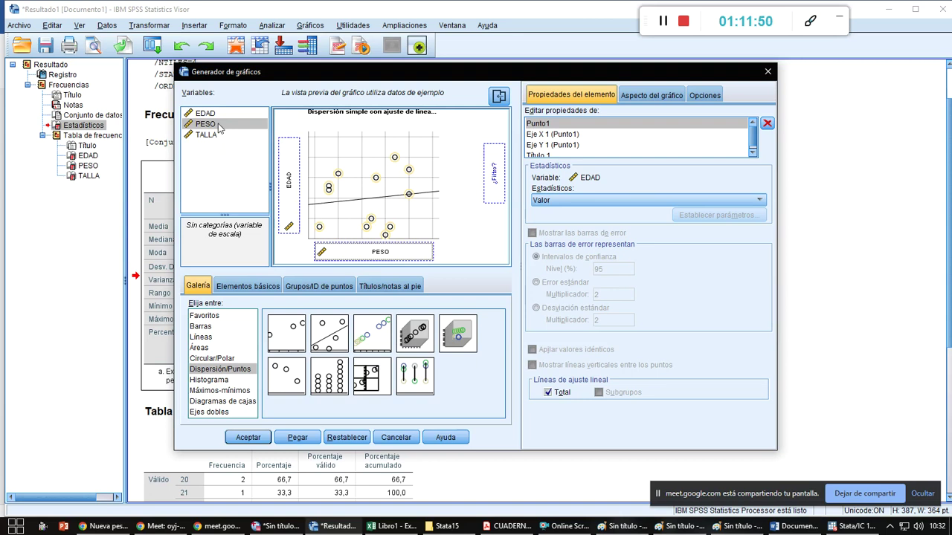
pyautogui.moveTo(334, 249); pyautogui.dragTo(376, 252)
pyautogui.moveTo(205, 124); pyautogui.dragTo(290, 186)
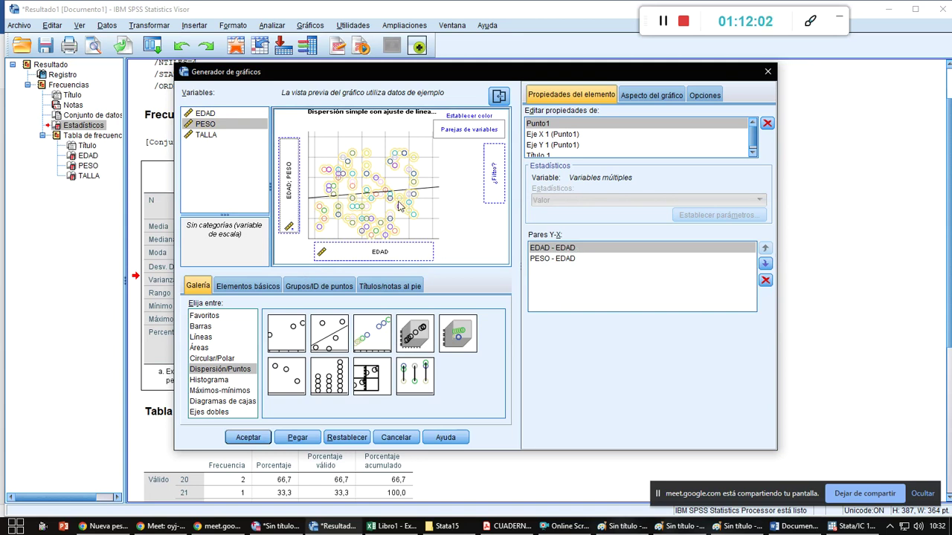
pyautogui.click(768, 71)
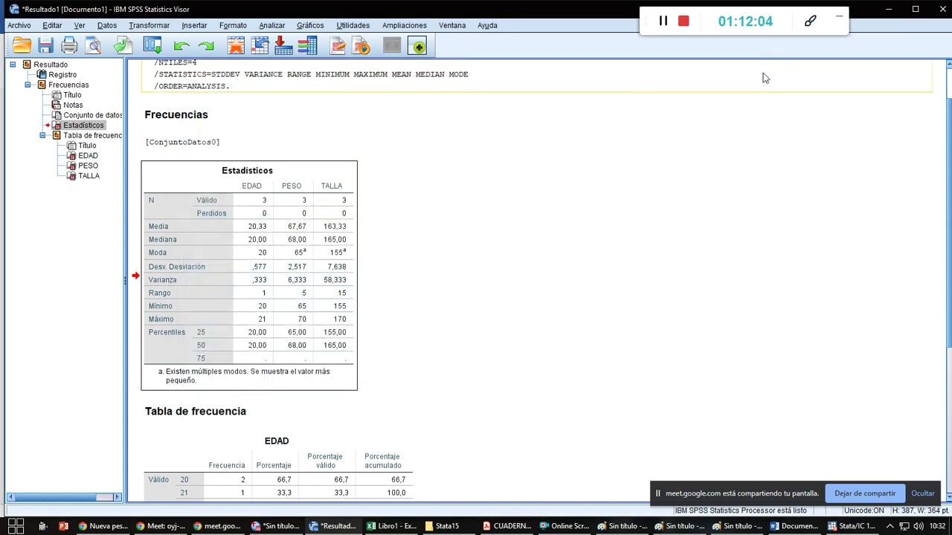
# Create a simple scatter plot with a fit line, with EDAD on the X axis and PESO on the Y axis
pyautogui.click(300, 26)
pyautogui.click(312, 36)
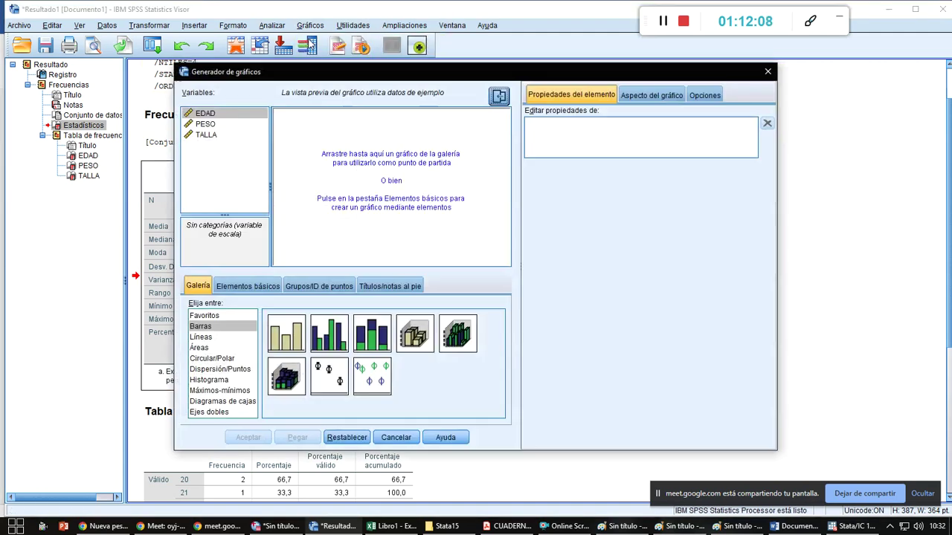
pyautogui.click(220, 369)
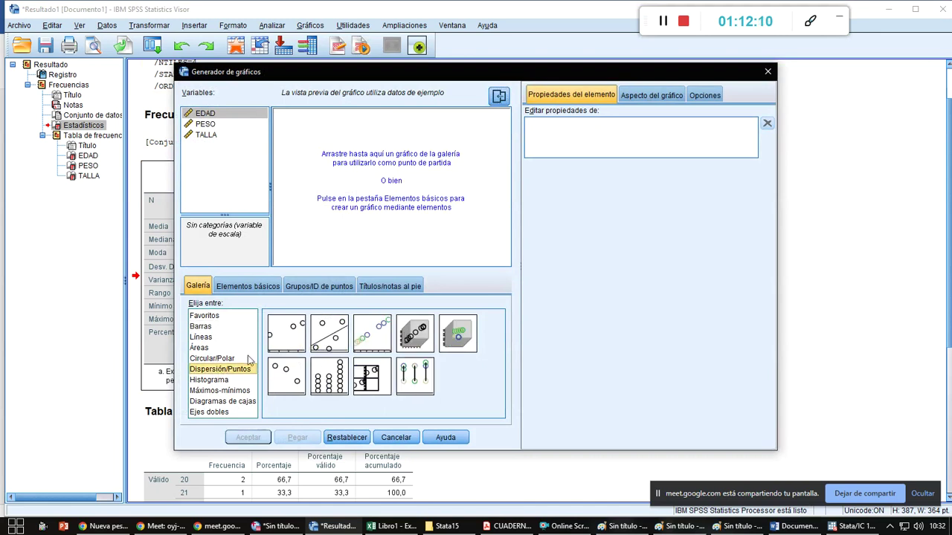
pyautogui.moveTo(329, 334); pyautogui.dragTo(362, 201)
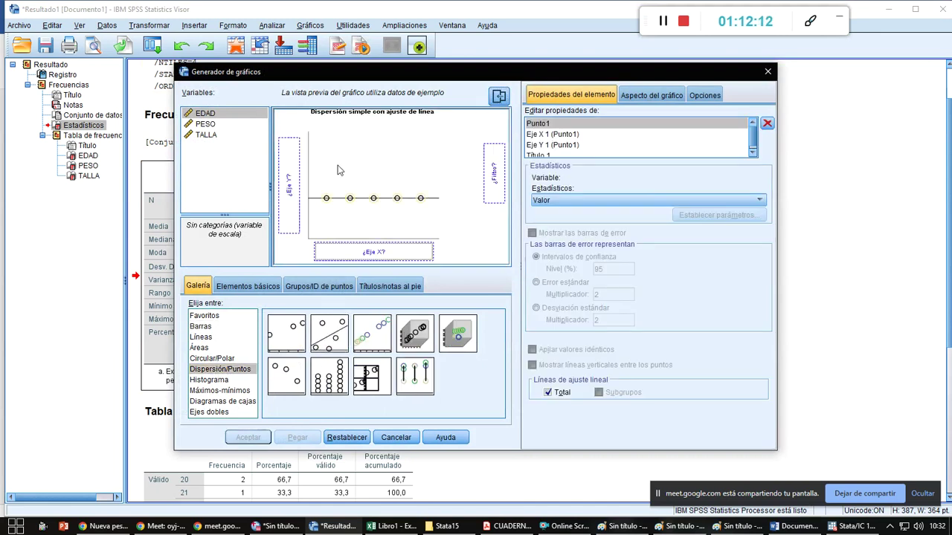
pyautogui.moveTo(191, 114); pyautogui.dragTo(341, 247)
pyautogui.moveTo(205, 125); pyautogui.dragTo(286, 180)
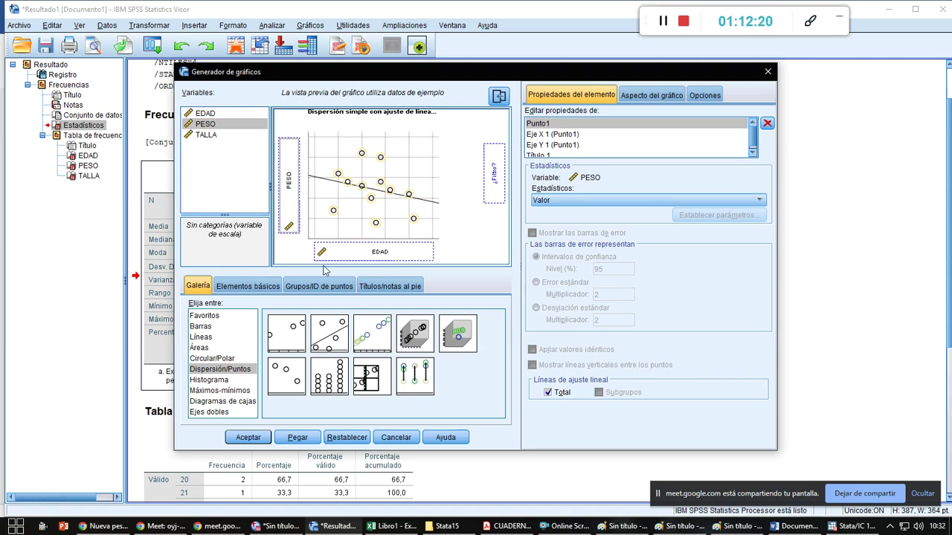
pyautogui.click(252, 440)
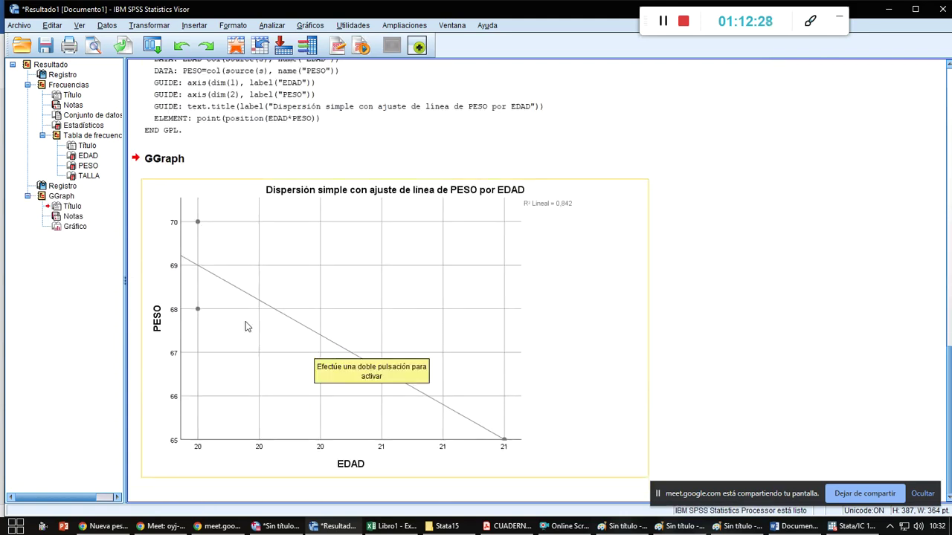
# Open the new scatter plot in the chart editor and display the plot area's fill and border properties
pyautogui.click(508, 278)
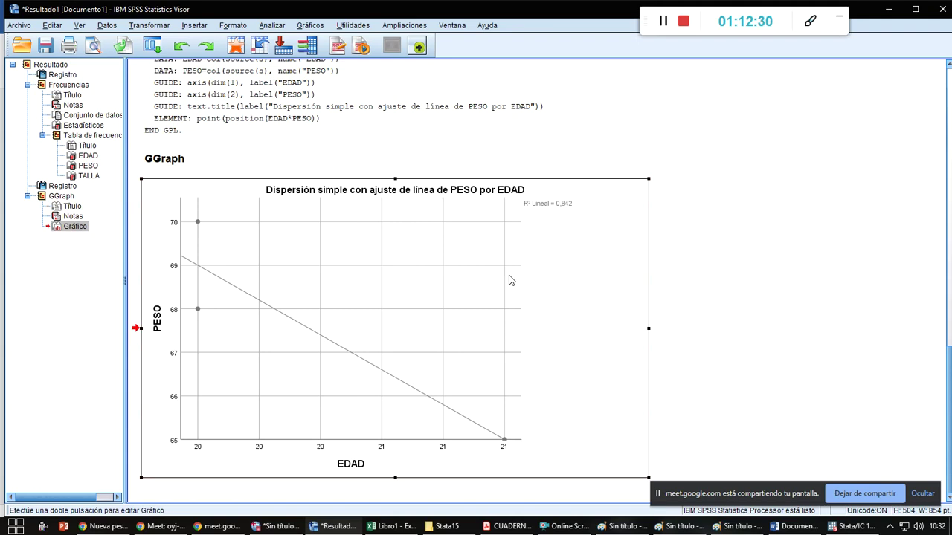
pyautogui.doubleClick(559, 214)
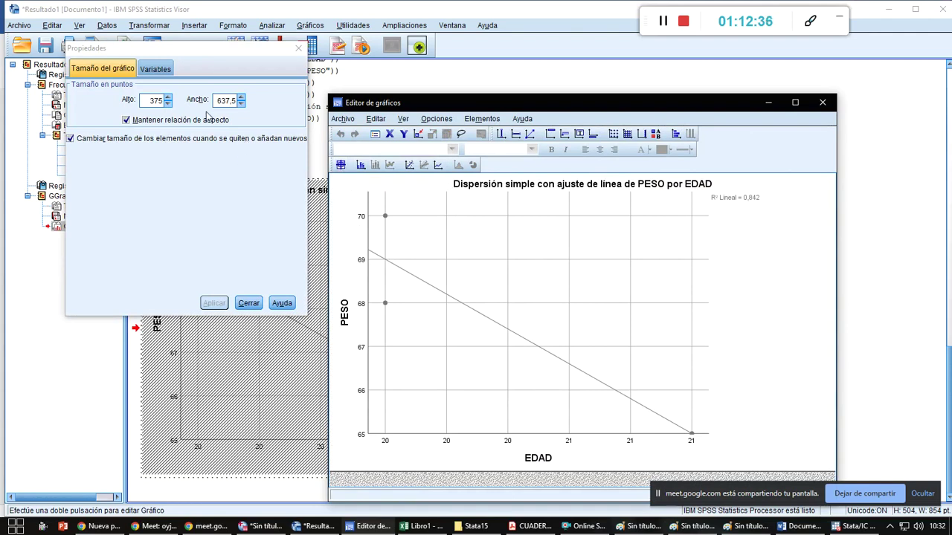
pyautogui.click(296, 50)
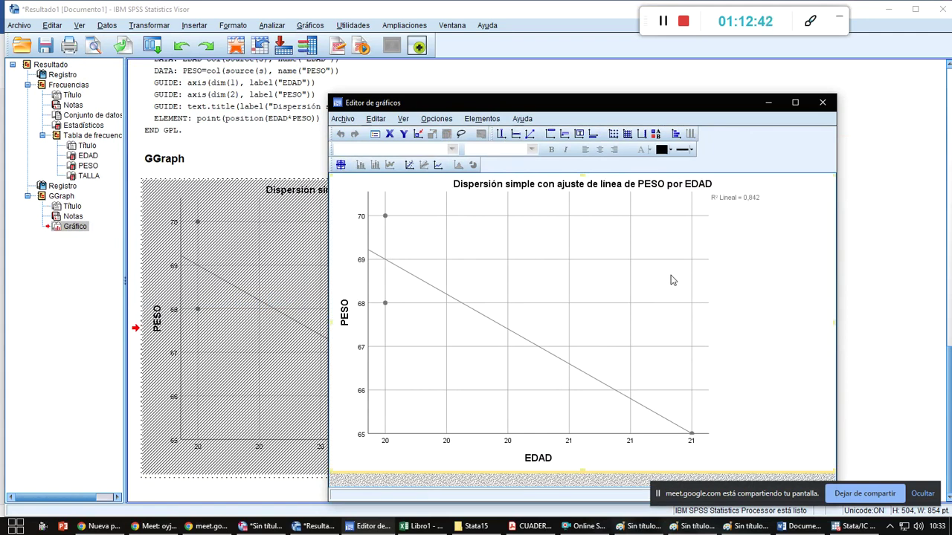
pyautogui.doubleClick(669, 279)
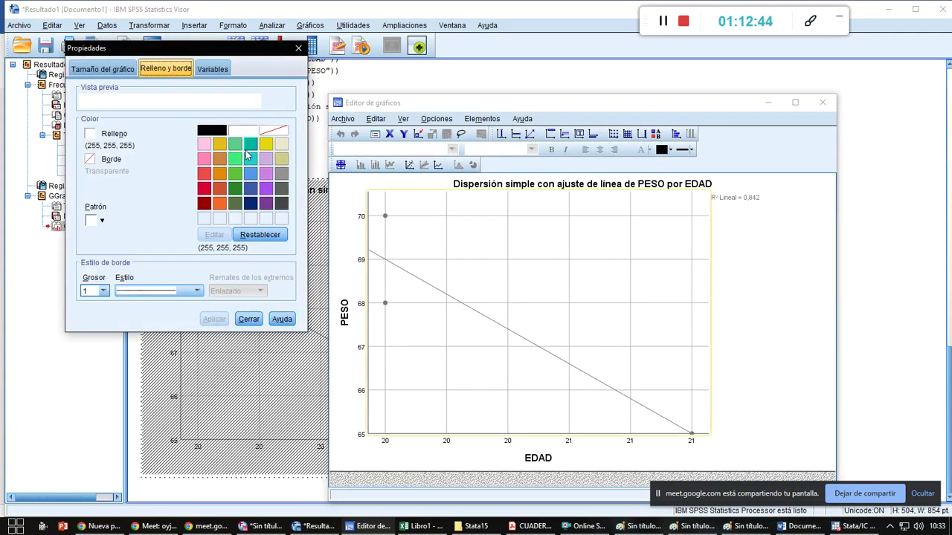
# Try yellow (227, 215, 16) and green (63, 235, 124) as the fill of the scatter plot's plot area
pyautogui.click(265, 143)
pyautogui.click(211, 319)
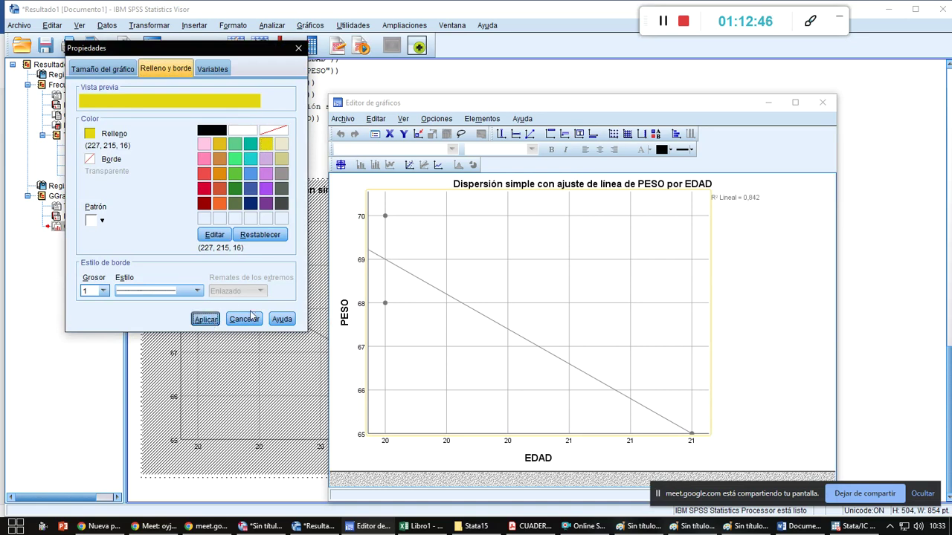
pyautogui.click(235, 159)
pyautogui.click(210, 319)
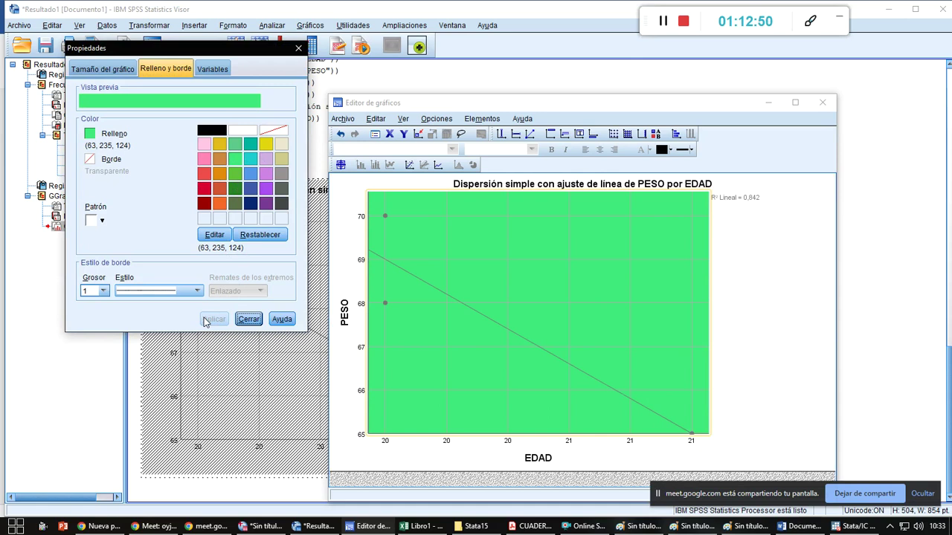
# Fill the scatter plot's outer background with turquoise (28, 205, 205)
pyautogui.click(742, 298)
pyautogui.click(742, 298)
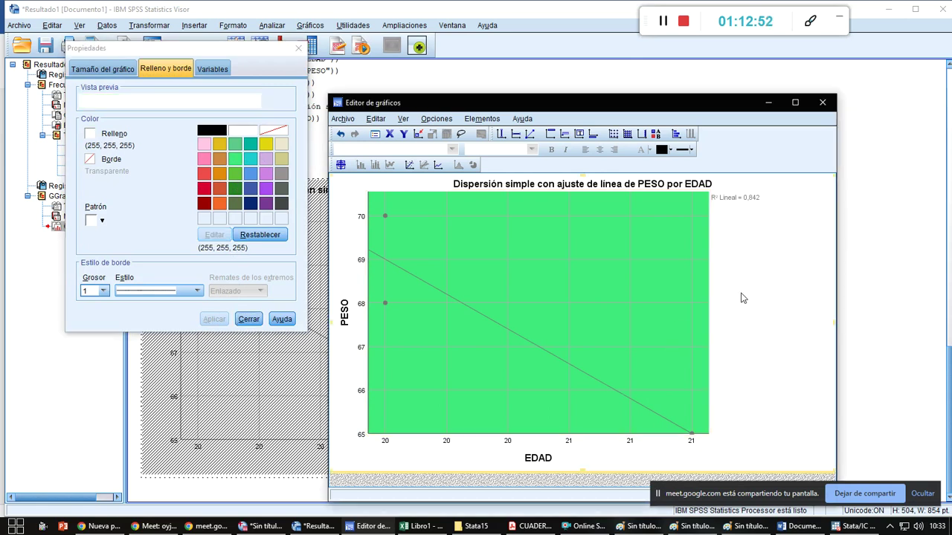
pyautogui.click(253, 162)
pyautogui.click(203, 319)
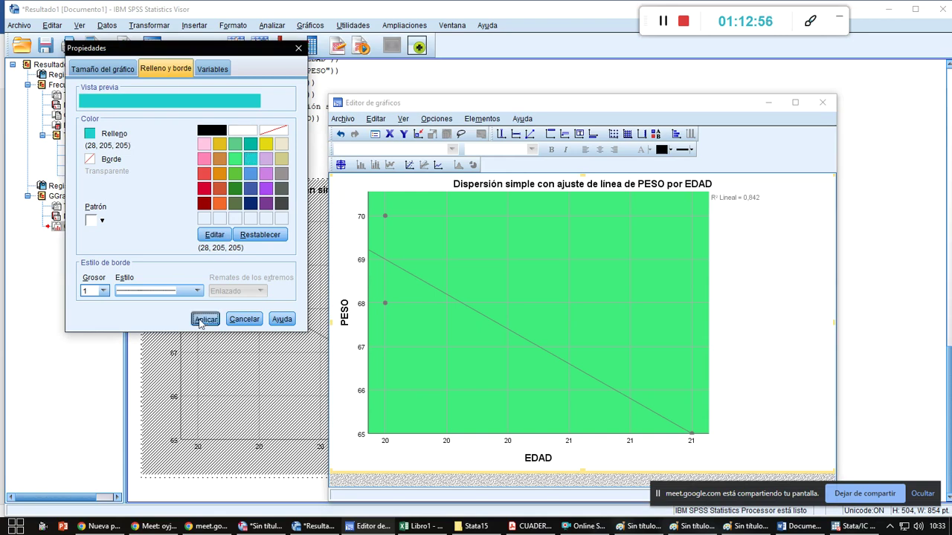
# Fill the plot area with yellow (227, 215, 16) and close the chart editor
pyautogui.click(563, 286)
pyautogui.click(266, 143)
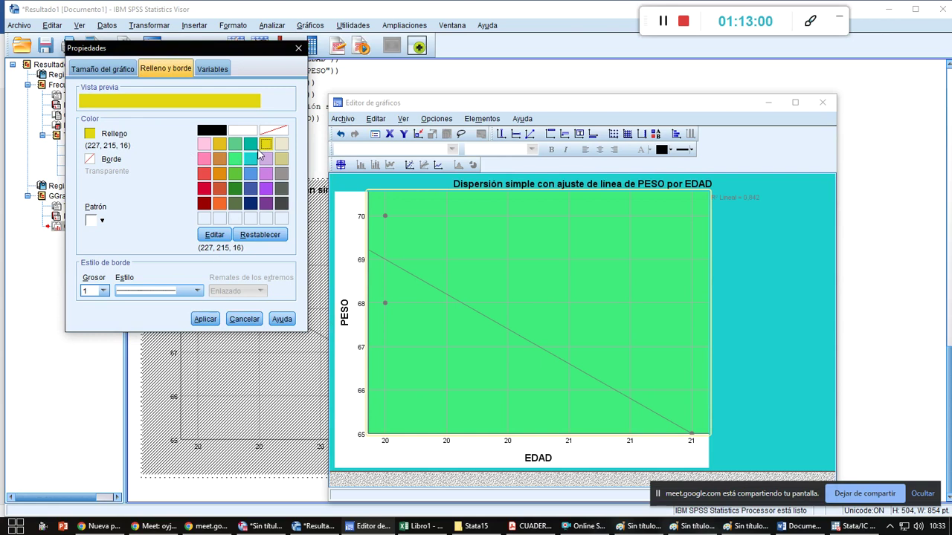
pyautogui.click(206, 318)
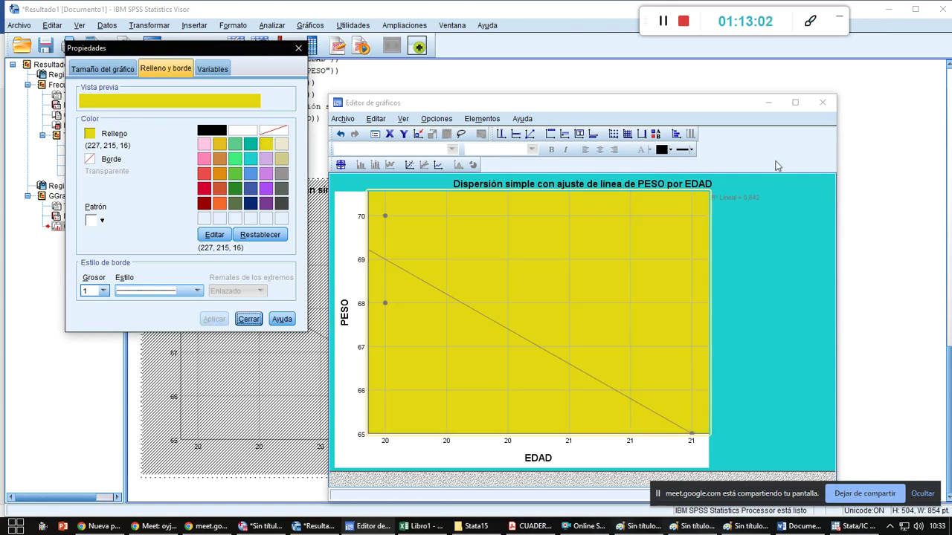
pyautogui.click(821, 103)
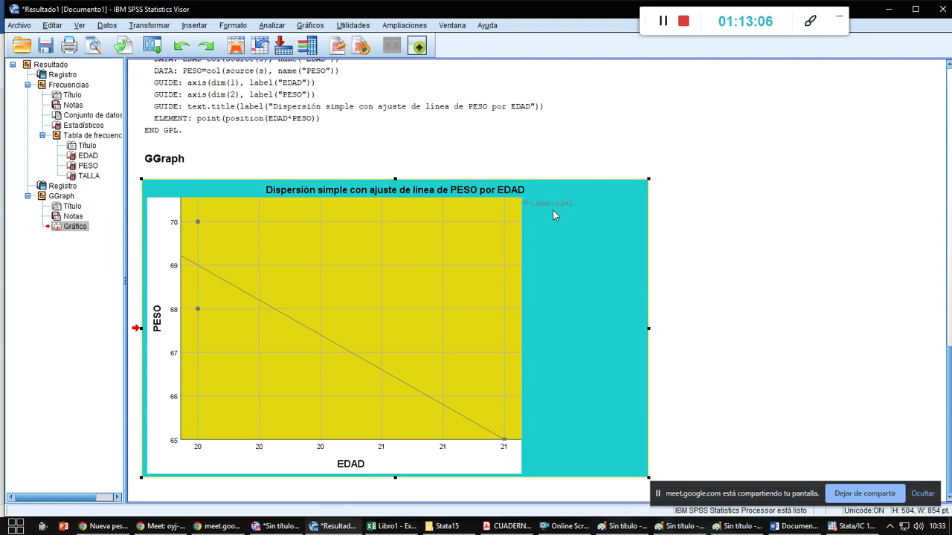
# Copy the finished scatter plot from the SPSS output and paste it below the SPSS statistics table in the Word report
pyautogui.click(612, 248)
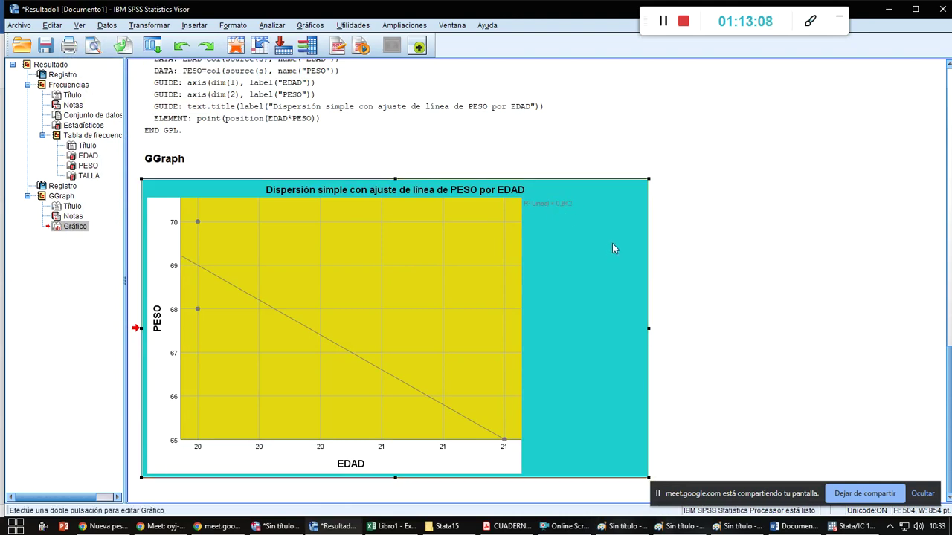
pyautogui.hotkey('alt', 'Tab')
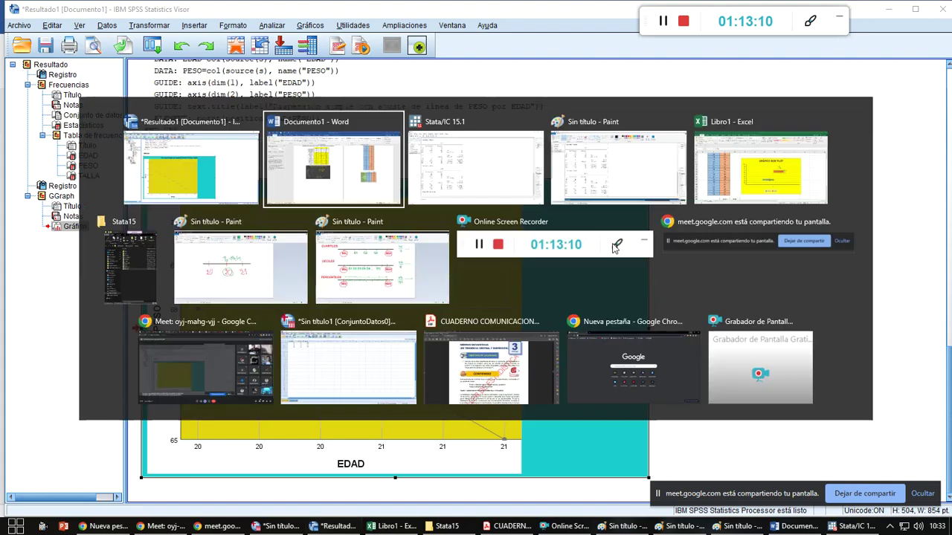
pyautogui.hotkey('alt', 'Tab')
pyautogui.hotkey('alt', 'Tab')
pyautogui.hotkey('alt', 'Tab')
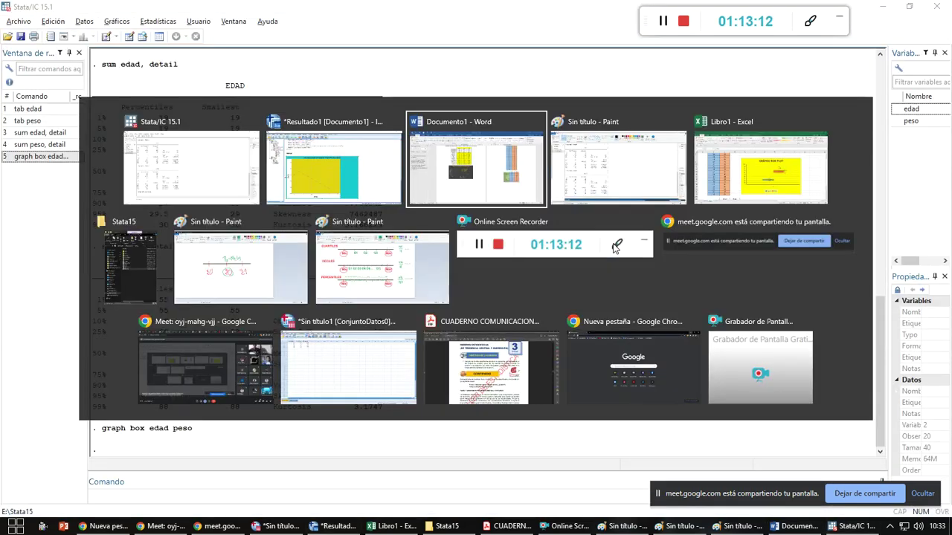
pyautogui.scroll(-15, 534, 350)
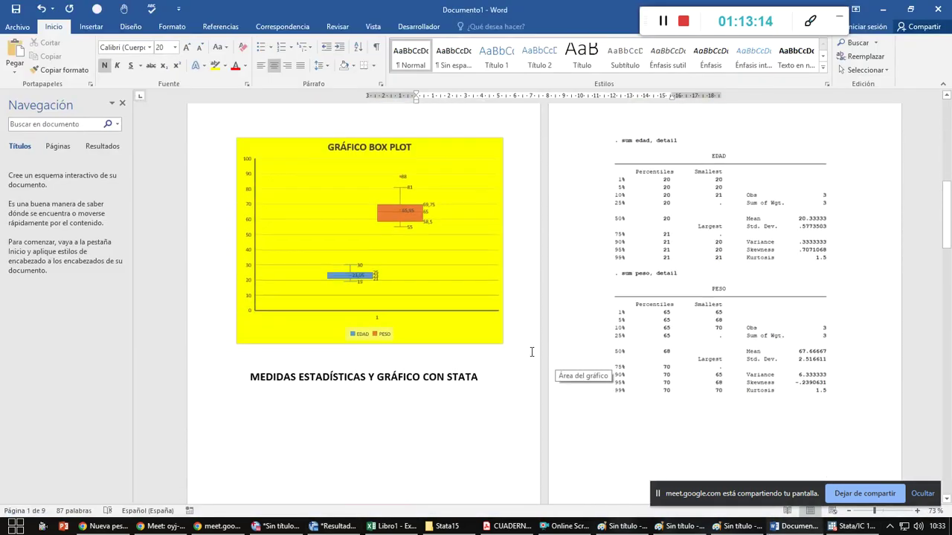
pyautogui.scroll(-15, 531, 353)
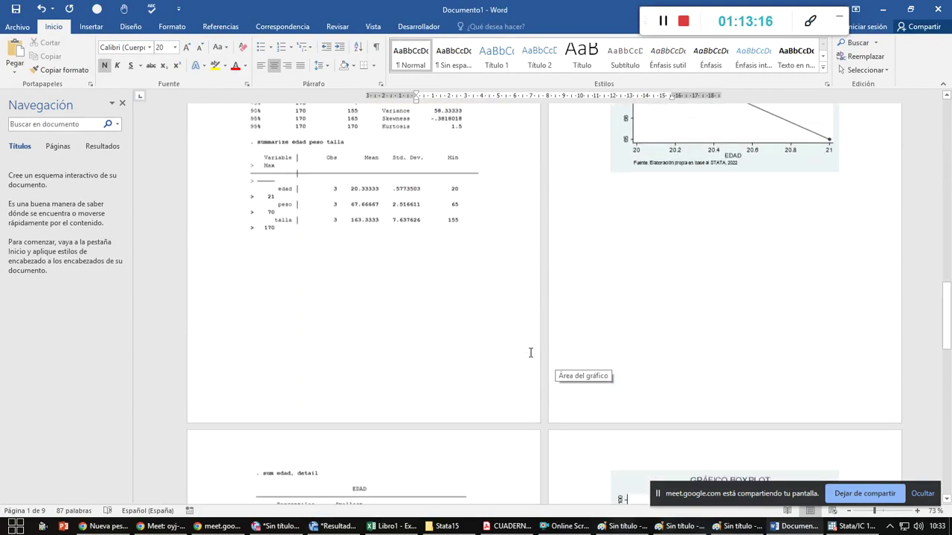
pyautogui.scroll(-8, 531, 353)
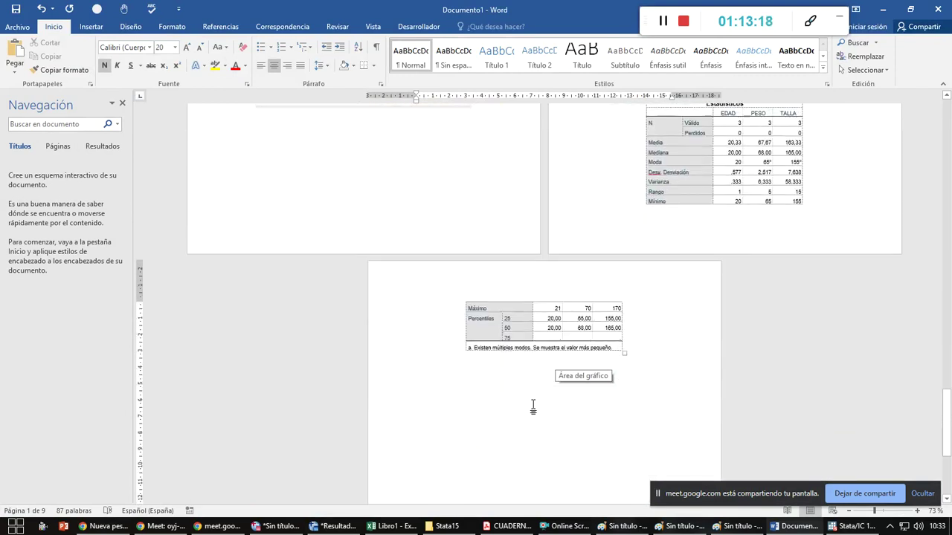
pyautogui.hotkey('ctrl', 'v')
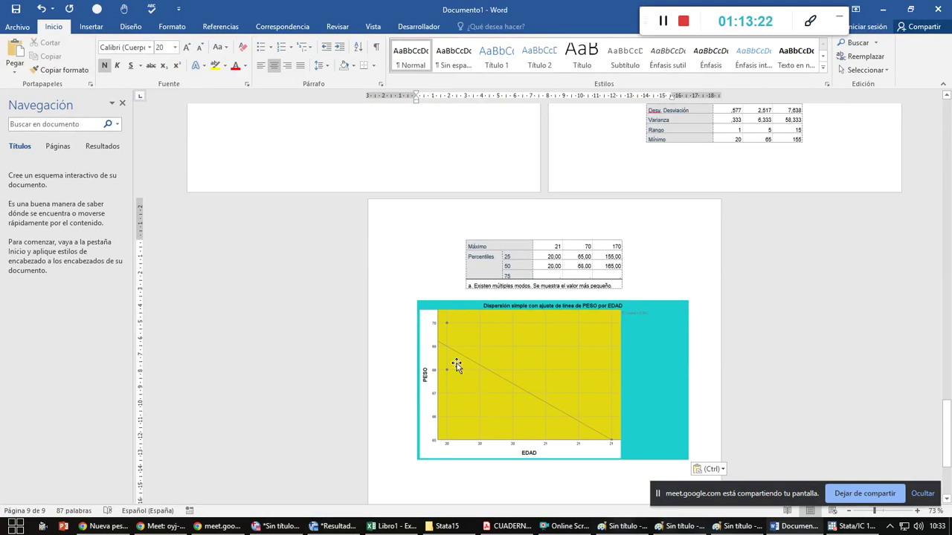
pyautogui.scroll(-1, 452, 372)
# Switch to the Excel workbook and copy the EDAD and PESO columns with their headers from sheet Hoja2
pyautogui.hotkey('alt', 'Tab')
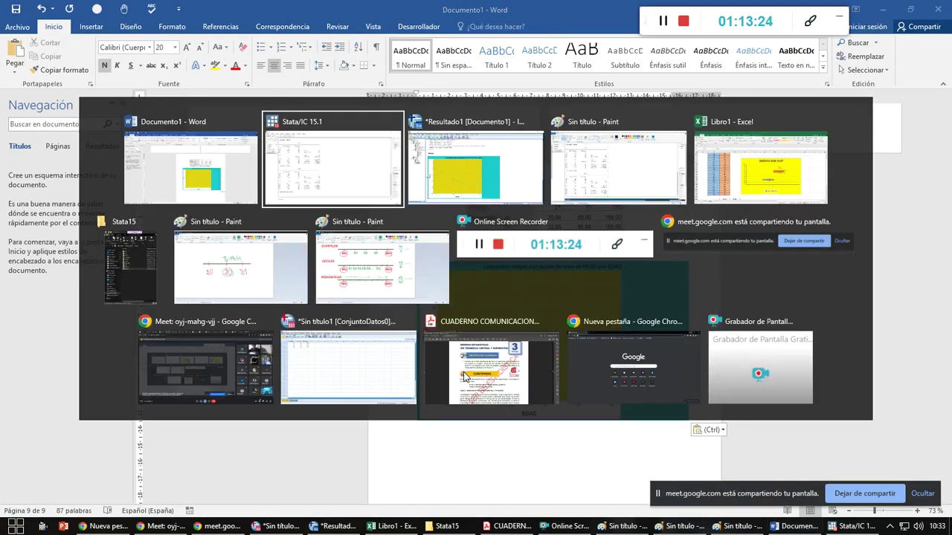
pyautogui.hotkey('alt', 'Tab')
pyautogui.hotkey('alt', 'Tab')
pyautogui.hotkey('alt', 'Tab')
pyautogui.hotkey('alt', 'Tab')
pyautogui.hotkey('alt', 'Tab')
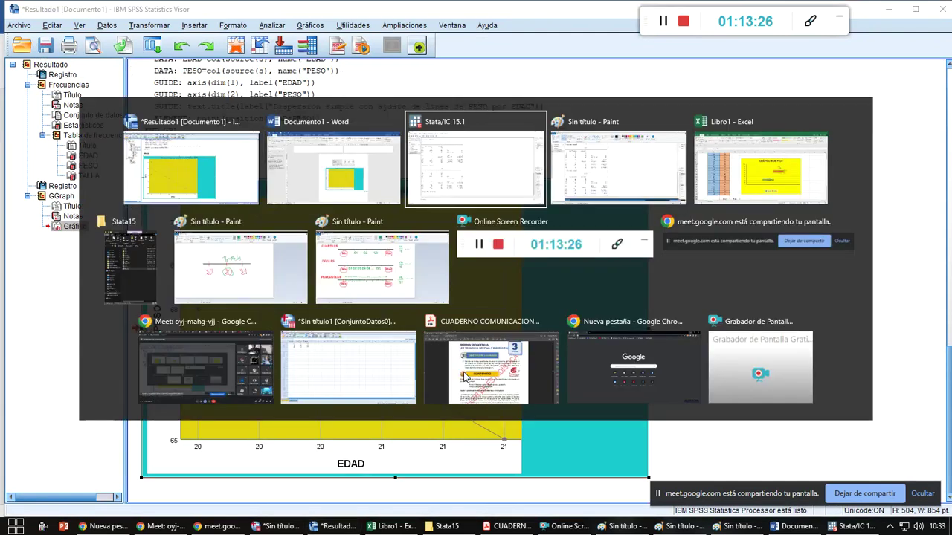
pyautogui.scroll(2, 241, 285)
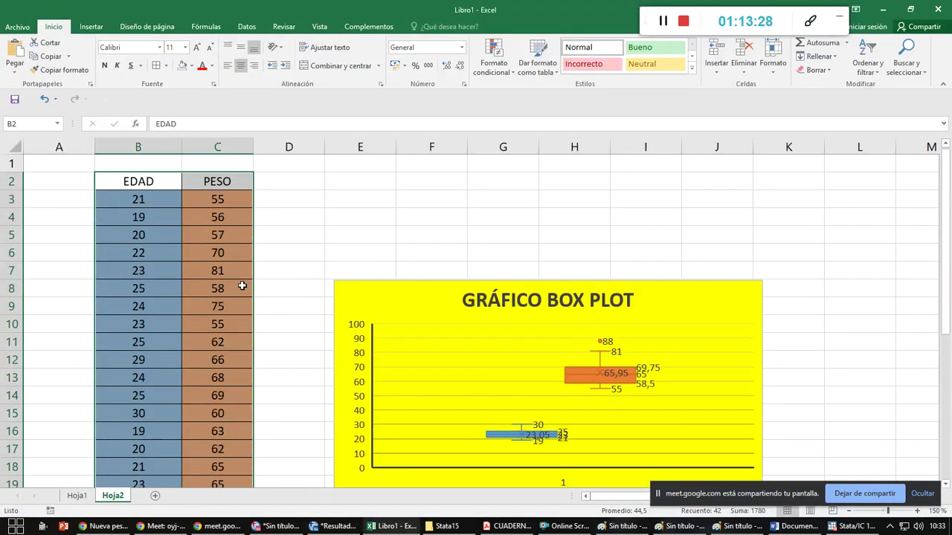
pyautogui.hotkey('ctrl', 'c')
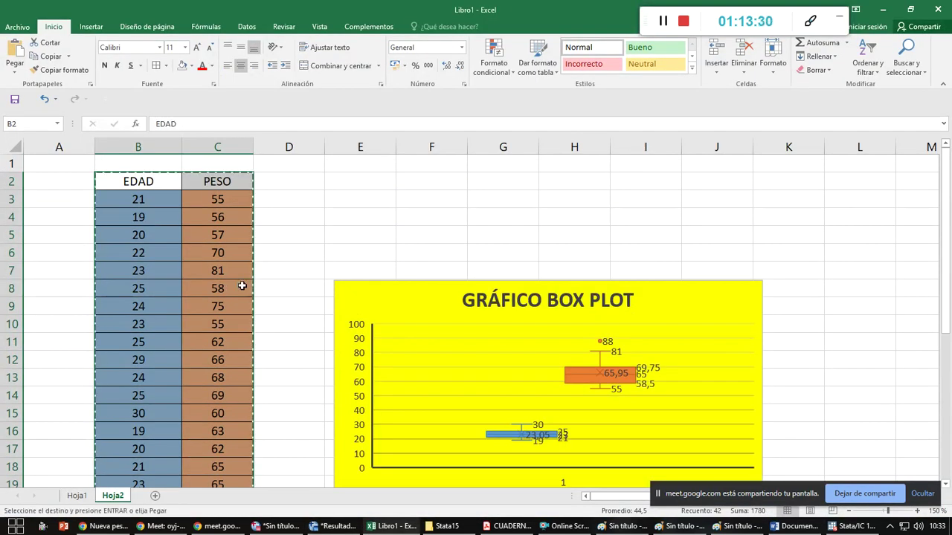
pyautogui.hotkey('alt', 'Tab')
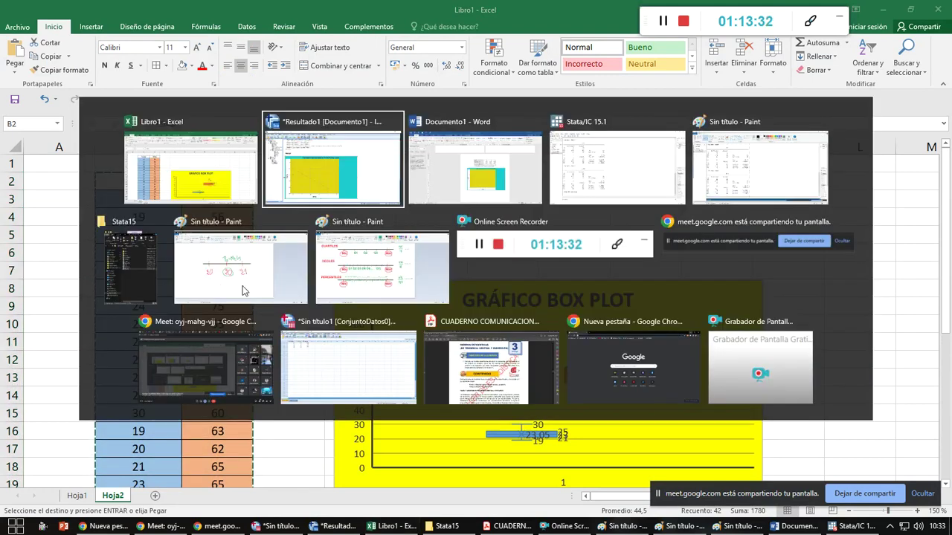
pyautogui.hotkey('alt', 'Tab')
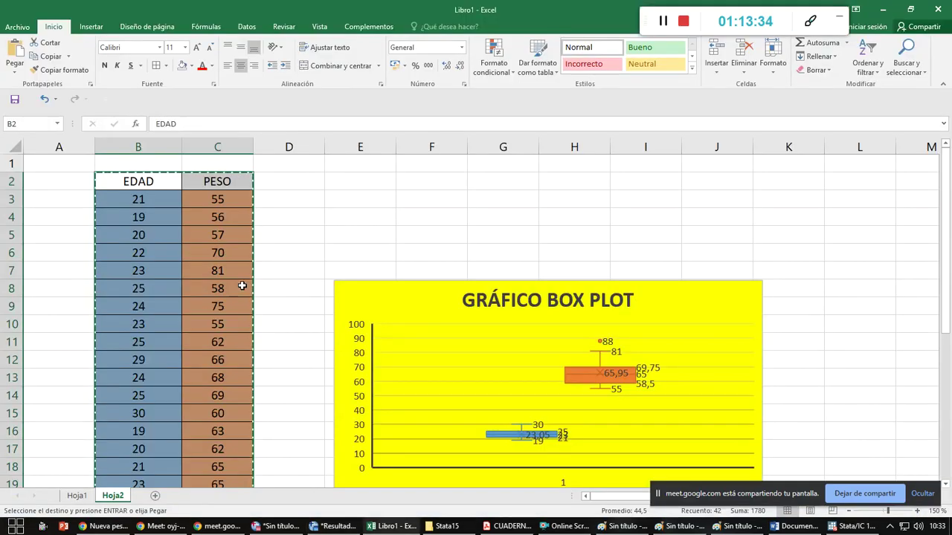
# Copy only the EDAD and PESO values from B3 downward, without the headers
pyautogui.click(266, 248)
pyautogui.moveTo(149, 201); pyautogui.dragTo(204, 446)
pyautogui.scroll(2, 288, 362)
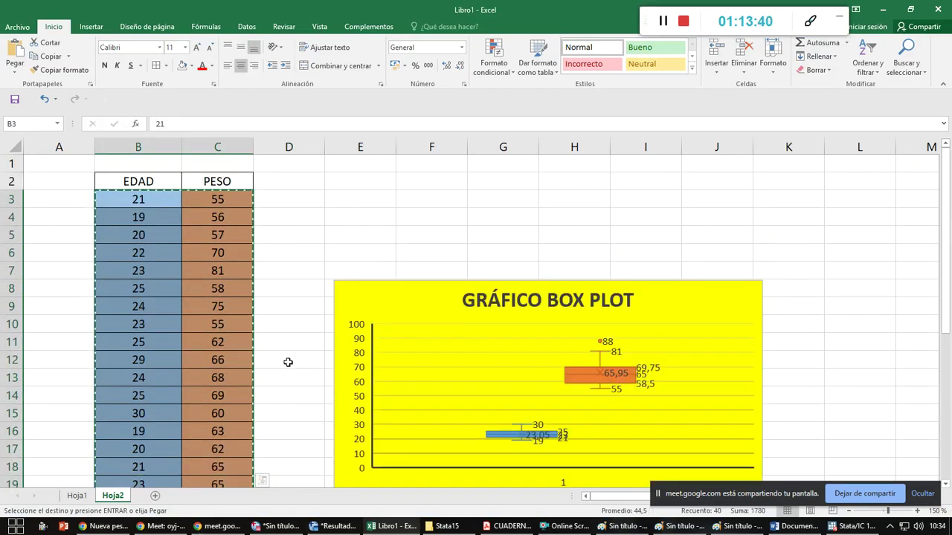
pyautogui.hotkey('alt', 'Tab')
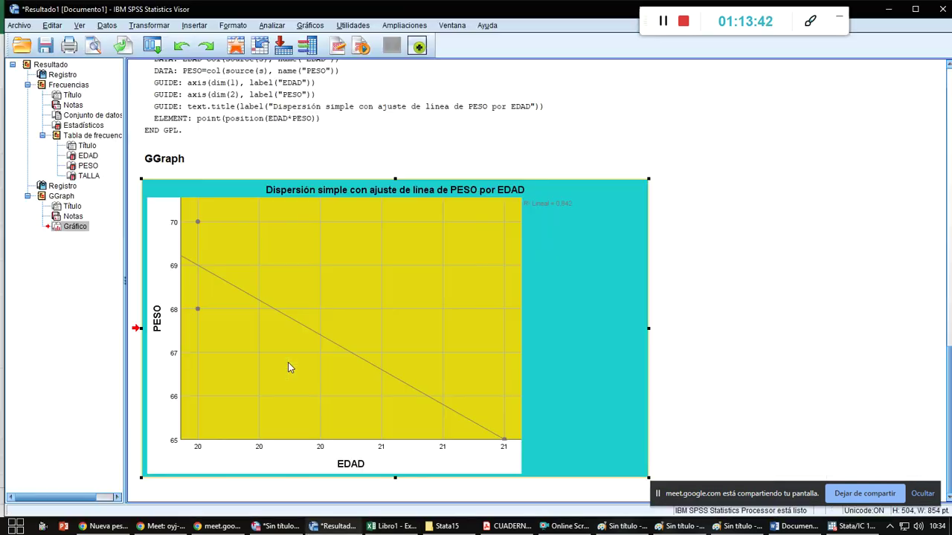
pyautogui.hotkey('alt', 'Tab')
pyautogui.hotkey('alt', 'Tab')
pyautogui.hotkey('alt', 'Tab')
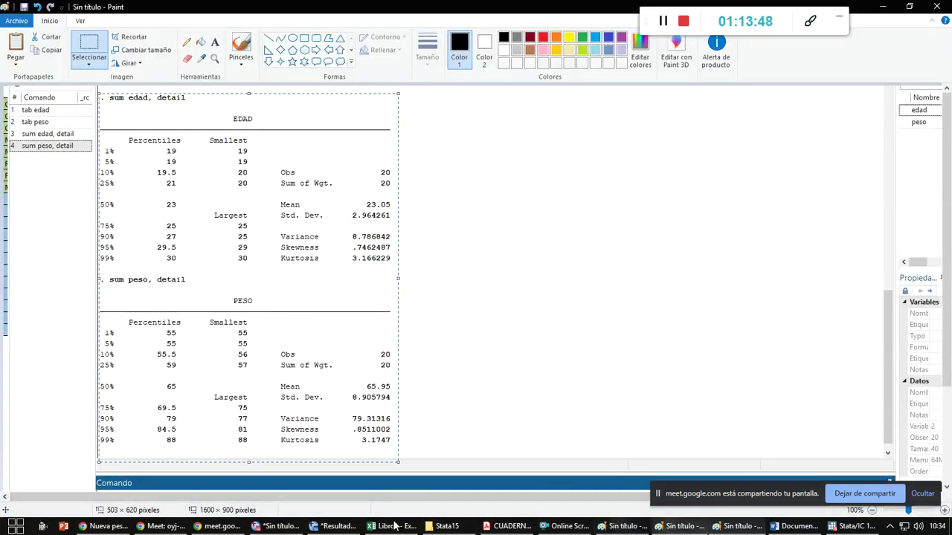
# Switch to the SPSS data editor and create a new empty dataset
pyautogui.click(336, 527)
pyautogui.click(284, 527)
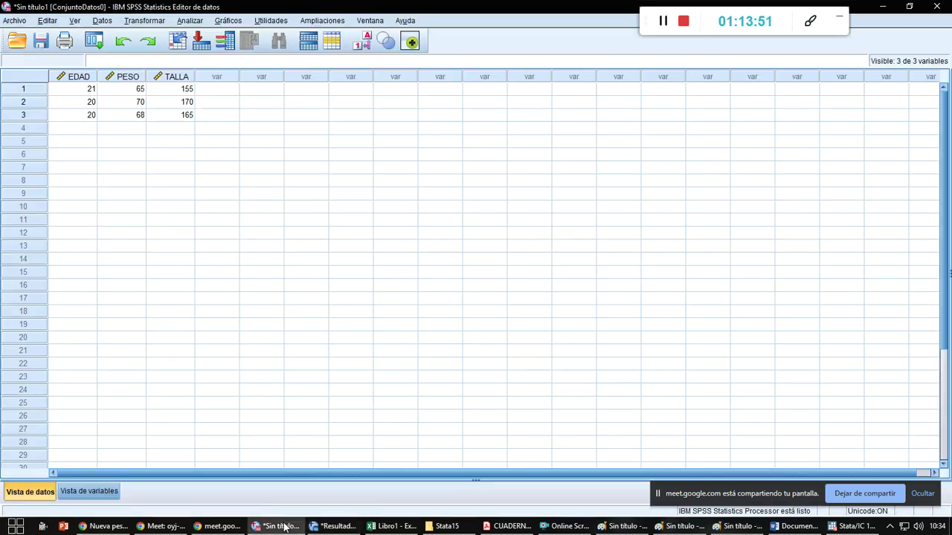
pyautogui.click(16, 22)
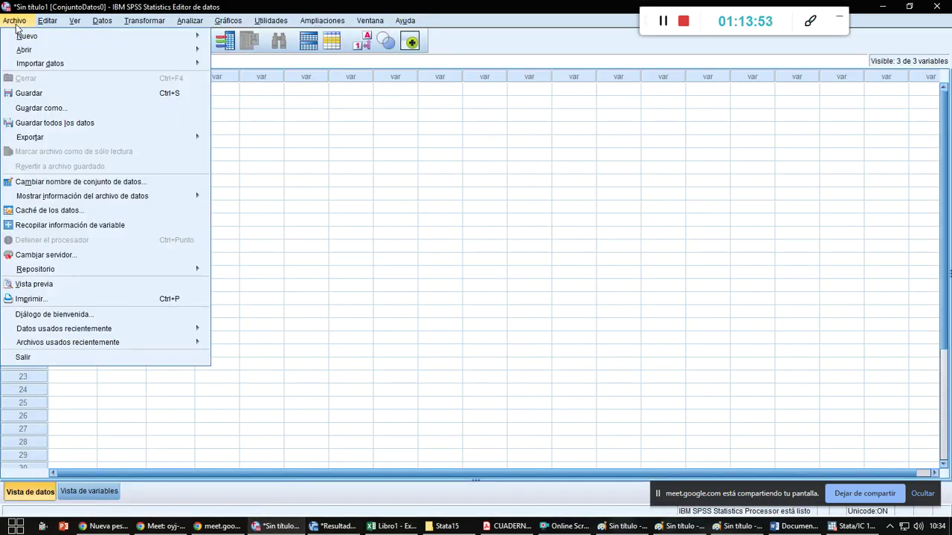
pyautogui.moveTo(194, 36)
pyautogui.click(234, 39)
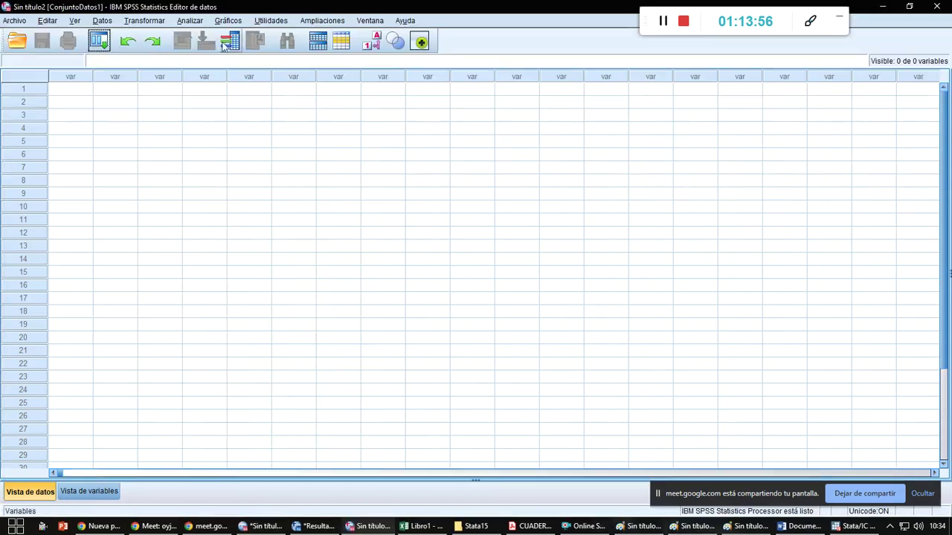
# Define two numeric variables, EDAD and PESO, in the new dataset with 0 decimals each
pyautogui.click(83, 493)
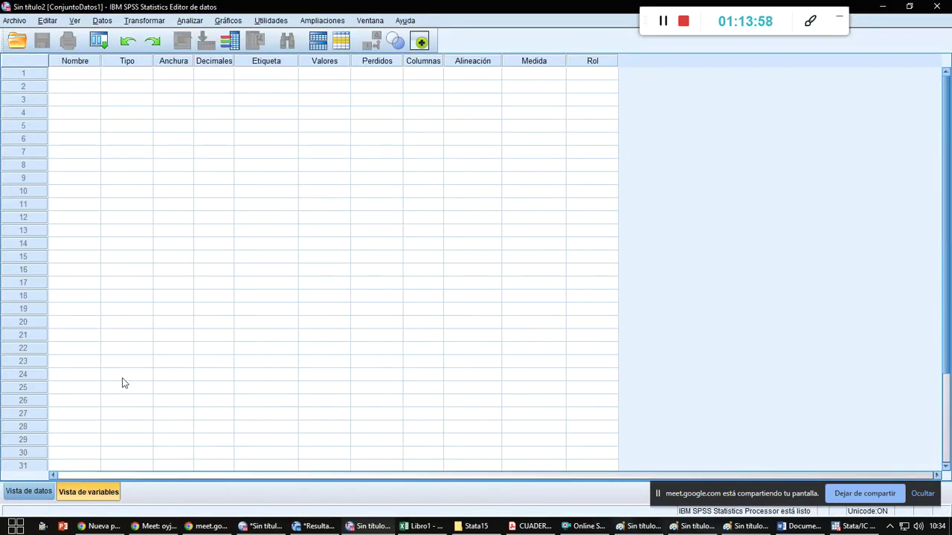
pyautogui.click(91, 74)
pyautogui.click(90, 73)
pyautogui.write('EDAD')
pyautogui.press('Return')
pyautogui.write('PESO')
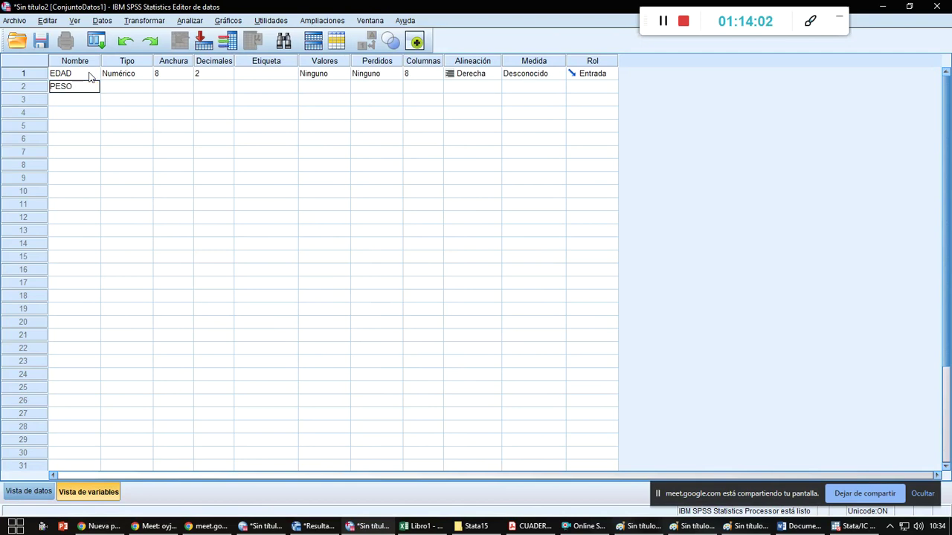
pyautogui.press('Return')
pyautogui.click(225, 74)
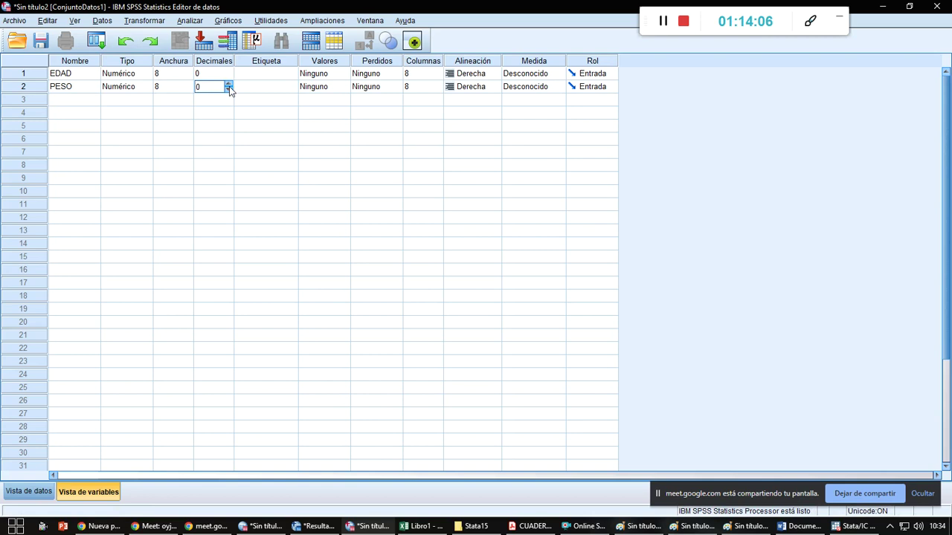
# Paste the EDAD and PESO values copied from Excel into the new dataset's two columns, starting at row 1
pyautogui.click(28, 491)
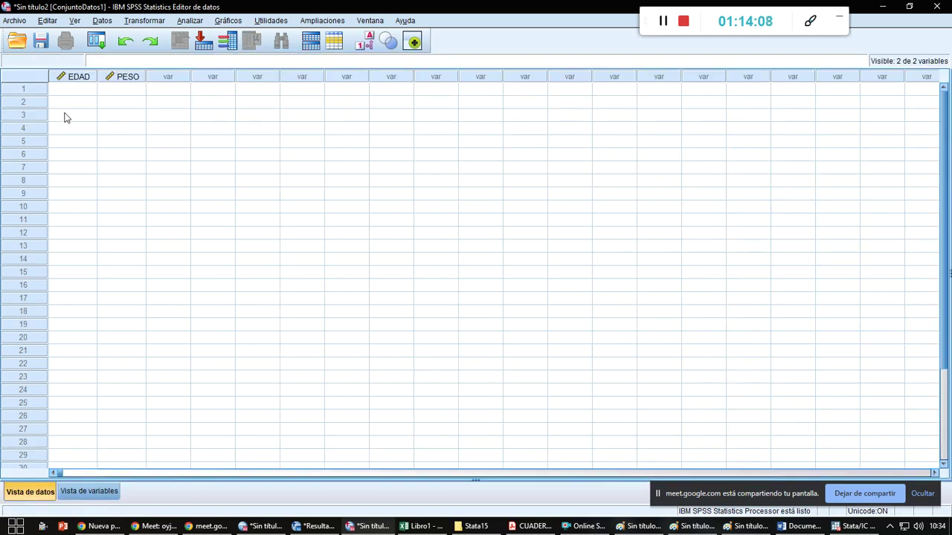
pyautogui.hotkey('alt', 'Tab')
pyautogui.hotkey('alt', 'Tab')
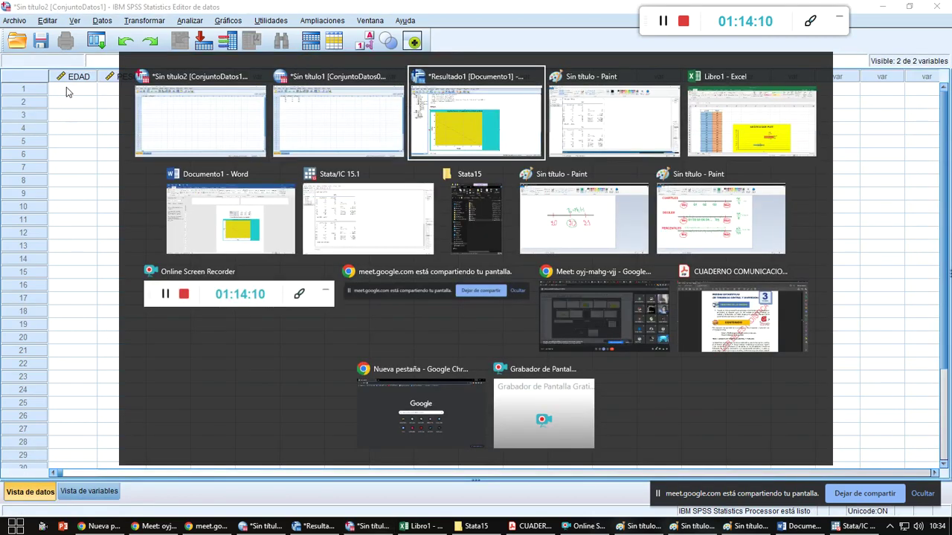
pyautogui.hotkey('alt', 'Tab')
pyautogui.hotkey('alt', 'Tab')
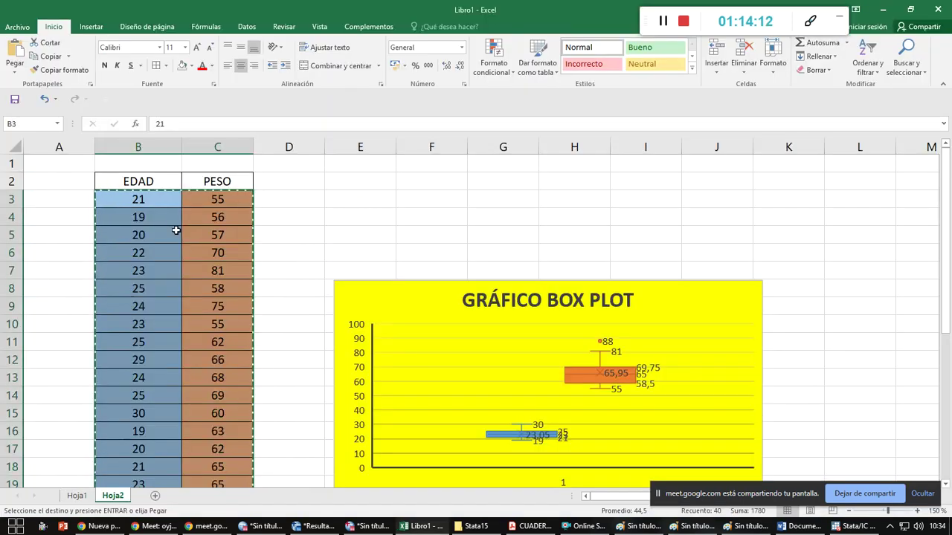
pyautogui.scroll(-4, 221, 340)
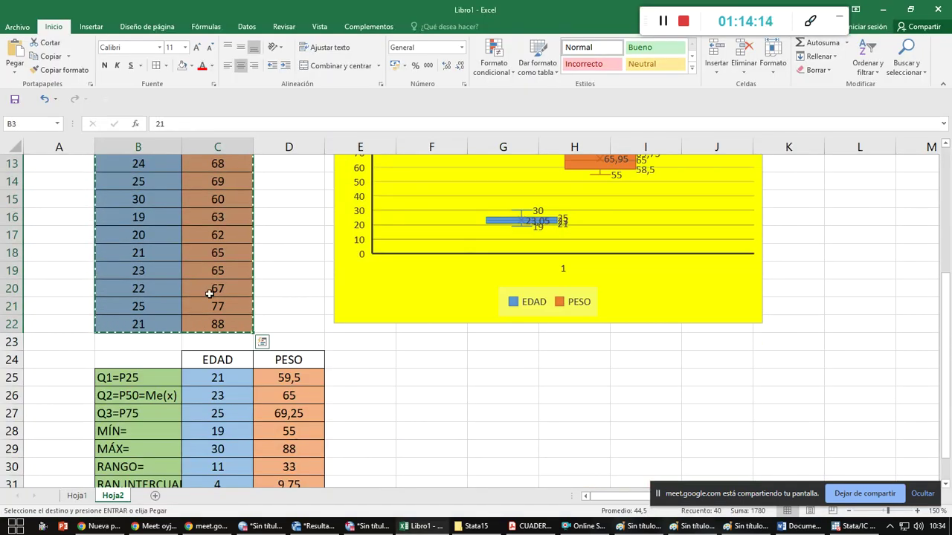
pyautogui.hotkey('alt', 'Tab')
pyautogui.moveTo(63, 97); pyautogui.dragTo(124, 470)
pyautogui.hotkey('ctrl', 'v')
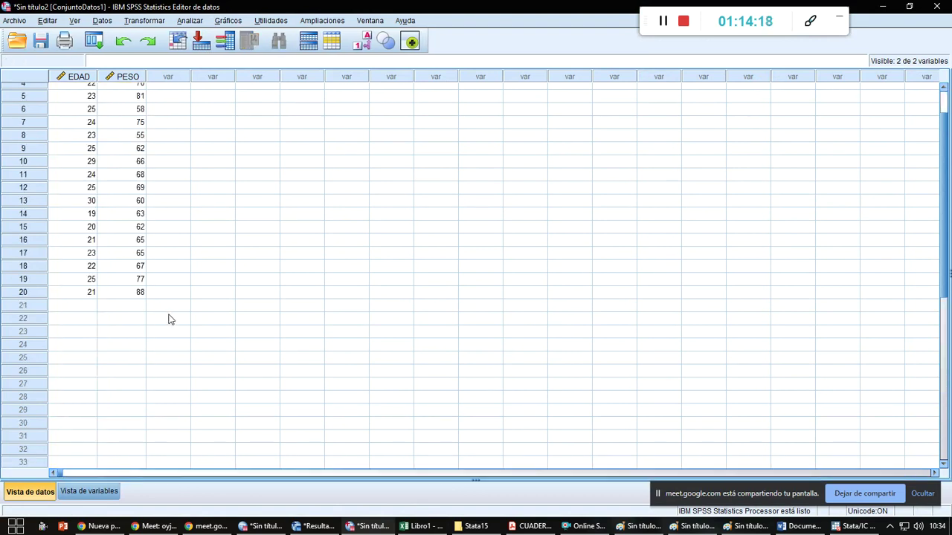
pyautogui.scroll(2, 169, 320)
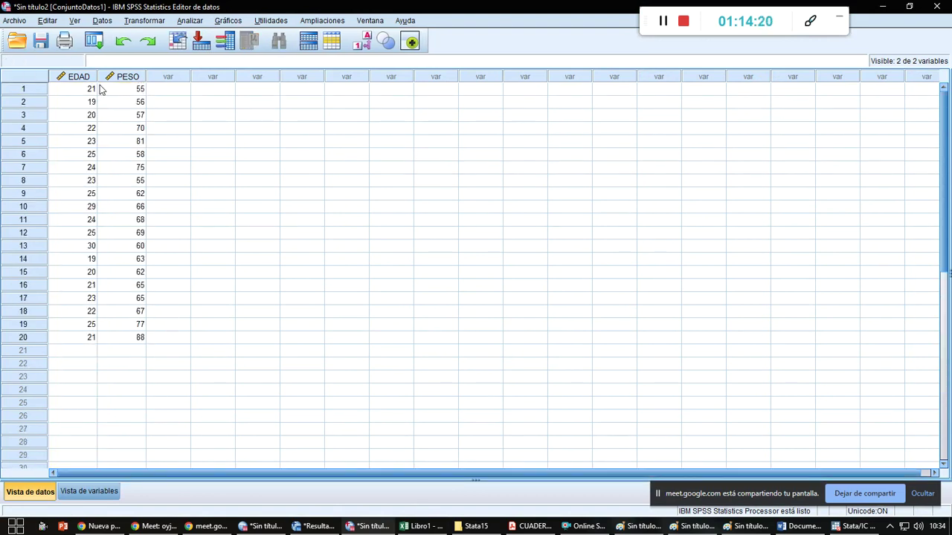
# Start a Frequencies analysis and add EDAD and PESO as its variables
pyautogui.click(194, 22)
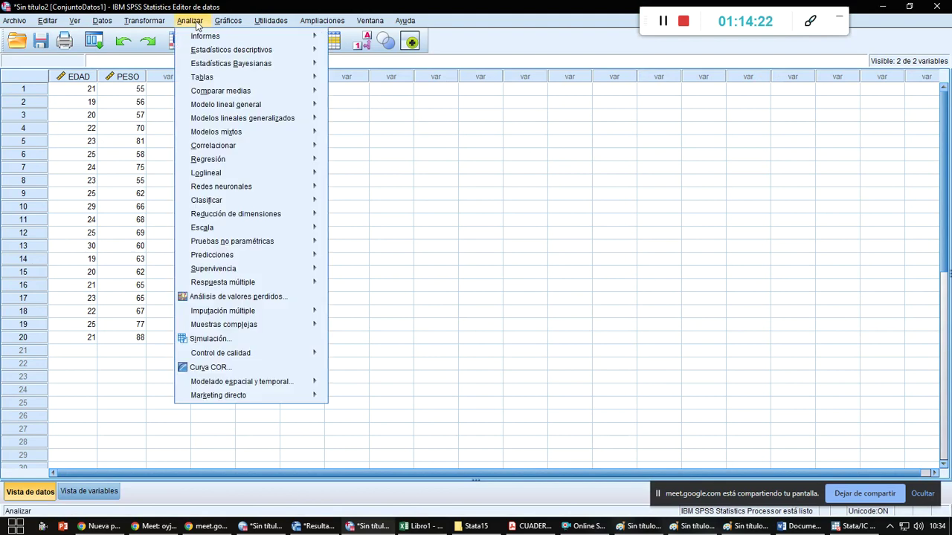
pyautogui.moveTo(232, 52)
pyautogui.click(384, 53)
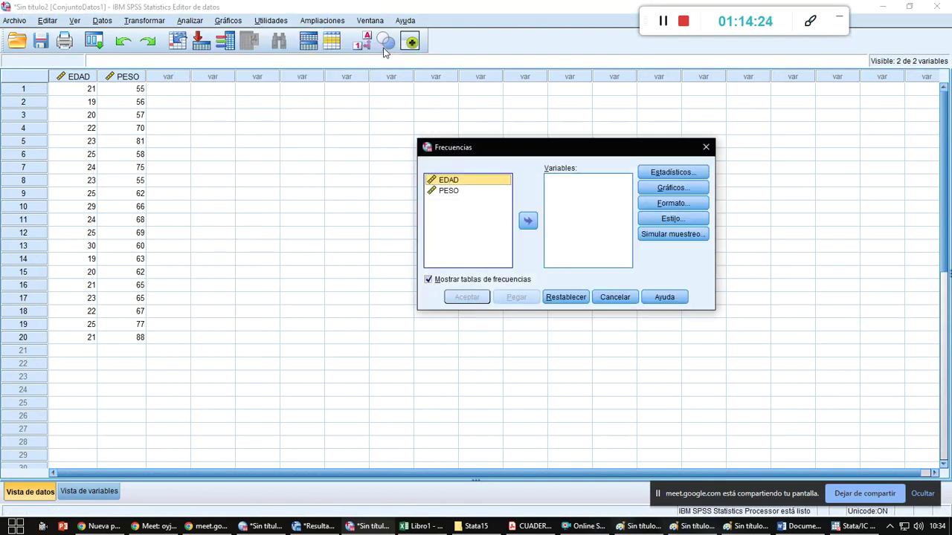
pyautogui.keyDown('shift'); pyautogui.click(480, 211); pyautogui.keyUp('shift')
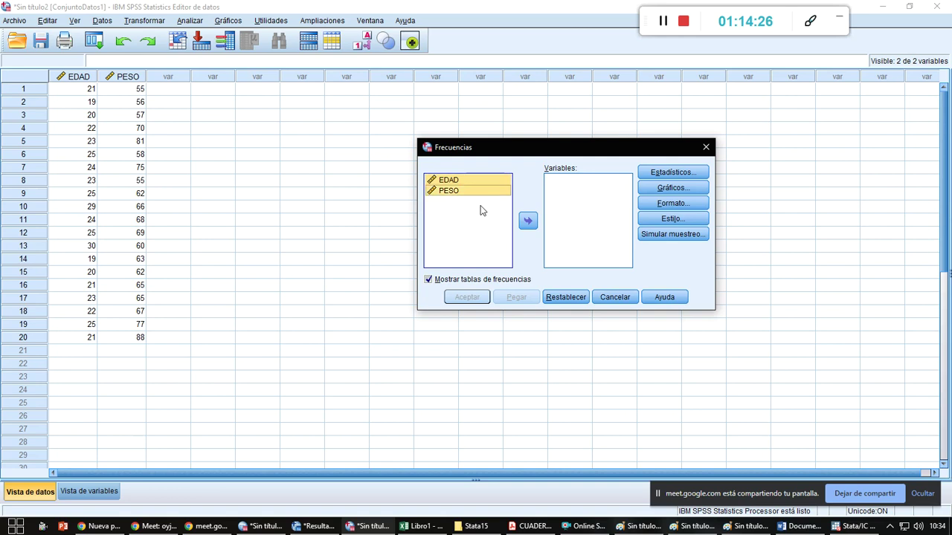
pyautogui.click(527, 220)
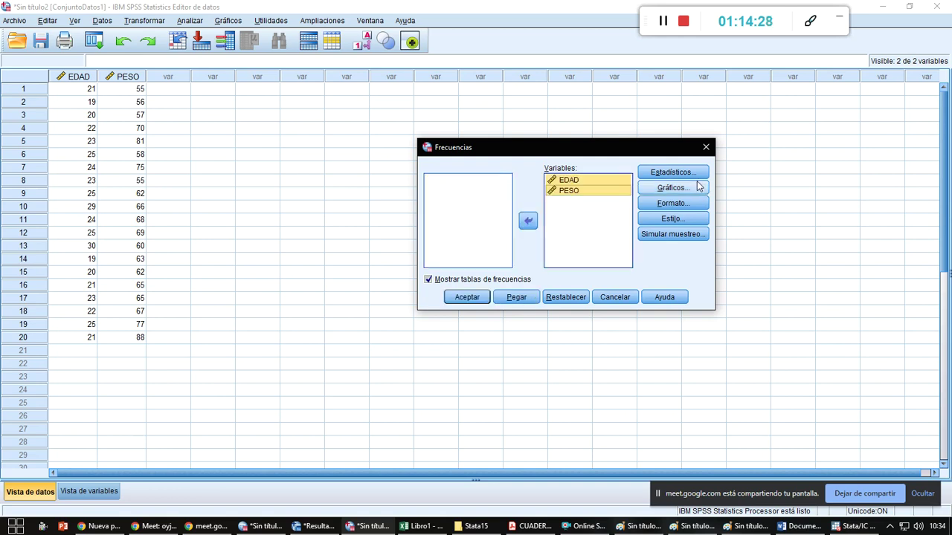
# Request mean, median, mode, quartiles, standard deviation, variance, range, minimum and maximum, and run the Frequencies analysis
pyautogui.click(673, 172)
pyautogui.click(749, 156)
pyautogui.click(751, 170)
pyautogui.click(755, 183)
pyautogui.click(571, 157)
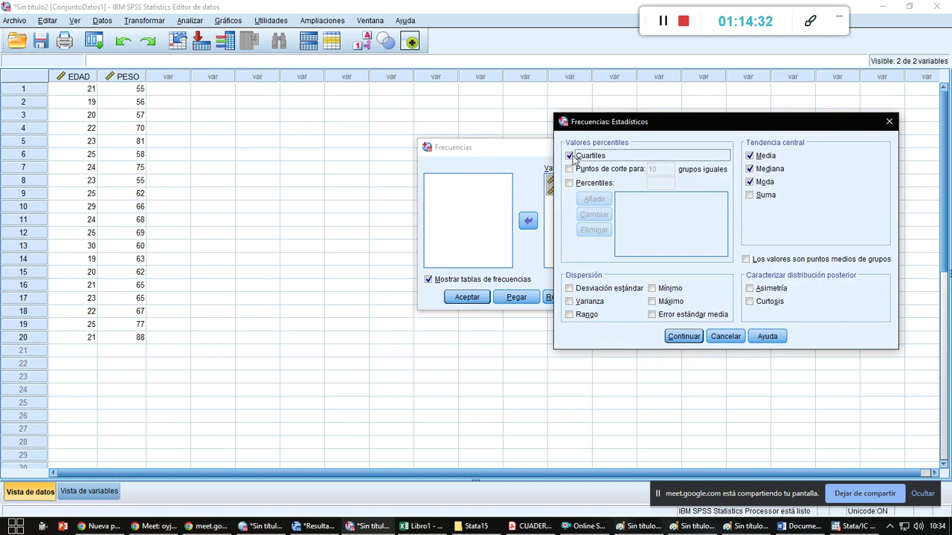
pyautogui.click(570, 288)
pyautogui.click(570, 301)
pyautogui.click(571, 314)
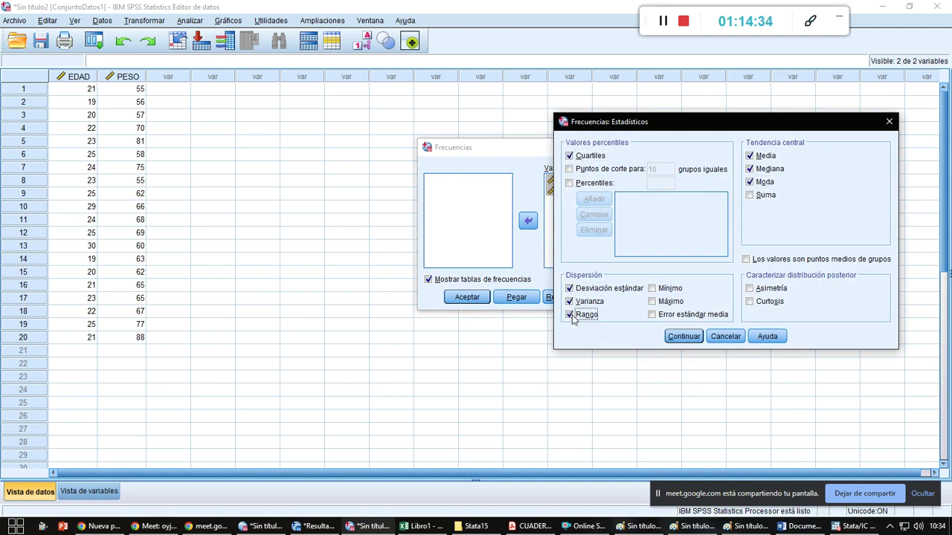
pyautogui.click(652, 288)
pyautogui.click(652, 301)
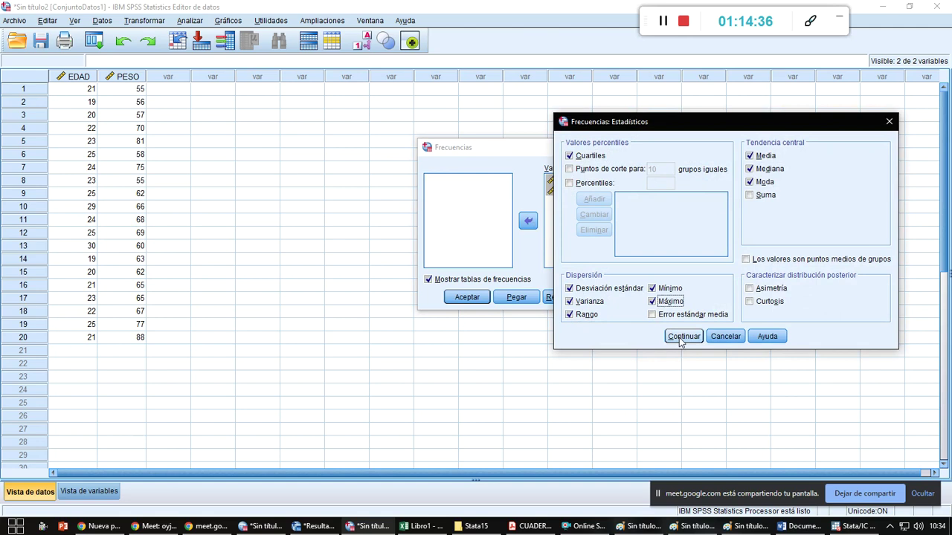
pyautogui.click(680, 336)
pyautogui.click(467, 297)
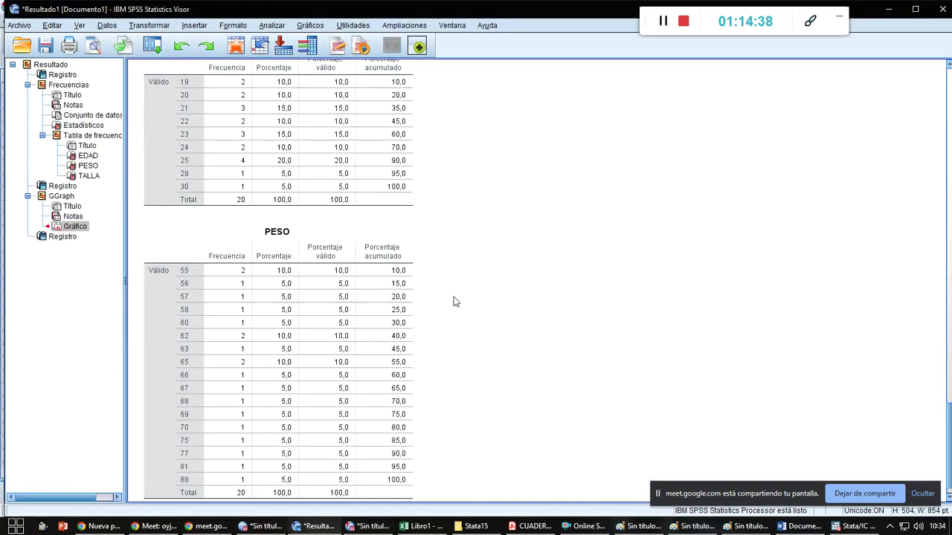
# Copy the new Estadísticos table for EDAD and PESO from the SPSS output and paste it below the scatter plot in the Word report
pyautogui.scroll(-5, 328, 406)
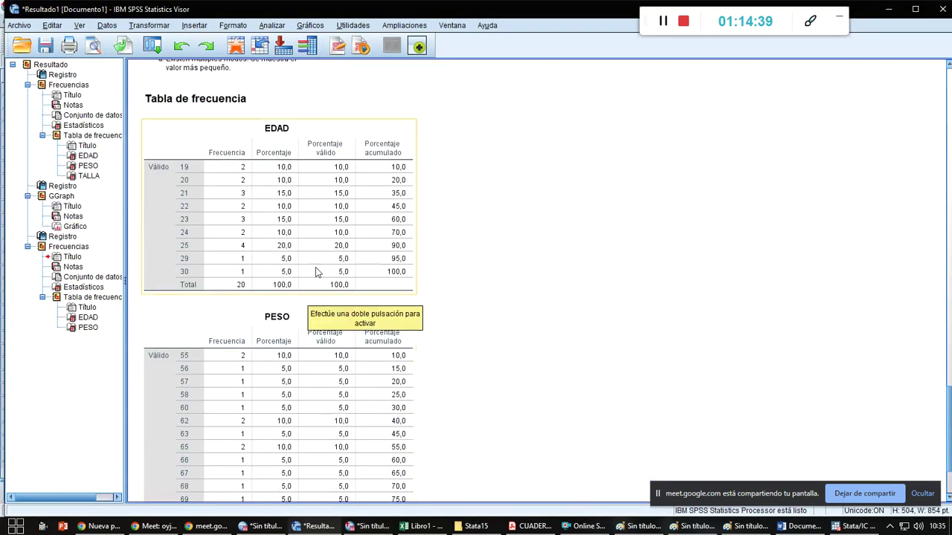
pyautogui.scroll(-3, 382, 298)
pyautogui.click(383, 298)
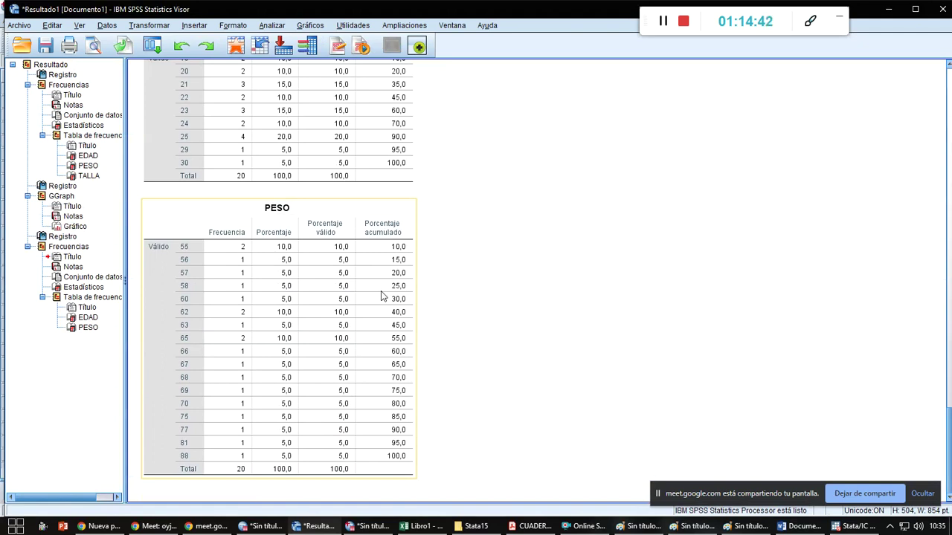
pyautogui.scroll(10, 382, 297)
pyautogui.click(292, 164)
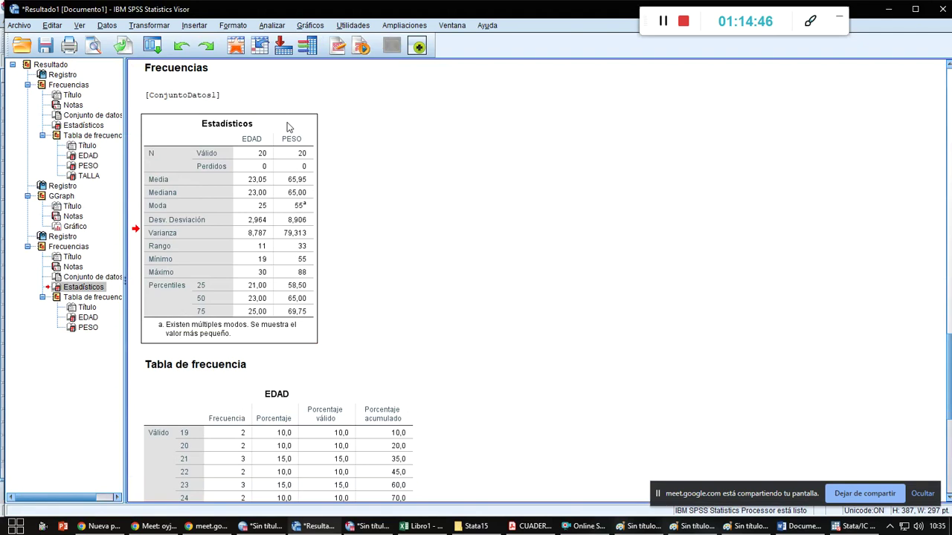
pyautogui.hotkey('alt', 'Tab')
pyautogui.hotkey('alt', 'Tab')
pyautogui.hotkey('alt', 'Tab')
pyautogui.hotkey('alt', 'Tab')
pyautogui.hotkey('alt', 'Tab')
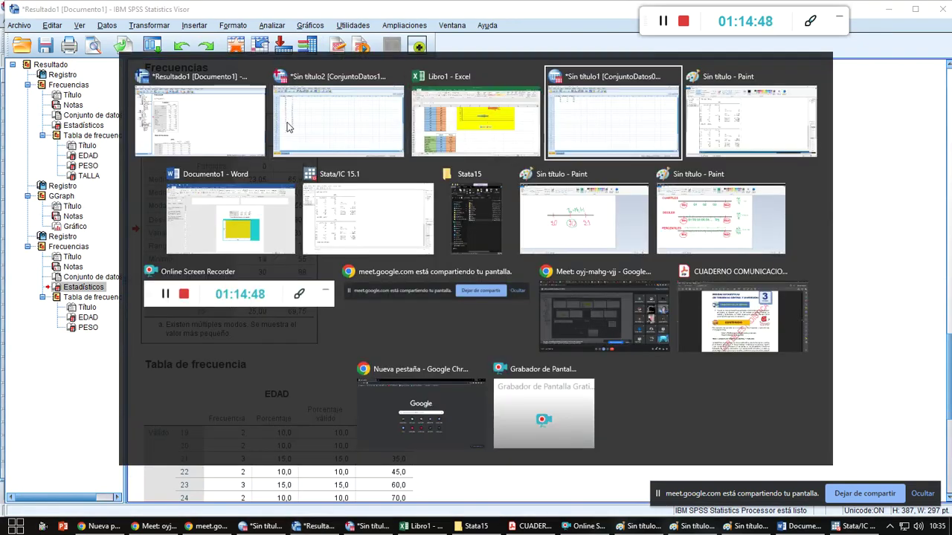
pyautogui.scroll(-2, 531, 438)
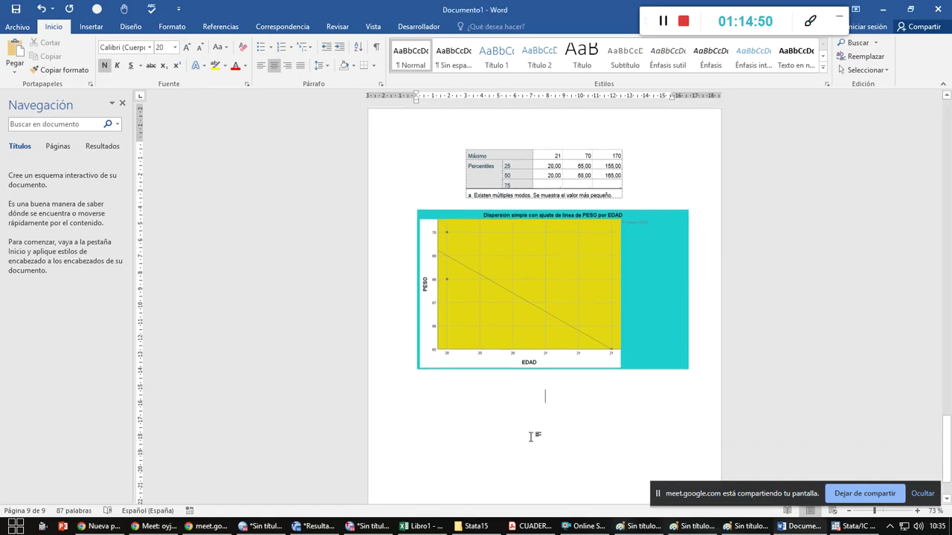
pyautogui.hotkey('ctrl', 'v')
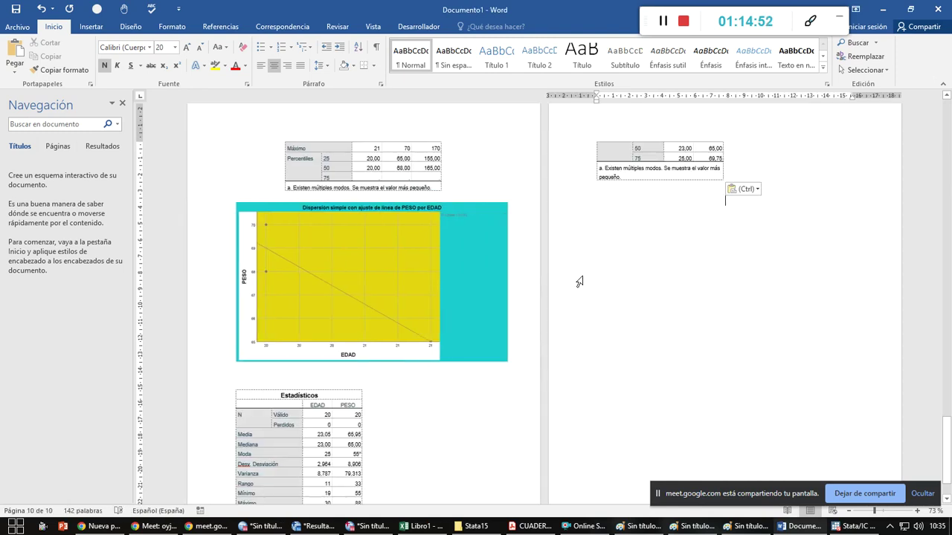
# Center the pasted EDAD and PESO statistics table on the page and place the cursor below it
pyautogui.click(231, 385)
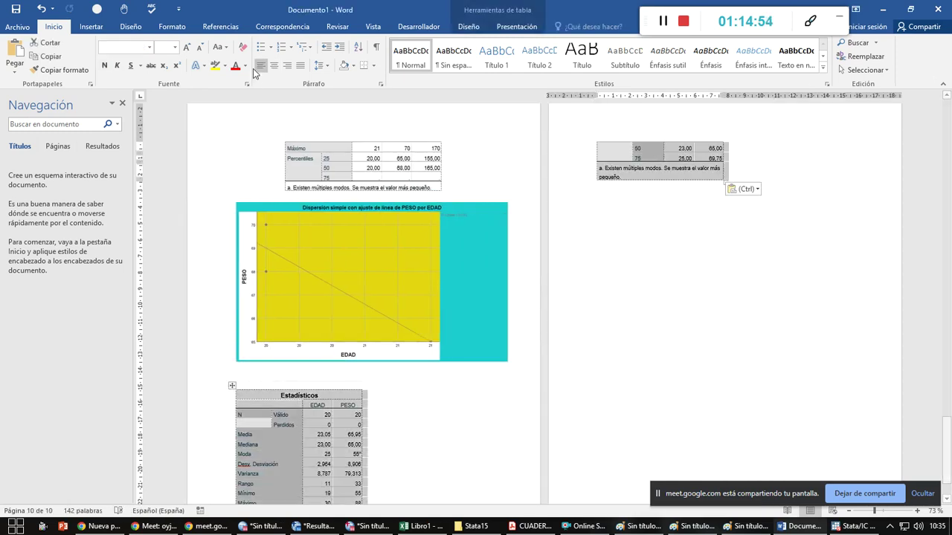
pyautogui.click(273, 65)
pyautogui.scroll(-2, 464, 430)
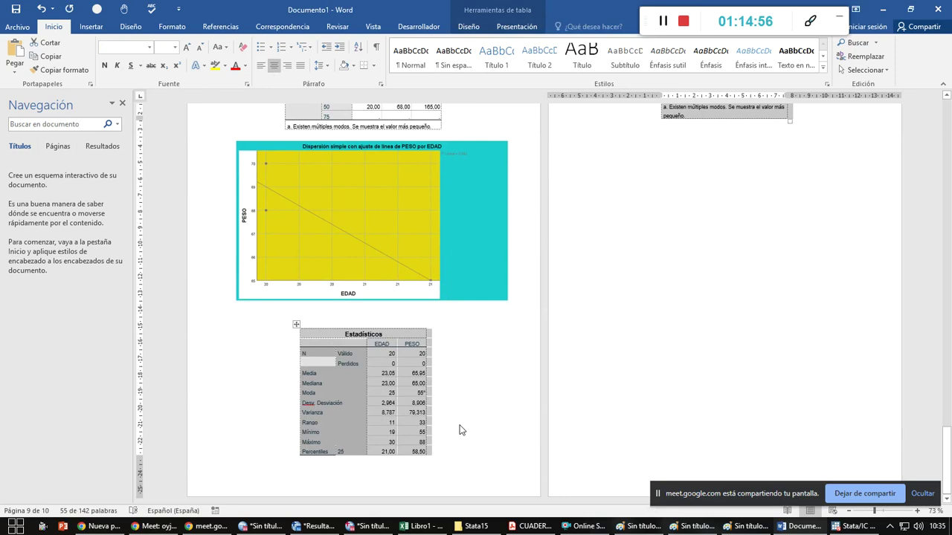
pyautogui.click(608, 235)
# Return to the 20-row SPSS dataset and start a simple box plot in the chart builder
pyautogui.hotkey('alt', 'Tab')
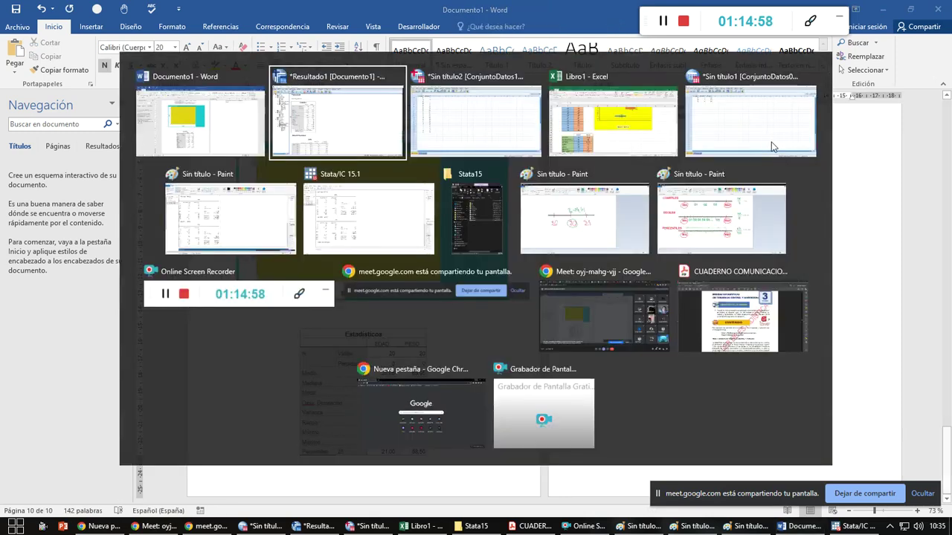
pyautogui.hotkey('alt', 'Tab')
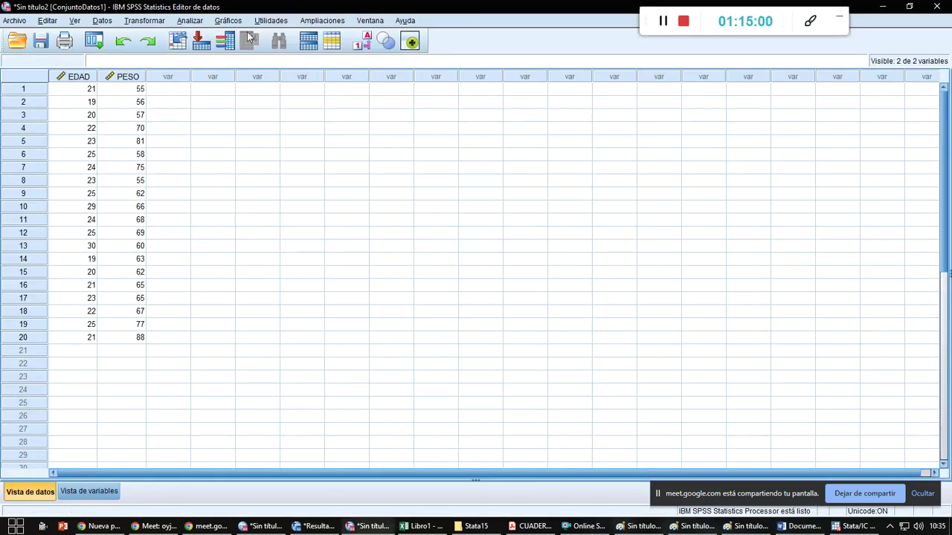
pyautogui.click(215, 21)
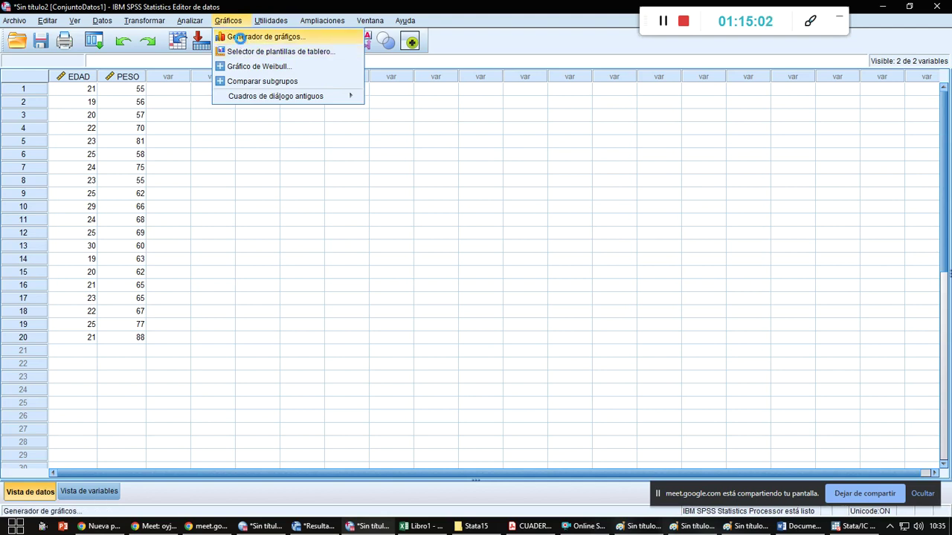
pyautogui.click(239, 35)
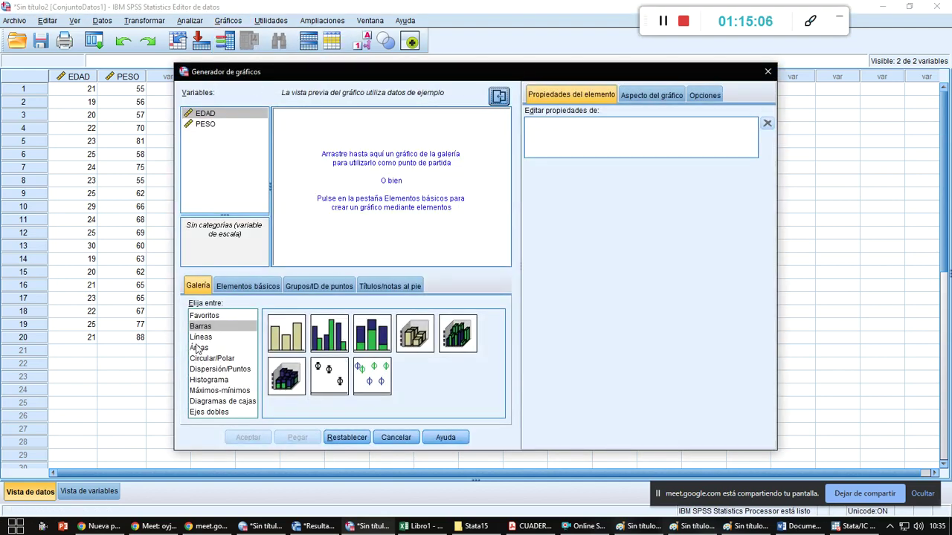
pyautogui.click(225, 401)
pyautogui.moveTo(289, 338); pyautogui.dragTo(358, 170)
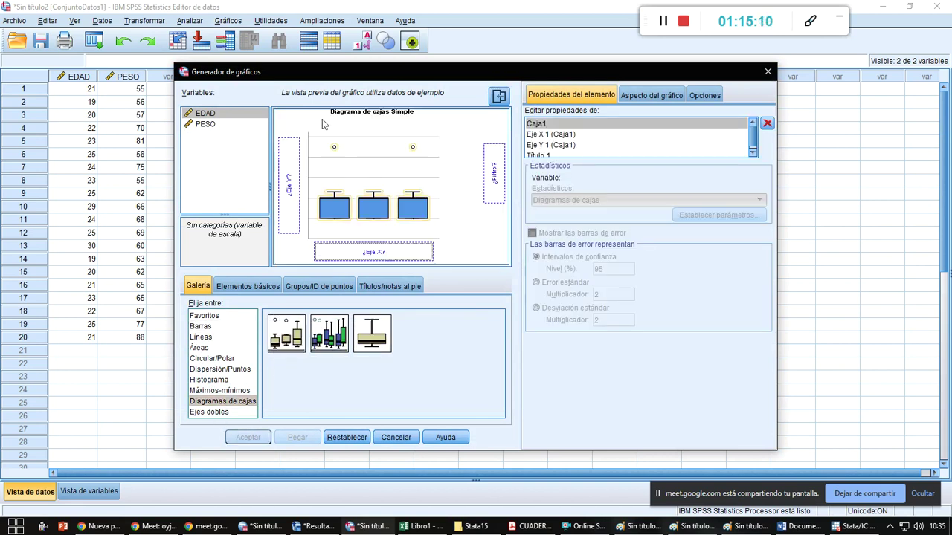
# Assign EDAD to the Y axis of the simple box plot and generate the chart
pyautogui.moveTo(199, 116); pyautogui.dragTo(339, 255)
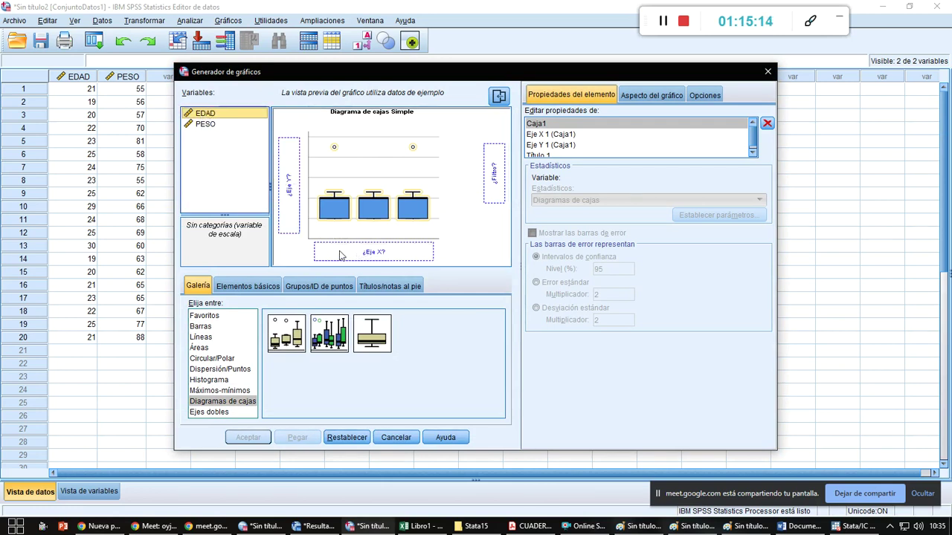
pyautogui.moveTo(214, 119); pyautogui.dragTo(348, 254)
pyautogui.moveTo(212, 117); pyautogui.dragTo(286, 186)
pyautogui.moveTo(197, 123); pyautogui.dragTo(349, 253)
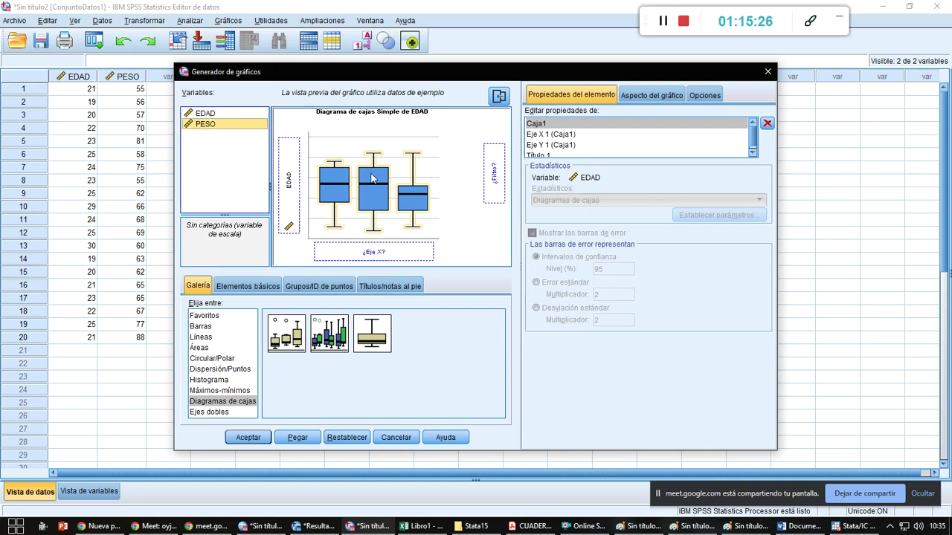
pyautogui.click(250, 437)
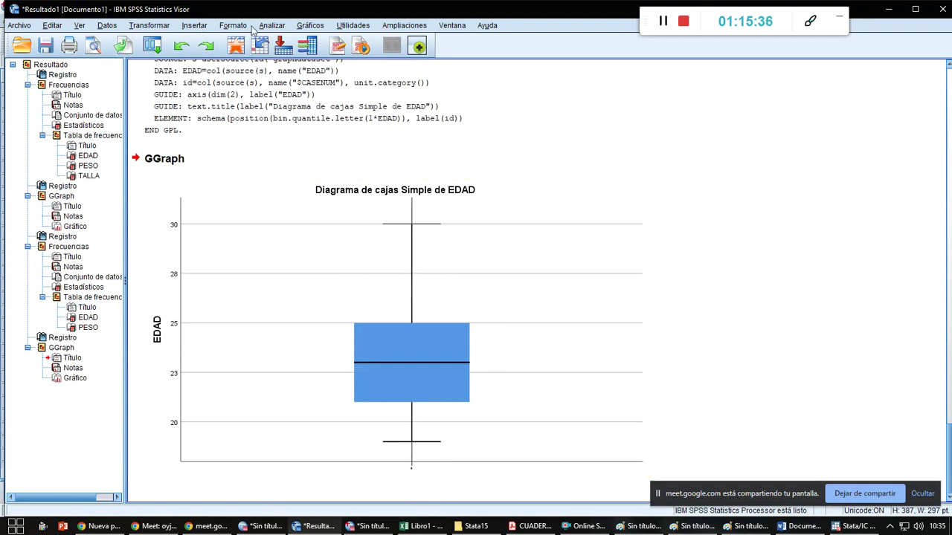
# Create a second simple box plot with PESO replacing EDAD on the Y axis and generate it
pyautogui.click(300, 29)
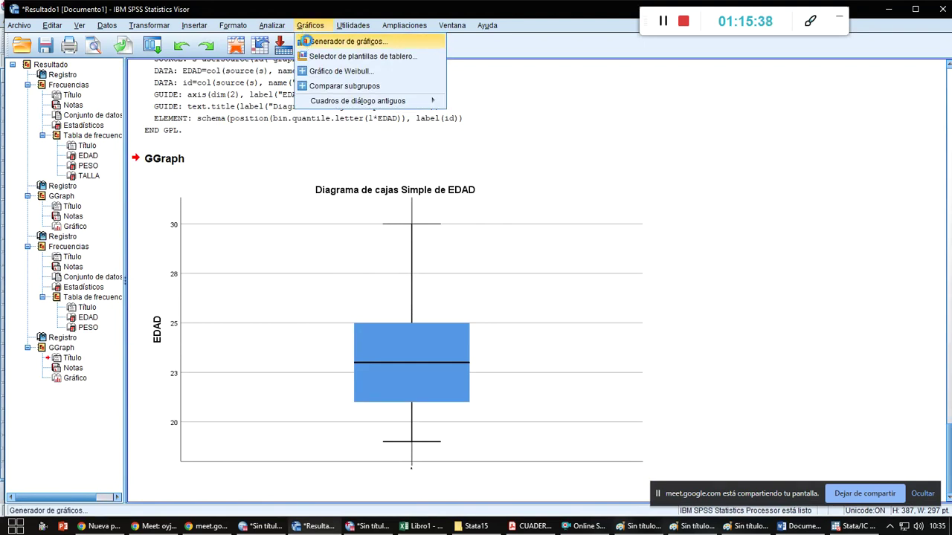
pyautogui.click(305, 41)
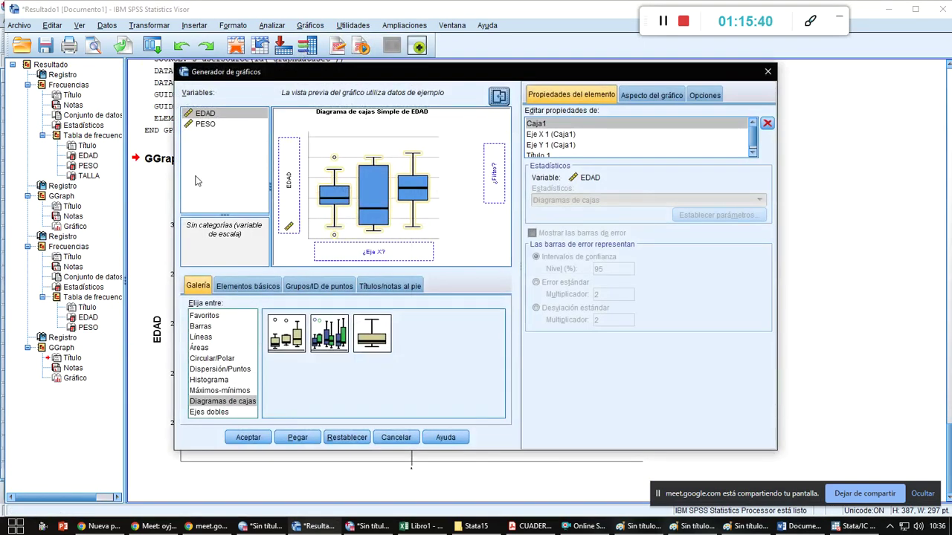
pyautogui.click(208, 125)
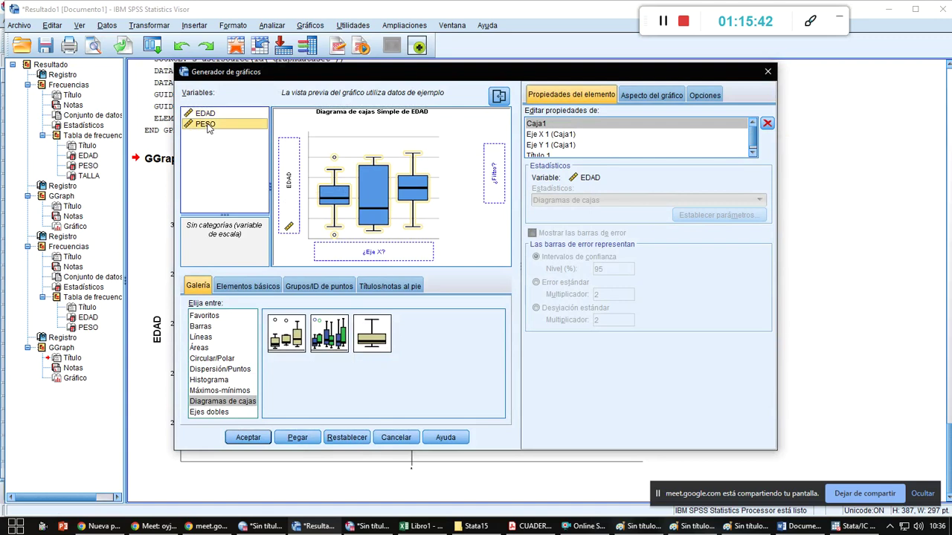
pyautogui.moveTo(289, 195)
pyautogui.mouseDown()
pyautogui.moveTo(254, 178)
pyautogui.moveTo(230, 150)
pyautogui.moveTo(290, 186)
pyautogui.mouseUp()
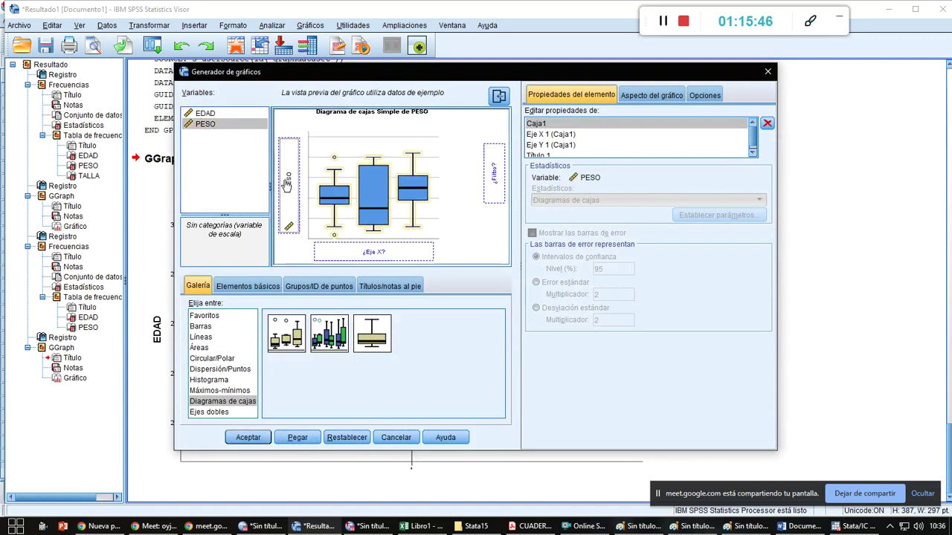
pyautogui.click(248, 437)
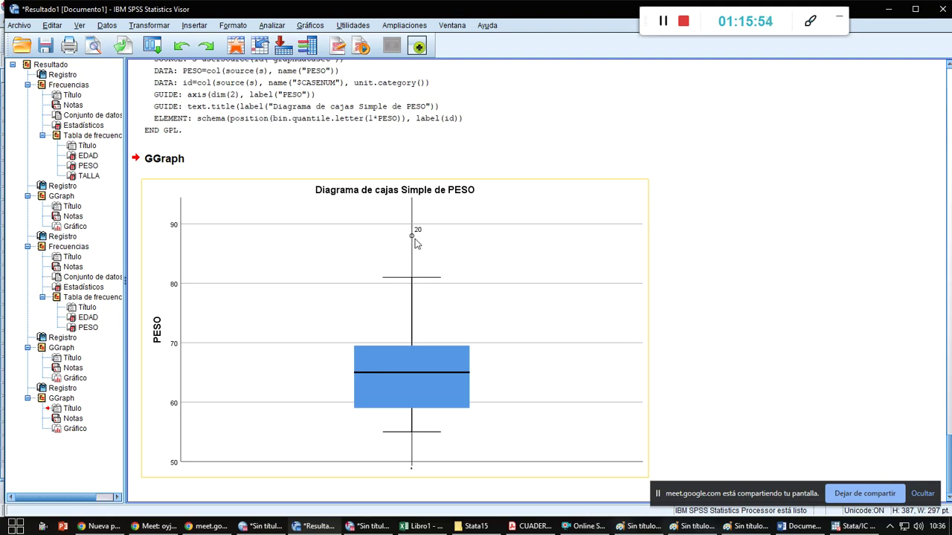
# Review the Stata box plot of EDAD and PESO in the Word report, and return to the SPSS output
pyautogui.hotkey('alt', 'Tab')
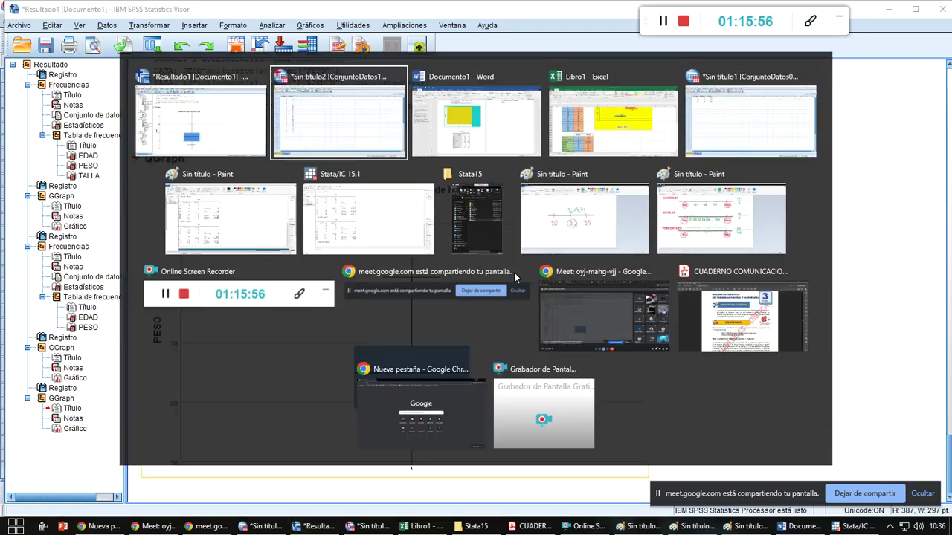
pyautogui.hotkey('alt', 'Tab')
pyautogui.scroll(10, 515, 249)
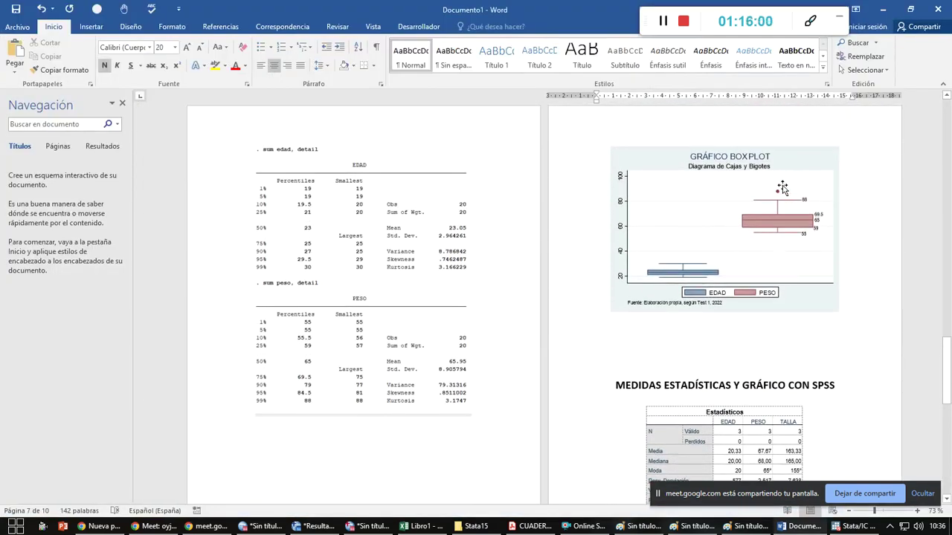
pyautogui.scroll(-8, 382, 318)
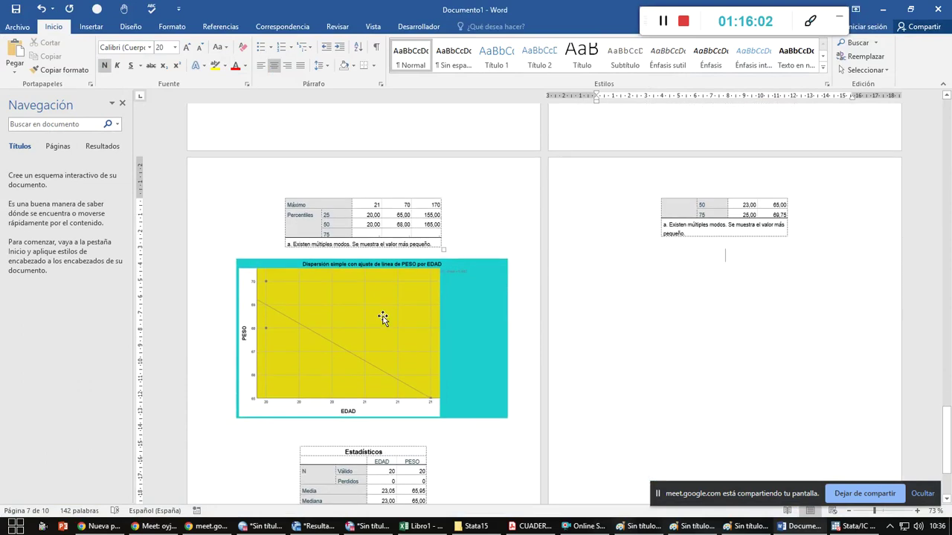
pyautogui.hotkey('alt', 'Tab')
# Fill the plot background of the EDAD box plot with gold (225, 188, 29) and close the chart editor
pyautogui.scroll(6, 500, 256)
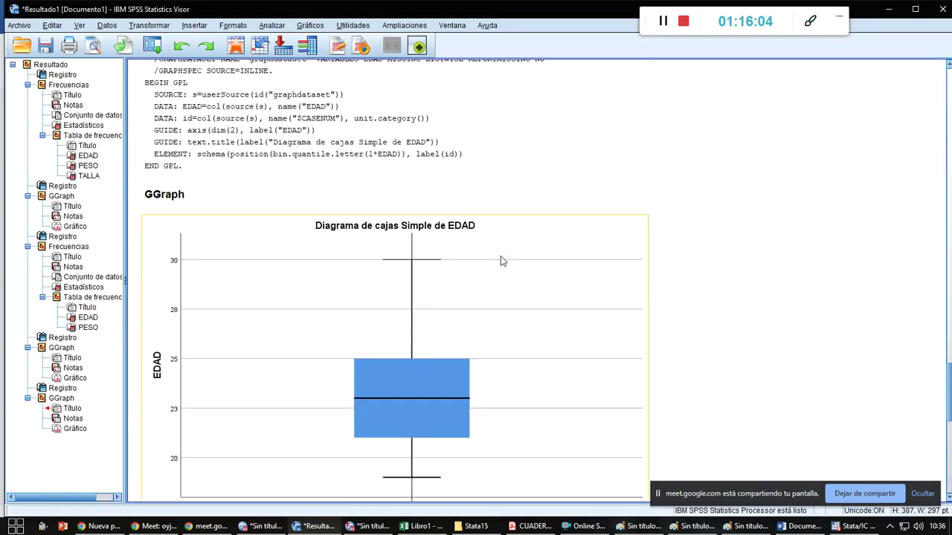
pyautogui.click(531, 269)
pyautogui.doubleClick(533, 254)
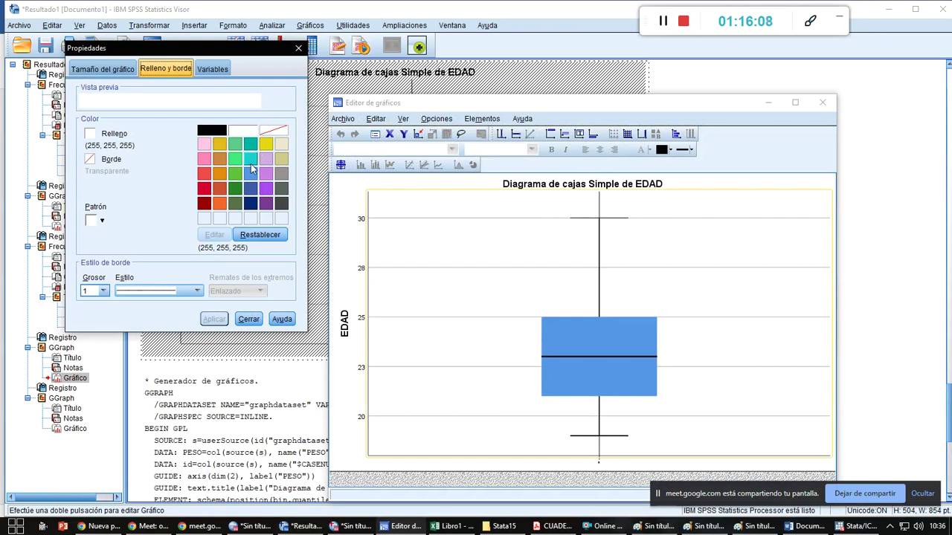
pyautogui.click(219, 143)
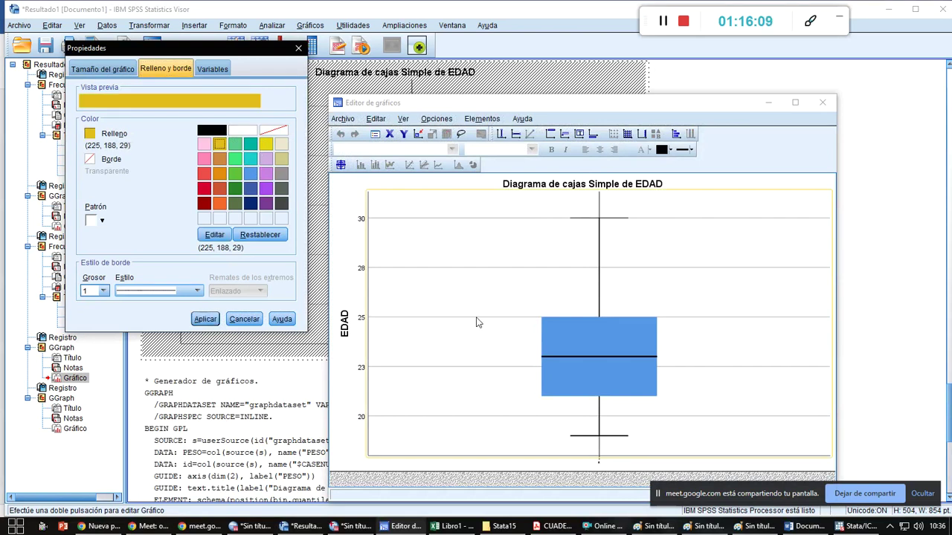
pyautogui.click(206, 319)
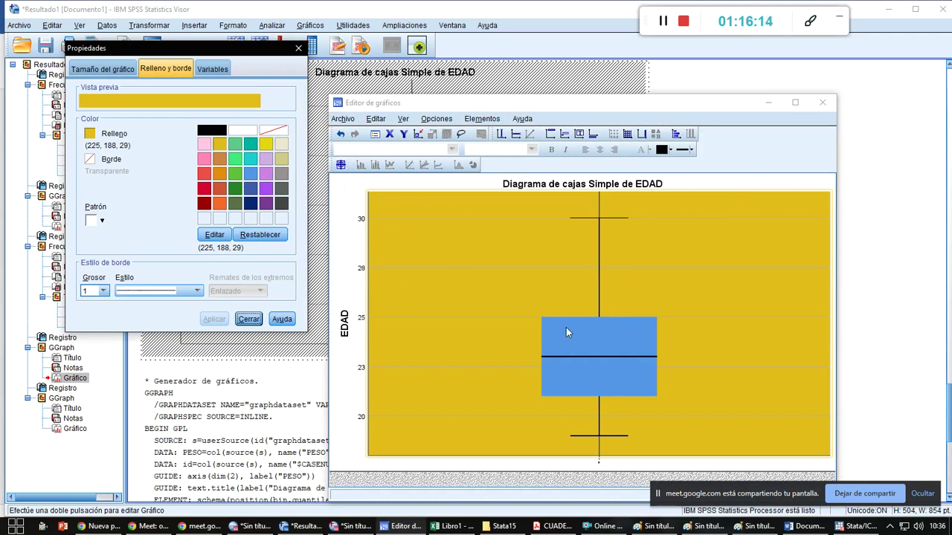
pyautogui.click(823, 102)
# Fill the plot background of the PESO box plot with light purple (207, 172, 227) and close the chart editor
pyautogui.scroll(-5, 496, 362)
pyautogui.doubleClick(495, 364)
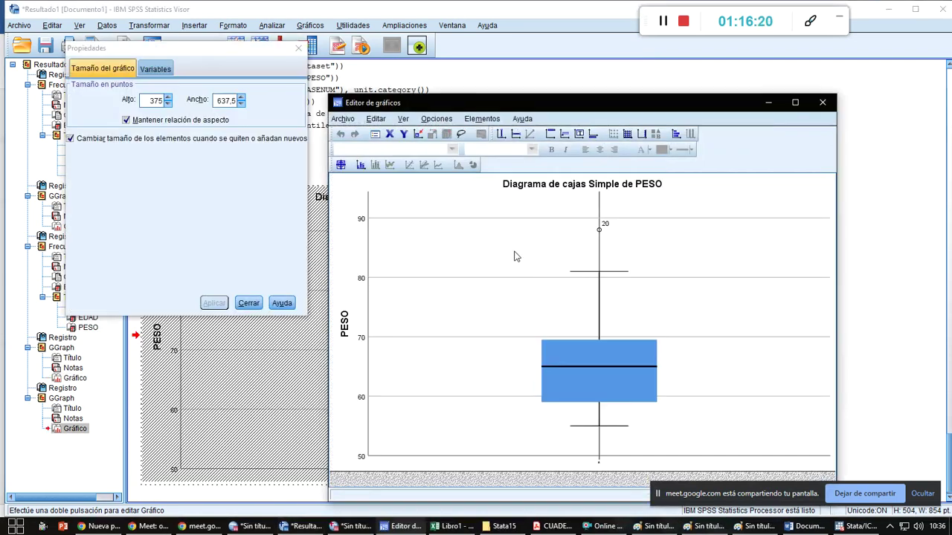
pyautogui.click(515, 257)
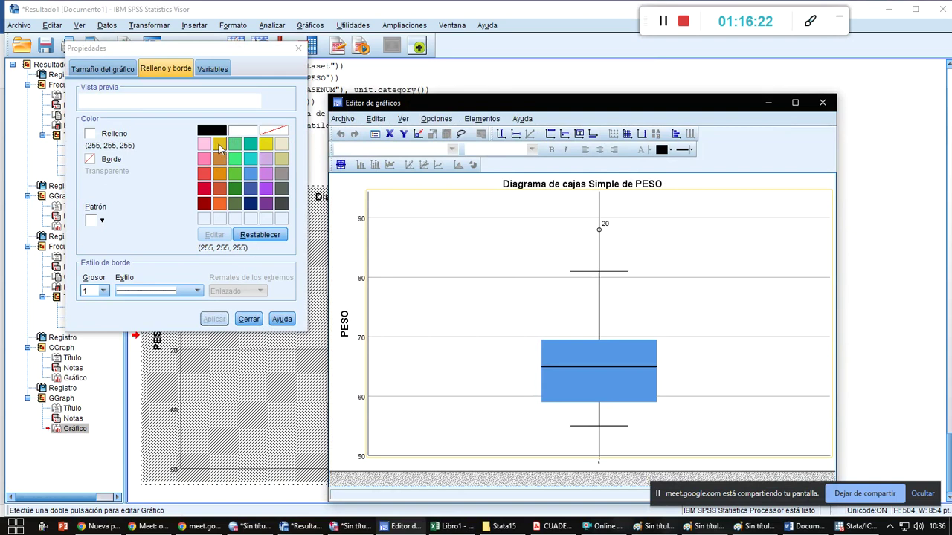
pyautogui.click(264, 159)
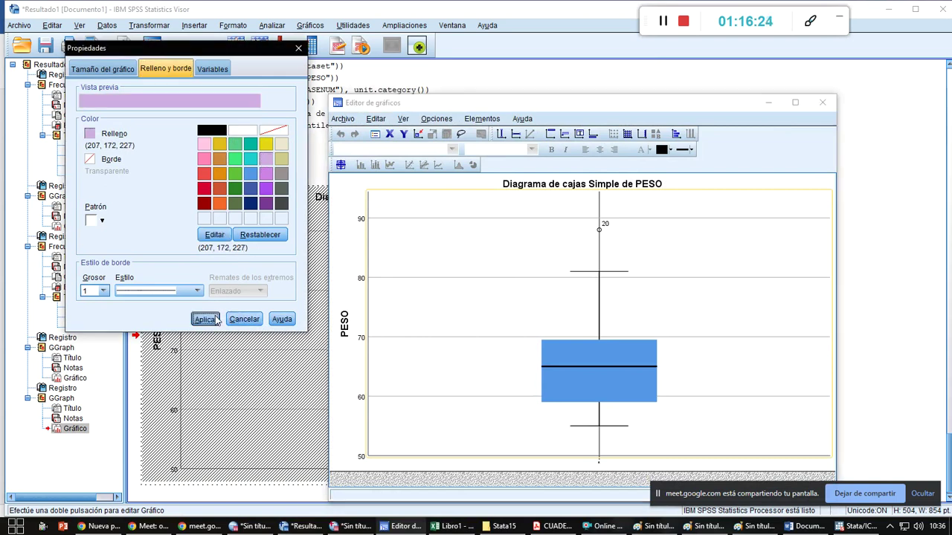
pyautogui.click(214, 319)
pyautogui.click(822, 102)
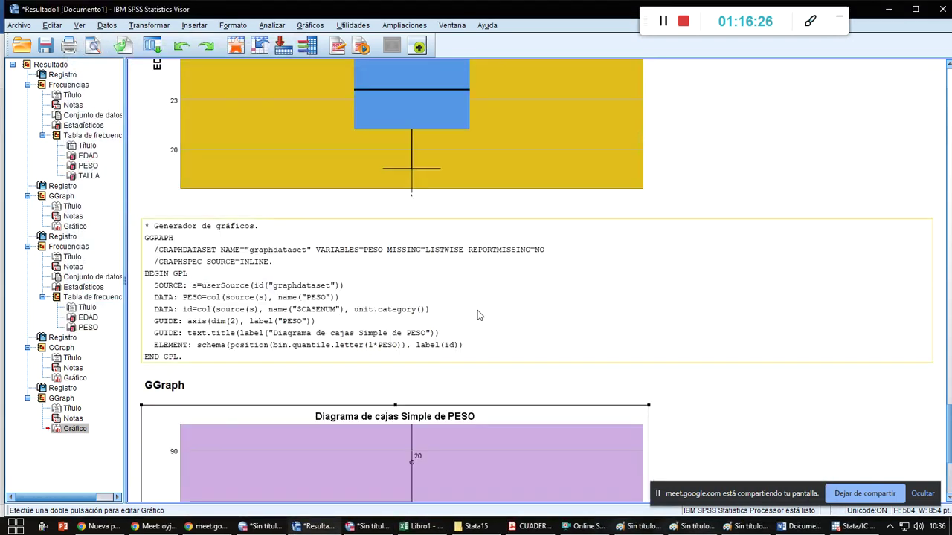
# Copy the EDAD box plot from the SPSS output and paste it below the EDAD and PESO statistics table in Word
pyautogui.scroll(8, 466, 348)
pyautogui.click(566, 247)
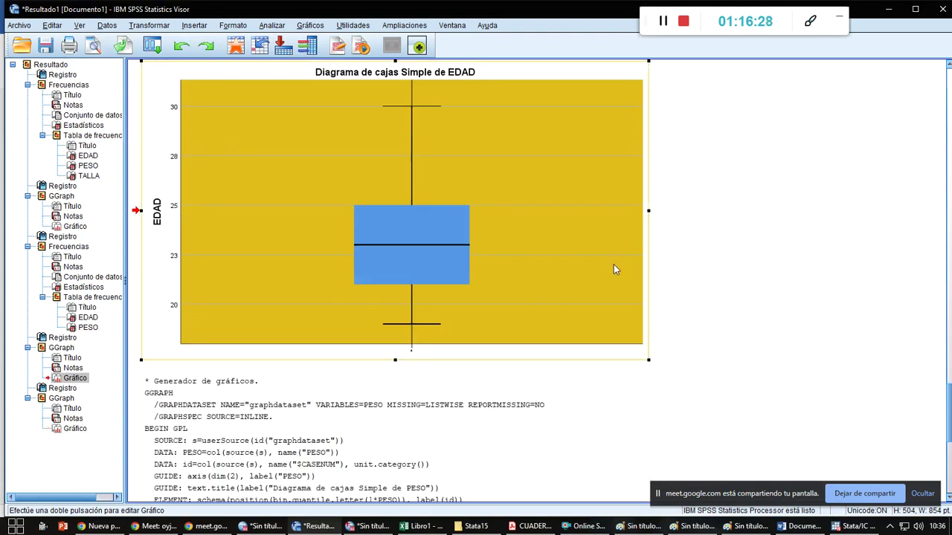
pyautogui.hotkey('alt', 'Tab')
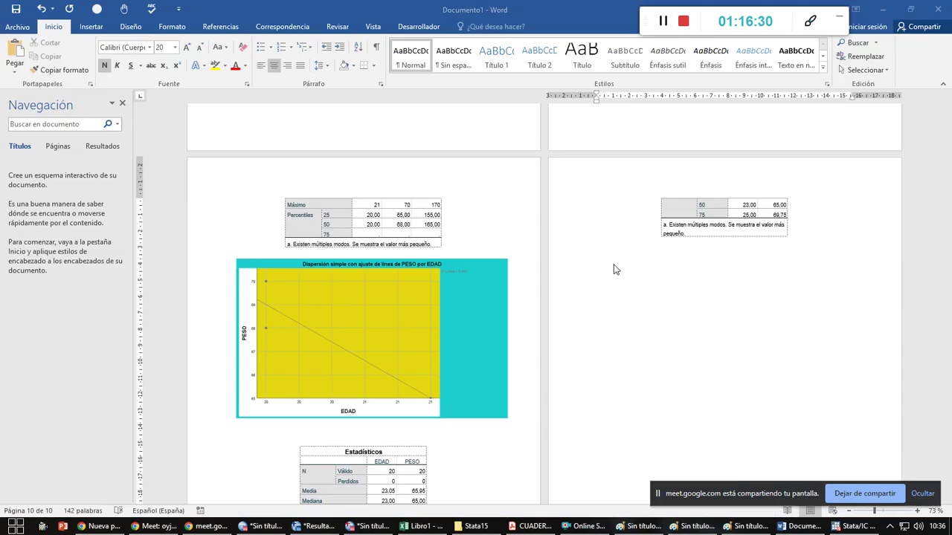
pyautogui.hotkey('ctrl', 'v')
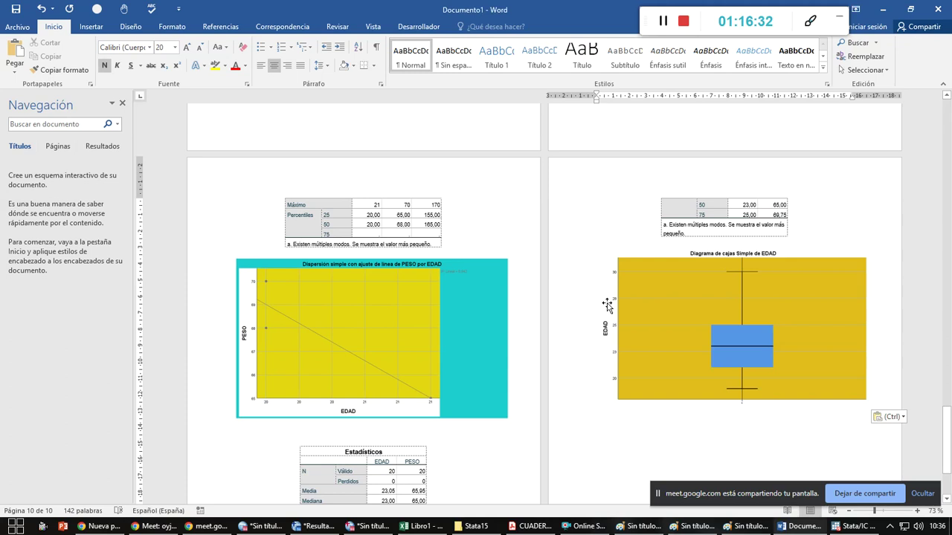
# Copy the PESO box plot from the SPSS output and paste it after the EDAD box plot in the Word report
pyautogui.hotkey('alt', 'Tab')
pyautogui.scroll(-5, 604, 297)
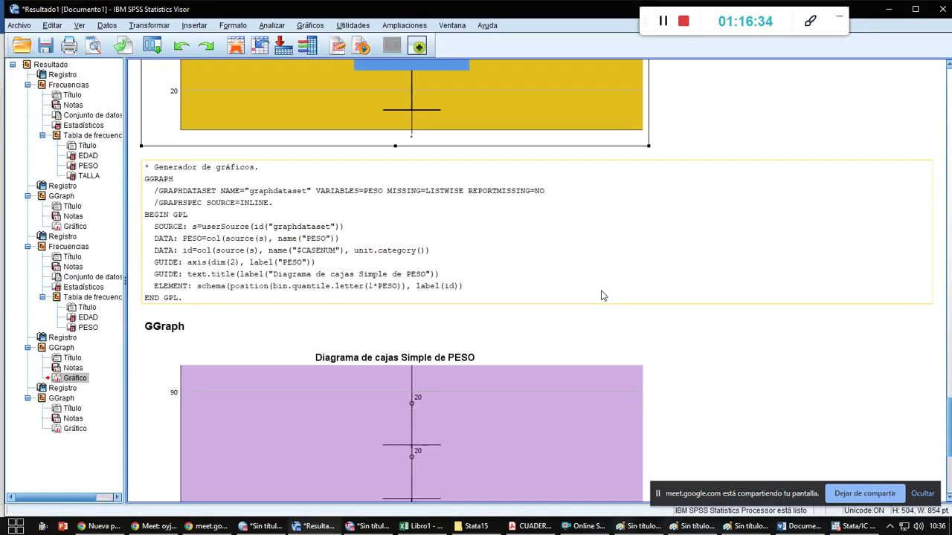
pyautogui.scroll(-3, 604, 296)
pyautogui.click(602, 228)
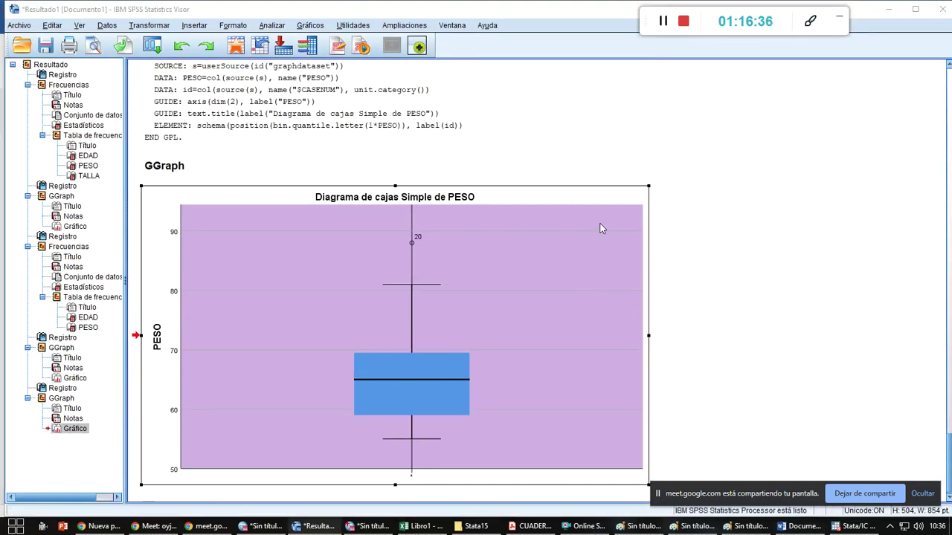
pyautogui.hotkey('alt', 'Tab')
pyautogui.hotkey('ctrl', 'v')
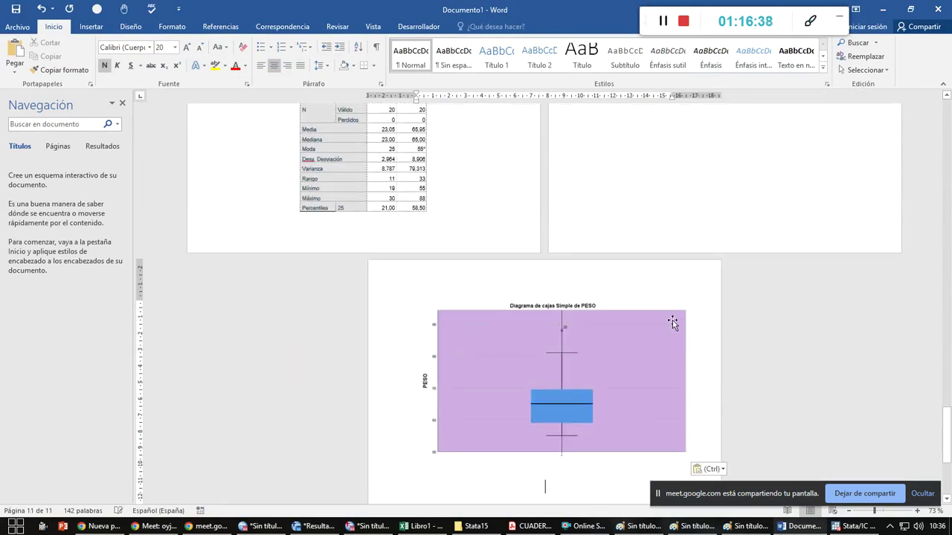
pyautogui.scroll(5, 655, 322)
pyautogui.scroll(8, 653, 321)
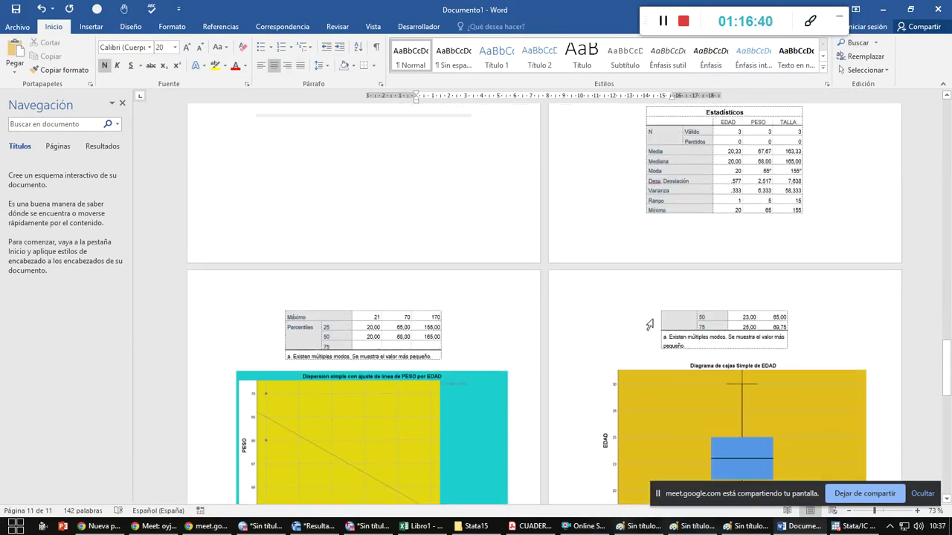